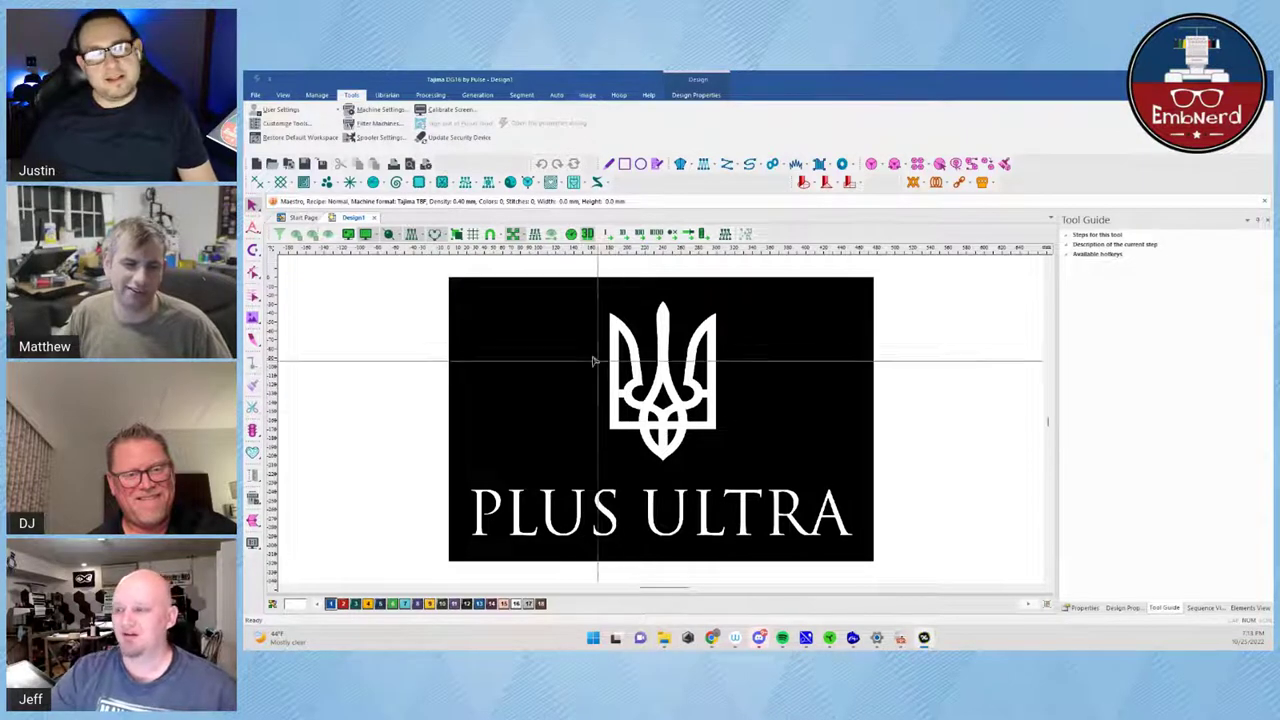
{"action": "left_click_drag", "start_coordinate": [523, 349], "coordinate": [620, 397]}
{"action": "left_click_drag", "start_coordinate": [581, 358], "coordinate": [805, 470]}
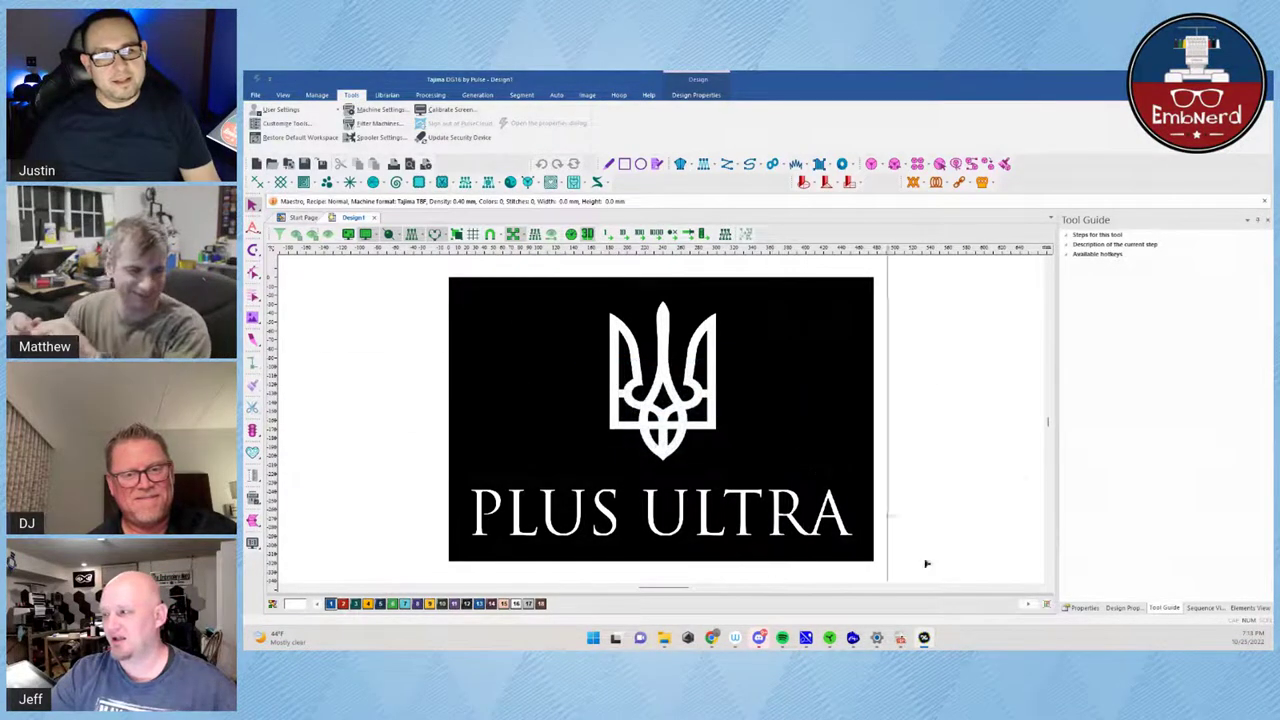
{"action": "left_click", "coordinate": [1080, 608]}
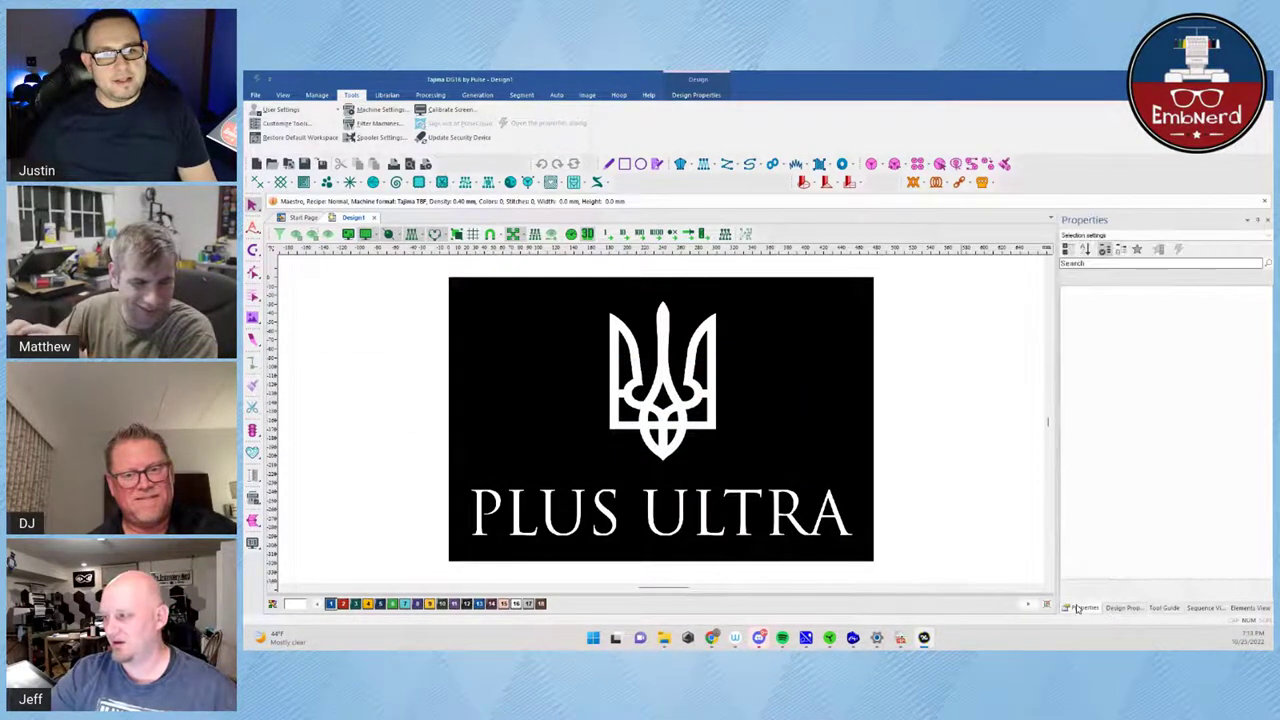
{"action": "left_click", "coordinate": [1122, 608]}
{"action": "left_click", "coordinate": [1200, 608]}
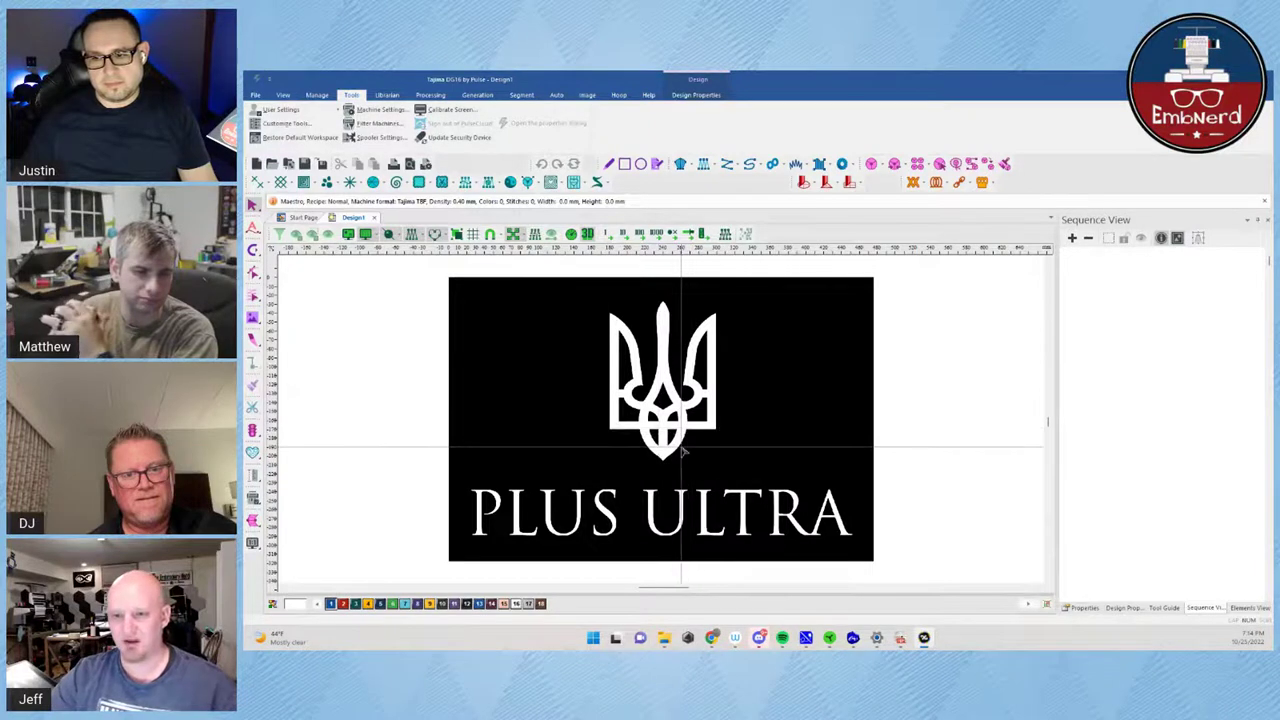
Make the backdrop image selectable and move it left across the workspace
{"action": "left_click", "coordinate": [588, 96]}
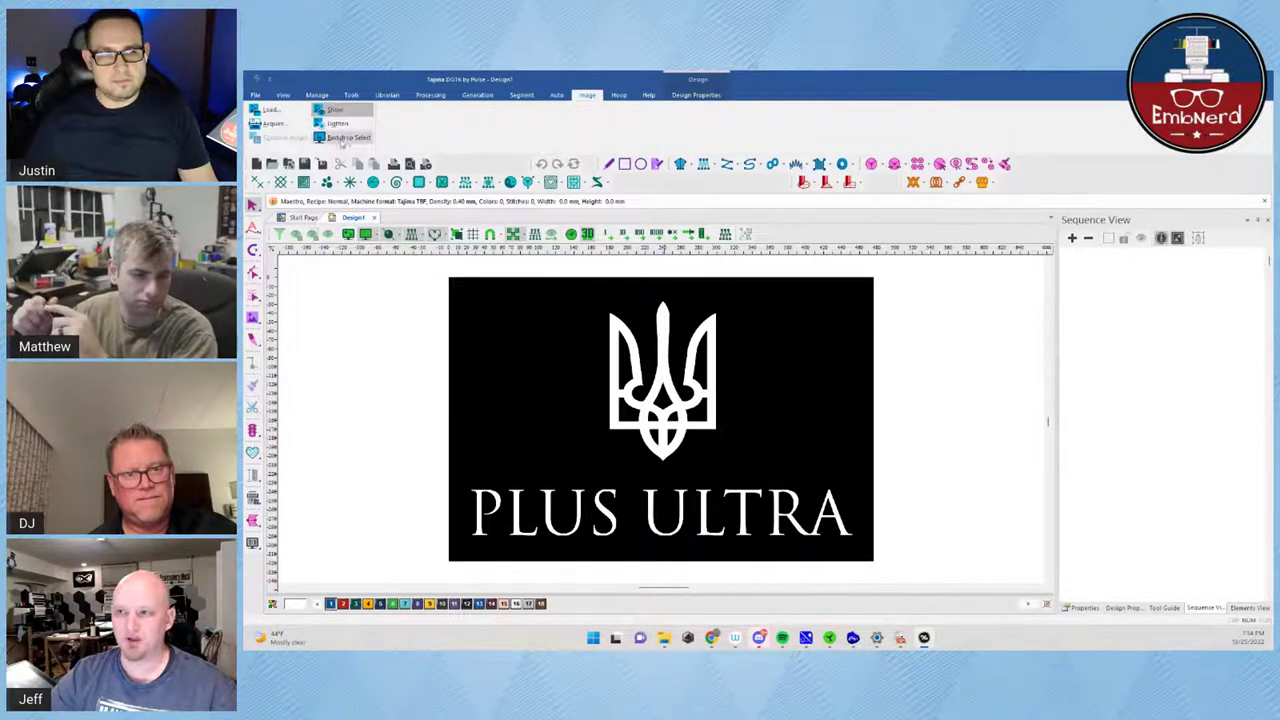
{"action": "left_click", "coordinate": [342, 137]}
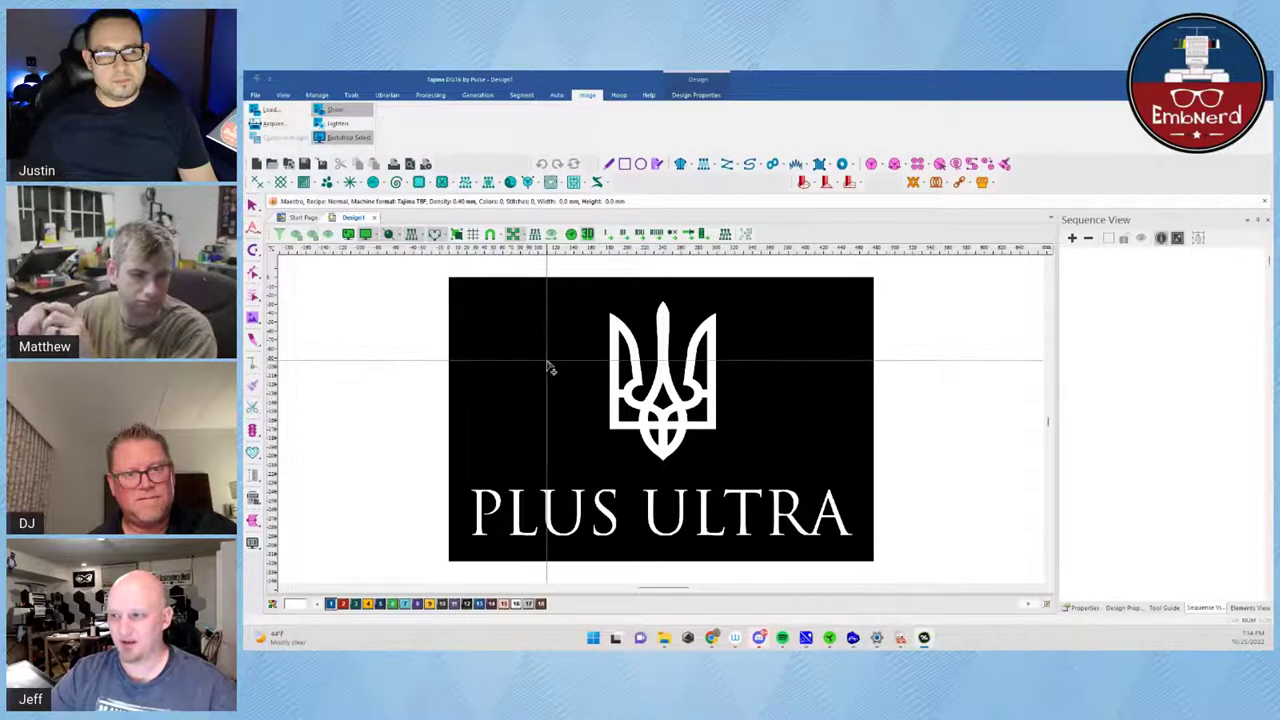
{"action": "left_click_drag", "start_coordinate": [602, 360], "coordinate": [523, 356]}
Resize the whole backdrop image to a width of 152.4 mm with the Reference Tool
{"action": "right_click", "coordinate": [523, 356]}
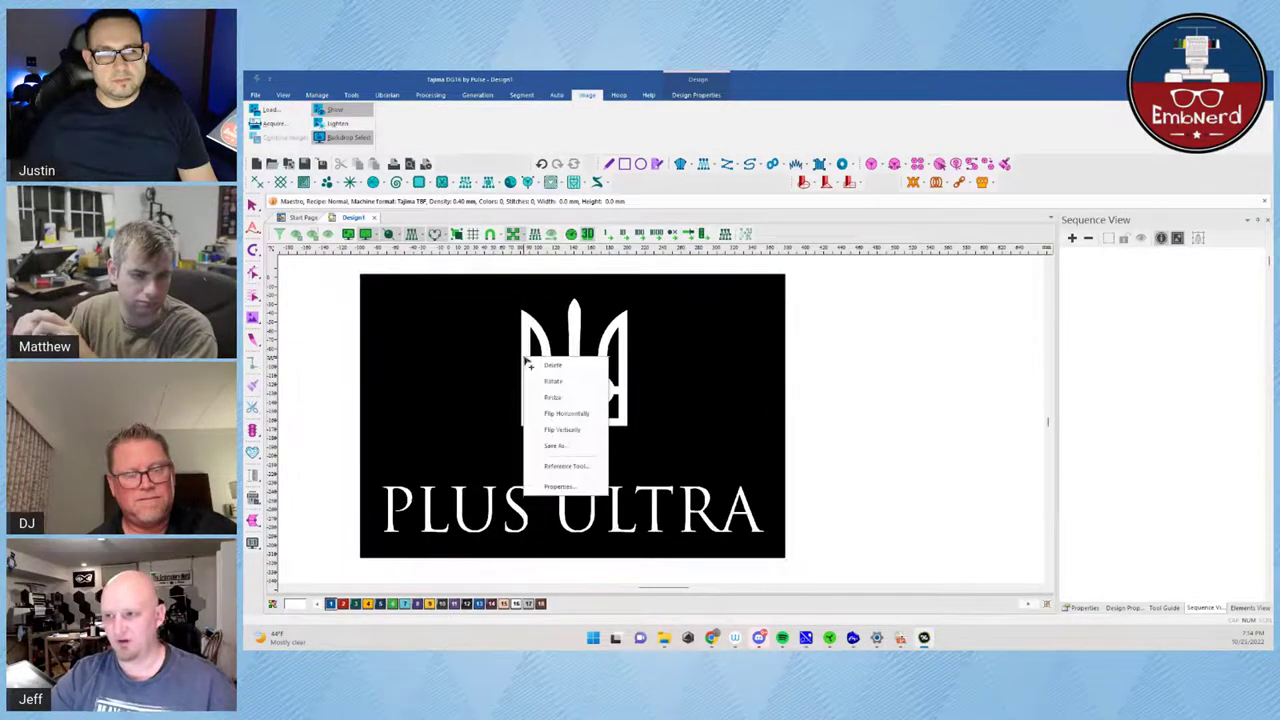
{"action": "left_click", "coordinate": [567, 467]}
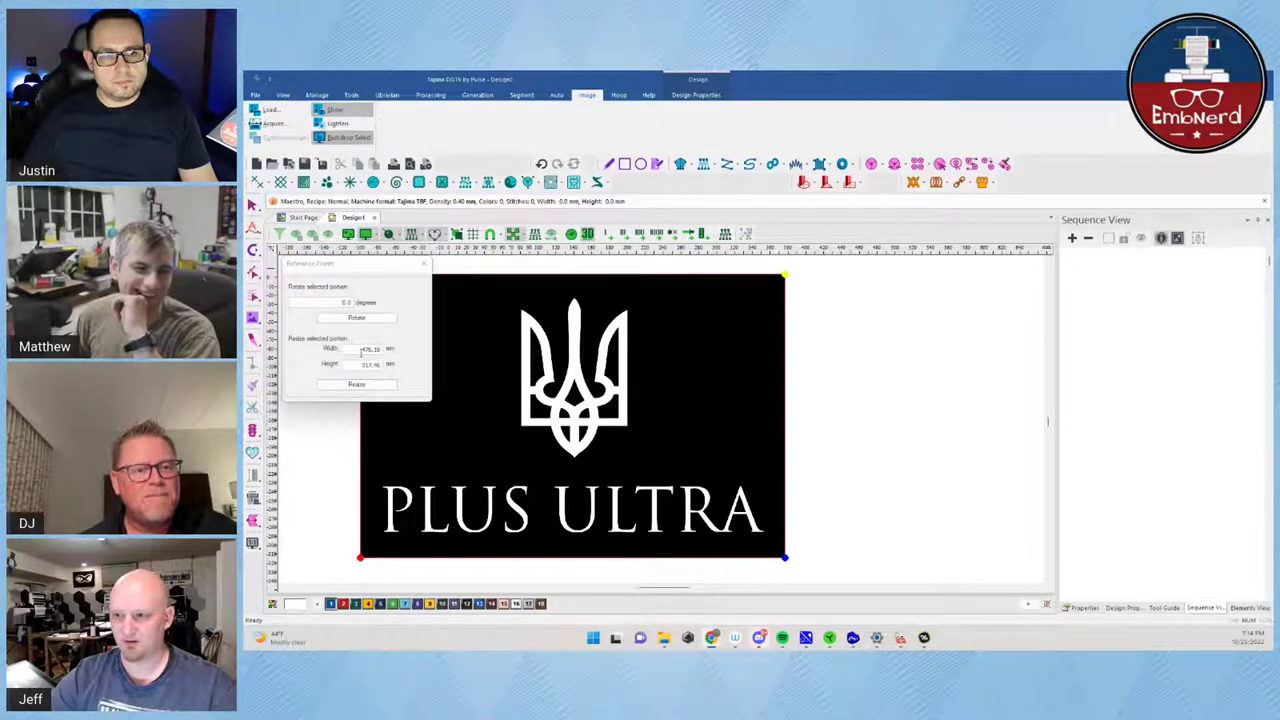
{"action": "left_click_drag", "start_coordinate": [359, 348], "coordinate": [405, 354]}
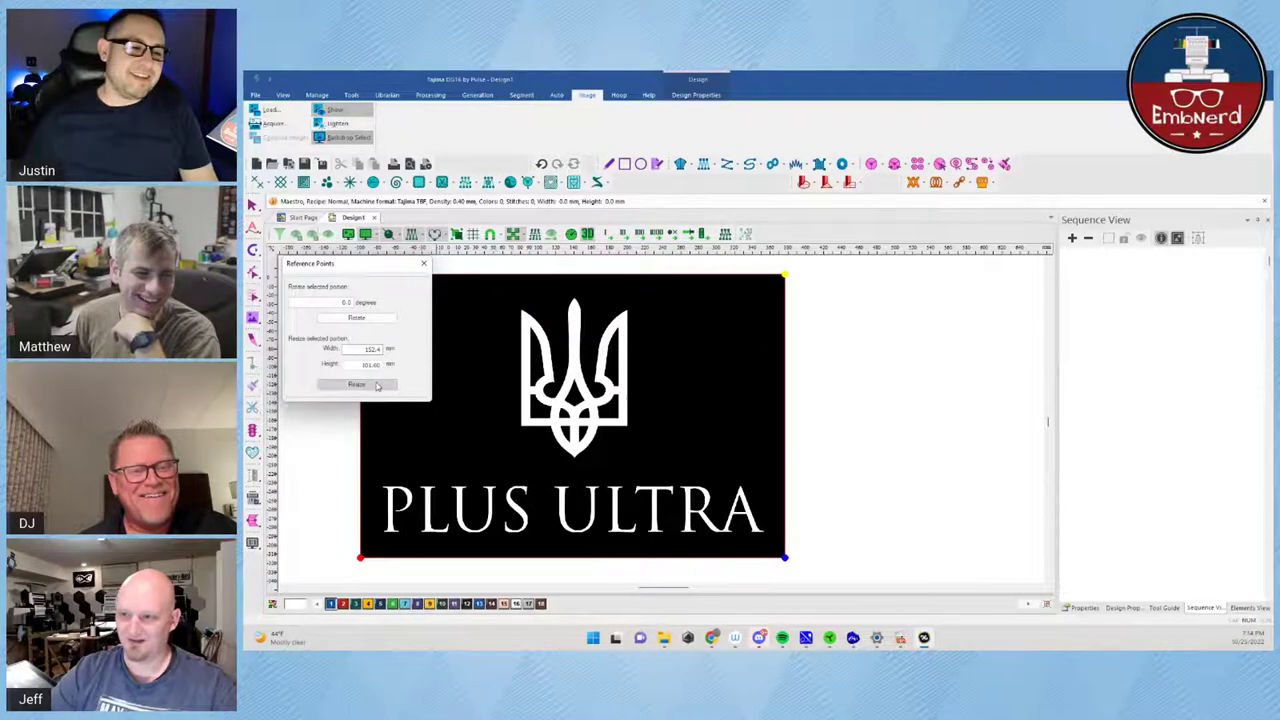
{"action": "left_click", "coordinate": [377, 385]}
{"action": "left_click", "coordinate": [424, 265]}
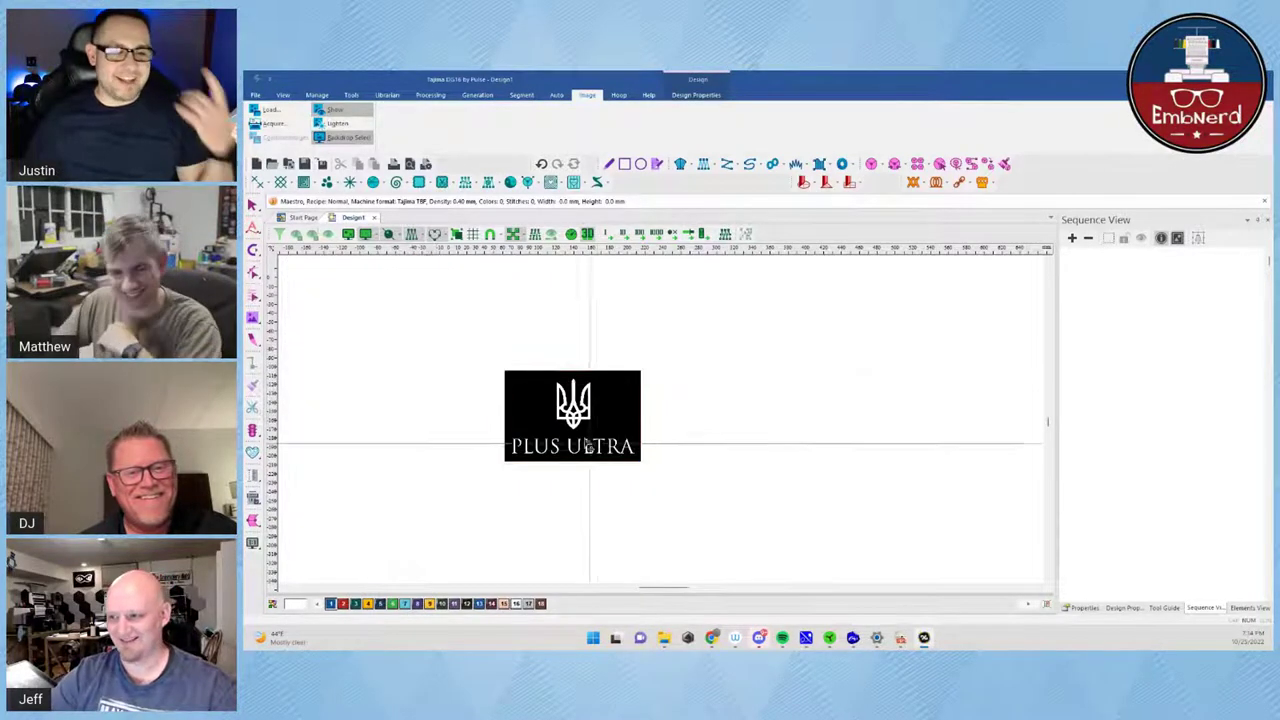
Check the backdrop image's dimensions in the Reference Tool and in its image properties
{"action": "scroll", "coordinate": [574, 412], "scroll_direction": "up", "scroll_amount": 3}
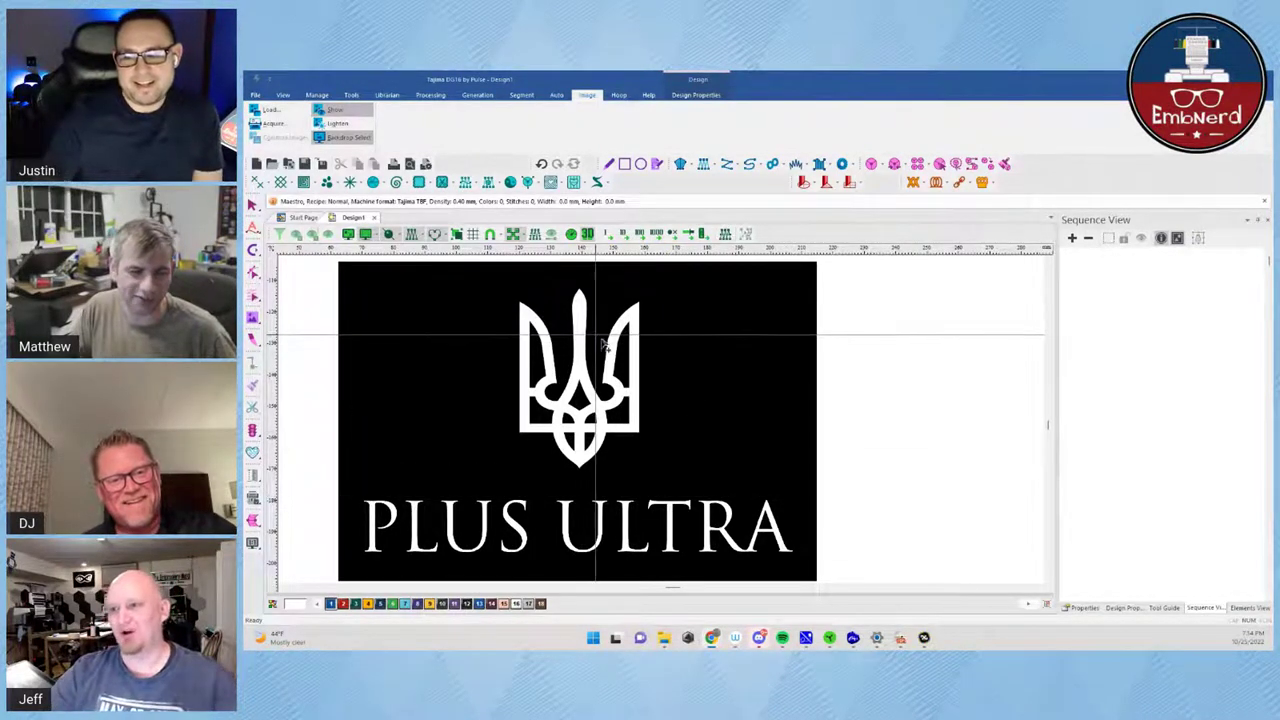
{"action": "right_click", "coordinate": [580, 364]}
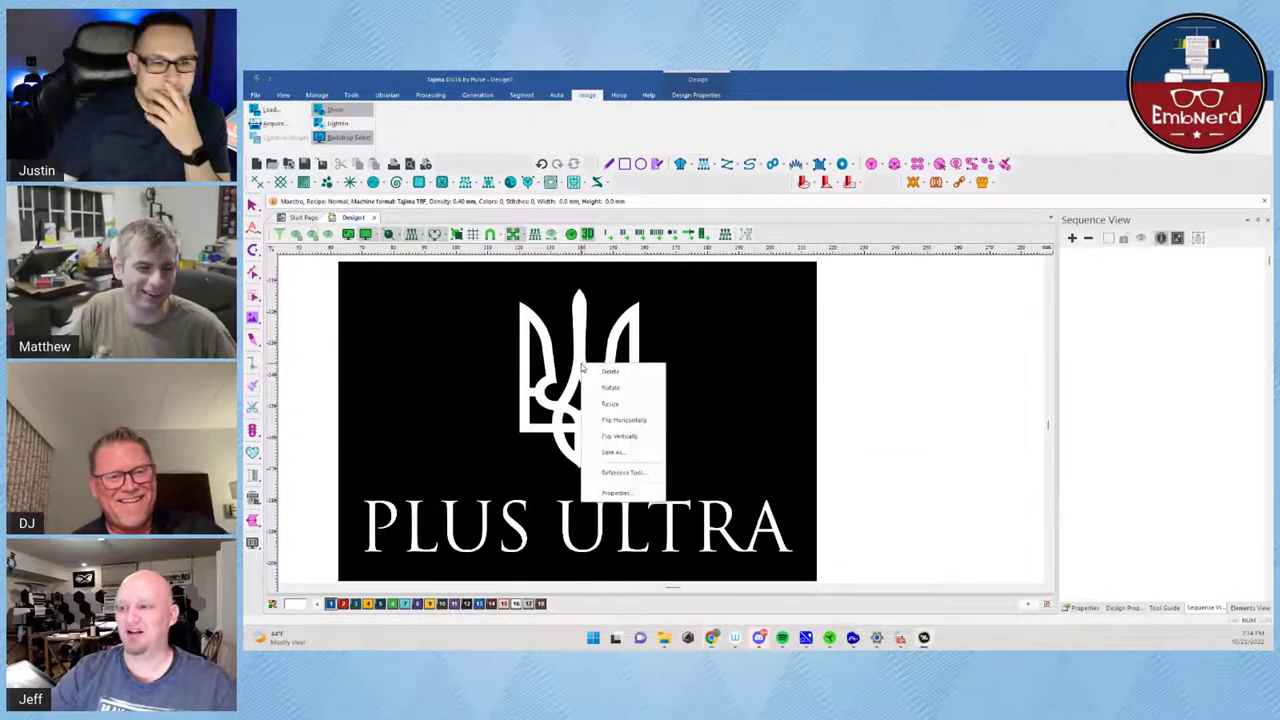
{"action": "left_click", "coordinate": [622, 472]}
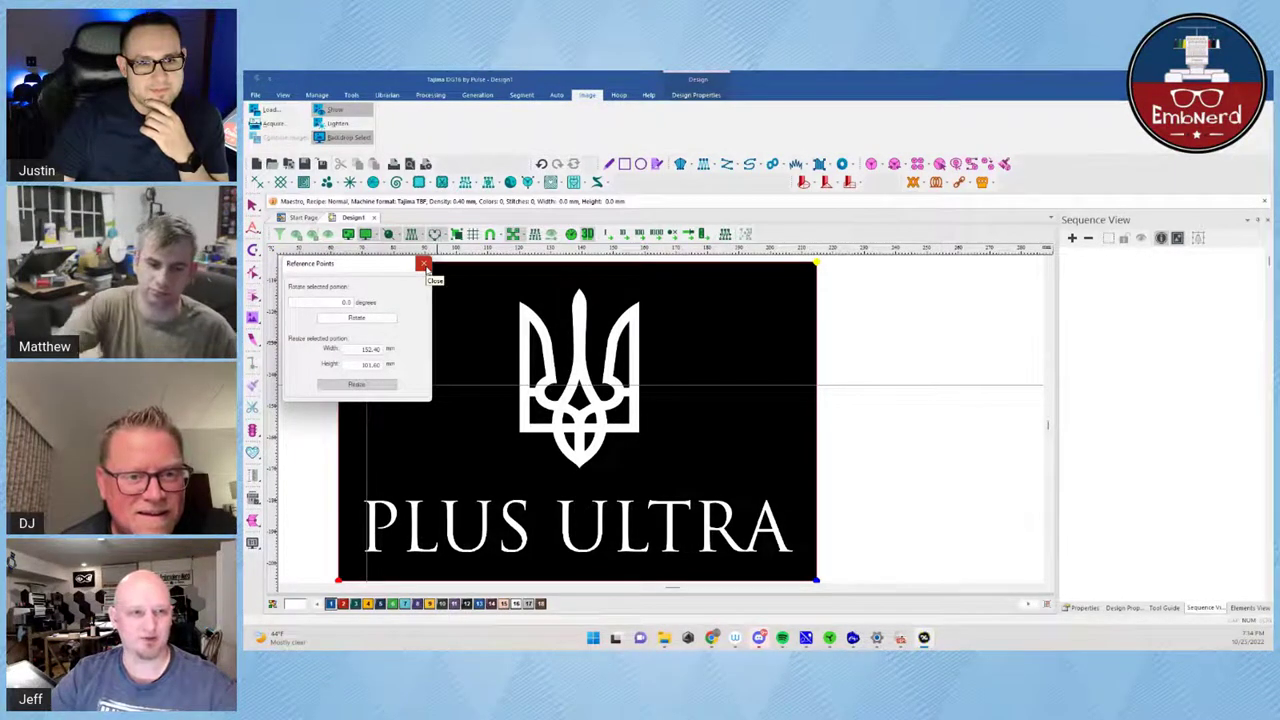
{"action": "left_click", "coordinate": [424, 266]}
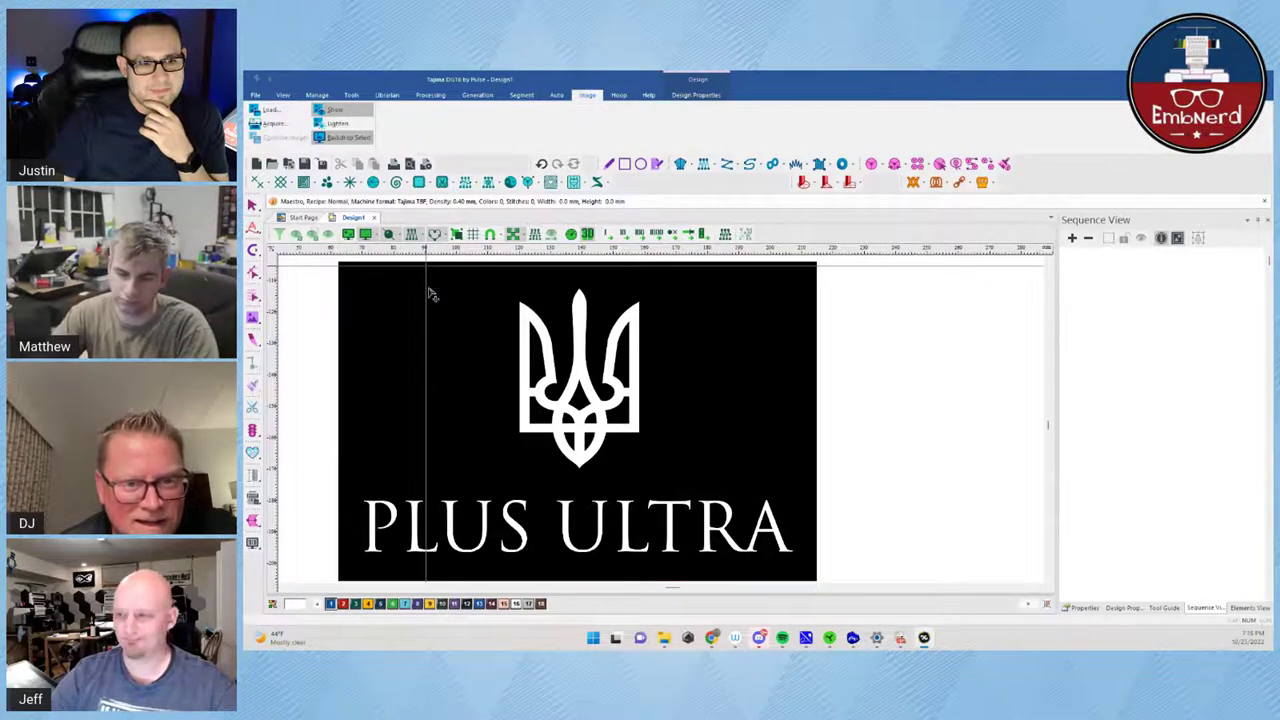
{"action": "right_click", "coordinate": [550, 382]}
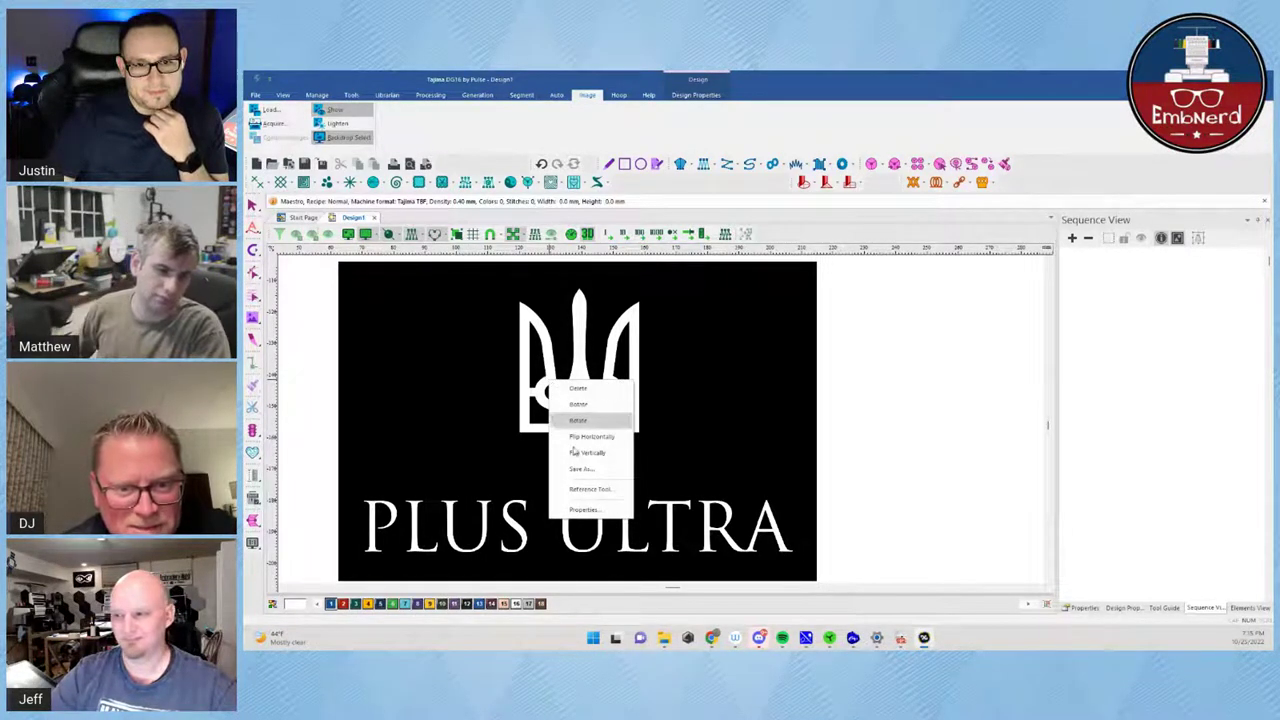
{"action": "left_click", "coordinate": [584, 509]}
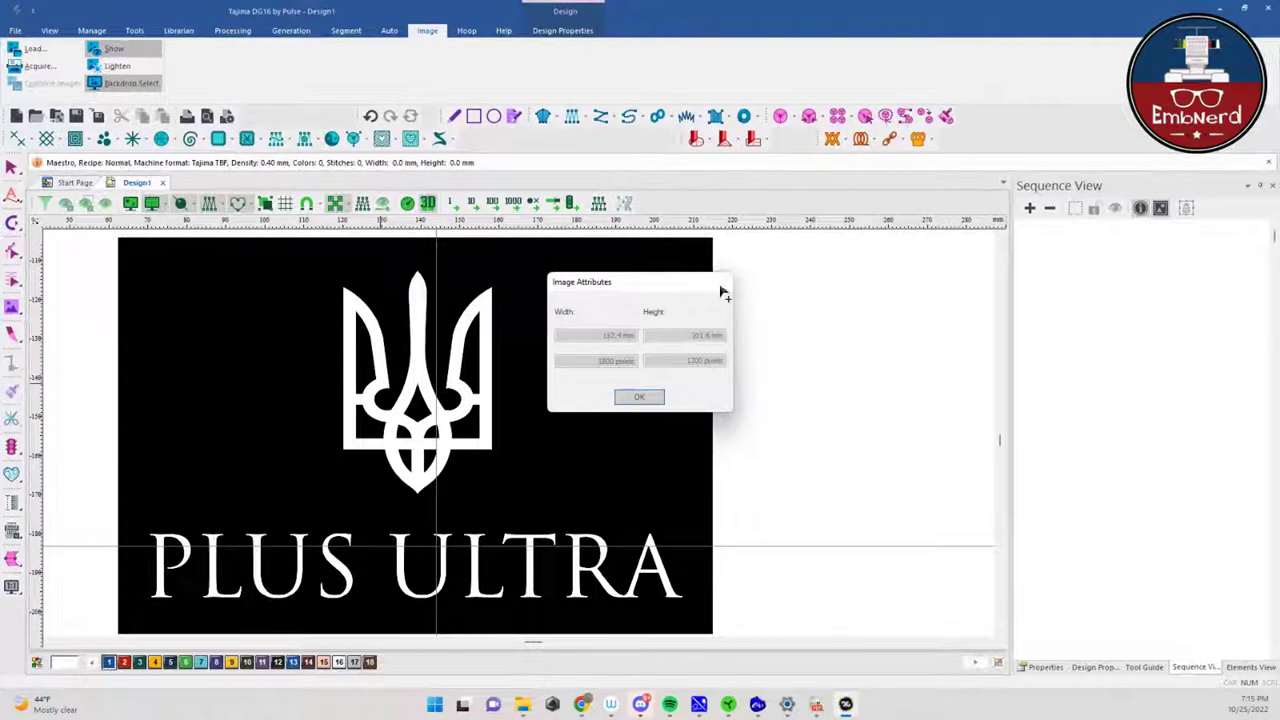
{"action": "left_click", "coordinate": [825, 297]}
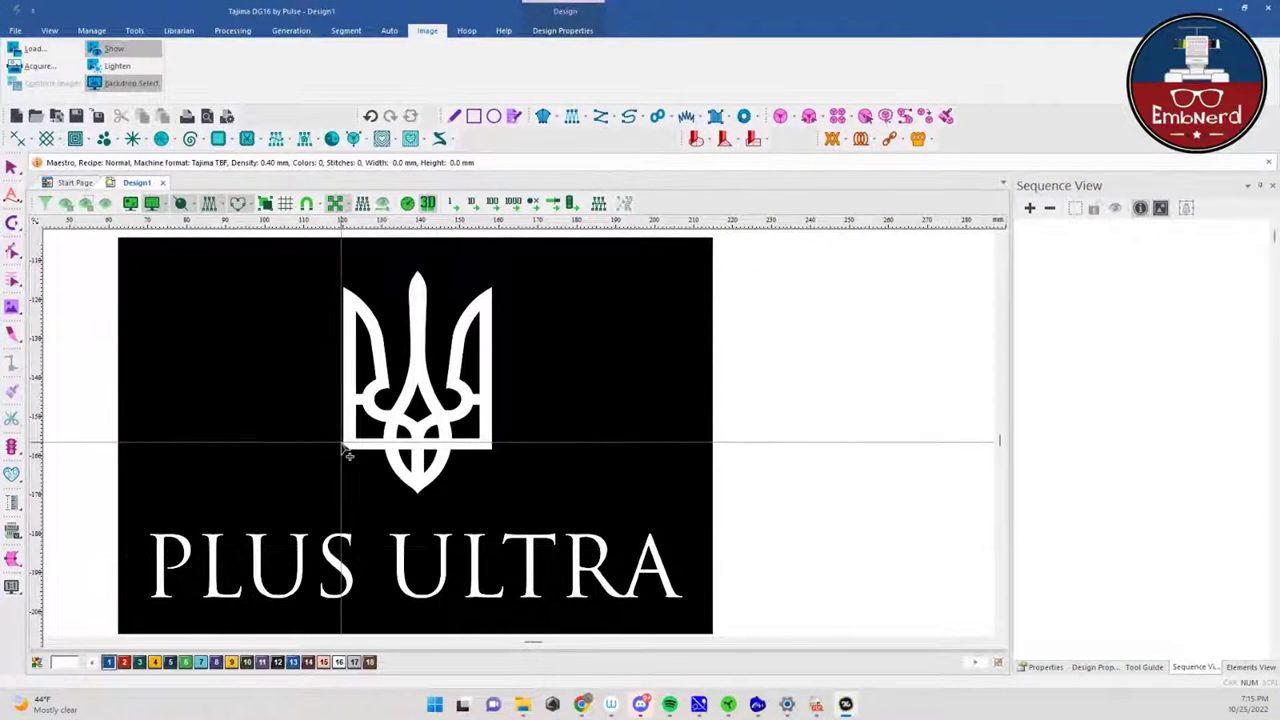
Nudge the backdrop image slightly to the right, then return to the Select tool so the backdrop is no longer selectable
{"action": "right_click", "coordinate": [355, 405]}
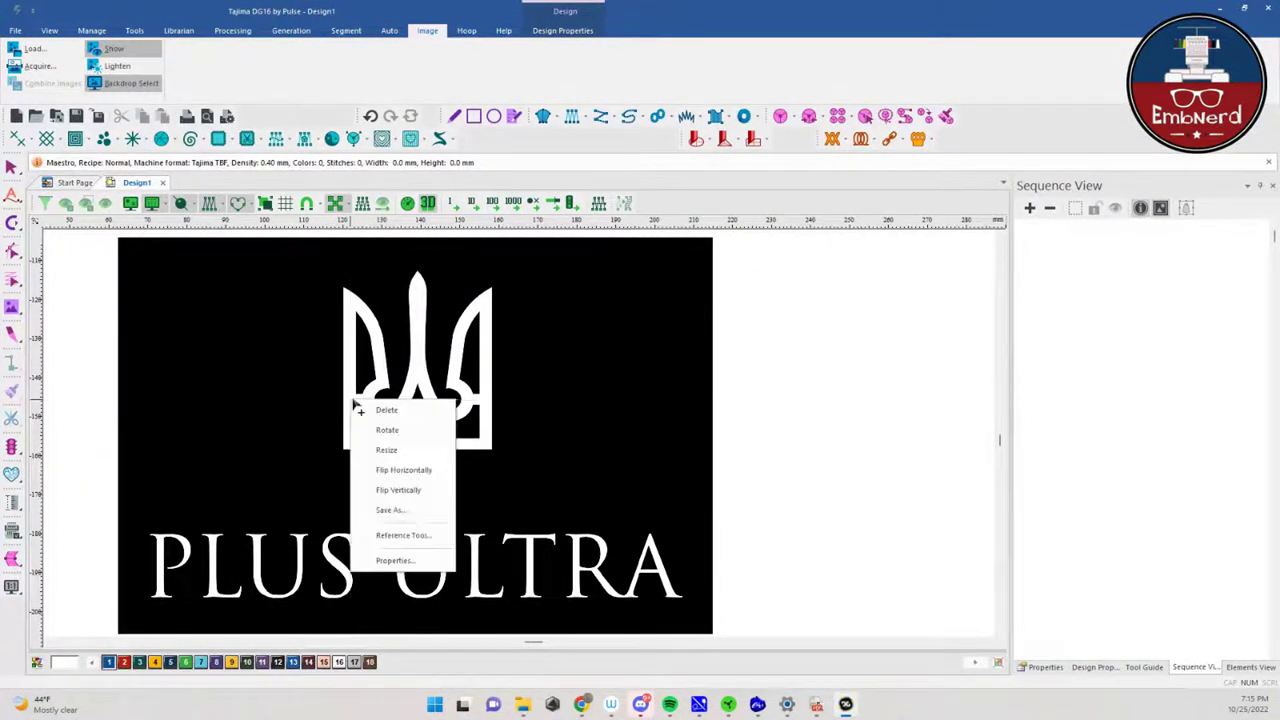
{"action": "mouse_move", "coordinate": [324, 402]}
{"action": "left_mouse_down"}
{"action": "mouse_move", "coordinate": [360, 404]}
{"action": "mouse_move", "coordinate": [326, 409]}
{"action": "left_mouse_up"}
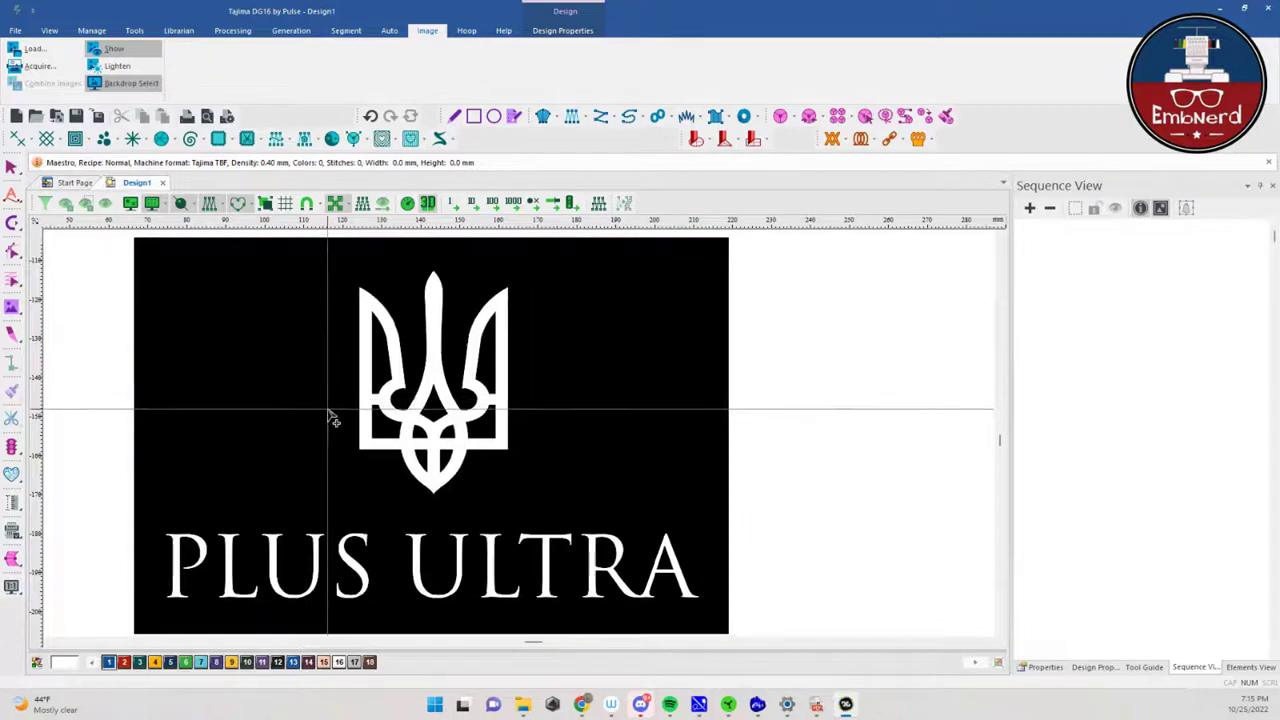
{"action": "left_click", "coordinate": [12, 167]}
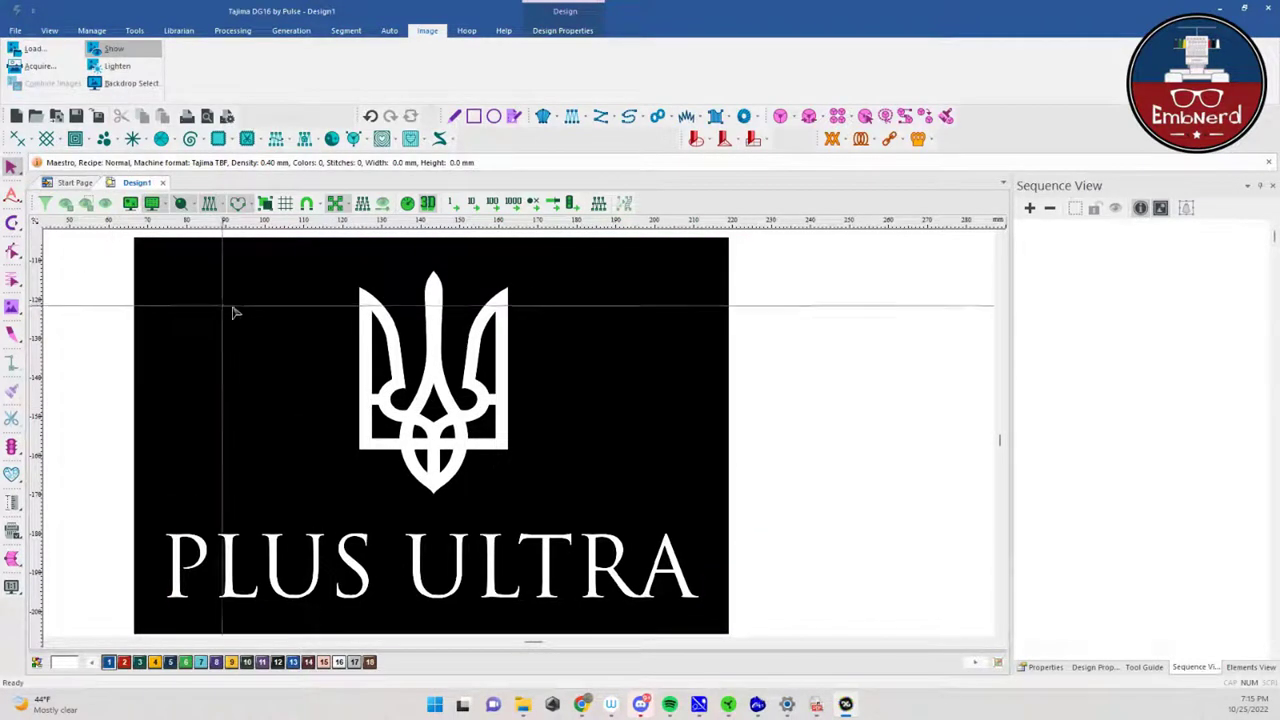
{"action": "left_click_drag", "start_coordinate": [214, 349], "coordinate": [314, 369]}
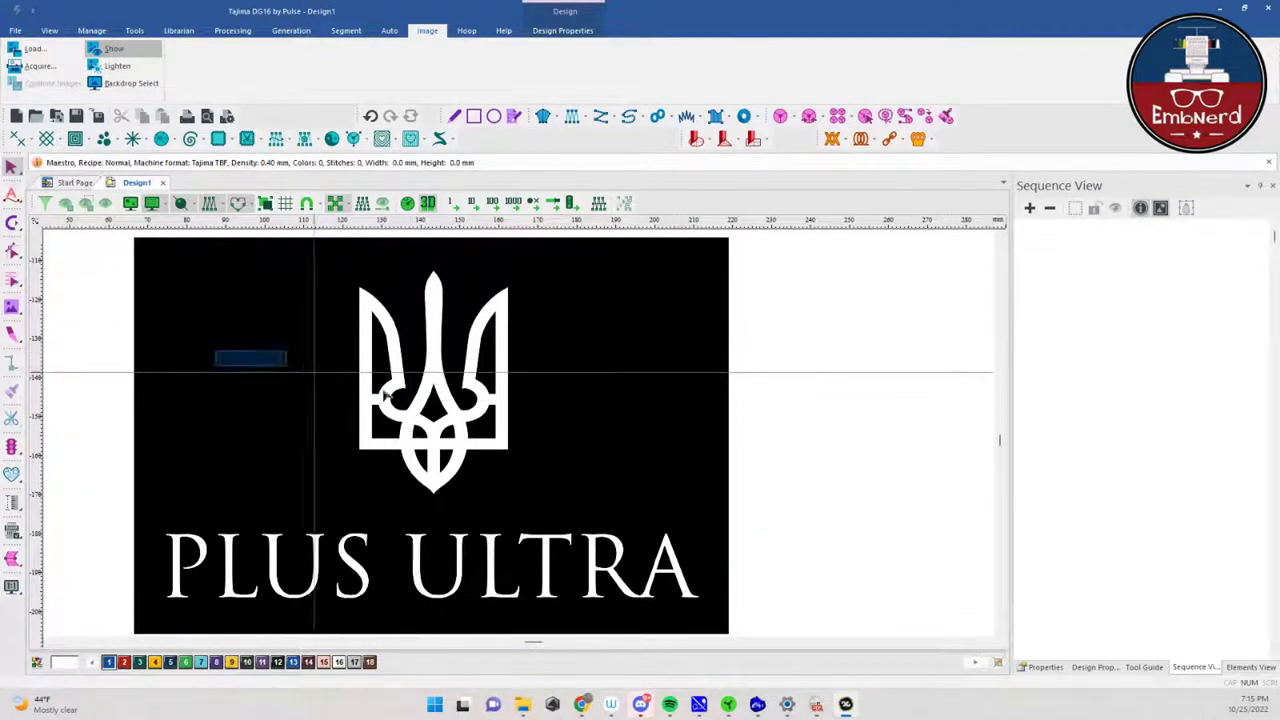
{"action": "left_click_drag", "start_coordinate": [465, 421], "coordinate": [250, 570]}
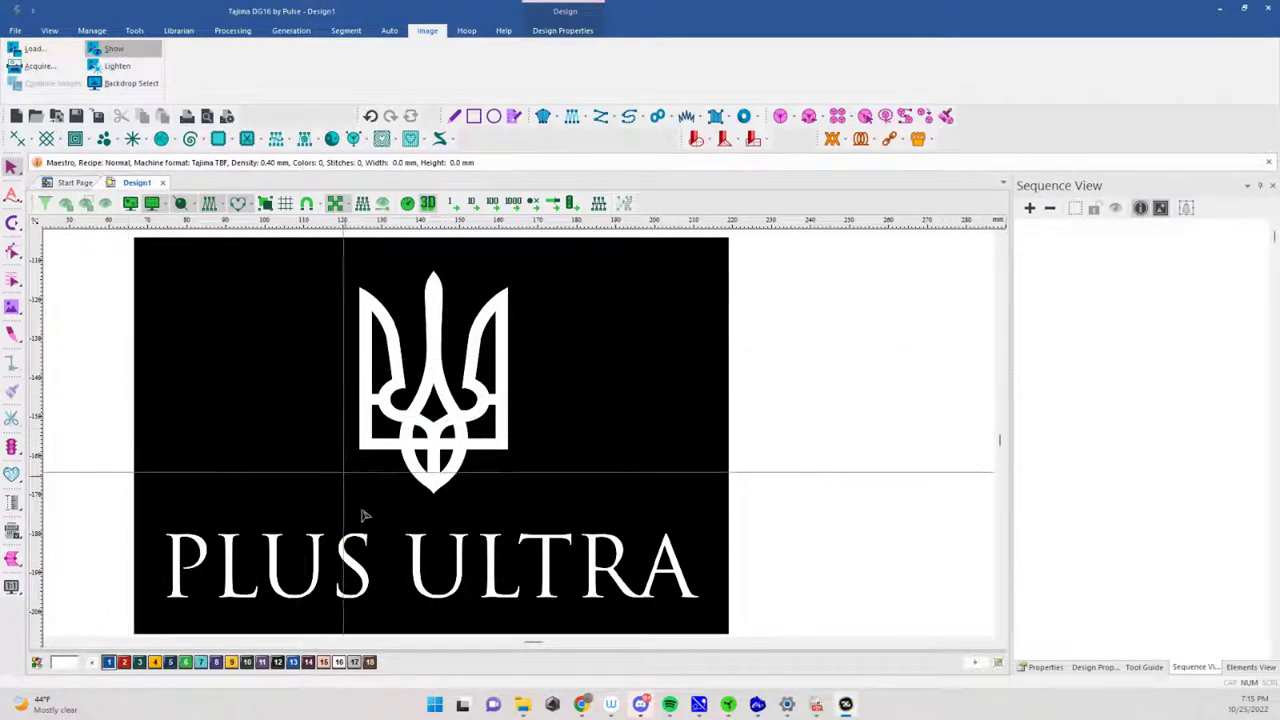
Measure the bottom stroke thickness of the U and S in PLUS and the width of the L's top serif
{"action": "scroll", "coordinate": [364, 545], "scroll_direction": "down", "scroll_amount": 1}
{"action": "scroll", "coordinate": [364, 548], "scroll_direction": "up", "scroll_amount": 5}
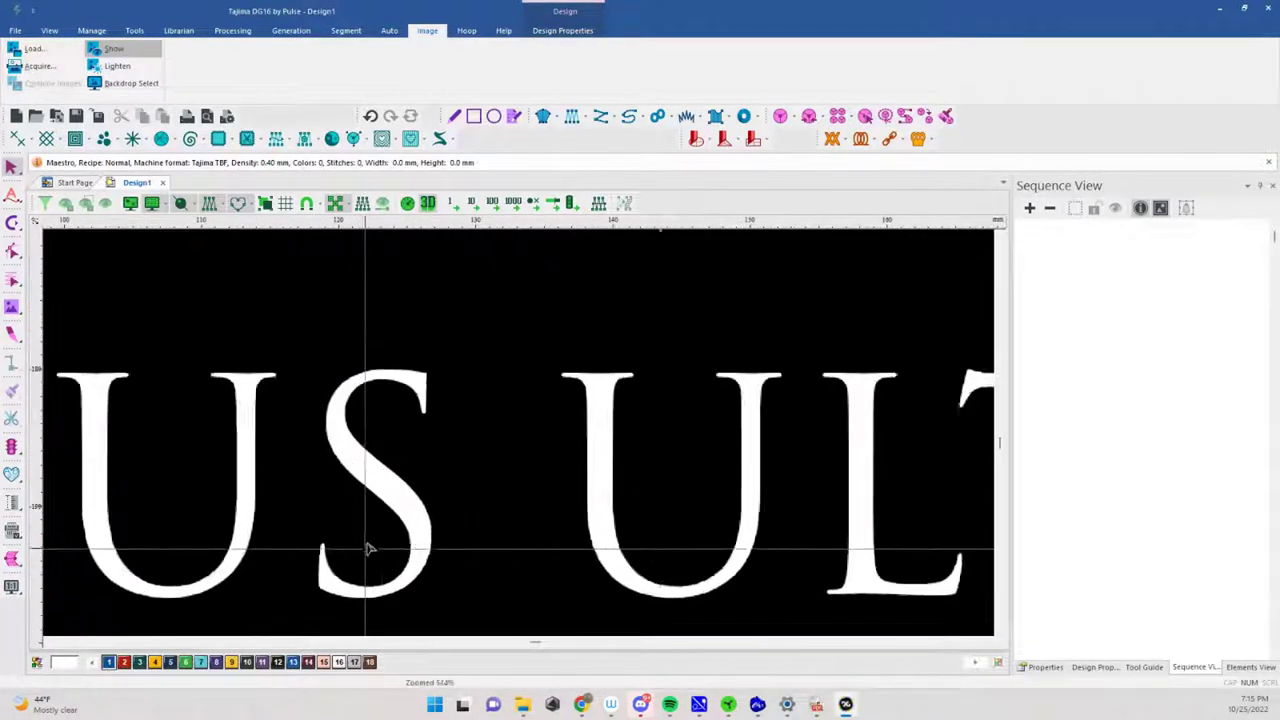
{"action": "left_click_drag", "start_coordinate": [520, 322], "coordinate": [468, 467]}
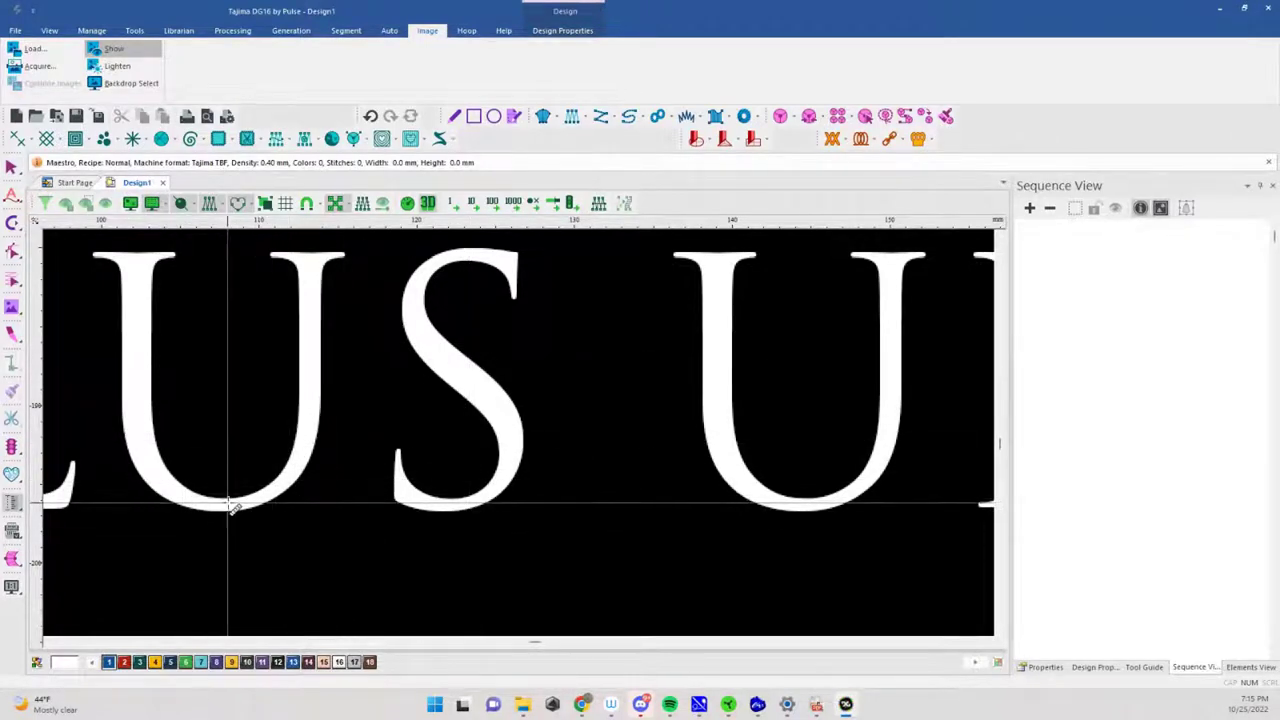
{"action": "left_click_drag", "start_coordinate": [231, 499], "coordinate": [236, 510]}
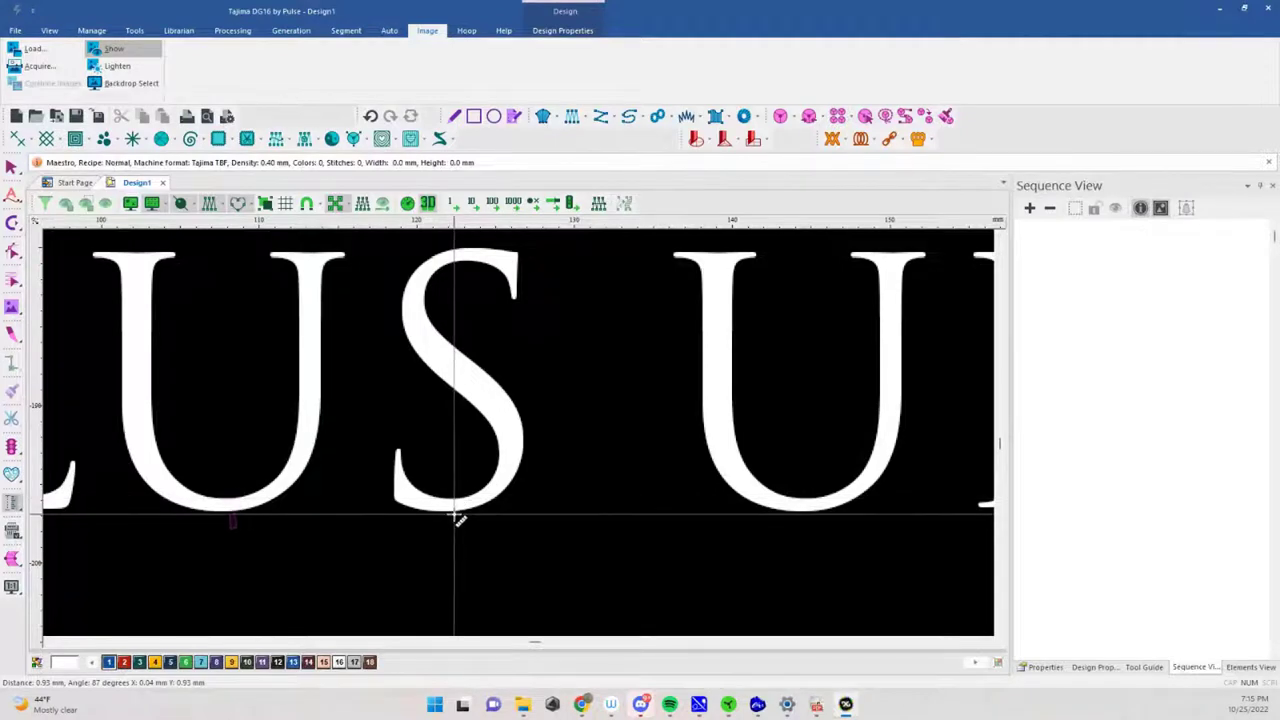
{"action": "mouse_move", "coordinate": [458, 500]}
{"action": "left_mouse_down"}
{"action": "mouse_move", "coordinate": [462, 515]}
{"action": "mouse_move", "coordinate": [436, 509]}
{"action": "mouse_move", "coordinate": [463, 515]}
{"action": "left_mouse_up"}
{"action": "scroll", "coordinate": [464, 513], "scroll_direction": "down", "scroll_amount": 5}
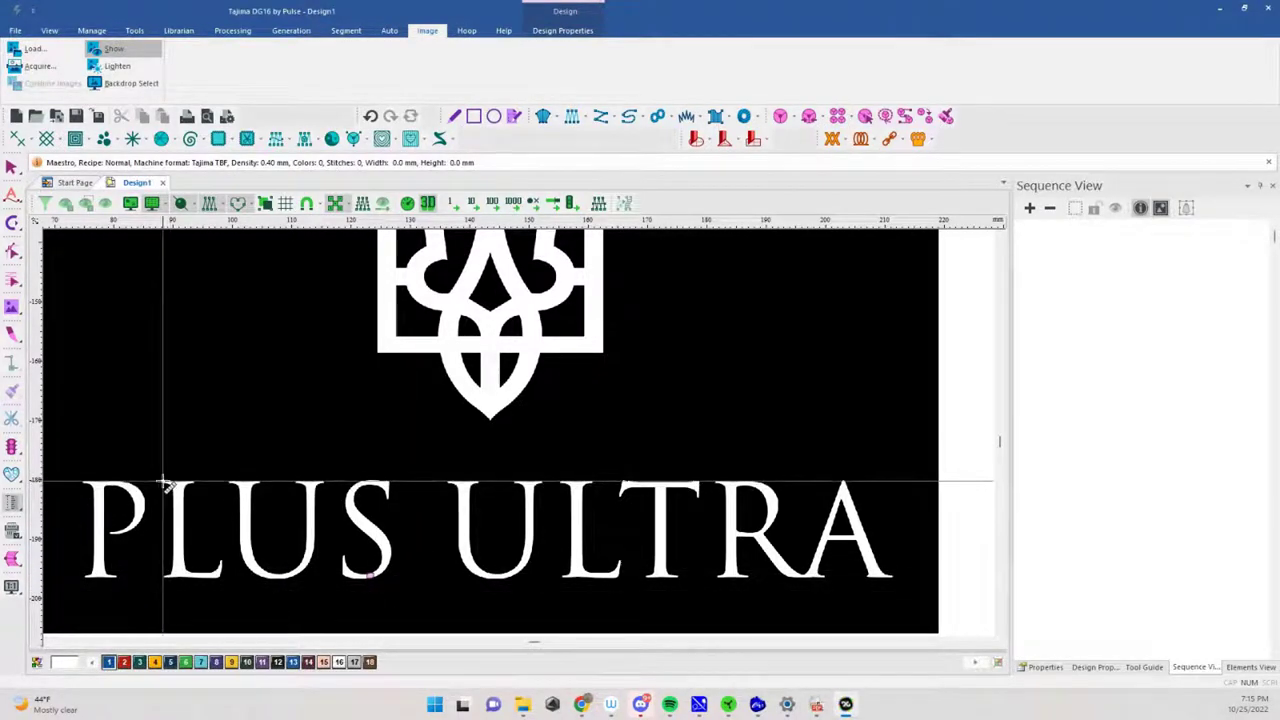
{"action": "left_click_drag", "start_coordinate": [164, 480], "coordinate": [200, 483]}
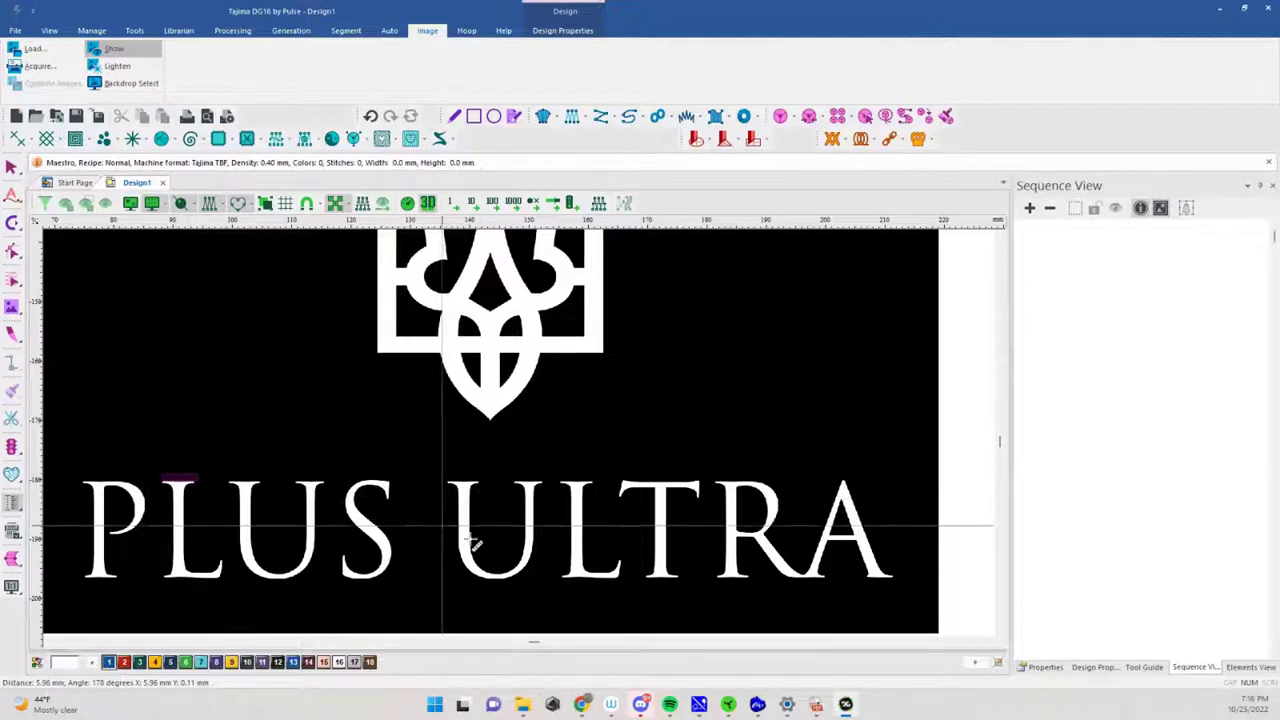
{"action": "key", "text": "Escape"}
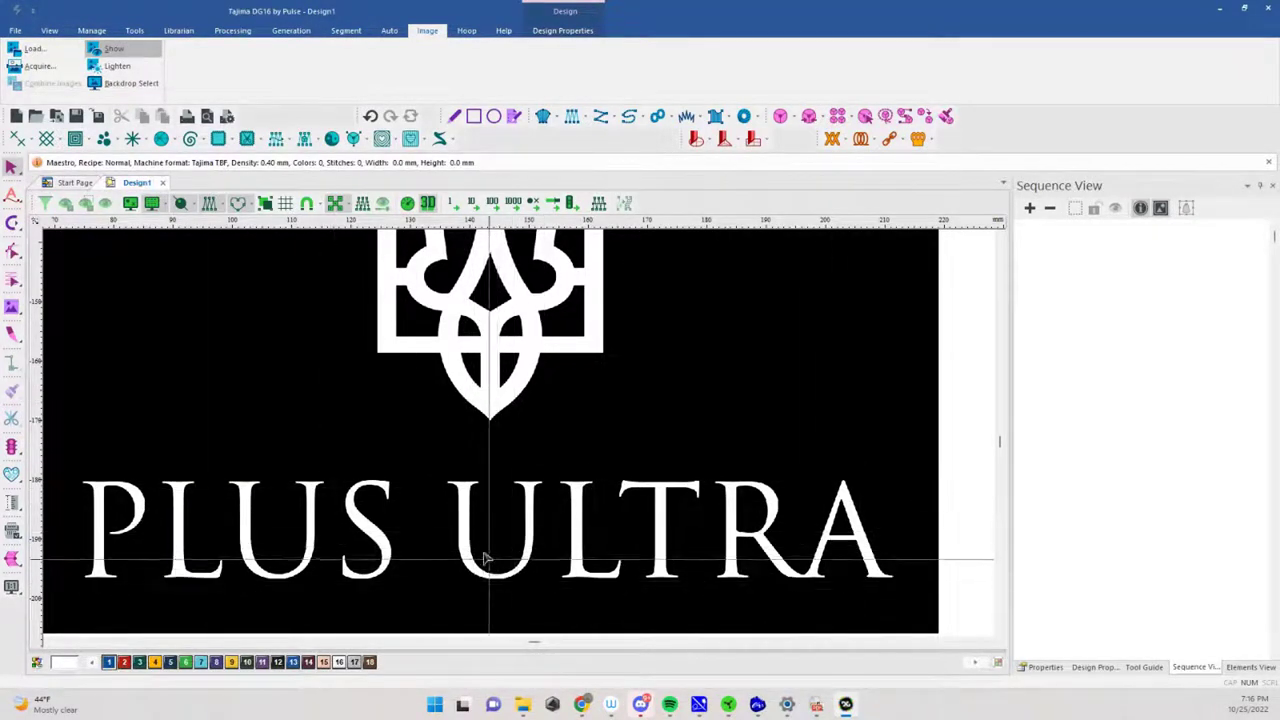
Start an Enhanced Column satin segment on the U of ULTRA, tracing its left serif and left stem
{"action": "scroll", "coordinate": [490, 565], "scroll_direction": "up", "scroll_amount": 3}
{"action": "scroll", "coordinate": [462, 560], "scroll_direction": "up", "scroll_amount": 2}
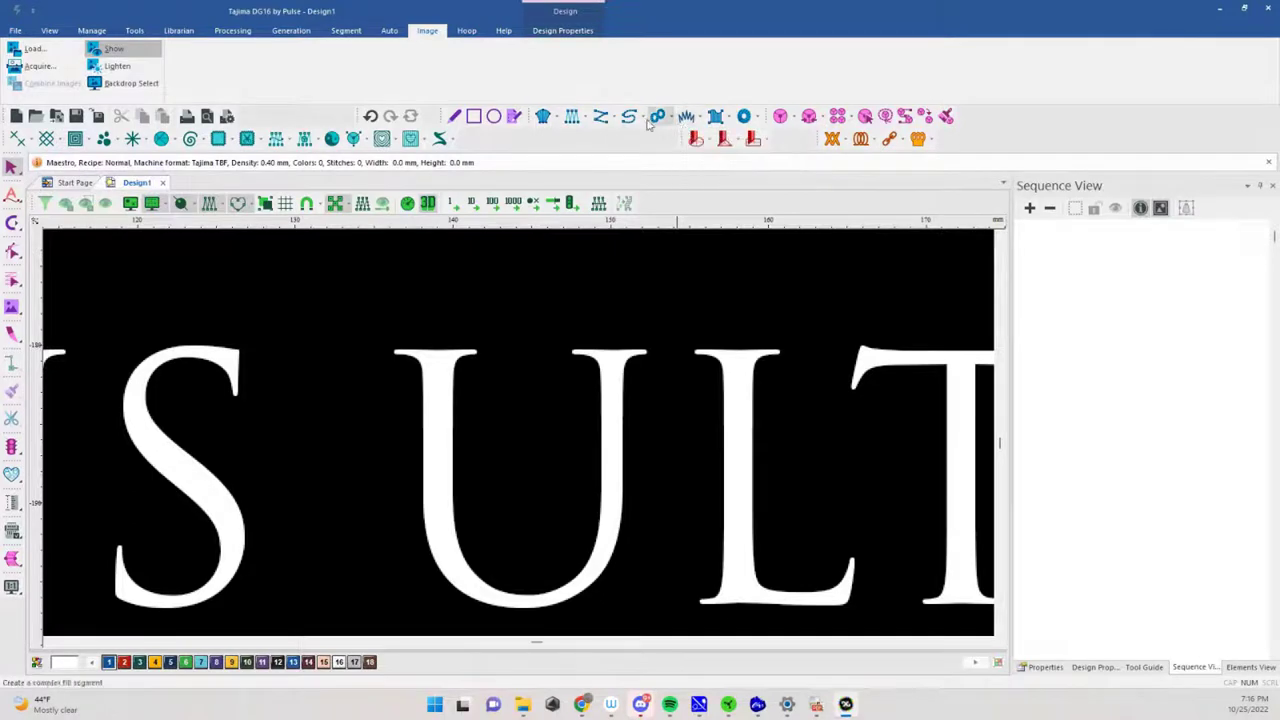
{"action": "left_click", "coordinate": [543, 116]}
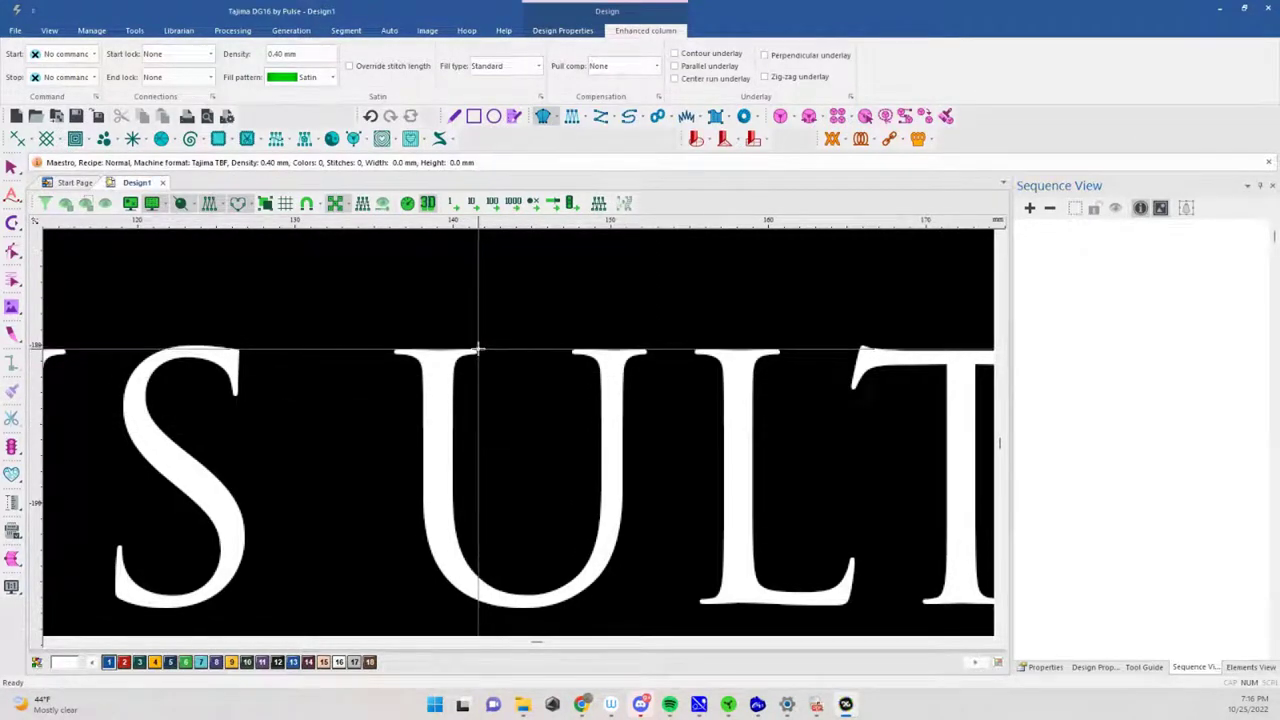
{"action": "left_click_drag", "start_coordinate": [479, 349], "coordinate": [422, 517]}
{"action": "left_click", "coordinate": [422, 517]}
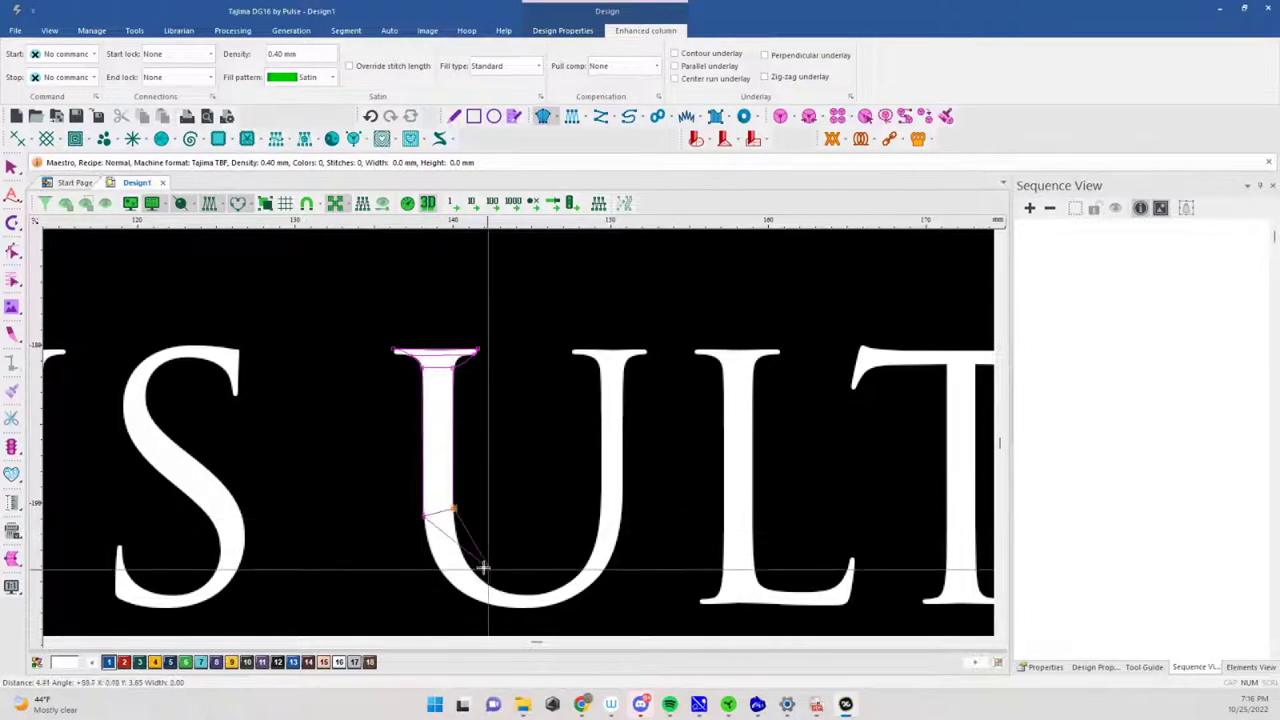
Trace the U's curved bowl, right stem and right serif with point pairs and generate the satin column
{"action": "left_click", "coordinate": [456, 590]}
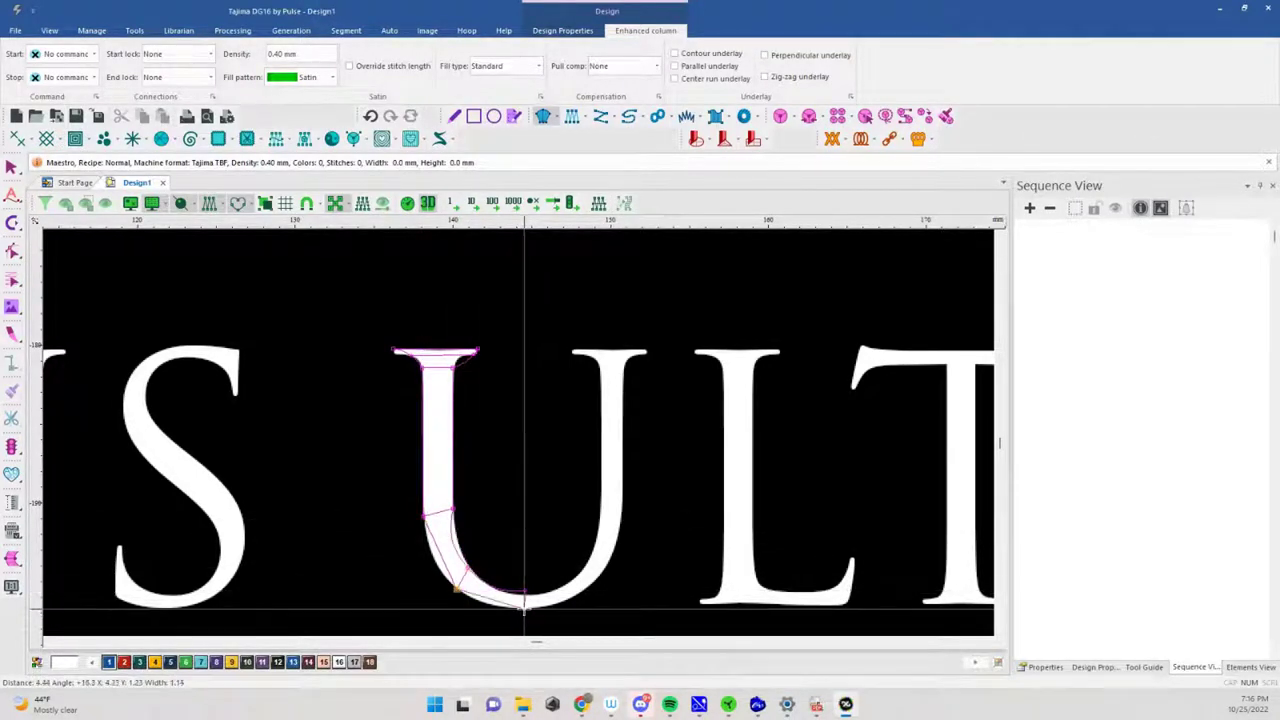
{"action": "left_click", "coordinate": [525, 593]}
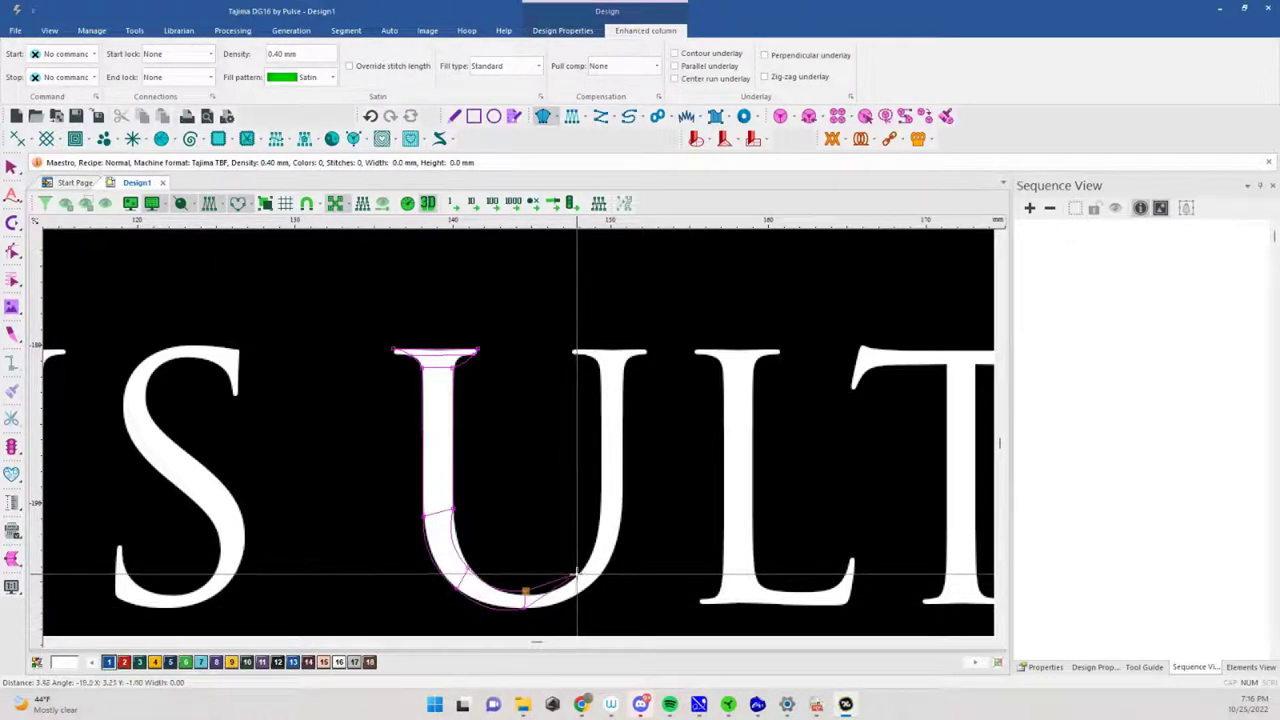
{"action": "left_click", "coordinate": [578, 576]}
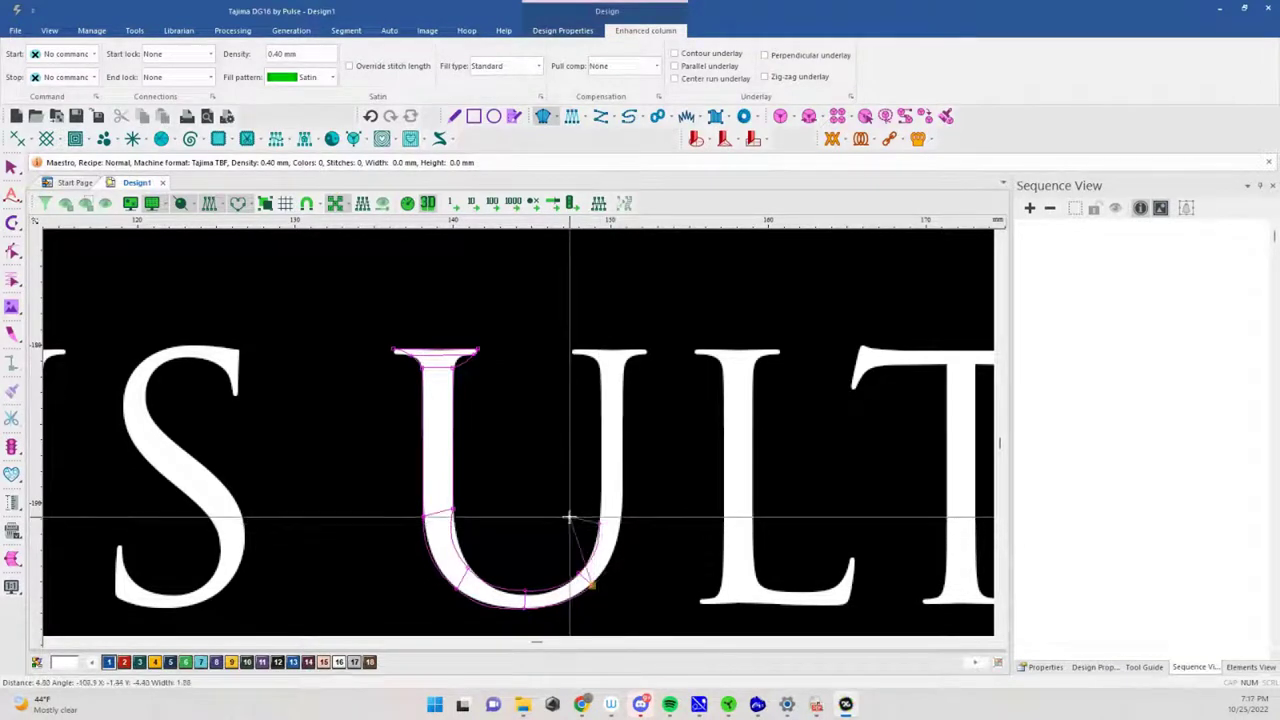
{"action": "left_click", "coordinate": [600, 520]}
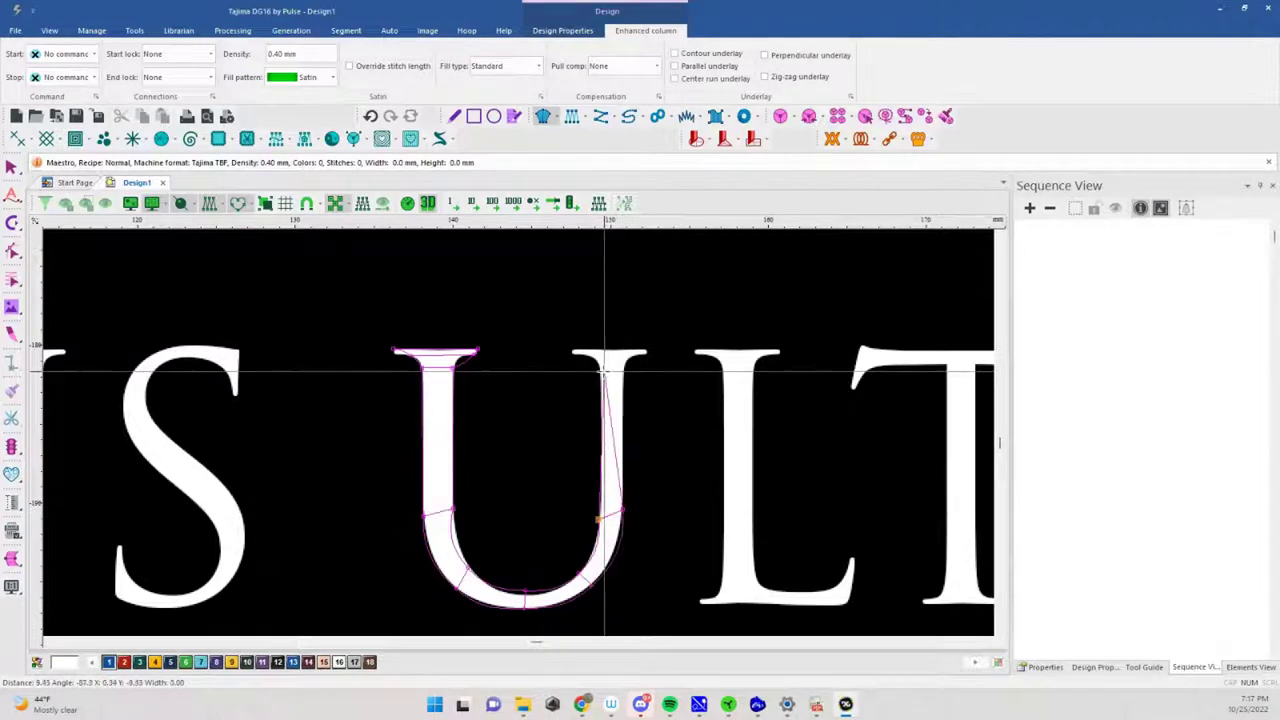
{"action": "left_click", "coordinate": [597, 368]}
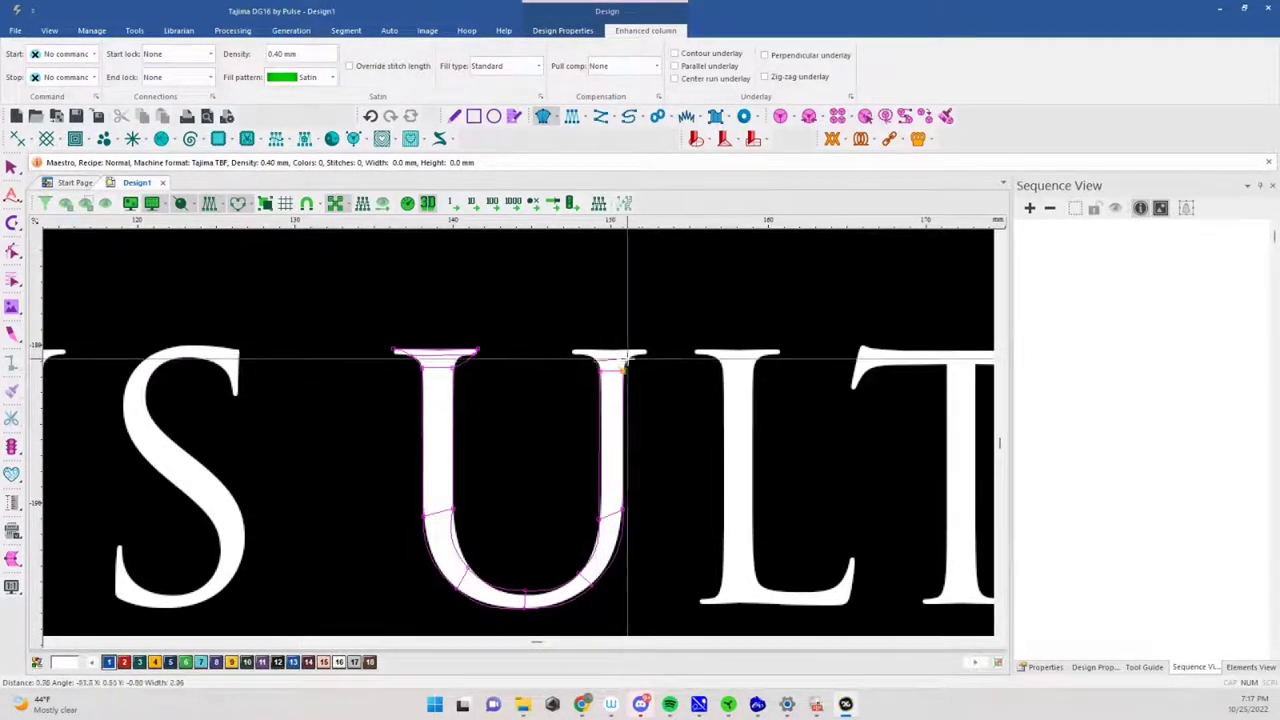
{"action": "left_click", "coordinate": [573, 352]}
{"action": "left_click", "coordinate": [646, 352]}
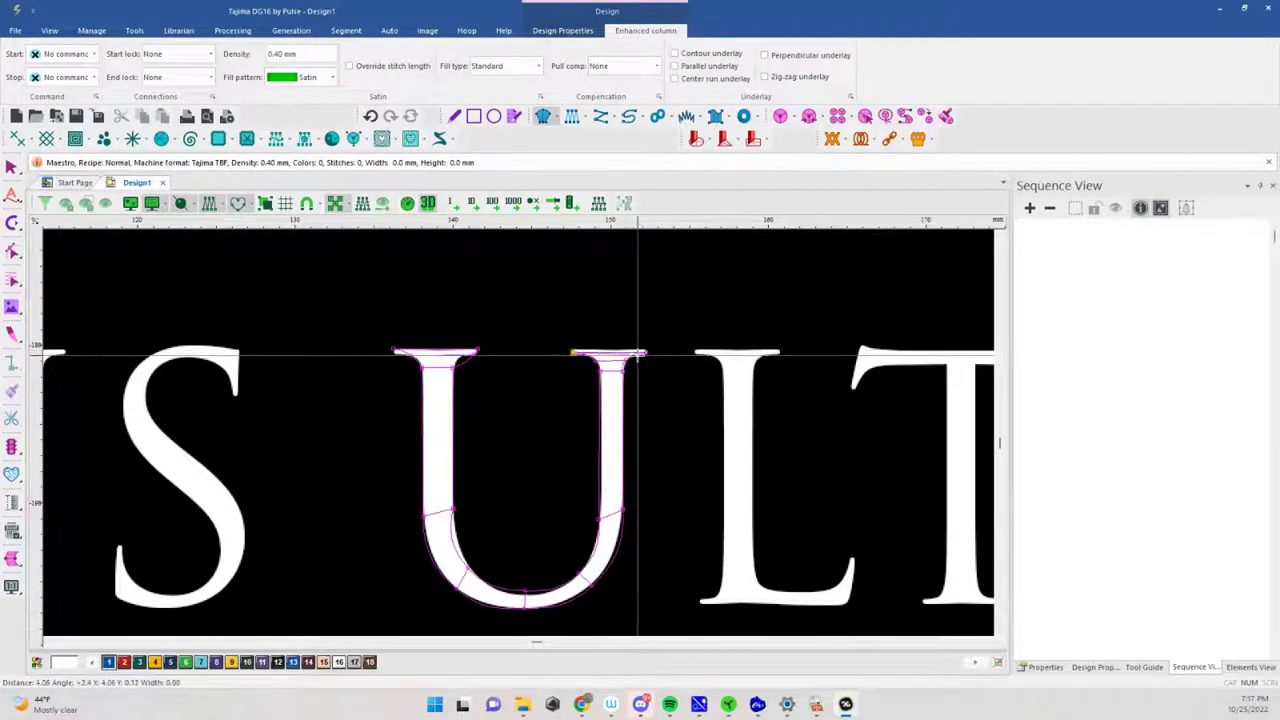
{"action": "key", "text": "Return"}
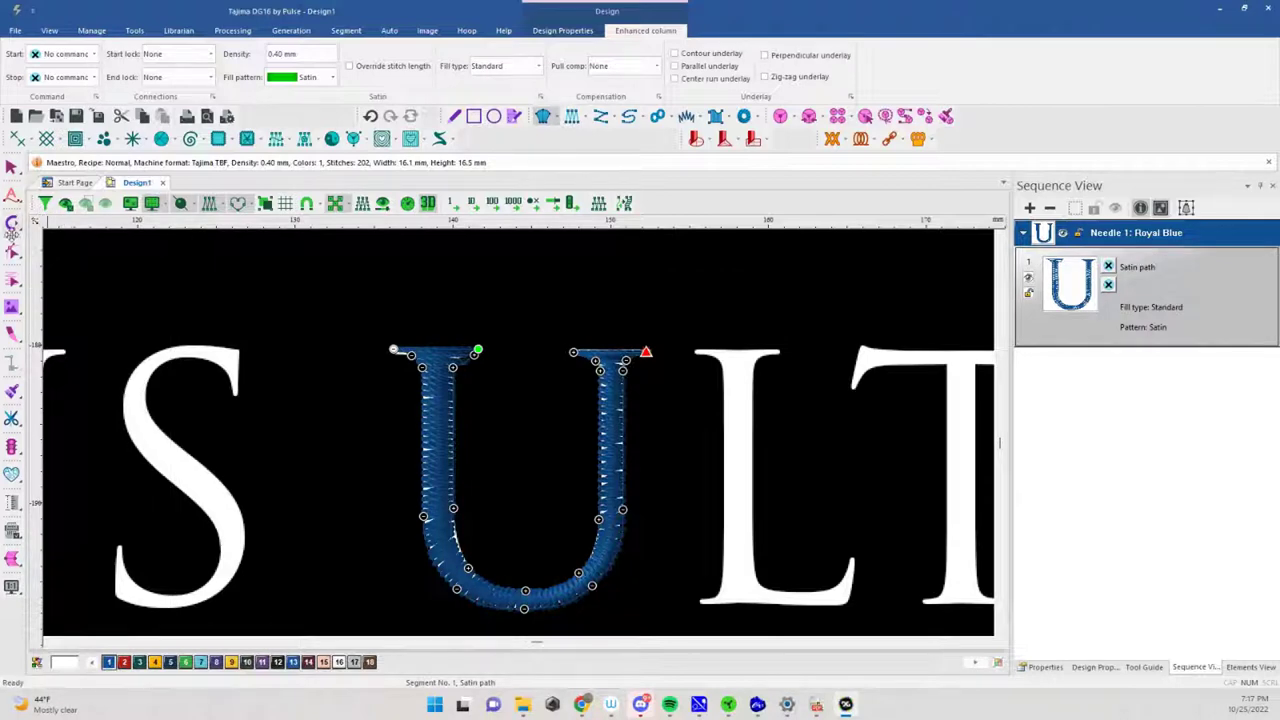
Reshape the curve beneath the U's left serif on its right side and convert the anchor under its left side to a cusp
{"action": "left_click", "coordinate": [12, 254]}
{"action": "scroll", "coordinate": [455, 370], "scroll_direction": "up", "scroll_amount": 3}
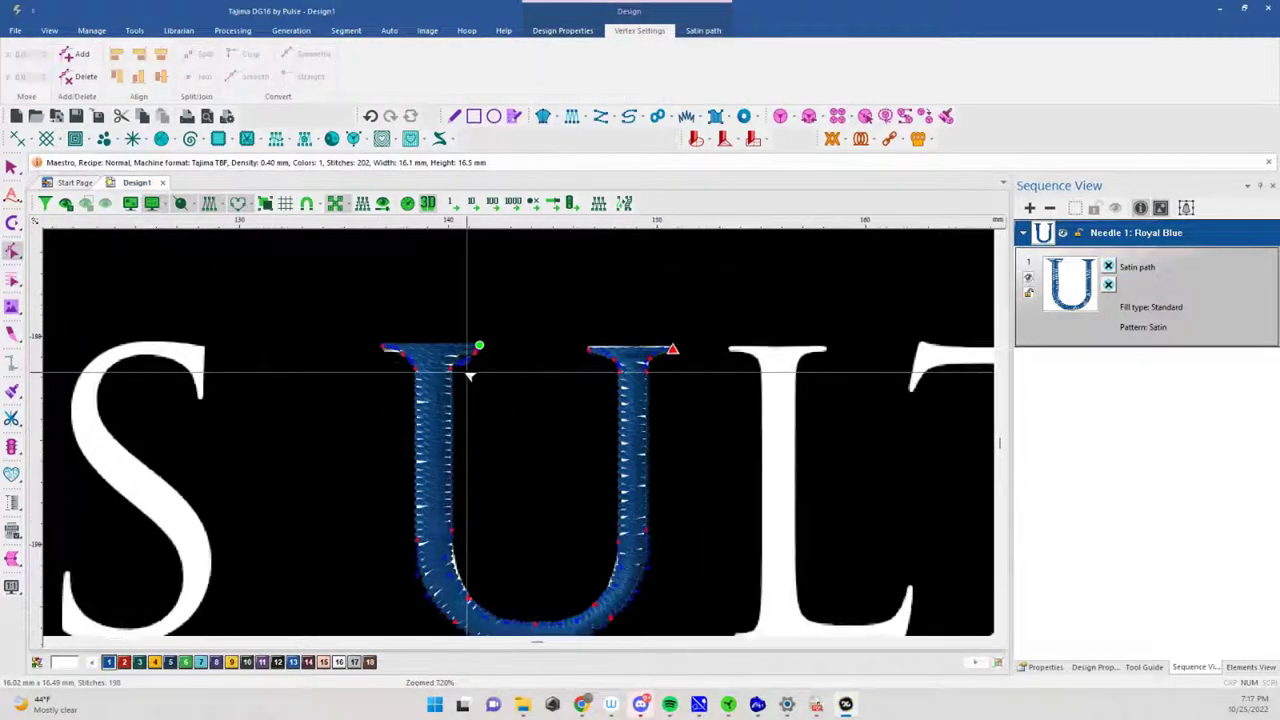
{"action": "scroll", "coordinate": [454, 361], "scroll_direction": "up", "scroll_amount": 2}
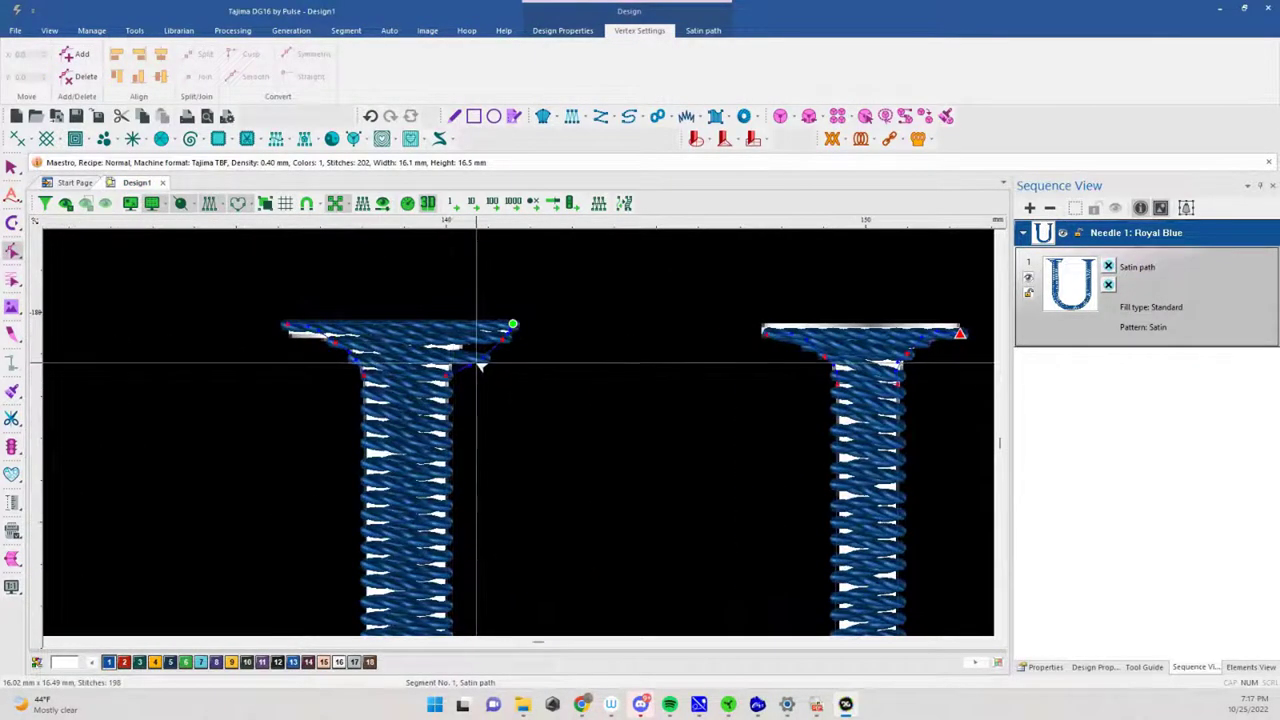
{"action": "left_click", "coordinate": [474, 356]}
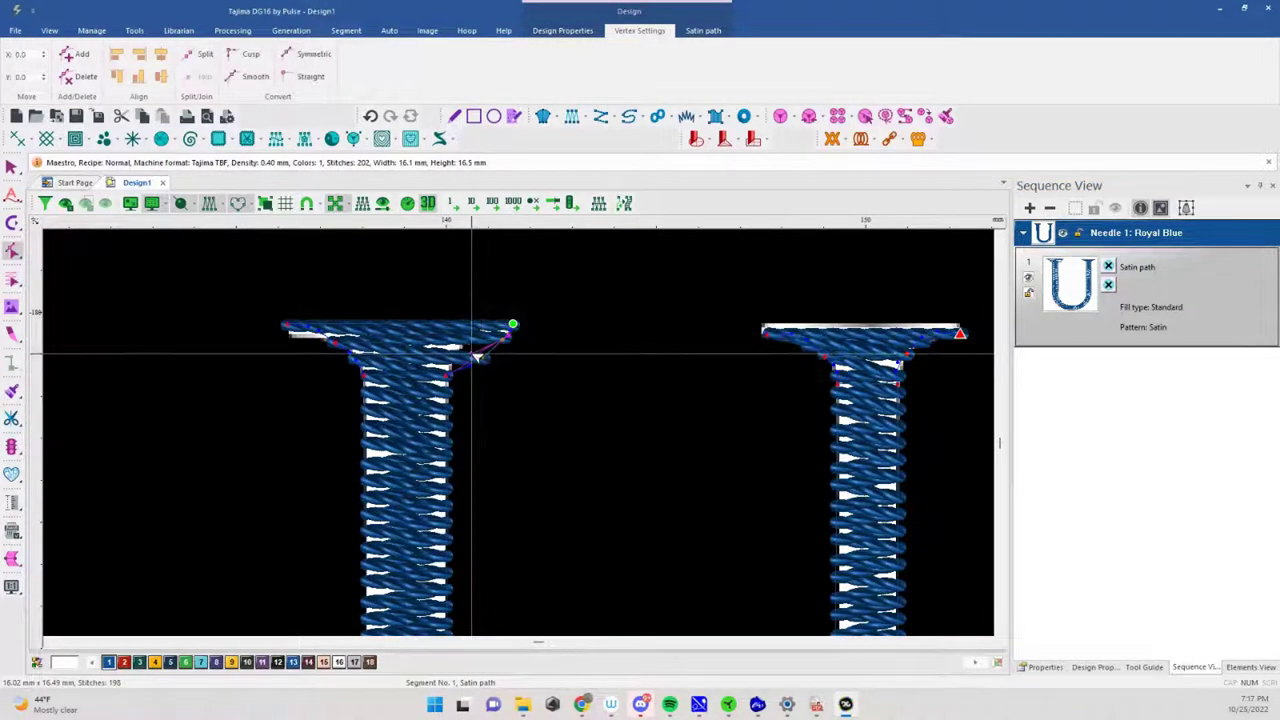
{"action": "mouse_move", "coordinate": [468, 351]}
{"action": "left_mouse_down"}
{"action": "mouse_move", "coordinate": [491, 346]}
{"action": "mouse_move", "coordinate": [460, 368]}
{"action": "mouse_move", "coordinate": [477, 366]}
{"action": "mouse_move", "coordinate": [457, 346]}
{"action": "mouse_move", "coordinate": [500, 349]}
{"action": "mouse_move", "coordinate": [479, 344]}
{"action": "left_mouse_up"}
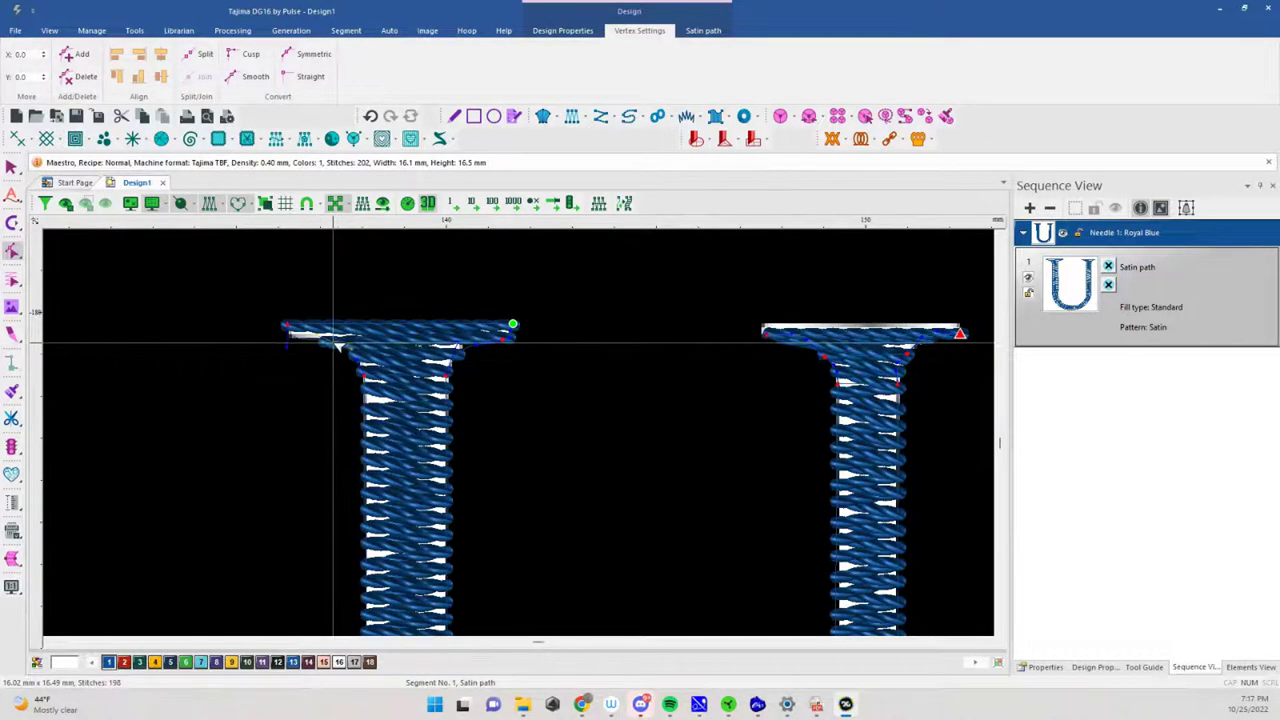
{"action": "right_click", "coordinate": [335, 343]}
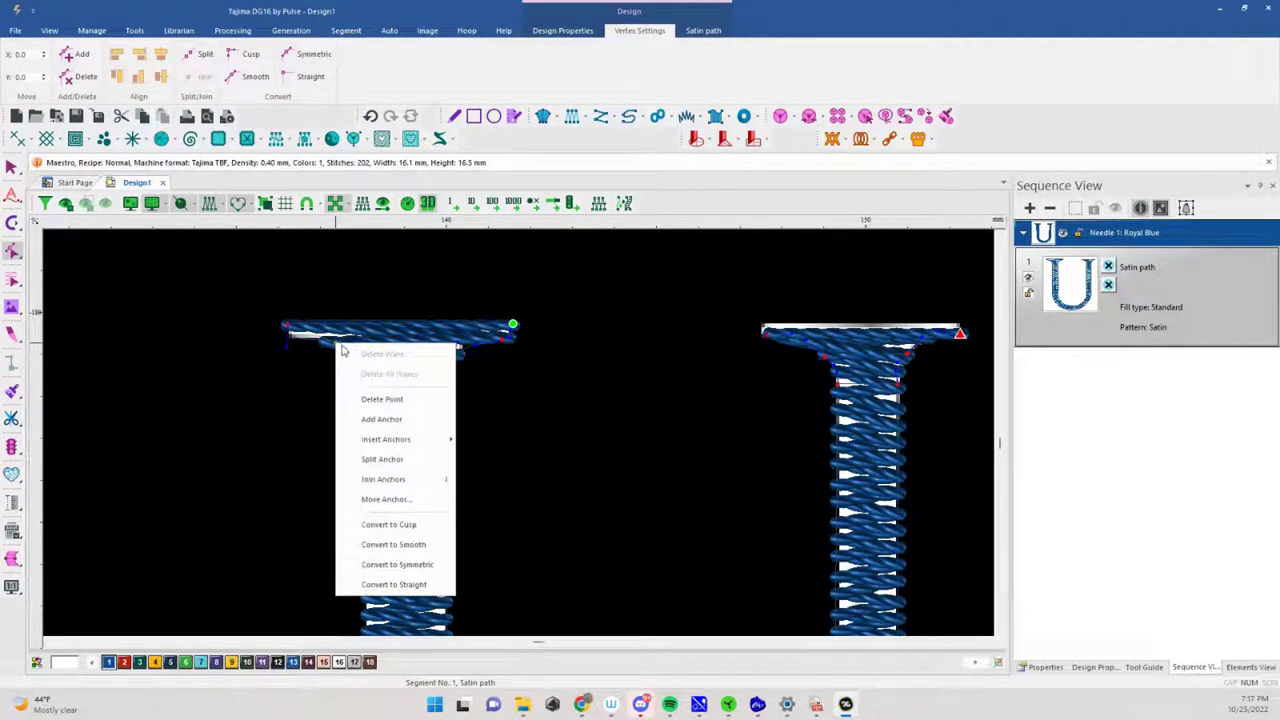
{"action": "left_click", "coordinate": [410, 524]}
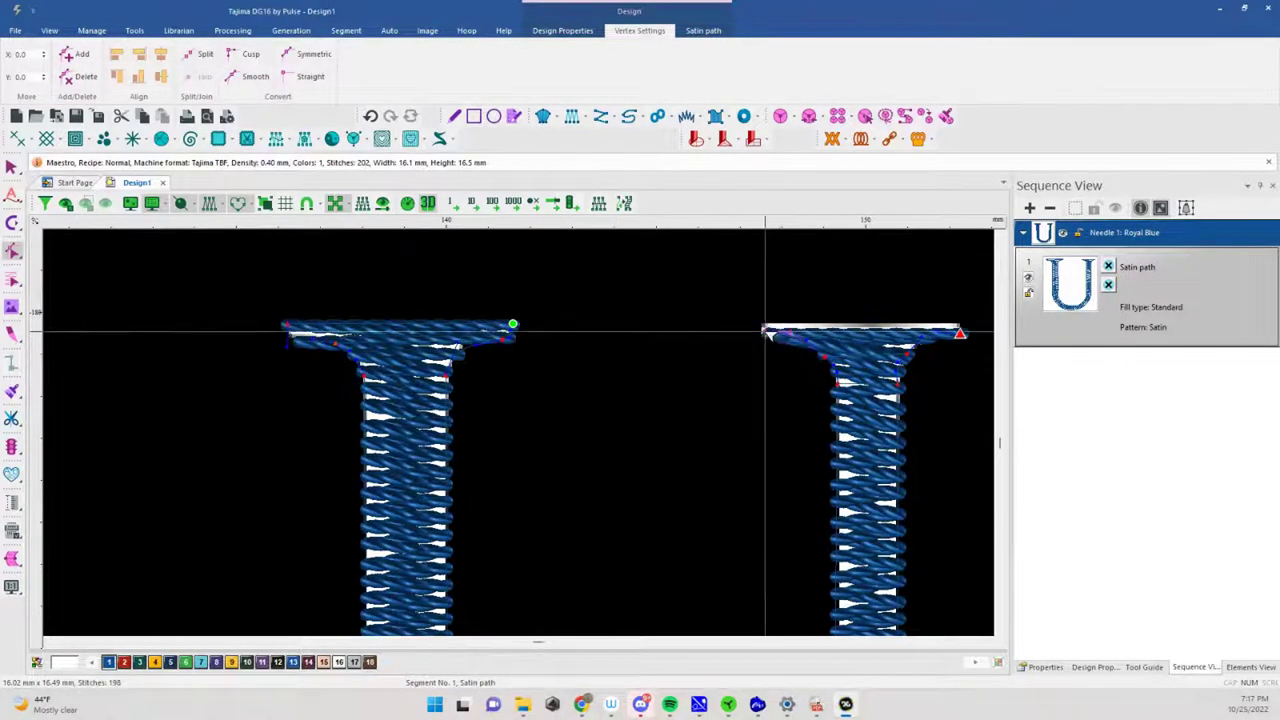
Move the U's right serif corners to the artwork's top edge and fit the bowl's inner left curve to the artwork
{"action": "left_click_drag", "start_coordinate": [765, 326], "coordinate": [764, 325]}
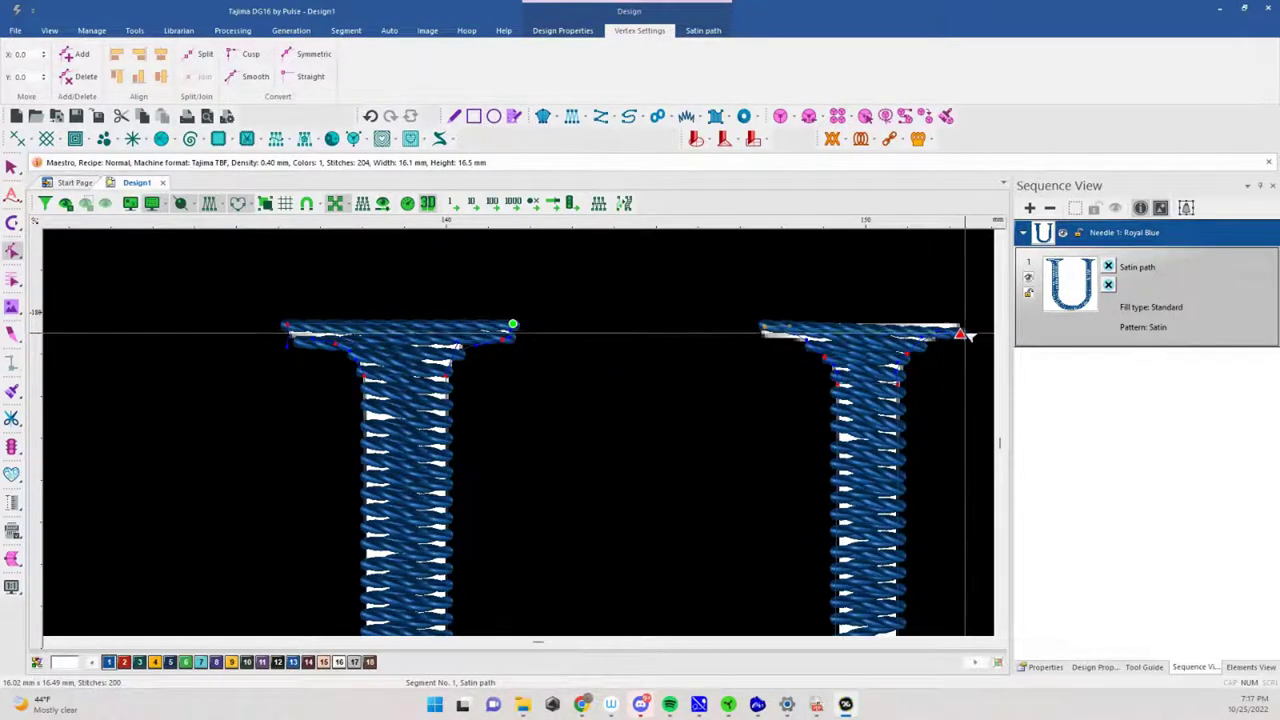
{"action": "left_click_drag", "start_coordinate": [962, 334], "coordinate": [943, 329]}
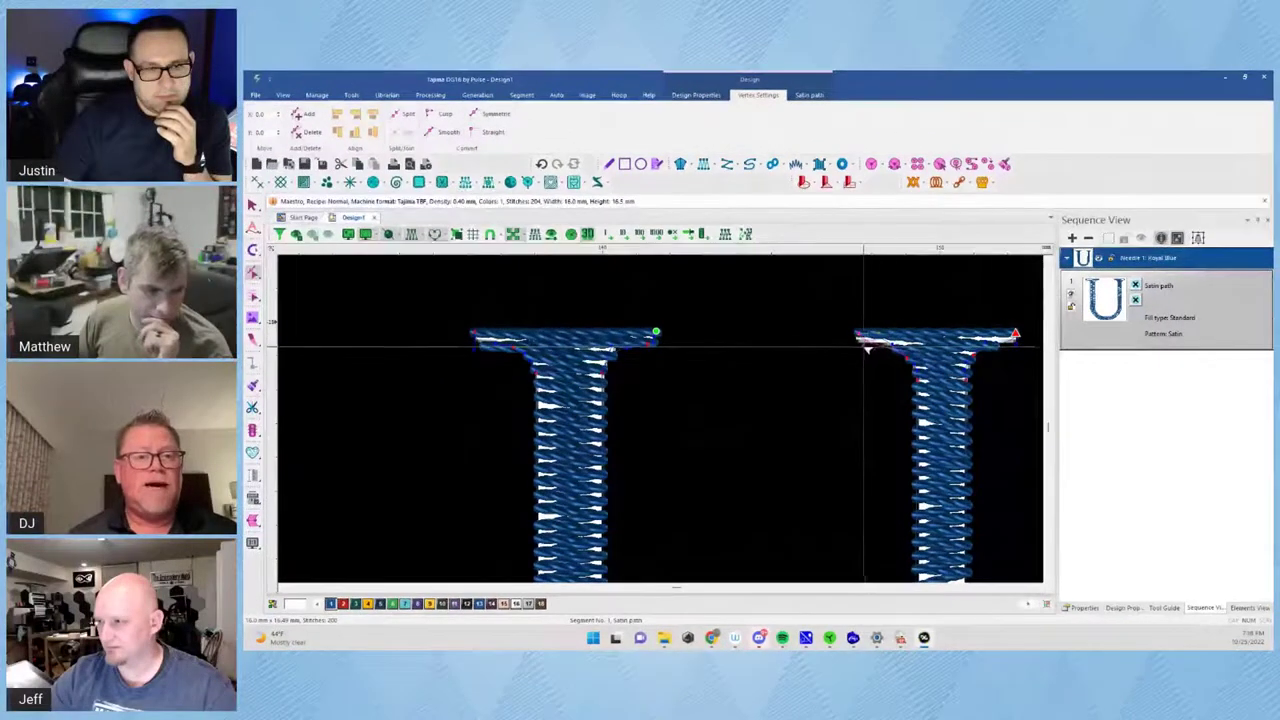
{"action": "scroll", "coordinate": [878, 396], "scroll_direction": "down", "scroll_amount": 5}
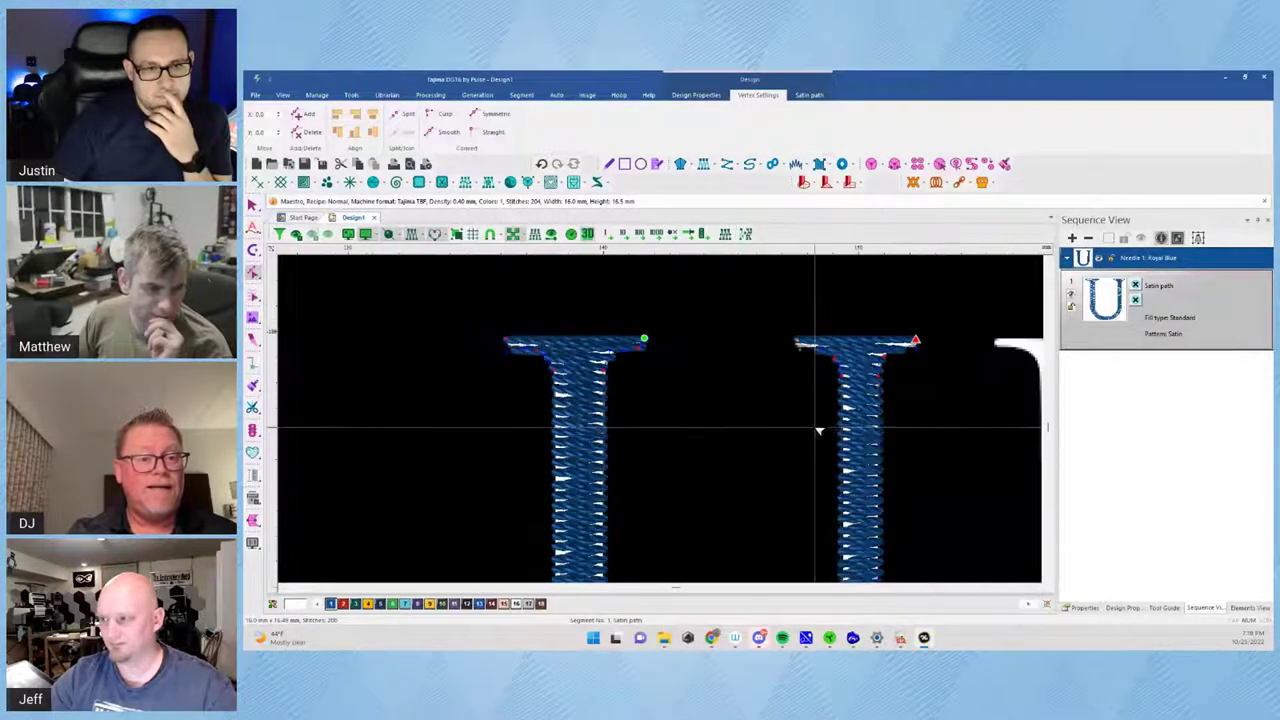
{"action": "scroll", "coordinate": [660, 550], "scroll_direction": "up", "scroll_amount": 4}
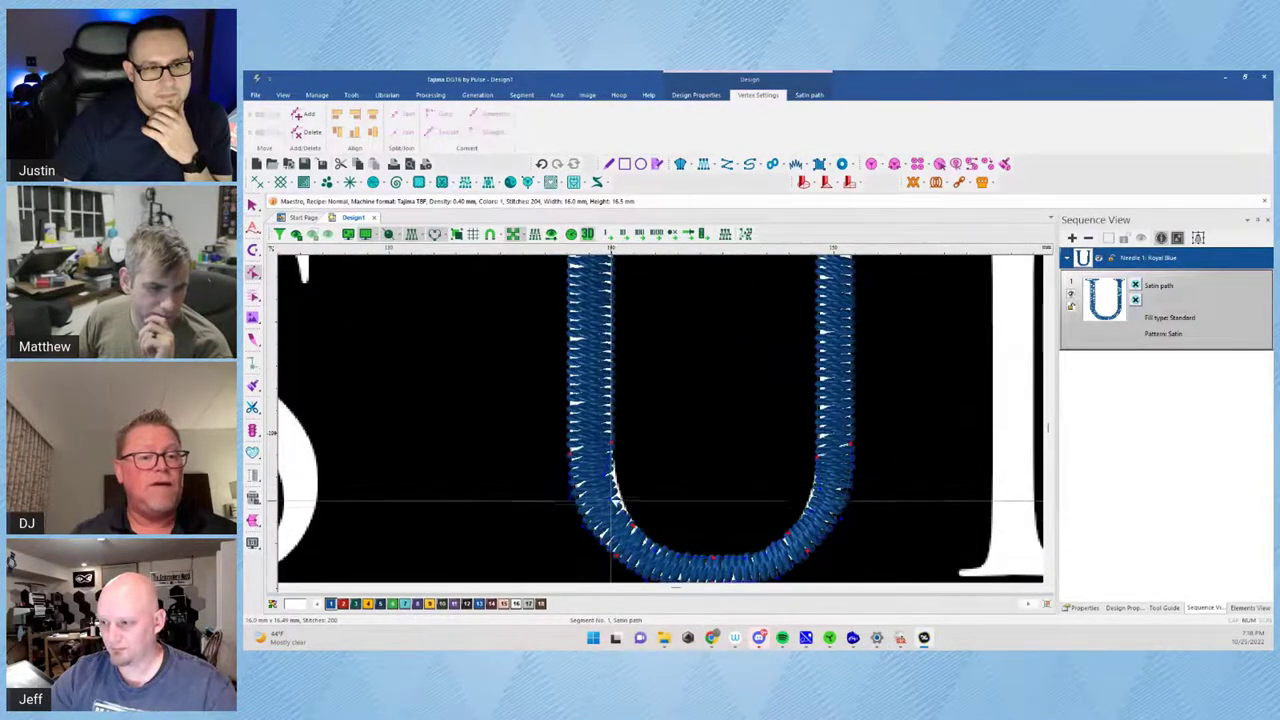
{"action": "left_click", "coordinate": [614, 498]}
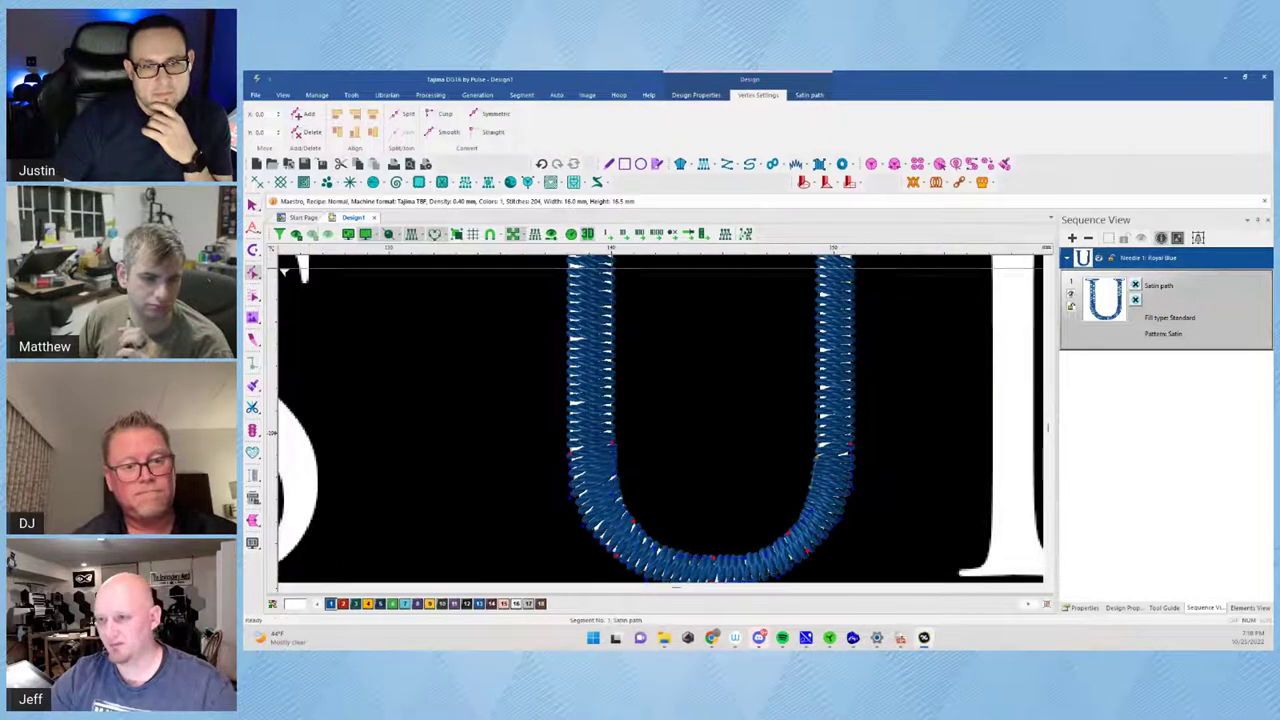
Hide the backdrop image and turn off the 3D stitch view to examine the satin stitches around the U's lower curve
{"action": "left_click", "coordinate": [253, 204]}
{"action": "left_click", "coordinate": [587, 96]}
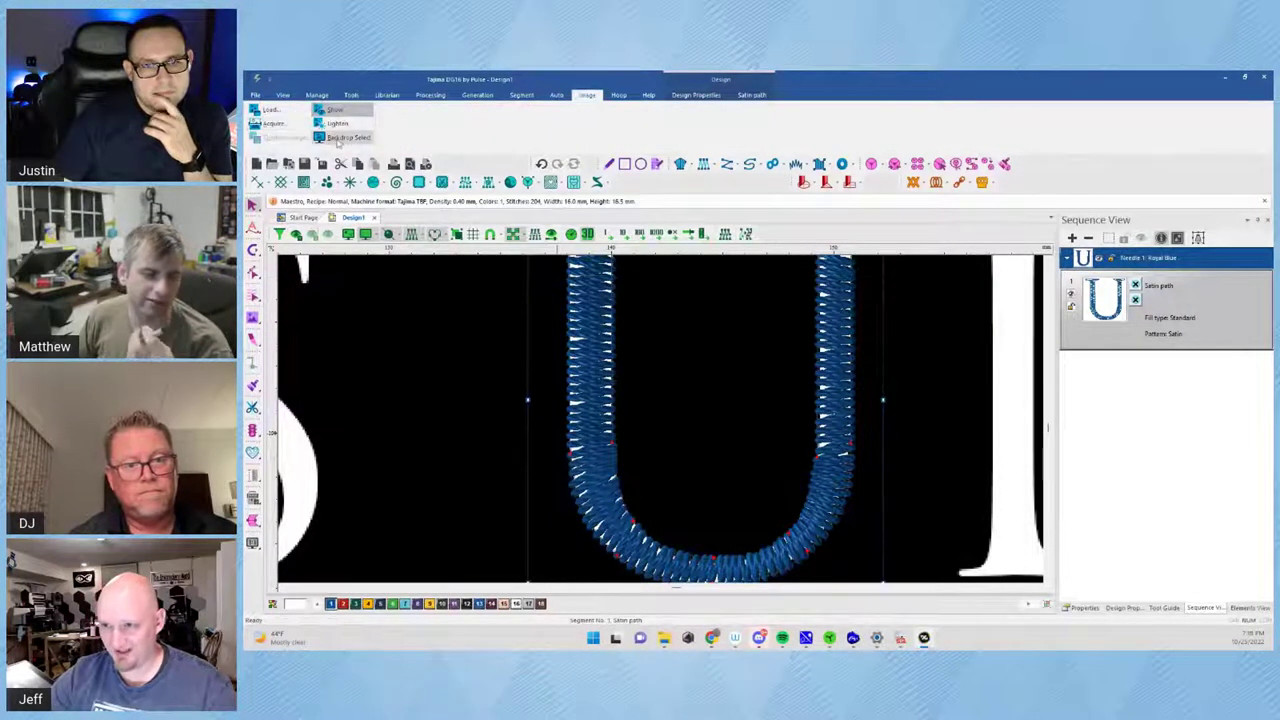
{"action": "left_click", "coordinate": [333, 111]}
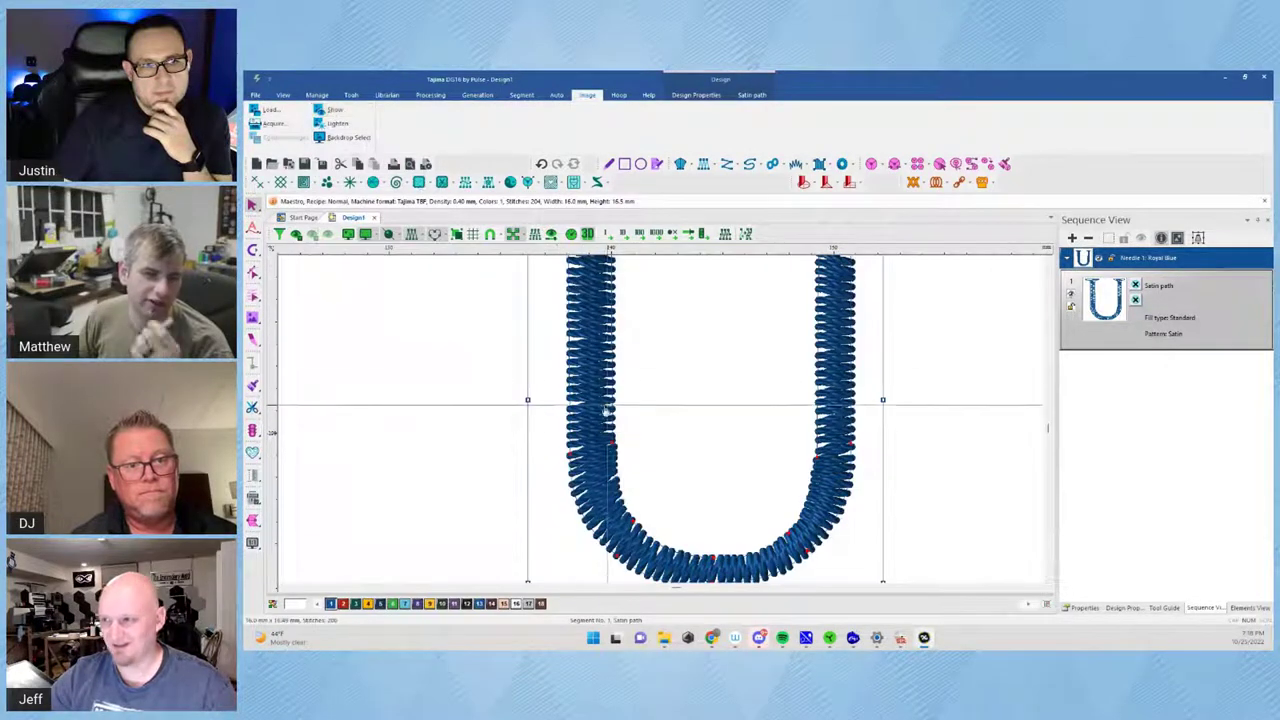
{"action": "scroll", "coordinate": [630, 539], "scroll_direction": "up", "scroll_amount": 6}
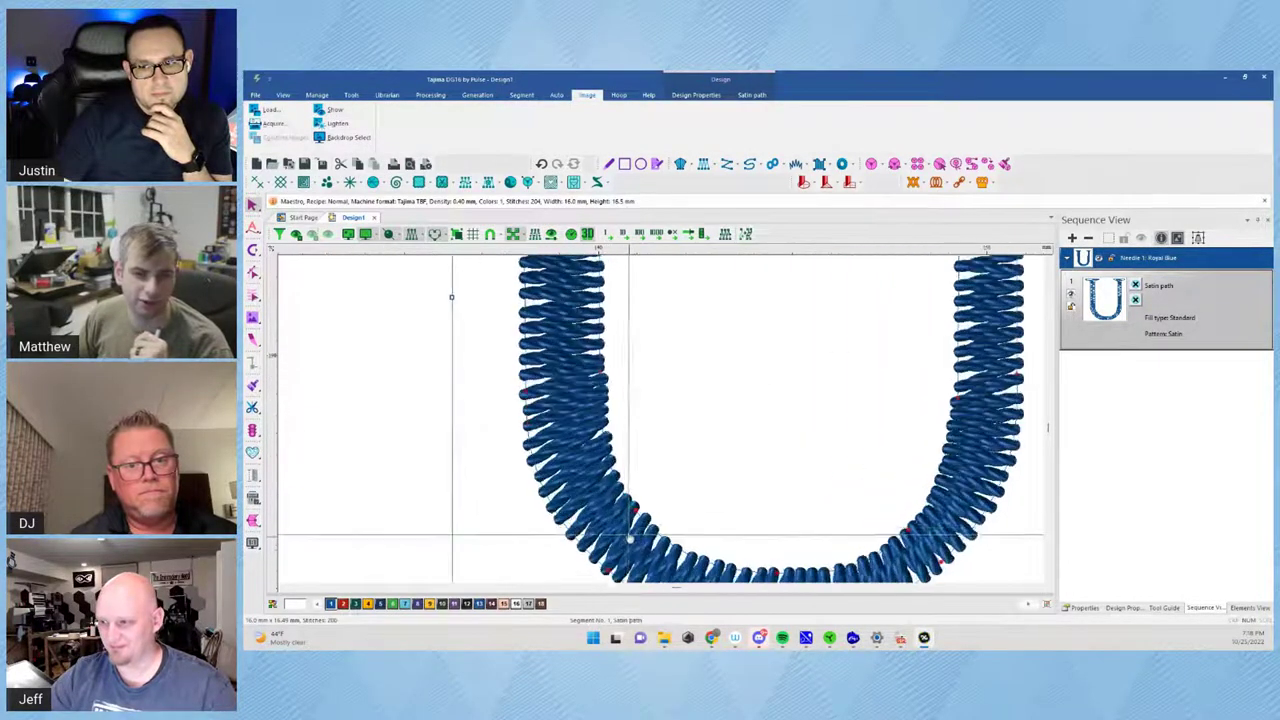
{"action": "scroll", "coordinate": [600, 527], "scroll_direction": "down", "scroll_amount": 1}
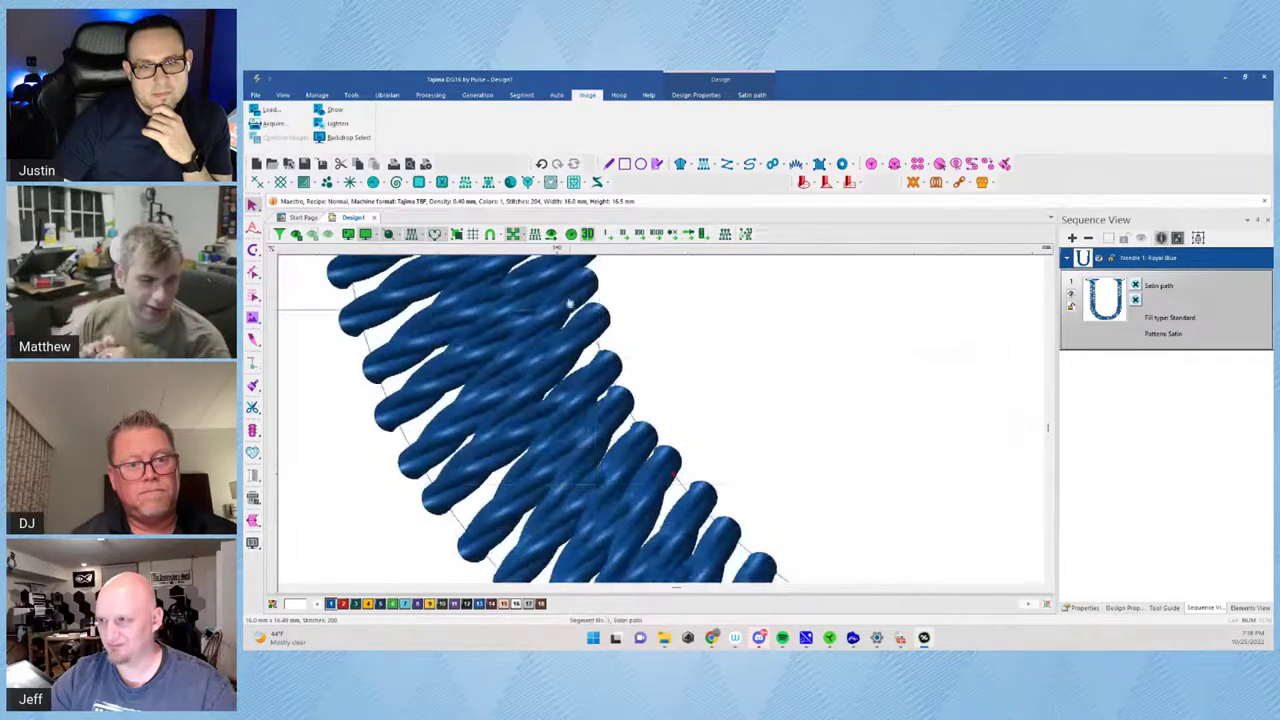
{"action": "left_click", "coordinate": [588, 234]}
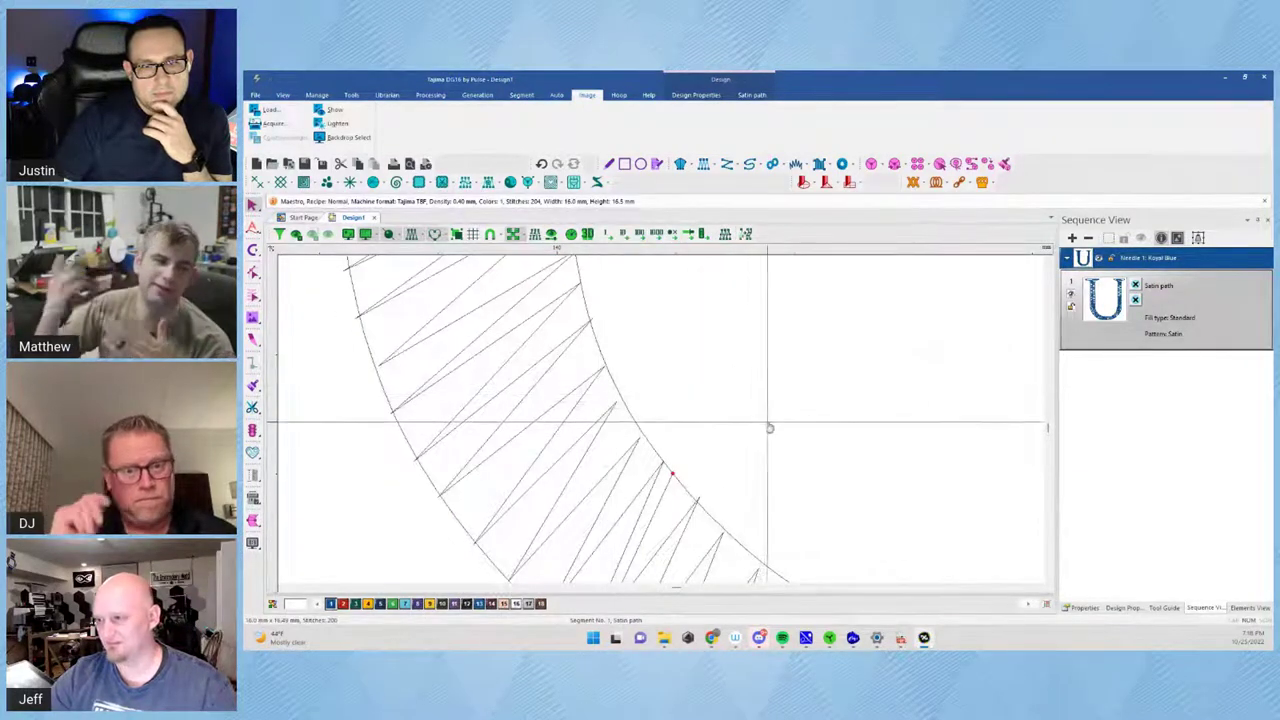
{"action": "left_click_drag", "start_coordinate": [759, 428], "coordinate": [851, 336]}
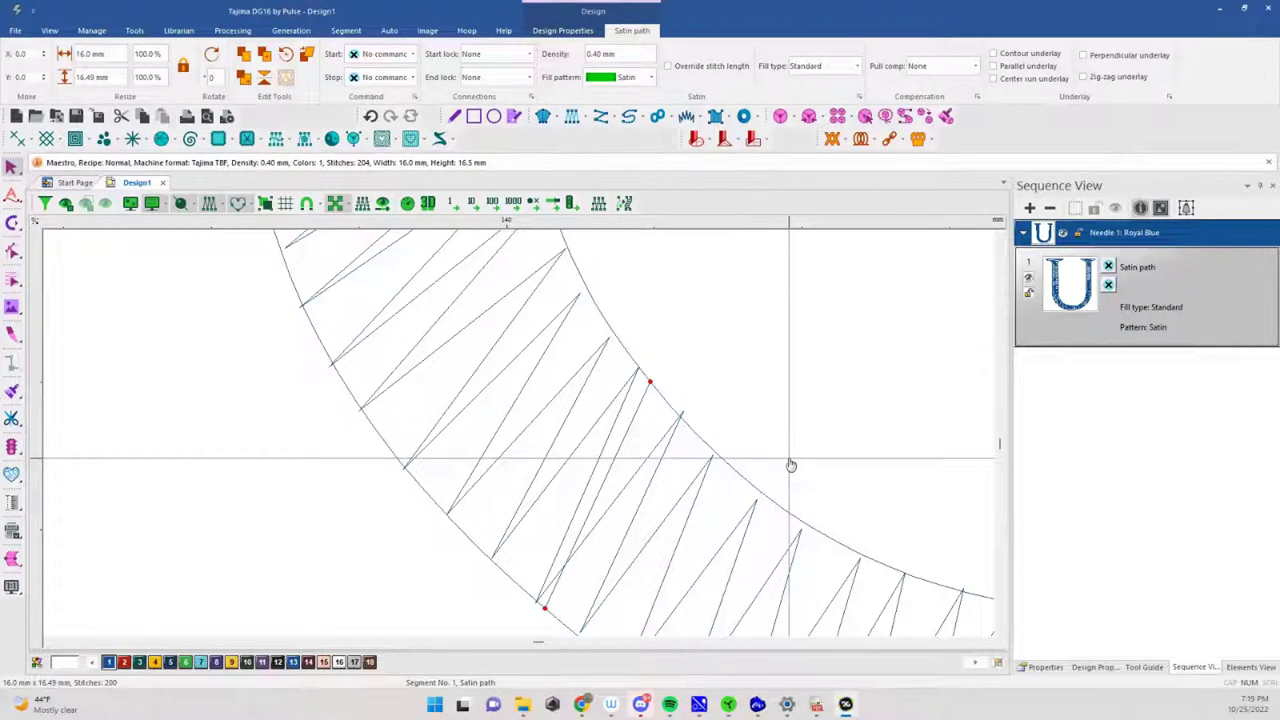
{"action": "scroll", "coordinate": [791, 465], "scroll_direction": "down", "scroll_amount": 5}
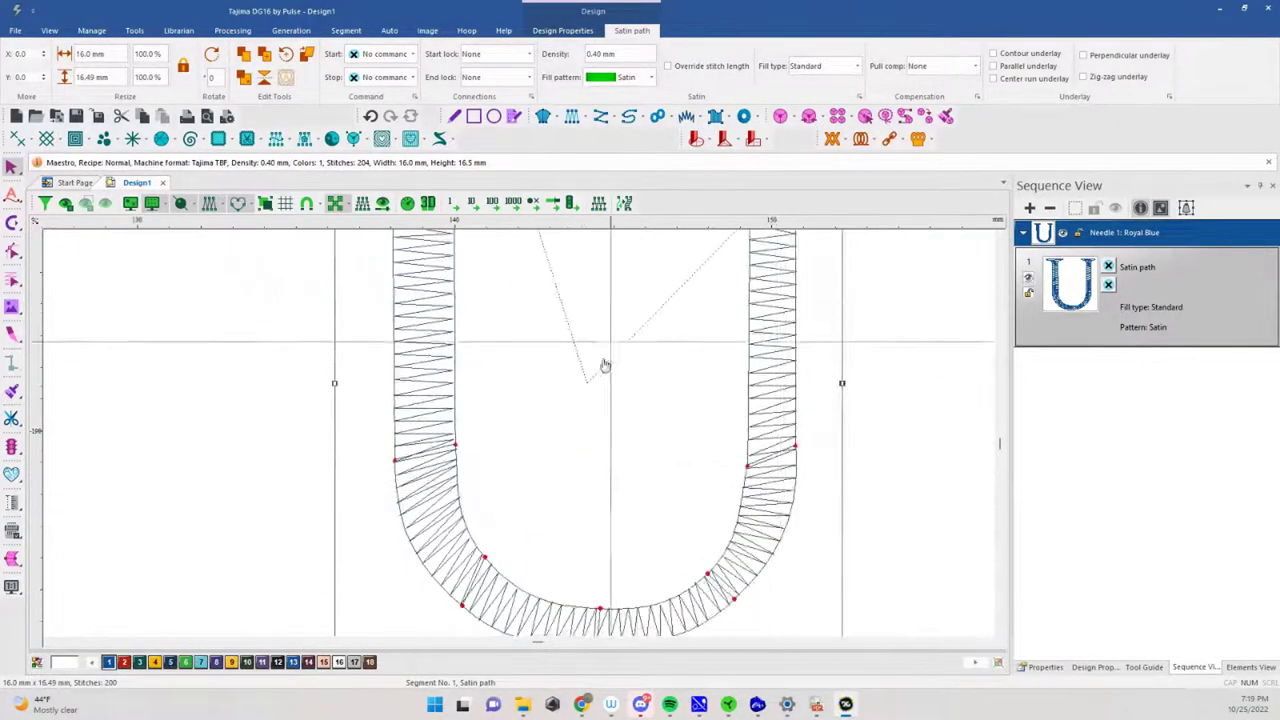
{"action": "scroll", "coordinate": [606, 529], "scroll_direction": "down", "scroll_amount": 3}
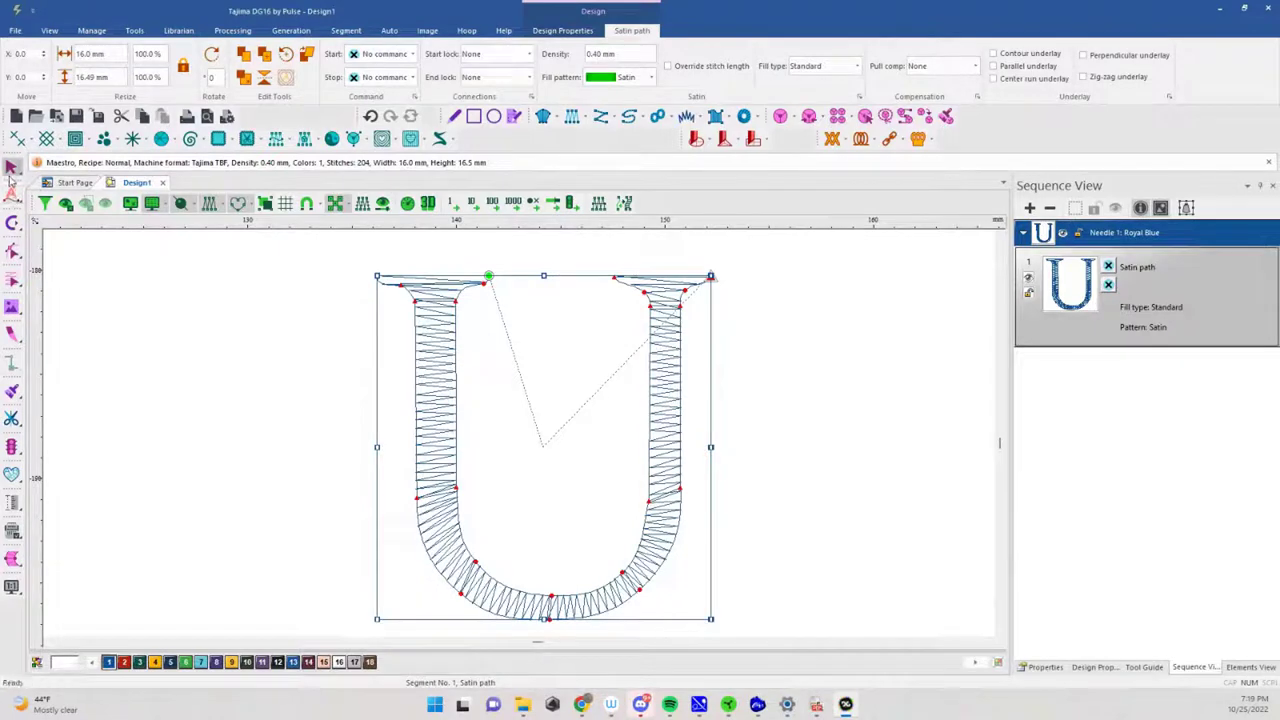
Deselect the U, show the backdrop image again and turn the 3D stitch view back on
{"action": "left_click", "coordinate": [463, 352]}
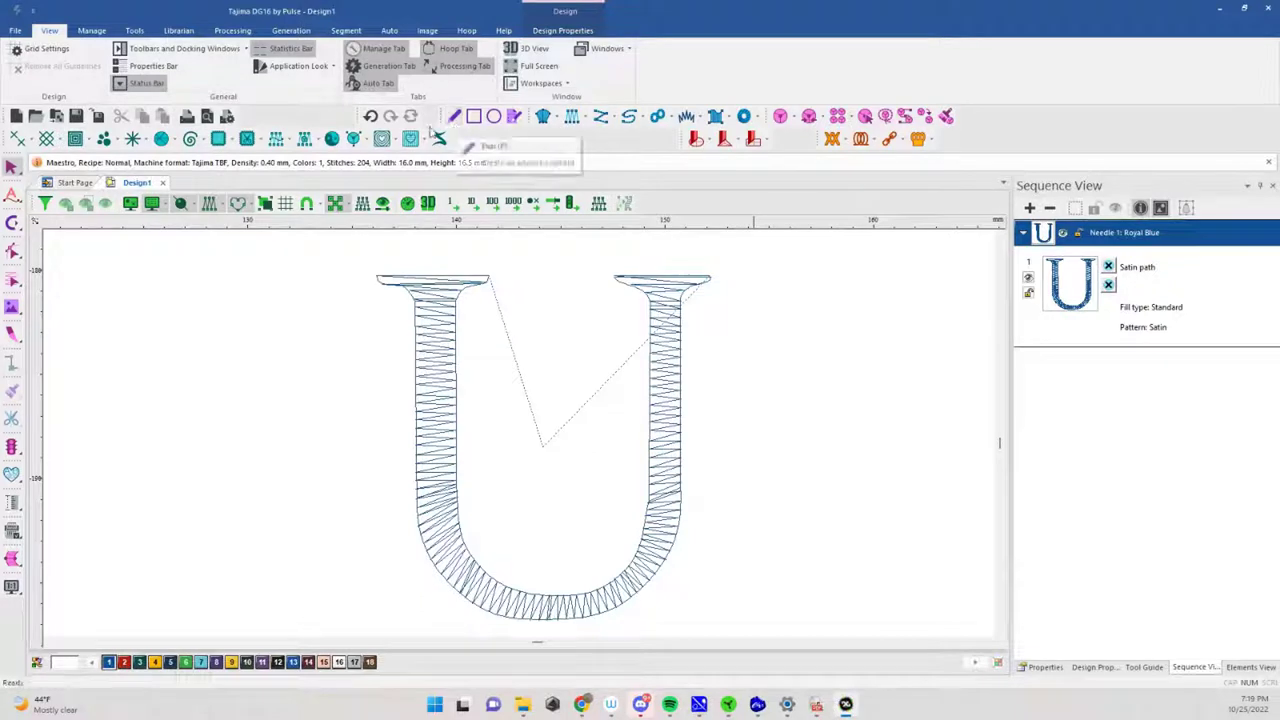
{"action": "left_click", "coordinate": [428, 31]}
{"action": "left_click", "coordinate": [120, 50]}
{"action": "scroll", "coordinate": [423, 537], "scroll_direction": "down", "scroll_amount": 2}
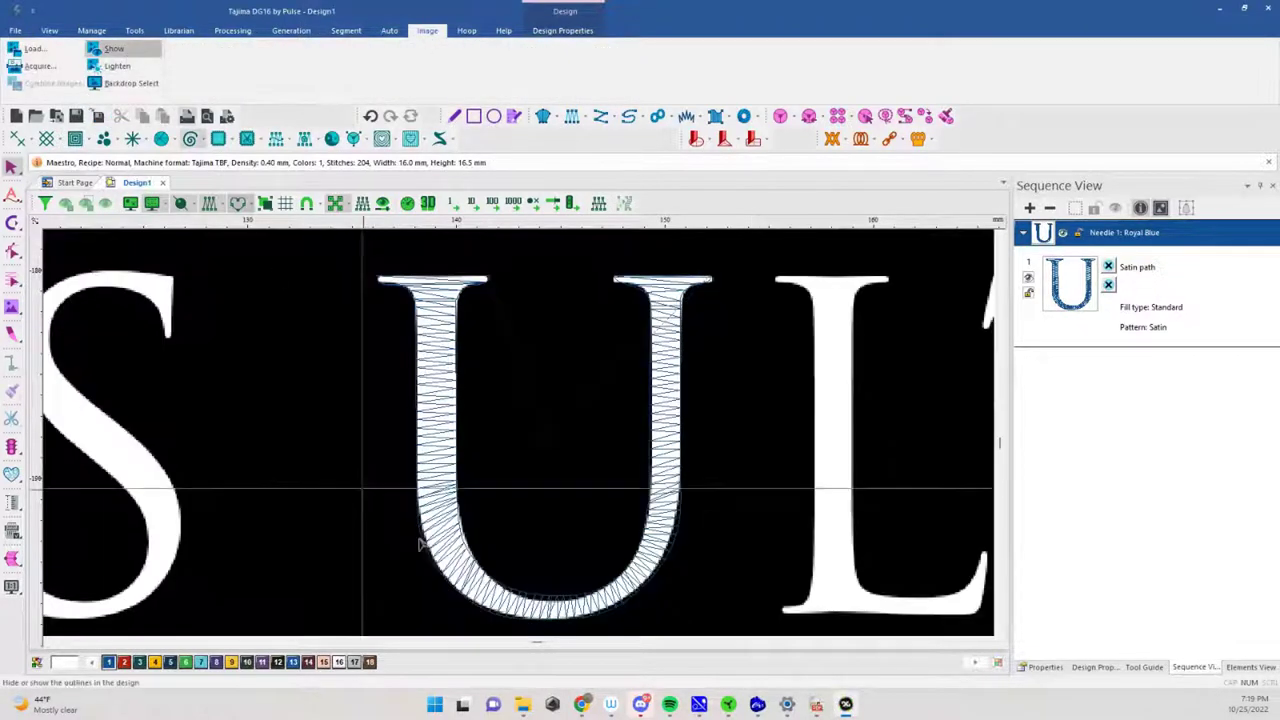
{"action": "left_click", "coordinate": [430, 204]}
Start an Enhanced Column on the L, placing point pairs across its top serif and down into the upper stem
{"action": "left_click_drag", "start_coordinate": [823, 523], "coordinate": [490, 503]}
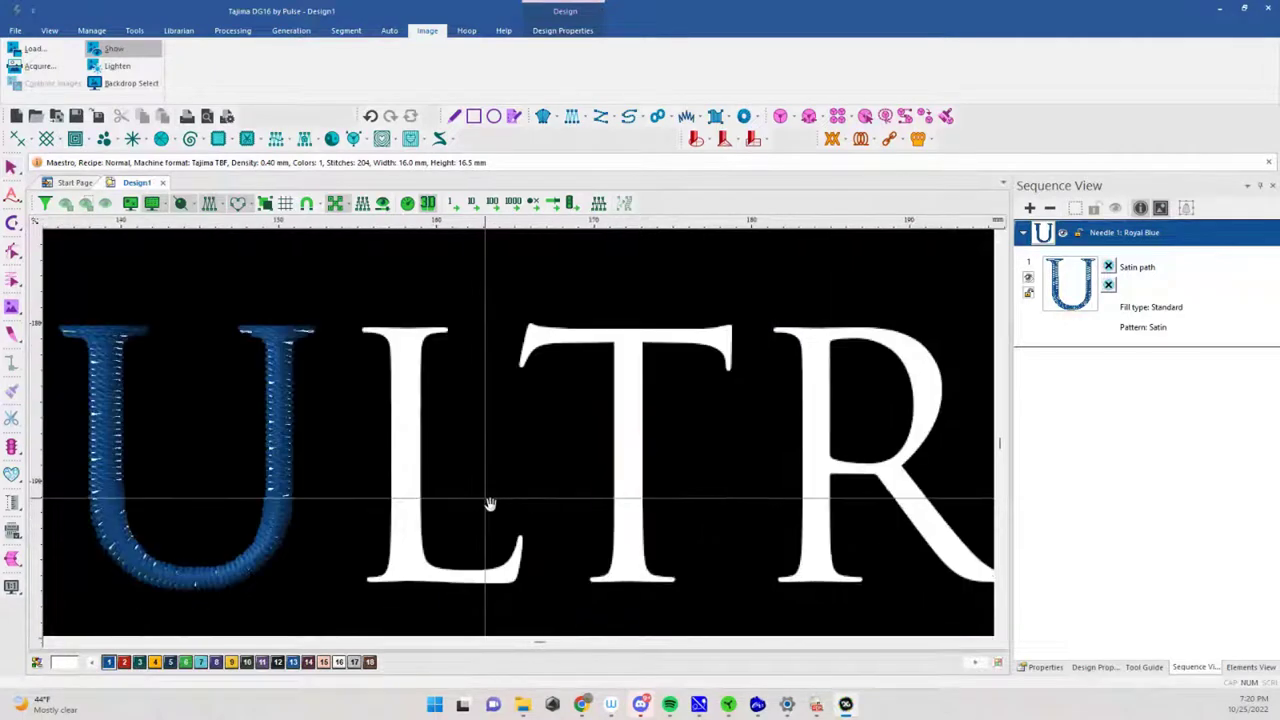
{"action": "scroll", "coordinate": [440, 390], "scroll_direction": "up", "scroll_amount": 1}
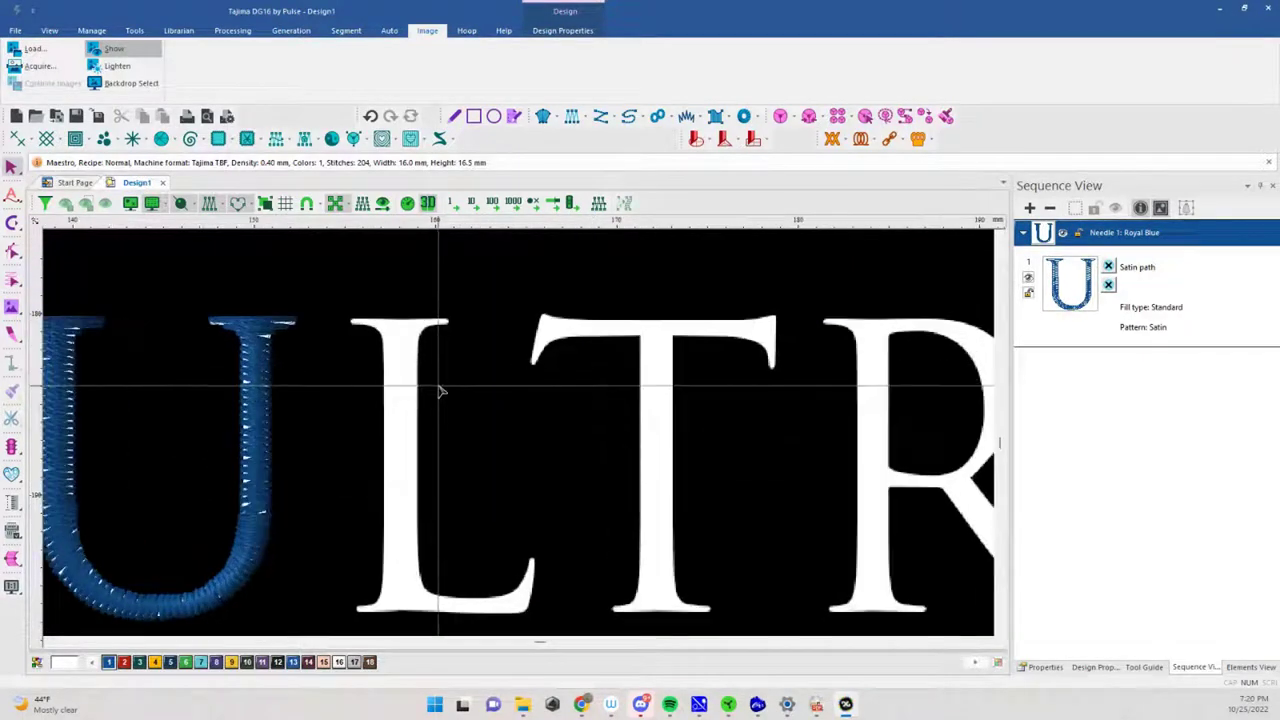
{"action": "scroll", "coordinate": [440, 390], "scroll_direction": "up", "scroll_amount": 1}
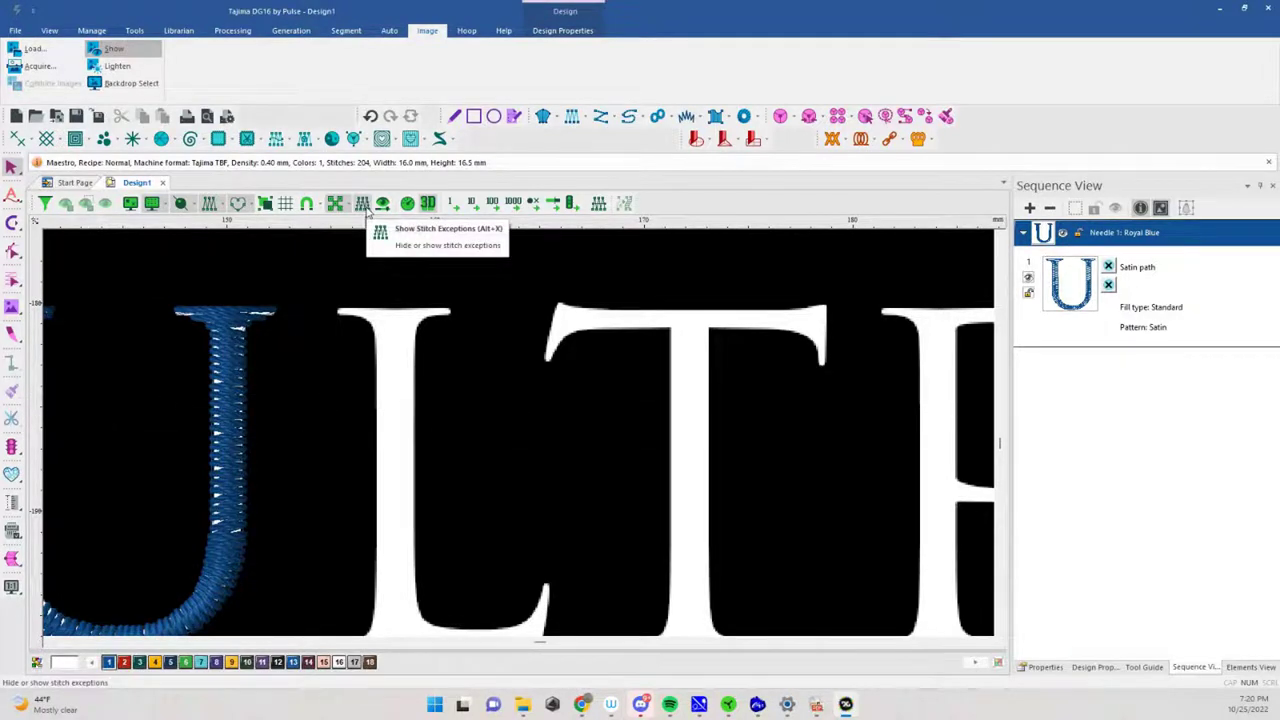
{"action": "left_click", "coordinate": [543, 117]}
{"action": "left_click", "coordinate": [272, 309]}
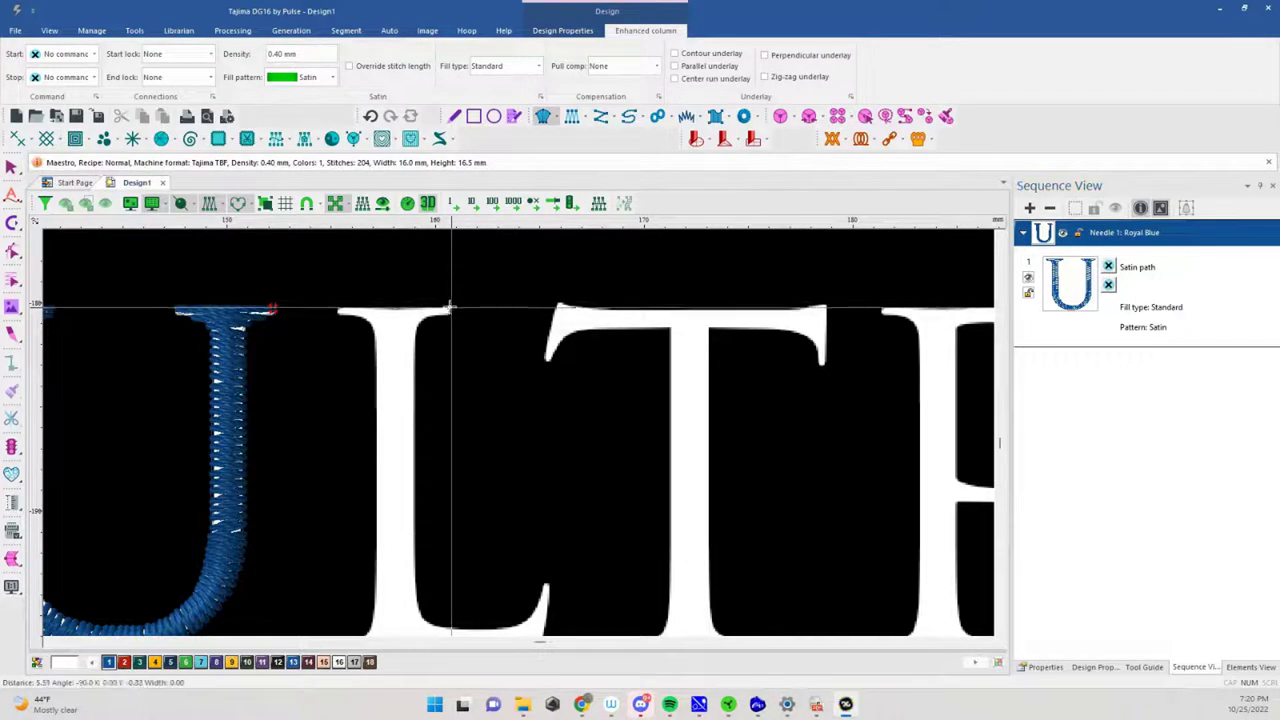
{"action": "left_click", "coordinate": [338, 310]}
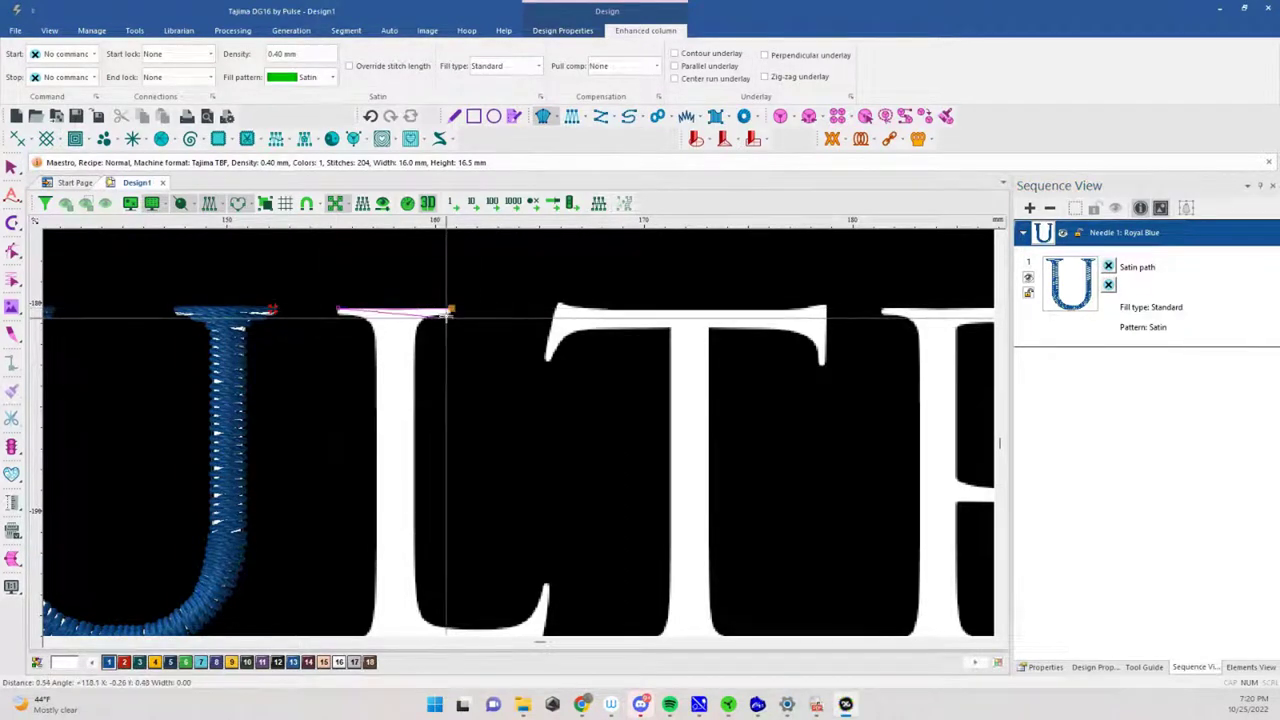
{"action": "left_click", "coordinate": [449, 313]}
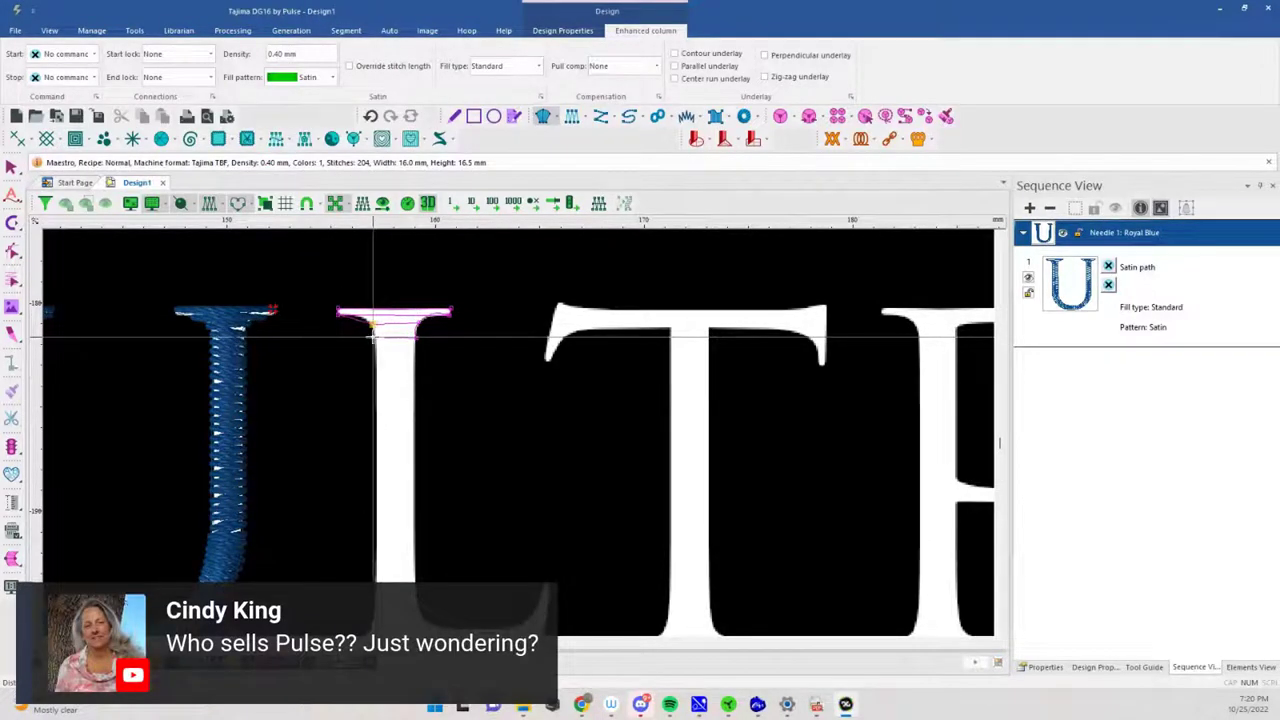
{"action": "left_click", "coordinate": [373, 337]}
Continue the L's column down the stem to its flared base and generate the satin stitches
{"action": "left_click_drag", "start_coordinate": [475, 445], "coordinate": [475, 264]}
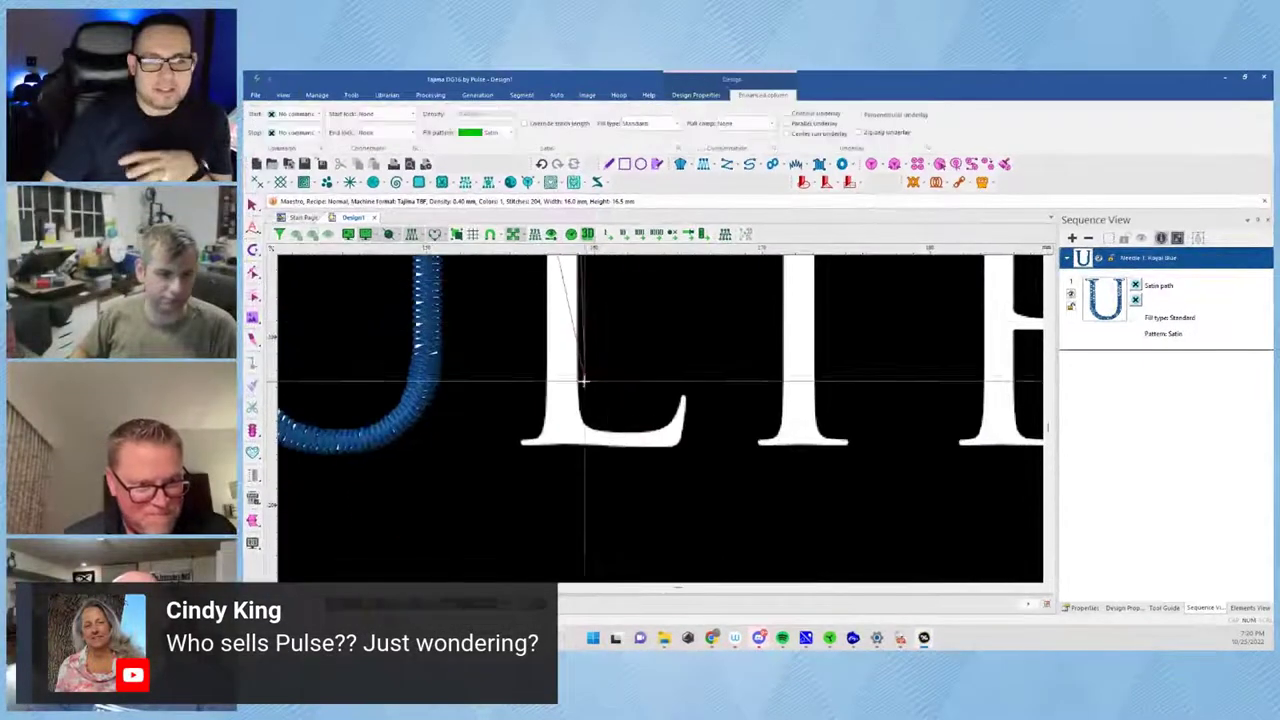
{"action": "scroll", "coordinate": [578, 410], "scroll_direction": "down", "scroll_amount": 2}
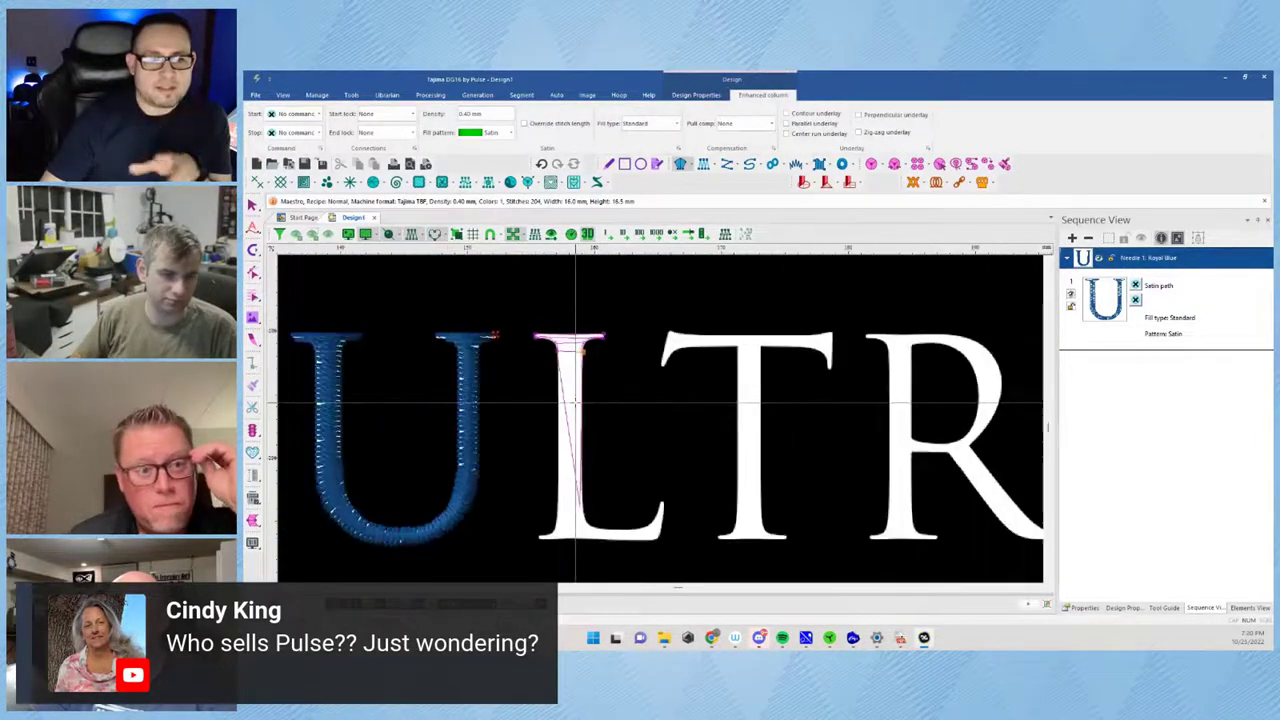
{"action": "scroll", "coordinate": [575, 404], "scroll_direction": "up", "scroll_amount": 4}
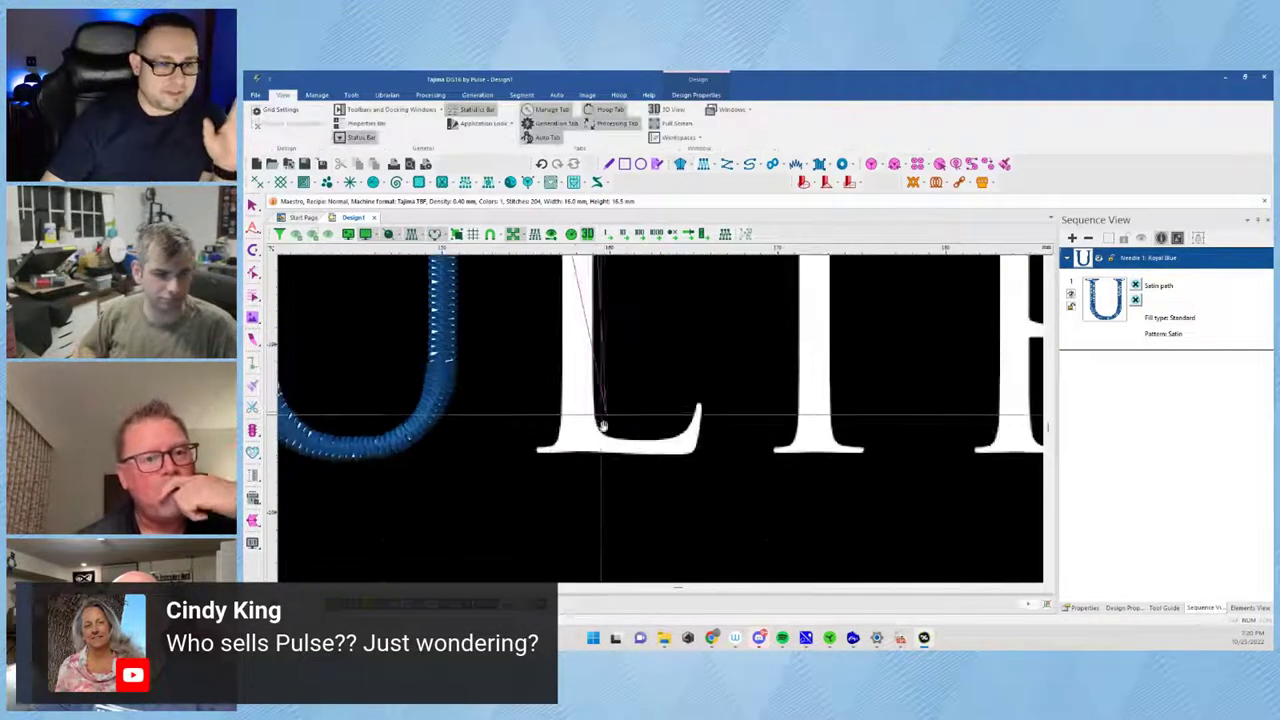
{"action": "scroll", "coordinate": [592, 425], "scroll_direction": "up", "scroll_amount": 1}
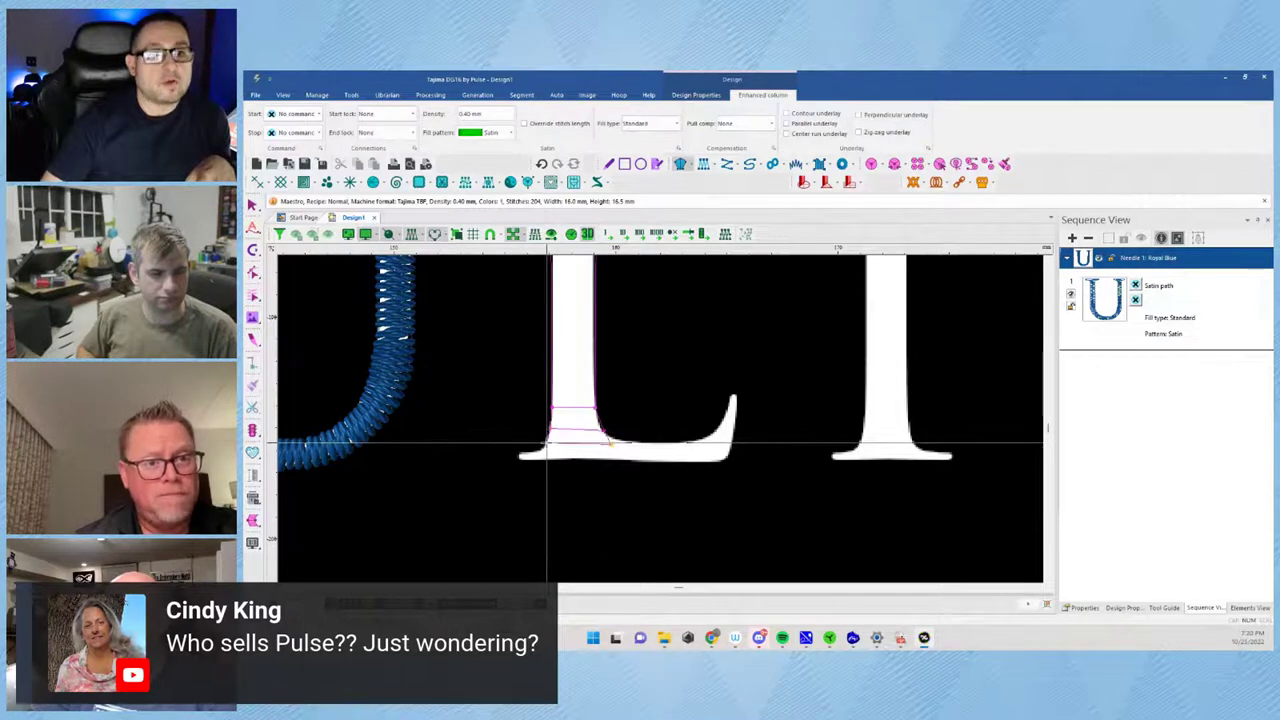
{"action": "key", "text": "Return"}
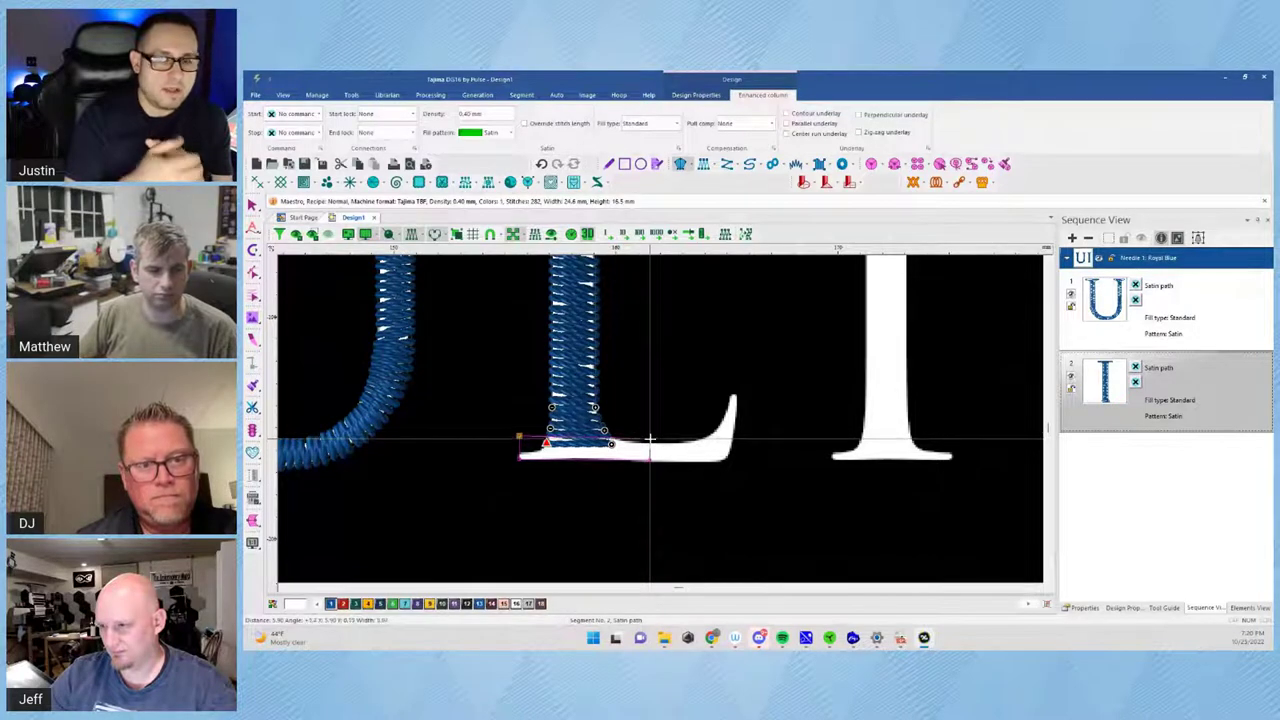
Digitize the L's foot as a separate satin column from its left end to the upturned right tip
{"action": "left_click", "coordinate": [650, 440]}
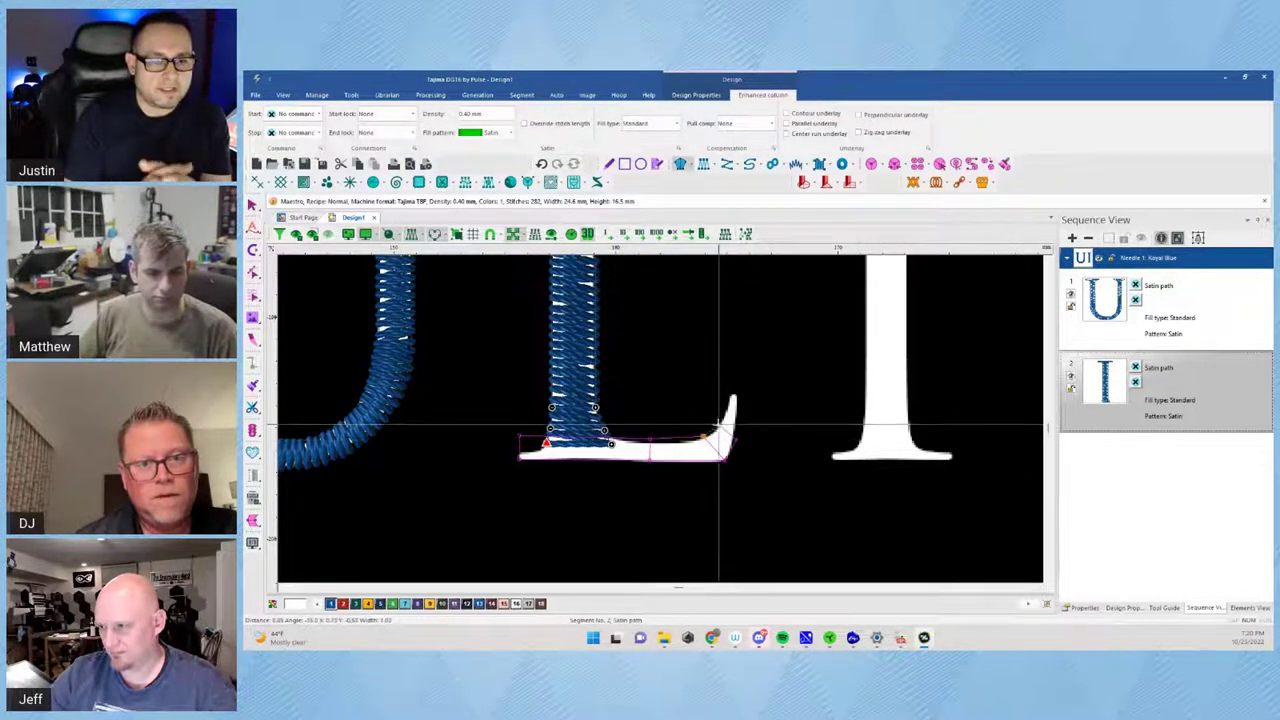
{"action": "left_click", "coordinate": [717, 424]}
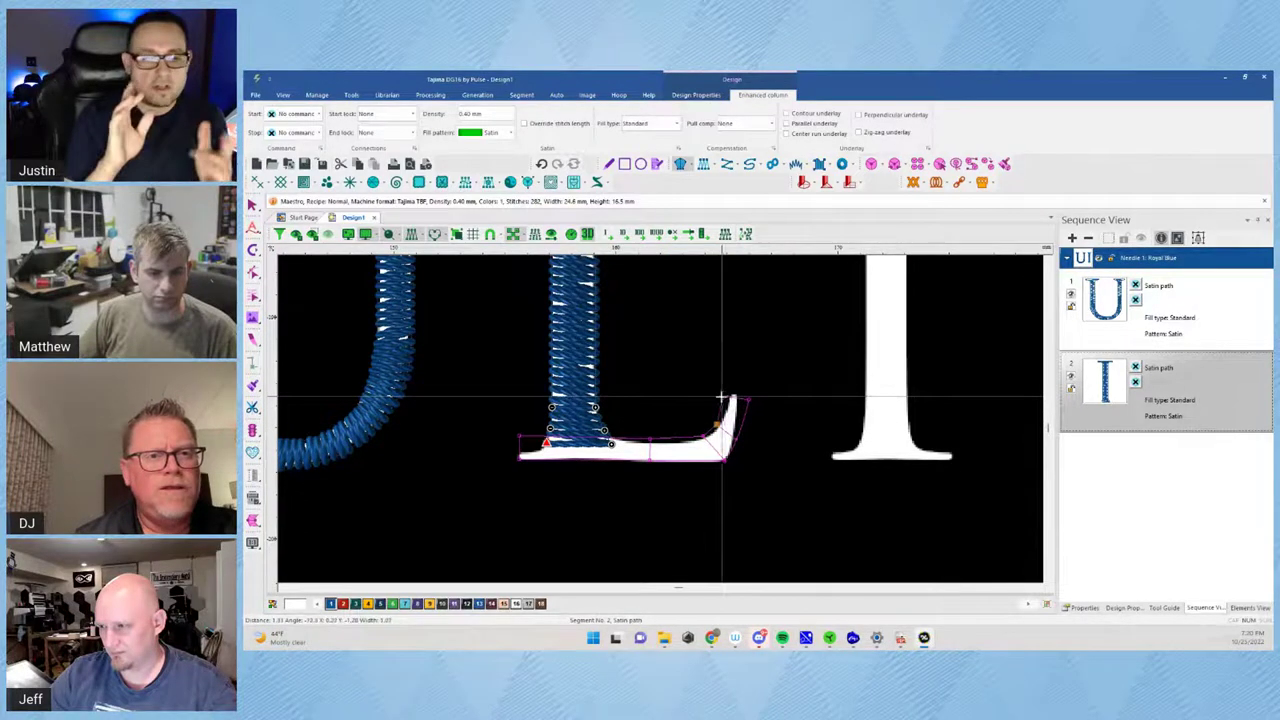
{"action": "key", "text": "Return"}
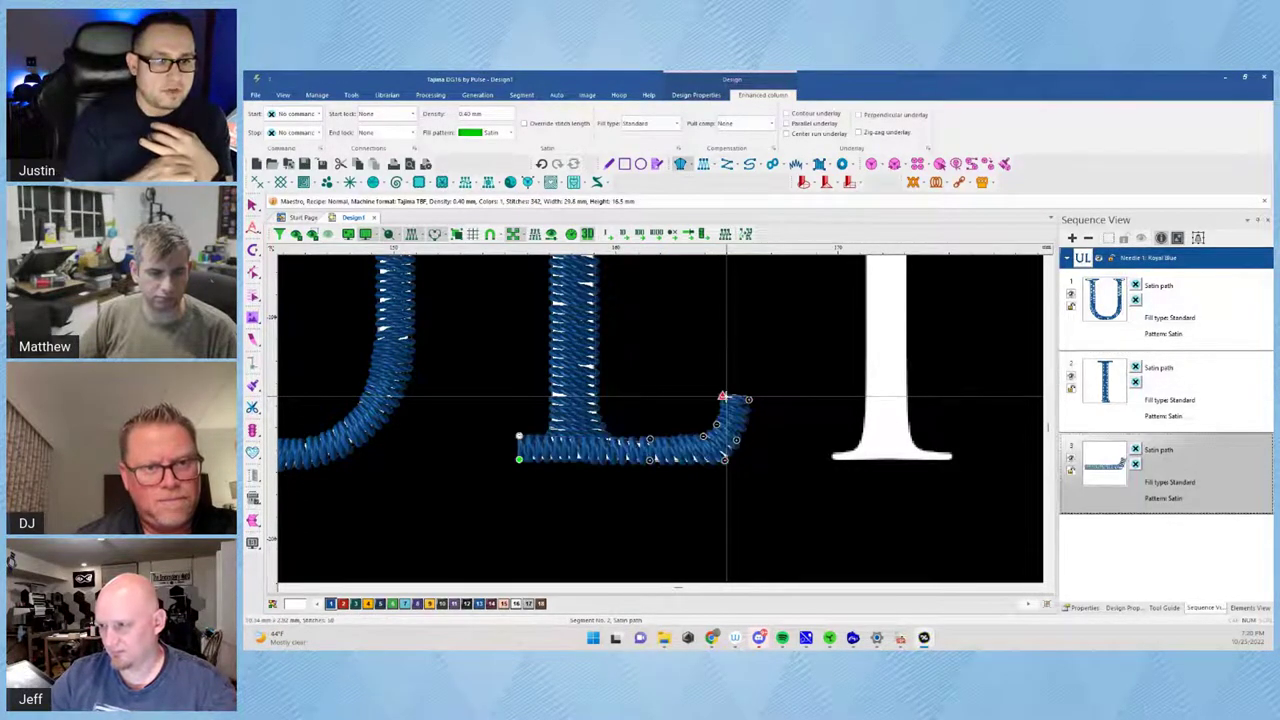
{"action": "scroll", "coordinate": [704, 472], "scroll_direction": "down", "scroll_amount": 3}
{"action": "scroll", "coordinate": [704, 472], "scroll_direction": "down", "scroll_amount": 1}
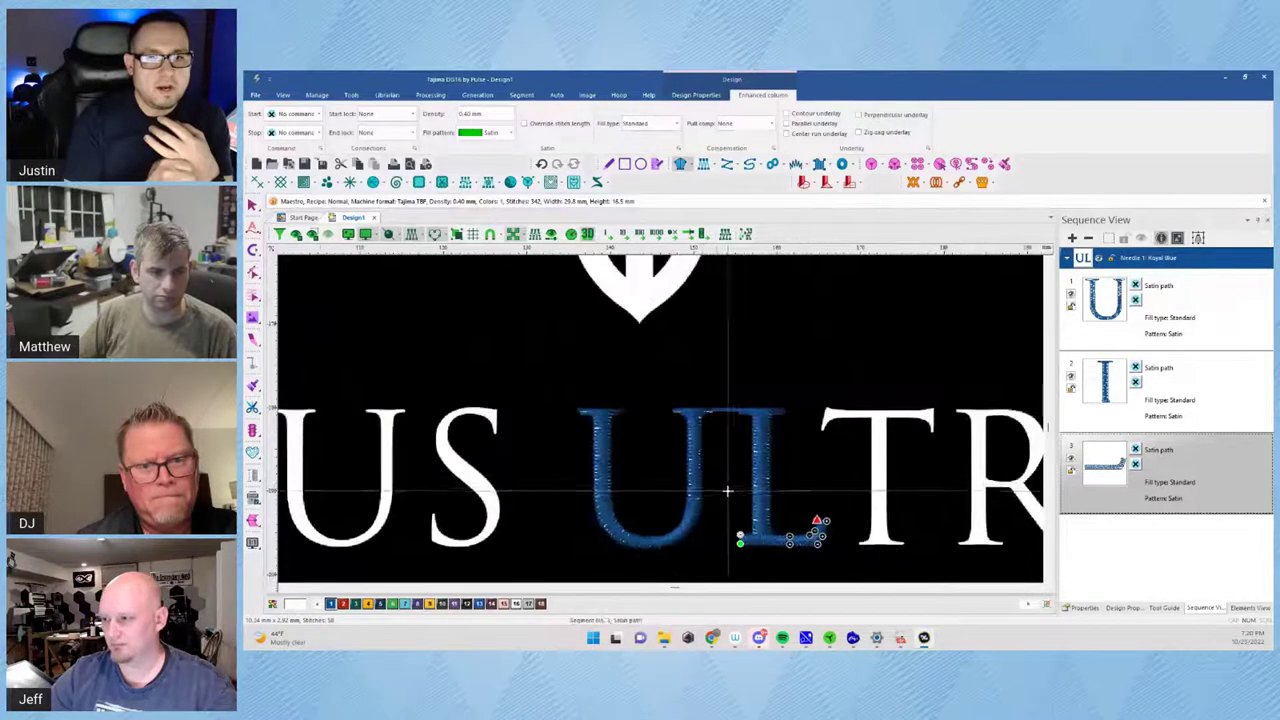
{"action": "key", "text": "space"}
{"action": "left_click_drag", "start_coordinate": [587, 457], "coordinate": [330, 416]}
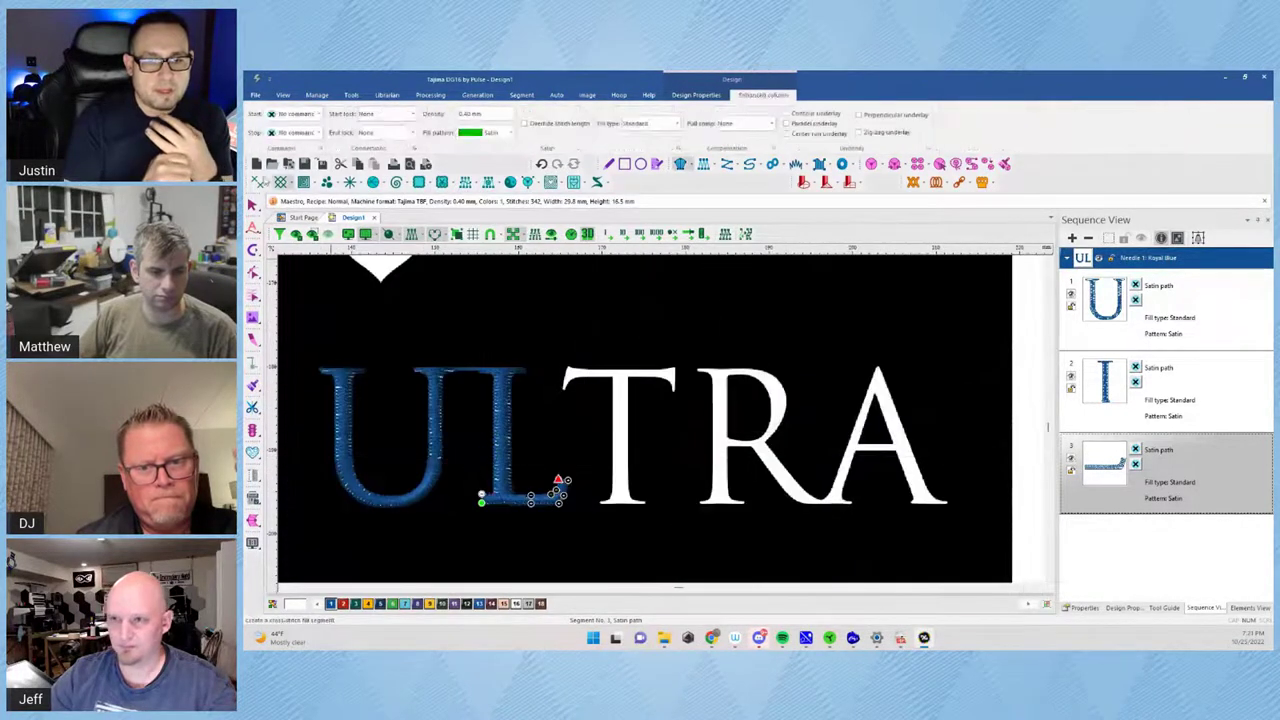
{"action": "key", "text": "Escape"}
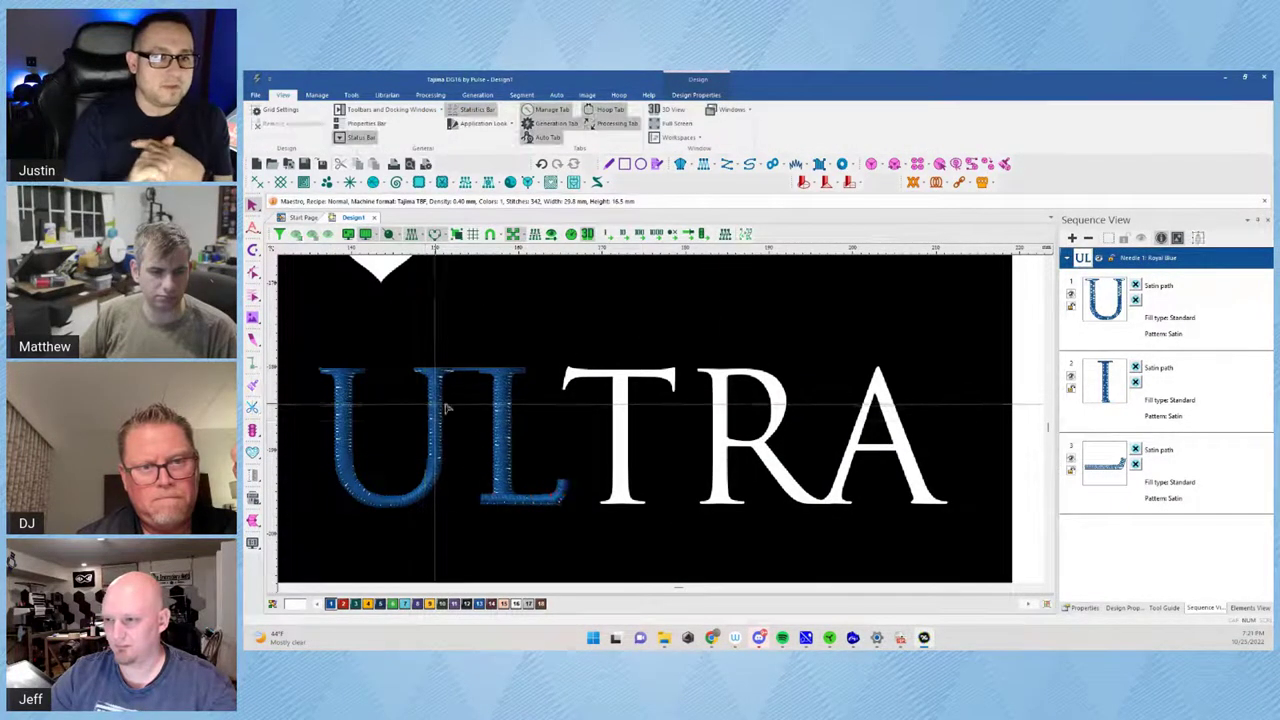
Set the U segment's stop command to Trim
{"action": "left_click", "coordinate": [1090, 310]}
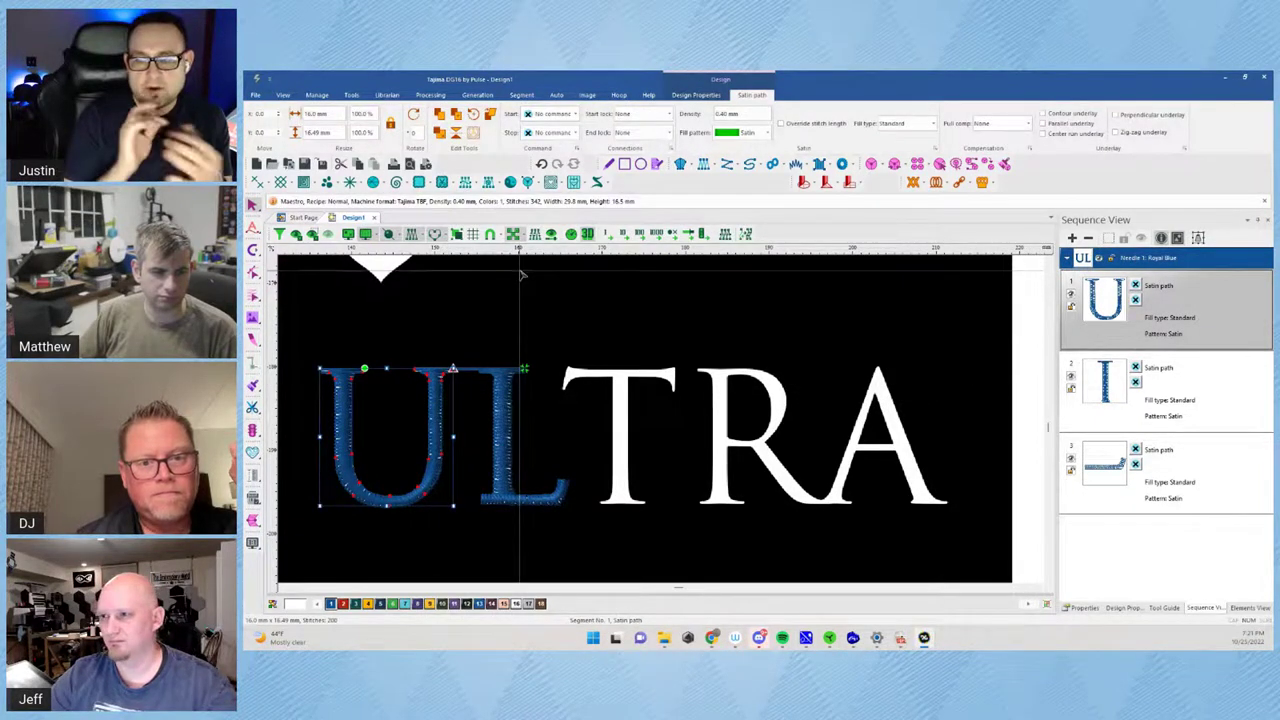
{"action": "left_click", "coordinate": [575, 133]}
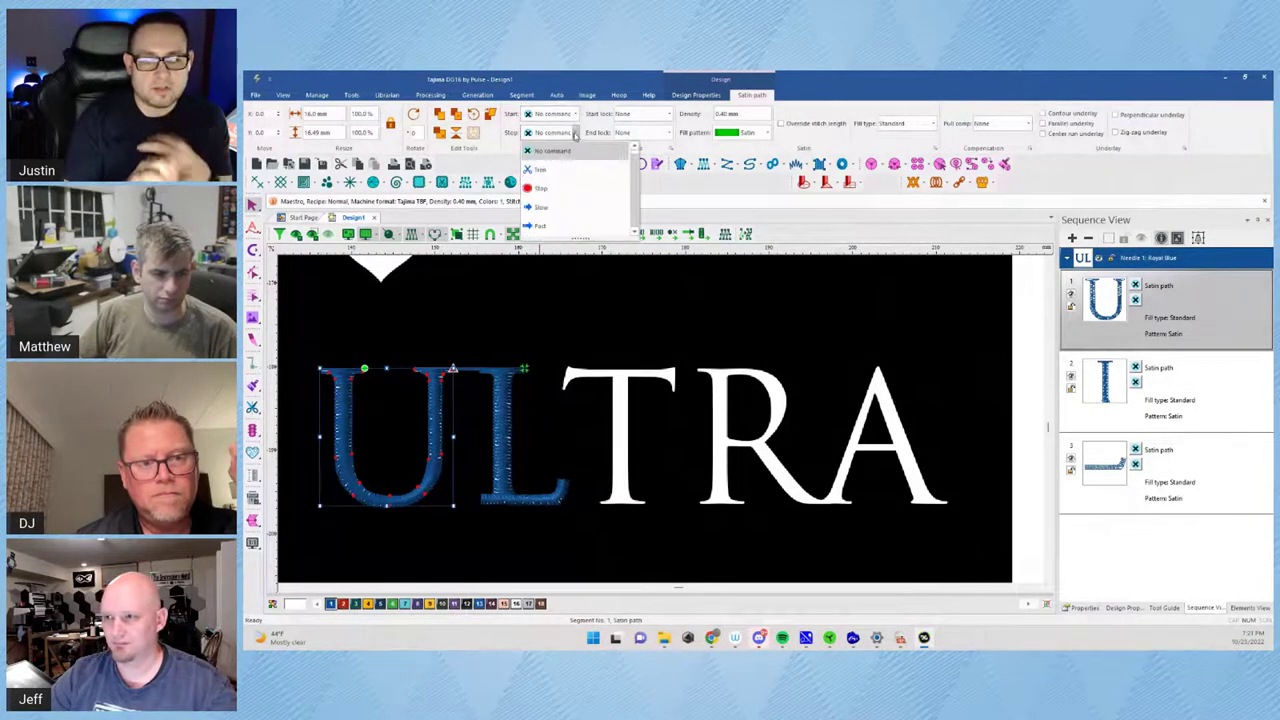
{"action": "left_click", "coordinate": [566, 174]}
{"action": "left_click", "coordinate": [575, 116]}
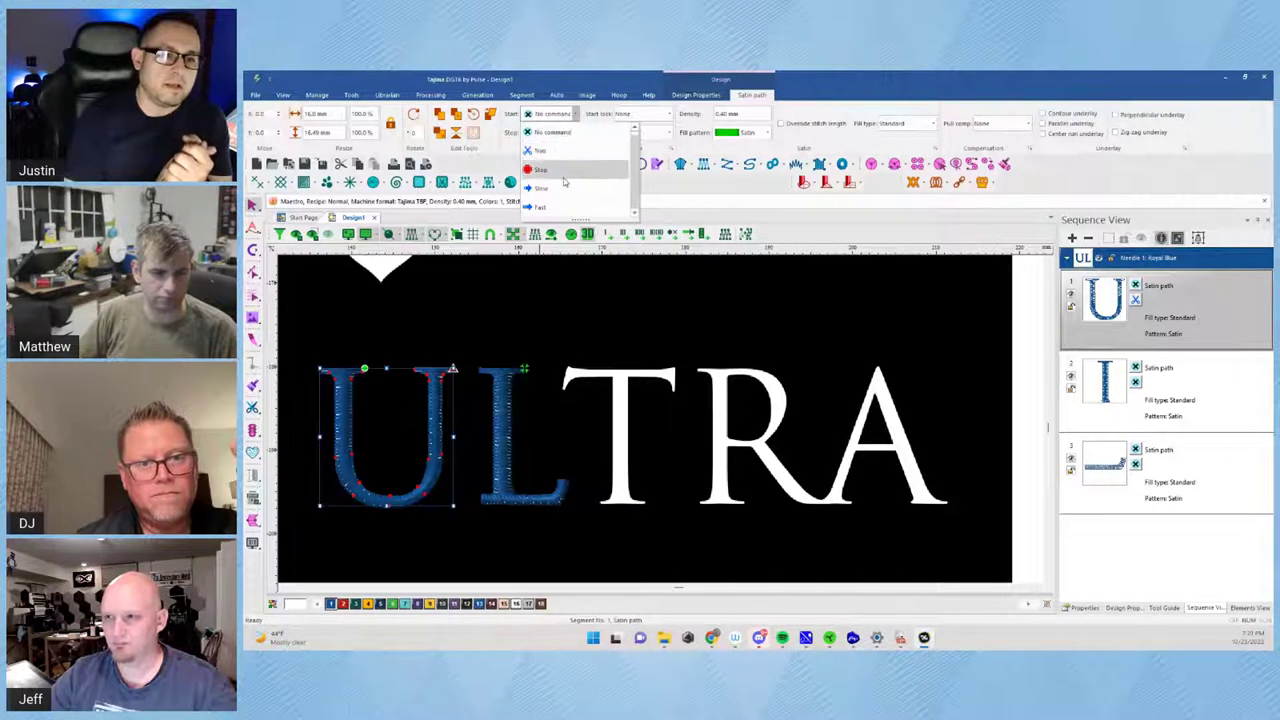
{"action": "scroll", "coordinate": [565, 183], "scroll_direction": "down", "scroll_amount": 2}
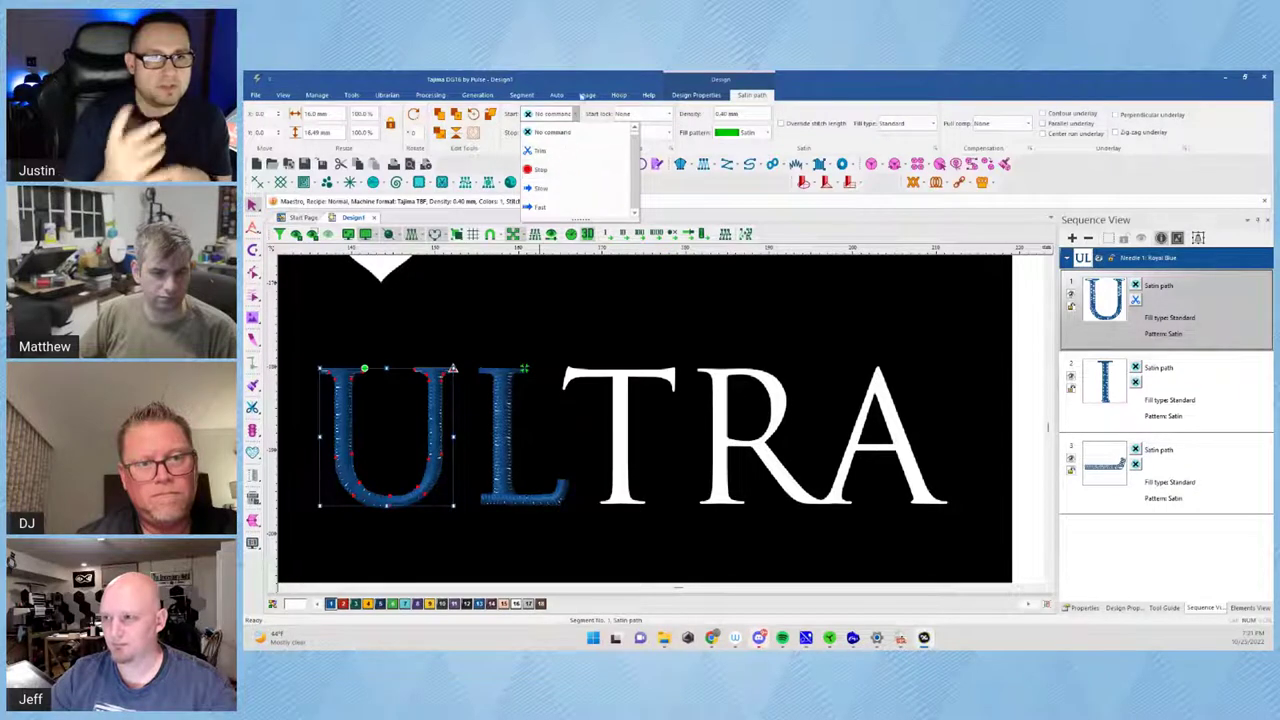
Set both the start lock and the end lock of the U segment to Basic
{"action": "left_click", "coordinate": [667, 116]}
{"action": "left_click", "coordinate": [659, 116]}
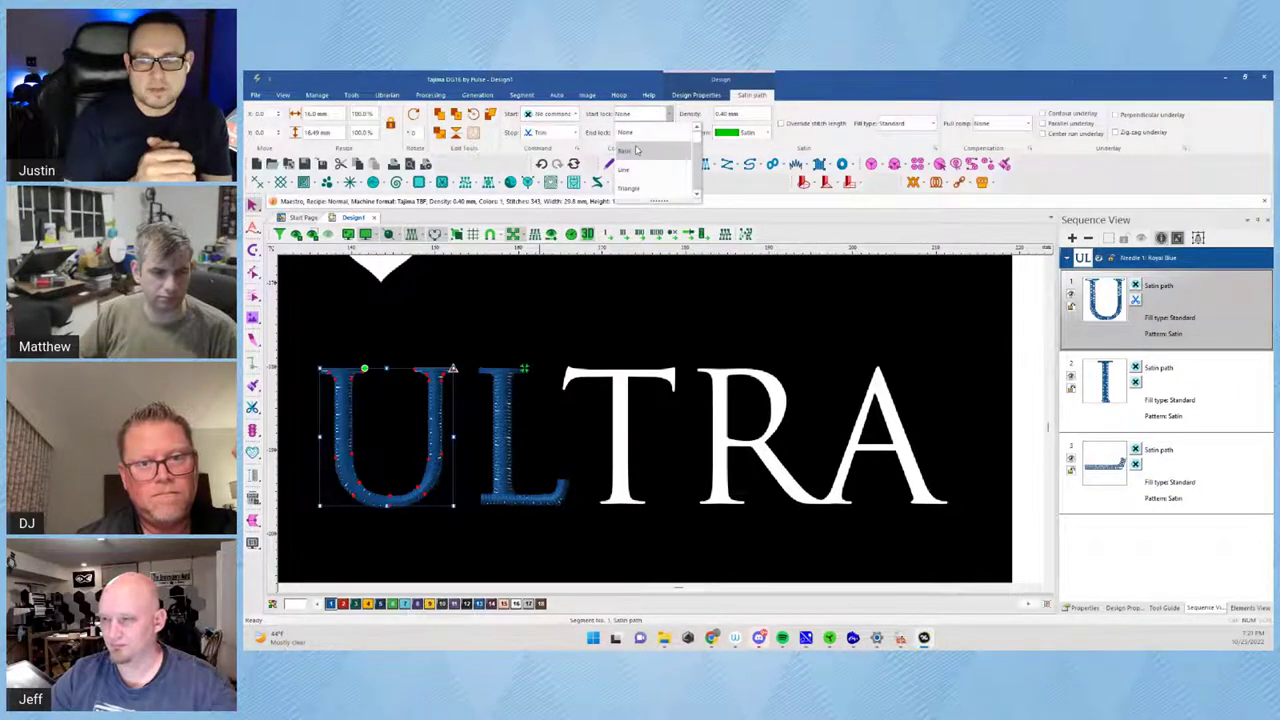
{"action": "left_click", "coordinate": [636, 150]}
{"action": "key", "text": "Escape"}
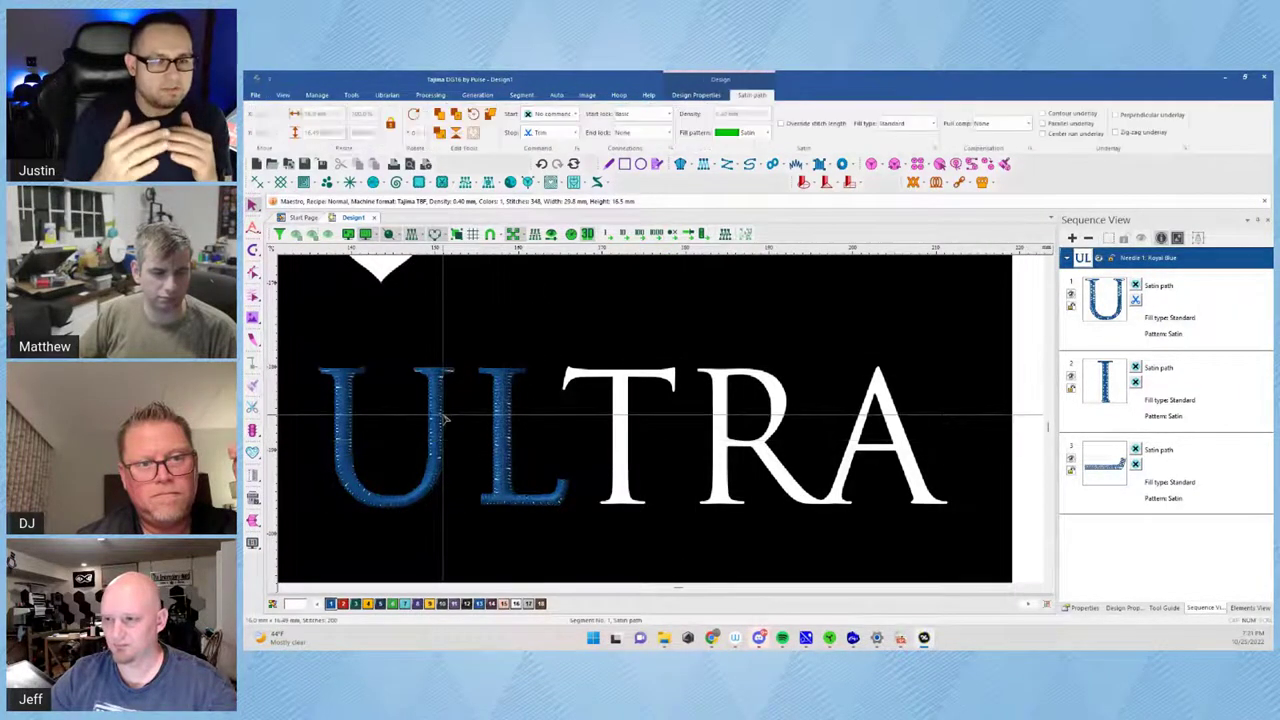
{"action": "left_click", "coordinate": [443, 415]}
{"action": "left_click", "coordinate": [650, 134]}
{"action": "left_click", "coordinate": [644, 169]}
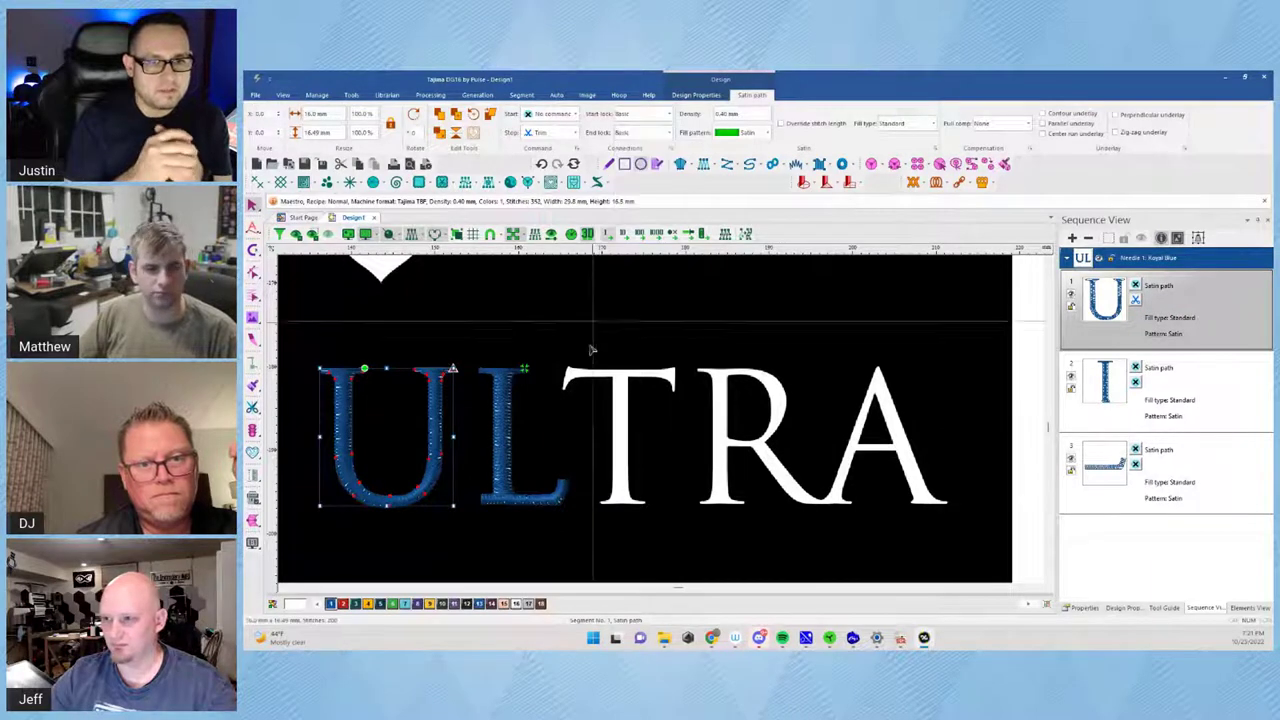
{"action": "key", "text": "Escape"}
Set the start lock of the L's stem segment to Basic
{"action": "left_click", "coordinate": [509, 417]}
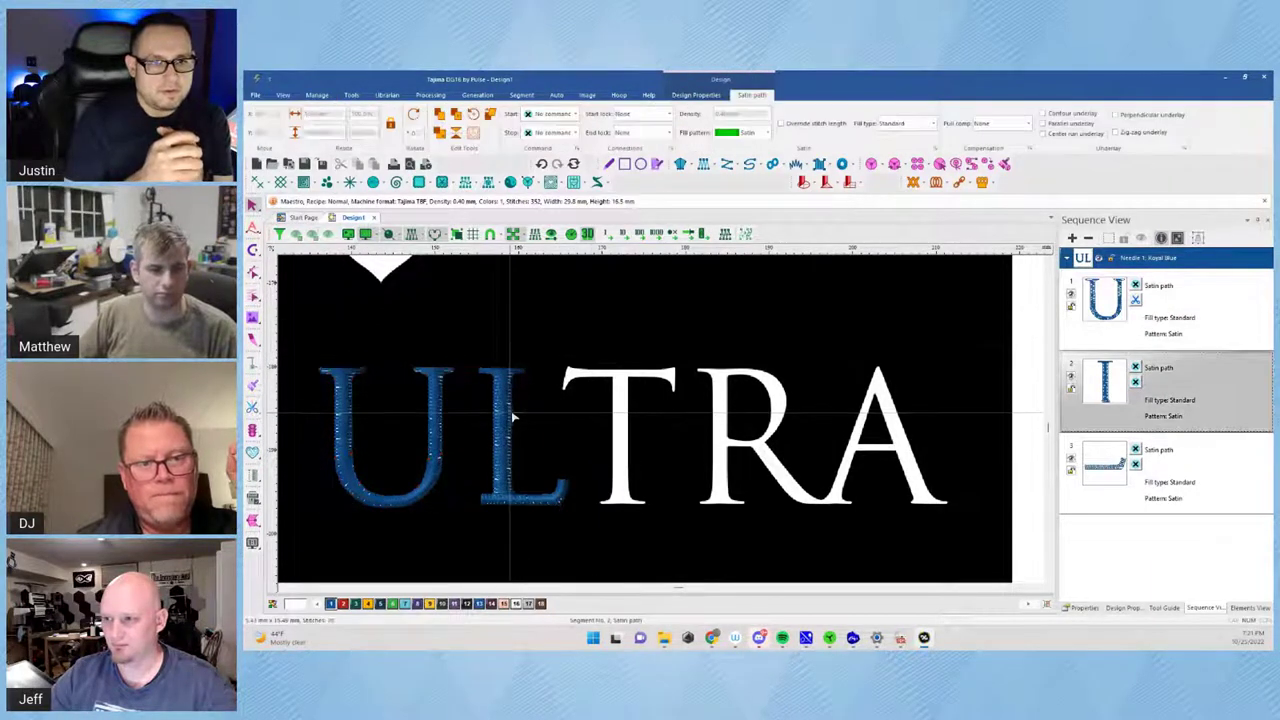
{"action": "left_click", "coordinate": [662, 114]}
{"action": "left_click", "coordinate": [650, 153]}
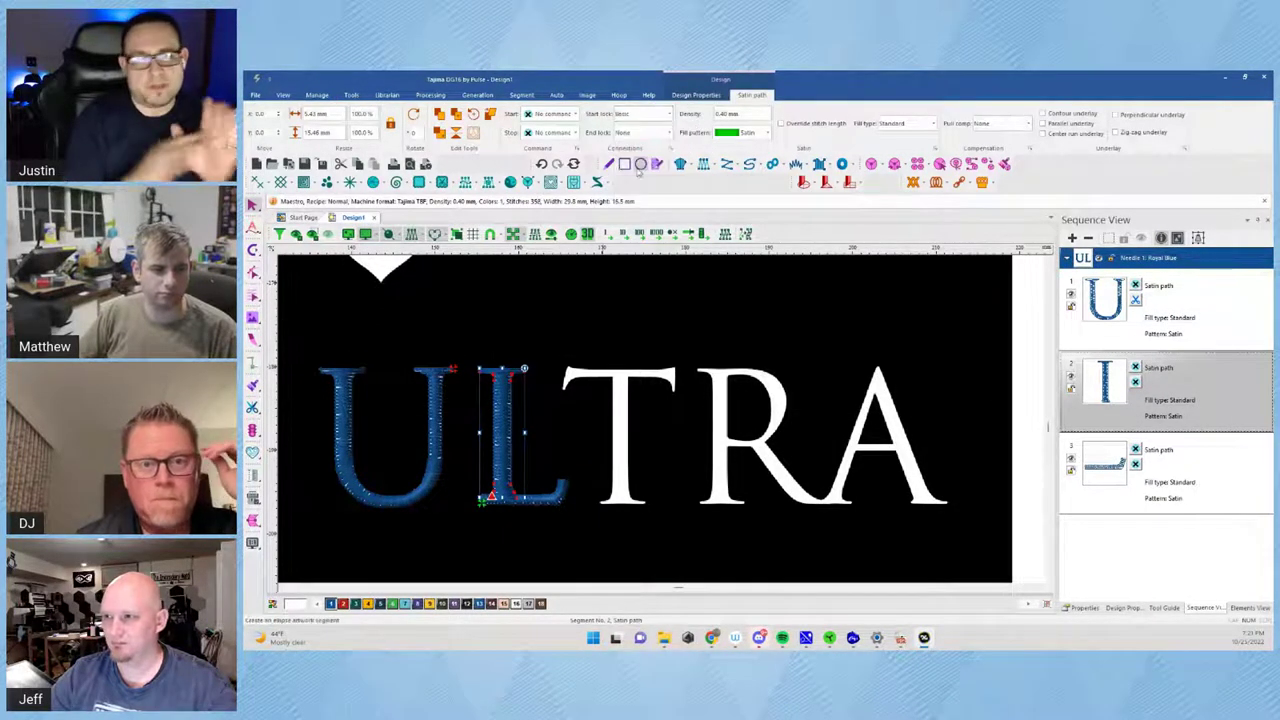
Give the L's foot segment a Basic end lock and a Trim stop command, leaving it deselected
{"action": "left_click", "coordinate": [554, 498]}
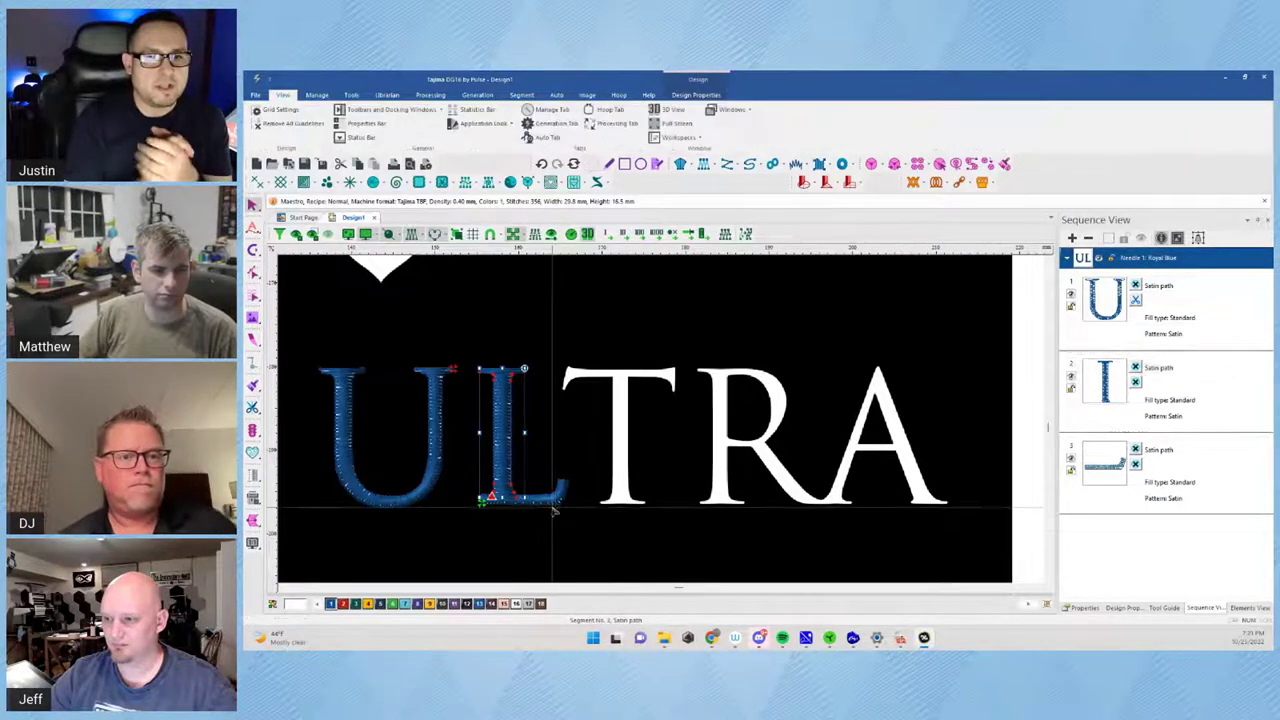
{"action": "left_click", "coordinate": [668, 133]}
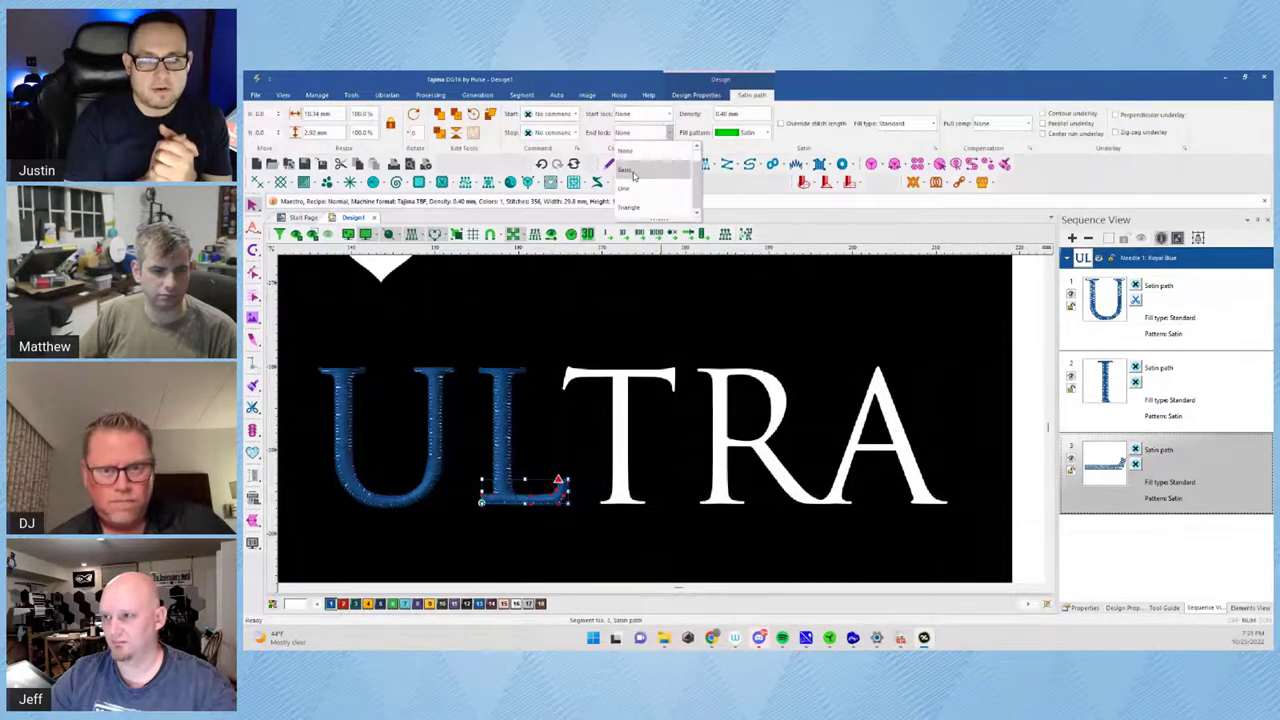
{"action": "left_click", "coordinate": [628, 169]}
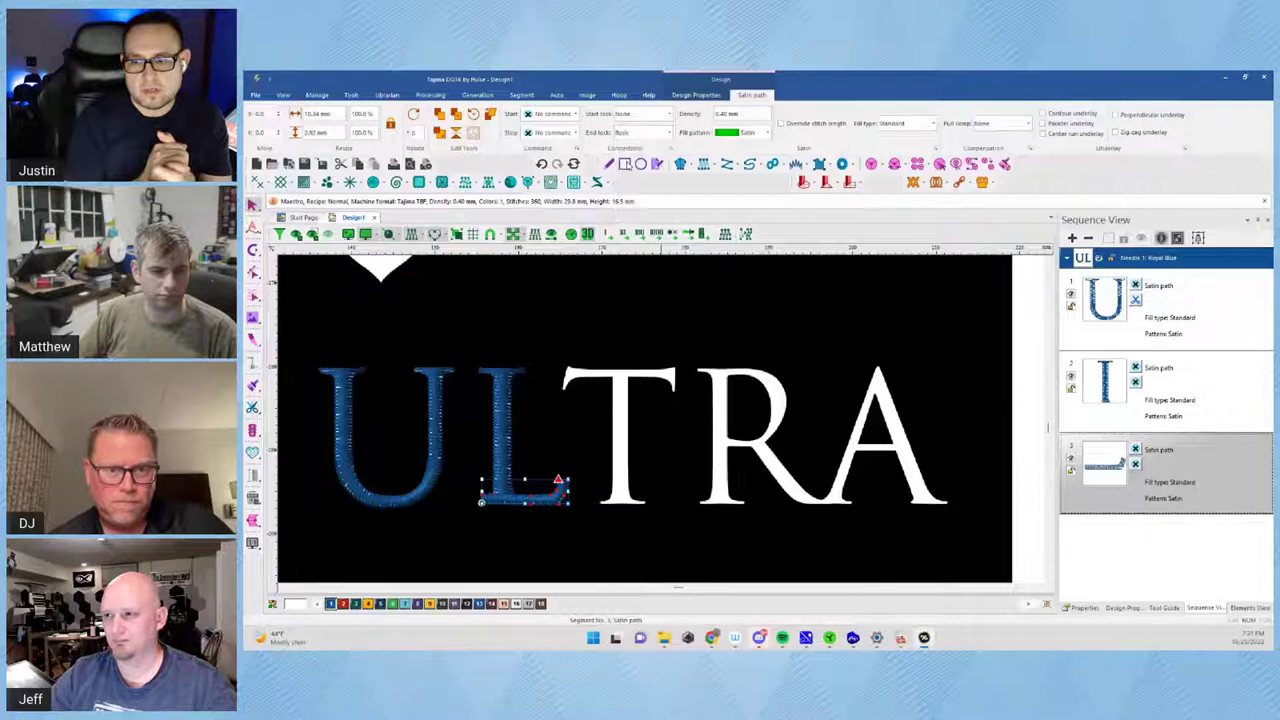
{"action": "left_click", "coordinate": [567, 134]}
{"action": "left_click", "coordinate": [562, 170]}
{"action": "left_click", "coordinate": [648, 500]}
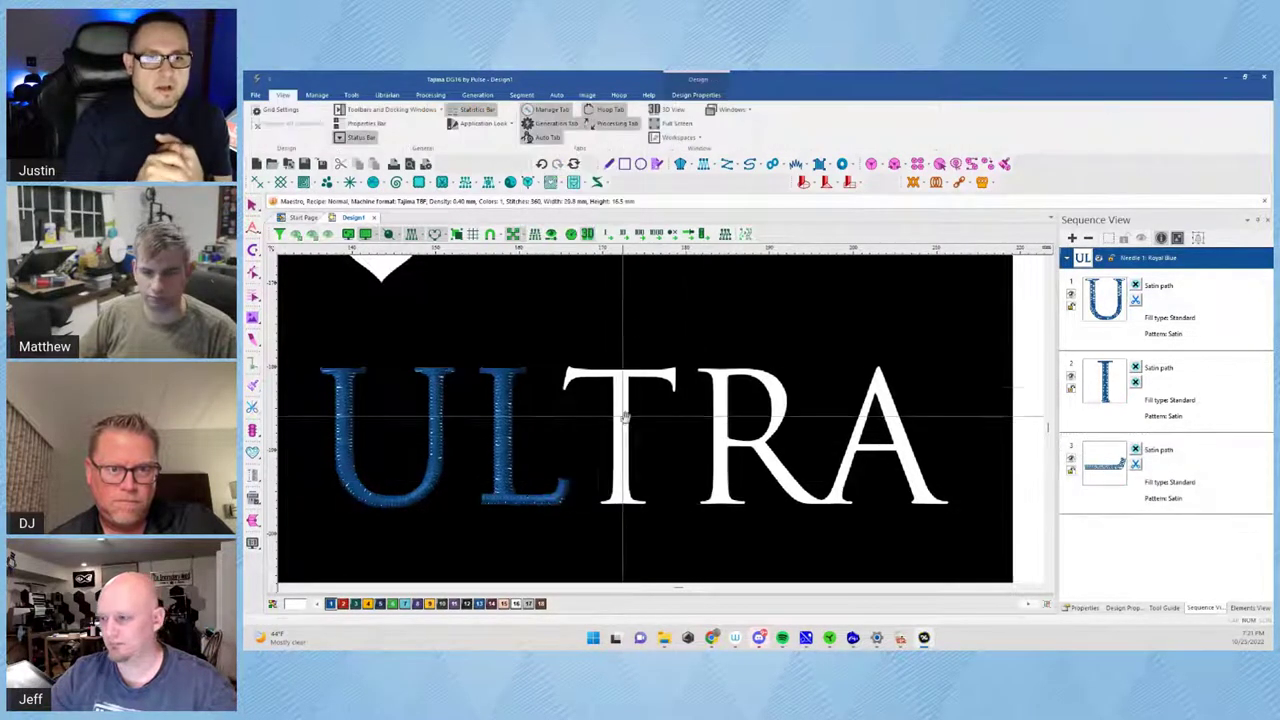
Digitize the T's stem as an enhanced column, from its bottom serif up into the crossbar
{"action": "scroll", "coordinate": [625, 418], "scroll_direction": "up", "scroll_amount": 4}
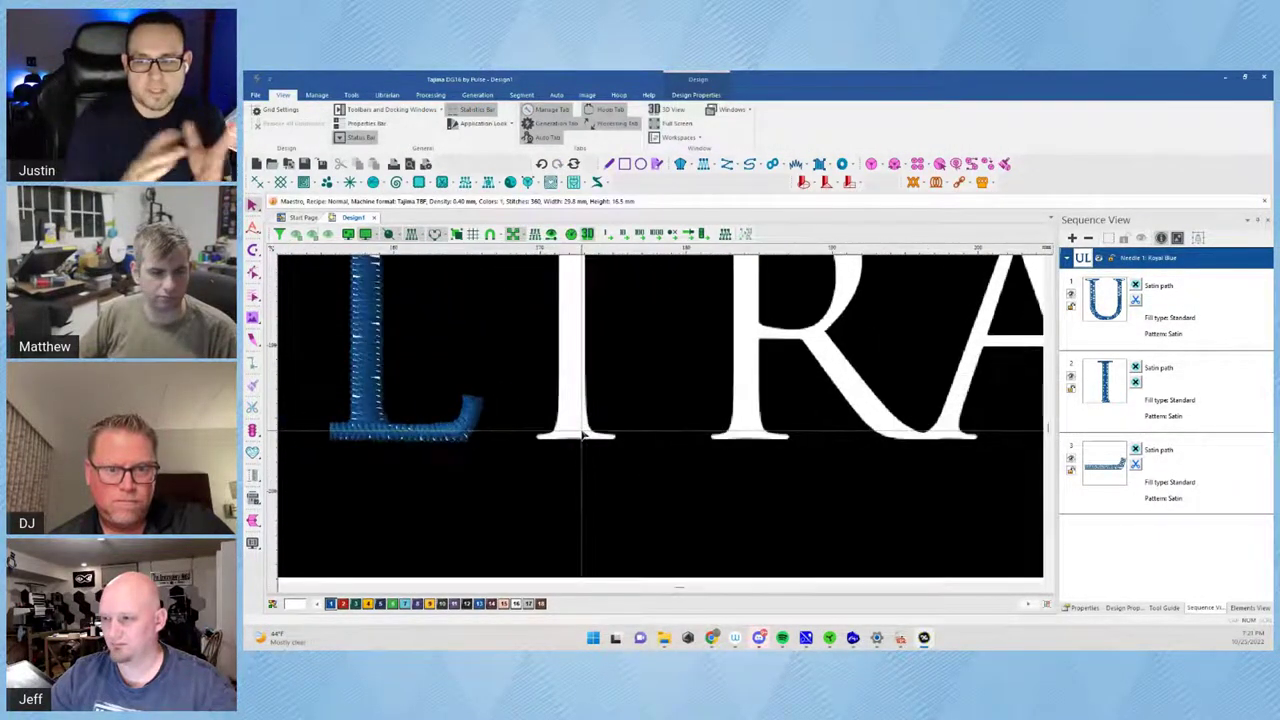
{"action": "scroll", "coordinate": [582, 436], "scroll_direction": "up", "scroll_amount": 1}
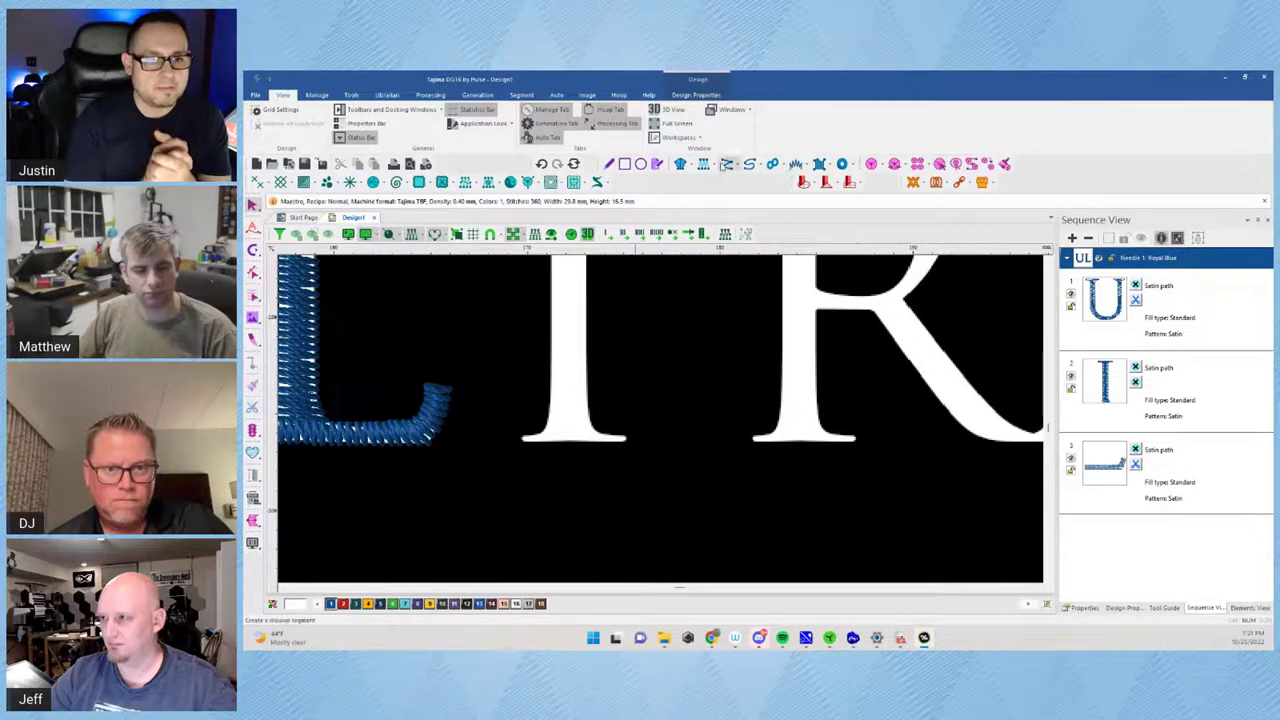
{"action": "left_click", "coordinate": [680, 165]}
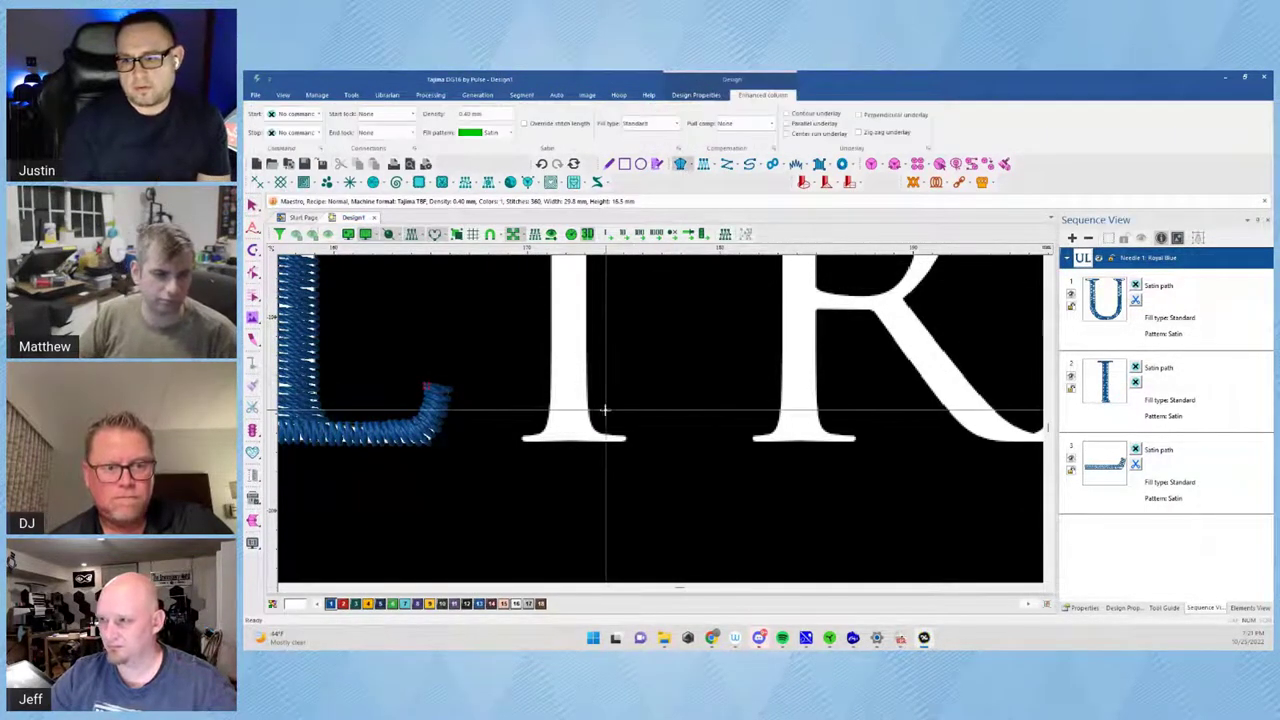
{"action": "scroll", "coordinate": [650, 455], "scroll_direction": "up", "scroll_amount": 2}
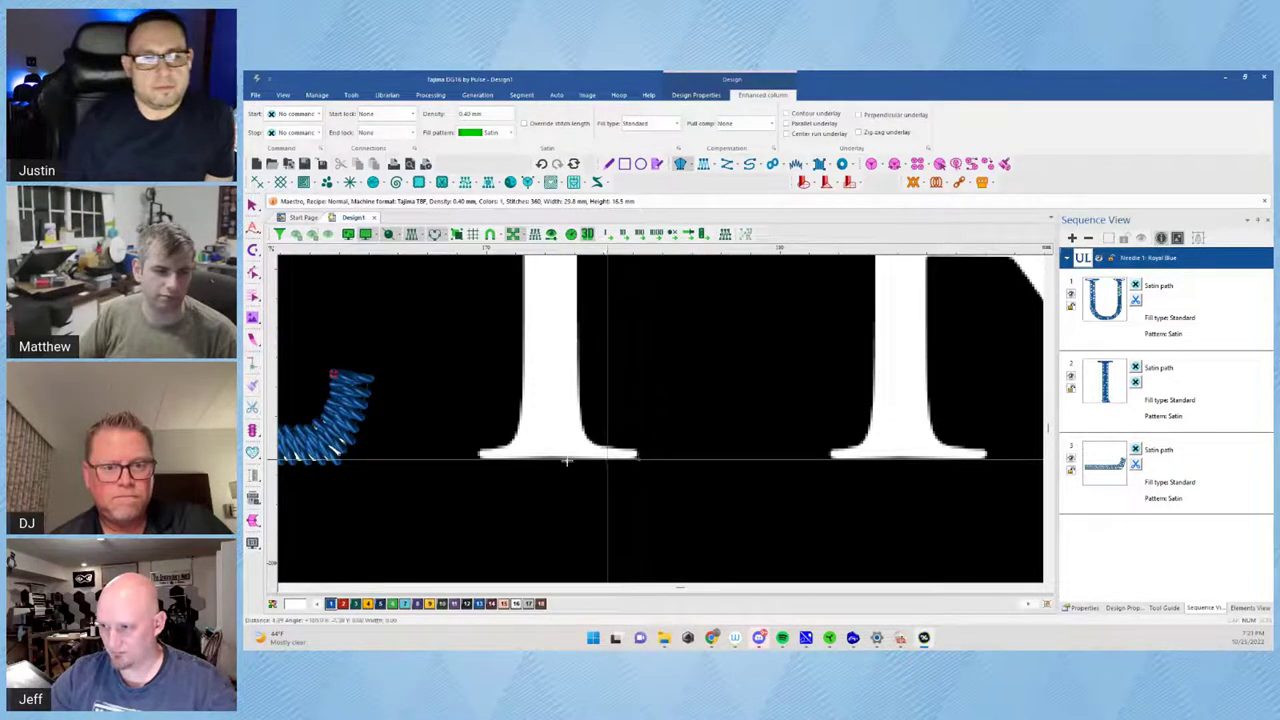
{"action": "left_click", "coordinate": [479, 455]}
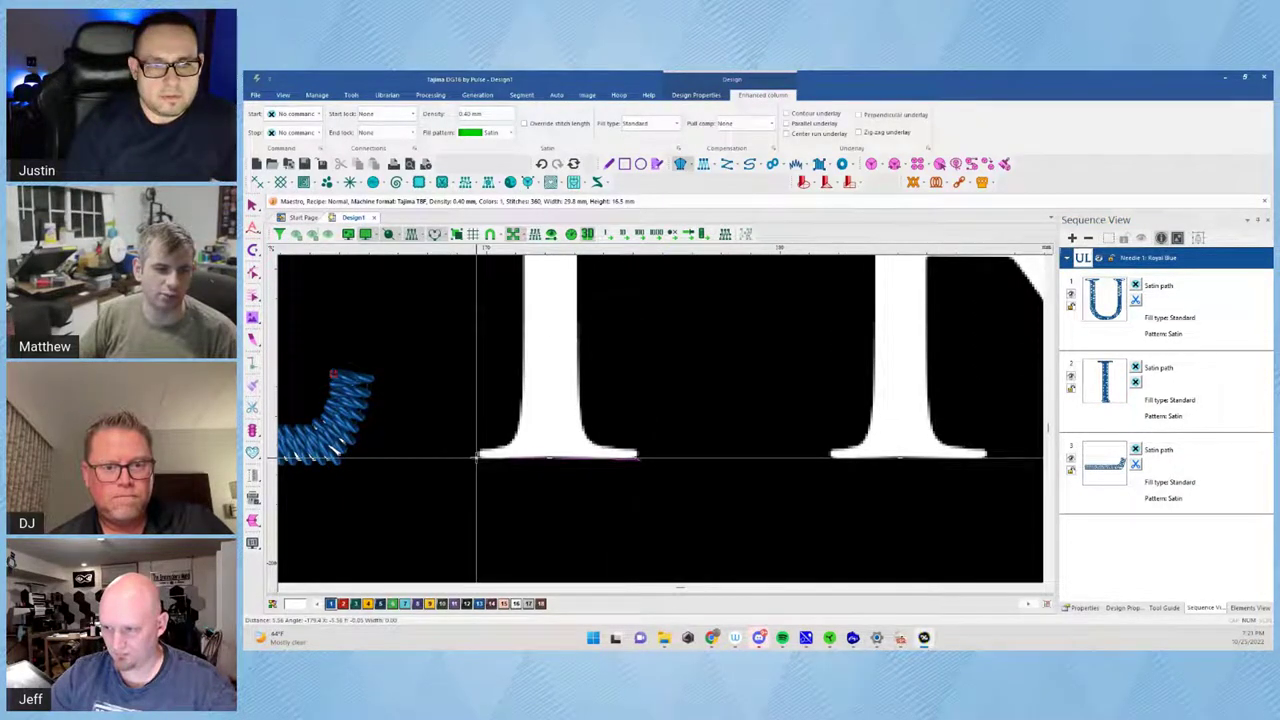
{"action": "left_click", "coordinate": [638, 455]}
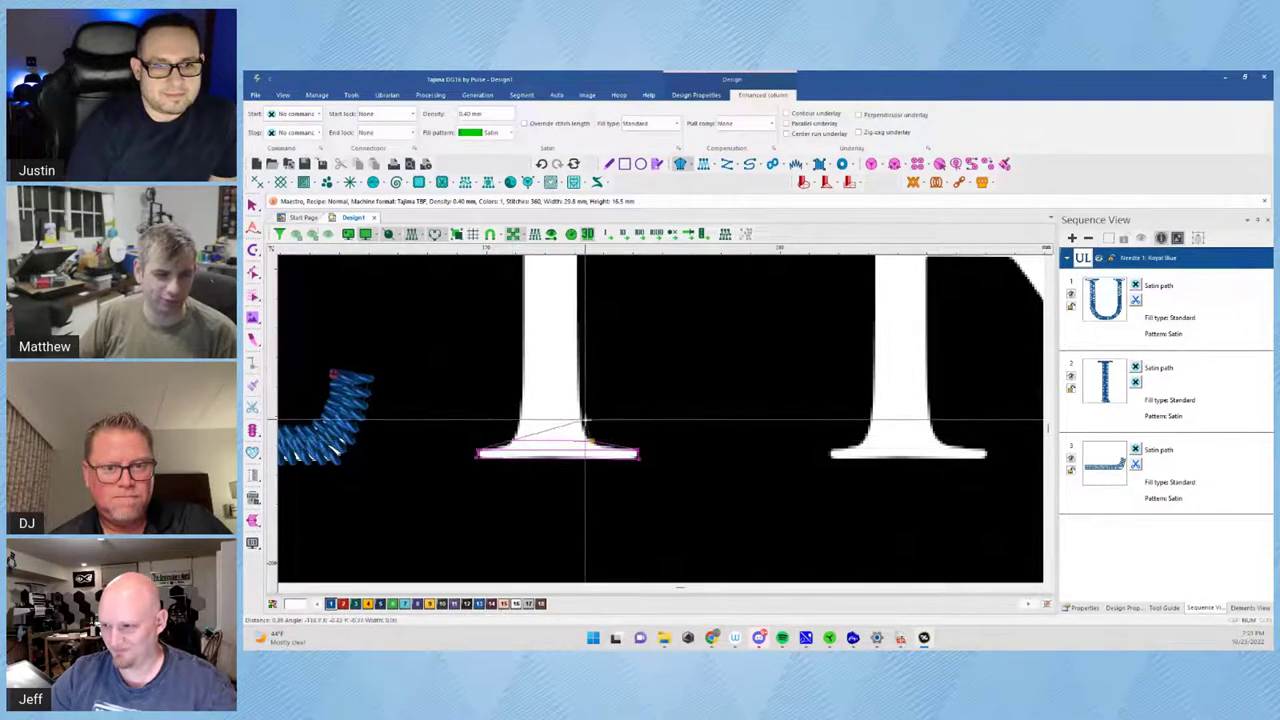
{"action": "left_click", "coordinate": [520, 417]}
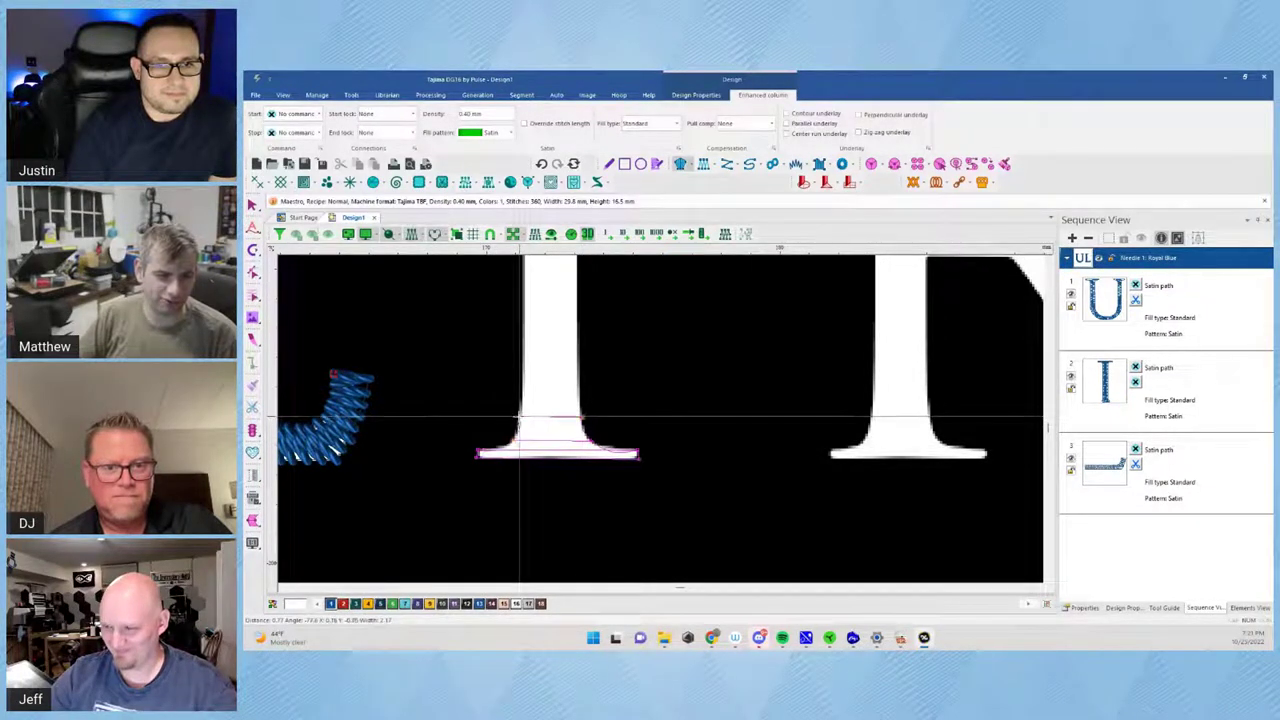
{"action": "left_click_drag", "start_coordinate": [620, 357], "coordinate": [627, 606]}
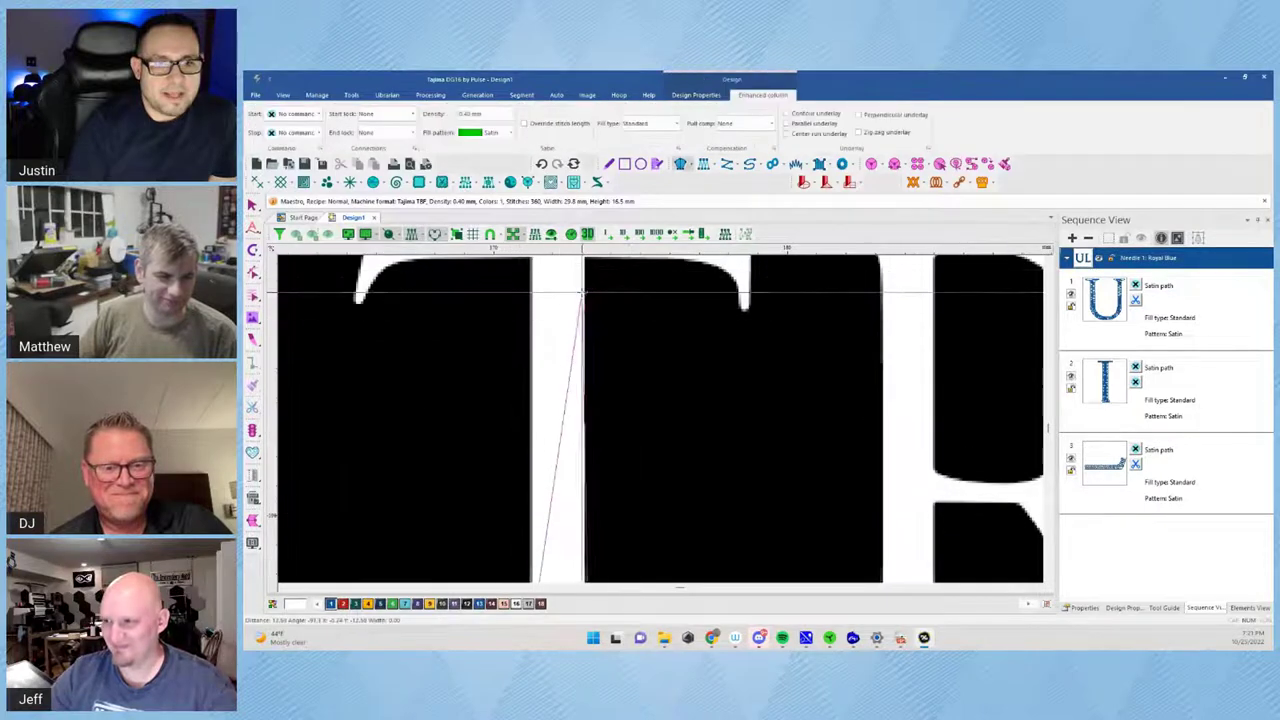
{"action": "scroll", "coordinate": [591, 271], "scroll_direction": "down", "scroll_amount": 3}
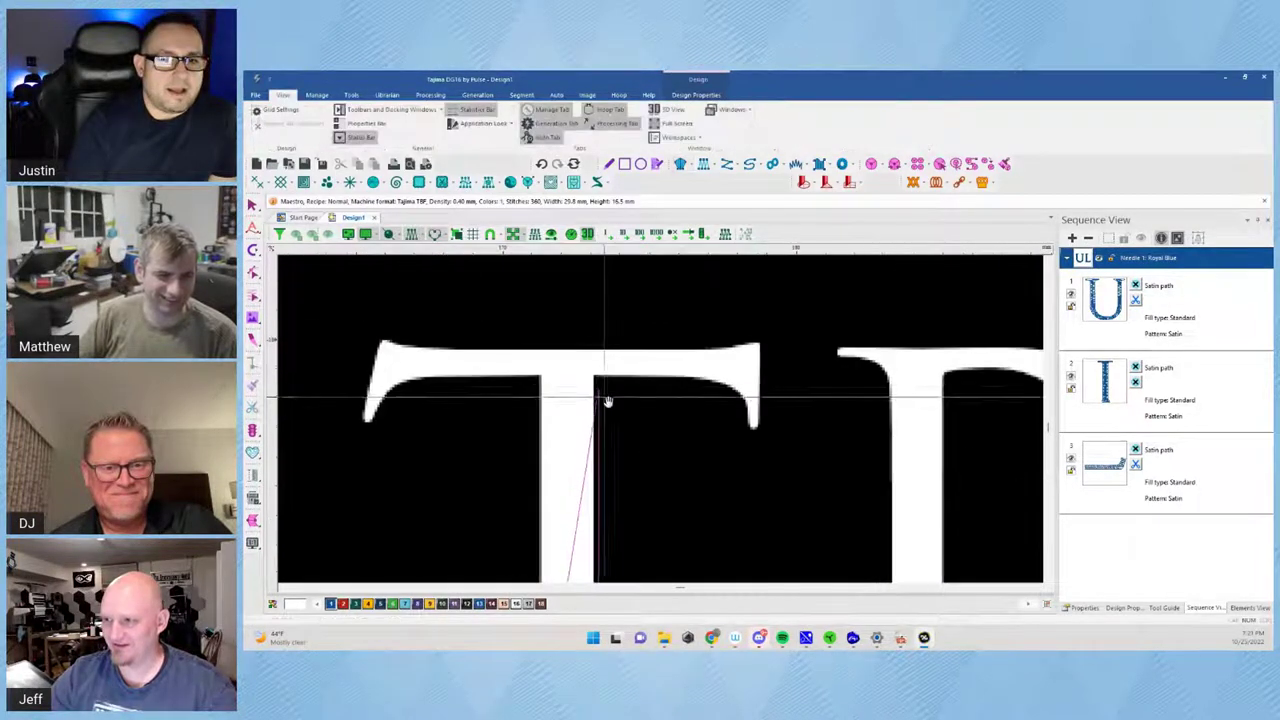
{"action": "left_click", "coordinate": [593, 368]}
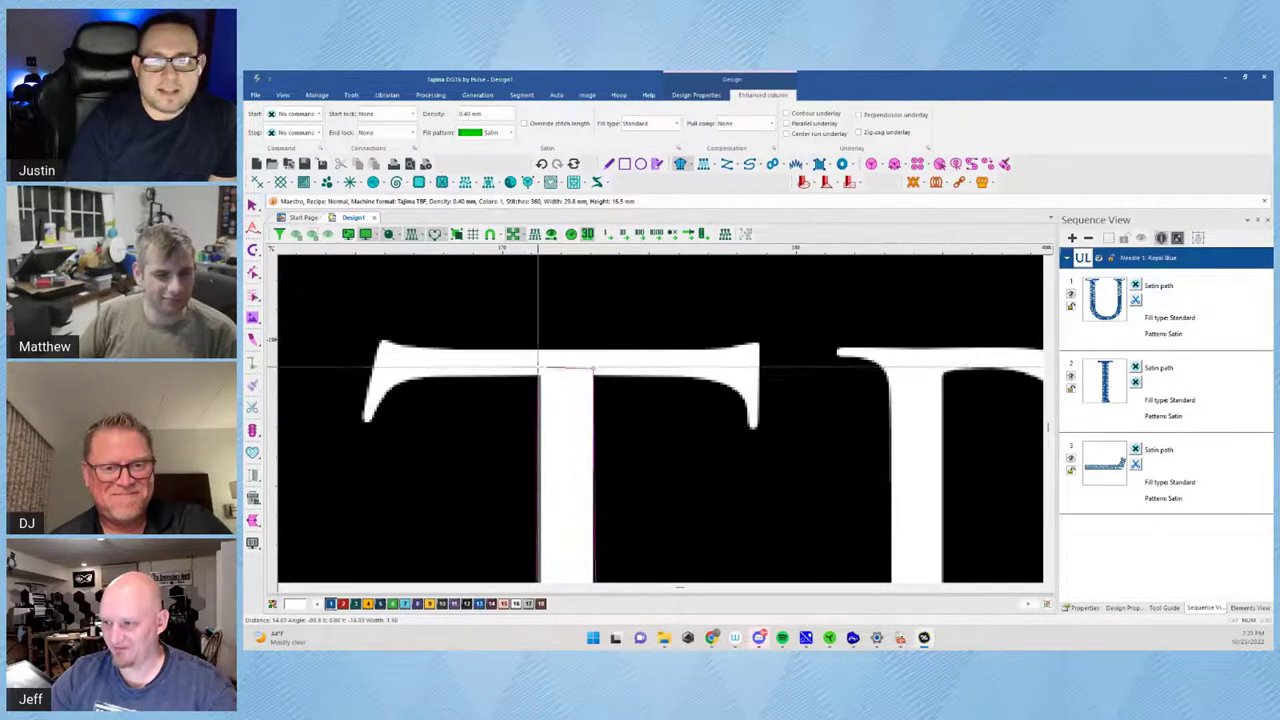
{"action": "left_click", "coordinate": [538, 370]}
{"action": "key", "text": "Return"}
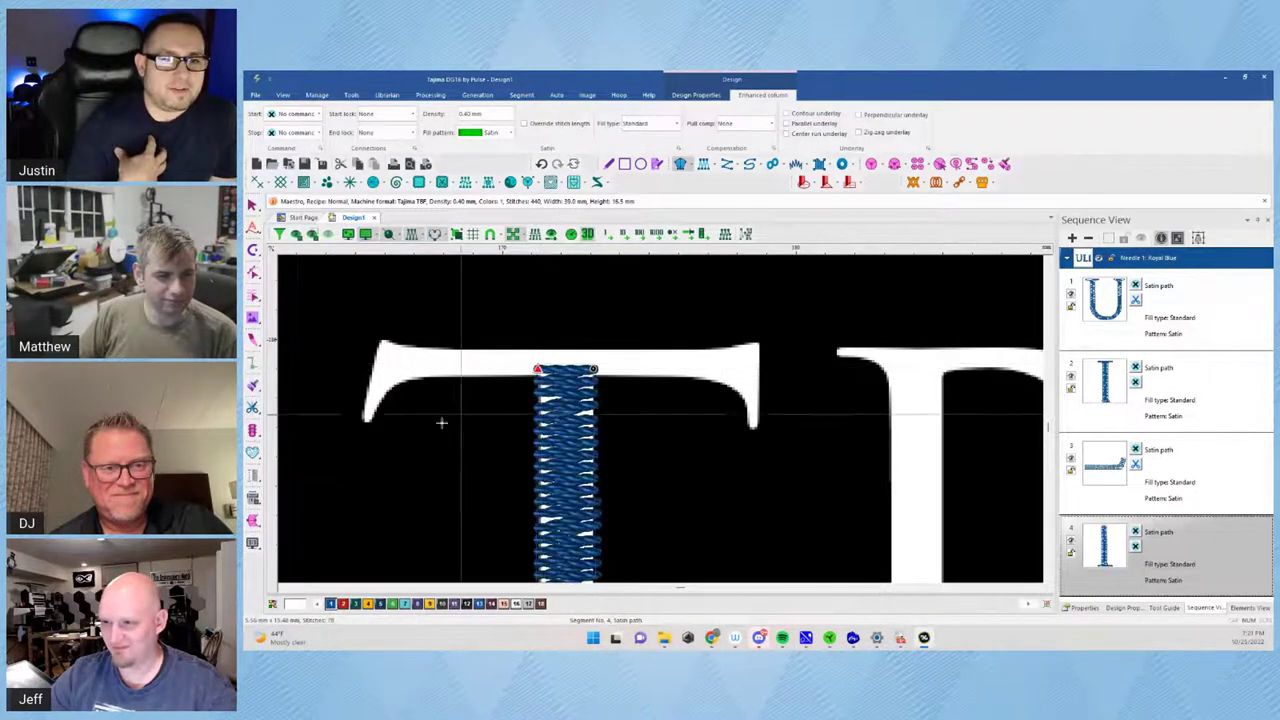
Digitize the T's crossbar with both serifs as an enhanced column, with its start point over the stem and its end point near the right serif
{"action": "left_click", "coordinate": [363, 420]}
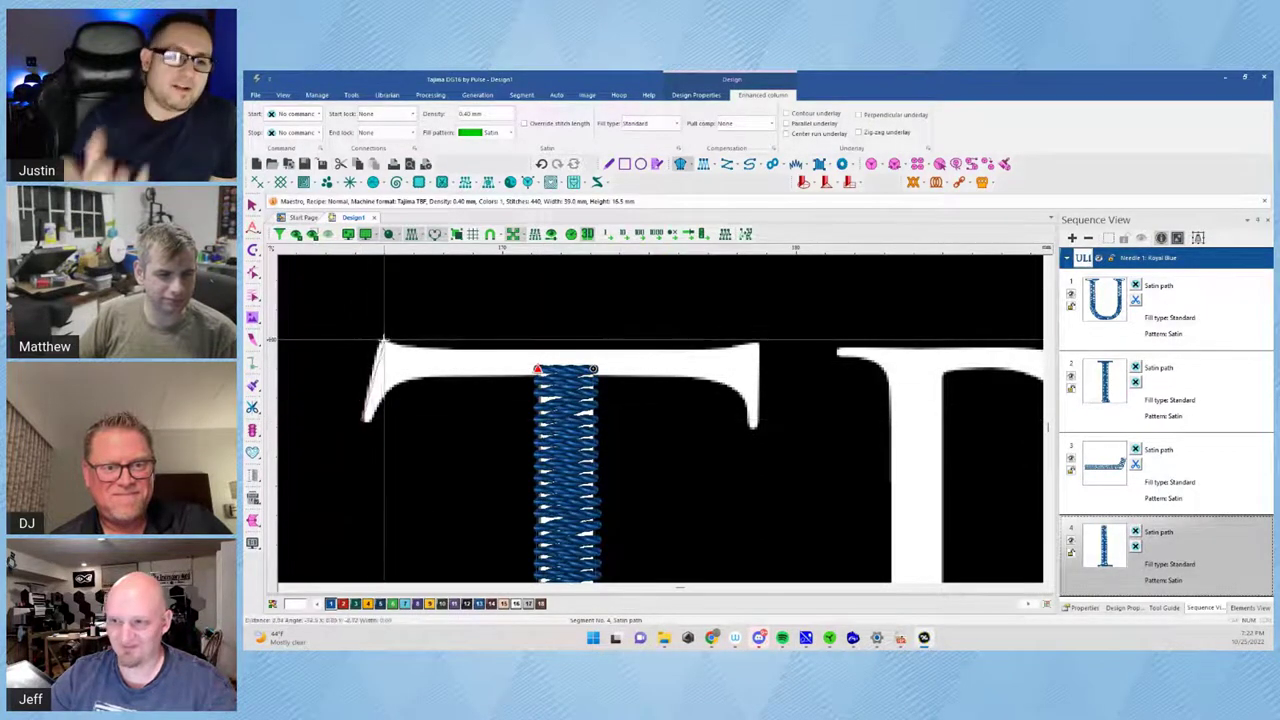
{"action": "left_click", "coordinate": [380, 341]}
{"action": "left_click", "coordinate": [372, 419]}
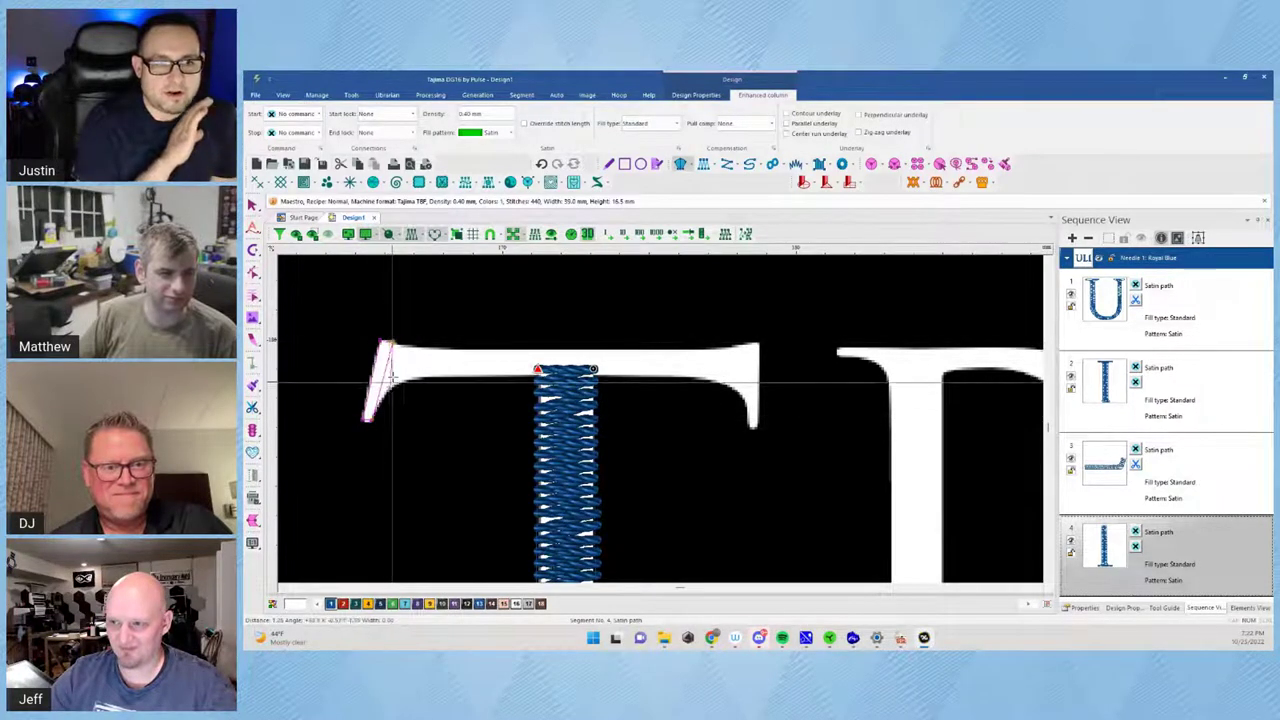
{"action": "left_click", "coordinate": [426, 378]}
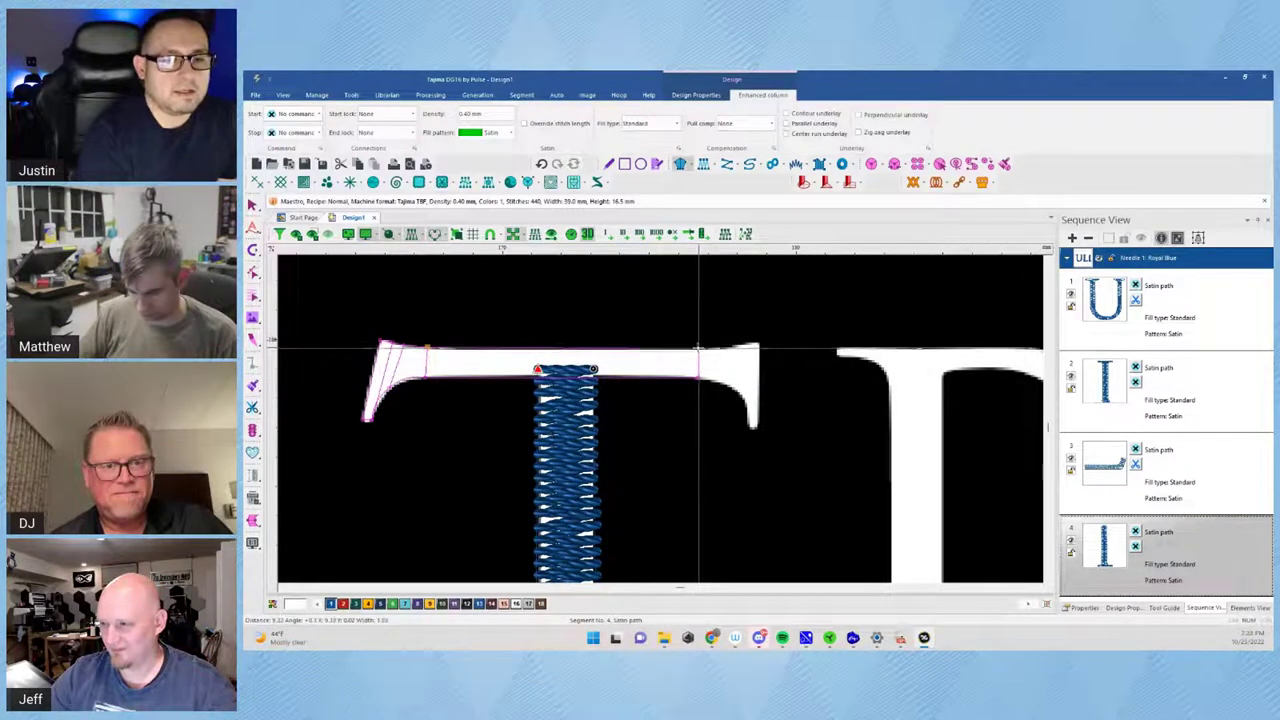
{"action": "left_click", "coordinate": [698, 348]}
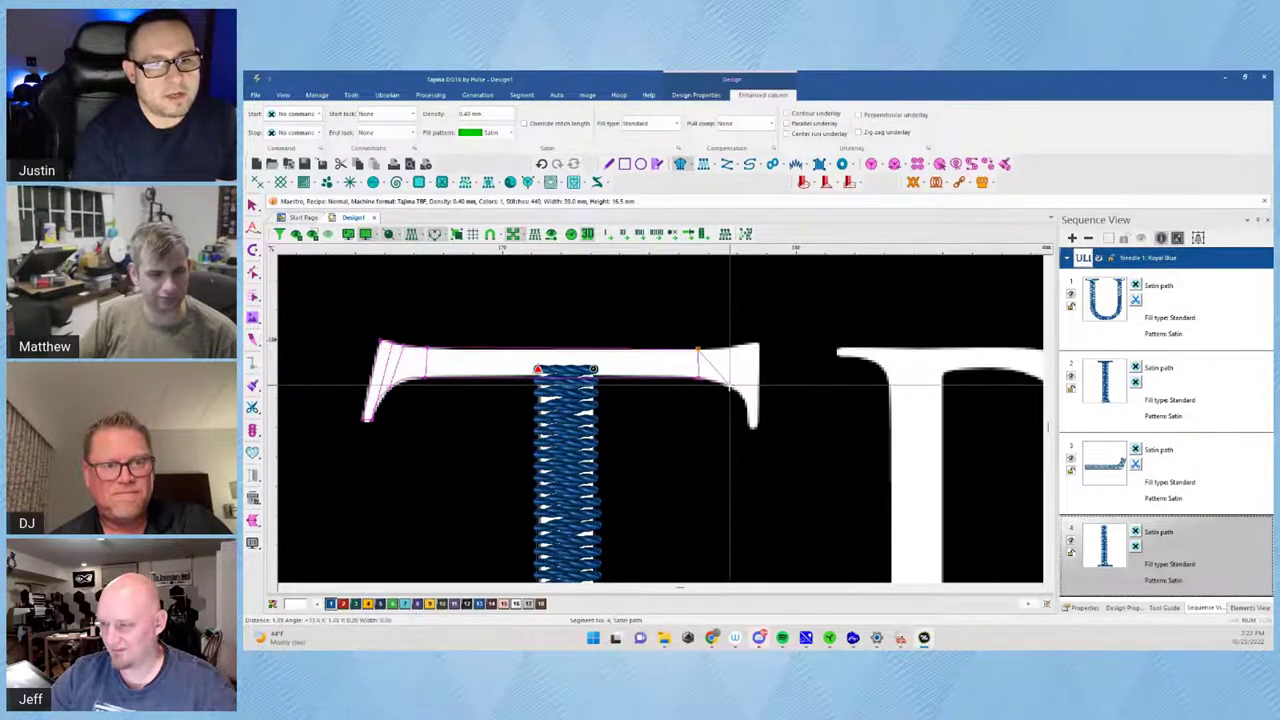
{"action": "left_click", "coordinate": [729, 385]}
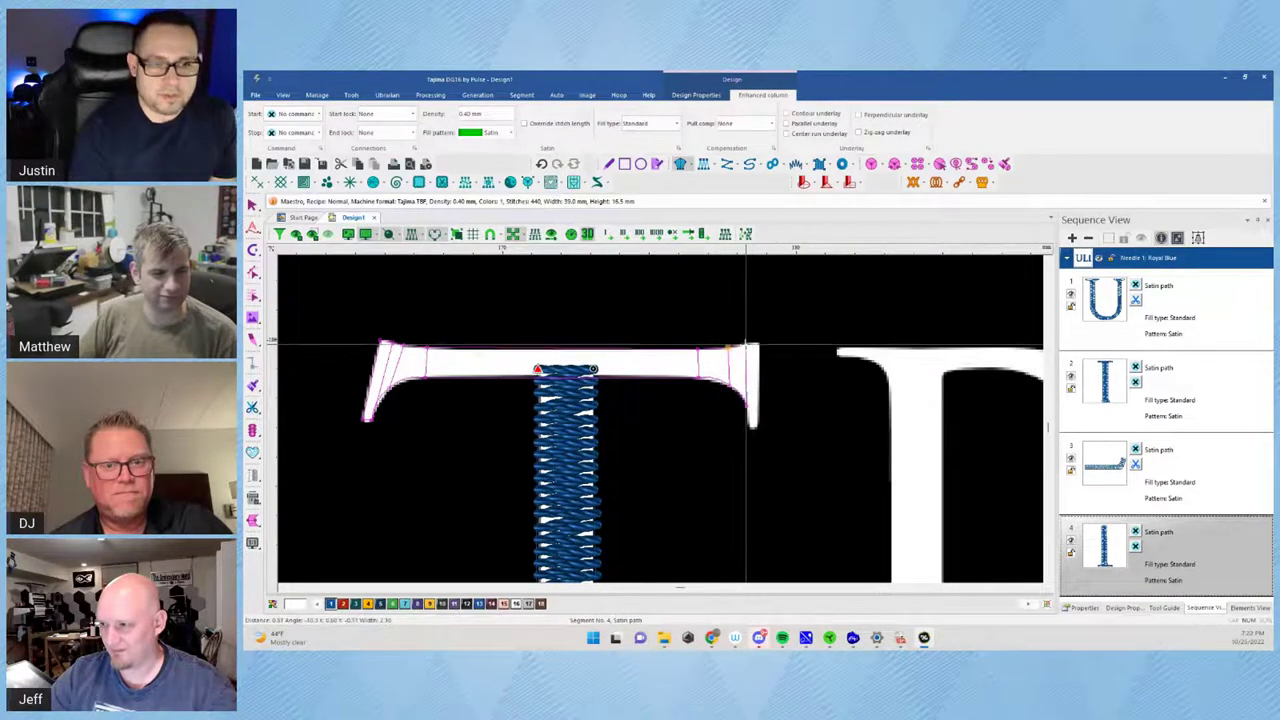
{"action": "left_click", "coordinate": [756, 346]}
{"action": "left_click", "coordinate": [756, 427]}
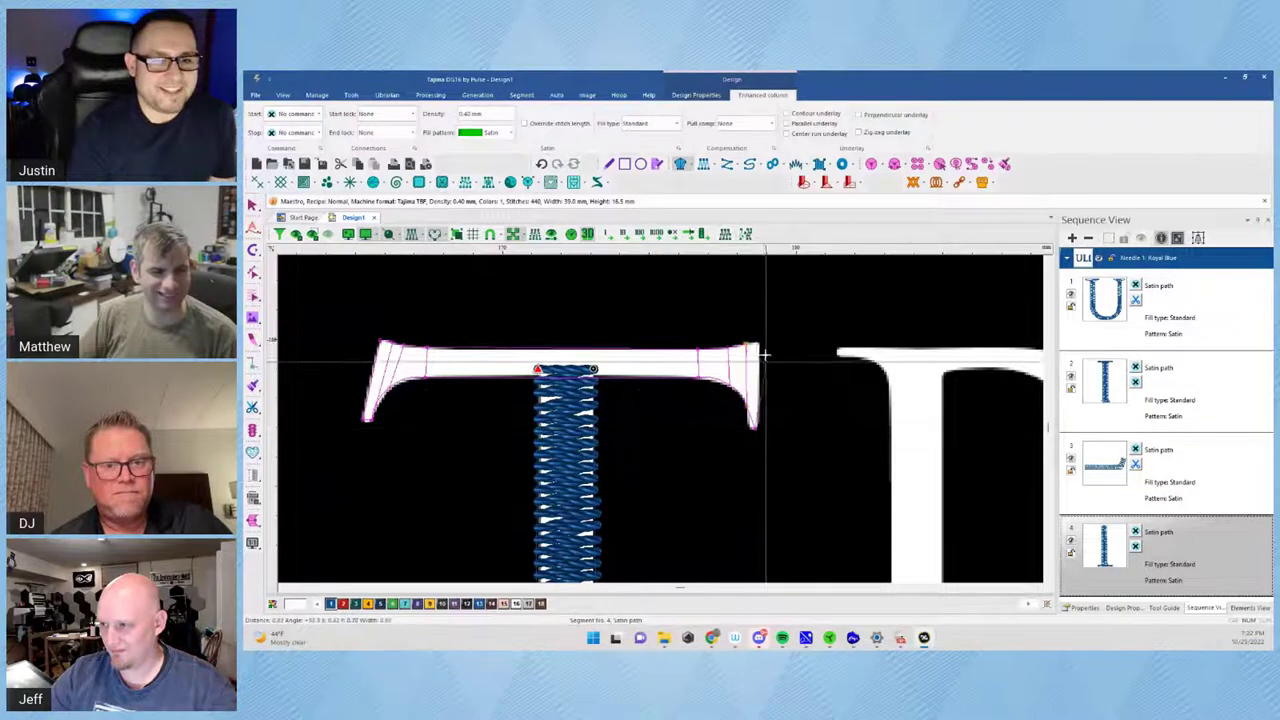
{"action": "key", "text": "Return"}
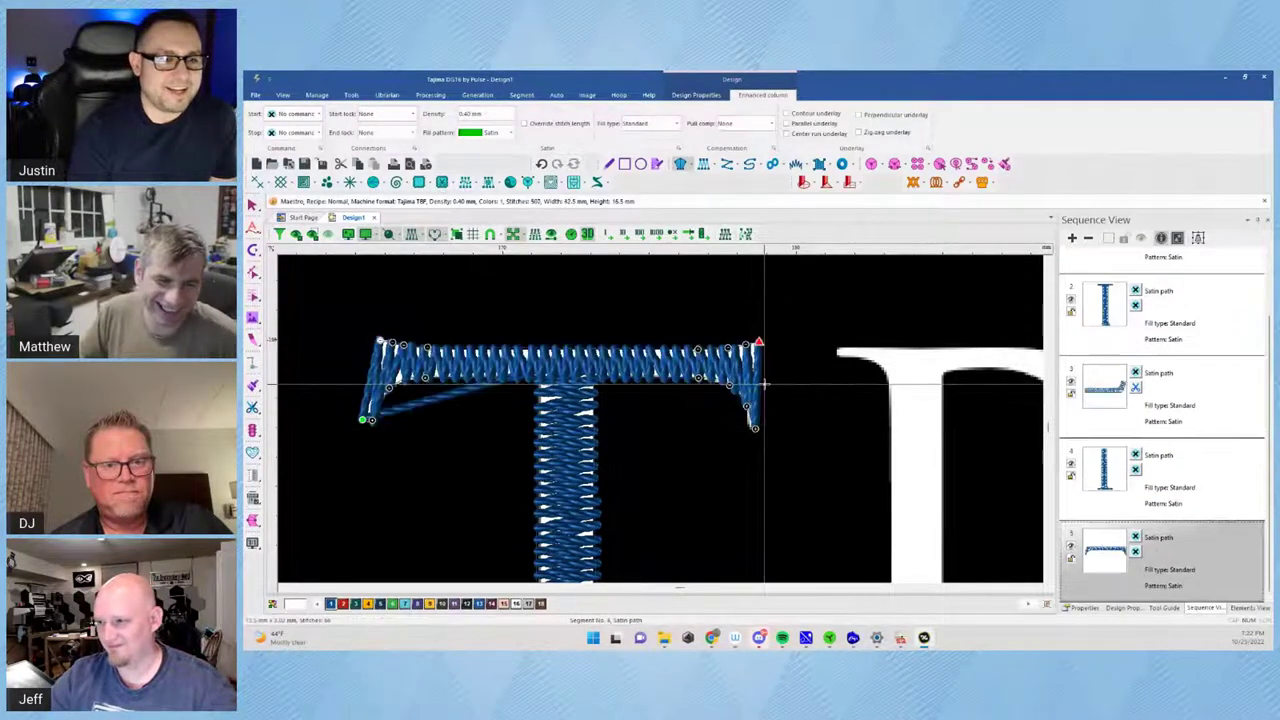
{"action": "left_click", "coordinate": [252, 205]}
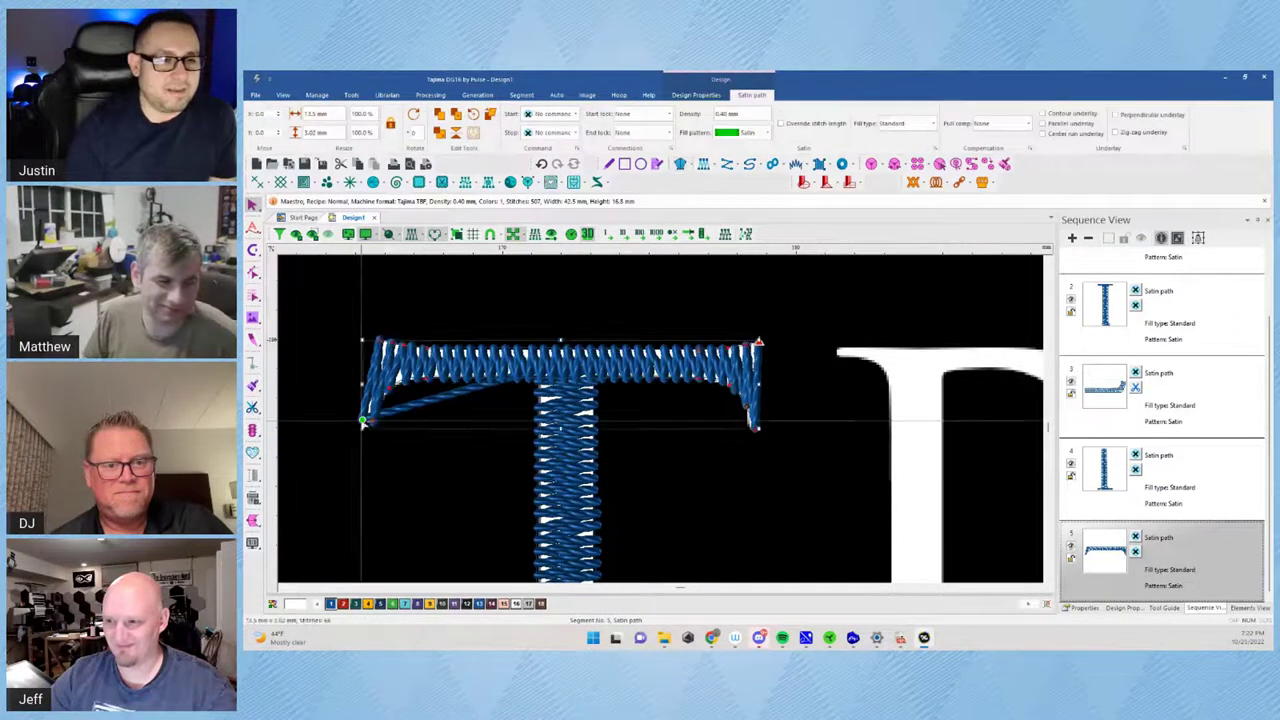
{"action": "left_click_drag", "start_coordinate": [549, 391], "coordinate": [549, 381]}
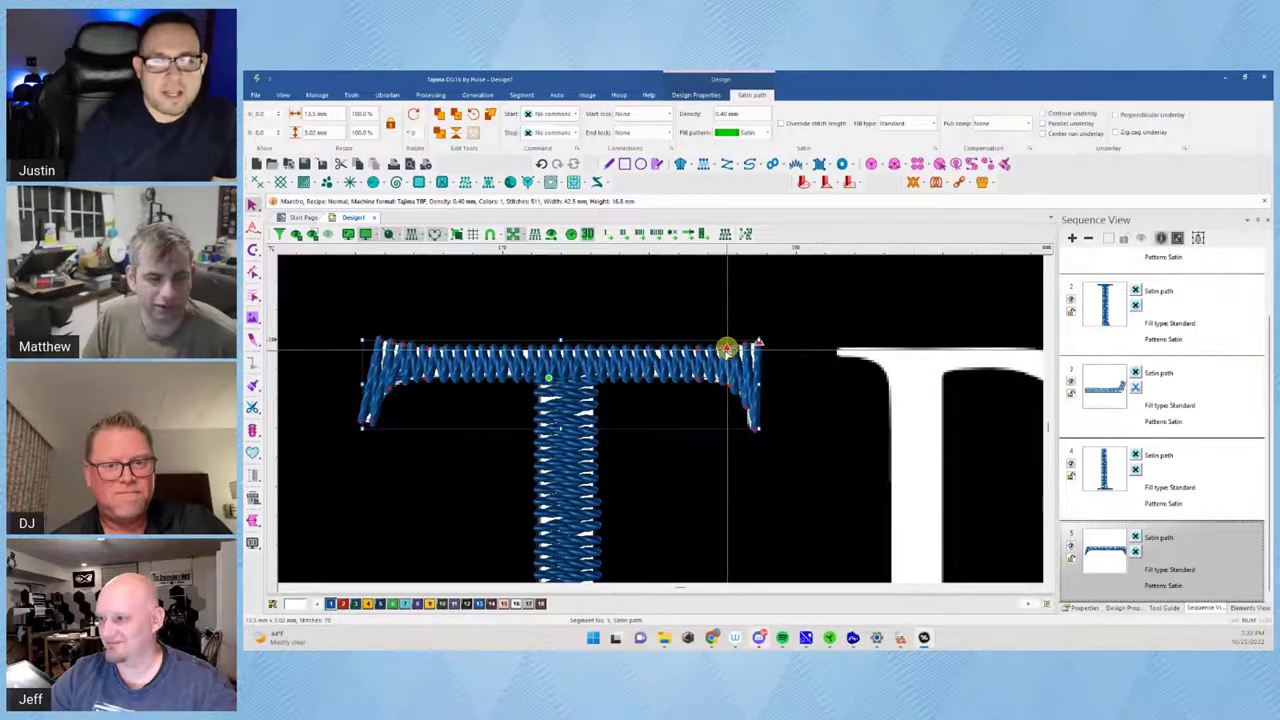
Give the T's crossbar segment a Basic end lock and a Trim stop command, leaving it deselected
{"action": "left_click", "coordinate": [659, 134]}
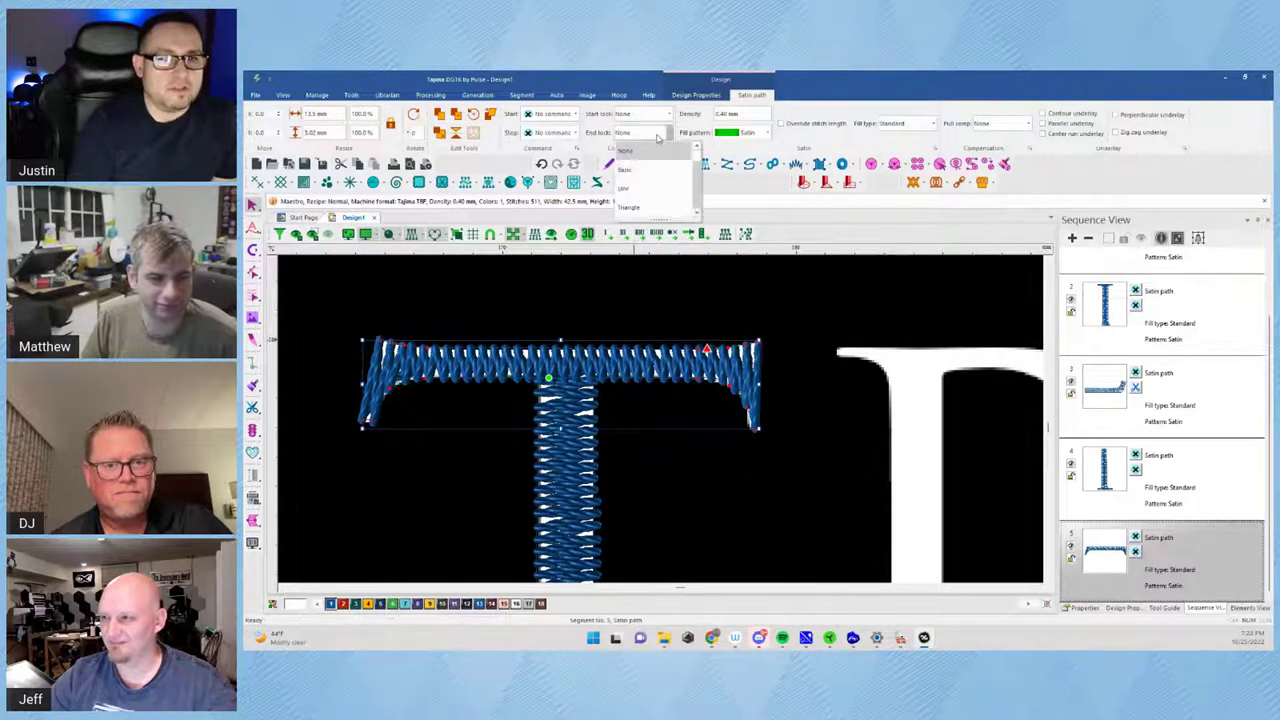
{"action": "left_click", "coordinate": [655, 170]}
{"action": "left_click", "coordinate": [570, 133]}
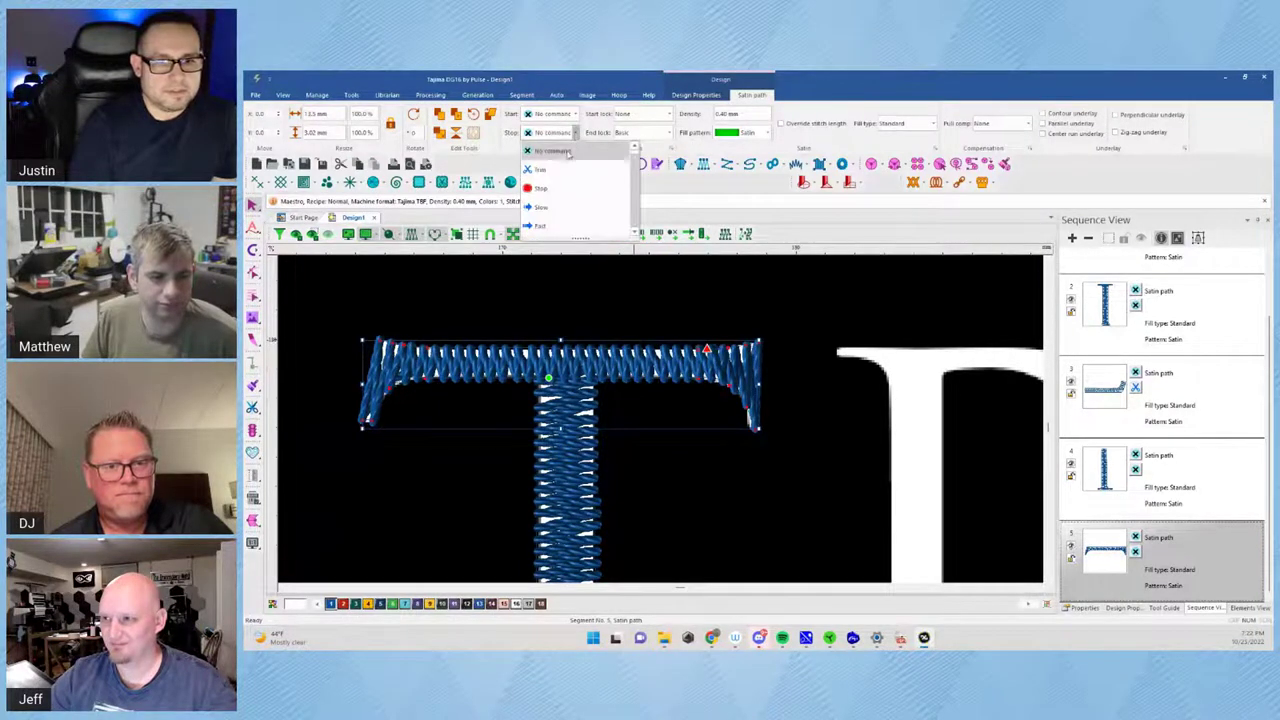
{"action": "left_click", "coordinate": [545, 169]}
{"action": "left_click", "coordinate": [815, 312]}
Set the start lock of the T's stem segment to Basic and deselect it
{"action": "scroll", "coordinate": [591, 374], "scroll_direction": "down", "scroll_amount": 5}
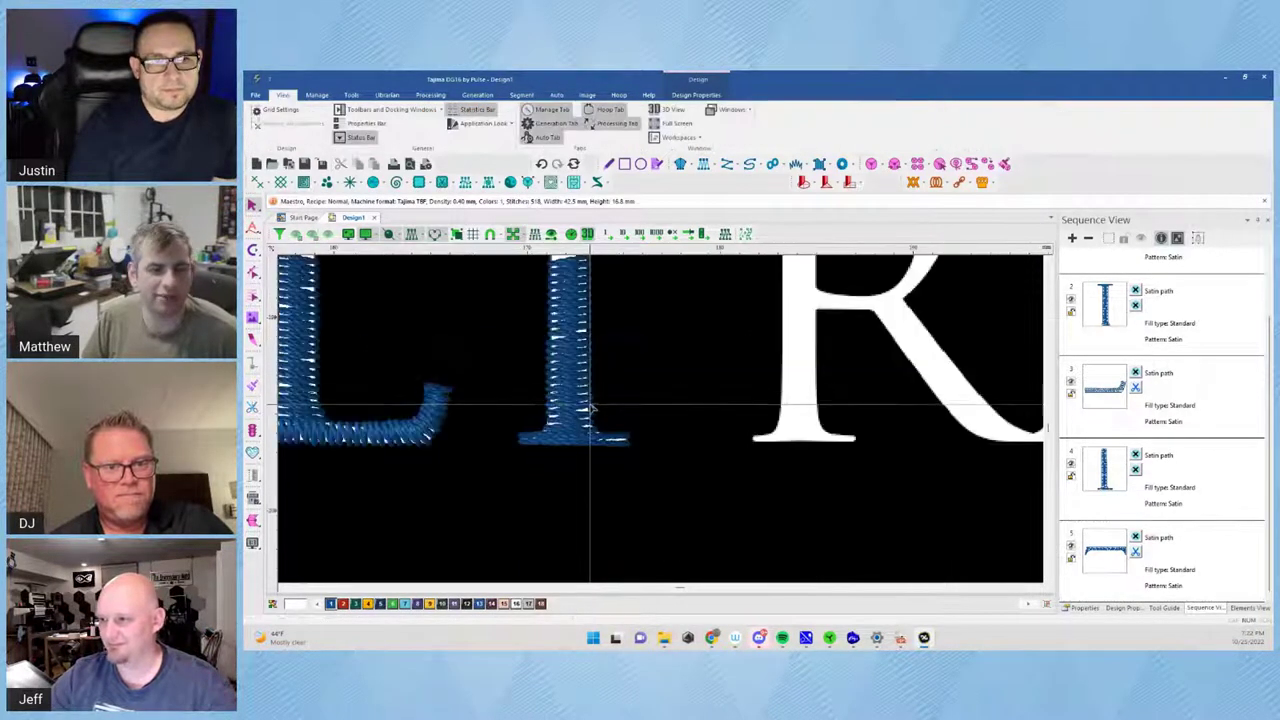
{"action": "scroll", "coordinate": [618, 368], "scroll_direction": "down", "scroll_amount": 3}
{"action": "scroll", "coordinate": [783, 432], "scroll_direction": "up", "scroll_amount": 2}
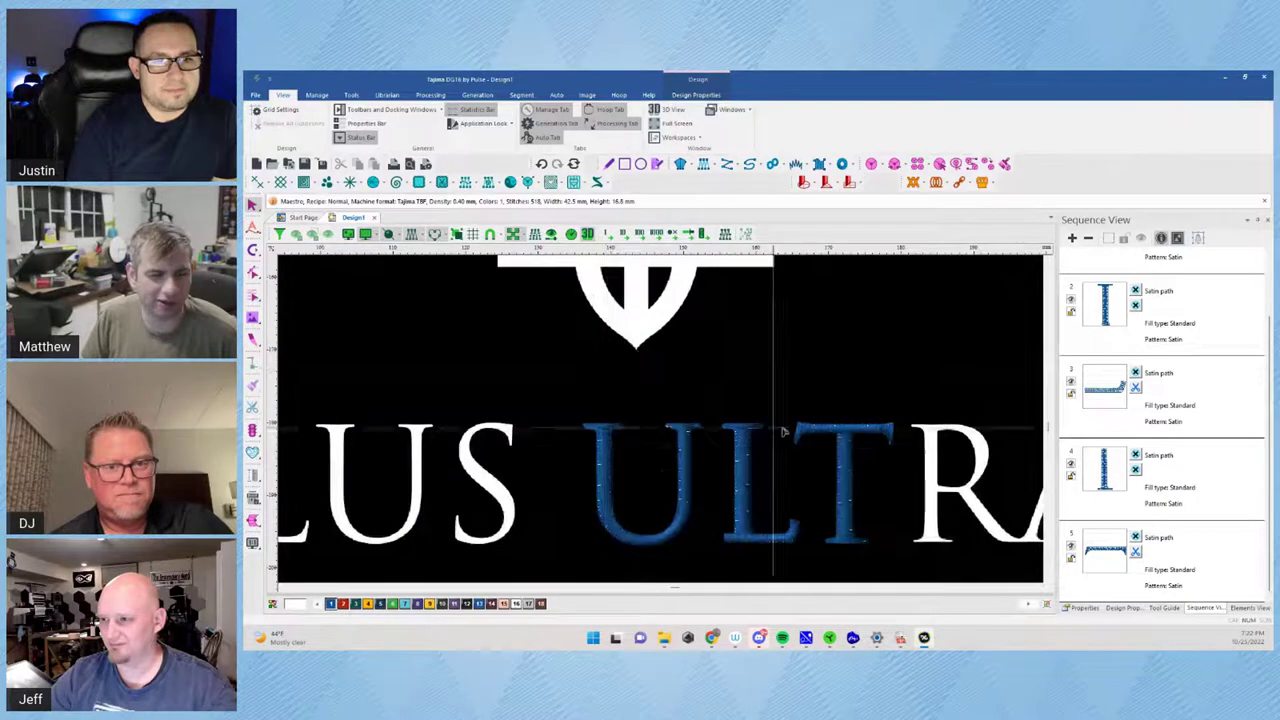
{"action": "left_click", "coordinate": [840, 497]}
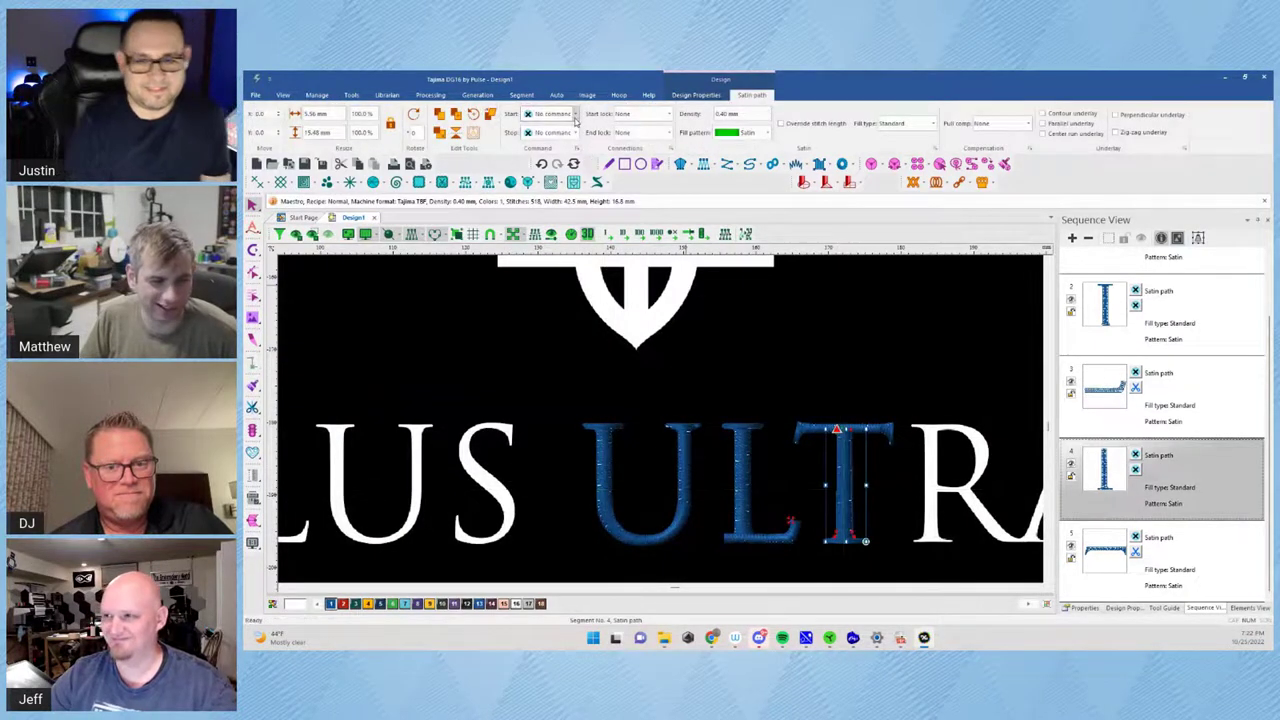
{"action": "left_click", "coordinate": [652, 118]}
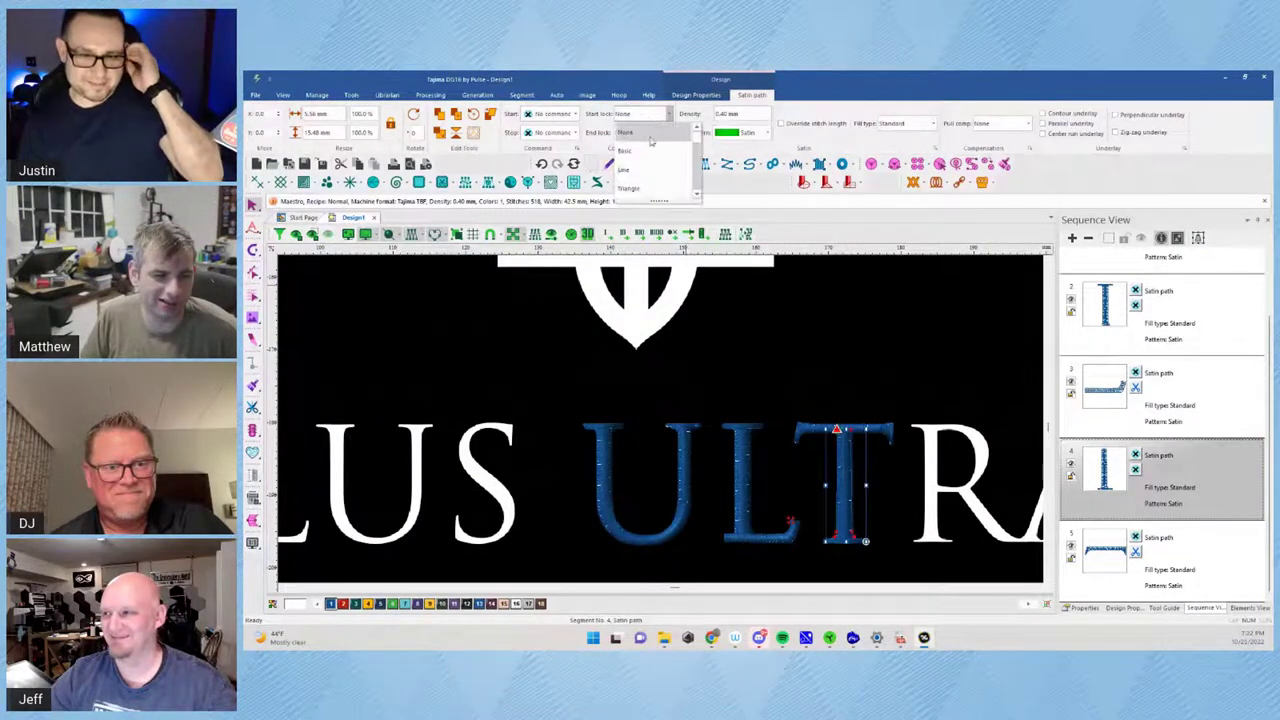
{"action": "left_click", "coordinate": [650, 150]}
{"action": "left_click", "coordinate": [780, 336]}
Review the available stop command options for the T's stem segment
{"action": "left_click_drag", "start_coordinate": [900, 377], "coordinate": [657, 307]}
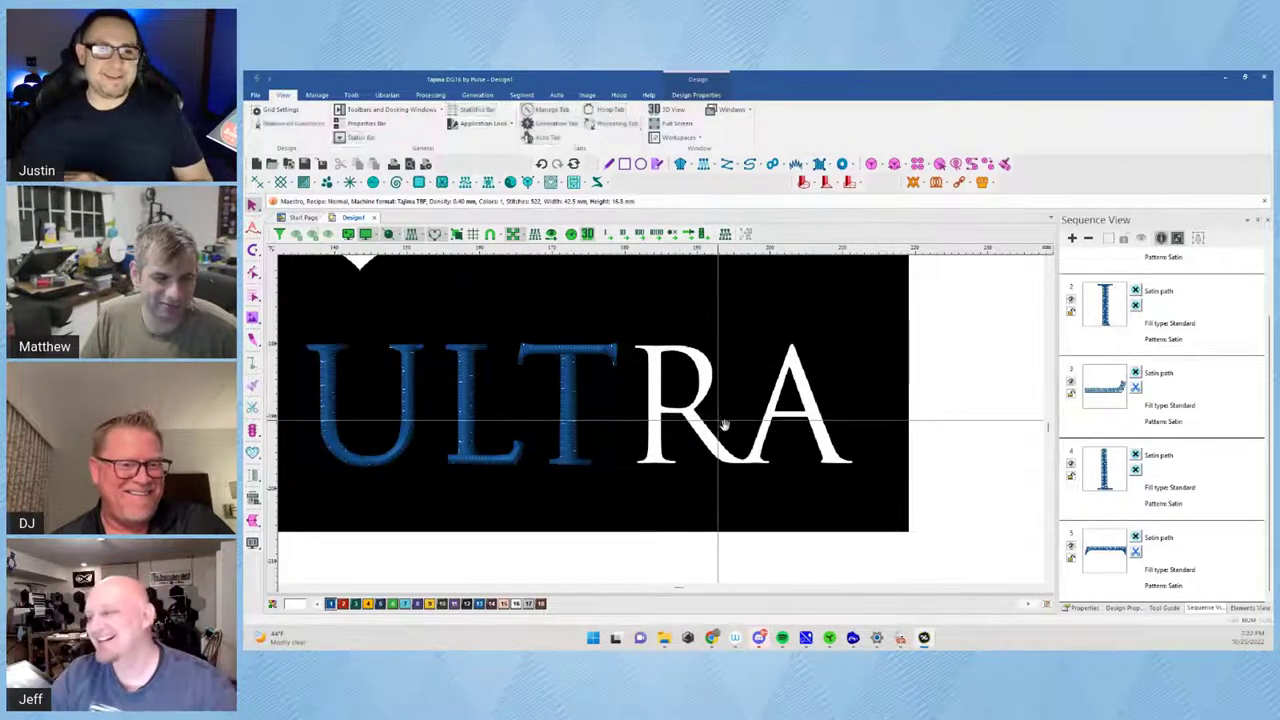
{"action": "left_click_drag", "start_coordinate": [727, 429], "coordinate": [610, 427]}
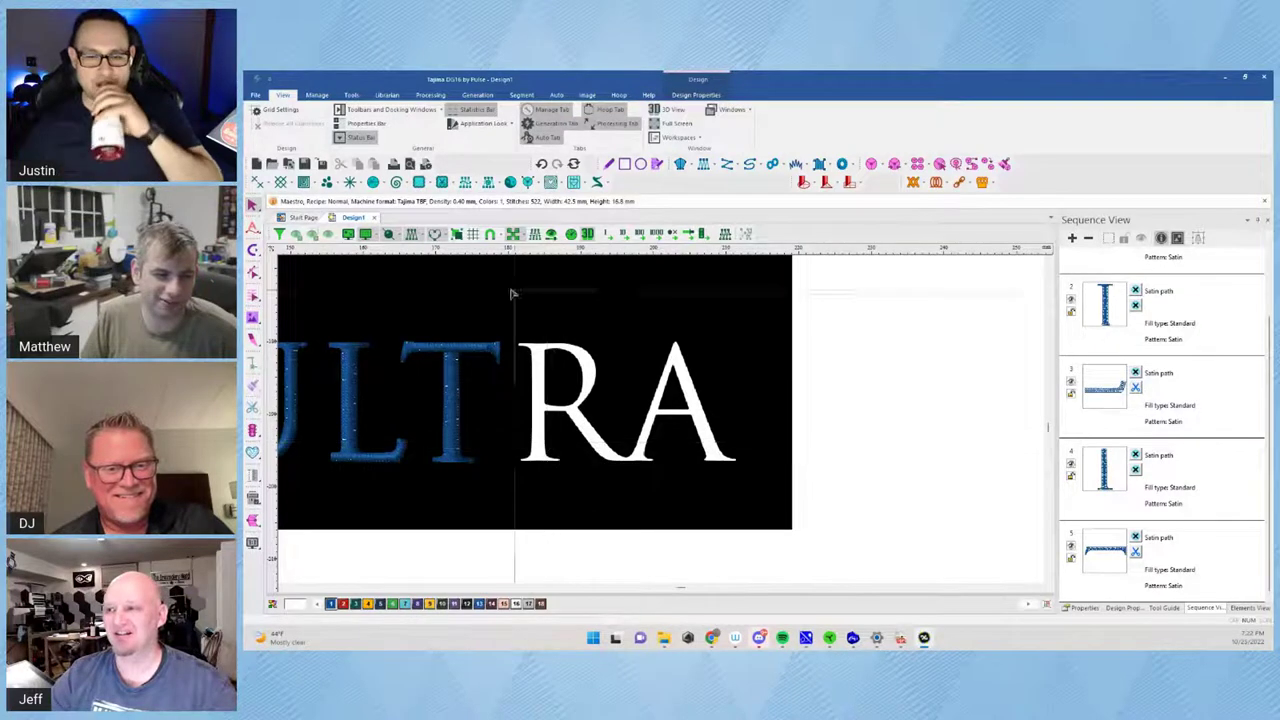
{"action": "left_click", "coordinate": [458, 460]}
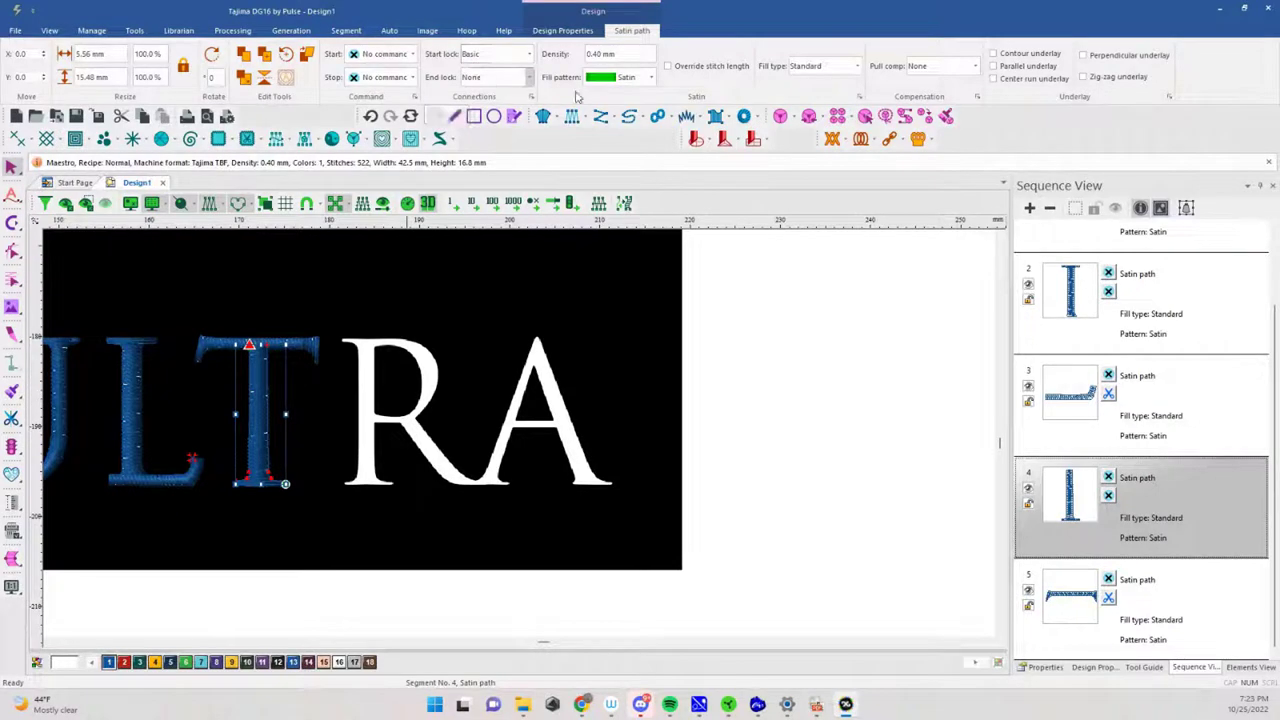
{"action": "left_click", "coordinate": [412, 77]}
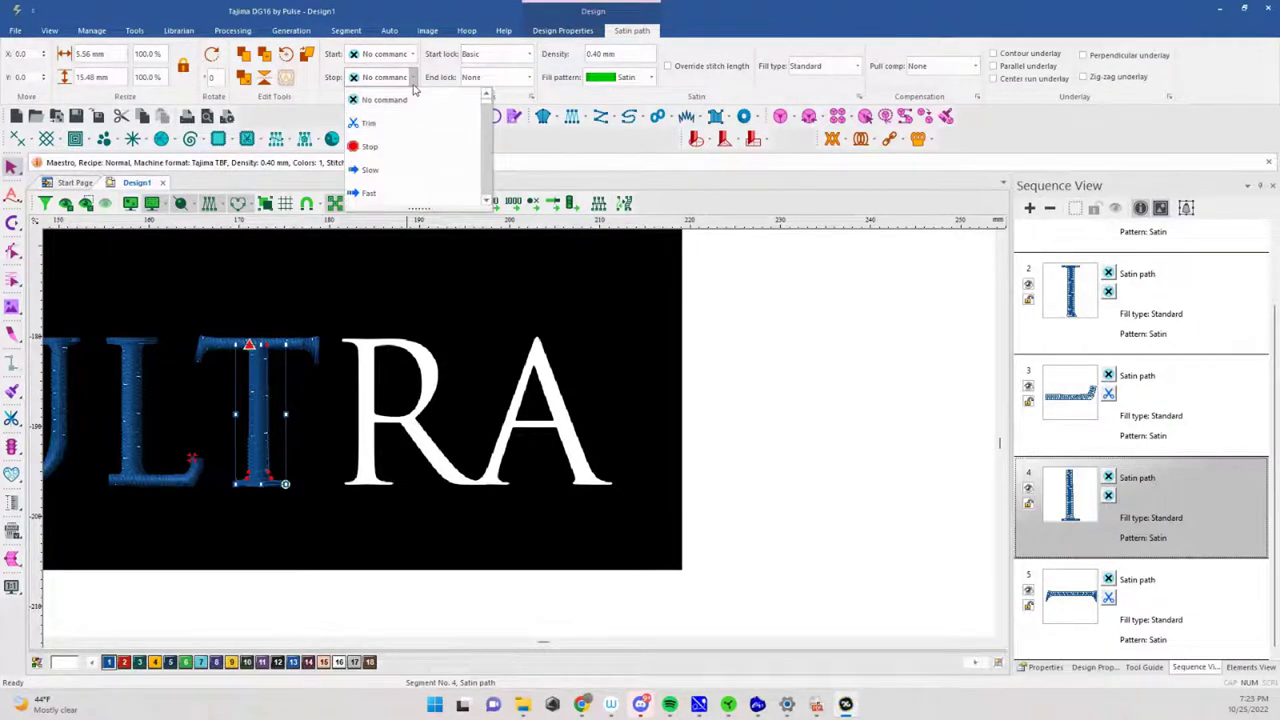
{"action": "left_click", "coordinate": [413, 90]}
{"action": "left_click", "coordinate": [460, 414]}
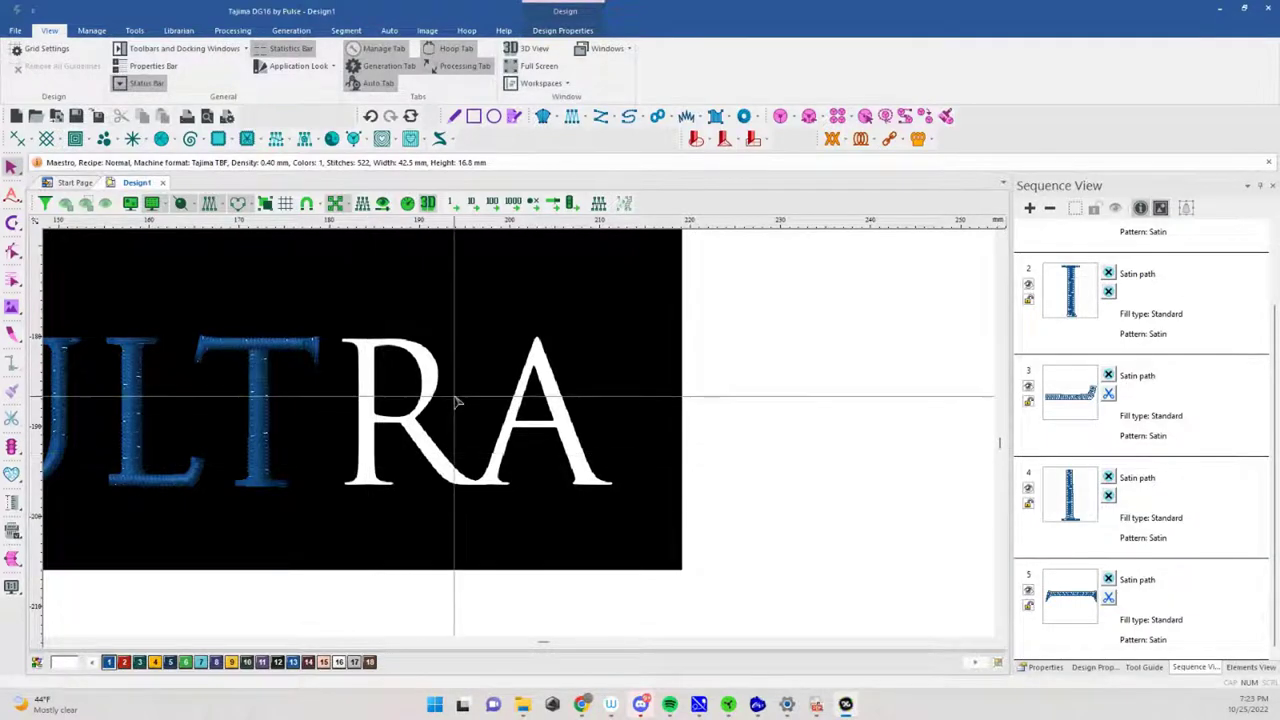
Start a satin path segment for the R's stem, tracing its left edge from the foot serif up and across the top
{"action": "scroll", "coordinate": [370, 472], "scroll_direction": "up", "scroll_amount": 3}
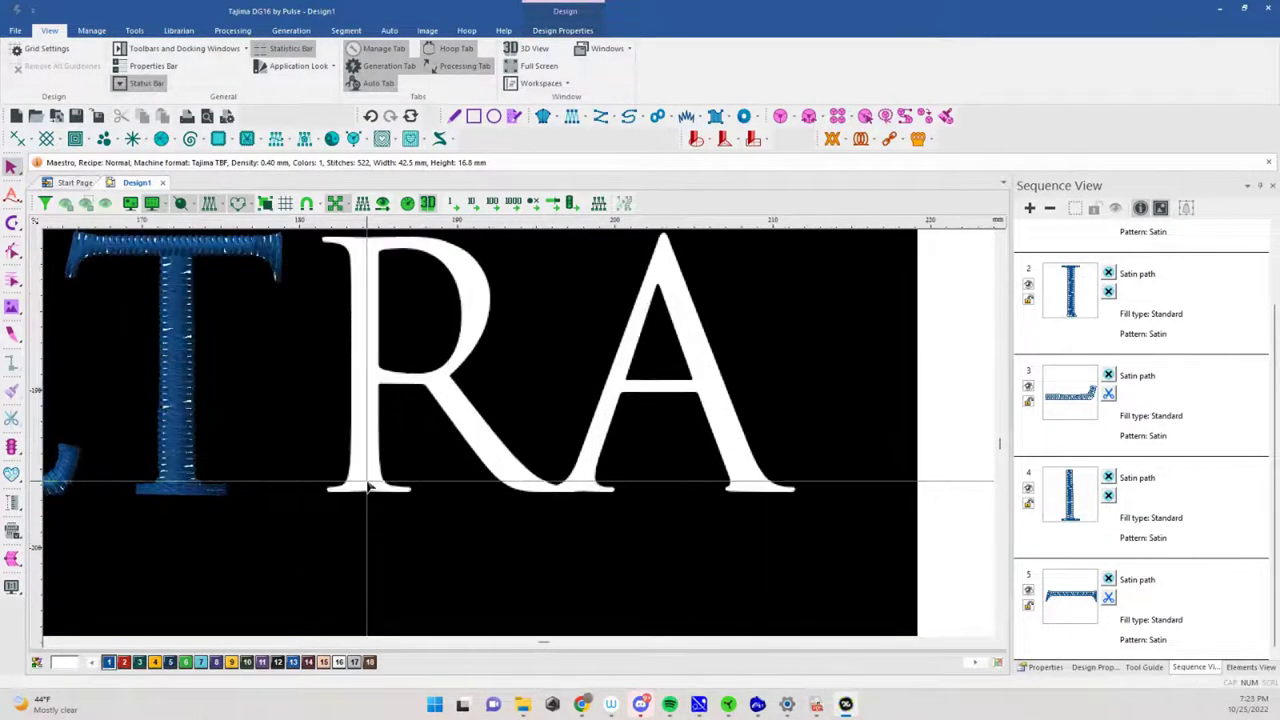
{"action": "scroll", "coordinate": [369, 500], "scroll_direction": "up", "scroll_amount": 2}
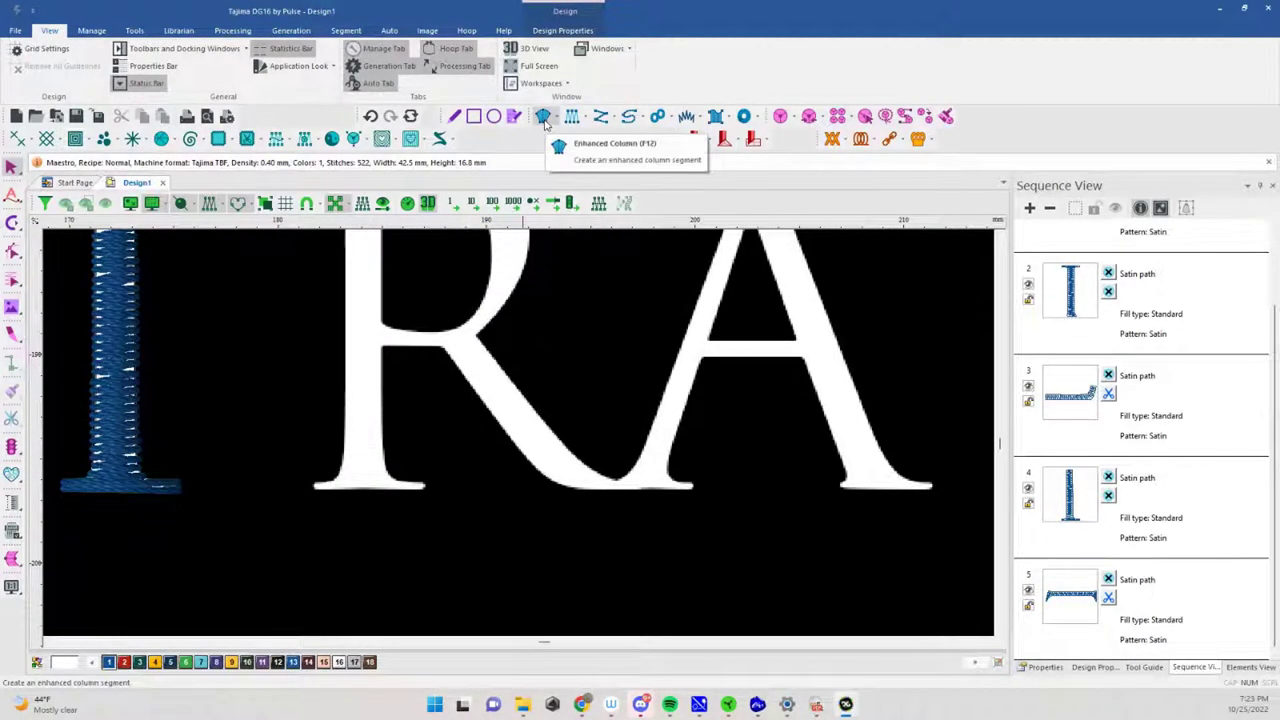
{"action": "left_click", "coordinate": [543, 118]}
{"action": "scroll", "coordinate": [422, 490], "scroll_direction": "up", "scroll_amount": 2}
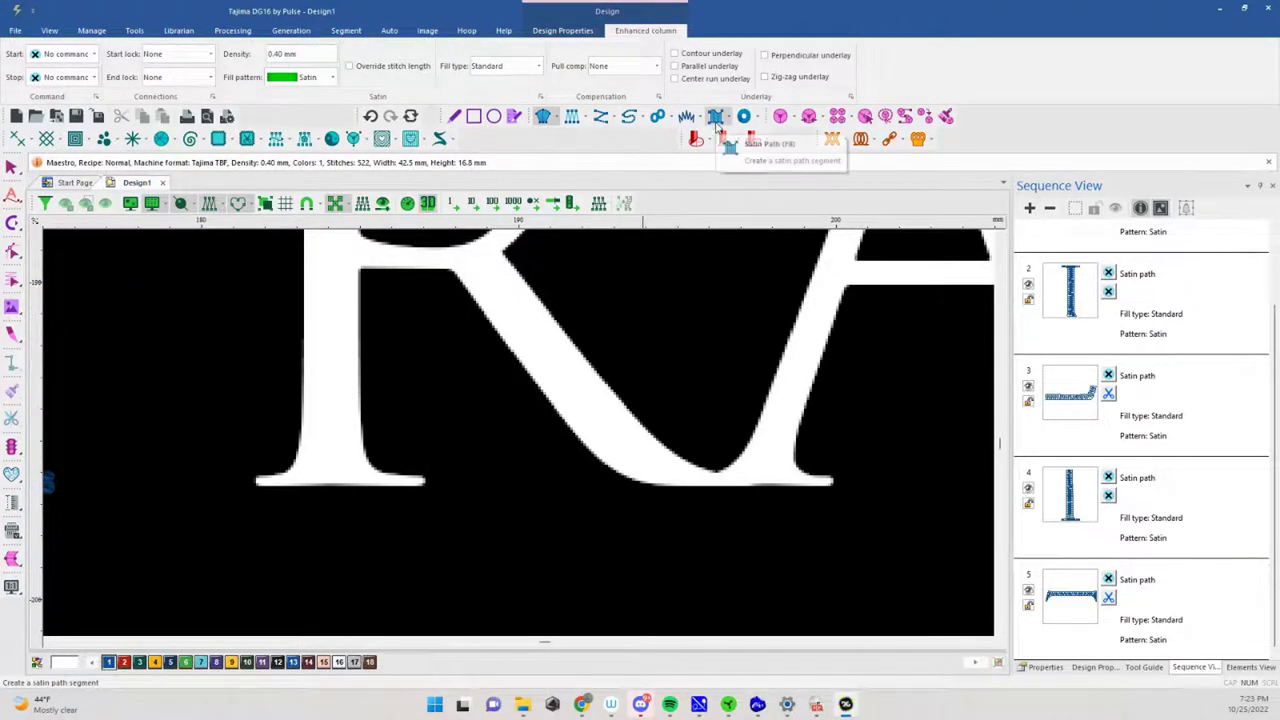
{"action": "left_click", "coordinate": [716, 118]}
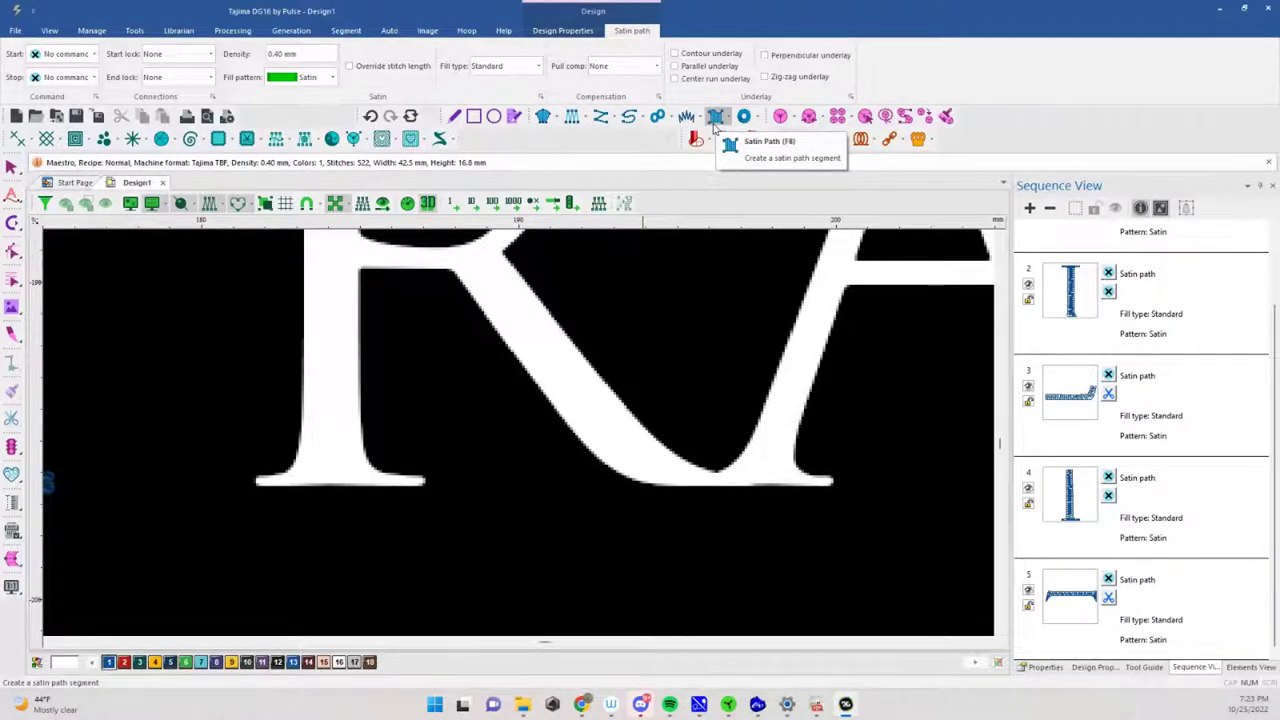
{"action": "left_click", "coordinate": [257, 481]}
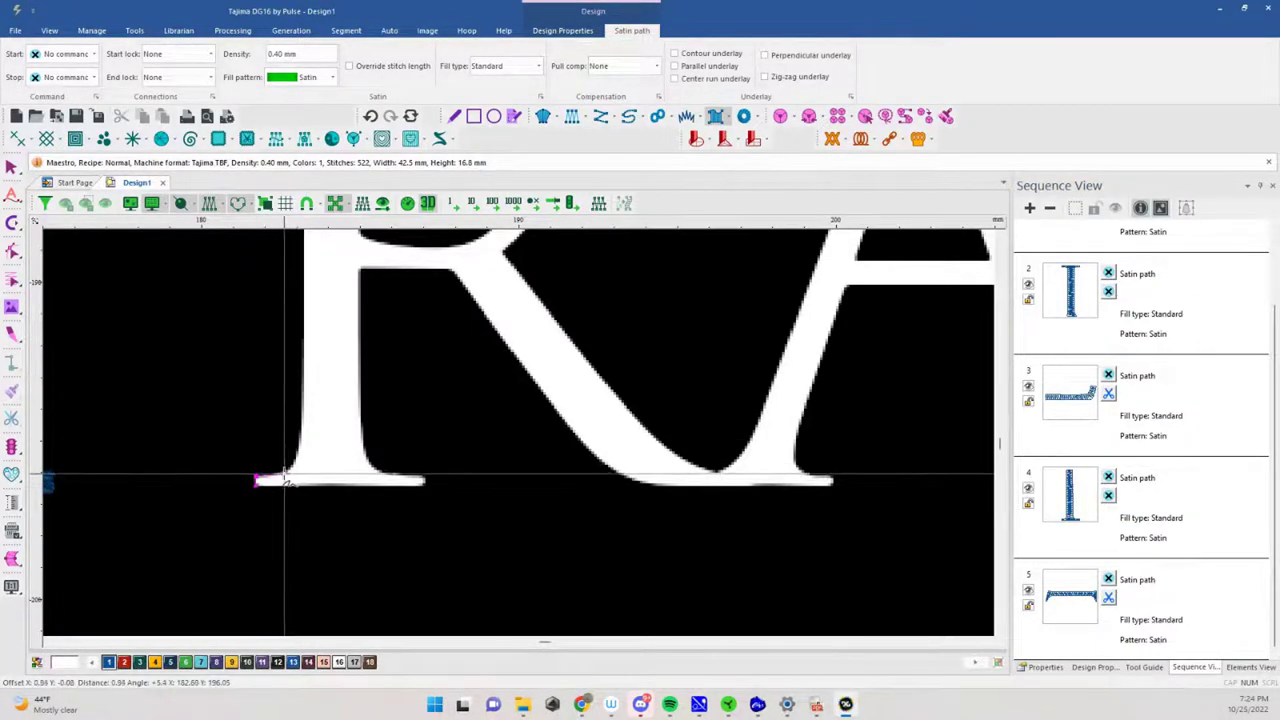
{"action": "left_click", "coordinate": [284, 473]}
{"action": "left_click", "coordinate": [298, 439]}
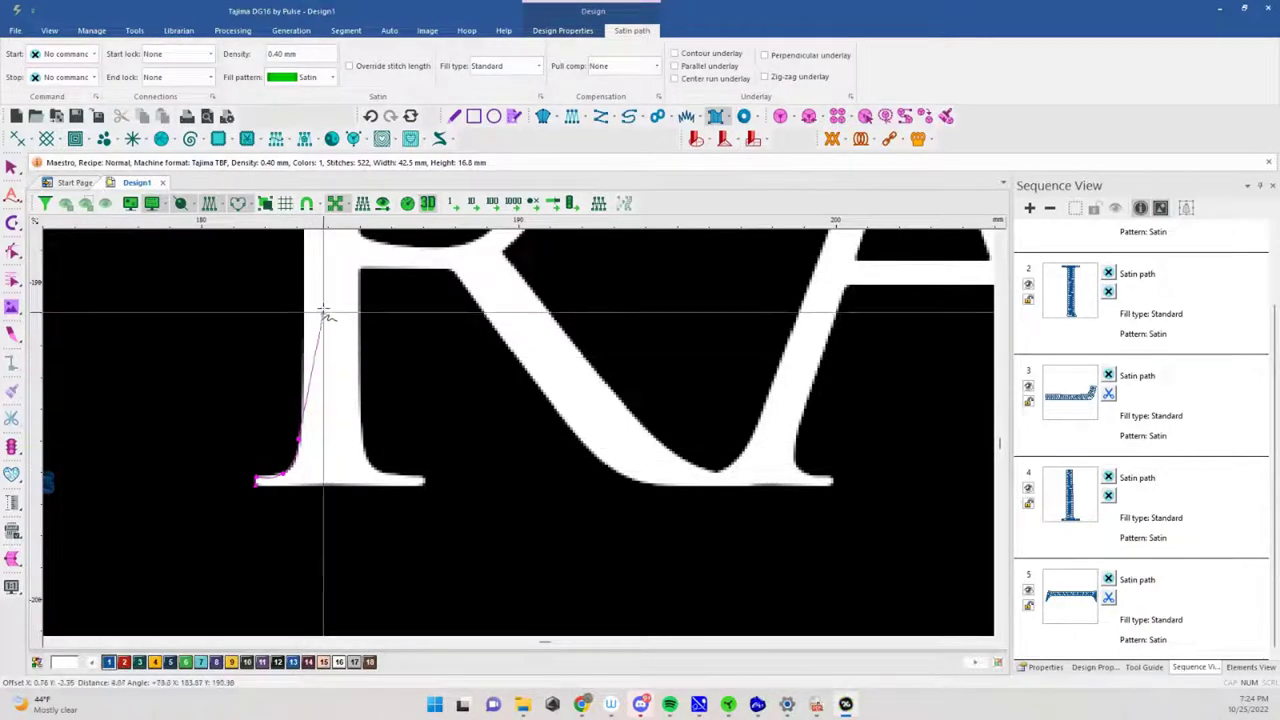
{"action": "scroll", "coordinate": [323, 313], "scroll_direction": "up", "scroll_amount": 5}
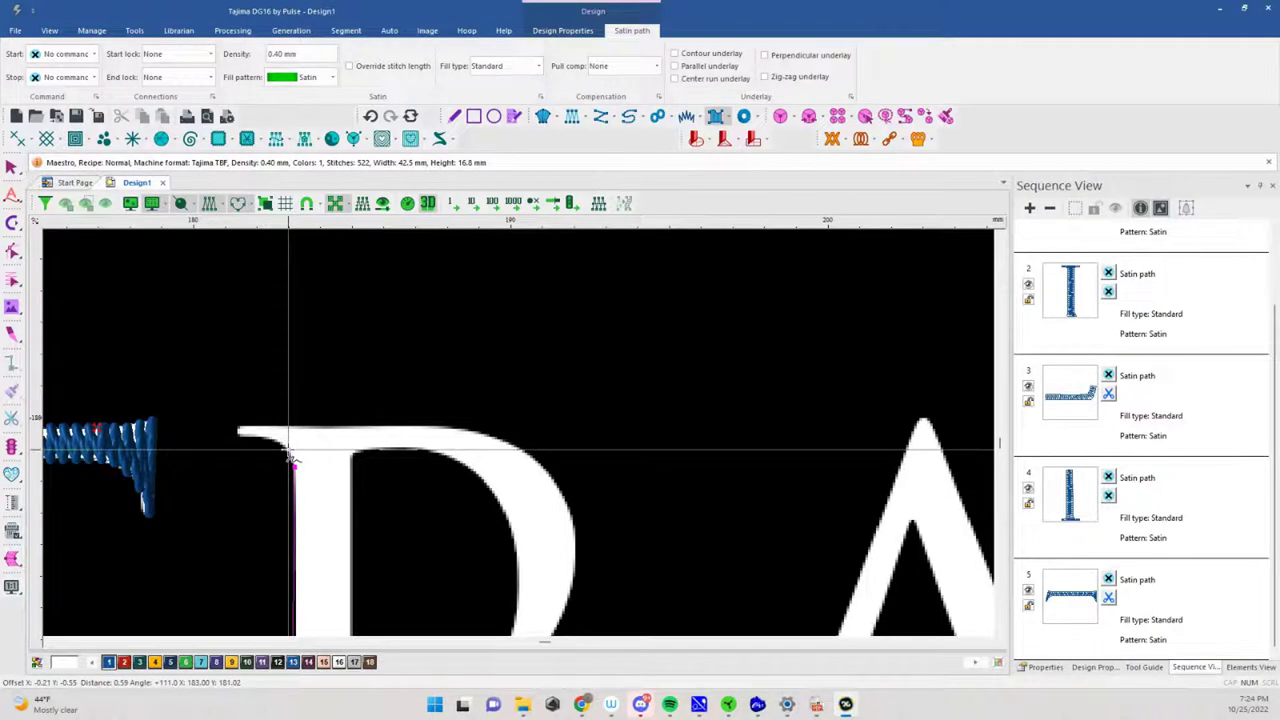
{"action": "left_click", "coordinate": [278, 444]}
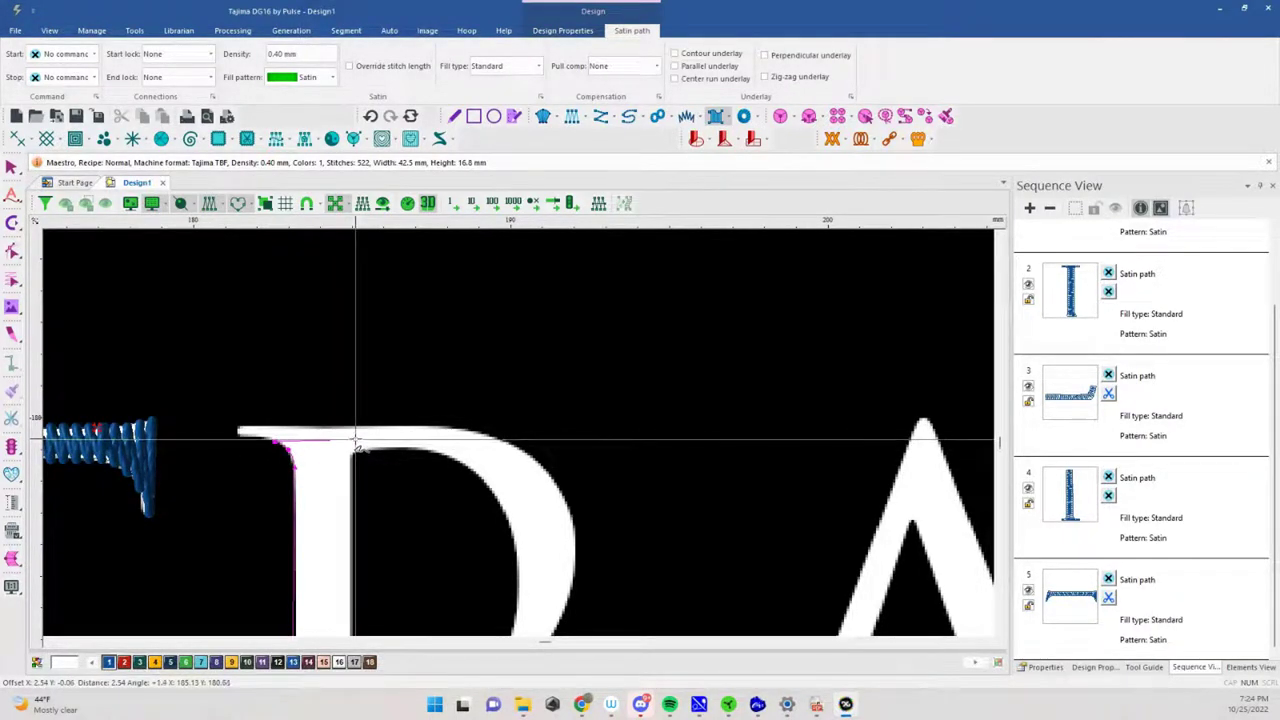
{"action": "left_click", "coordinate": [362, 440]}
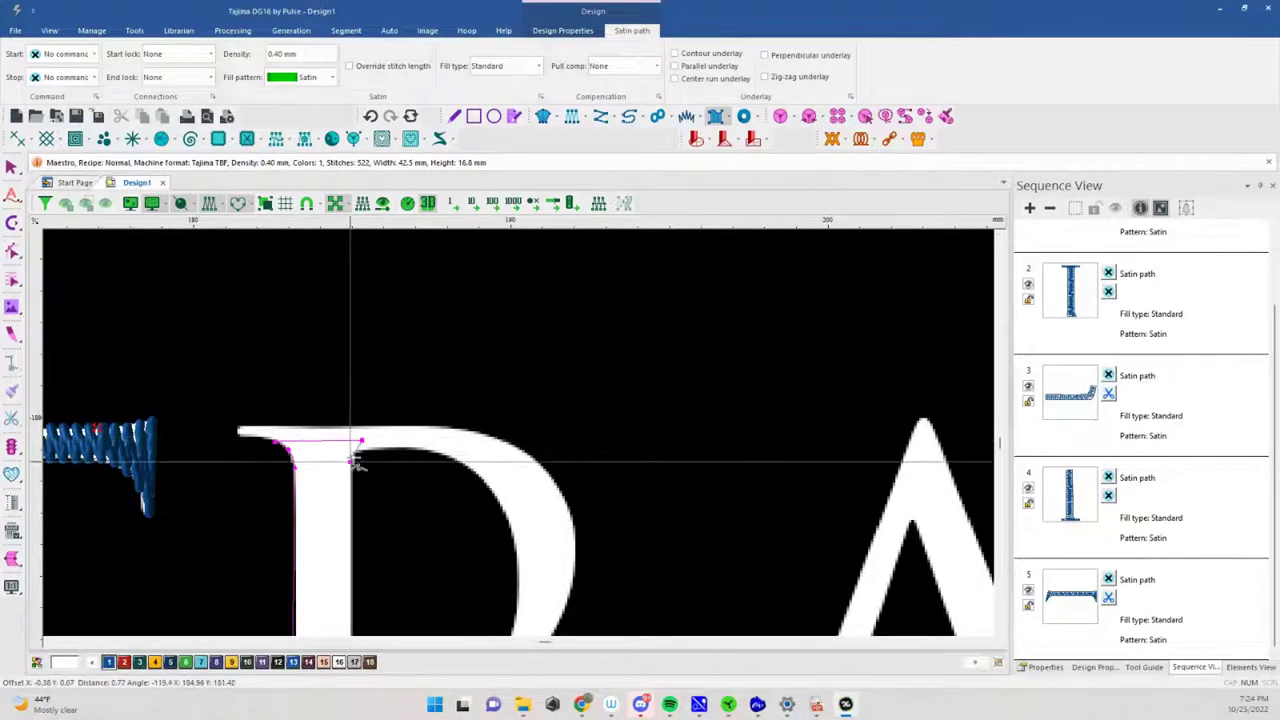
Trace the right edge of the R's stem down to the end of its foot serif and complete the satin path segment
{"action": "left_click", "coordinate": [352, 456]}
{"action": "left_click_drag", "start_coordinate": [357, 531], "coordinate": [368, 302]}
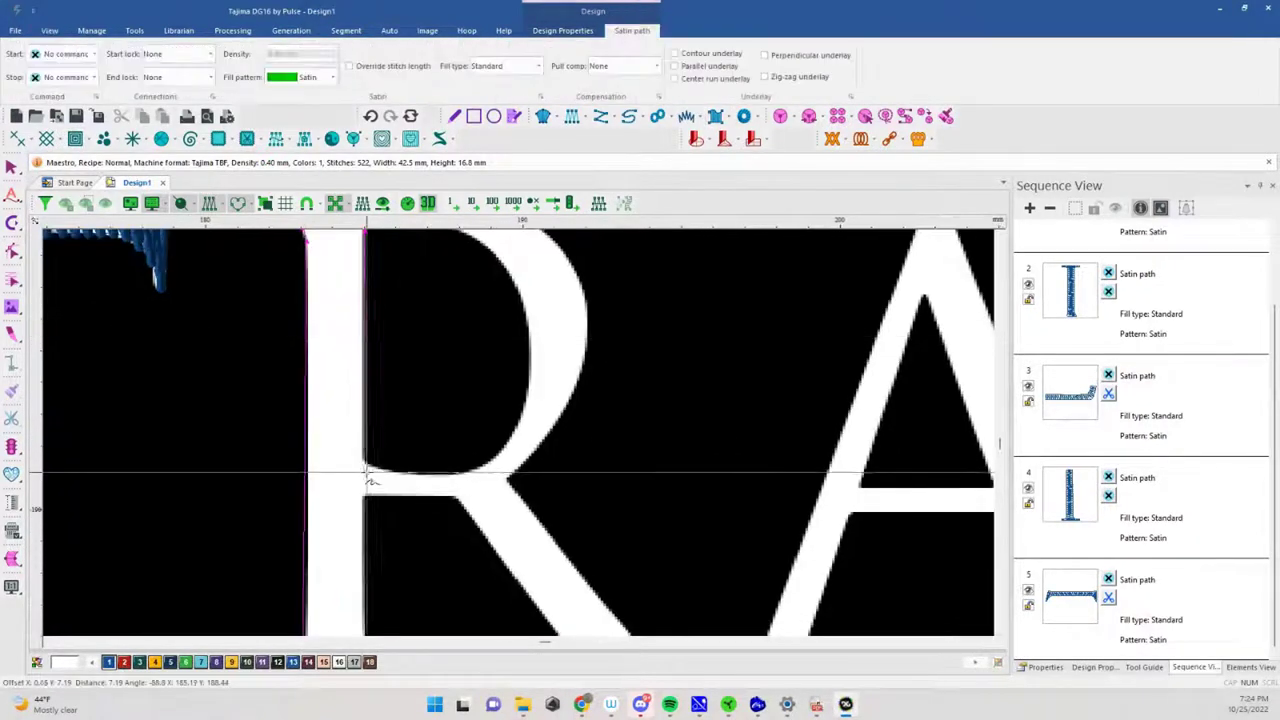
{"action": "left_click_drag", "start_coordinate": [364, 462], "coordinate": [364, 458]}
{"action": "scroll", "coordinate": [369, 453], "scroll_direction": "down", "scroll_amount": 4}
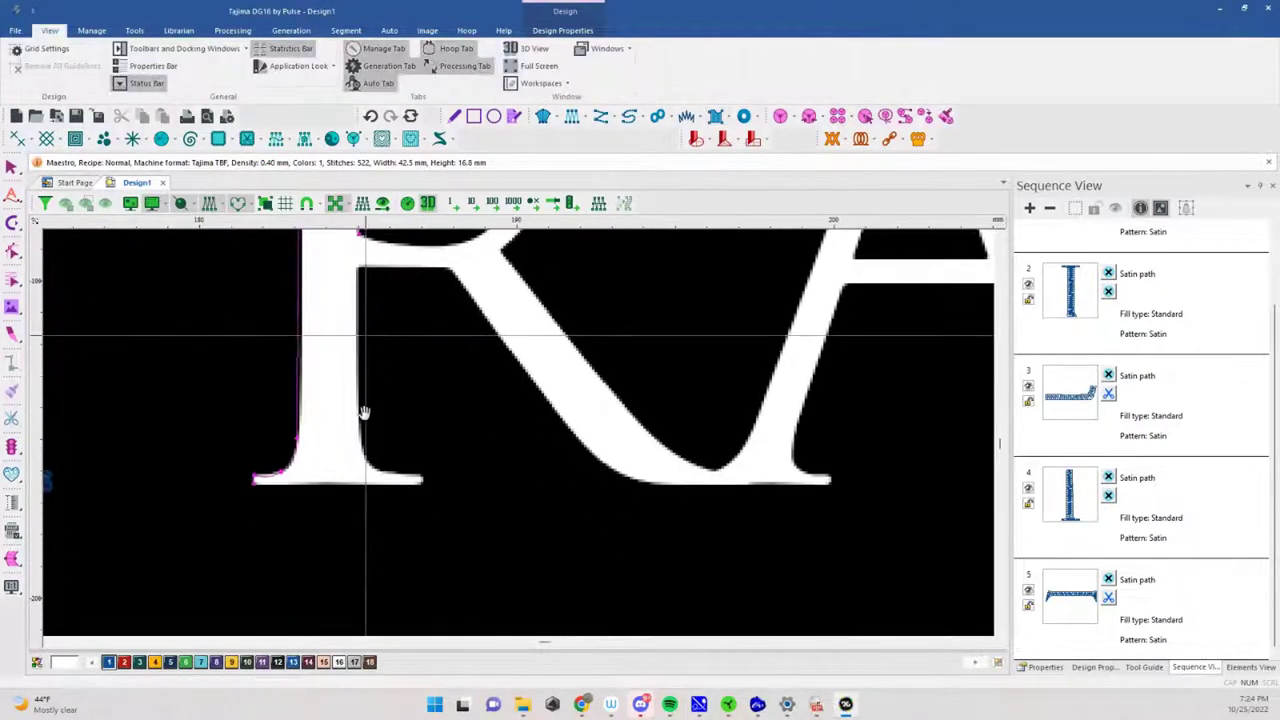
{"action": "left_click", "coordinate": [364, 440]}
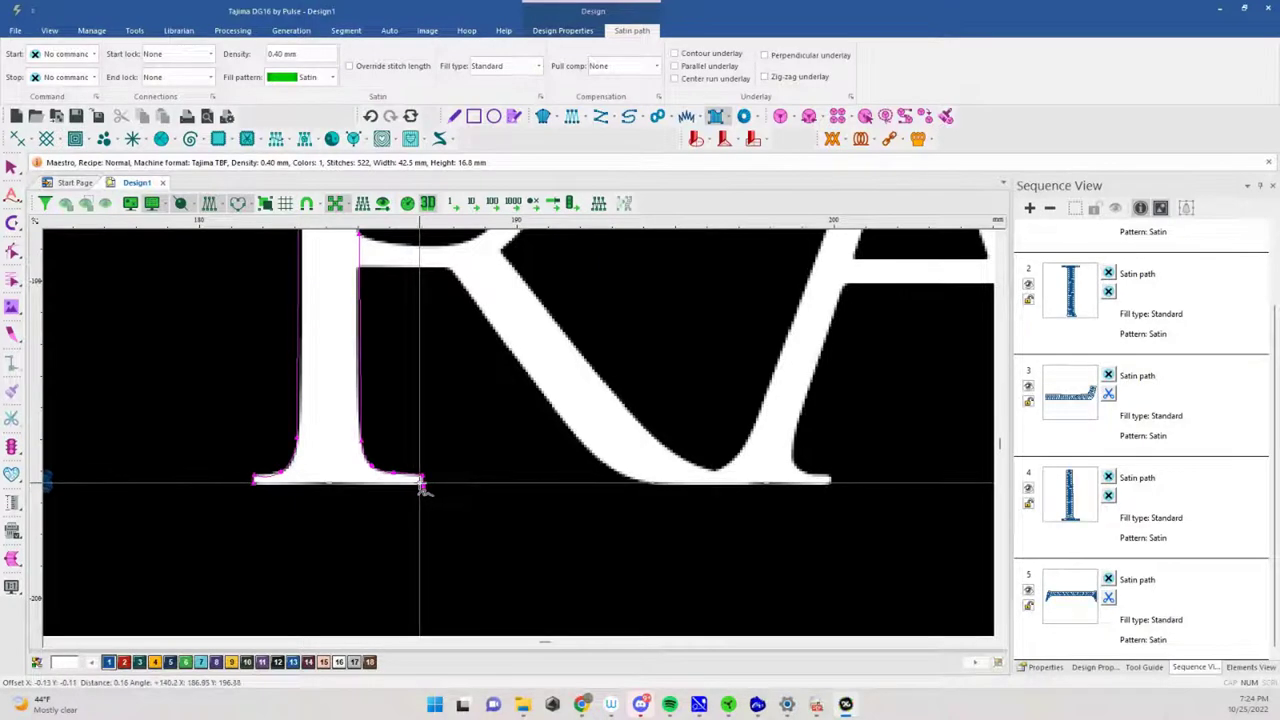
{"action": "key", "text": "Return"}
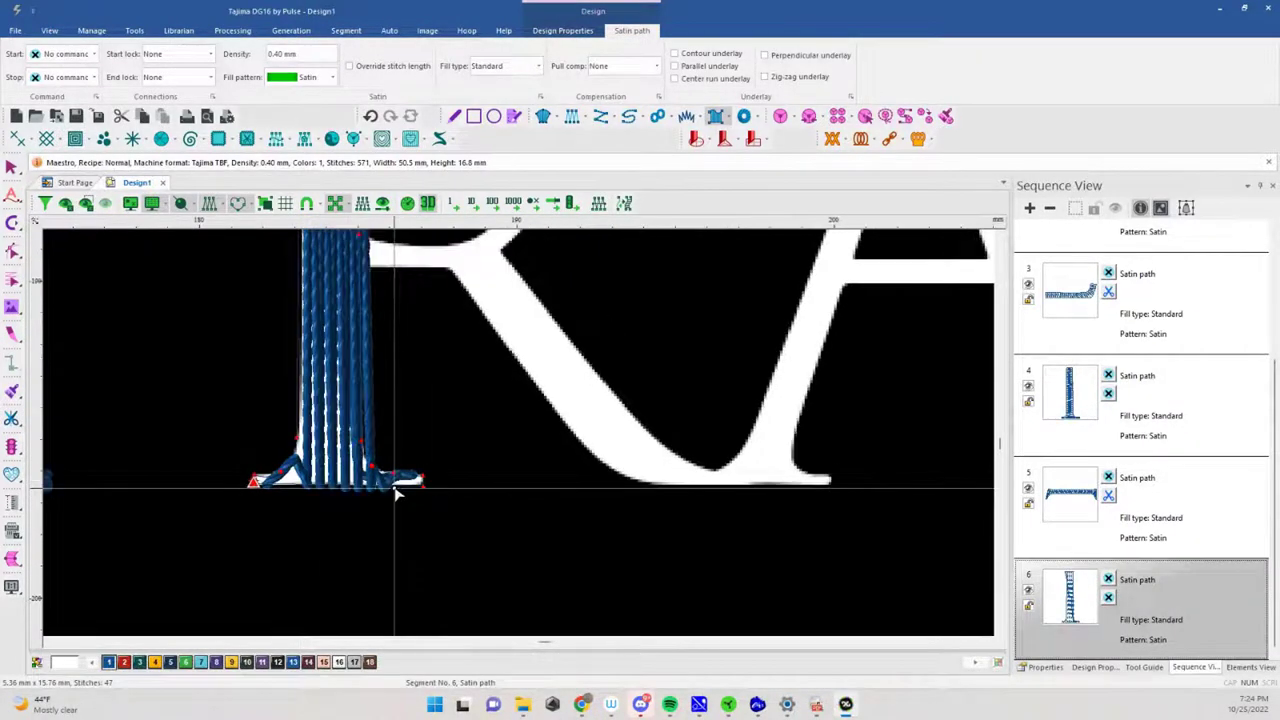
Add stitch direction lines across the foot serif and the top of the R's stem, and generate its stitches
{"action": "scroll", "coordinate": [397, 492], "scroll_direction": "down", "scroll_amount": 2}
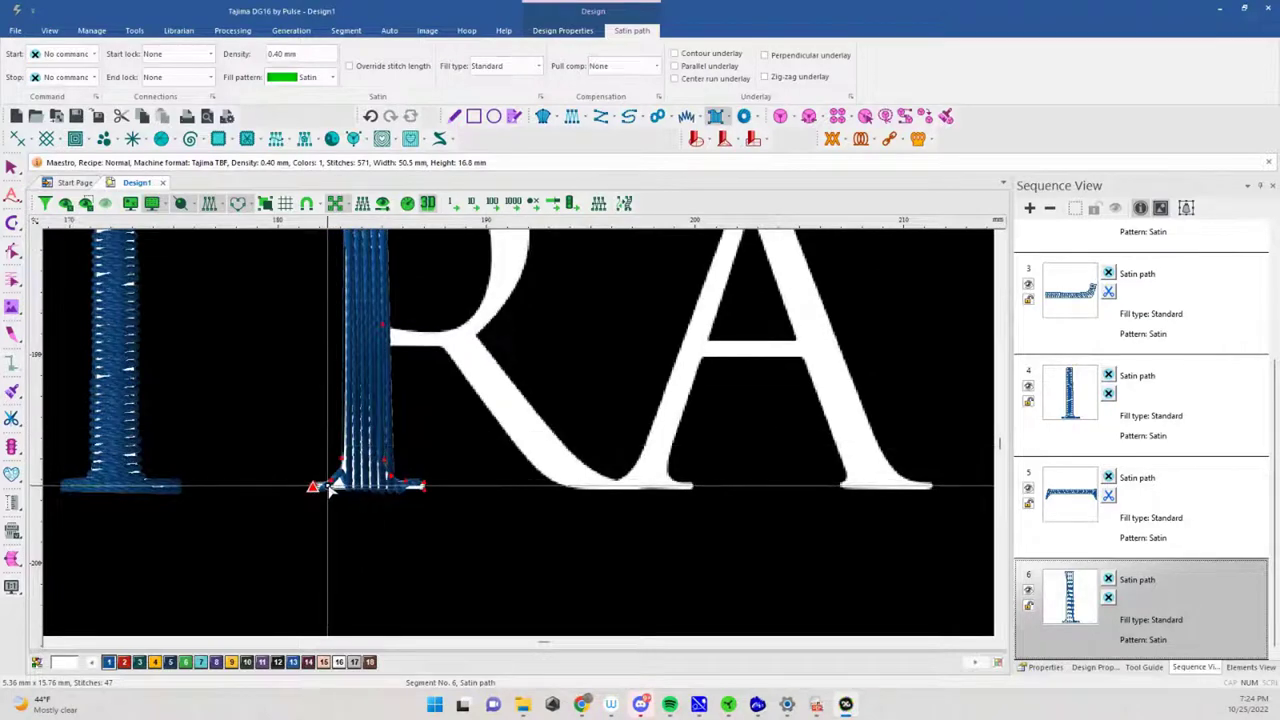
{"action": "scroll", "coordinate": [345, 440], "scroll_direction": "down", "scroll_amount": 1}
{"action": "scroll", "coordinate": [380, 434], "scroll_direction": "down", "scroll_amount": 1}
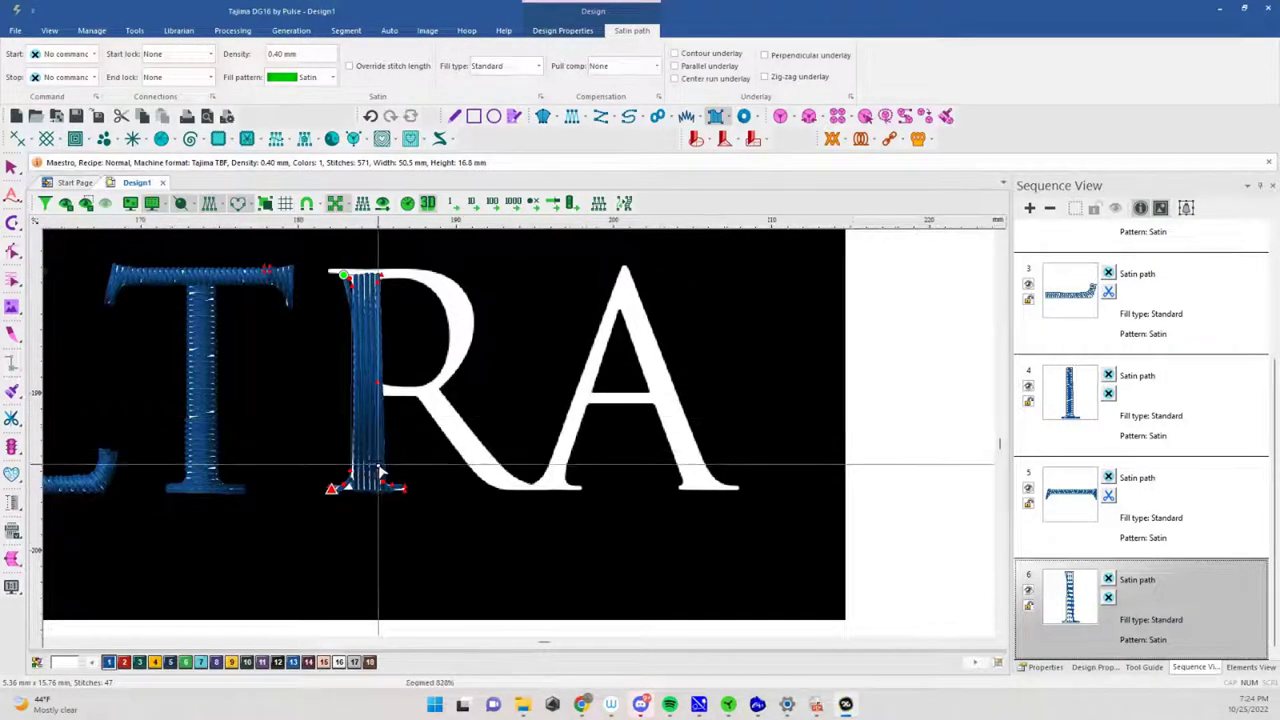
{"action": "scroll", "coordinate": [380, 470], "scroll_direction": "up", "scroll_amount": 2}
{"action": "left_click", "coordinate": [313, 497]}
{"action": "left_click", "coordinate": [390, 492]}
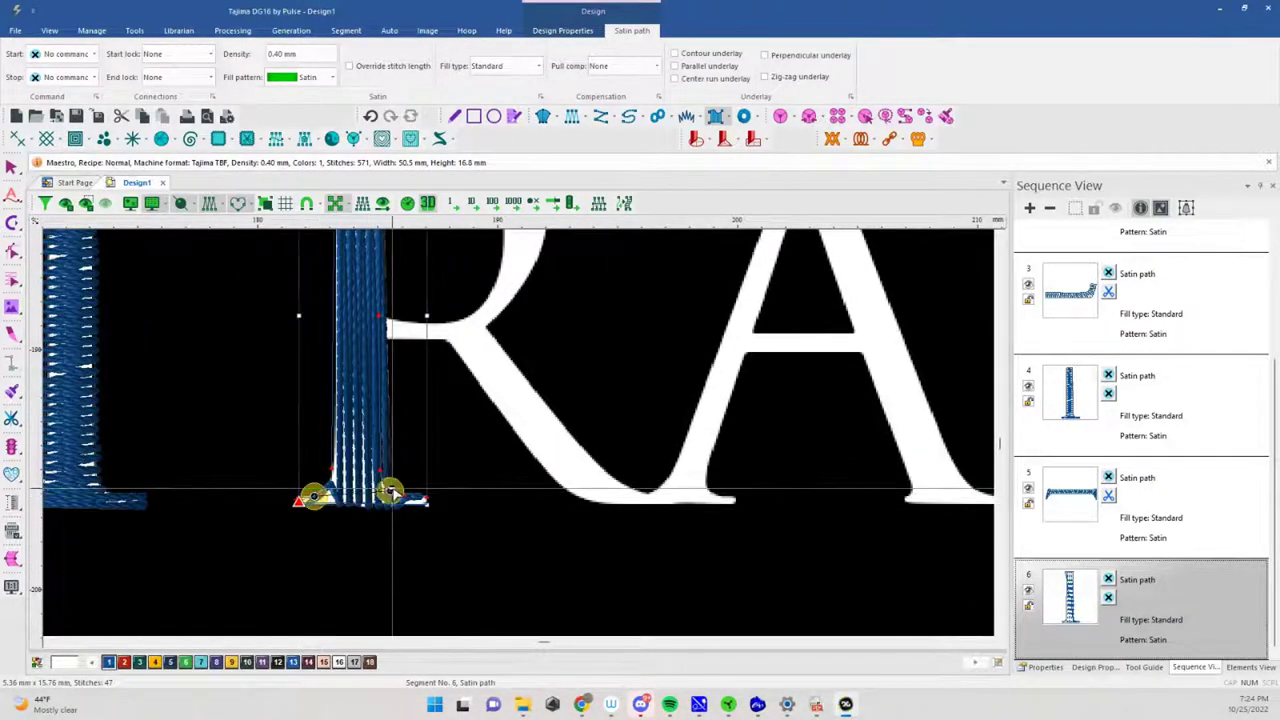
{"action": "left_click_drag", "start_coordinate": [390, 492], "coordinate": [419, 497]}
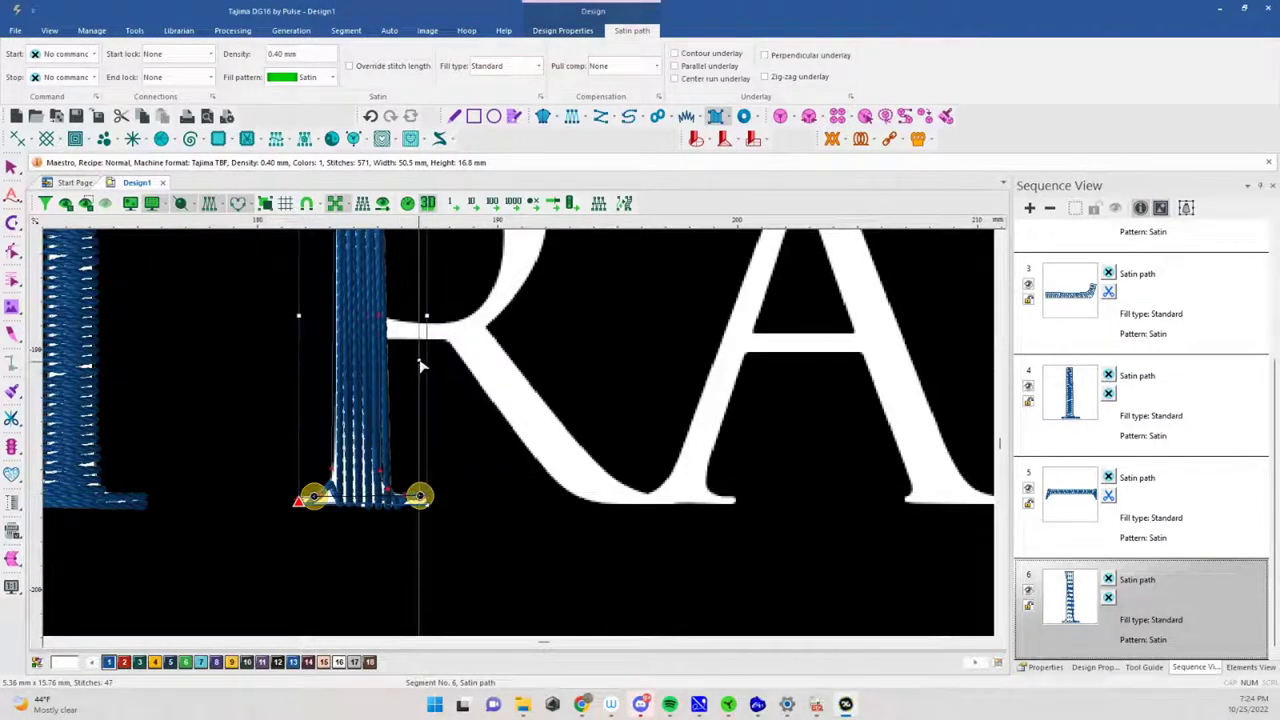
{"action": "scroll", "coordinate": [420, 366], "scroll_direction": "up", "scroll_amount": 3}
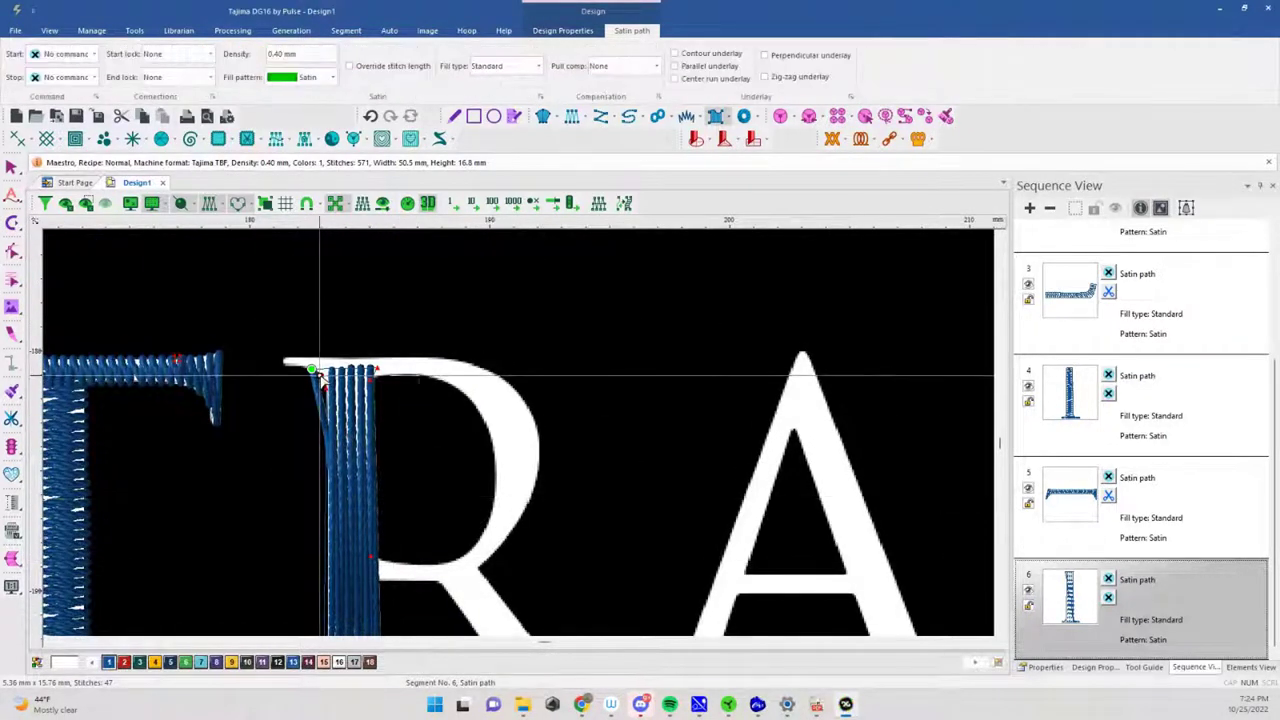
{"action": "mouse_move", "coordinate": [320, 376]}
{"action": "left_mouse_down"}
{"action": "mouse_move", "coordinate": [403, 371]}
{"action": "mouse_move", "coordinate": [400, 389]}
{"action": "mouse_move", "coordinate": [390, 382]}
{"action": "left_mouse_up"}
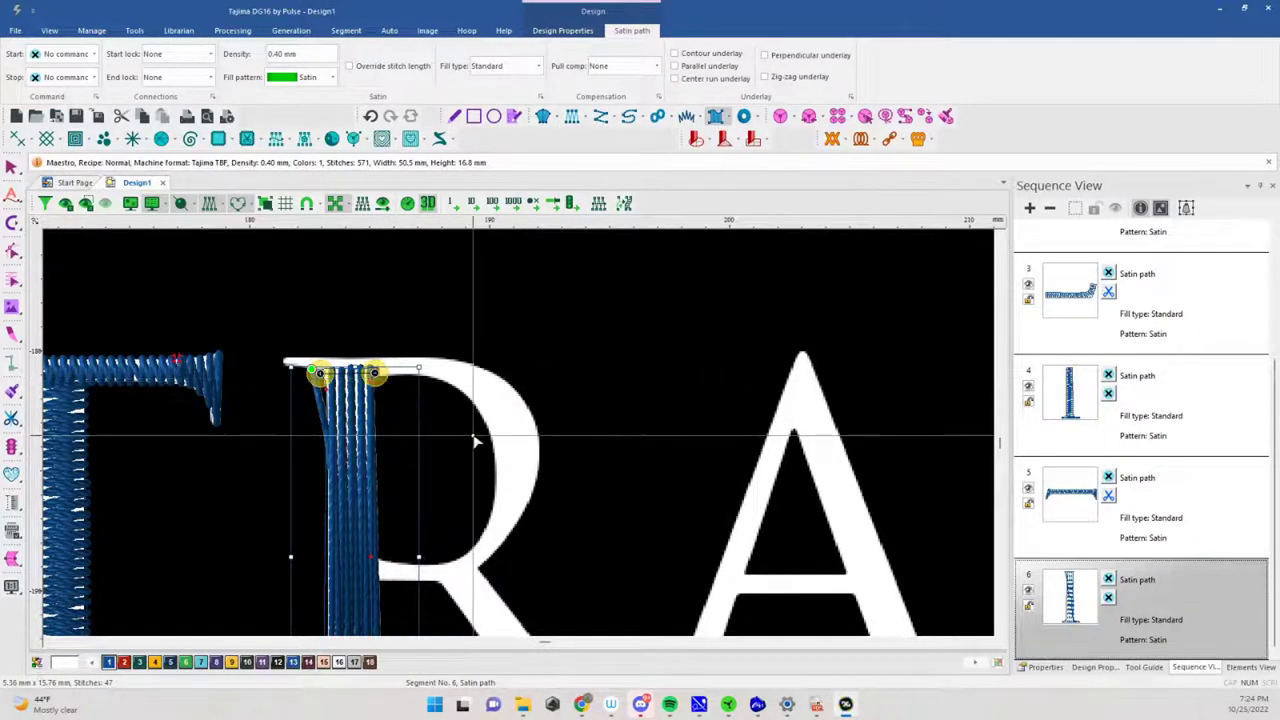
{"action": "key", "text": "g"}
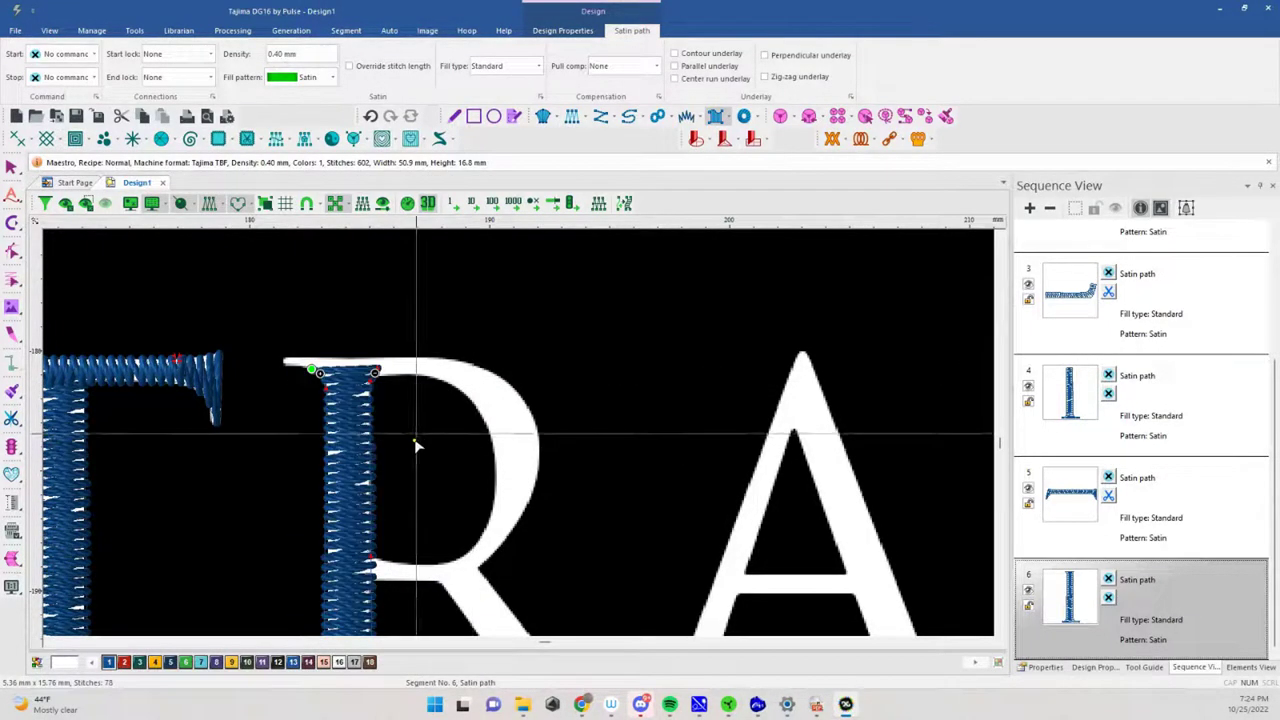
Place the R's stem segment's start point near the lower right of the stem and its end point at the upper left
{"action": "scroll", "coordinate": [401, 566], "scroll_direction": "down", "scroll_amount": 3}
{"action": "scroll", "coordinate": [381, 466], "scroll_direction": "down", "scroll_amount": 1}
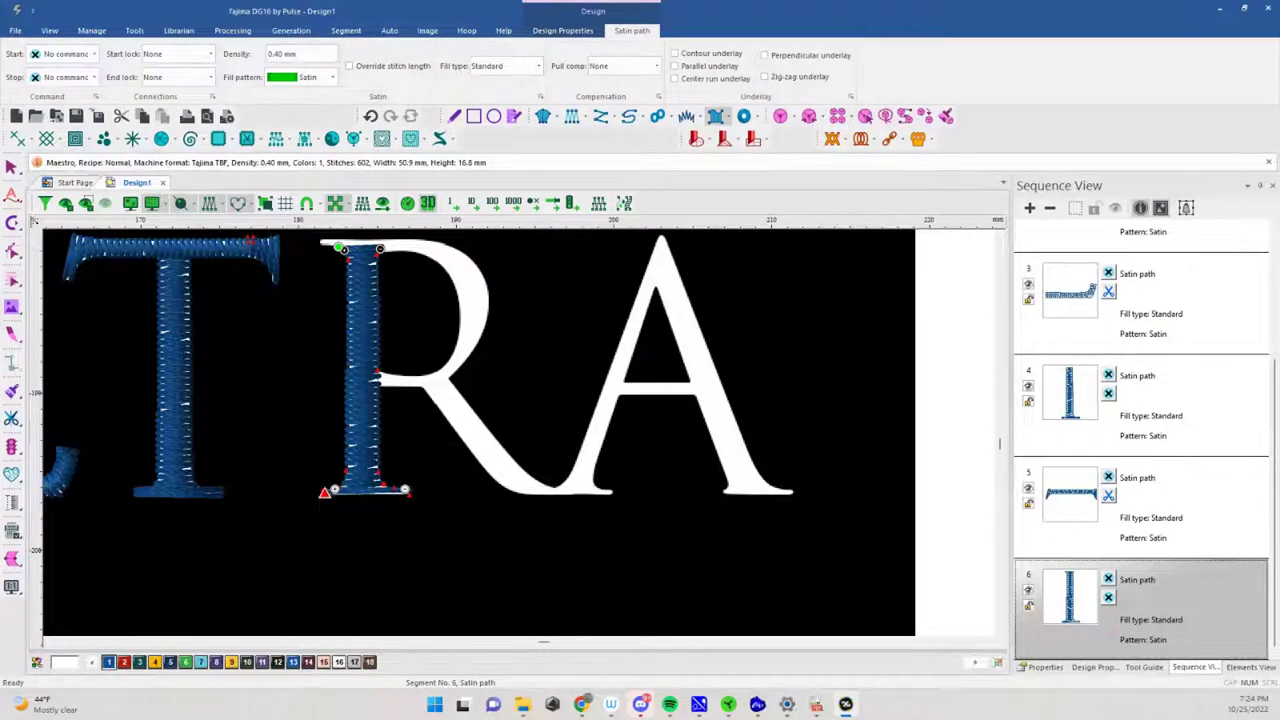
{"action": "left_click", "coordinate": [12, 170]}
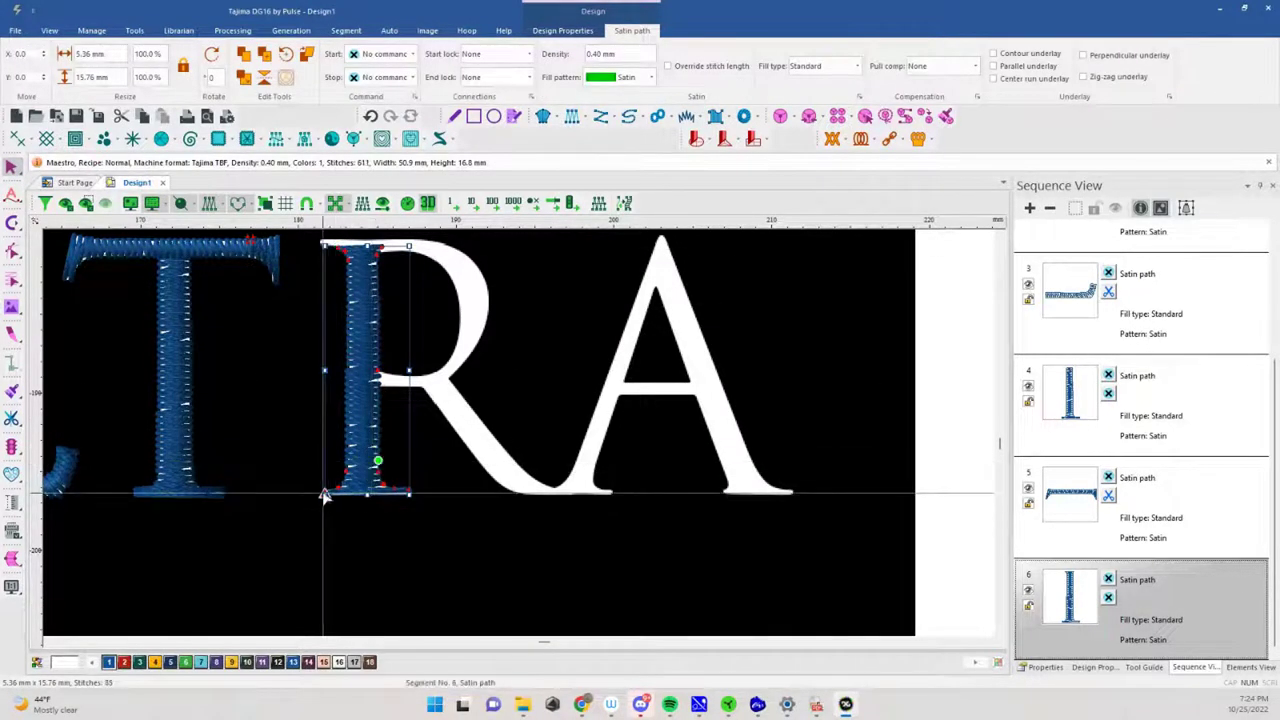
{"action": "left_click_drag", "start_coordinate": [324, 497], "coordinate": [336, 248]}
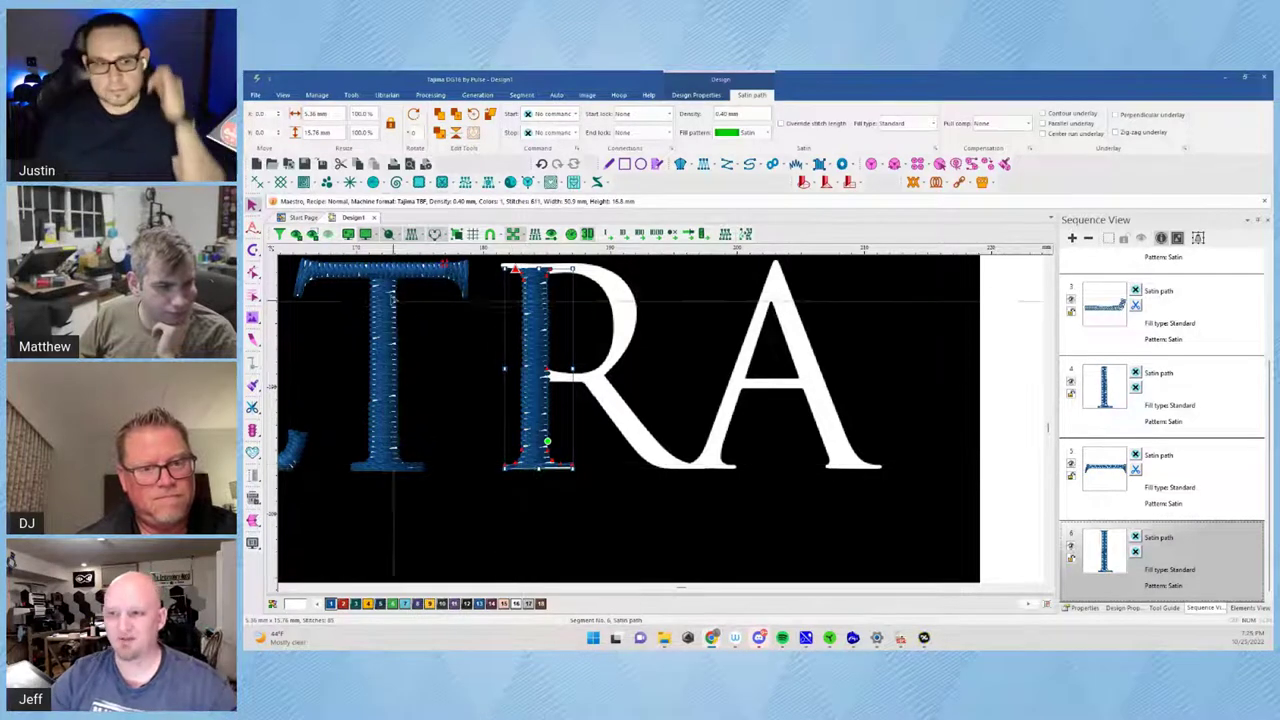
Outline the R's bowl together with its top-left serif as one satin path, from the serif around to the stem's middle
{"action": "left_click", "coordinate": [820, 164]}
{"action": "left_click", "coordinate": [500, 263]}
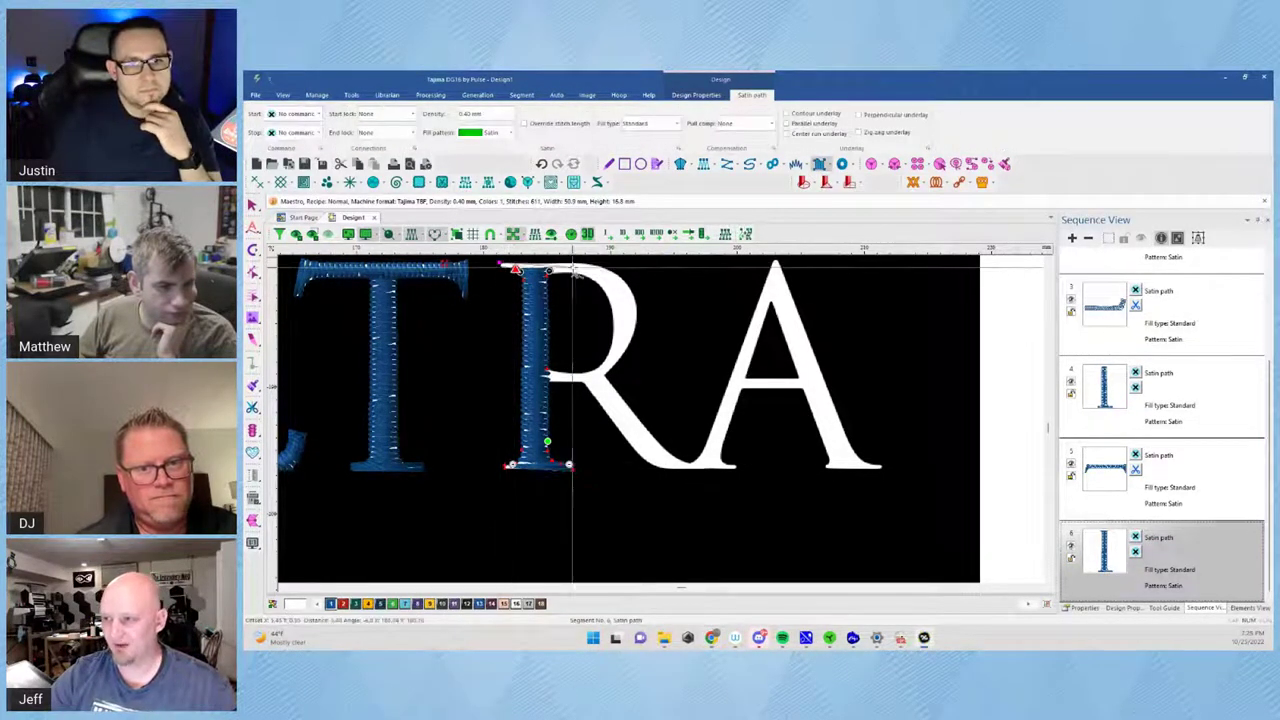
{"action": "left_click", "coordinate": [580, 264]}
{"action": "left_click", "coordinate": [617, 276]}
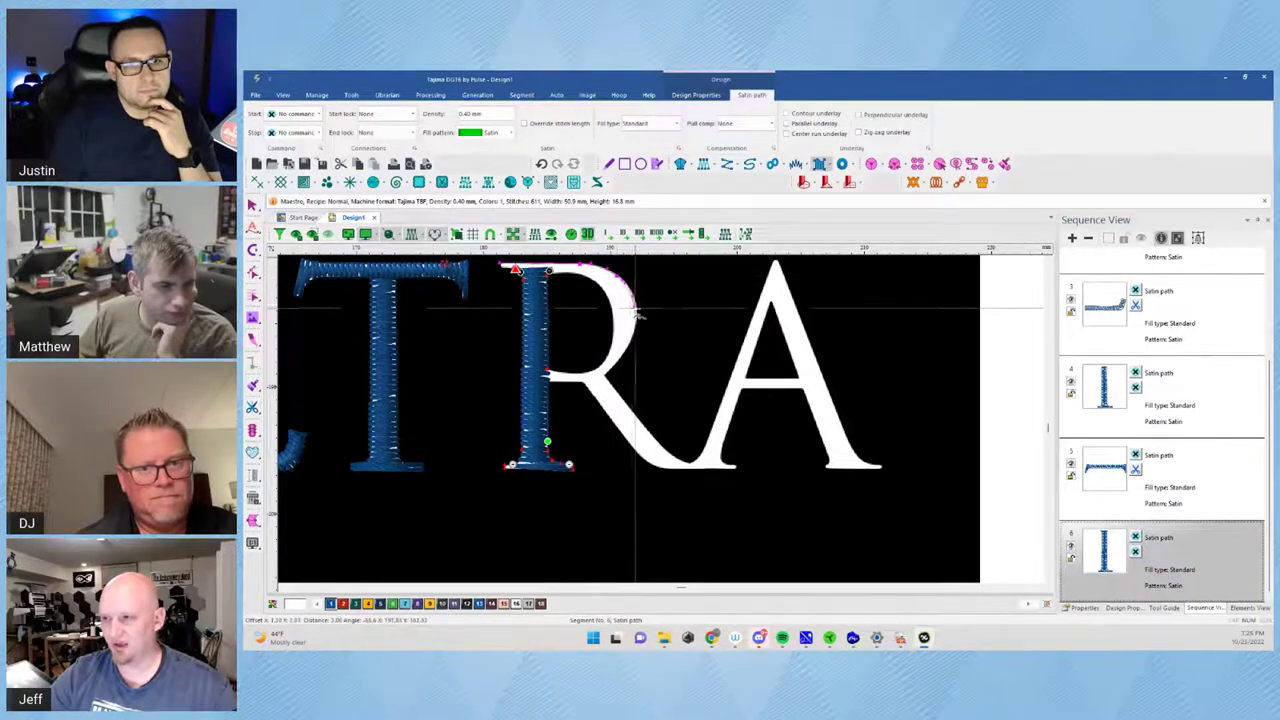
{"action": "left_click", "coordinate": [635, 311]}
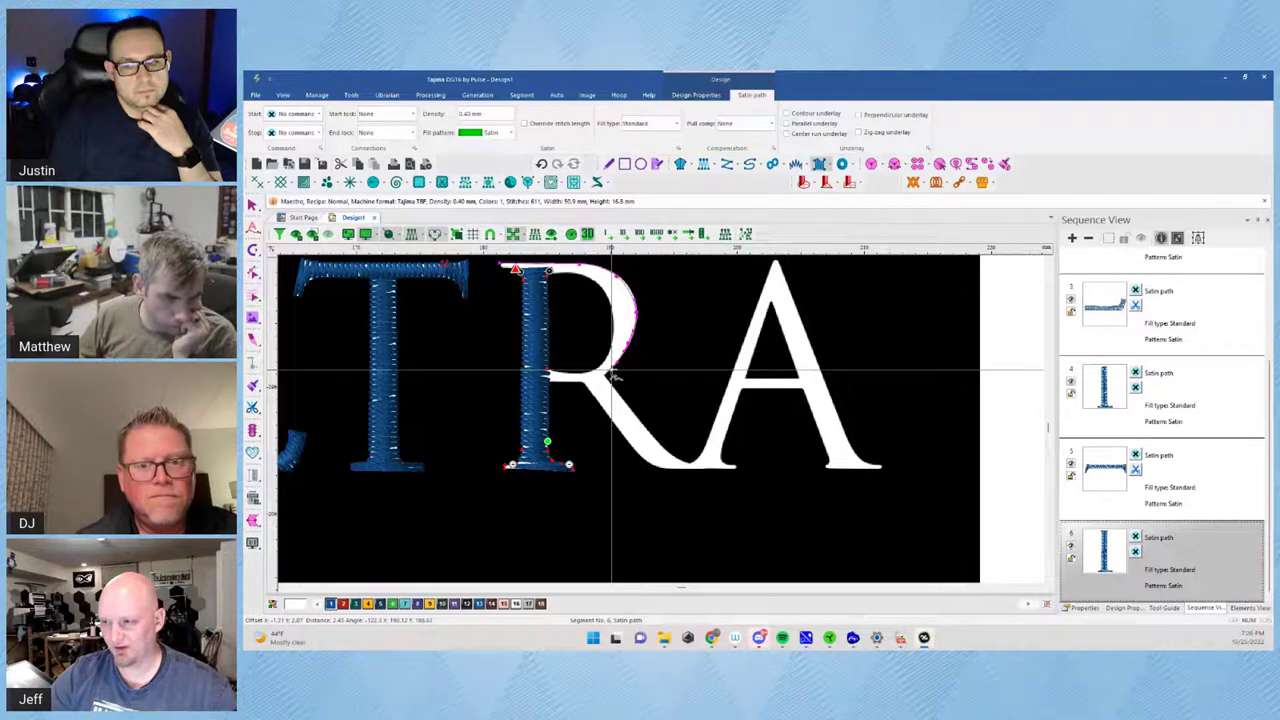
{"action": "left_click", "coordinate": [546, 366]}
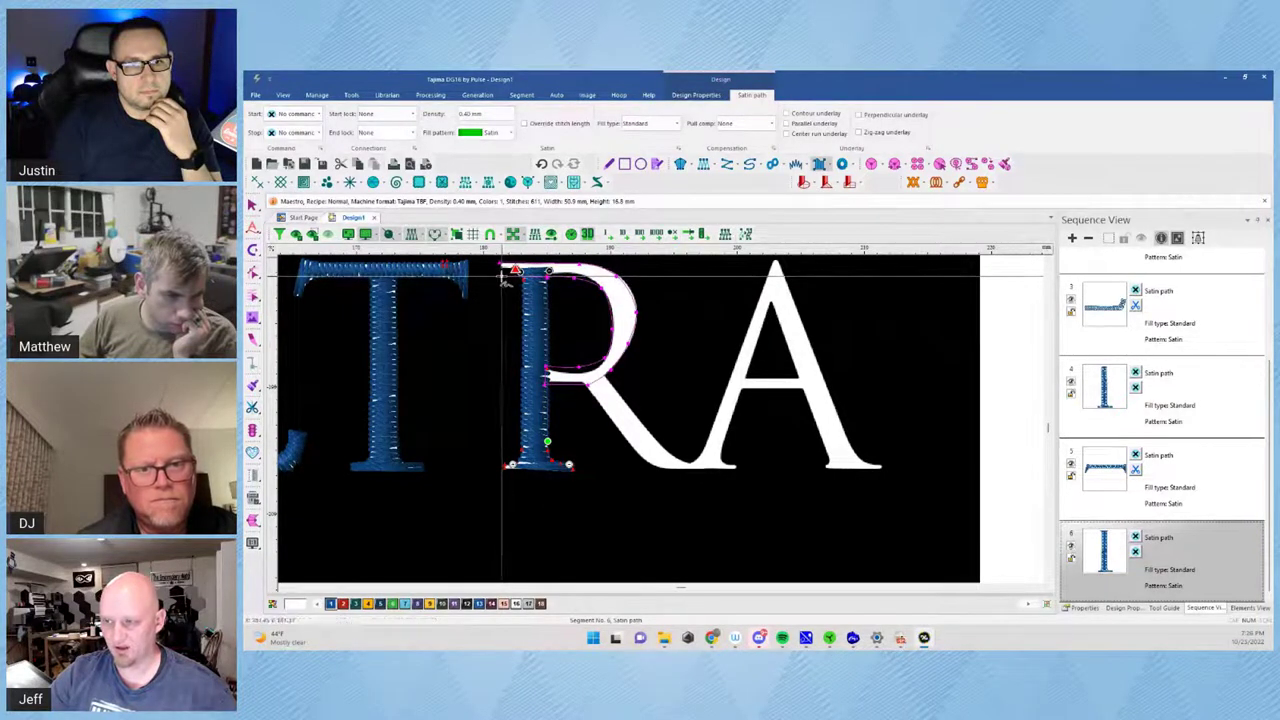
{"action": "key", "text": "Return"}
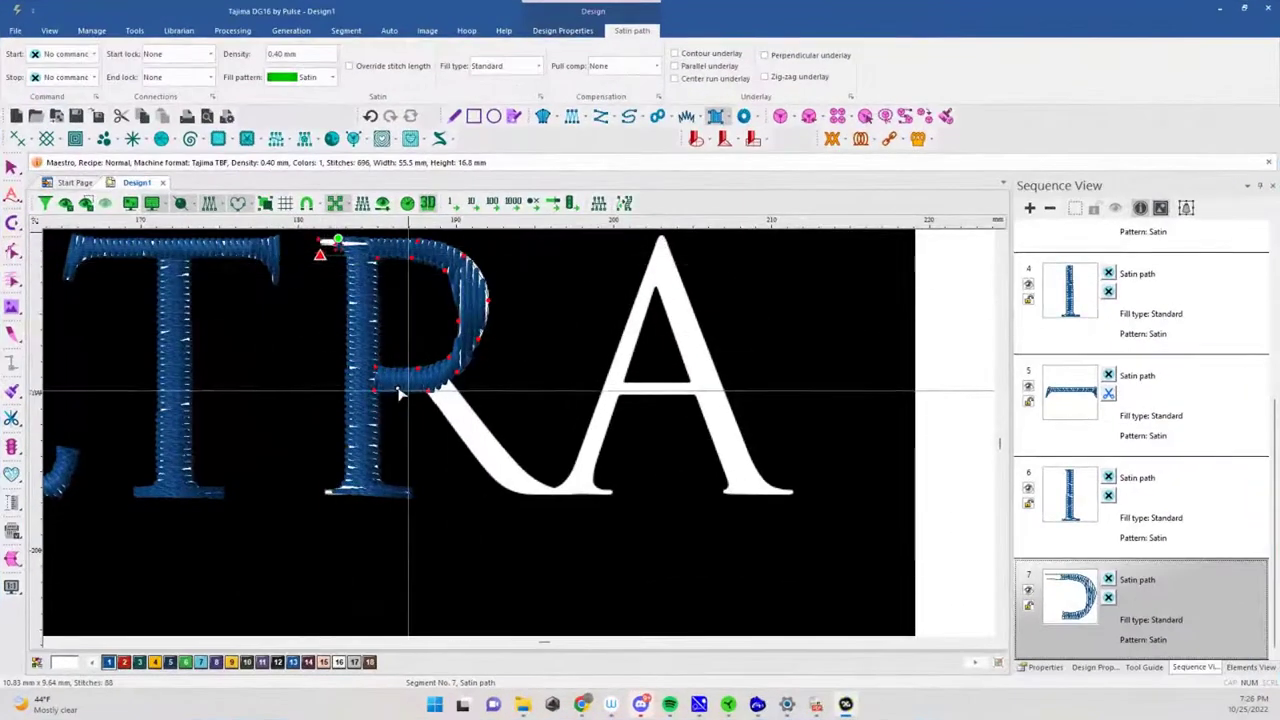
Add stitch direction lines around the R's bowl, from its lower arm to the top-left serif, and generate its stitches
{"action": "left_click", "coordinate": [384, 372]}
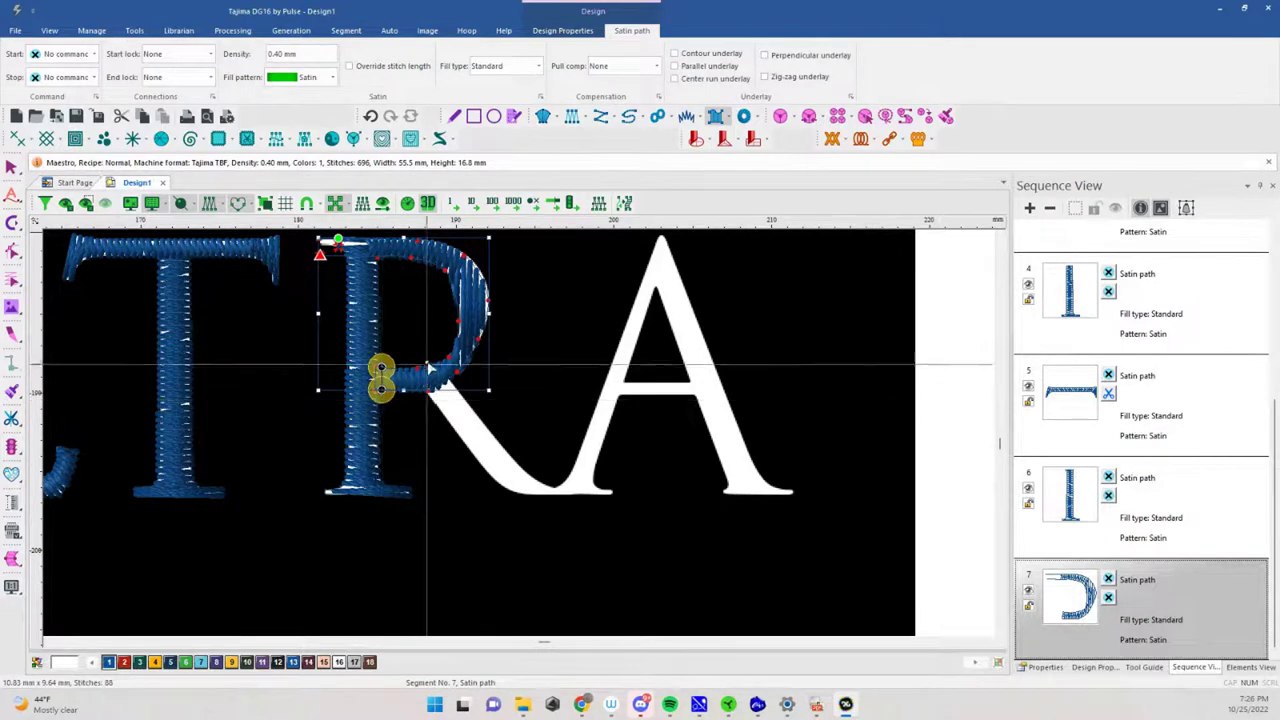
{"action": "left_click_drag", "start_coordinate": [427, 360], "coordinate": [456, 380]}
{"action": "left_click", "coordinate": [458, 315]}
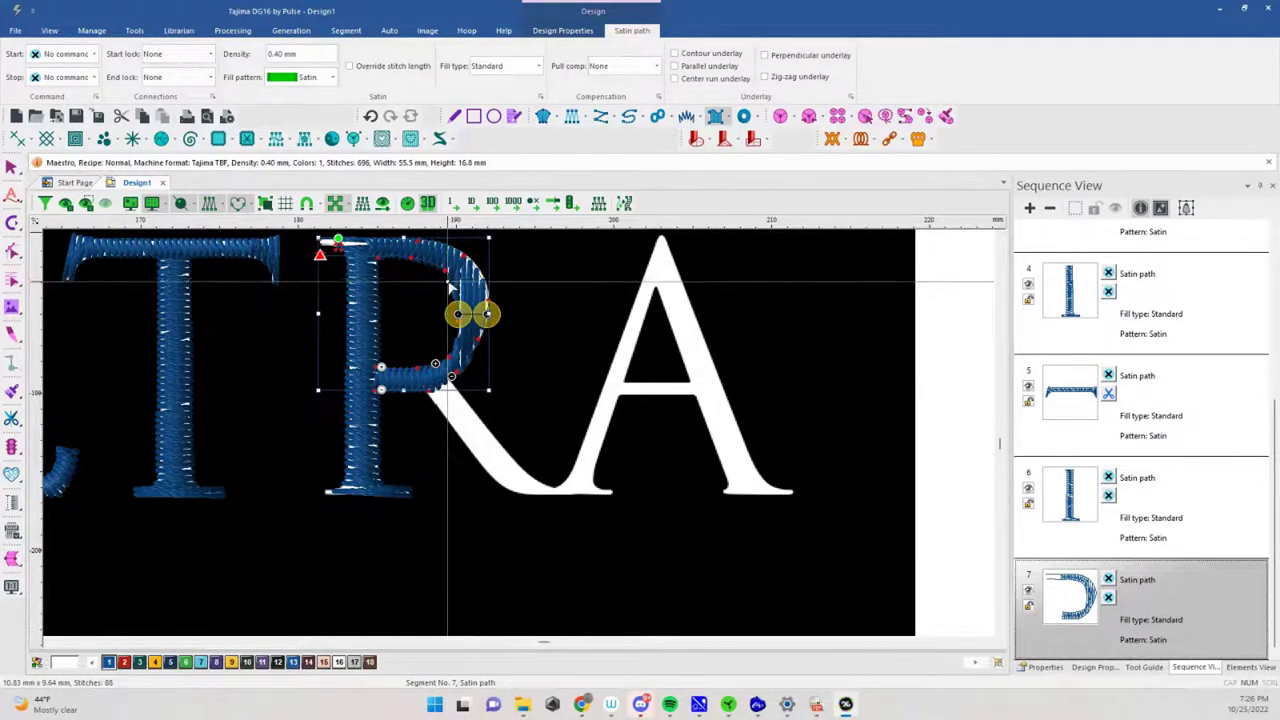
{"action": "left_click", "coordinate": [460, 270]}
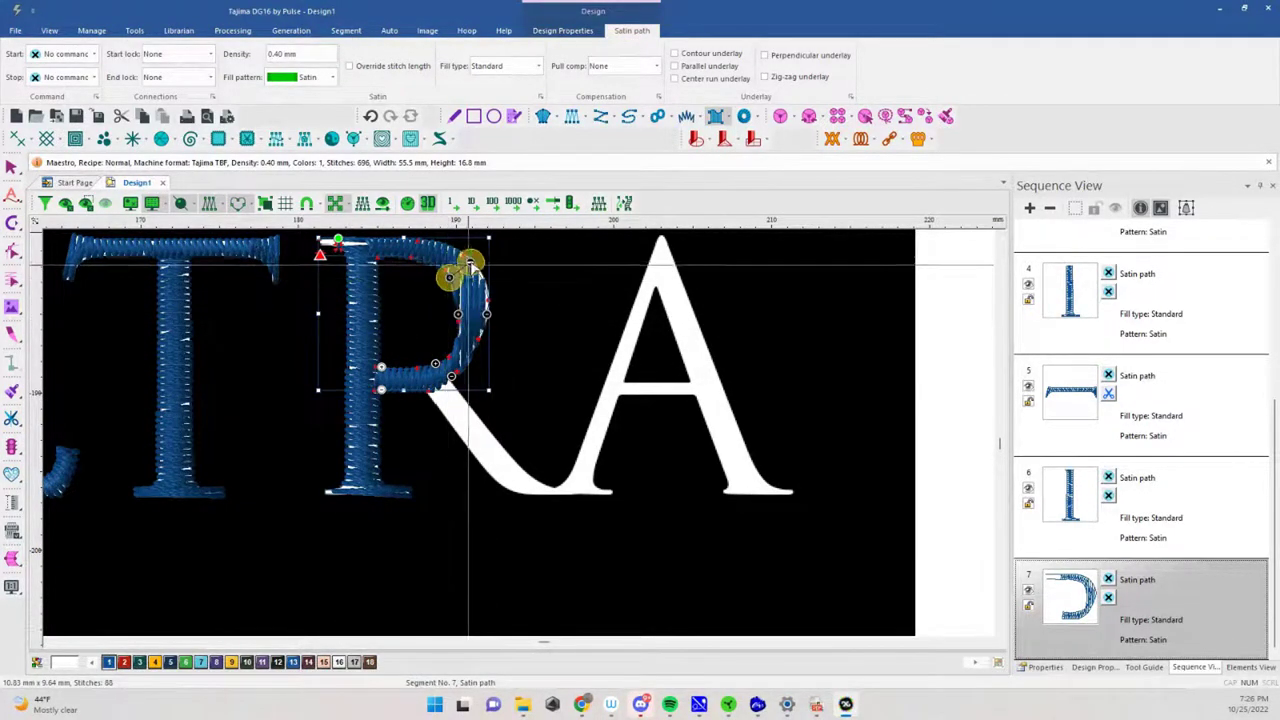
{"action": "left_click", "coordinate": [391, 250]}
{"action": "left_click", "coordinate": [326, 242]}
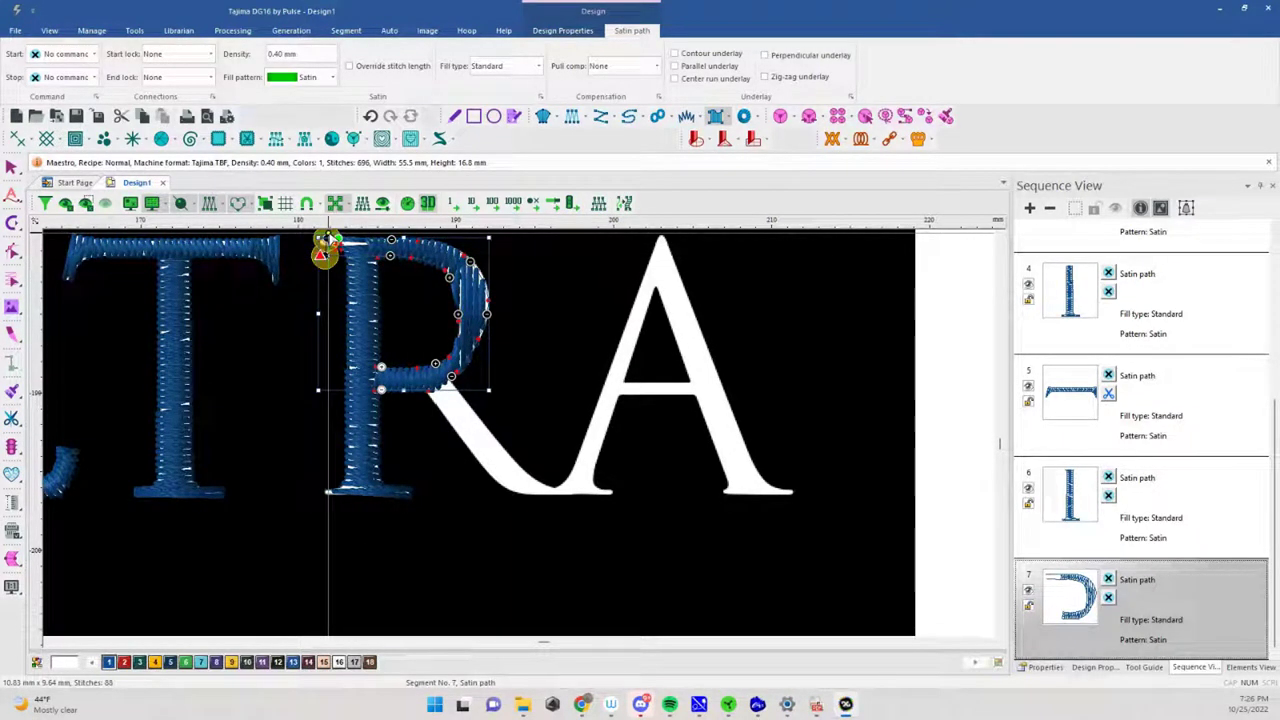
{"action": "key", "text": "g"}
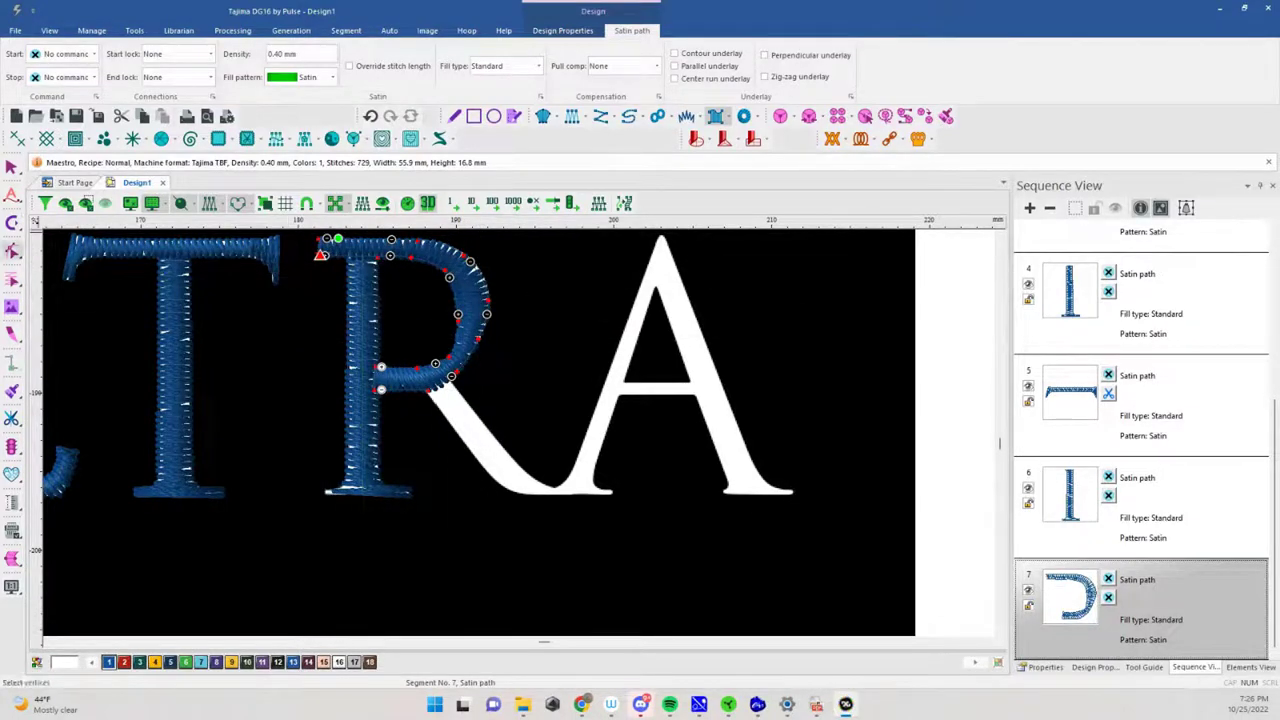
{"action": "left_click", "coordinate": [451, 381]}
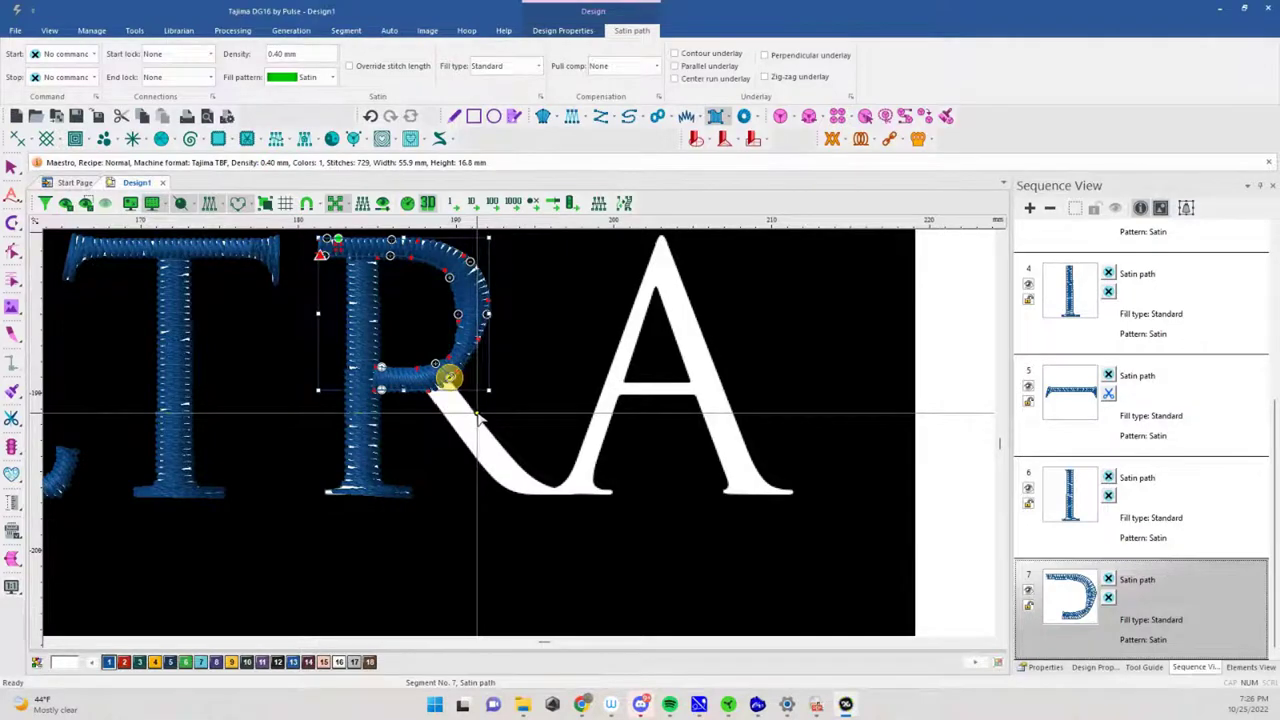
{"action": "left_click", "coordinate": [12, 168]}
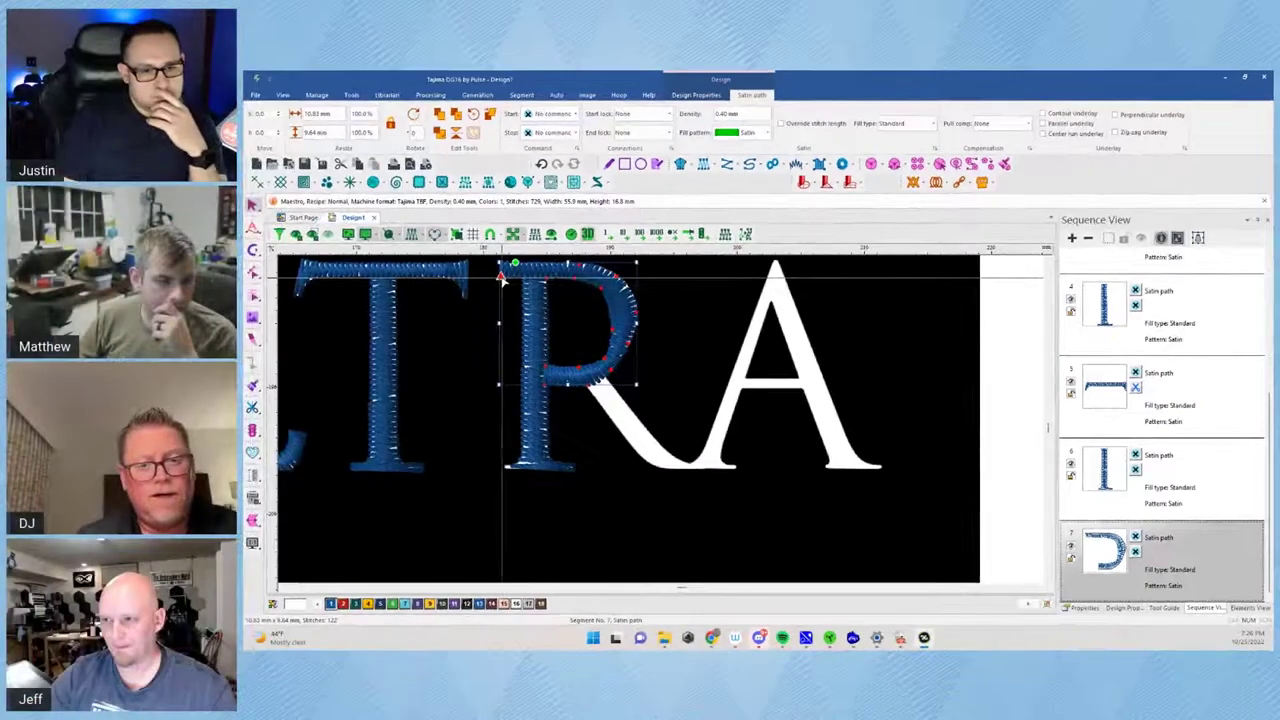
Move the R bowl's end point to where the diagonal leg begins and its start point onto the top of the stem
{"action": "mouse_move", "coordinate": [501, 277]}
{"action": "left_mouse_down"}
{"action": "mouse_move", "coordinate": [578, 324]}
{"action": "mouse_move", "coordinate": [606, 403]}
{"action": "mouse_move", "coordinate": [600, 385]}
{"action": "left_mouse_up"}
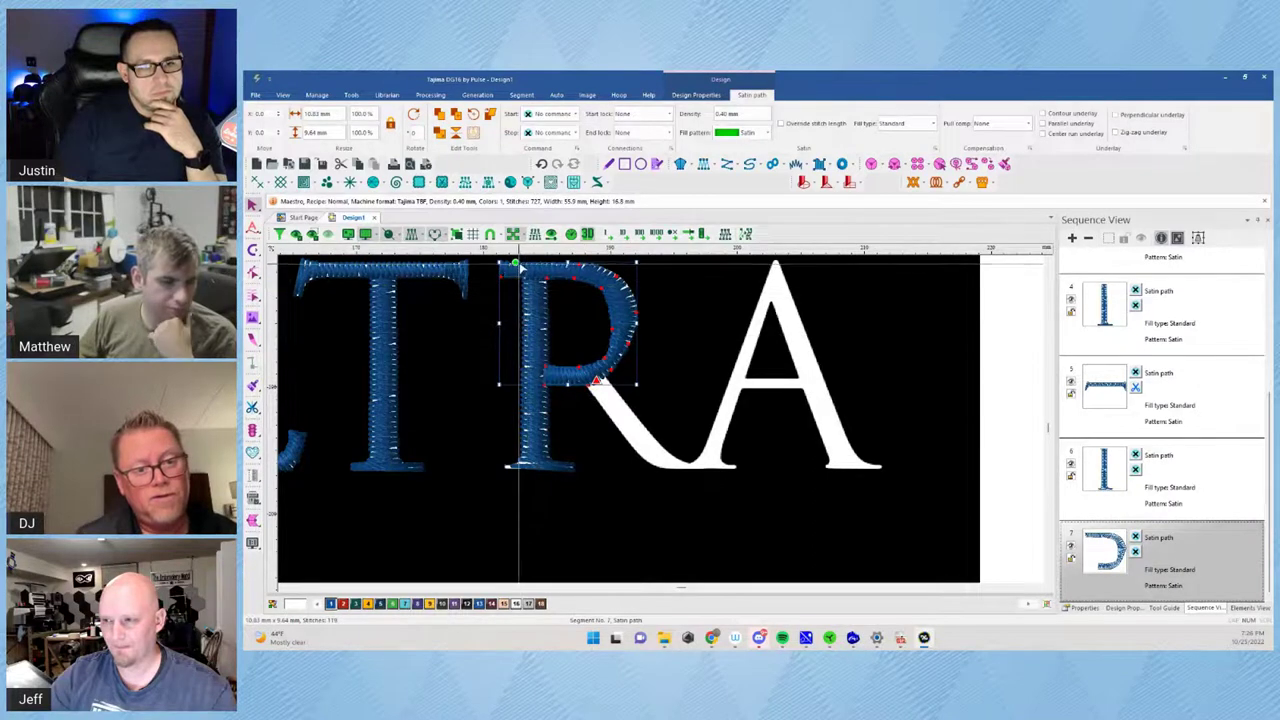
{"action": "left_click_drag", "start_coordinate": [519, 265], "coordinate": [534, 280]}
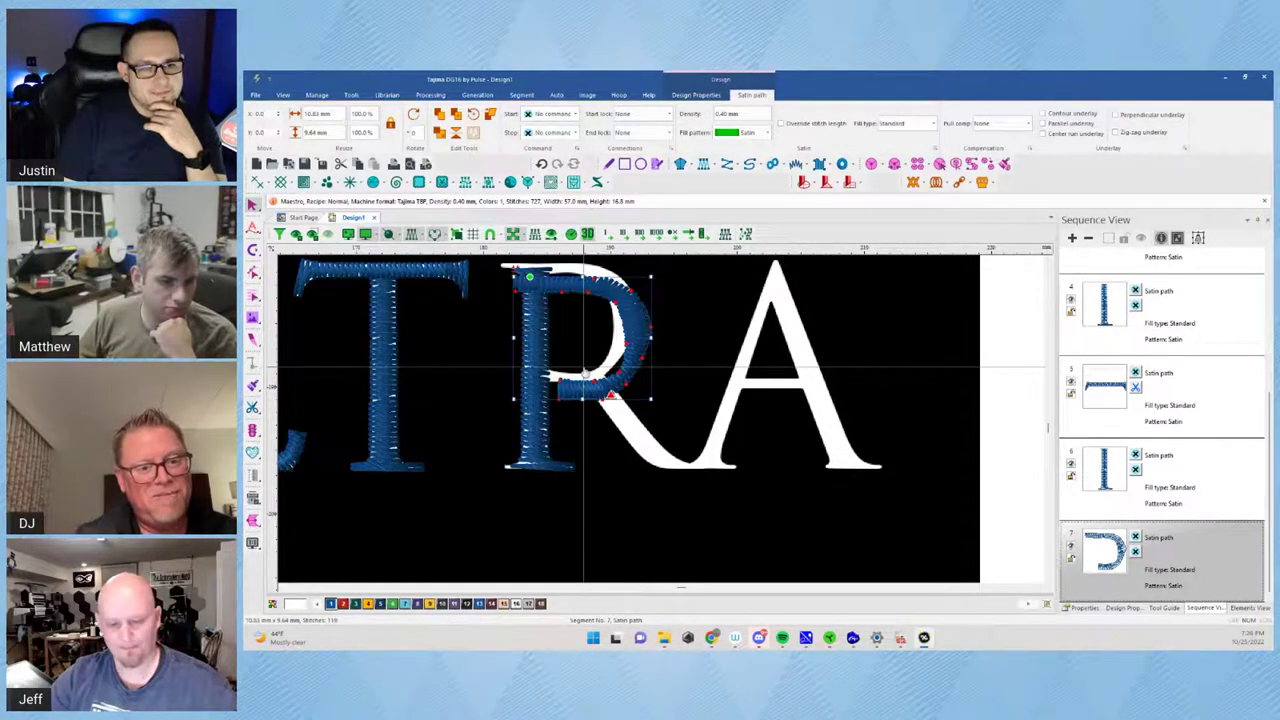
{"action": "key", "text": "ctrl+z"}
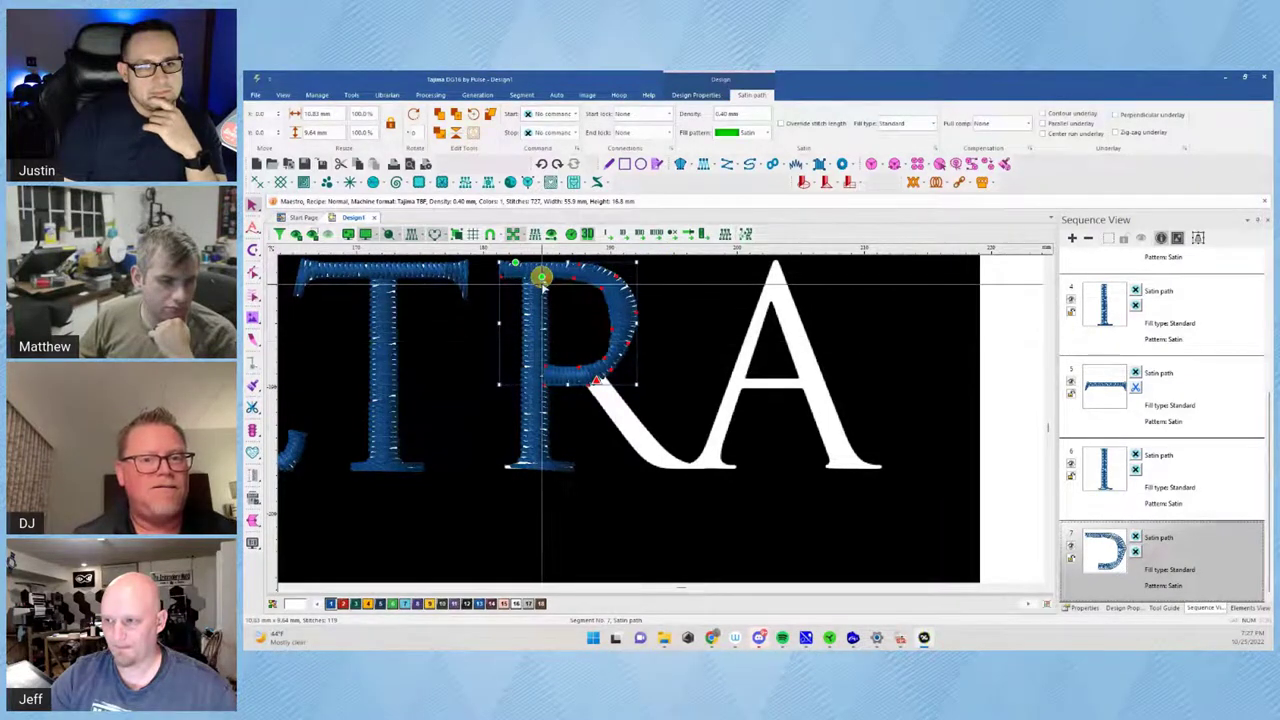
{"action": "key", "text": "Escape"}
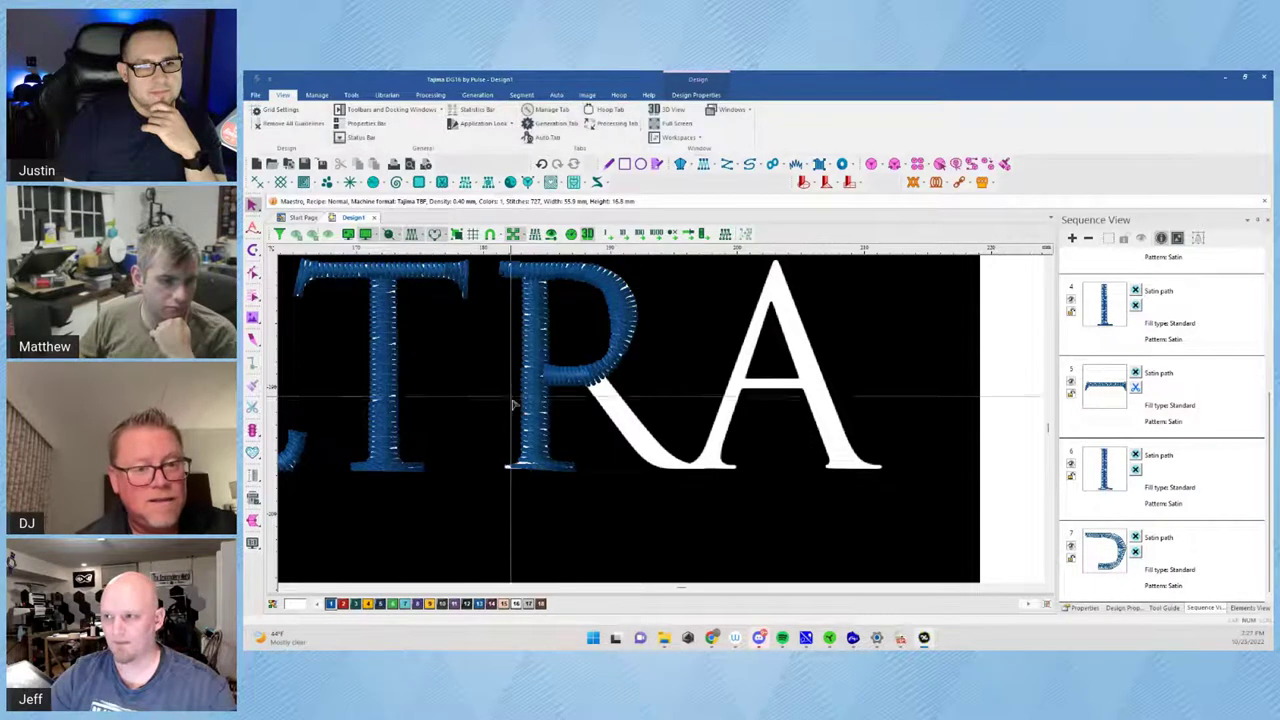
Set the start lock of the R's stem segment to Basic
{"action": "left_click", "coordinate": [546, 441]}
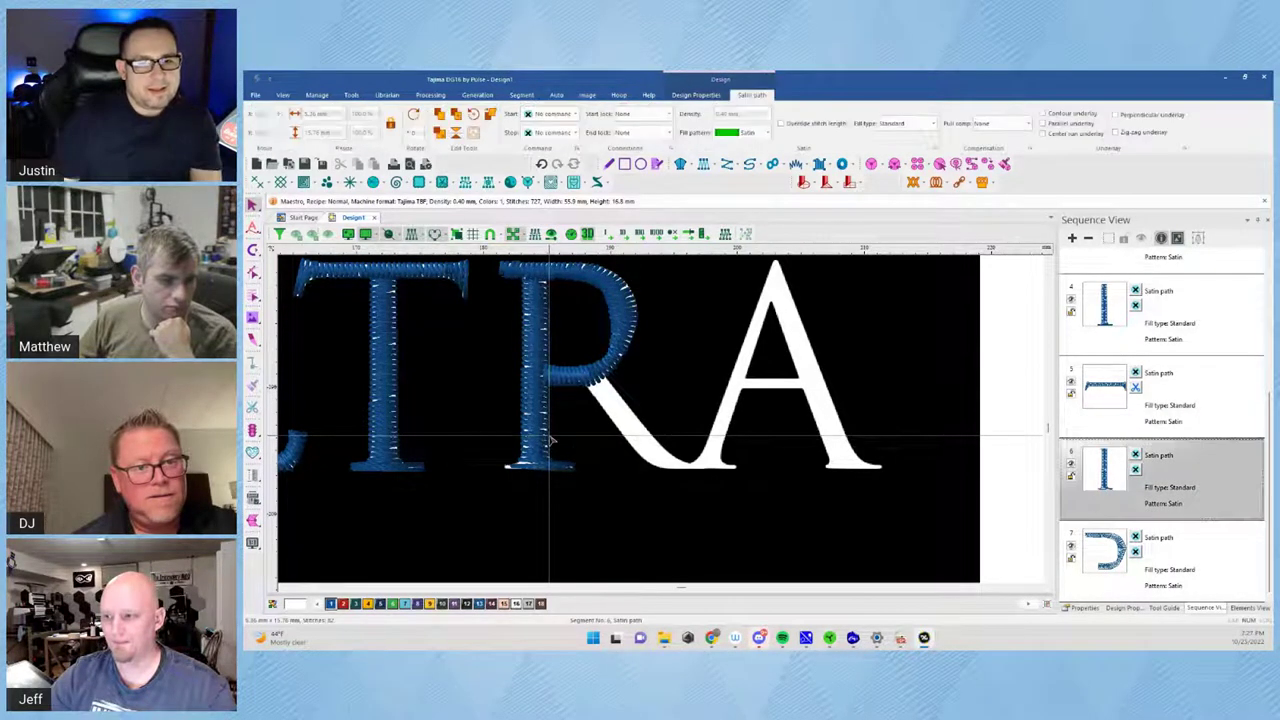
{"action": "left_click", "coordinate": [573, 115]}
{"action": "left_click", "coordinate": [574, 116]}
{"action": "left_click", "coordinate": [666, 113]}
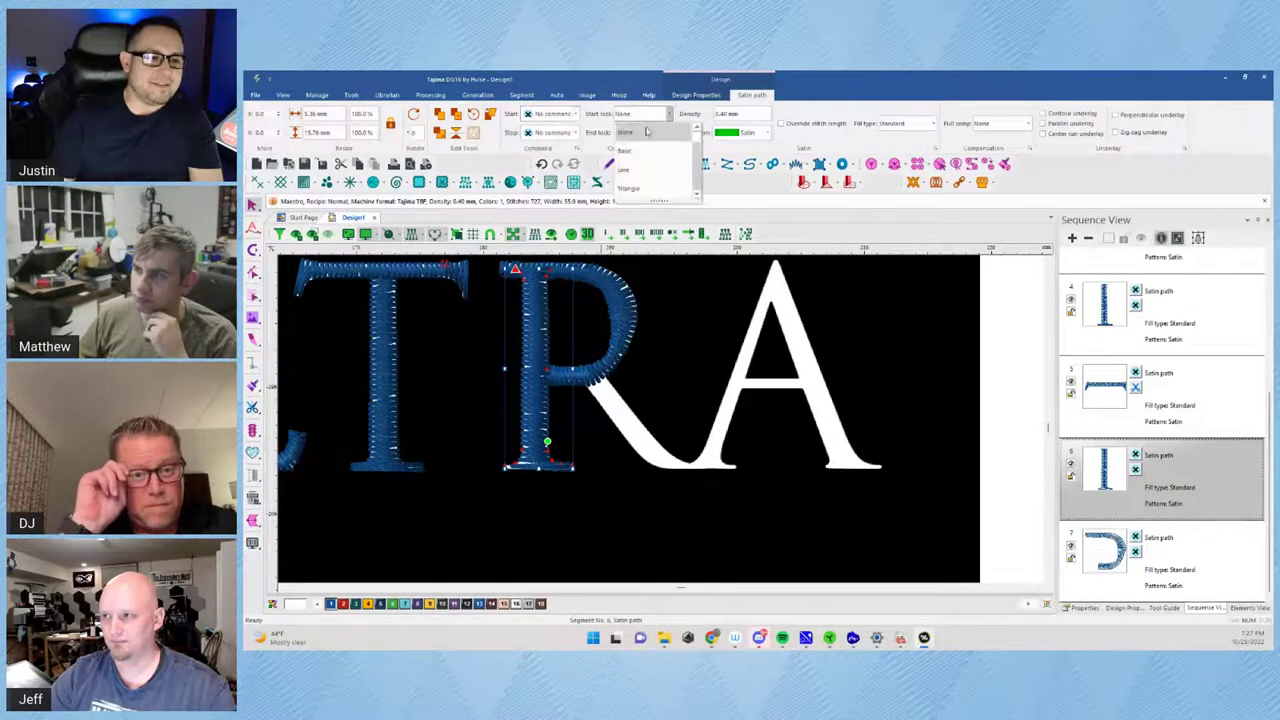
{"action": "left_click", "coordinate": [640, 150]}
{"action": "left_click", "coordinate": [684, 415]}
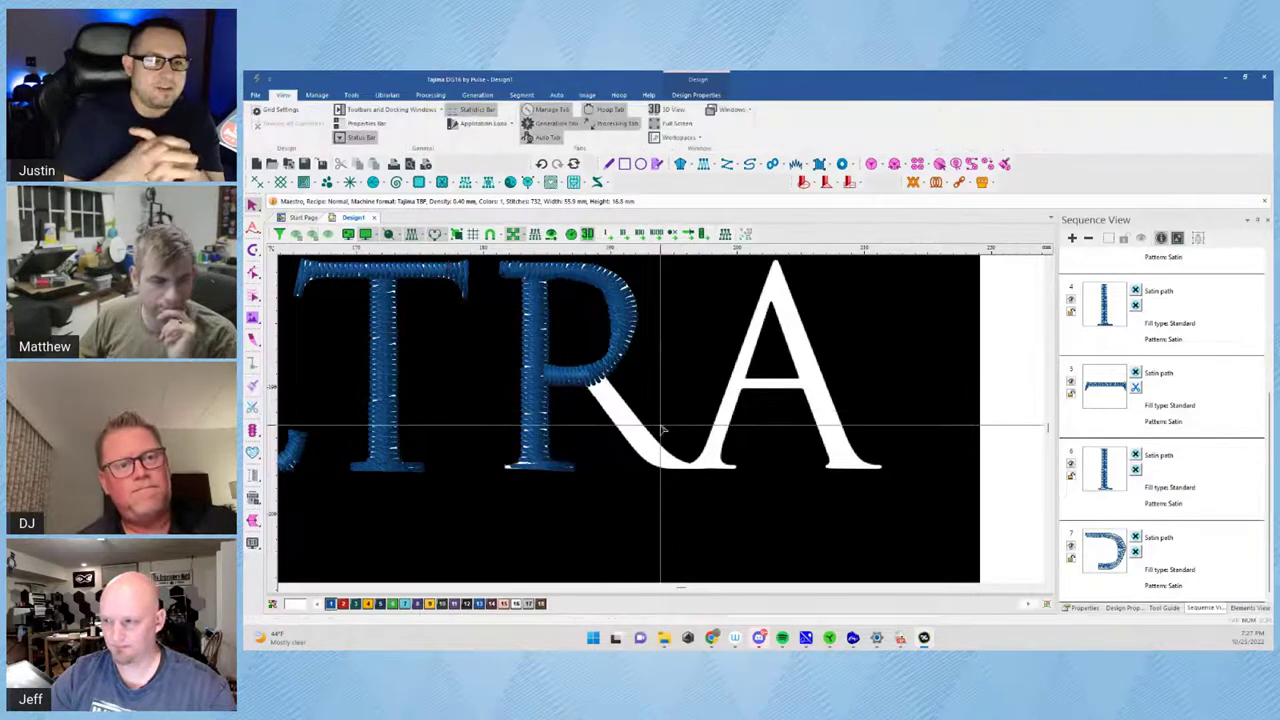
{"action": "scroll", "coordinate": [626, 392], "scroll_direction": "up", "scroll_amount": 2}
{"action": "left_click", "coordinate": [604, 372]}
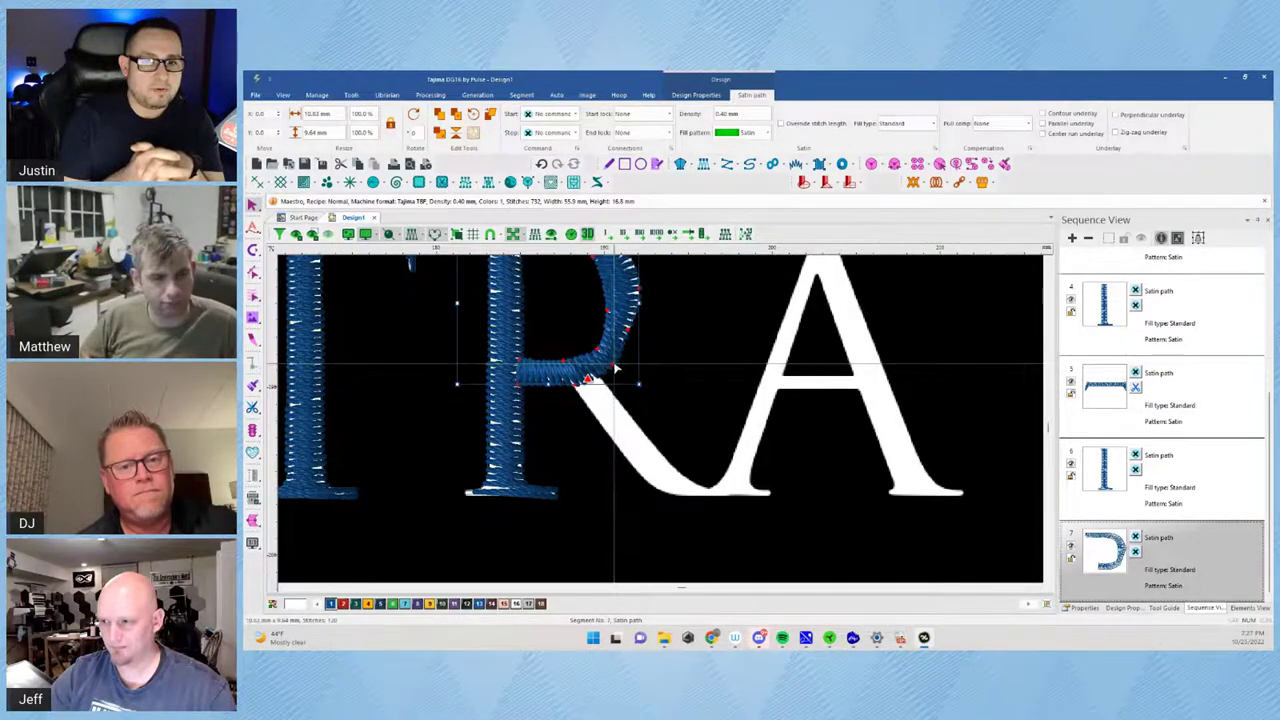
{"action": "left_click_drag", "start_coordinate": [614, 362], "coordinate": [620, 355]}
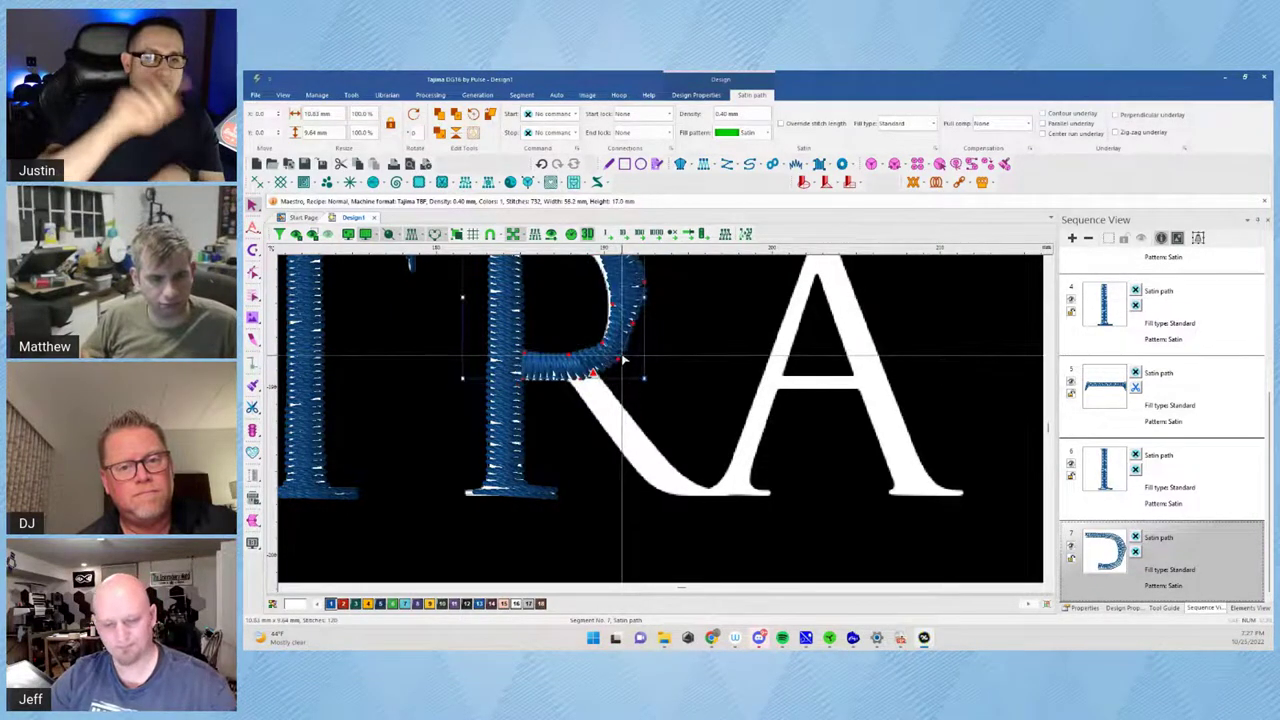
{"action": "key", "text": "ctrl+z"}
{"action": "left_click", "coordinate": [253, 275]}
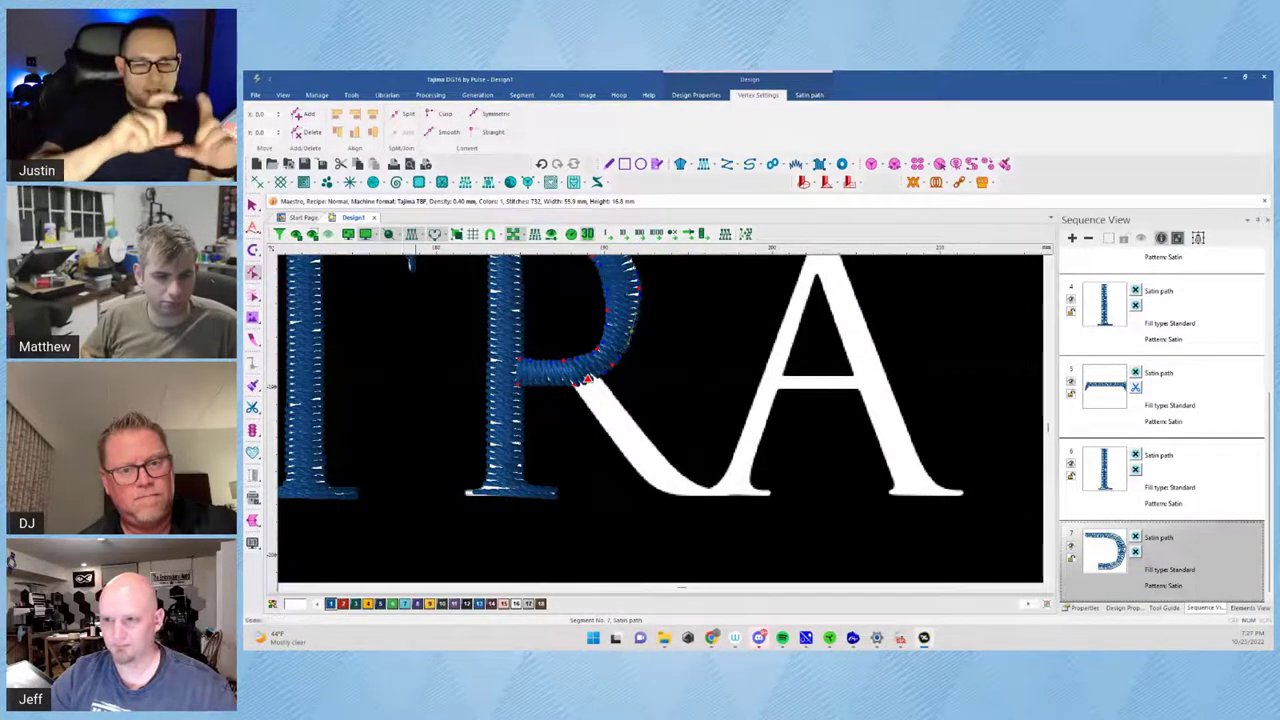
{"action": "left_click", "coordinate": [252, 205]}
{"action": "left_click", "coordinate": [706, 491]}
Examine the stitched ULTR lettering and the junction where the R's diagonal leg runs into the foot of the A
{"action": "scroll", "coordinate": [676, 450], "scroll_direction": "down", "scroll_amount": 2}
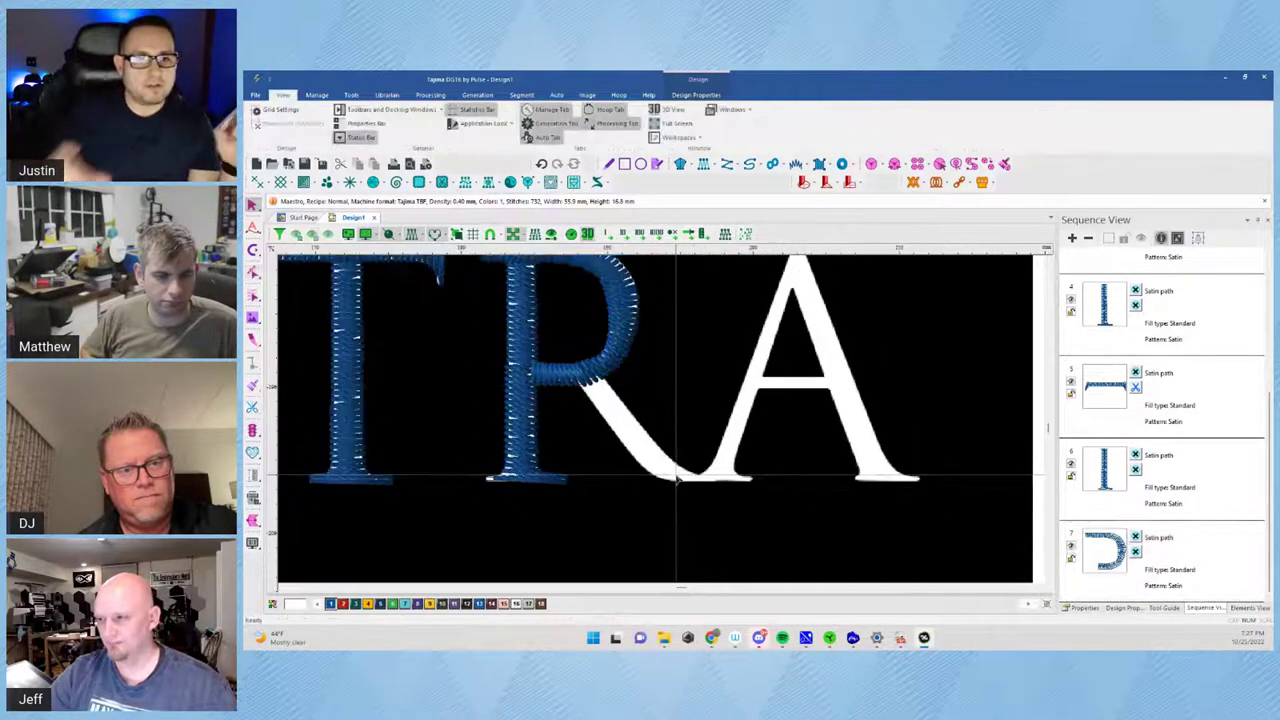
{"action": "scroll", "coordinate": [678, 470], "scroll_direction": "down", "scroll_amount": 1}
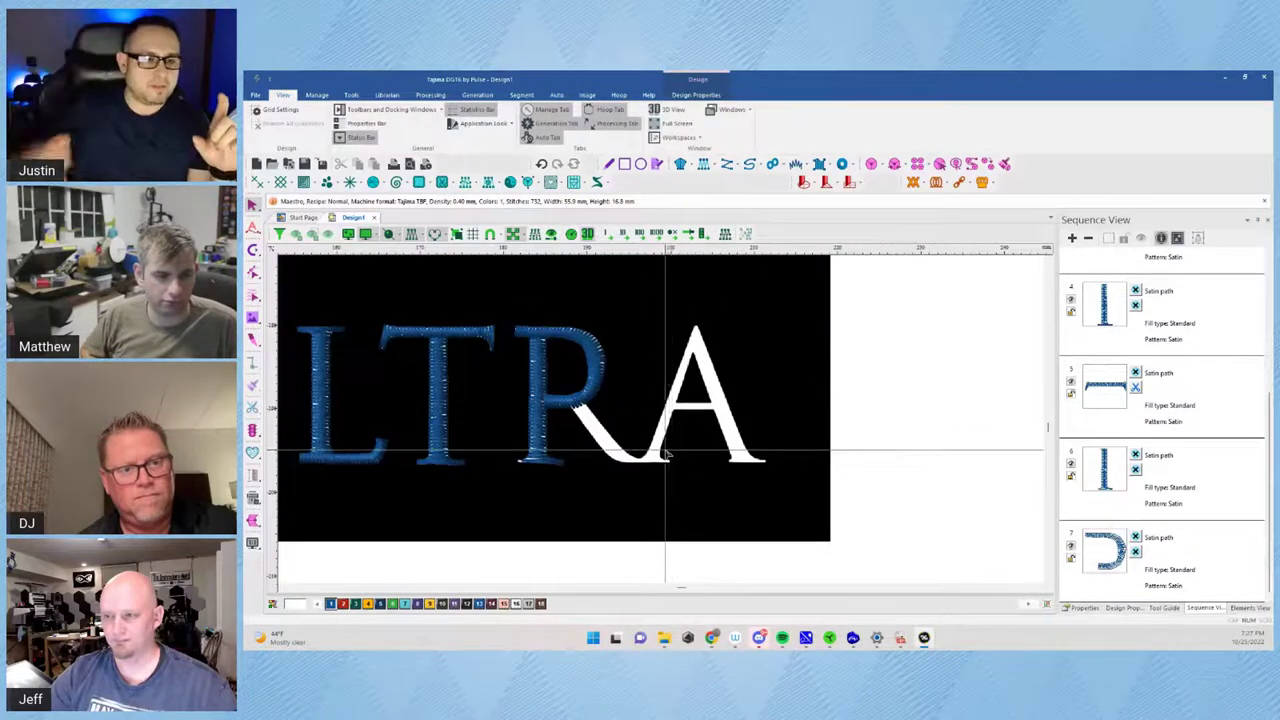
{"action": "scroll", "coordinate": [668, 455], "scroll_direction": "down", "scroll_amount": 1}
{"action": "scroll", "coordinate": [680, 465], "scroll_direction": "down", "scroll_amount": 1}
{"action": "scroll", "coordinate": [900, 530], "scroll_direction": "up", "scroll_amount": 3}
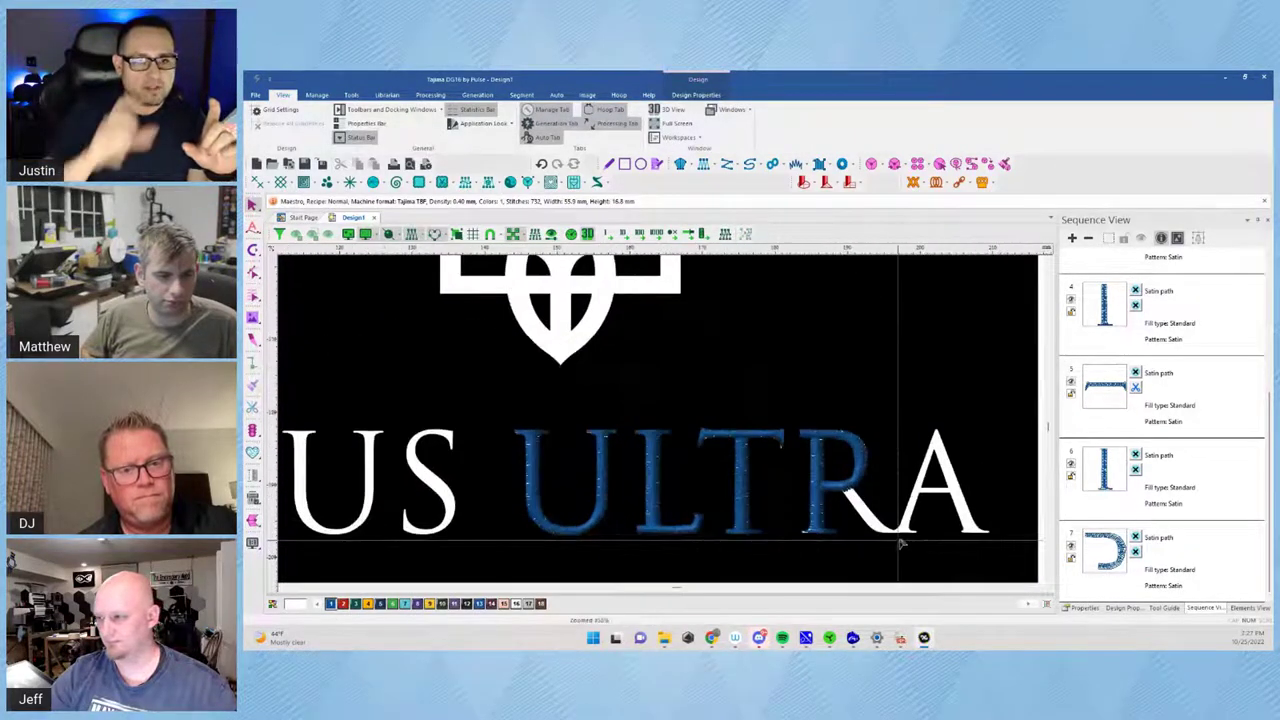
{"action": "scroll", "coordinate": [914, 520], "scroll_direction": "up", "scroll_amount": 4}
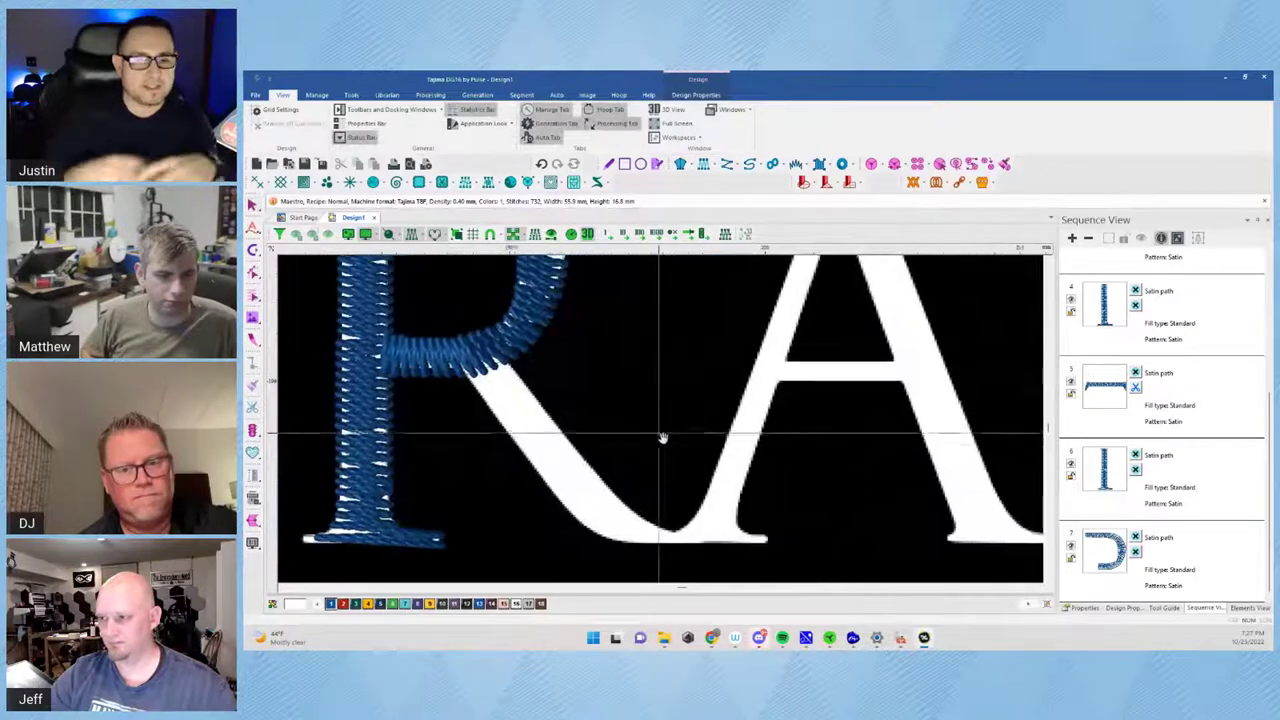
{"action": "left_click_drag", "start_coordinate": [677, 485], "coordinate": [681, 495]}
{"action": "scroll", "coordinate": [577, 497], "scroll_direction": "down", "scroll_amount": 1}
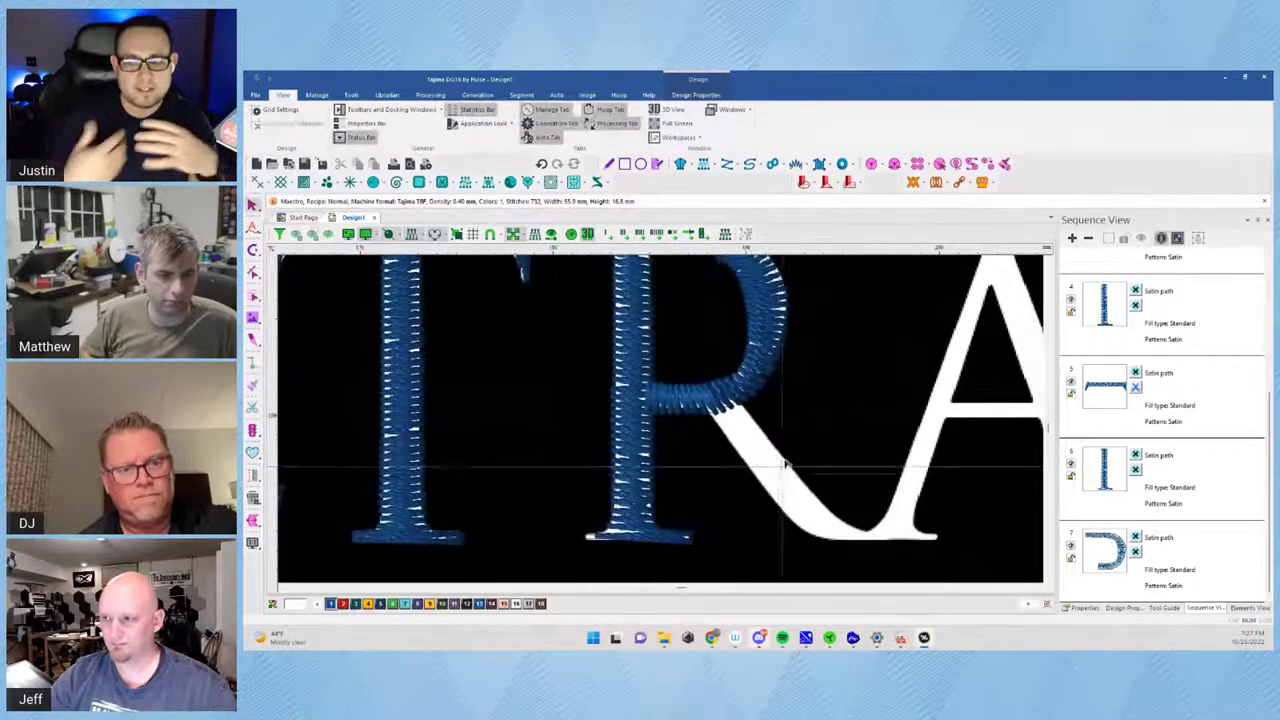
{"action": "left_click_drag", "start_coordinate": [778, 466], "coordinate": [608, 449]}
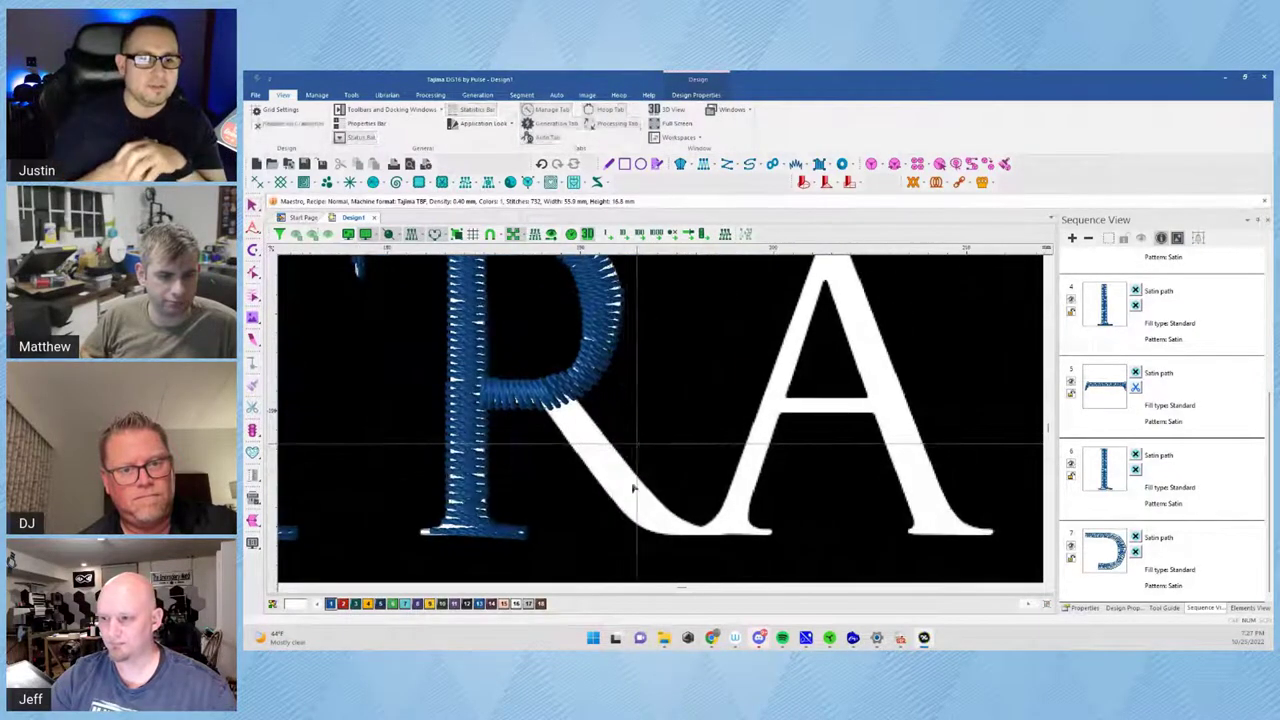
{"action": "left_click", "coordinate": [482, 500]}
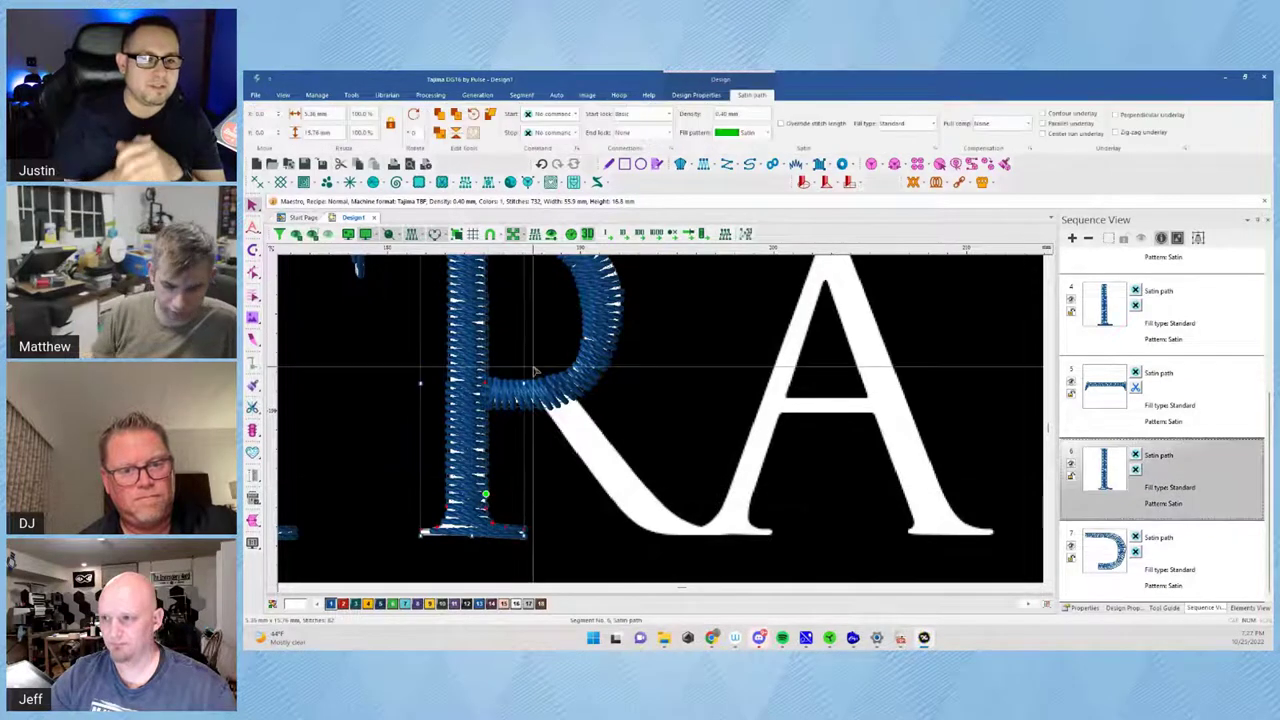
{"action": "left_click", "coordinate": [400, 331]}
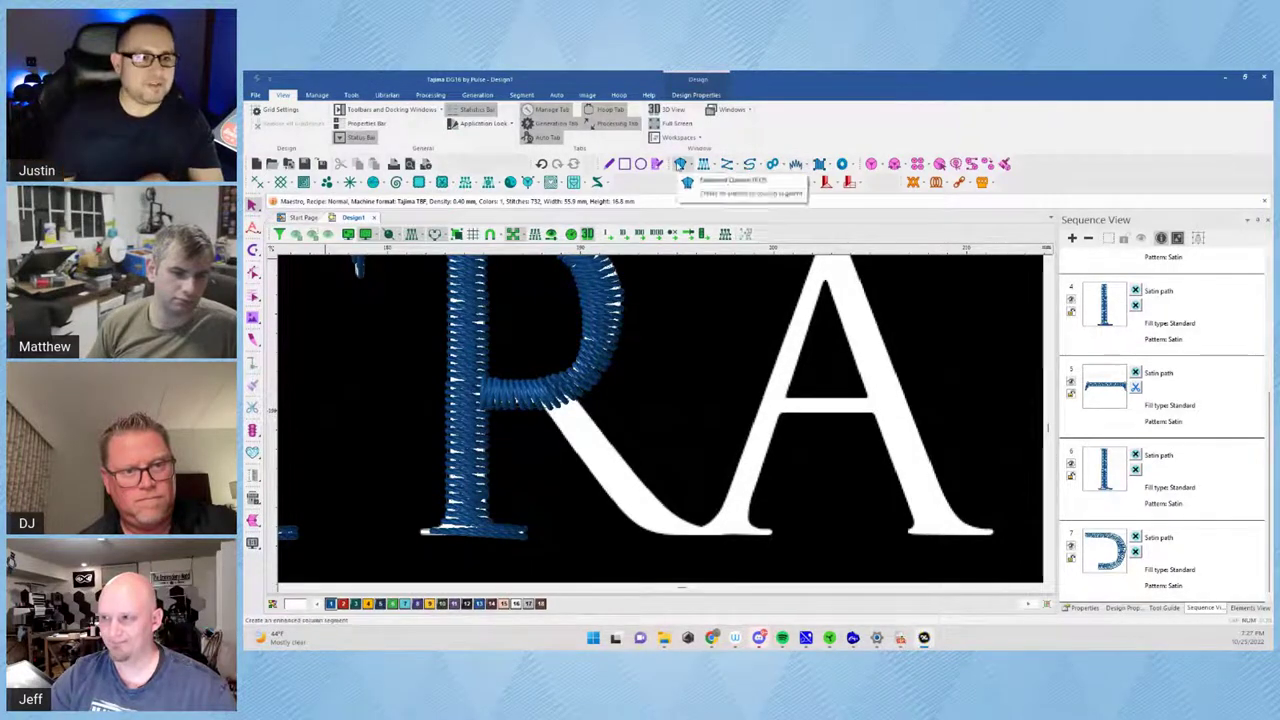
Digitize the R's leg through the A's left foot serif as an enhanced column, and move its end point to the base of the A's left leg
{"action": "left_click", "coordinate": [680, 163]}
{"action": "left_click", "coordinate": [540, 405]}
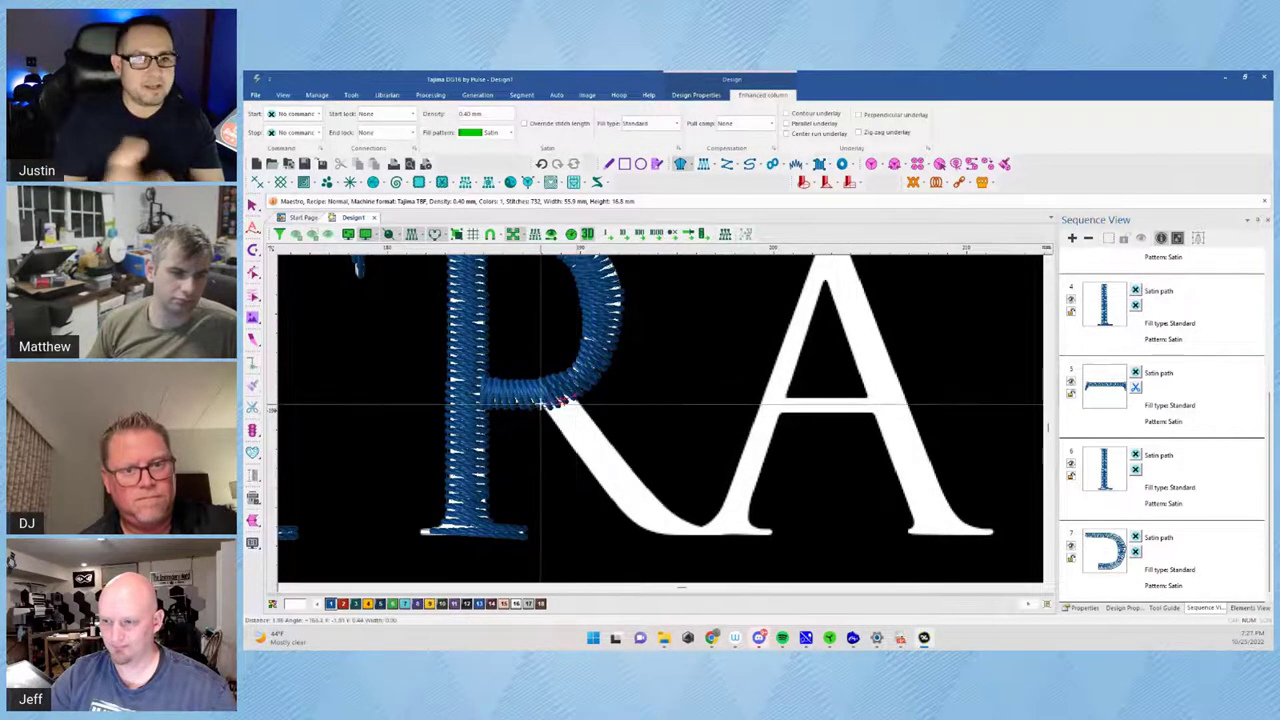
{"action": "left_click", "coordinate": [620, 455]}
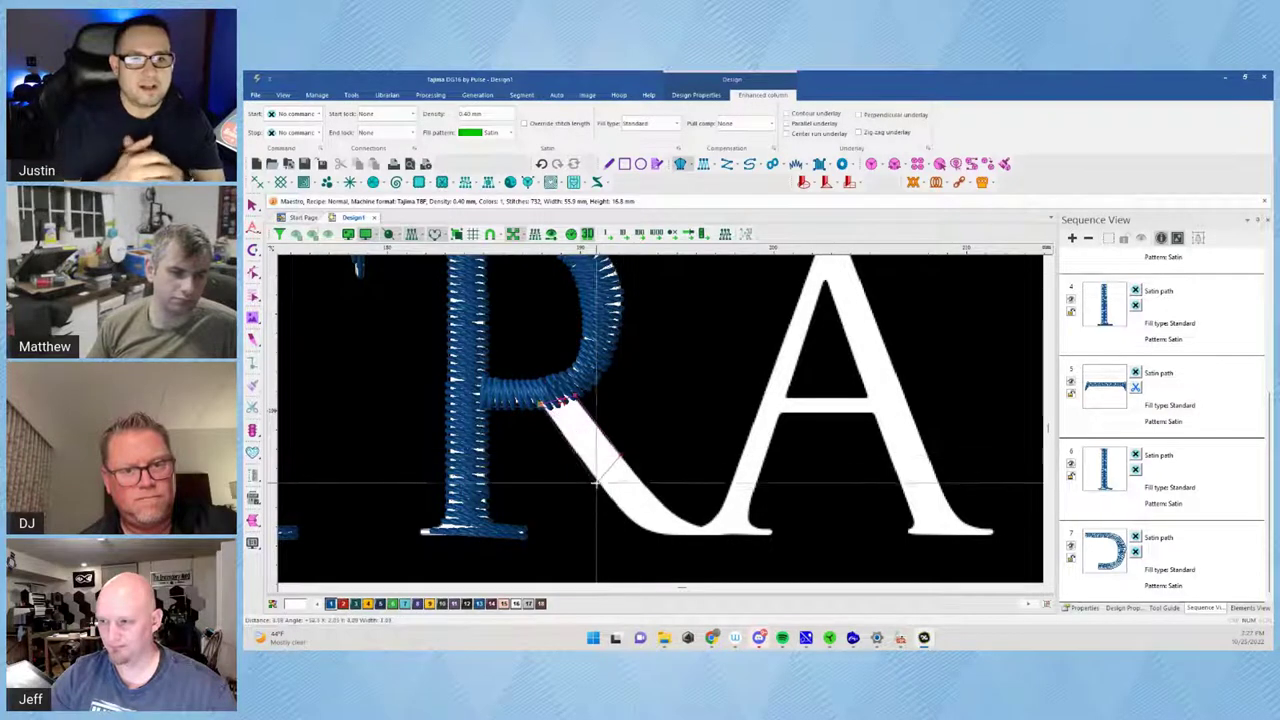
{"action": "left_click", "coordinate": [655, 491]}
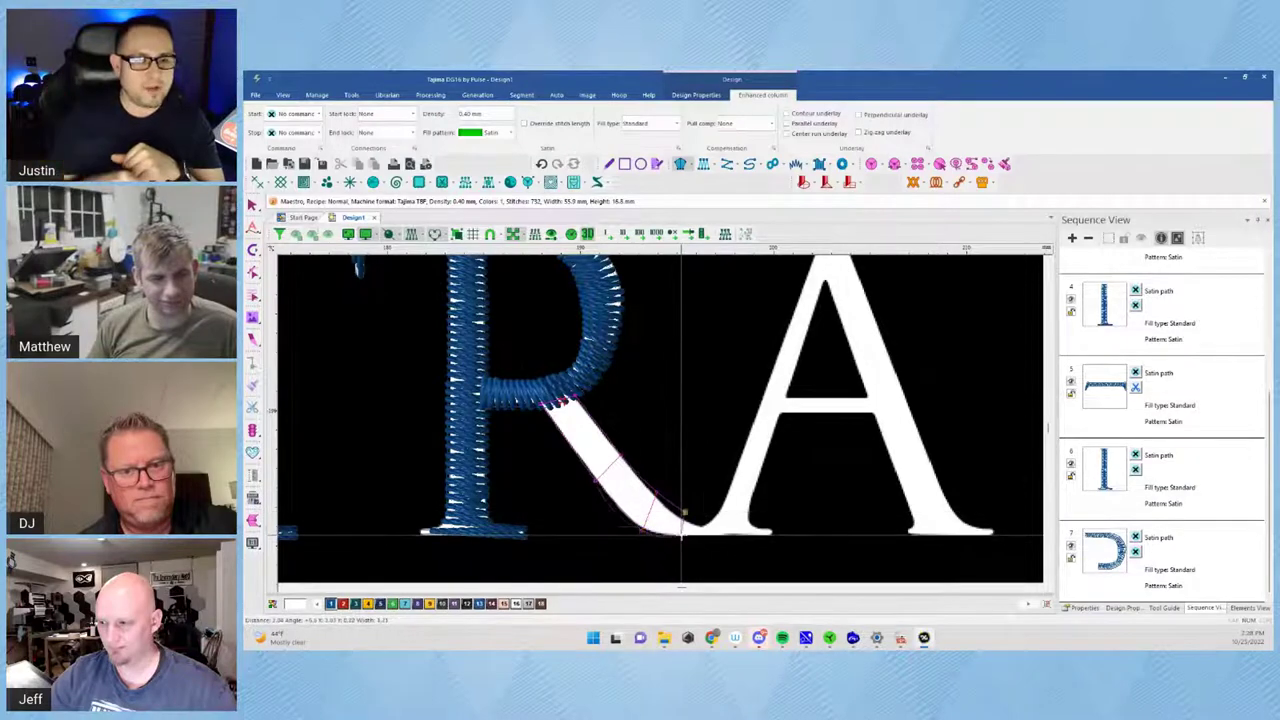
{"action": "left_click", "coordinate": [707, 518]}
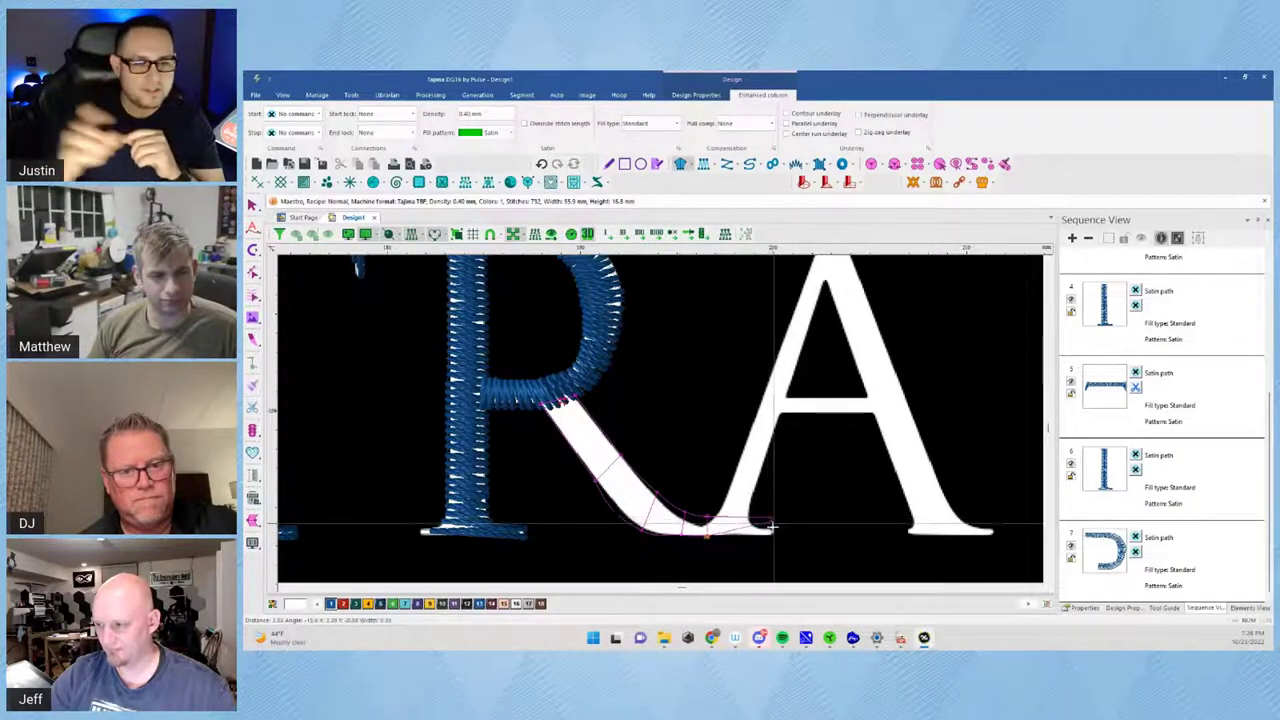
{"action": "key", "text": "Return"}
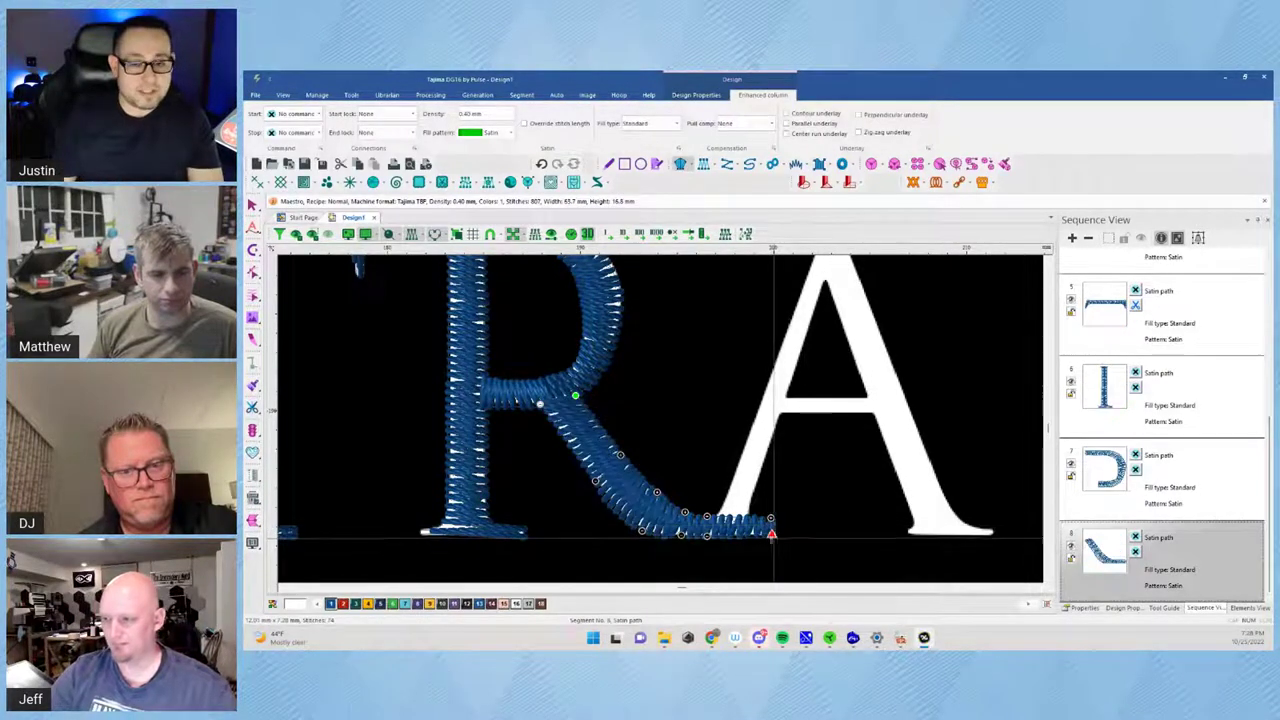
{"action": "left_click", "coordinate": [774, 533]}
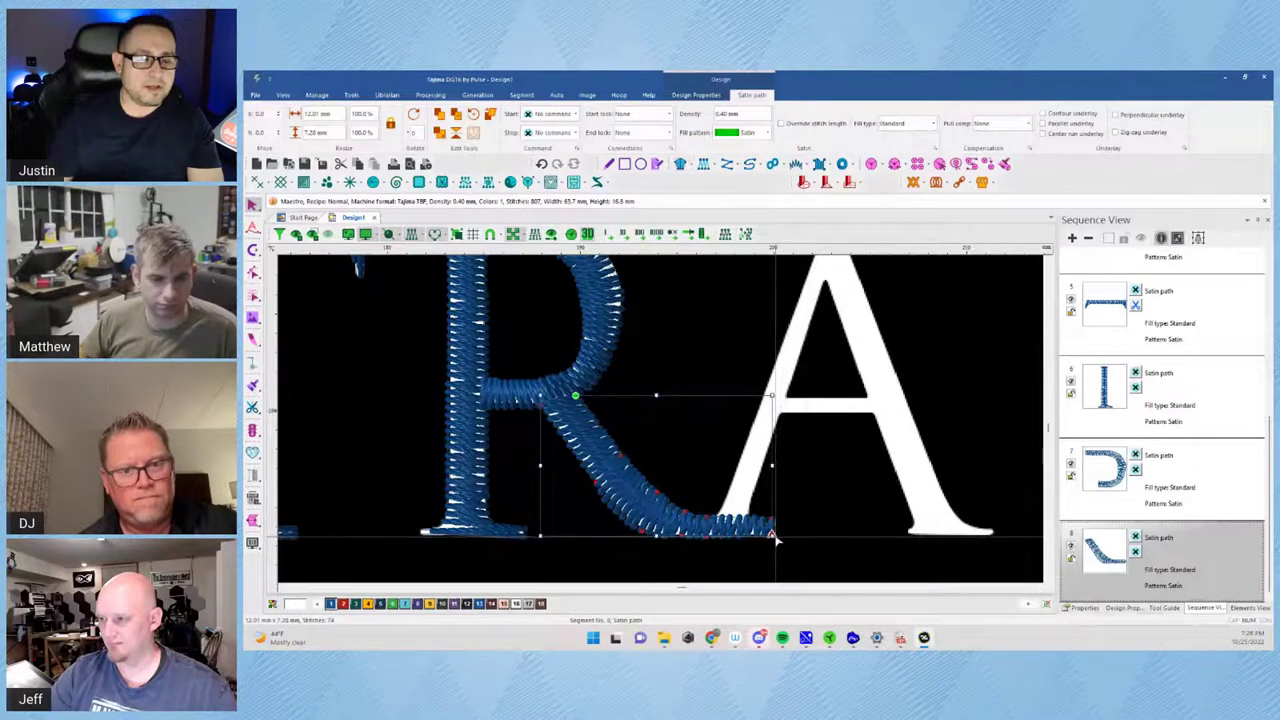
{"action": "left_click", "coordinate": [869, 549]}
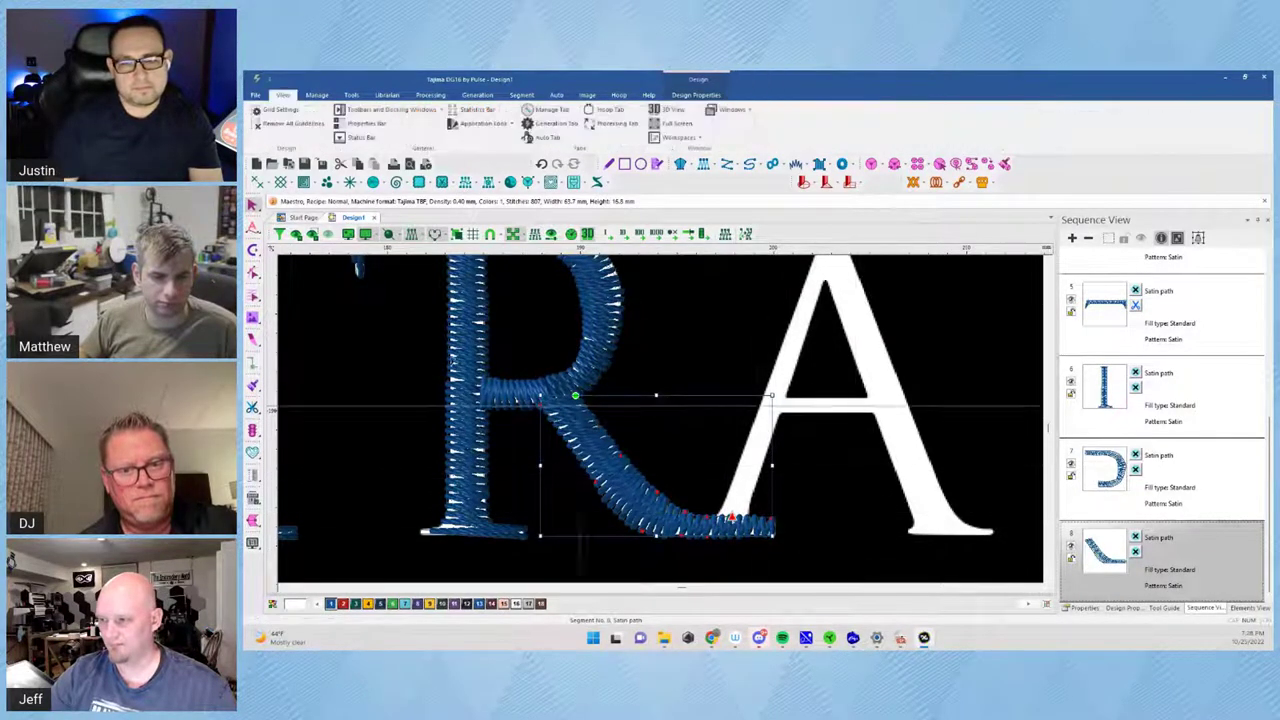
Add a run stitch from the base of the A's left leg up to the crossbar and across it to the right leg
{"action": "left_click", "coordinate": [749, 164]}
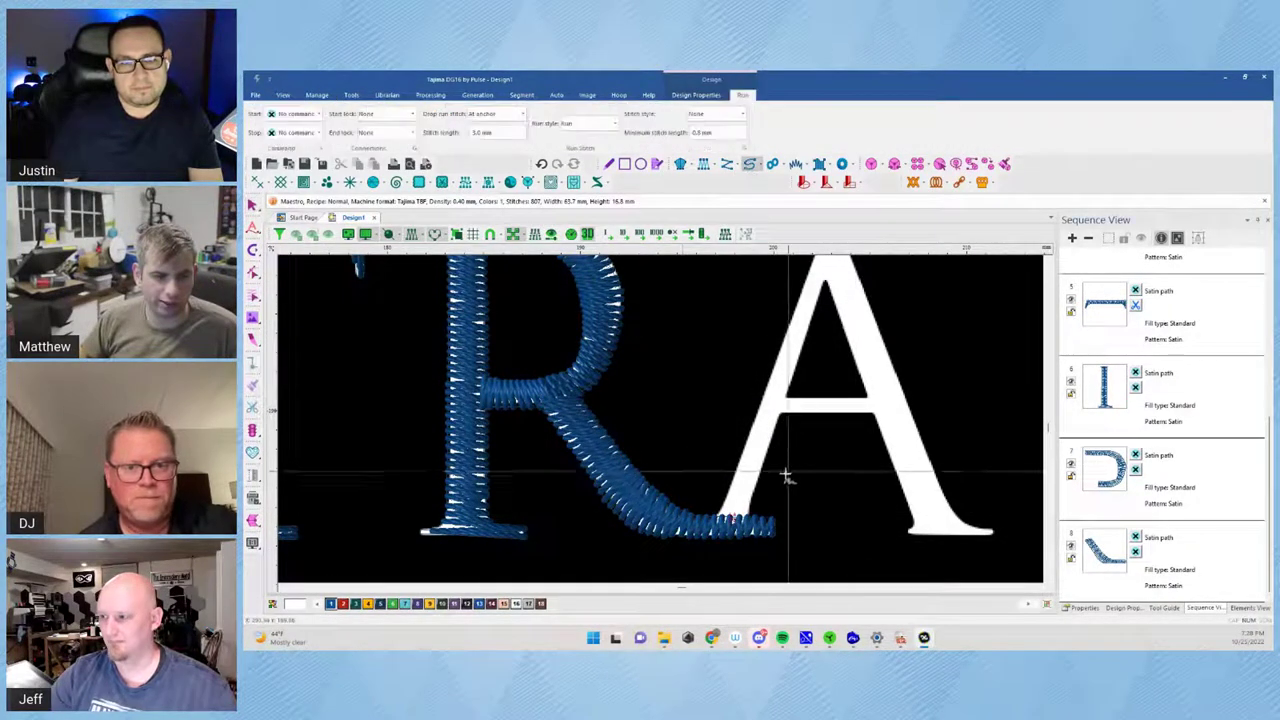
{"action": "left_click", "coordinate": [731, 518]}
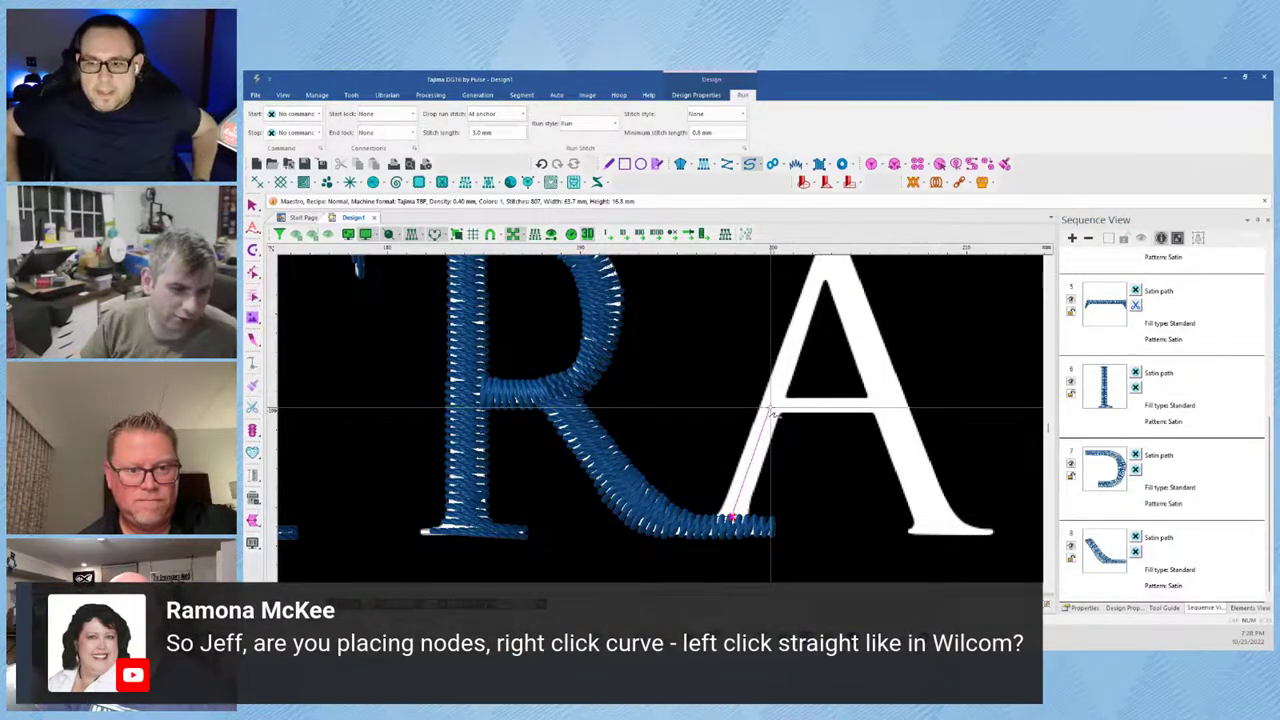
{"action": "left_click", "coordinate": [770, 408]}
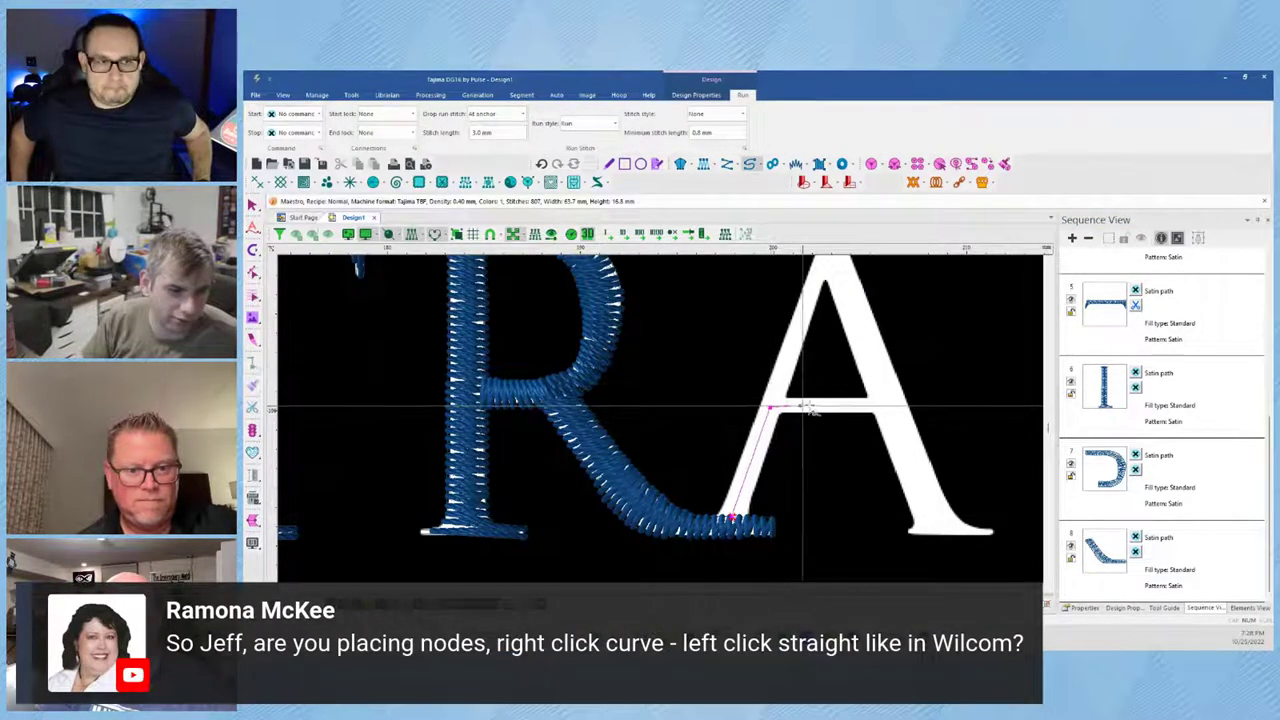
{"action": "left_click", "coordinate": [878, 406]}
{"action": "key", "text": "Return"}
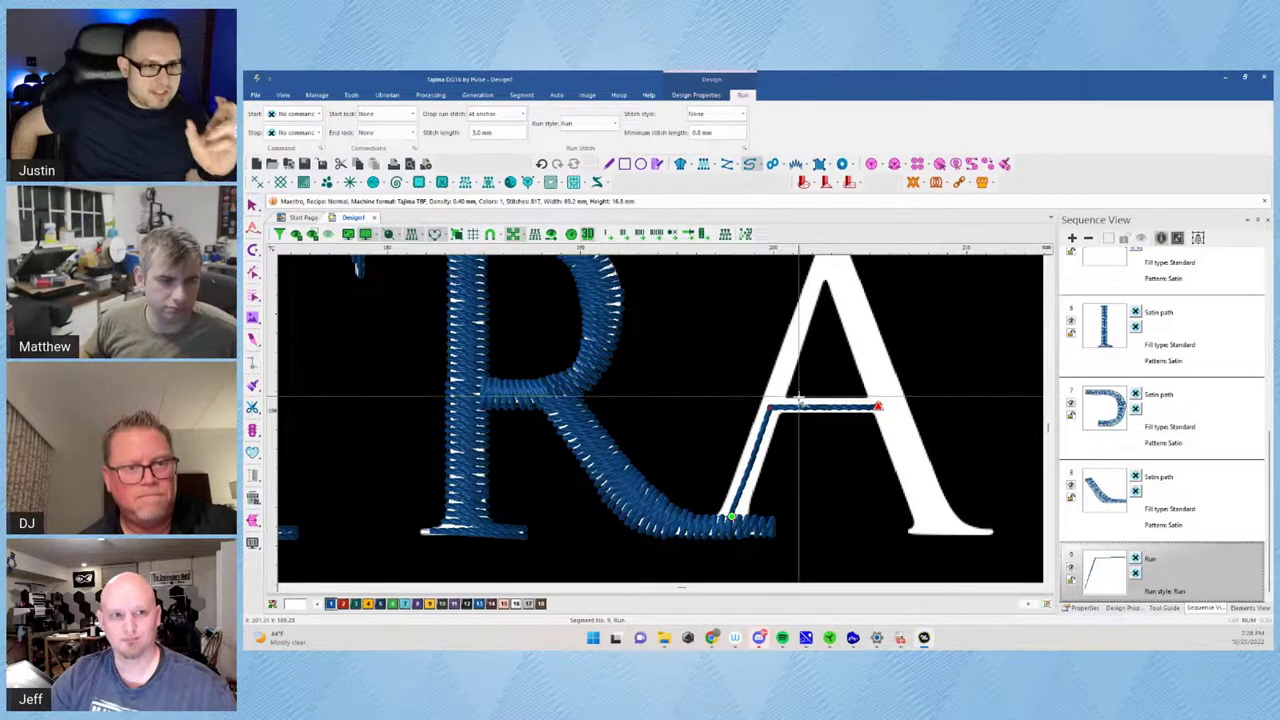
Digitize the A's crossbar as a satin column, working from the right leg back to the left leg
{"action": "left_click", "coordinate": [706, 165]}
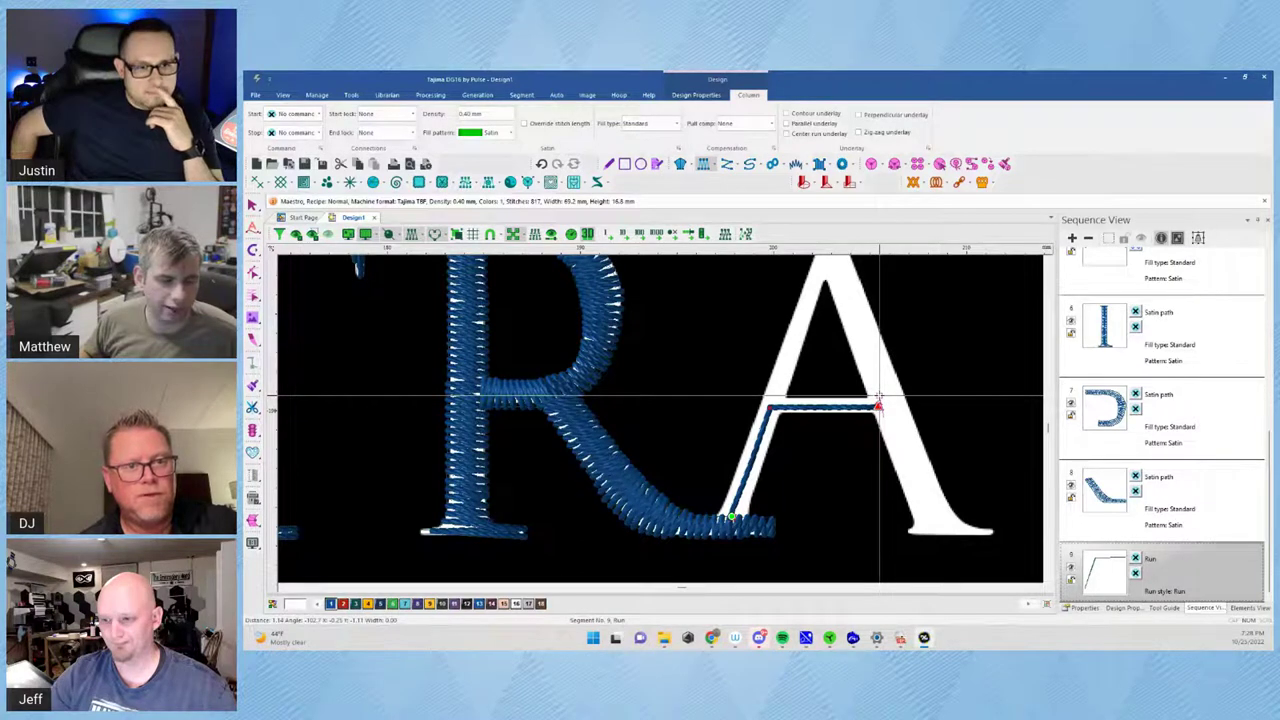
{"action": "left_click", "coordinate": [879, 396]}
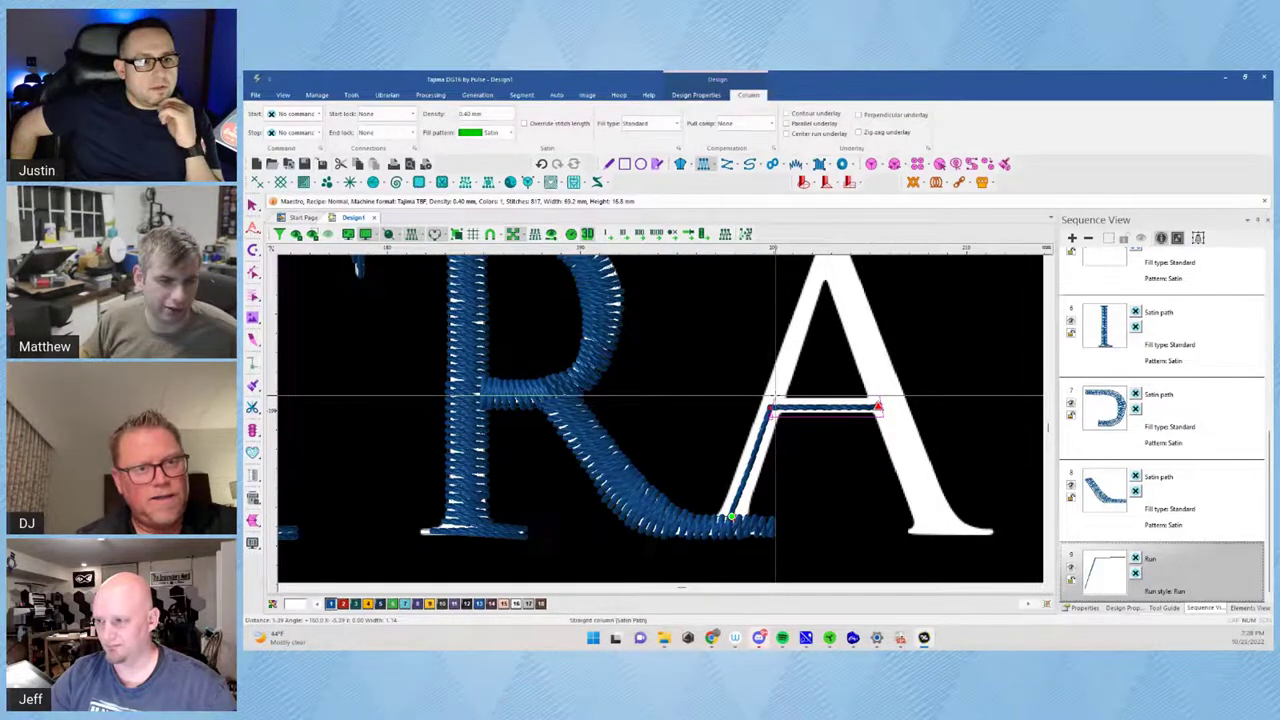
{"action": "left_click", "coordinate": [775, 395]}
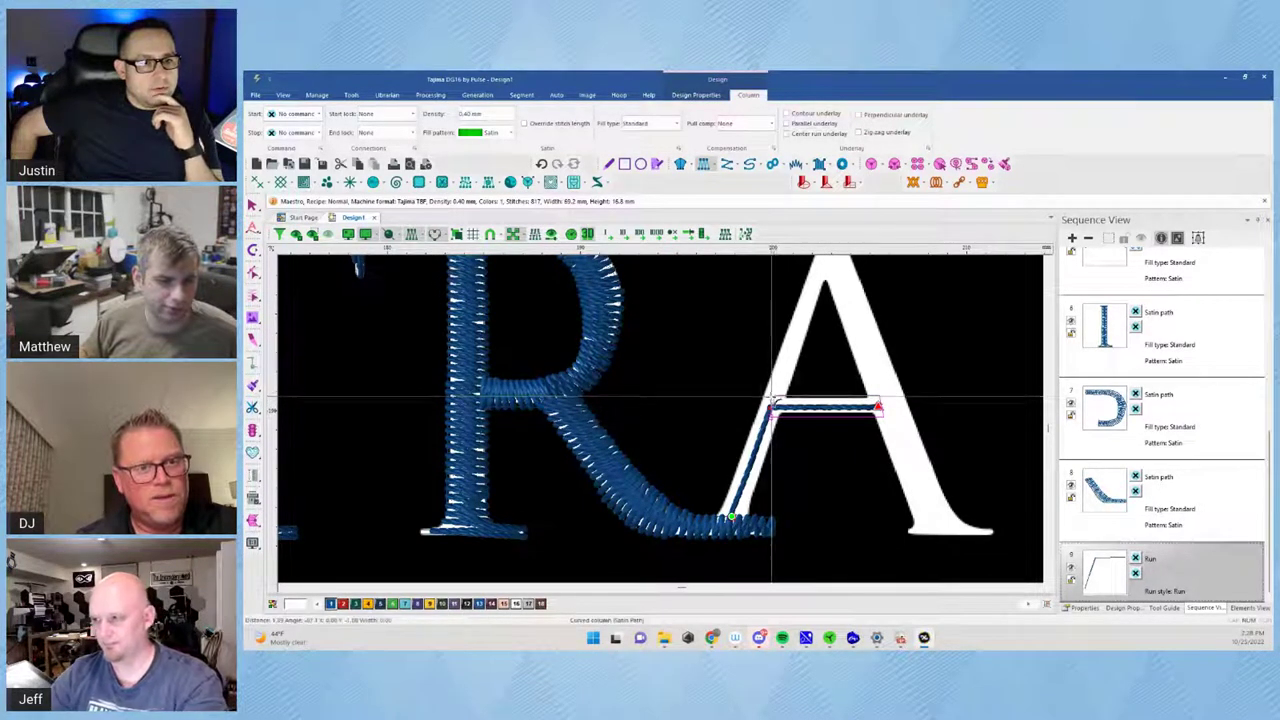
{"action": "key", "text": "Return"}
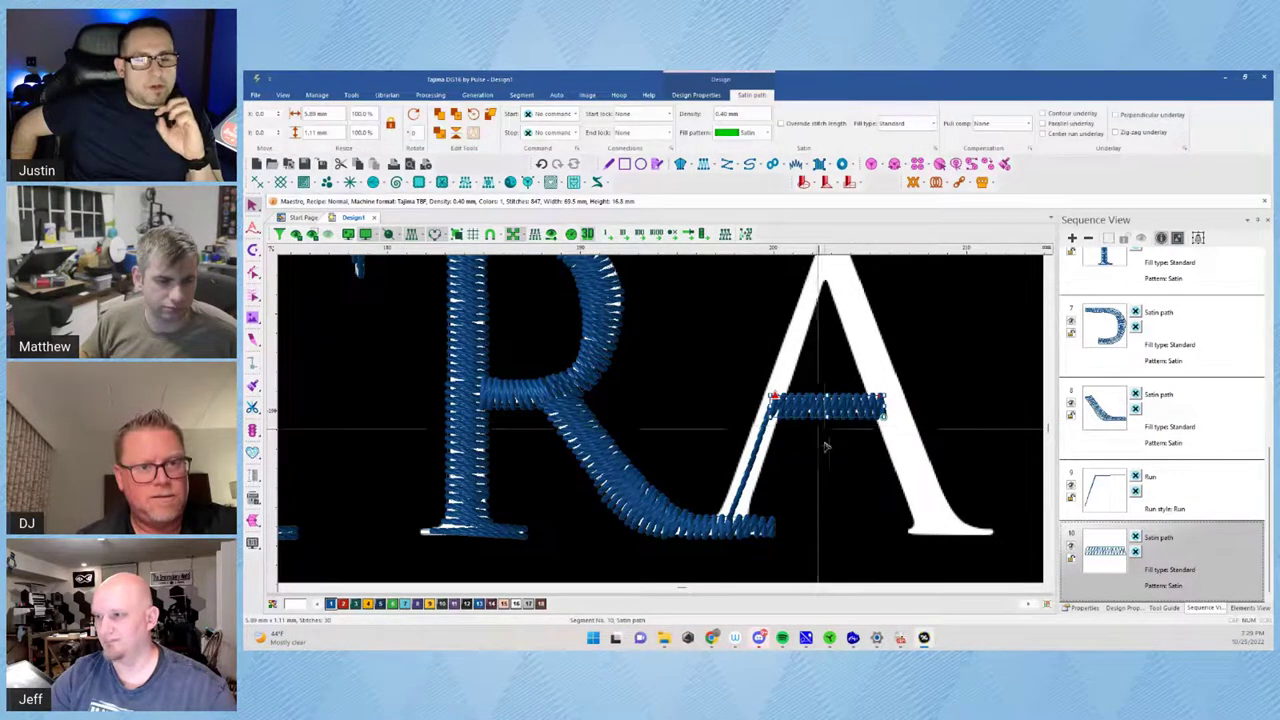
{"action": "left_click", "coordinate": [715, 431]}
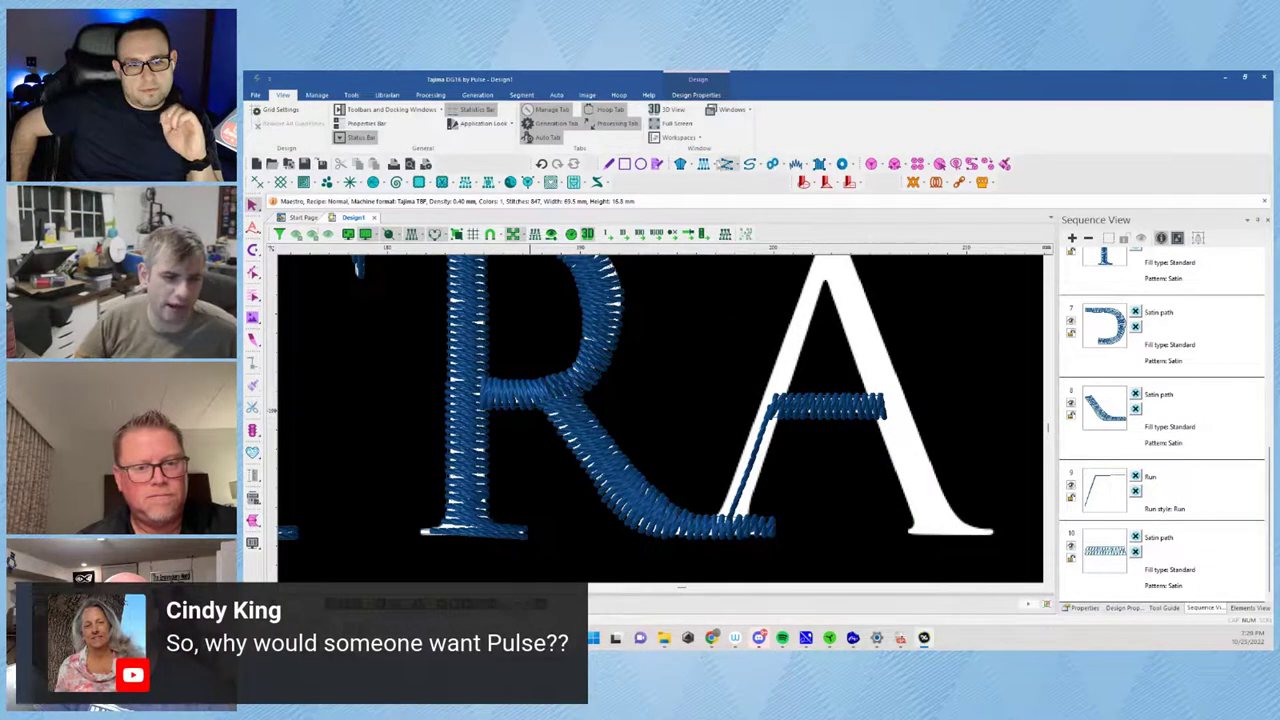
Digitize the A's left leg as an enhanced column, from the foot serif up to just below the apex
{"action": "left_click", "coordinate": [680, 164]}
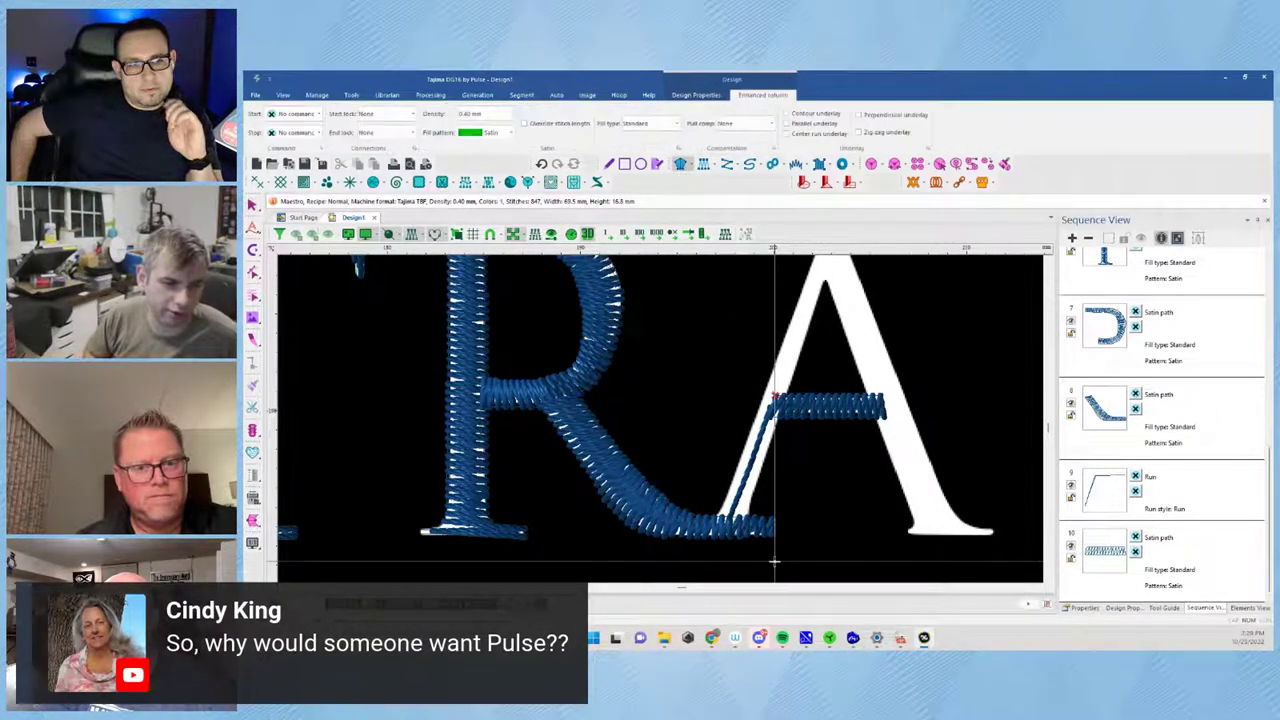
{"action": "left_click", "coordinate": [722, 507]}
{"action": "left_click_drag", "start_coordinate": [832, 287], "coordinate": [757, 424]}
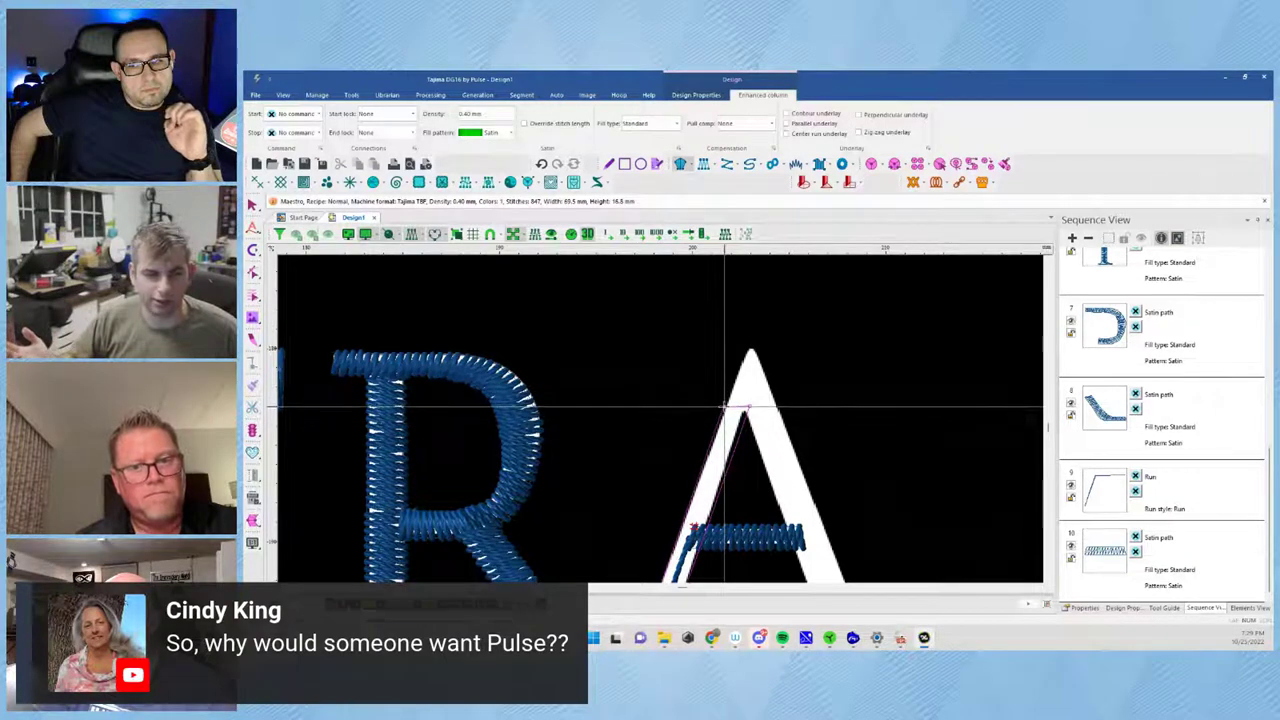
{"action": "left_click", "coordinate": [725, 408]}
{"action": "key", "text": "Return"}
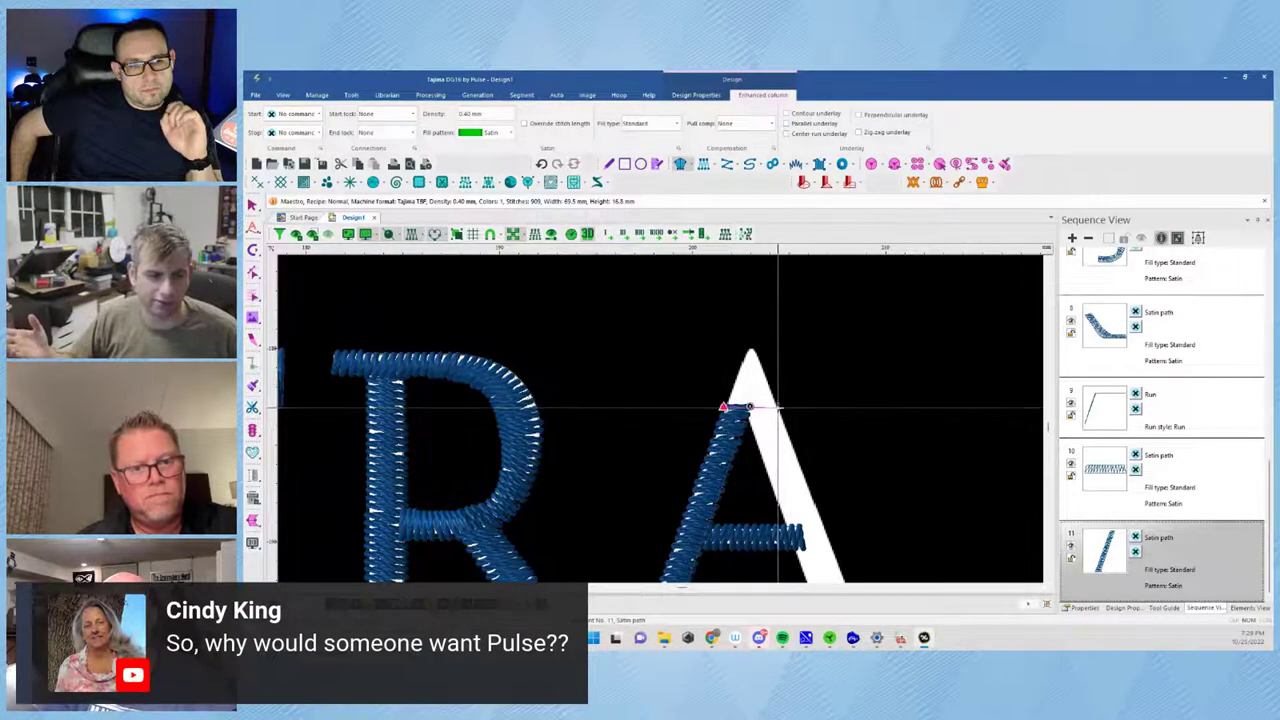
Digitize the A's apex as a tapered satin column that caps both legs
{"action": "left_click", "coordinate": [755, 354]}
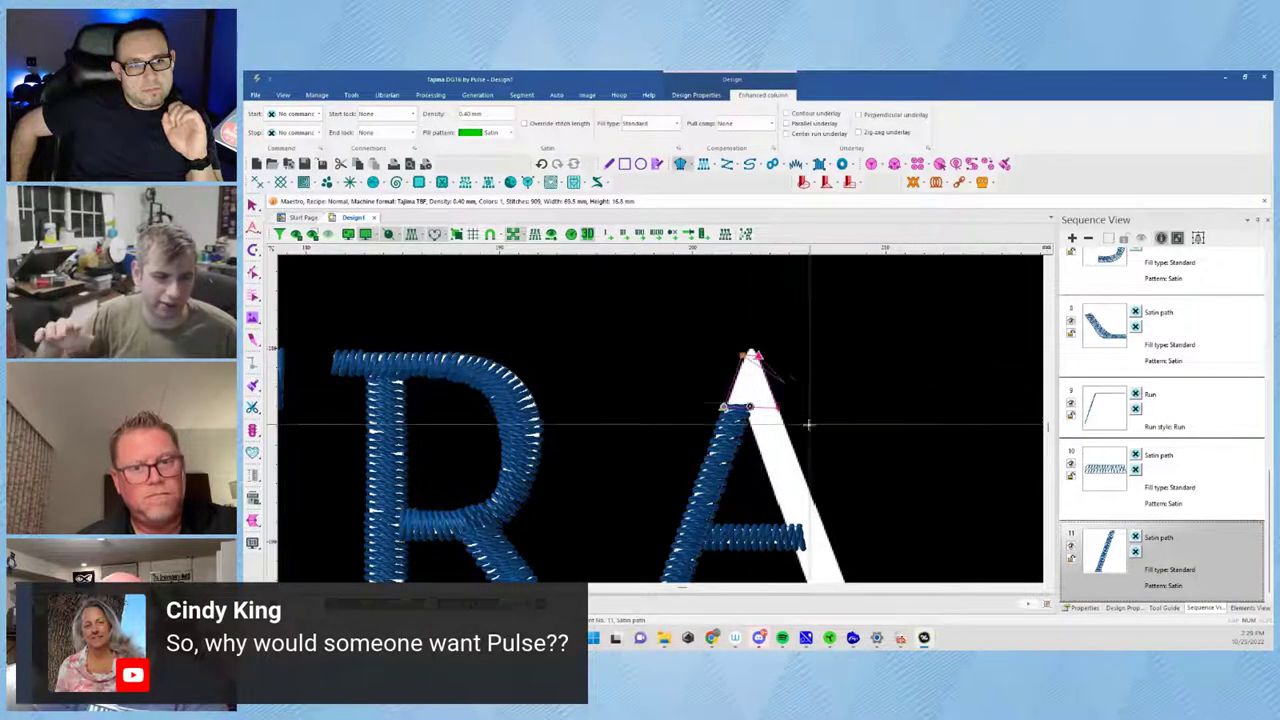
{"action": "left_click", "coordinate": [779, 408]}
{"action": "key", "text": "Return"}
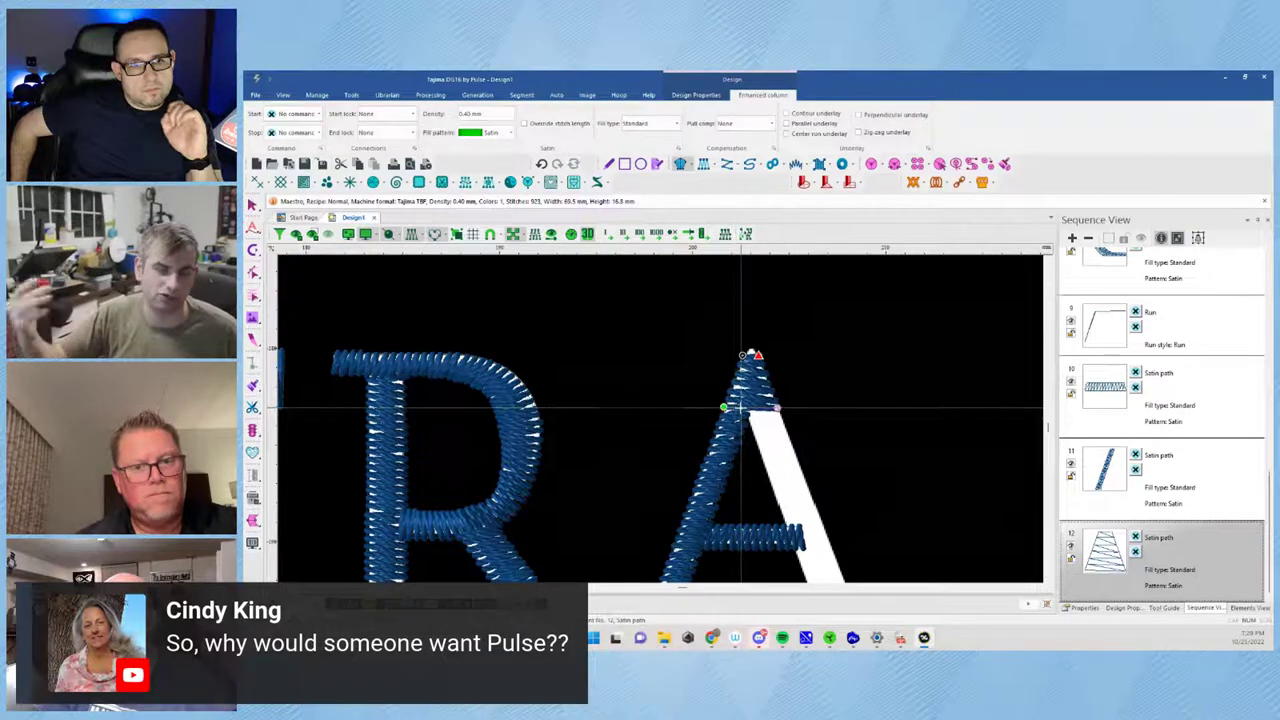
Digitize the A's right leg as an enhanced column, from below the apex down into the foot serif
{"action": "left_click", "coordinate": [741, 408]}
{"action": "left_click", "coordinate": [779, 408]}
{"action": "left_click_drag", "start_coordinate": [890, 524], "coordinate": [782, 322]}
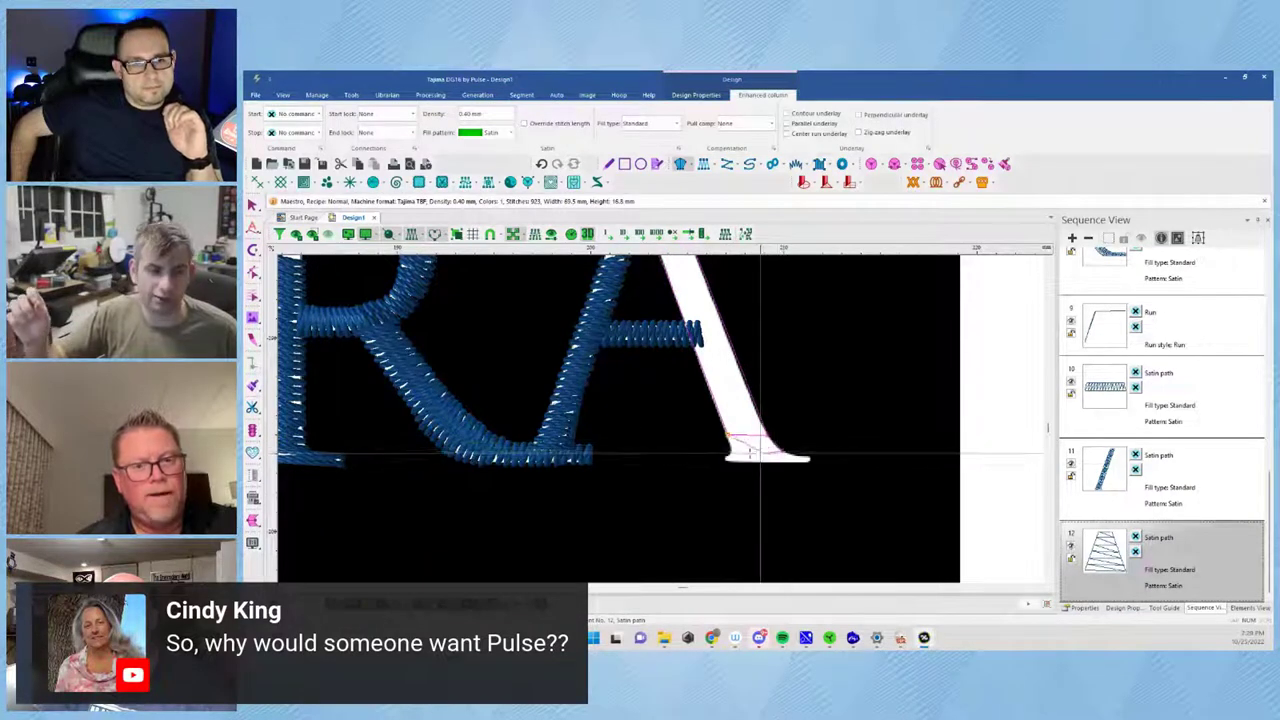
{"action": "key", "text": "Return"}
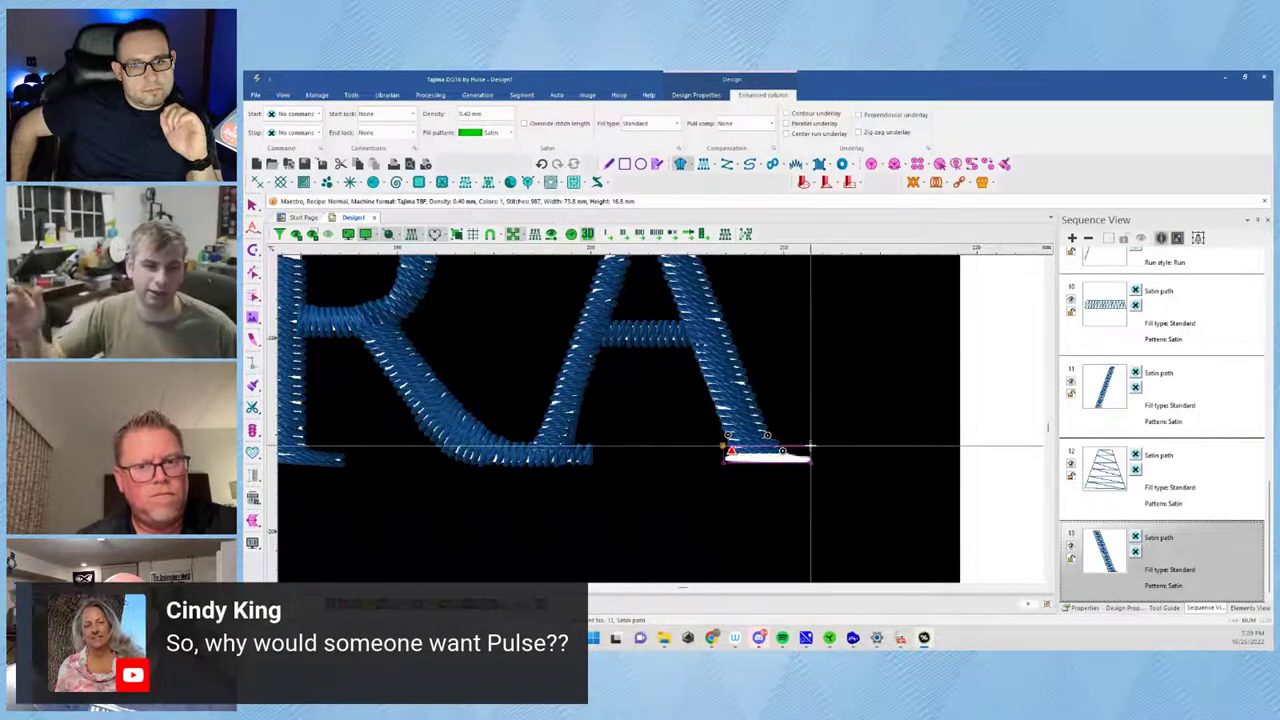
Digitize the A's right foot serif as a satin column and set its end lock to Basic
{"action": "key", "text": "Return"}
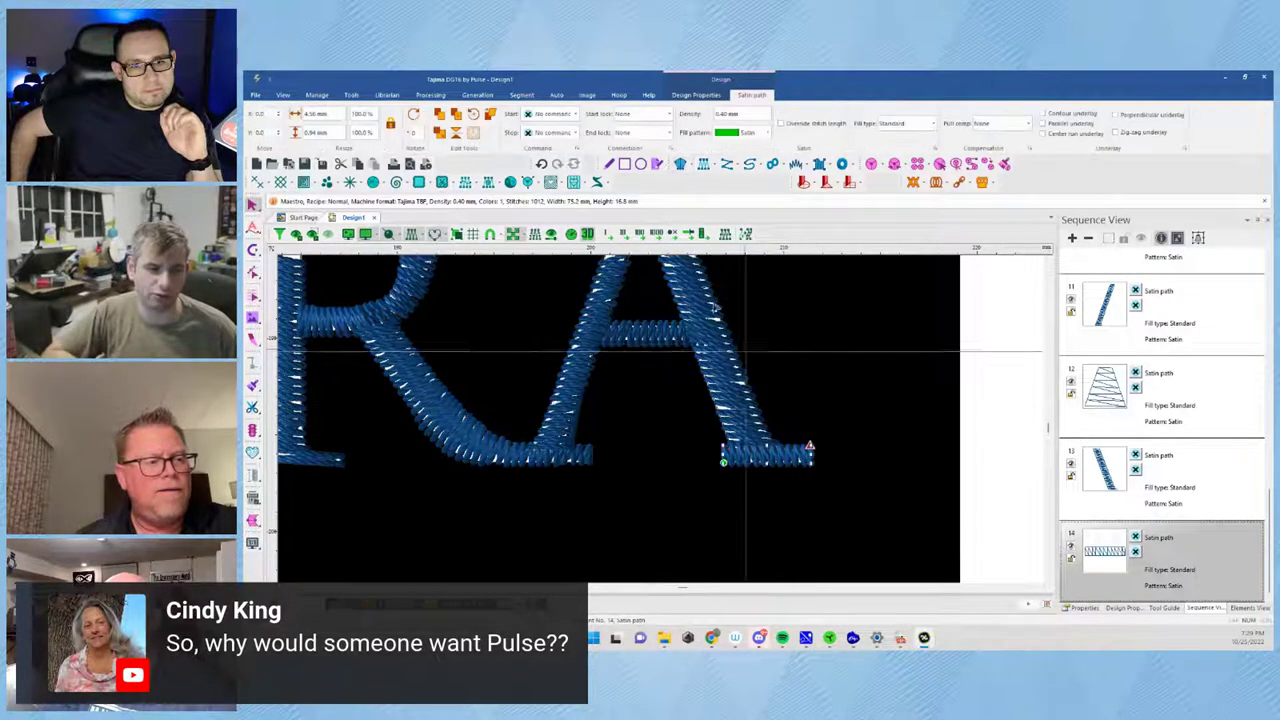
{"action": "left_click", "coordinate": [660, 133]}
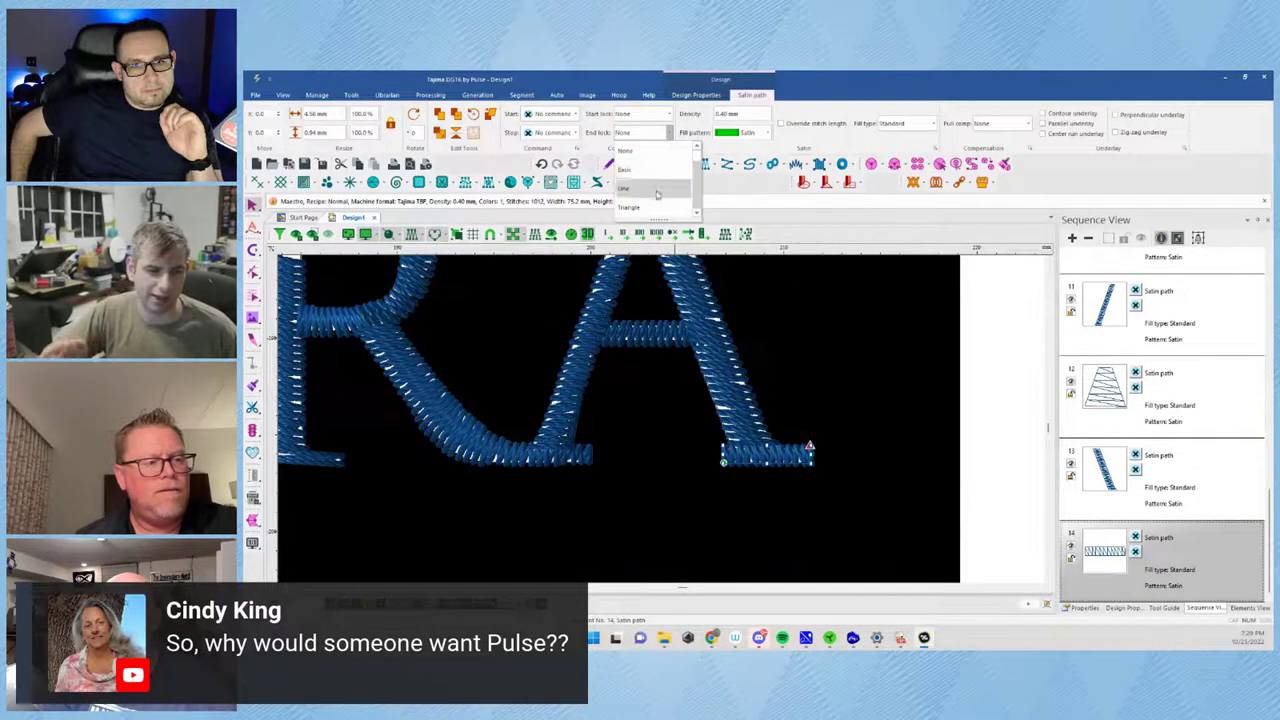
{"action": "left_click", "coordinate": [652, 172]}
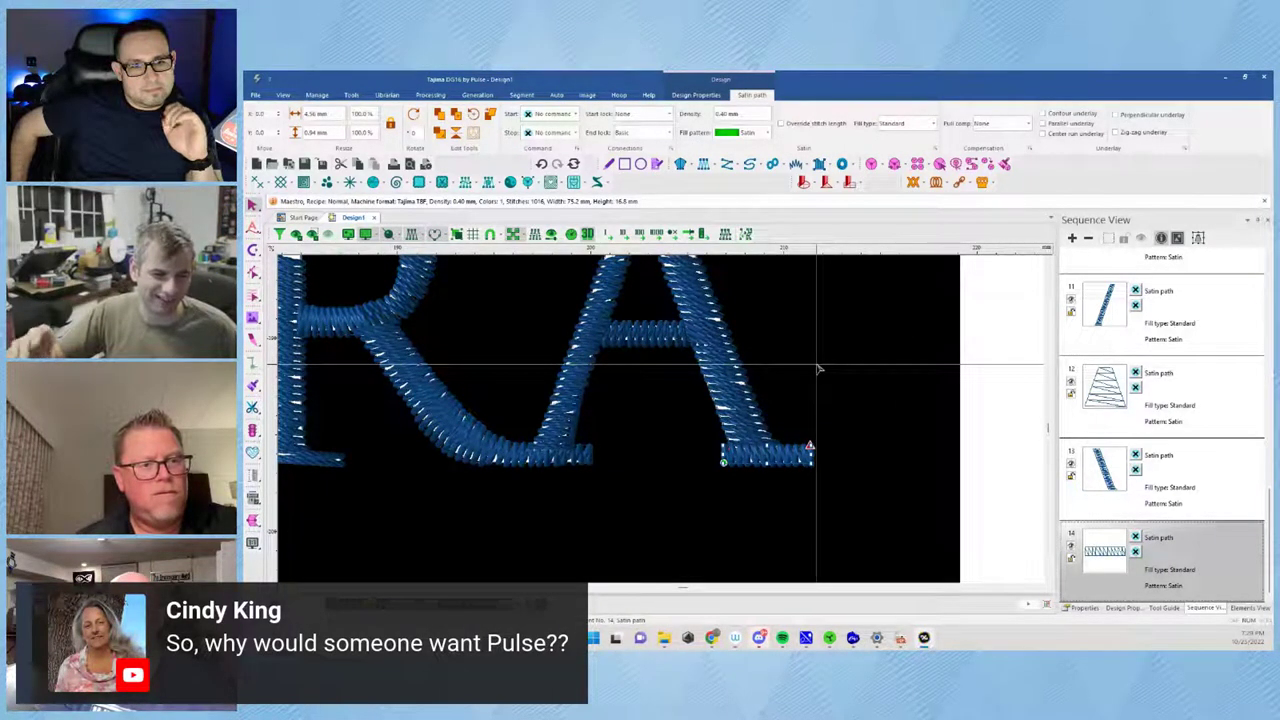
{"action": "key", "text": "Escape"}
Move the end point of the A's apex segment down to its lower right corner, where the right leg starts
{"action": "scroll", "coordinate": [681, 437], "scroll_direction": "down", "scroll_amount": 1}
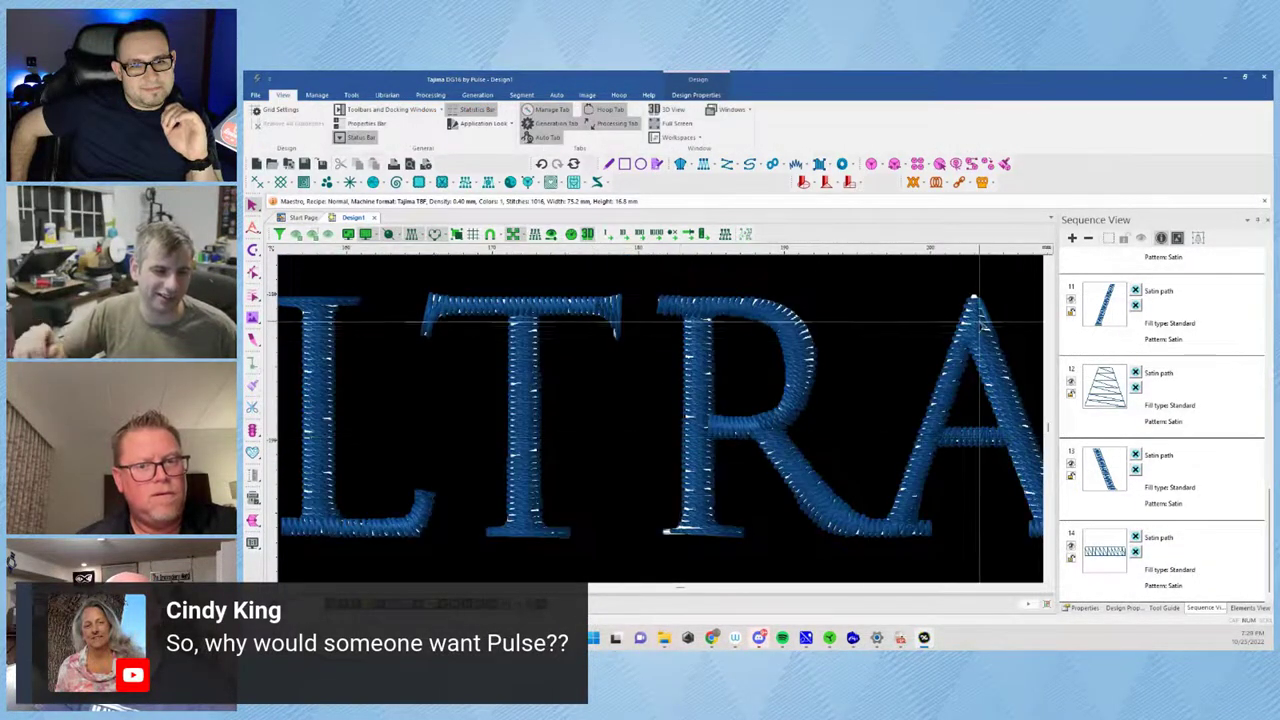
{"action": "left_click", "coordinate": [961, 326]}
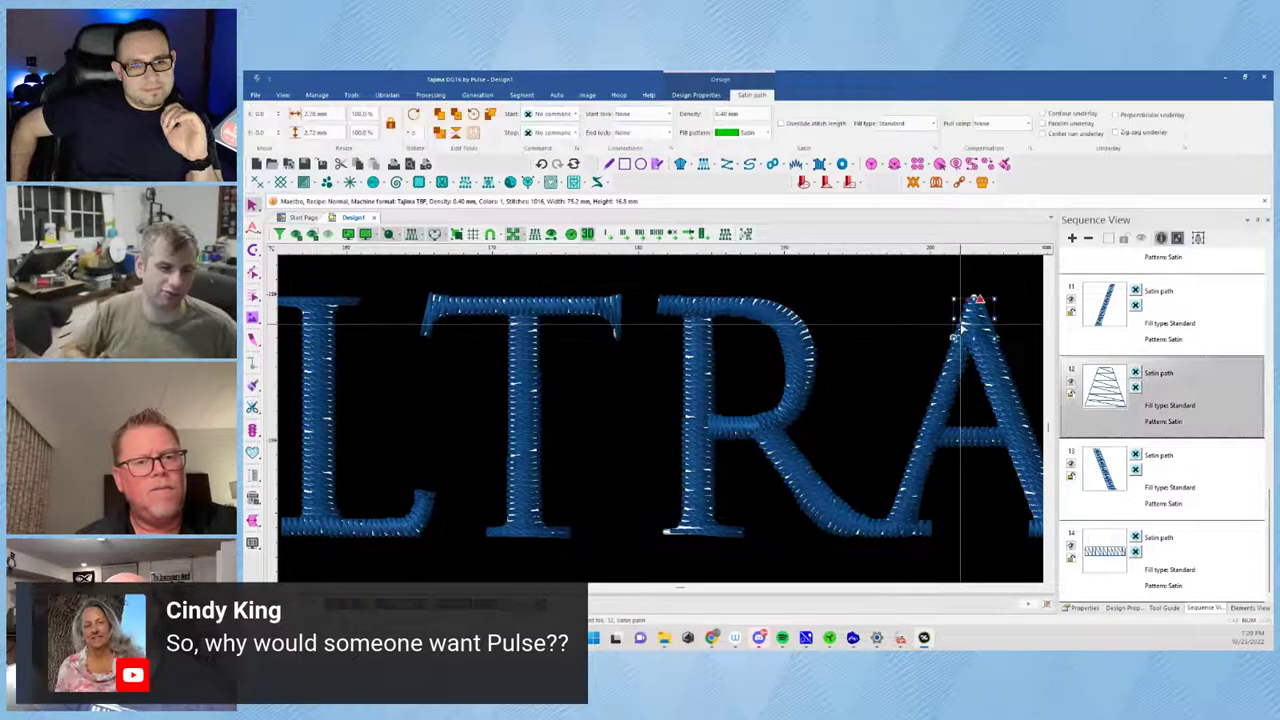
{"action": "left_click_drag", "start_coordinate": [980, 299], "coordinate": [1007, 349]}
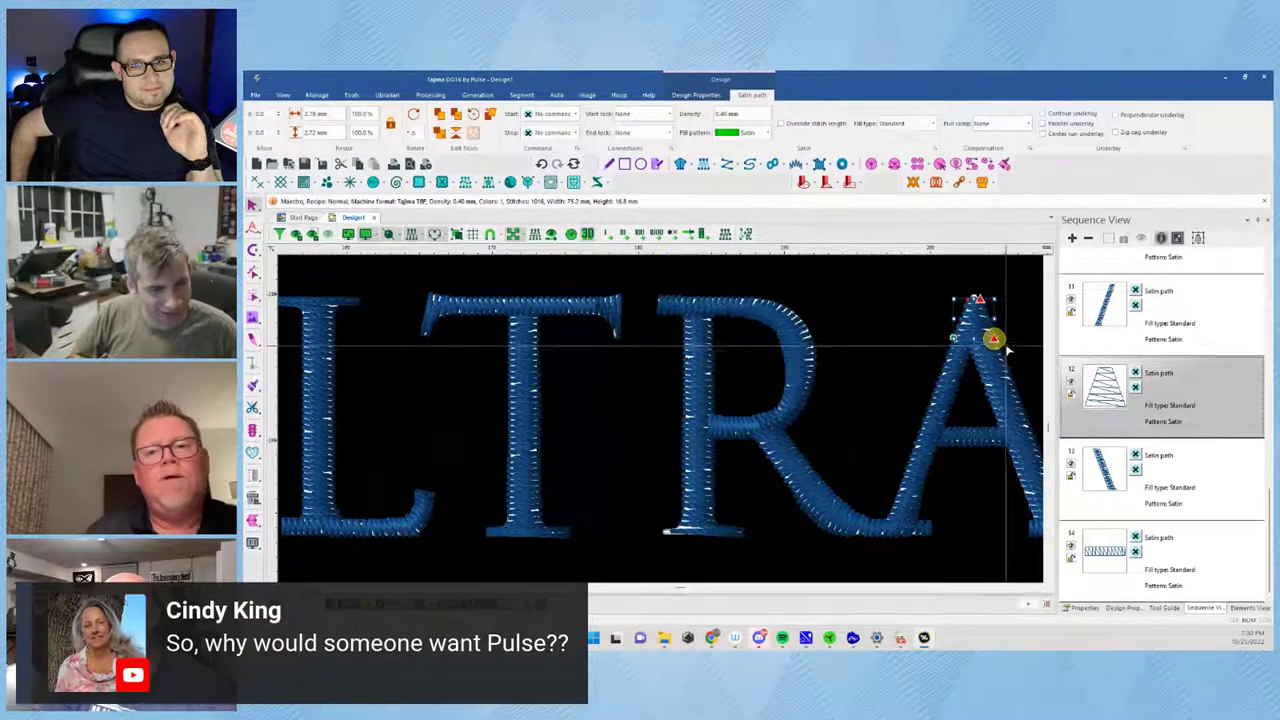
{"action": "key", "text": "Escape"}
Start a satin path outline on the S of PLUS, tracing its top edge from the upper right corner around the upper left curve
{"action": "left_click_drag", "start_coordinate": [853, 428], "coordinate": [685, 419]}
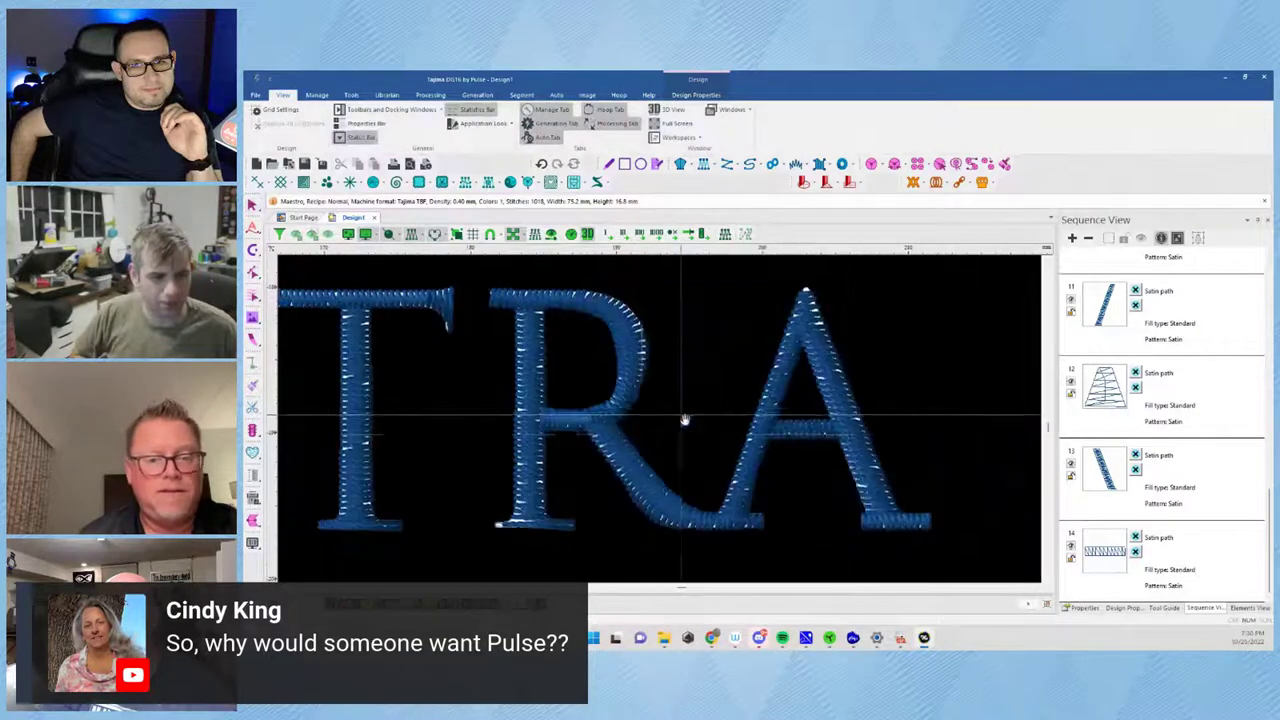
{"action": "scroll", "coordinate": [617, 515], "scroll_direction": "down", "scroll_amount": 5}
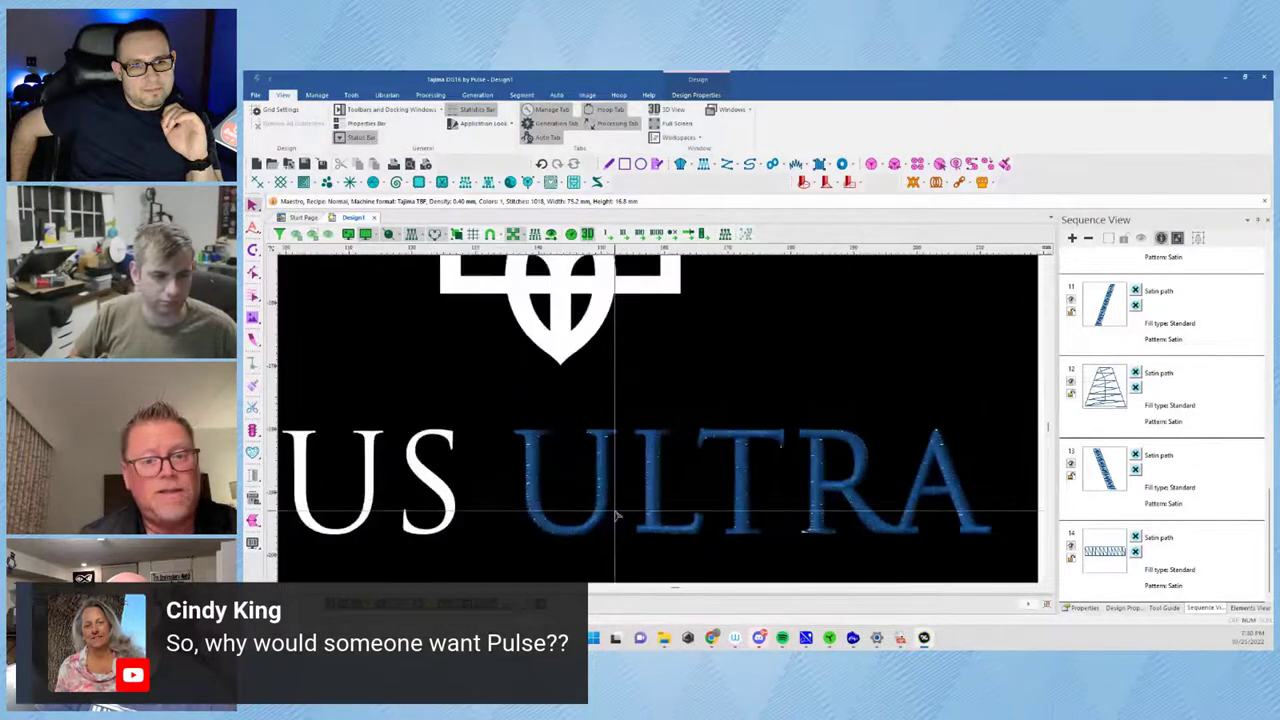
{"action": "scroll", "coordinate": [617, 515], "scroll_direction": "down", "scroll_amount": 3}
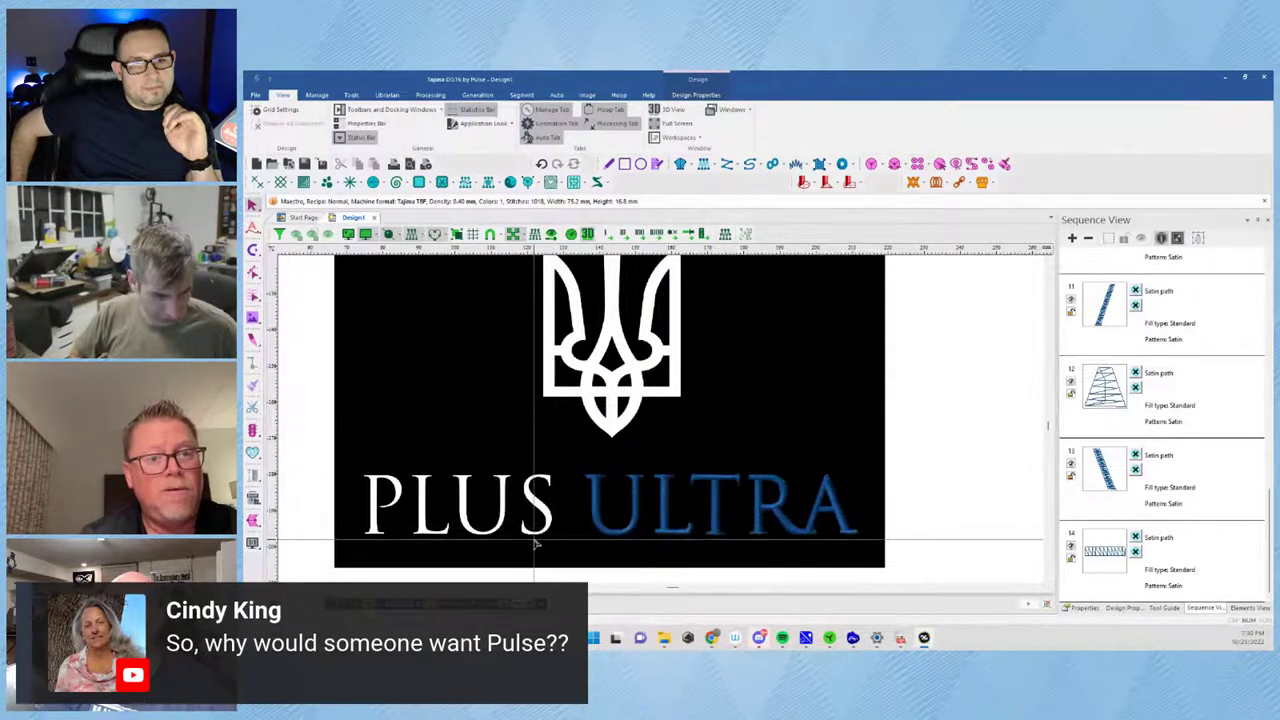
{"action": "scroll", "coordinate": [535, 545], "scroll_direction": "up", "scroll_amount": 5}
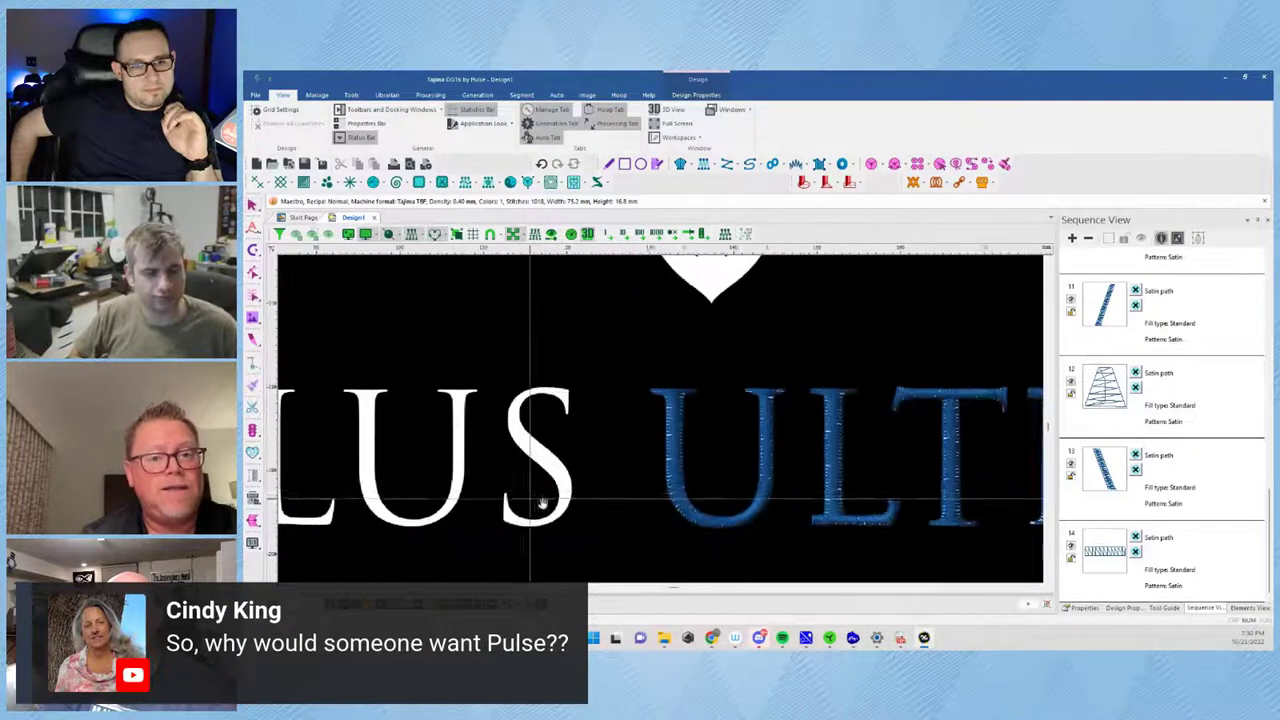
{"action": "scroll", "coordinate": [550, 508], "scroll_direction": "down", "scroll_amount": 2}
{"action": "scroll", "coordinate": [651, 443], "scroll_direction": "up", "scroll_amount": 4}
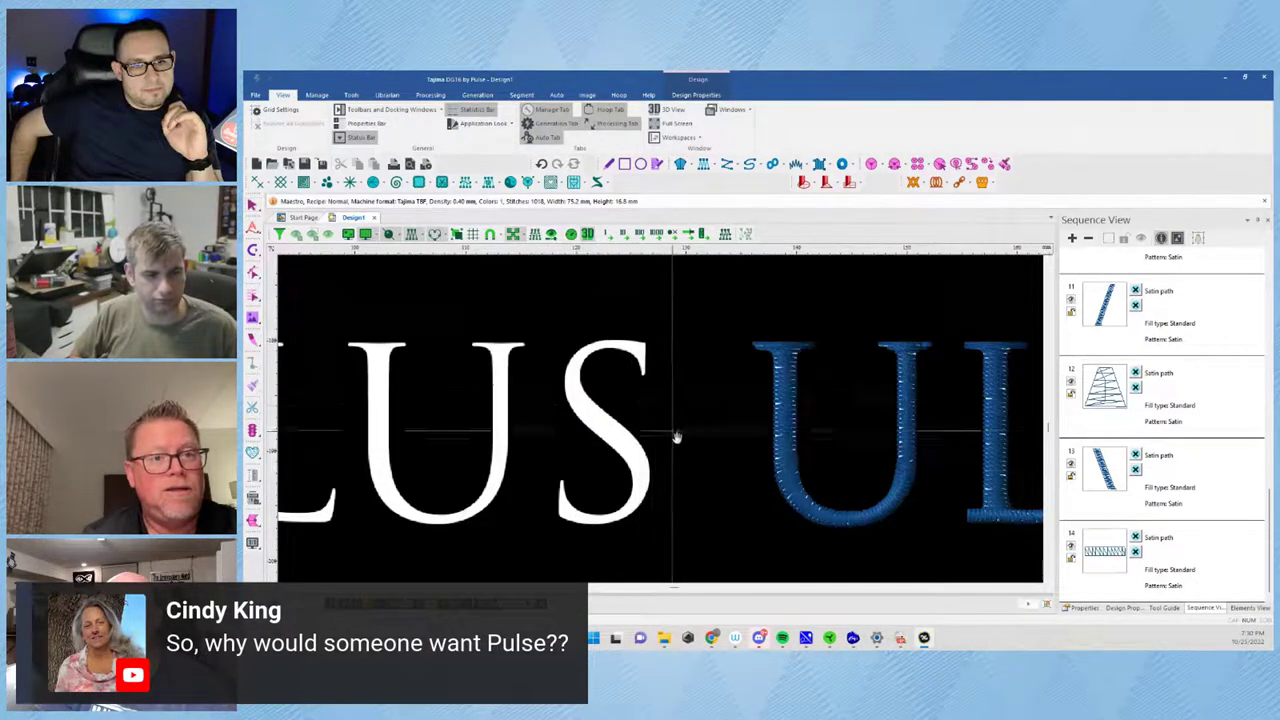
{"action": "scroll", "coordinate": [651, 443], "scroll_direction": "up", "scroll_amount": 4}
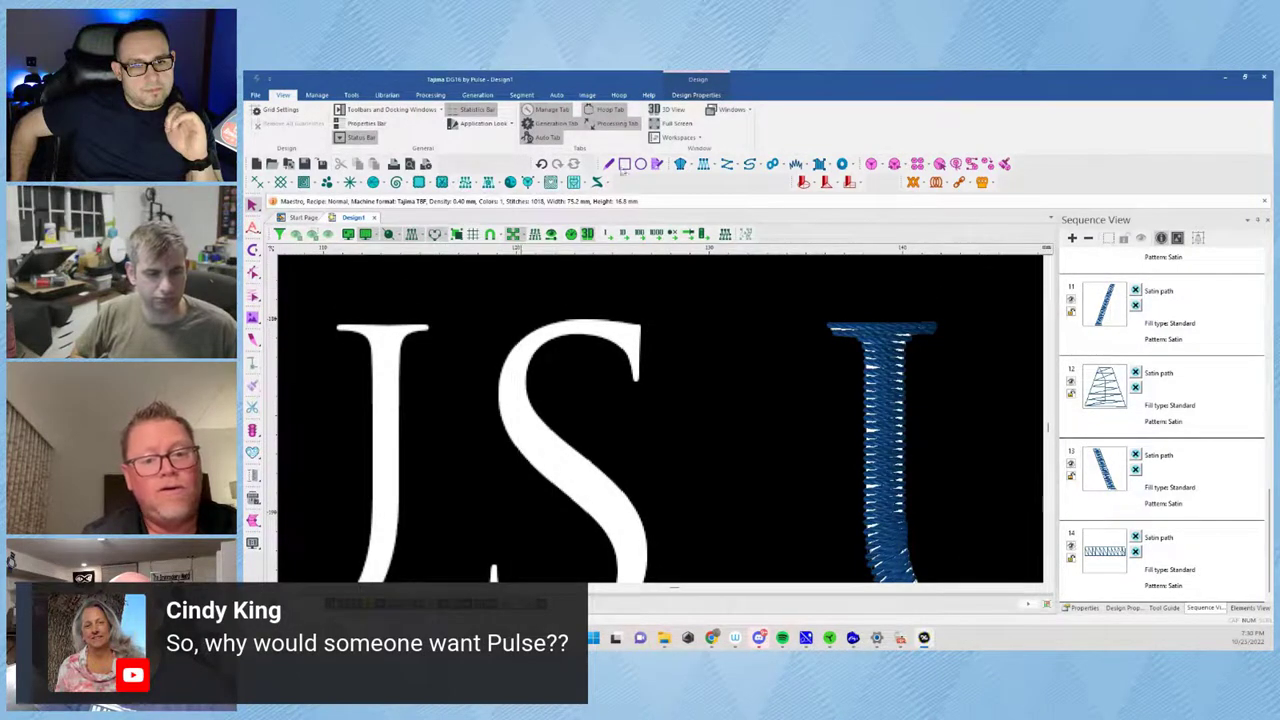
{"action": "left_click", "coordinate": [819, 164]}
{"action": "left_click", "coordinate": [640, 325]}
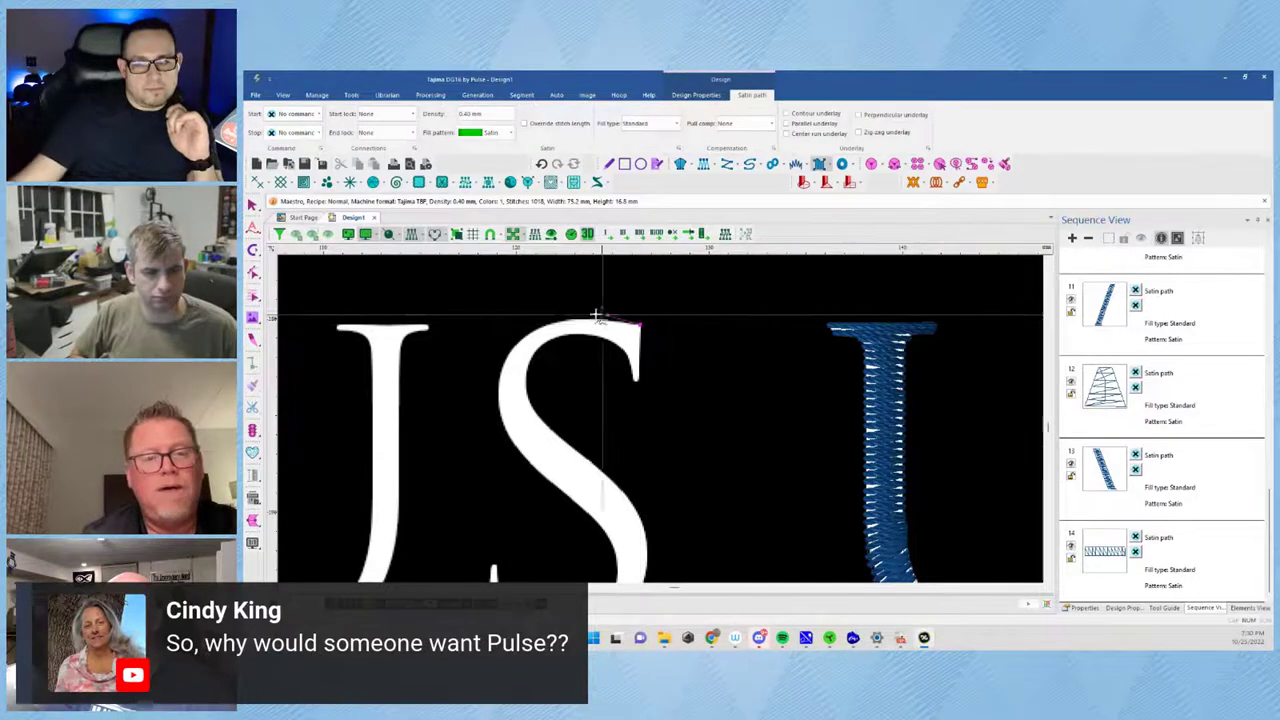
{"action": "left_click", "coordinate": [602, 317]}
{"action": "left_click", "coordinate": [587, 318]}
{"action": "left_click", "coordinate": [568, 320]}
{"action": "left_click", "coordinate": [542, 327]}
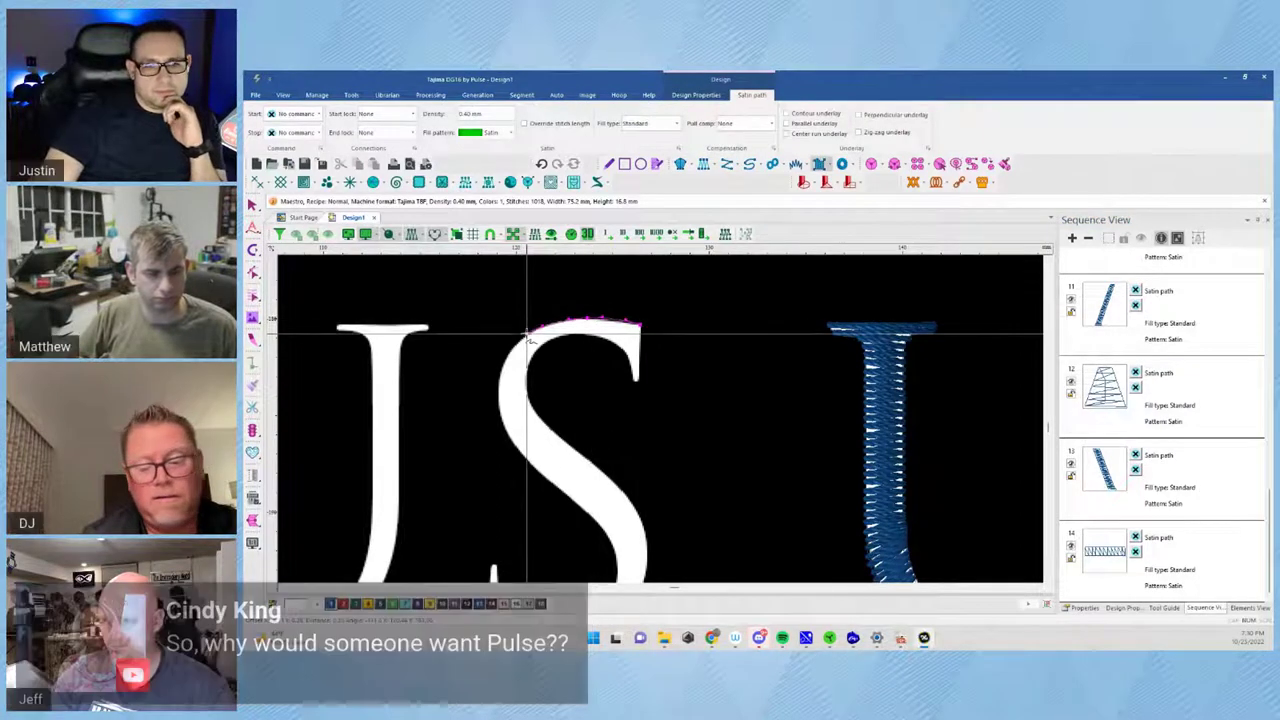
{"action": "left_click", "coordinate": [527, 334]}
Continue the S outline down its outer left side and along the lower edge of the diagonal spine
{"action": "left_click", "coordinate": [497, 381]}
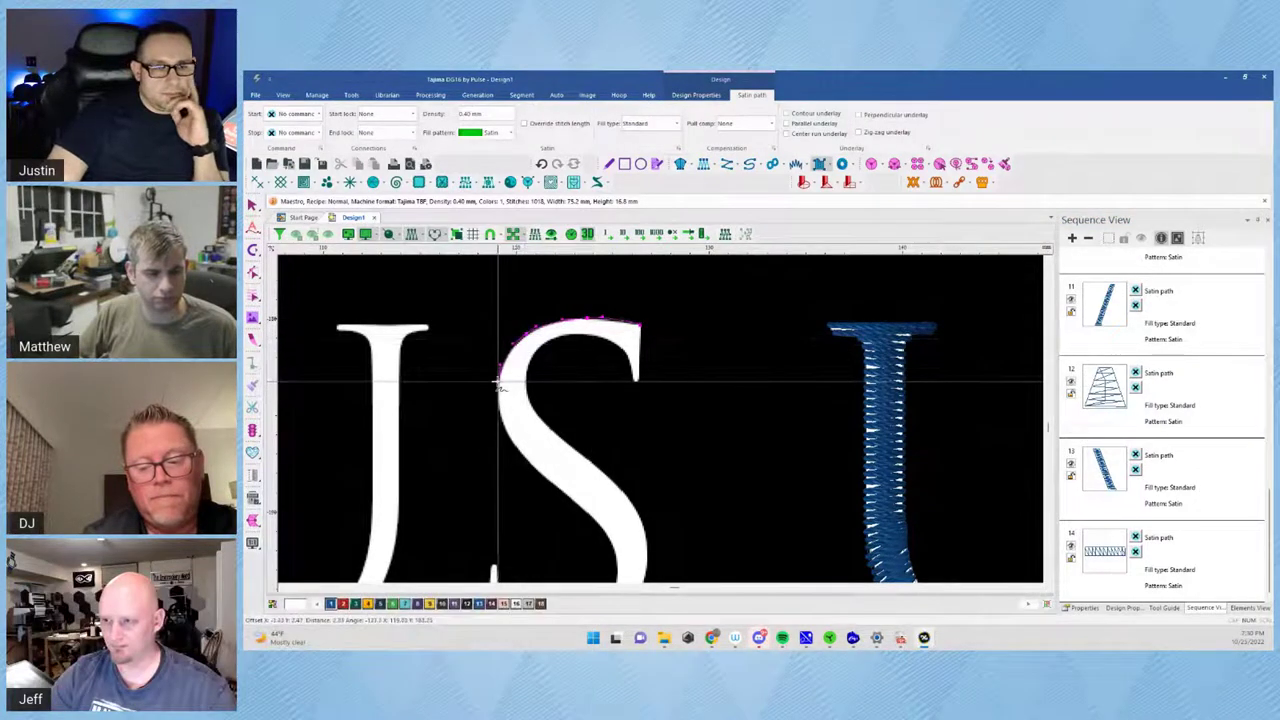
{"action": "left_click", "coordinate": [508, 436]}
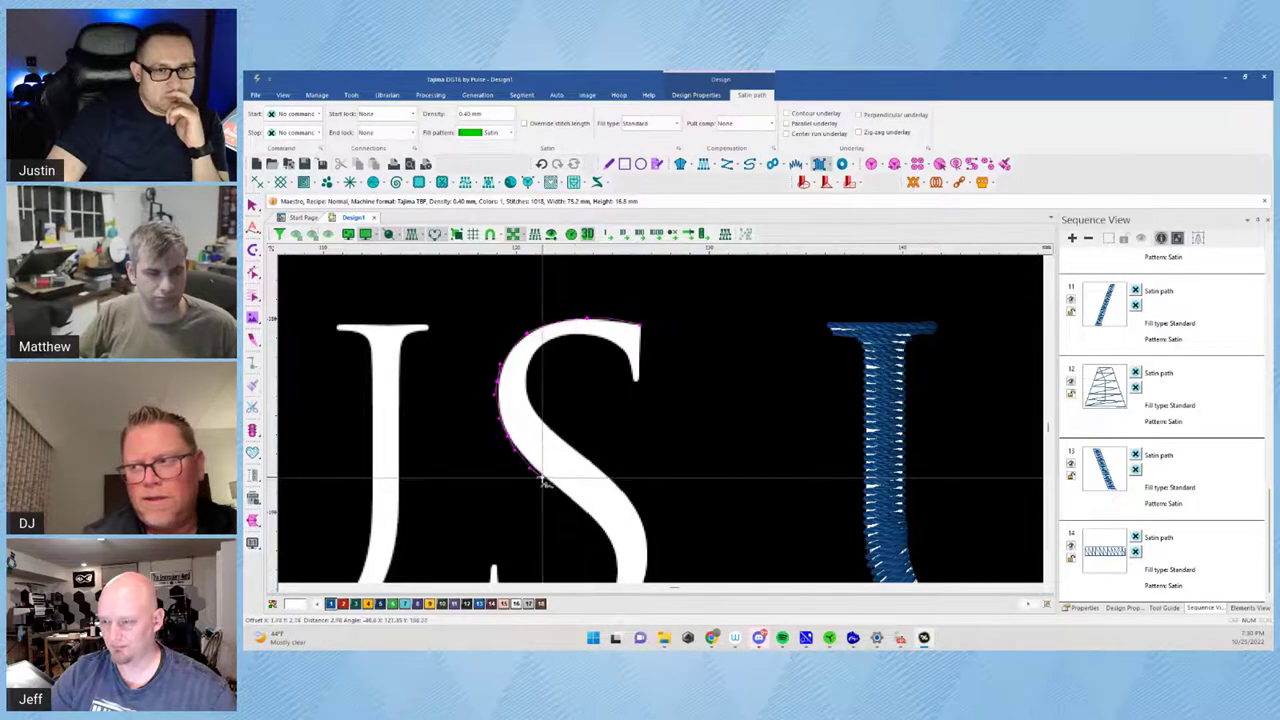
{"action": "left_click", "coordinate": [542, 477]}
{"action": "left_click", "coordinate": [579, 505]}
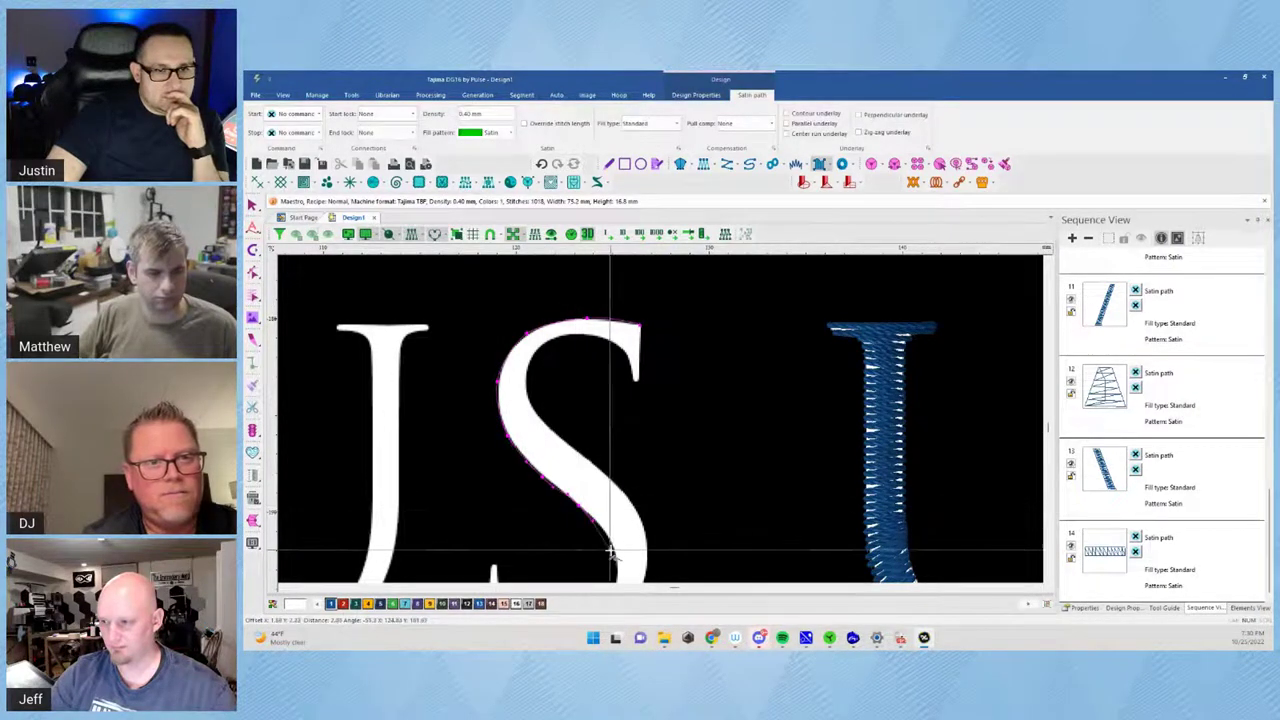
Trace the inner edge of the S's lower bowl around to the tip of its lower left terminal
{"action": "left_click_drag", "start_coordinate": [617, 557], "coordinate": [620, 373]}
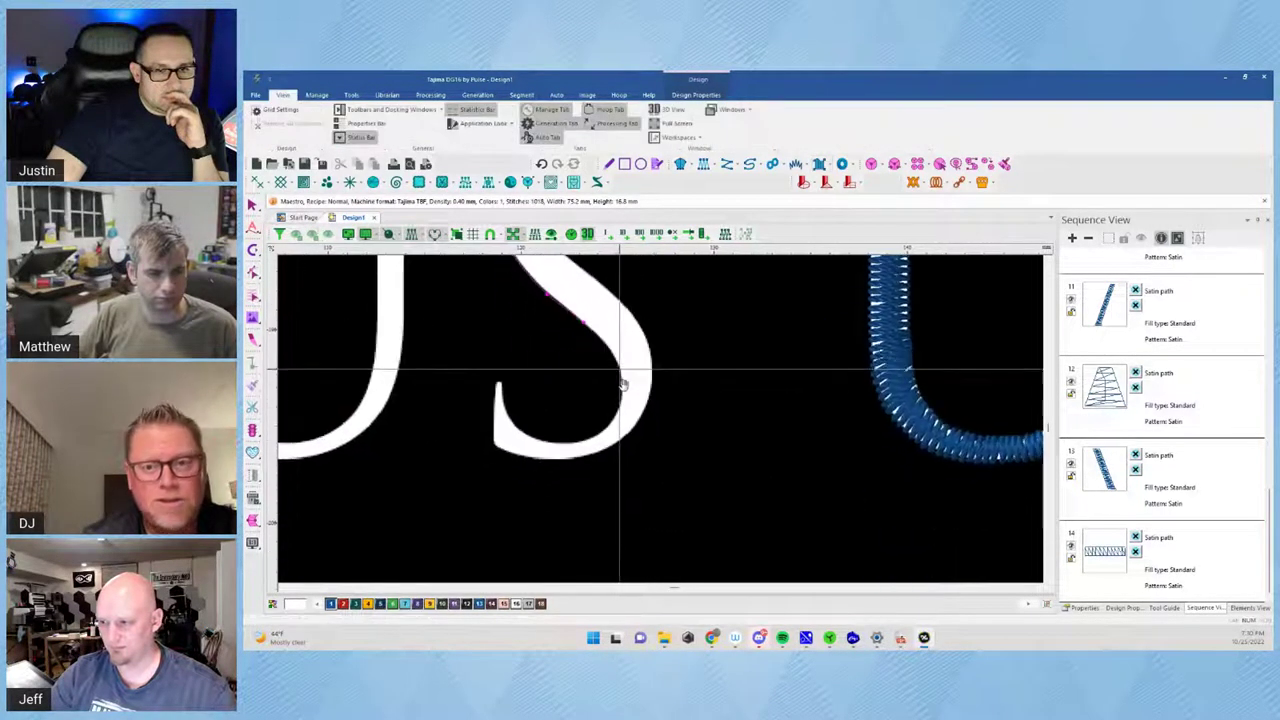
{"action": "left_click", "coordinate": [621, 387]}
{"action": "left_click", "coordinate": [606, 426]}
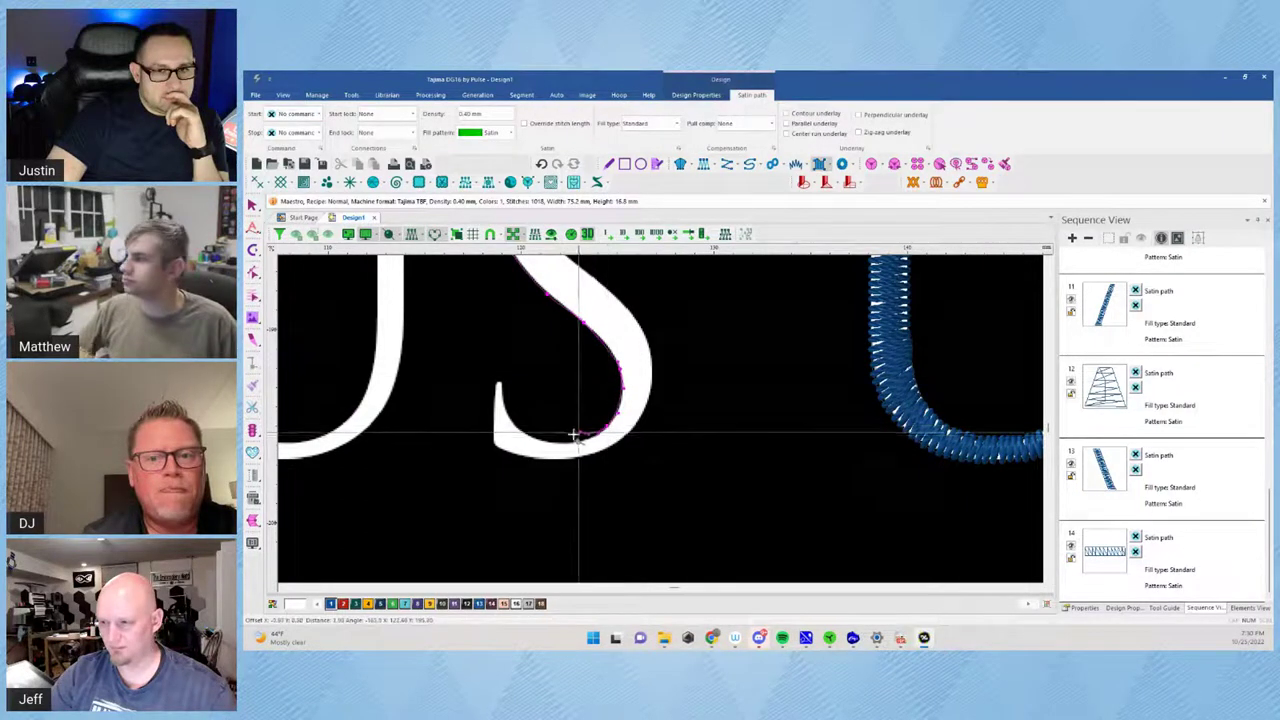
{"action": "left_click", "coordinate": [584, 435]}
{"action": "left_click", "coordinate": [568, 436]}
{"action": "left_click", "coordinate": [539, 433]}
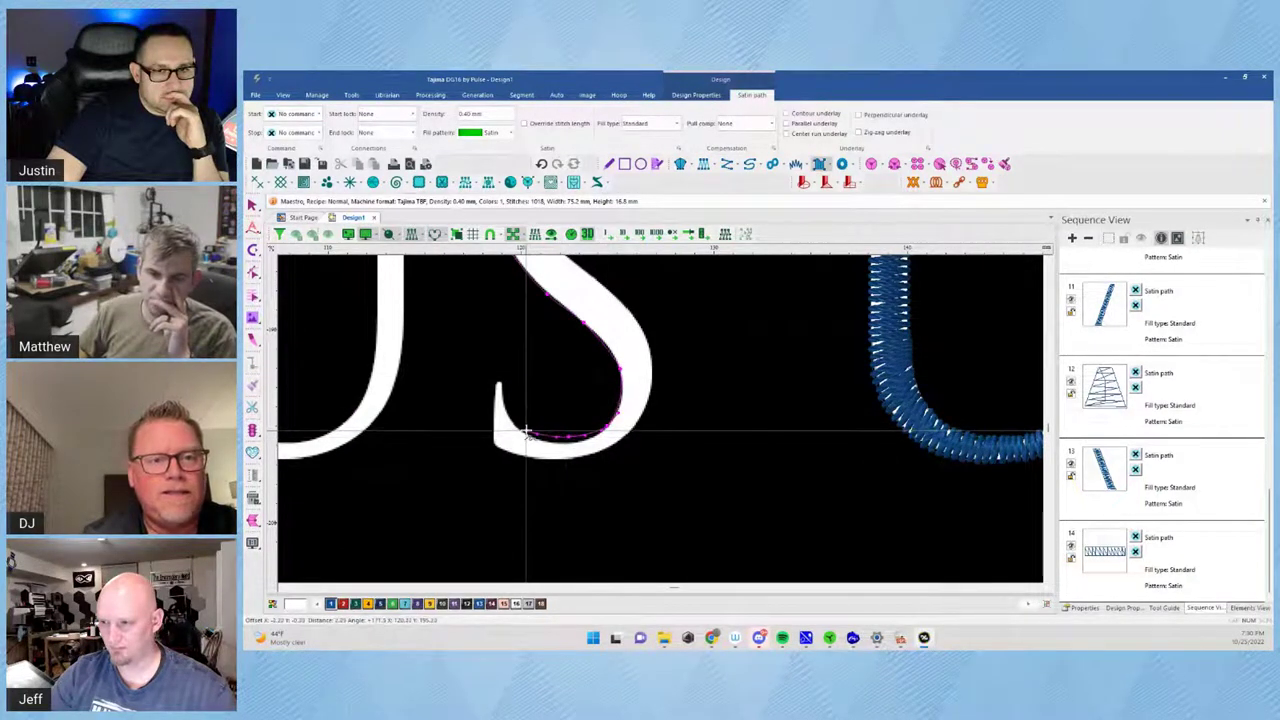
{"action": "left_click", "coordinate": [526, 431]}
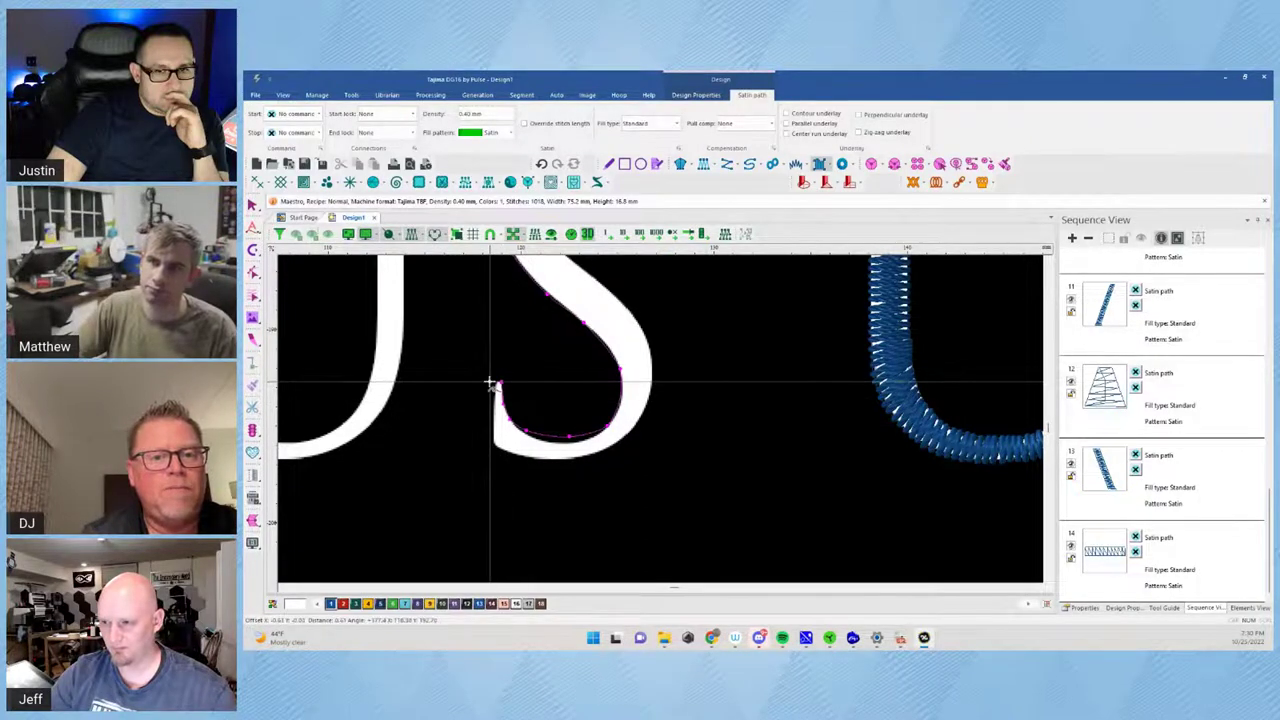
Carry the S outline across the lower terminal's tip, down its outer side and along the outer edge of the lower bowl
{"action": "left_click", "coordinate": [490, 383]}
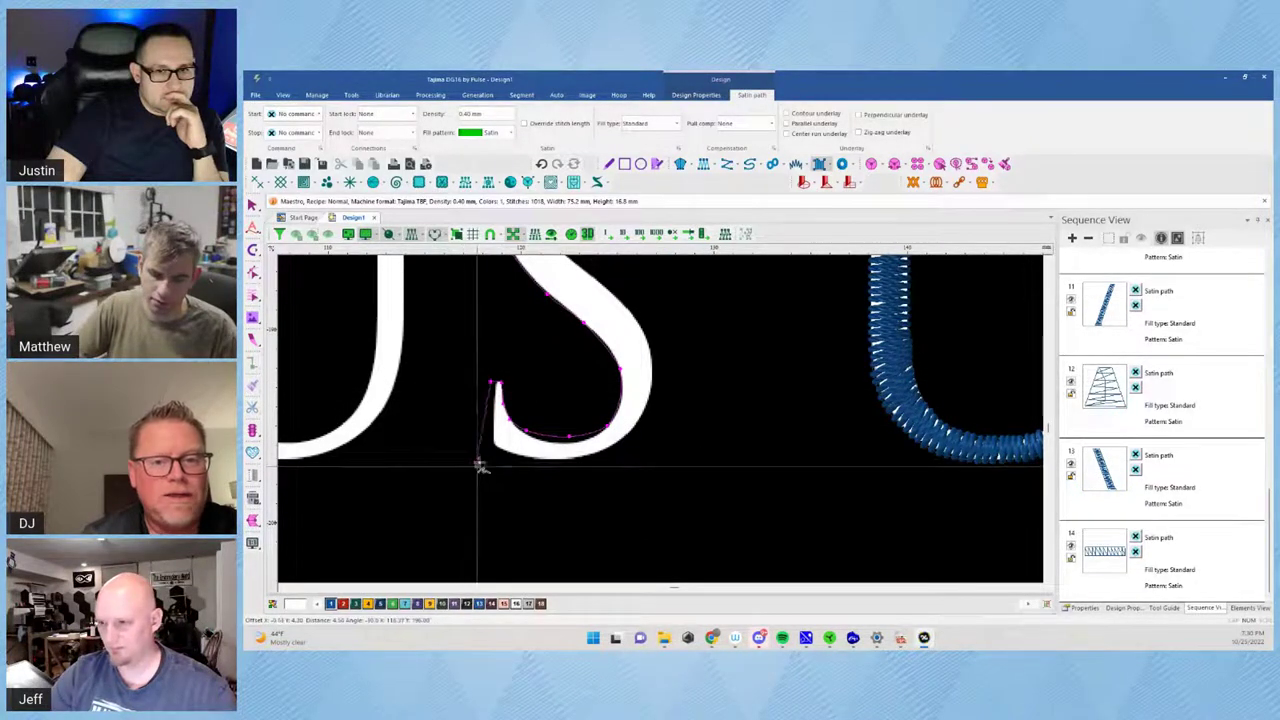
{"action": "left_click", "coordinate": [526, 460]}
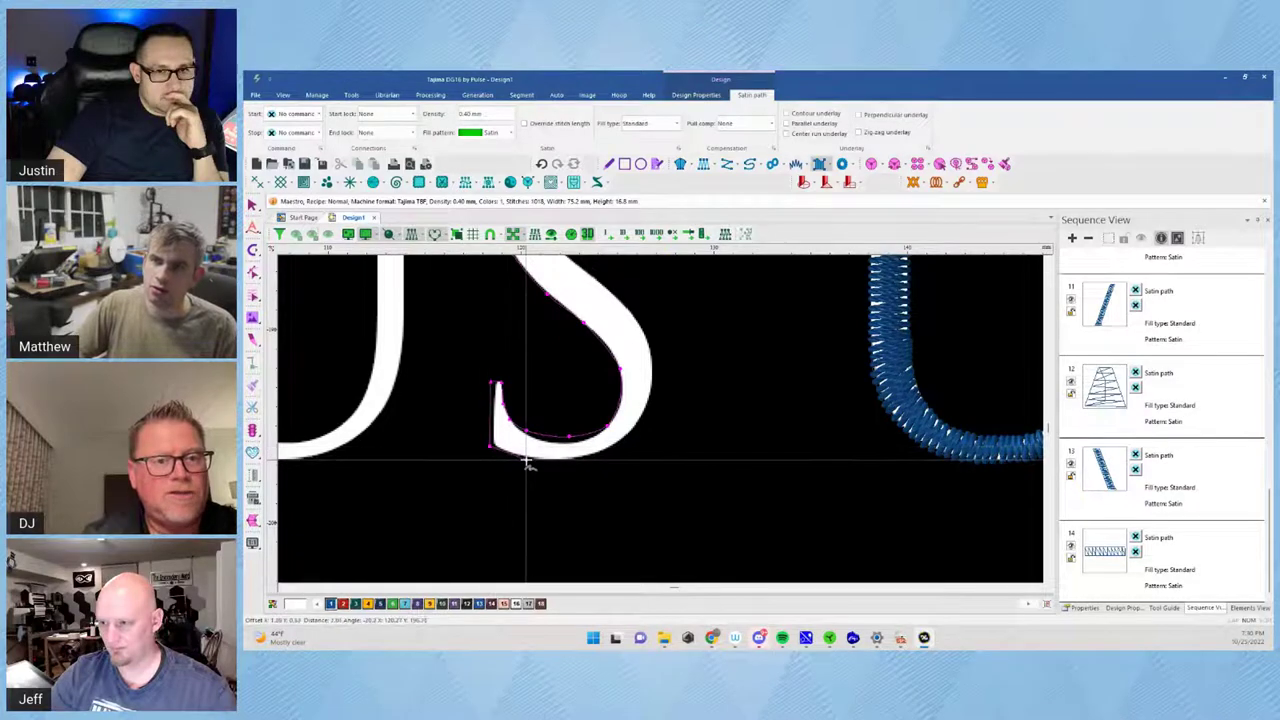
{"action": "left_click", "coordinate": [569, 459]}
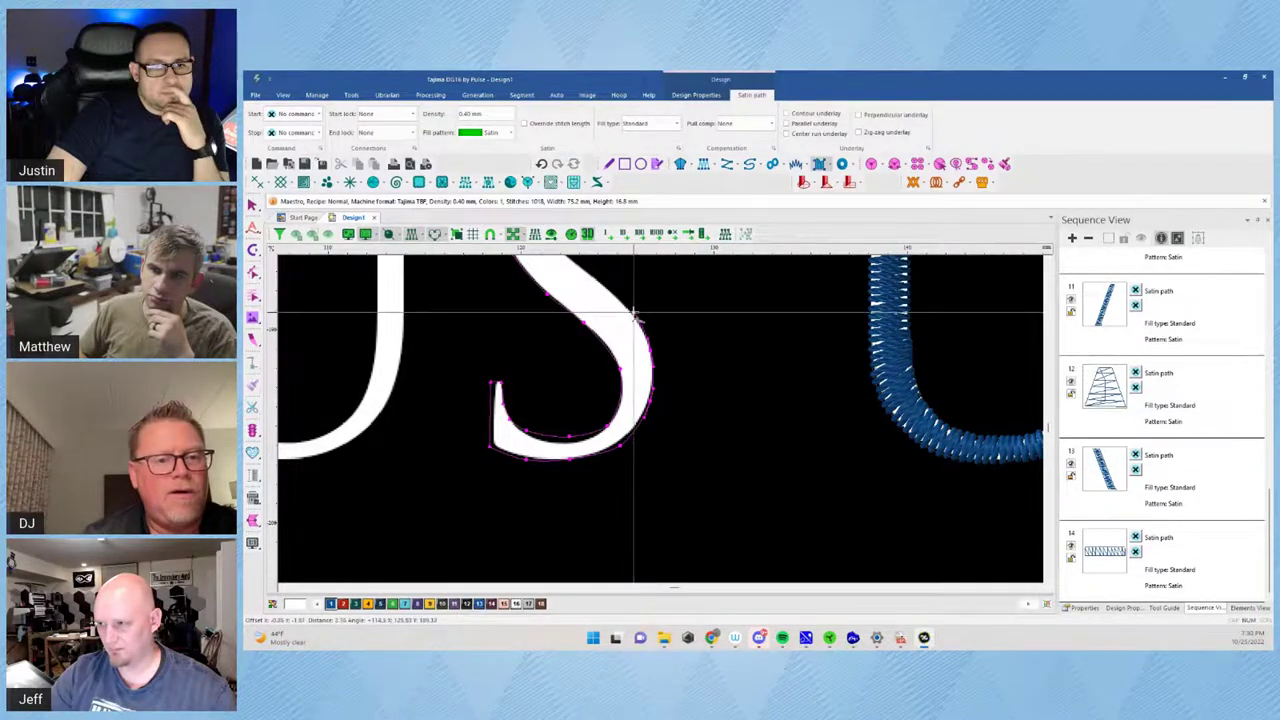
Finish tracing the outline of the S in PLUS up to its upper serif and generate it as a satin path
{"action": "left_click", "coordinate": [602, 282]}
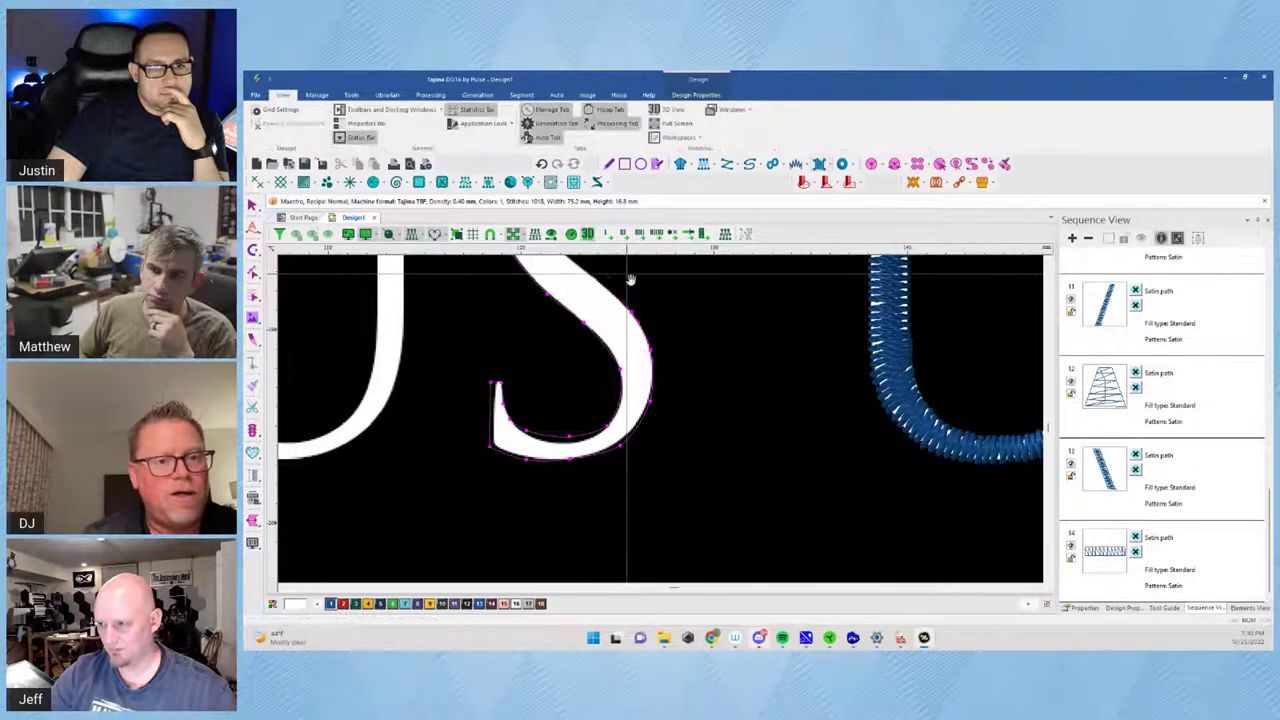
{"action": "left_click_drag", "start_coordinate": [629, 278], "coordinate": [644, 437]}
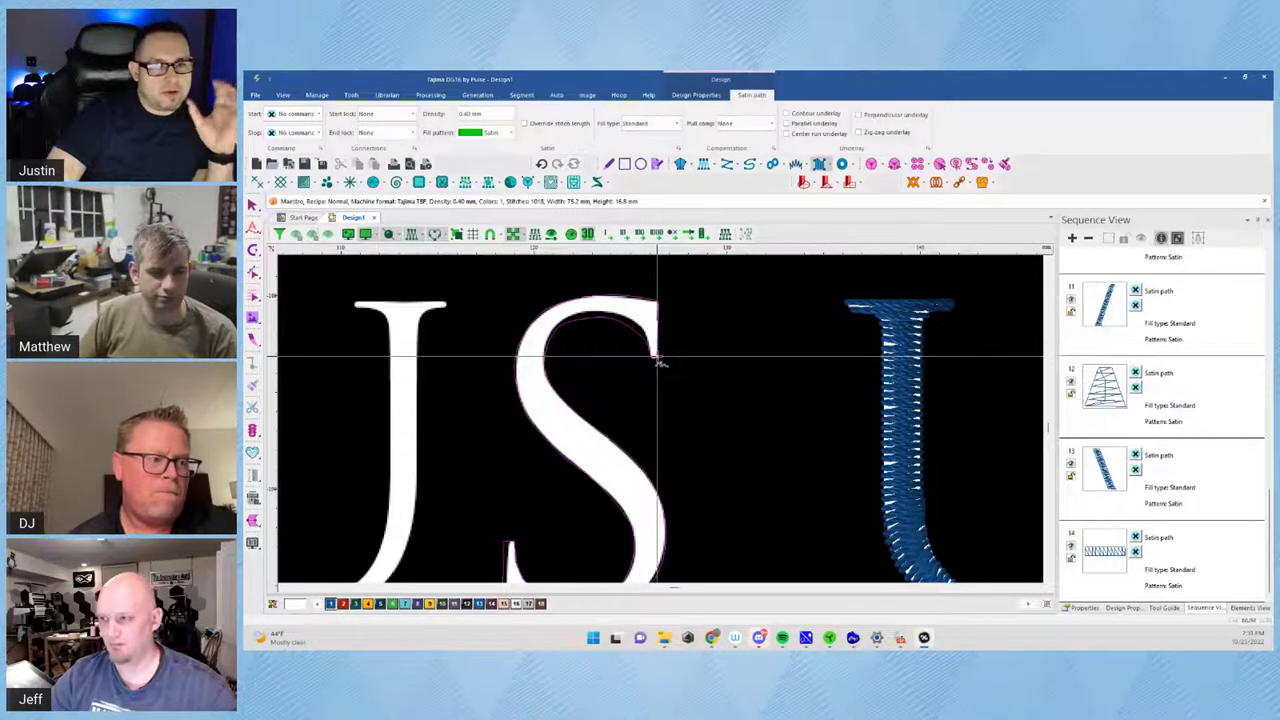
{"action": "key", "text": "Return"}
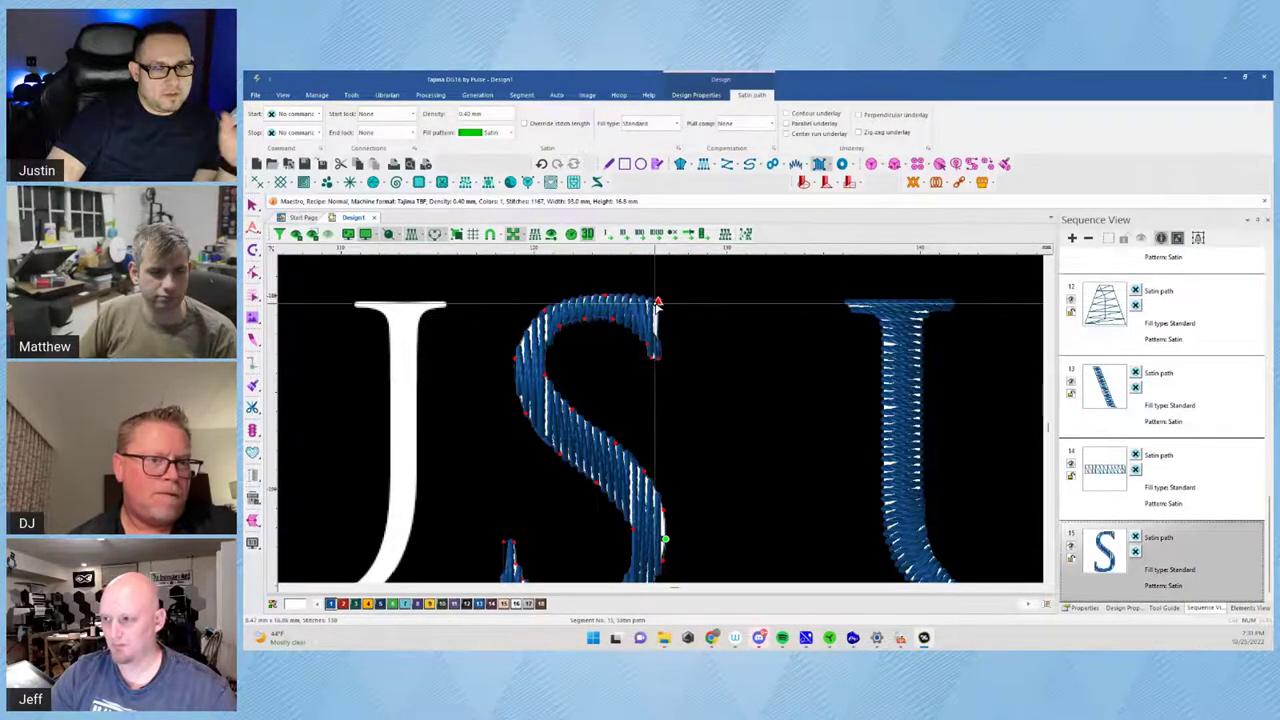
Add stitch direction lines across the S, from the upper serif along its curves to the lower serif
{"action": "left_click_drag", "start_coordinate": [657, 301], "coordinate": [658, 354]}
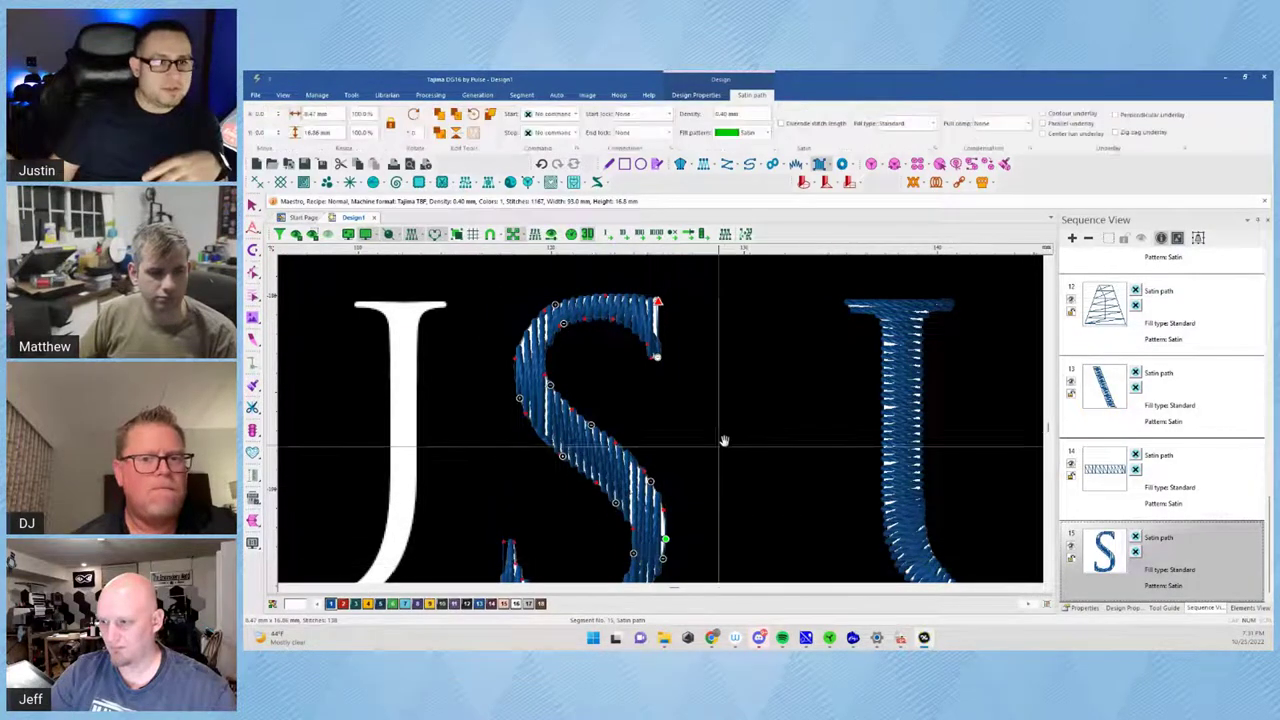
{"action": "scroll", "coordinate": [726, 400], "scroll_direction": "down", "scroll_amount": 3}
{"action": "left_click", "coordinate": [618, 404]}
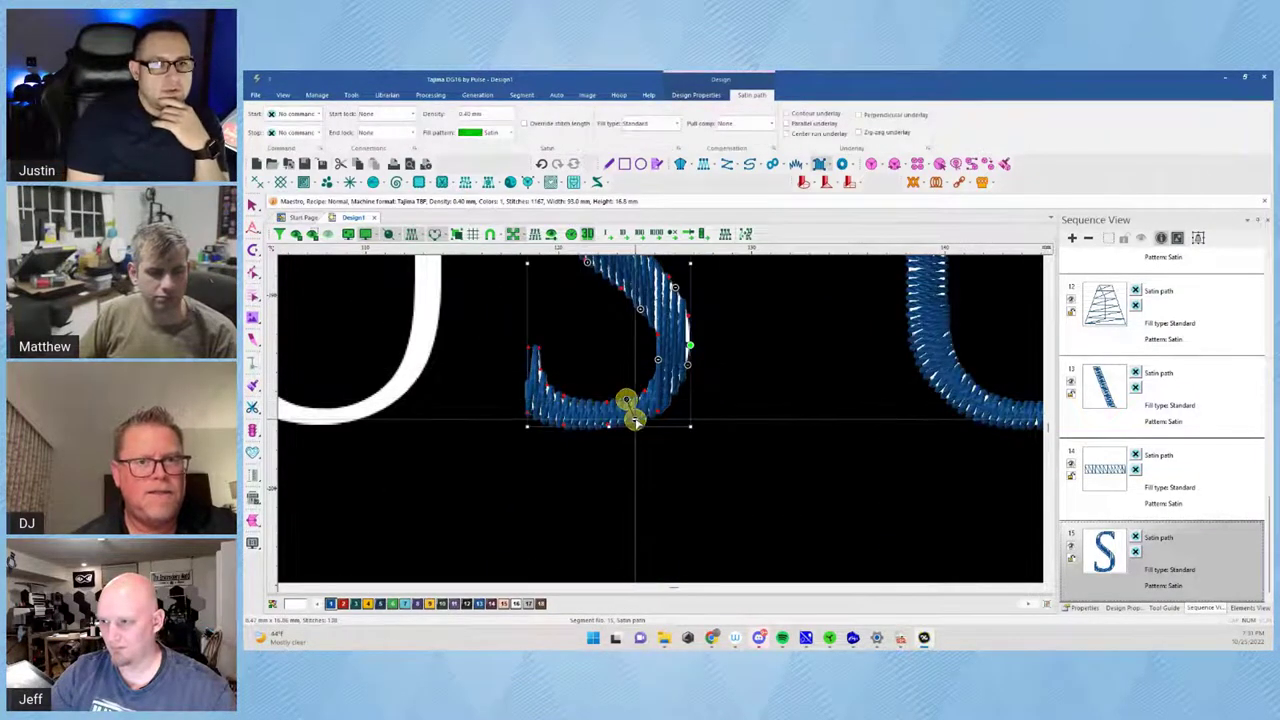
{"action": "left_click", "coordinate": [565, 399]}
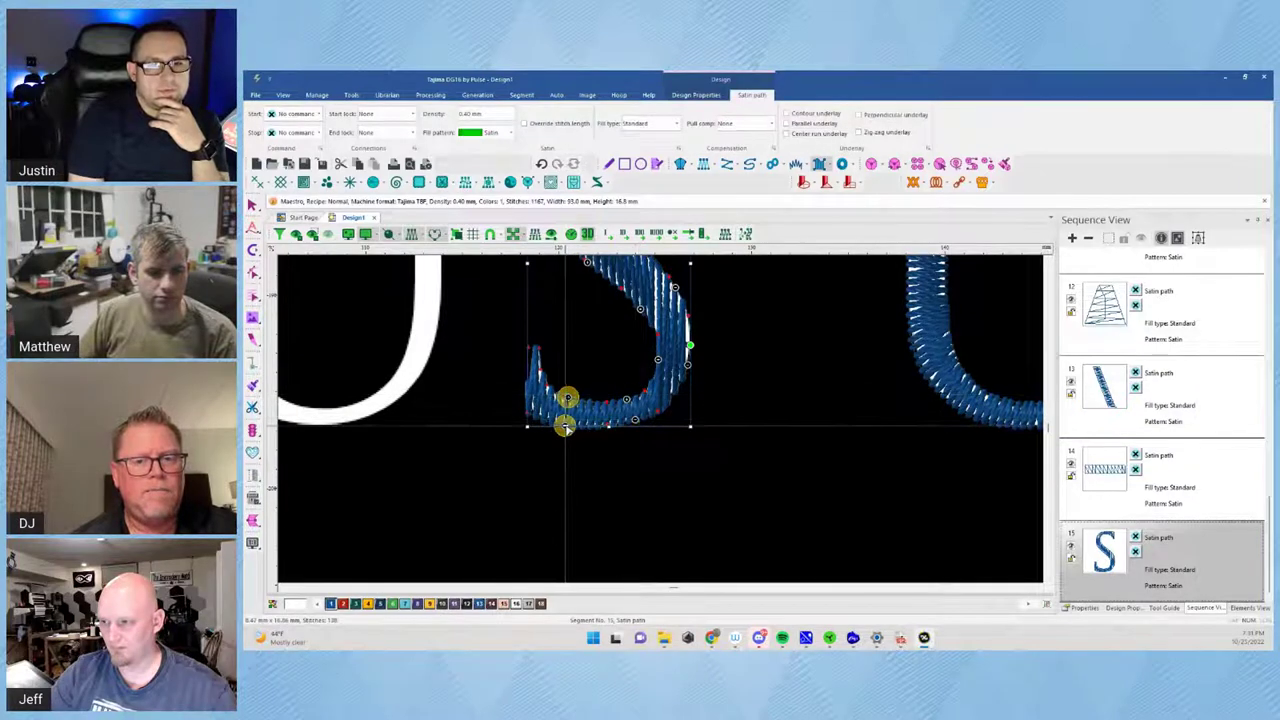
{"action": "left_click", "coordinate": [534, 348]}
{"action": "left_click", "coordinate": [530, 402]}
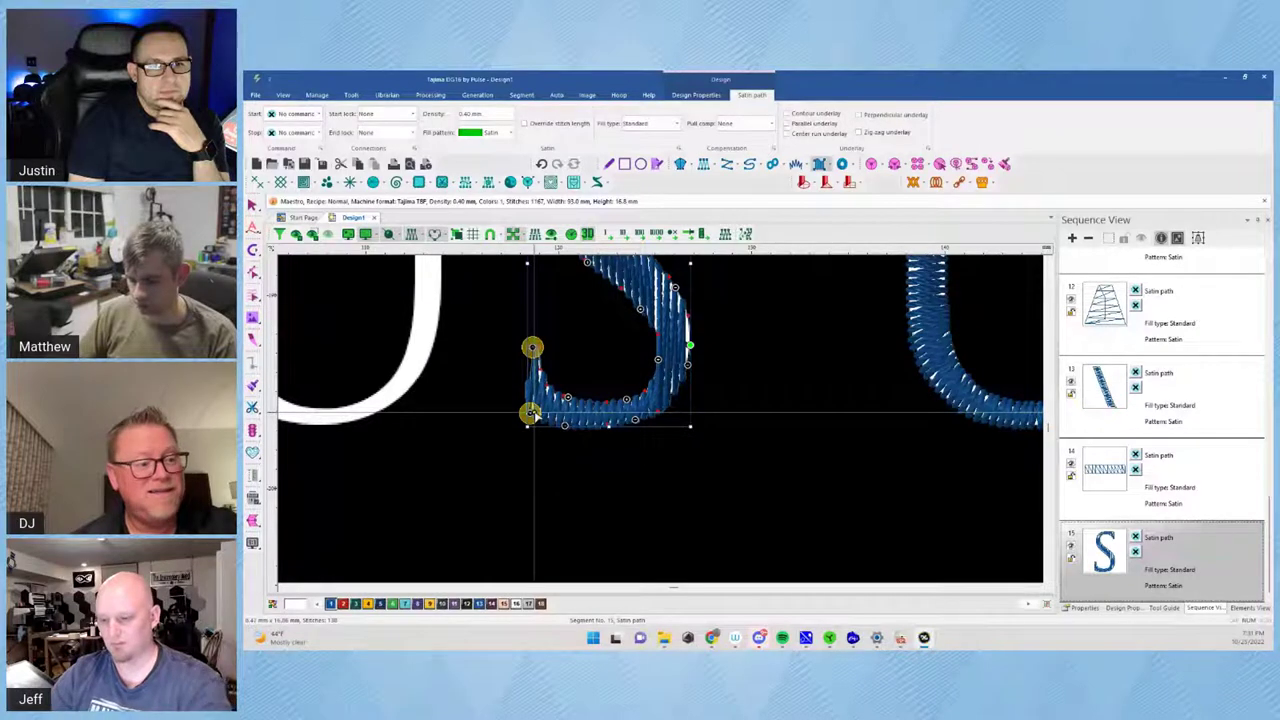
Move the stitching end point of the S onto the inner edge of its lower curve
{"action": "scroll", "coordinate": [580, 380], "scroll_direction": "down", "scroll_amount": 2}
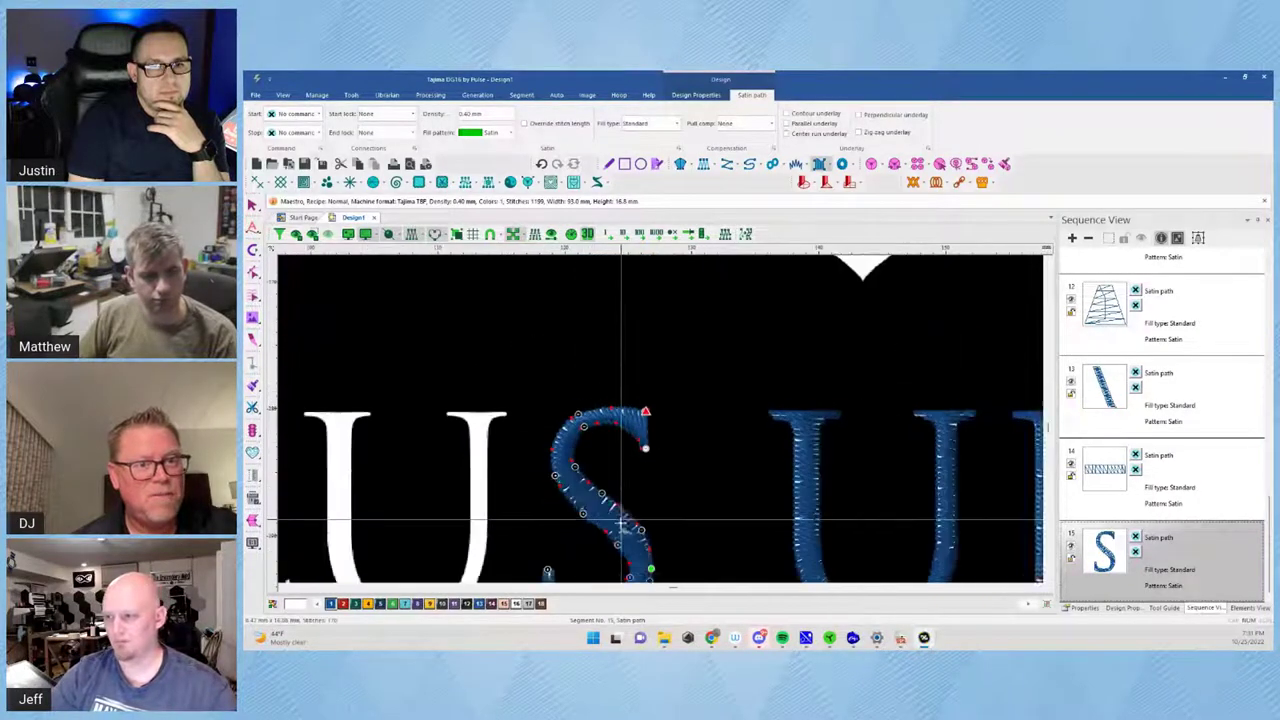
{"action": "scroll", "coordinate": [622, 520], "scroll_direction": "down", "scroll_amount": 2}
{"action": "scroll", "coordinate": [640, 340], "scroll_direction": "up", "scroll_amount": 2}
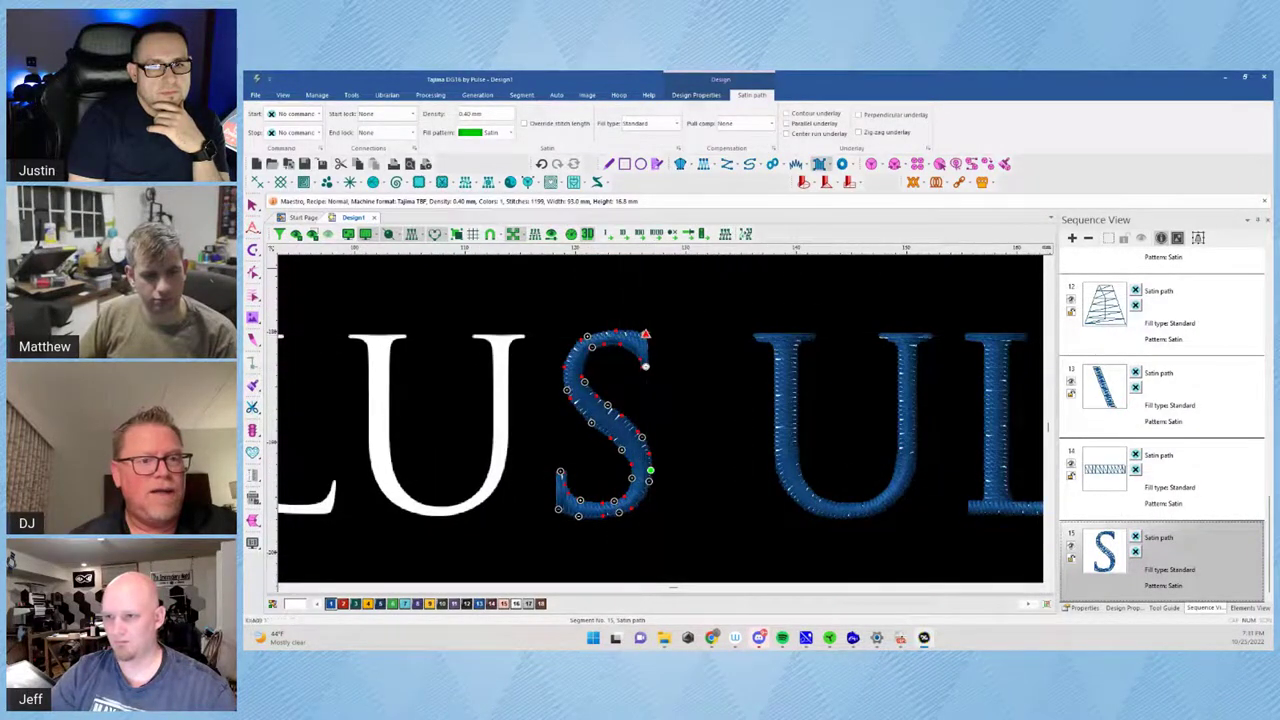
{"action": "left_click", "coordinate": [270, 228]}
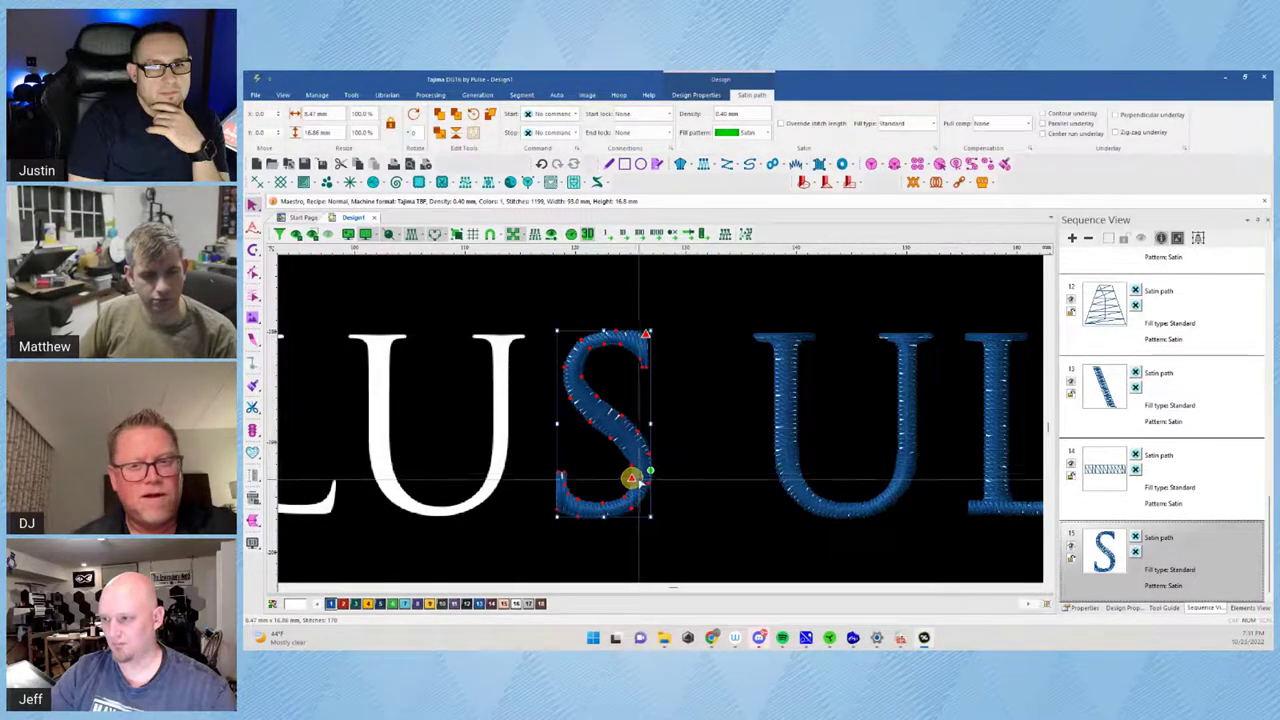
{"action": "left_click_drag", "start_coordinate": [625, 494], "coordinate": [626, 494]}
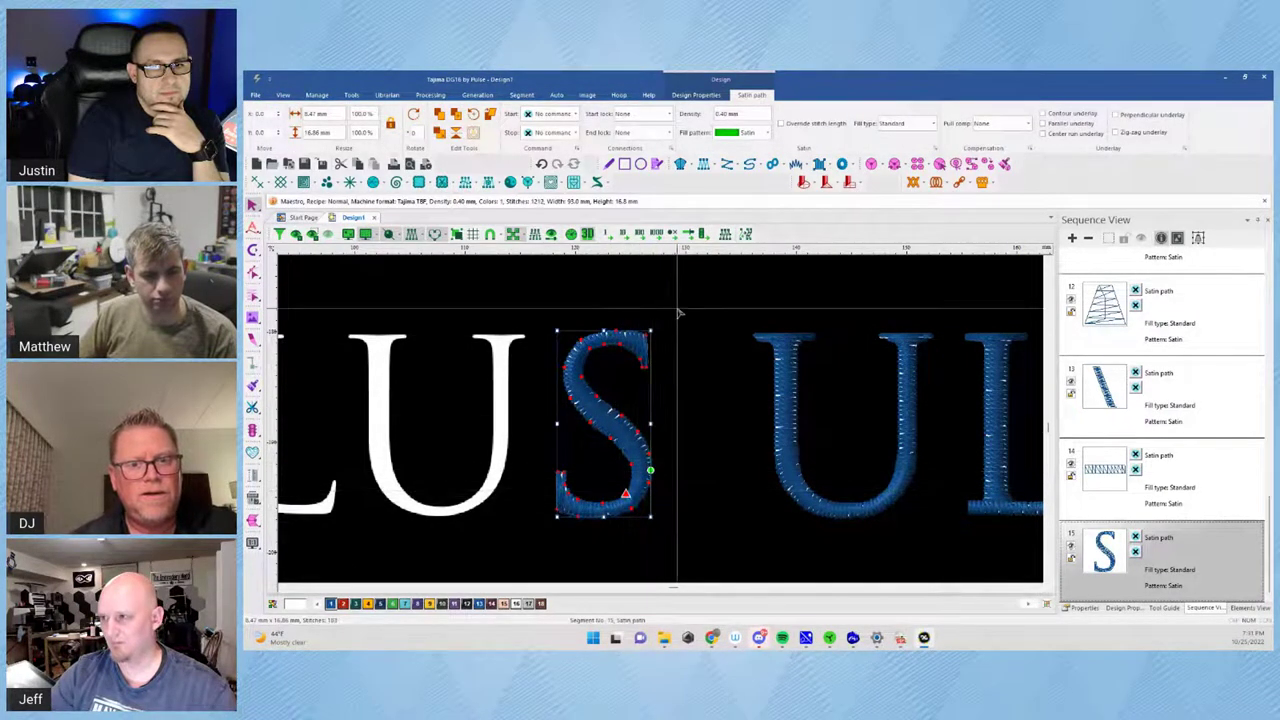
Set the start and end locks of the S to Basic and its stop command to Trim
{"action": "left_click", "coordinate": [668, 116]}
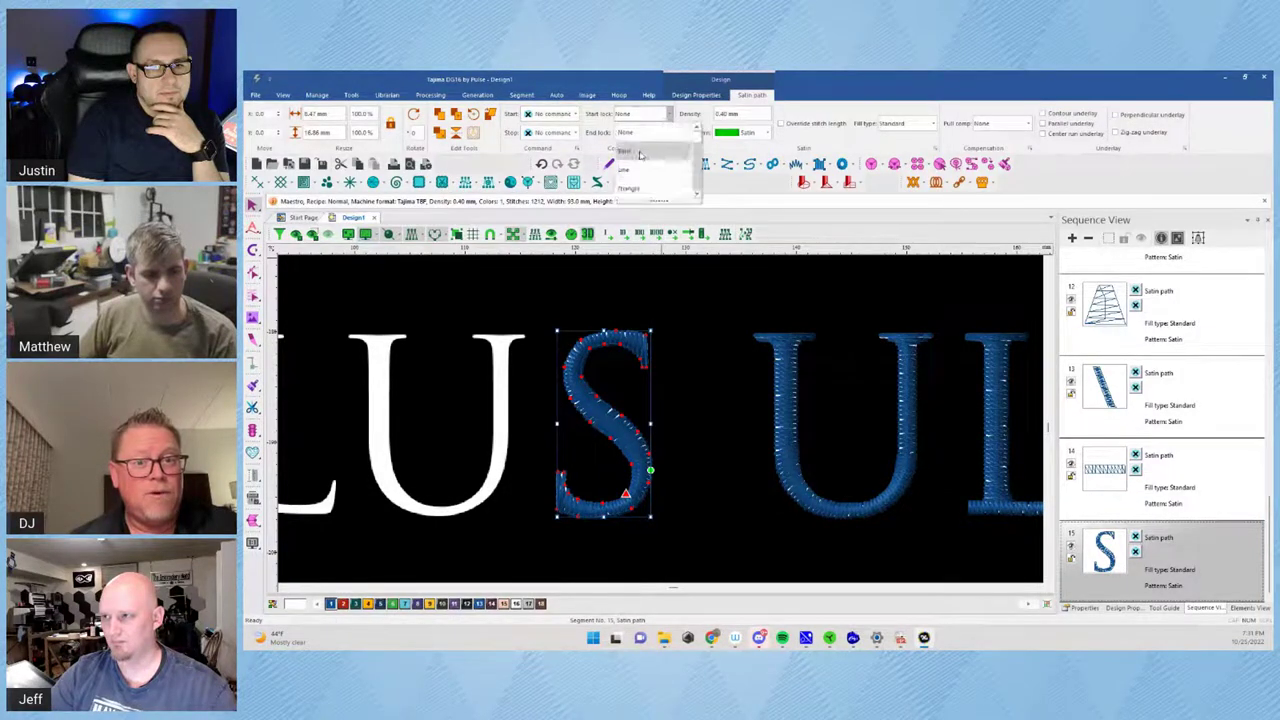
{"action": "left_click", "coordinate": [639, 151]}
{"action": "left_click", "coordinate": [668, 133]}
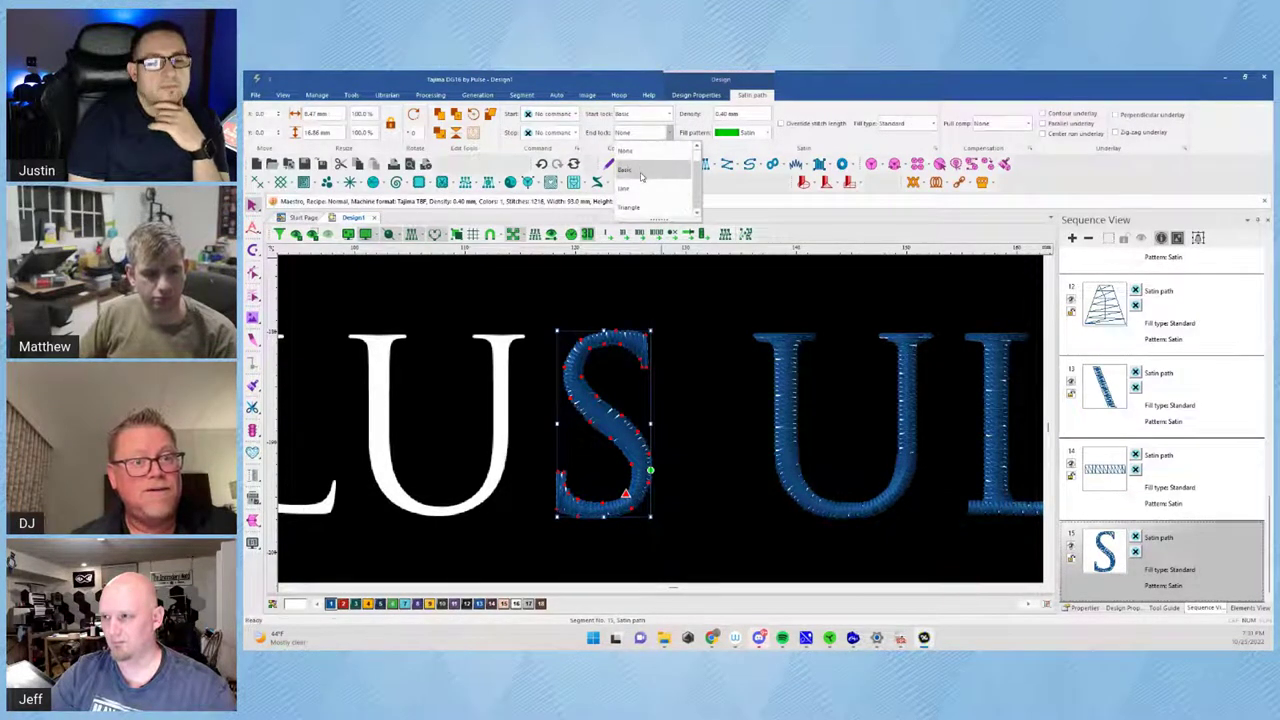
{"action": "left_click", "coordinate": [640, 172]}
{"action": "left_click", "coordinate": [573, 134]}
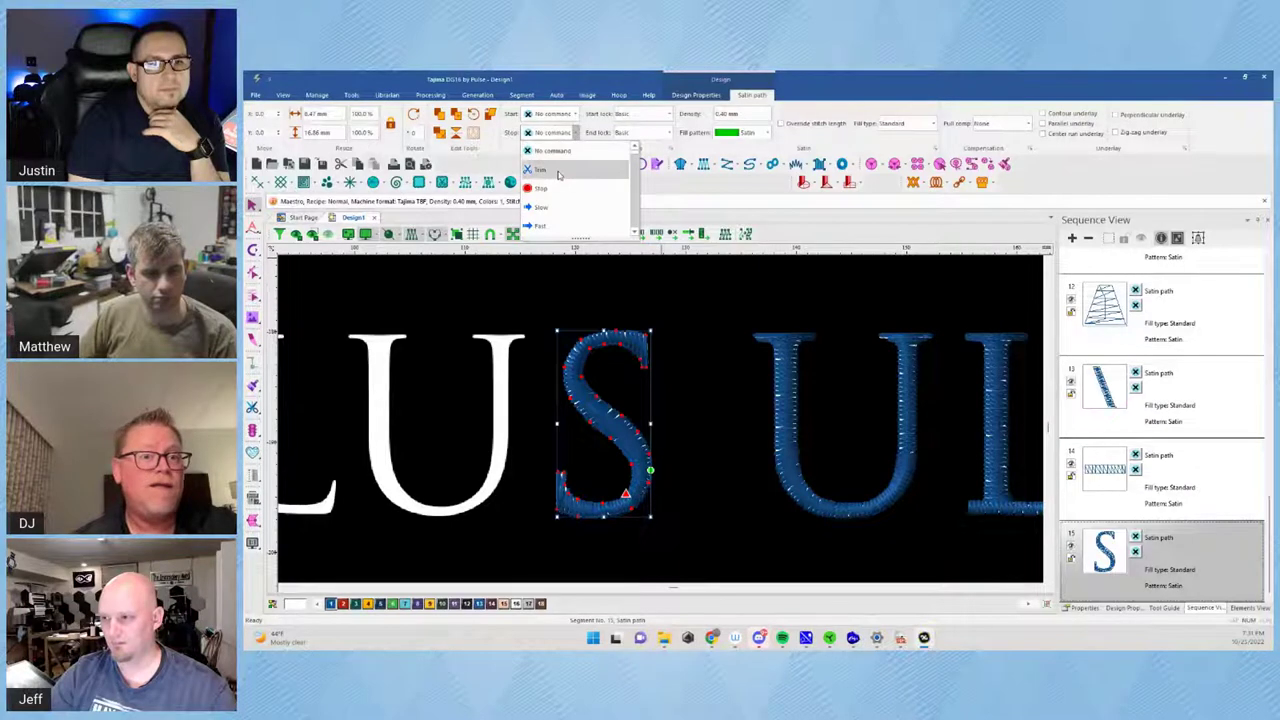
{"action": "left_click", "coordinate": [557, 173]}
{"action": "left_click", "coordinate": [555, 572]}
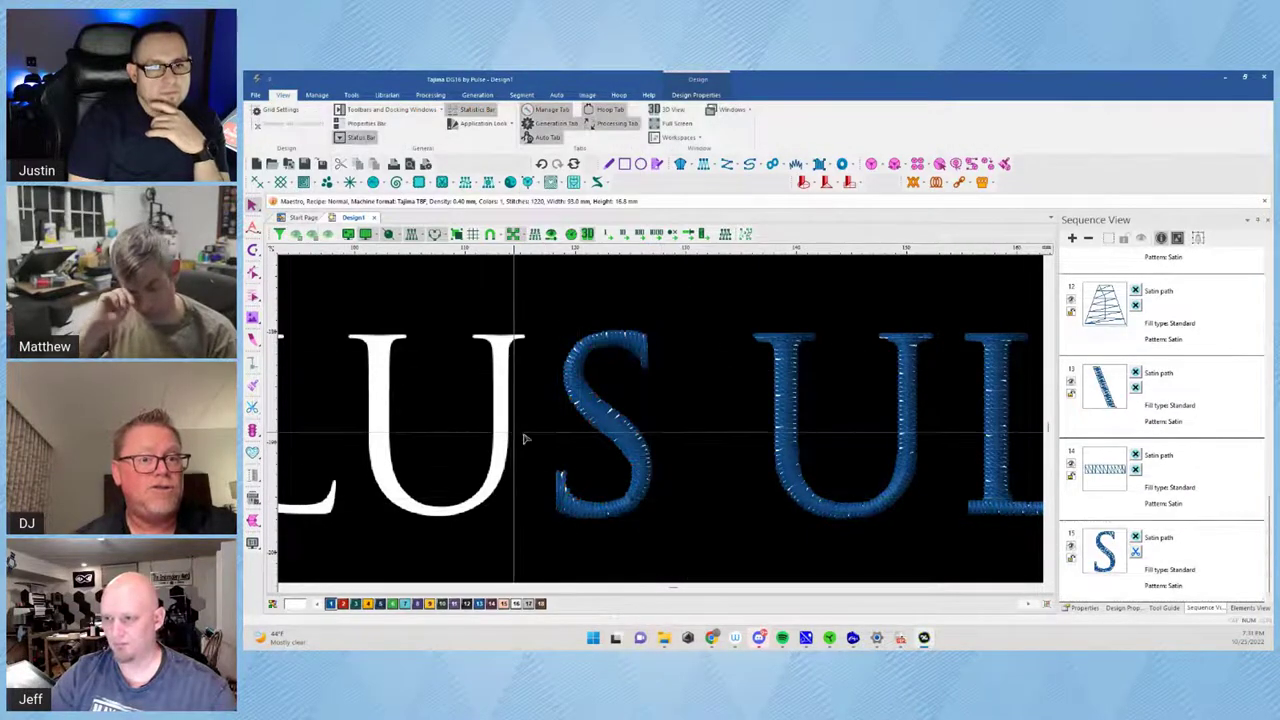
Duplicate the digitized U of ULTRA and place the copy over the white U in PLUS
{"action": "left_click_drag", "start_coordinate": [583, 466], "coordinate": [708, 385]}
{"action": "scroll", "coordinate": [533, 433], "scroll_direction": "down", "scroll_amount": 1}
{"action": "left_click", "coordinate": [803, 418]}
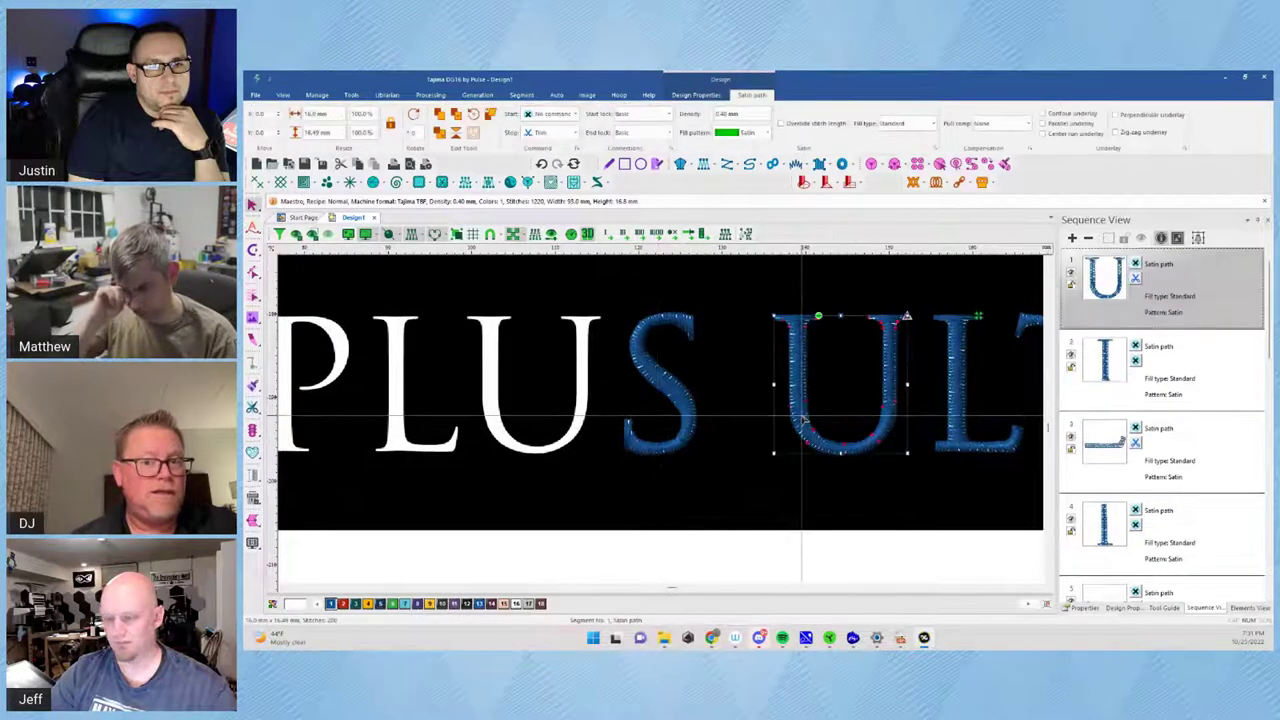
{"action": "key", "text": "ctrl+v"}
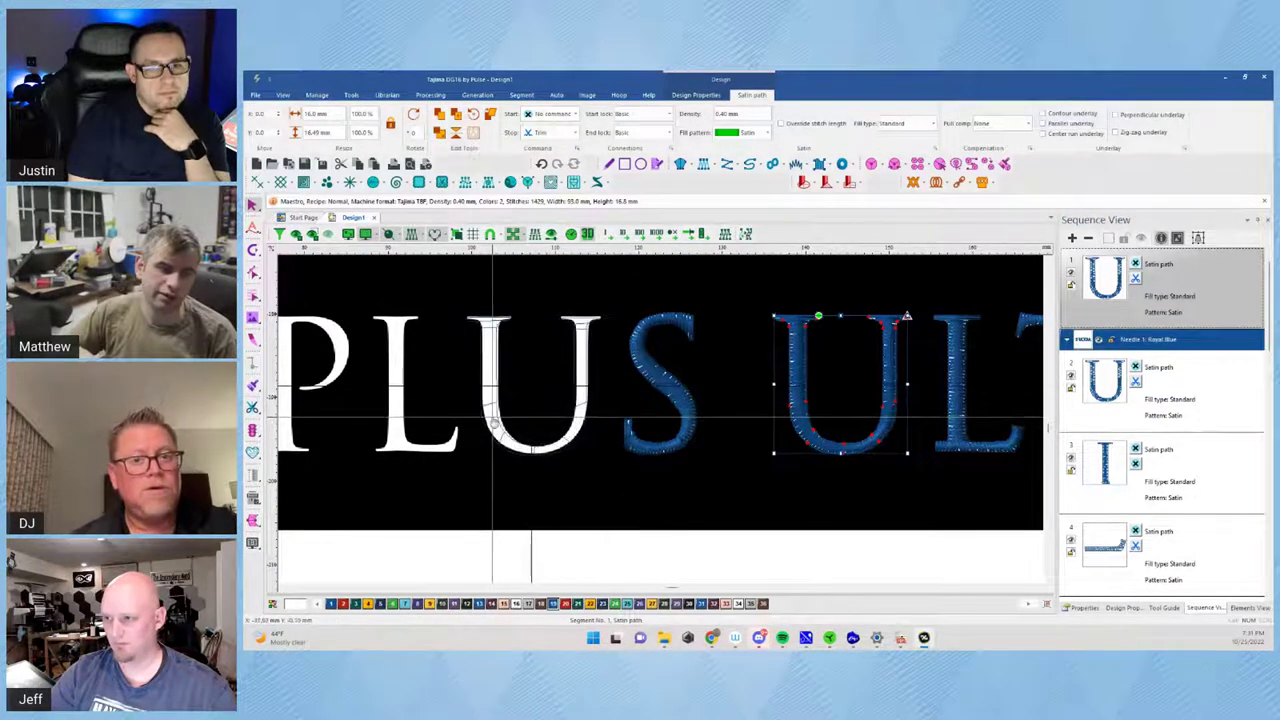
{"action": "left_click", "coordinate": [494, 422]}
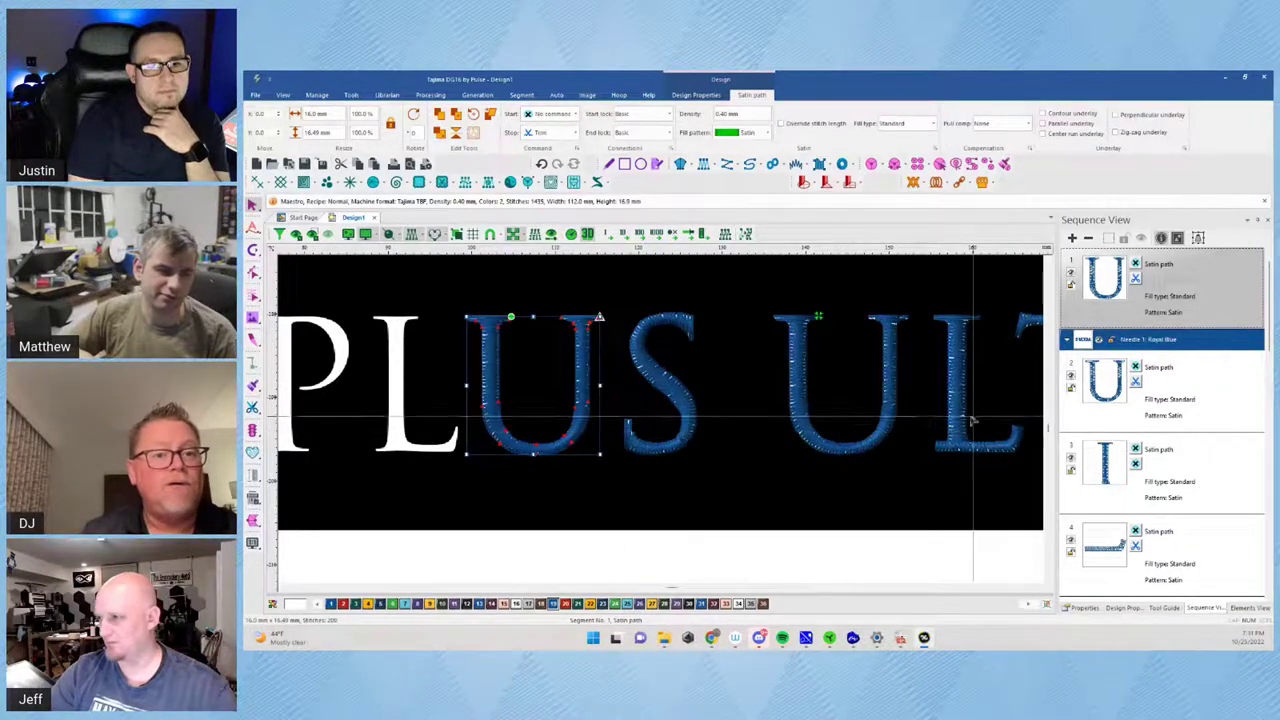
Duplicate both satin segments of the L in ULTRA and place the copy over the white L in PLUS
{"action": "scroll", "coordinate": [818, 454], "scroll_direction": "down", "scroll_amount": 1}
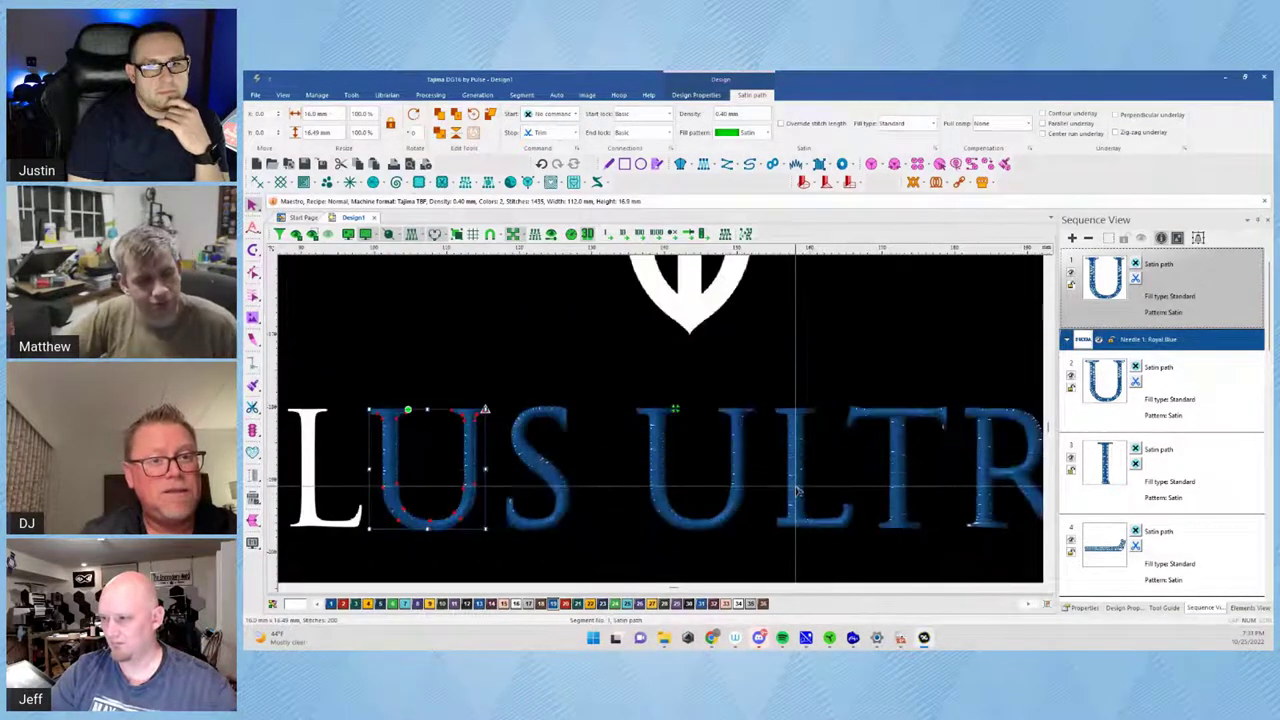
{"action": "left_click_drag", "start_coordinate": [770, 382], "coordinate": [868, 543]}
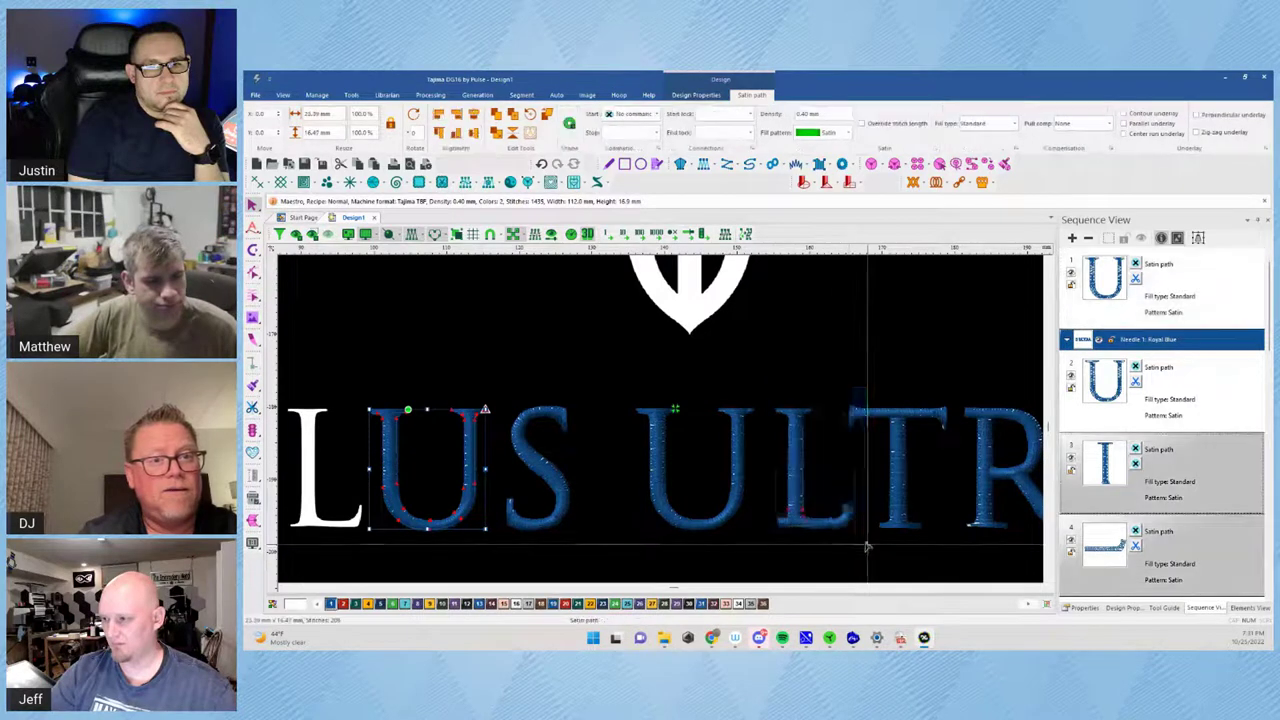
{"action": "left_click", "coordinate": [813, 363]}
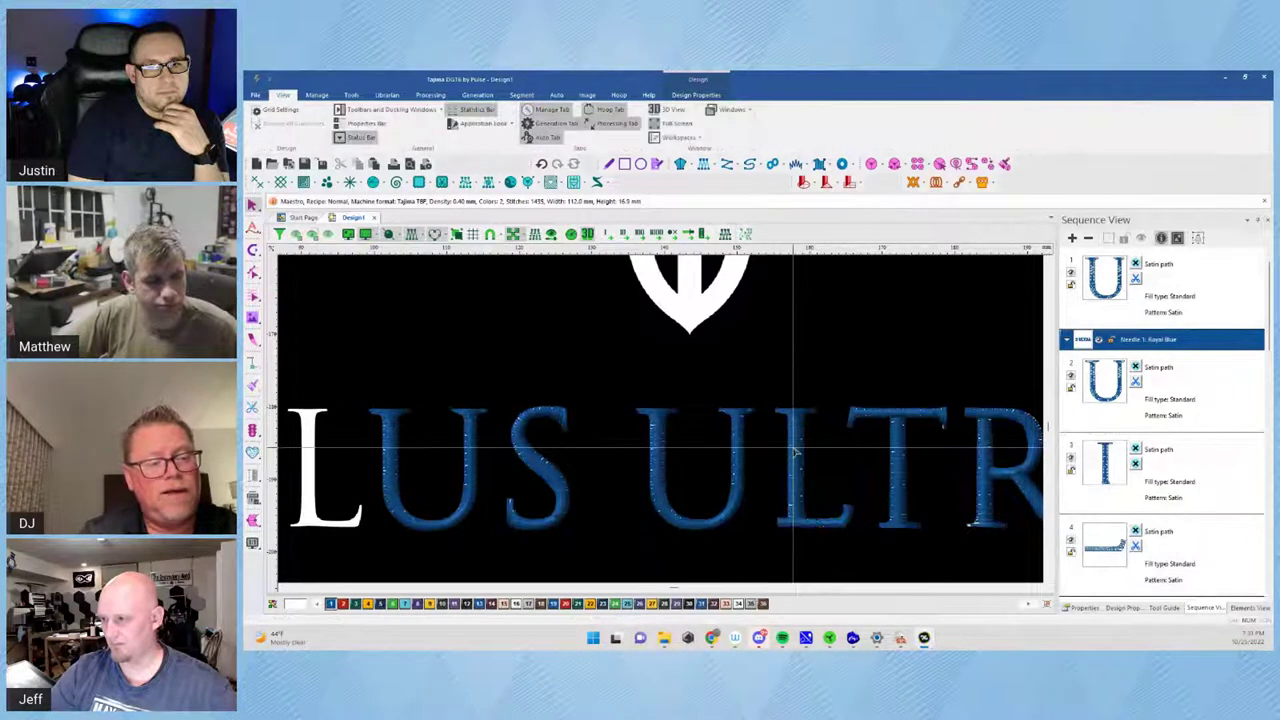
{"action": "left_click", "coordinate": [795, 450]}
{"action": "left_click", "coordinate": [1105, 555], "text": "ctrl"}
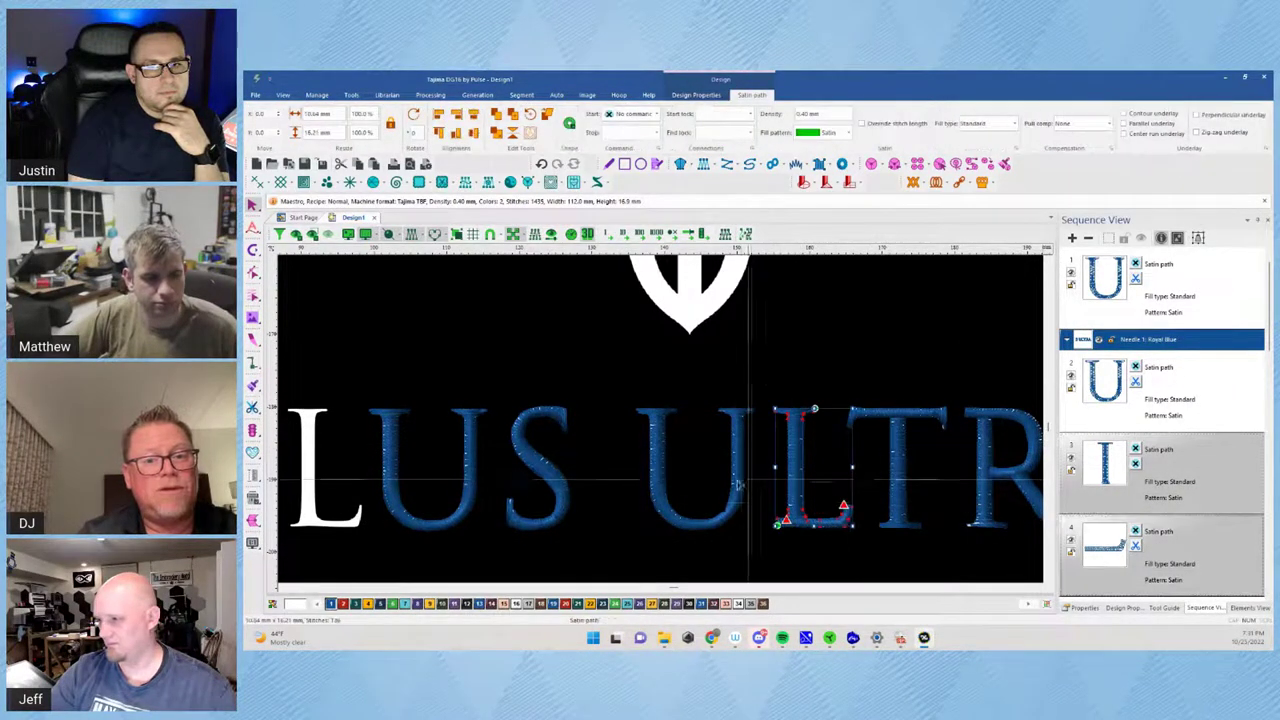
{"action": "key", "text": "ctrl+v"}
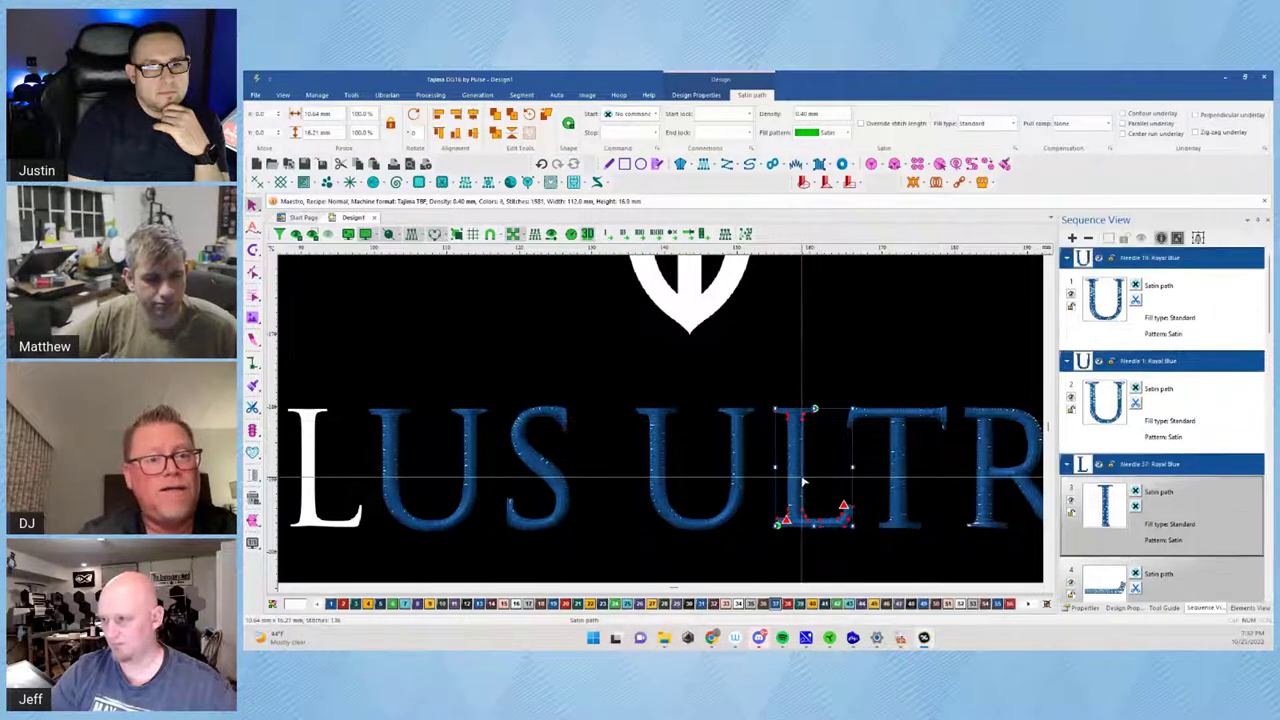
{"action": "left_click_drag", "start_coordinate": [804, 484], "coordinate": [314, 483]}
{"action": "left_click", "coordinate": [540, 378]}
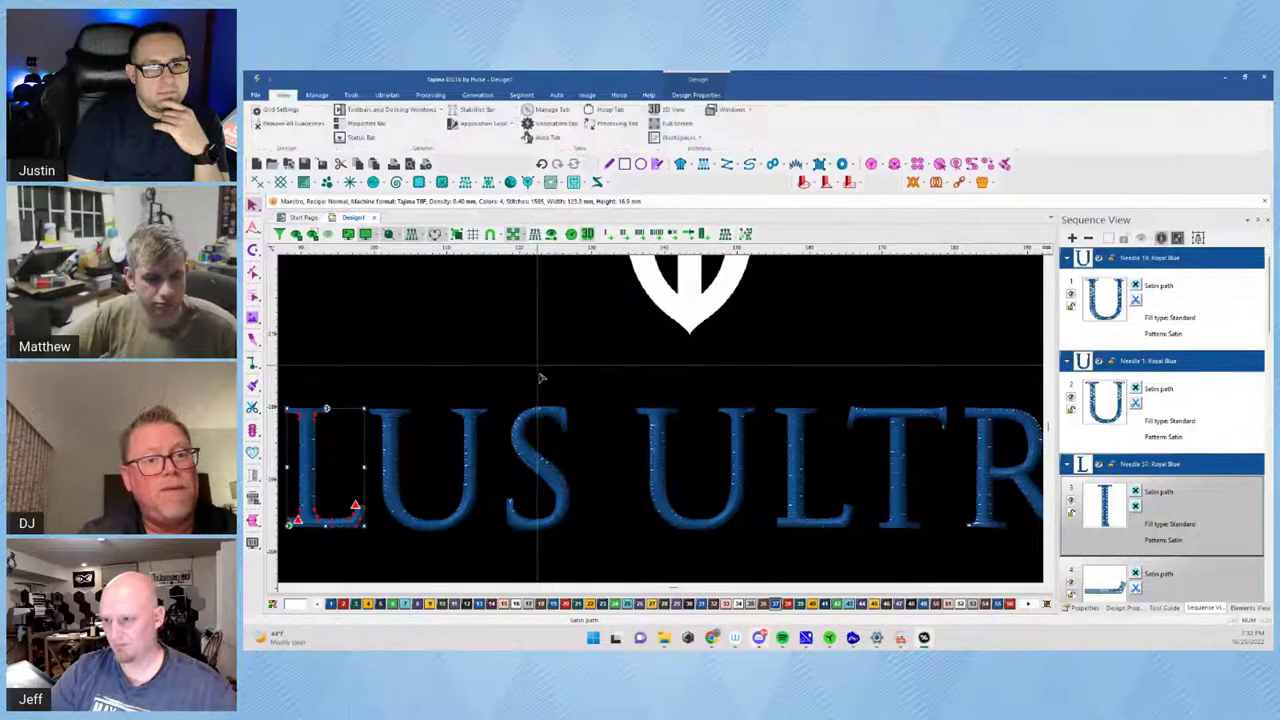
Copy the stem and bowl of the R in ULTRA and place them over the white P of PLUS
{"action": "scroll", "coordinate": [572, 477], "scroll_direction": "down", "scroll_amount": 1}
{"action": "scroll", "coordinate": [565, 500], "scroll_direction": "down", "scroll_amount": 1}
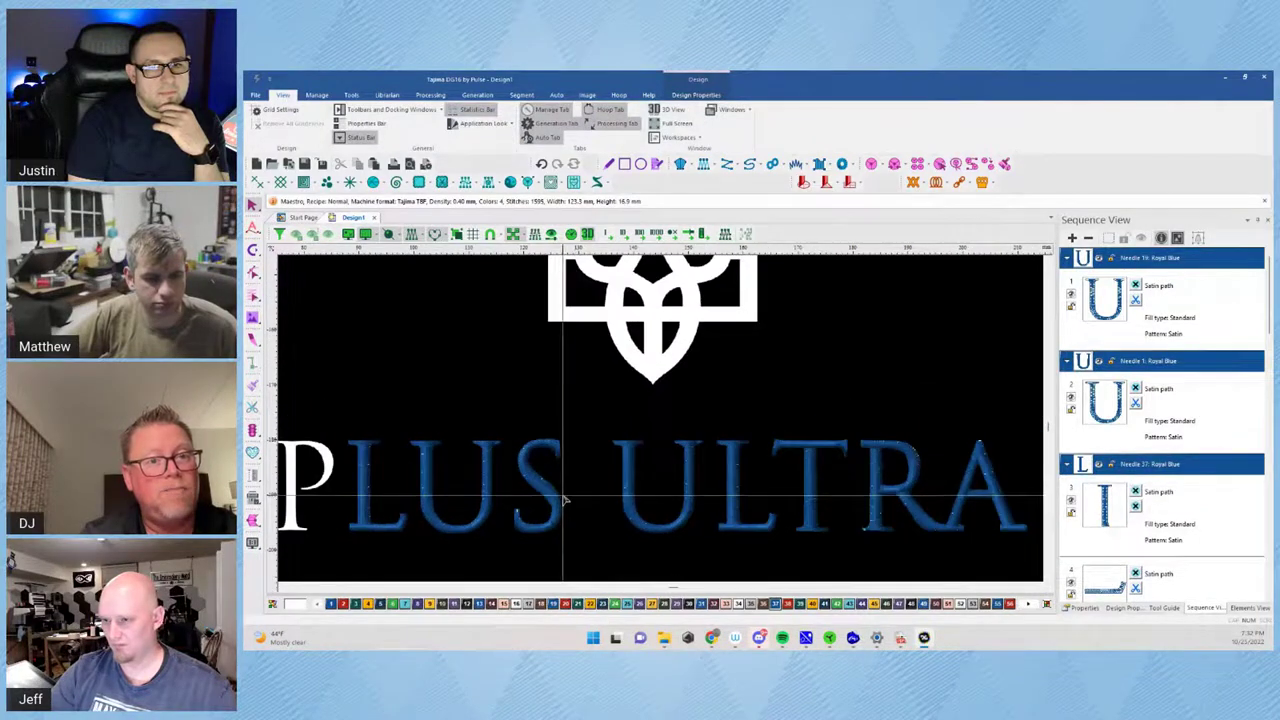
{"action": "scroll", "coordinate": [565, 500], "scroll_direction": "down", "scroll_amount": 1}
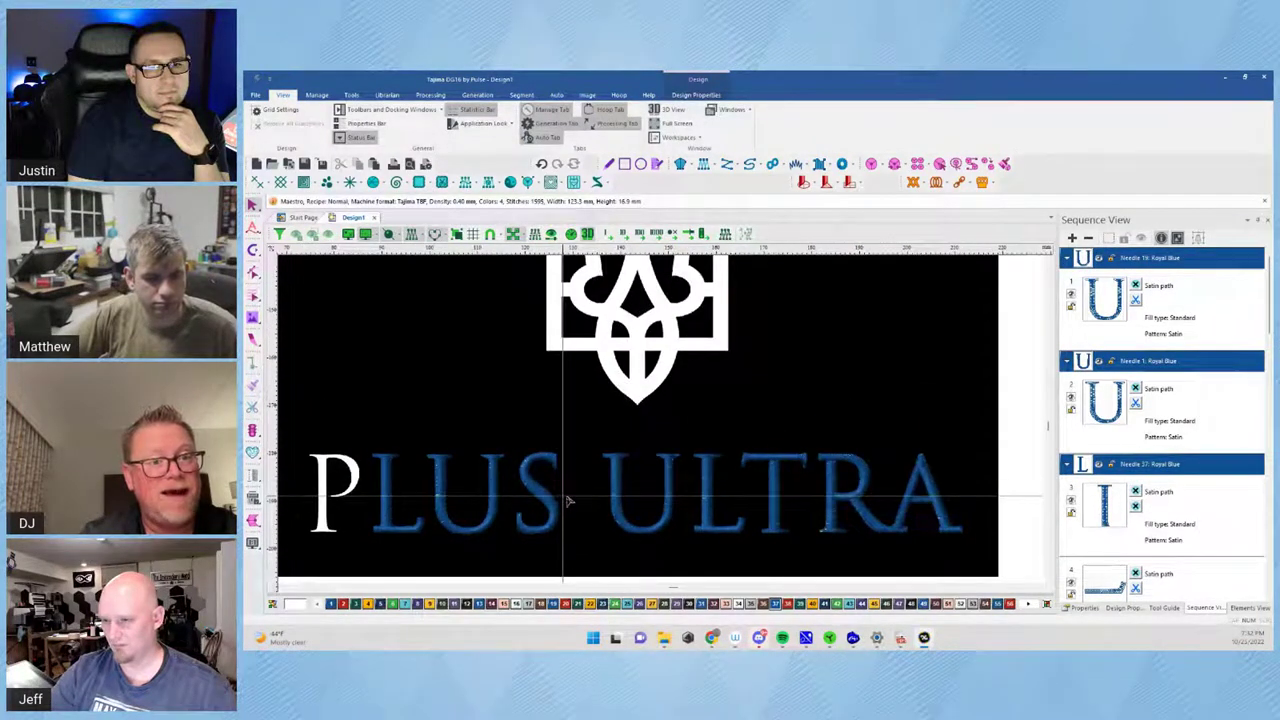
{"action": "left_click", "coordinate": [835, 488]}
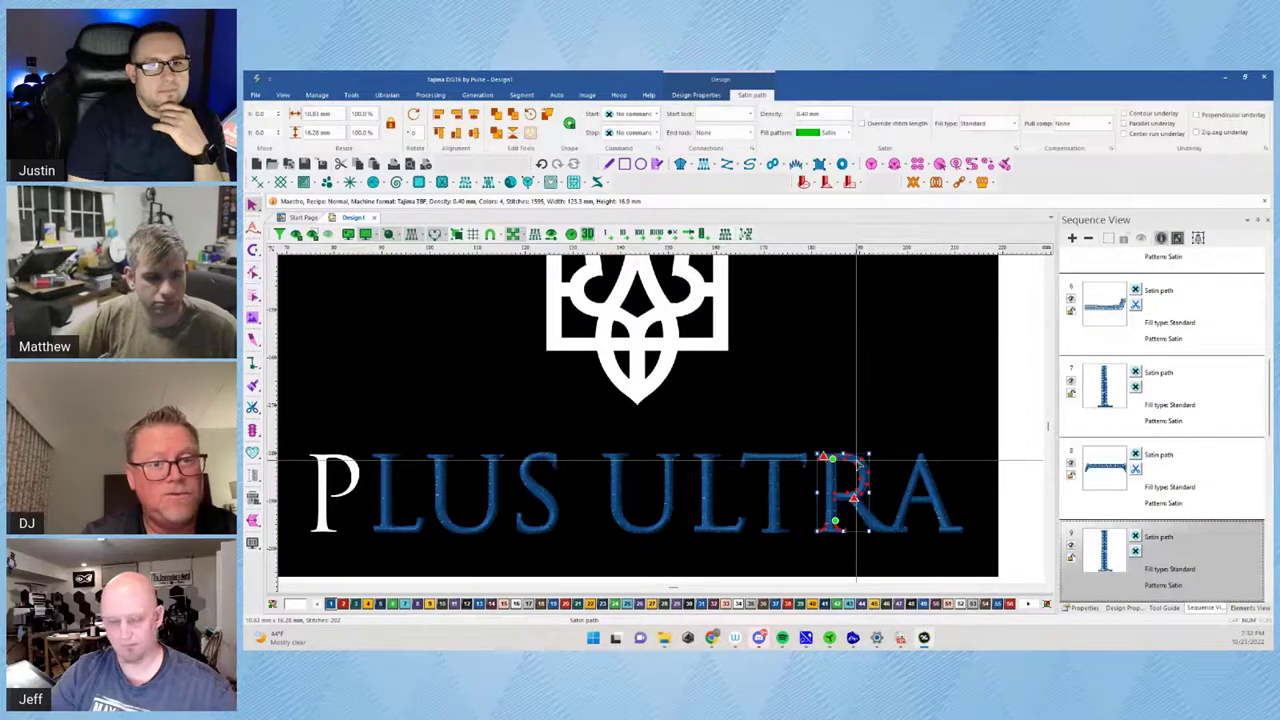
{"action": "key", "text": "ctrl+c"}
{"action": "key", "text": "ctrl+v"}
{"action": "left_click_drag", "start_coordinate": [834, 489], "coordinate": [326, 486]}
{"action": "left_click", "coordinate": [554, 400]}
Draw a run stitch path from the trident's bottom tip up its centre and along the left curve to the left frame bar
{"action": "scroll", "coordinate": [536, 539], "scroll_direction": "down", "scroll_amount": 1}
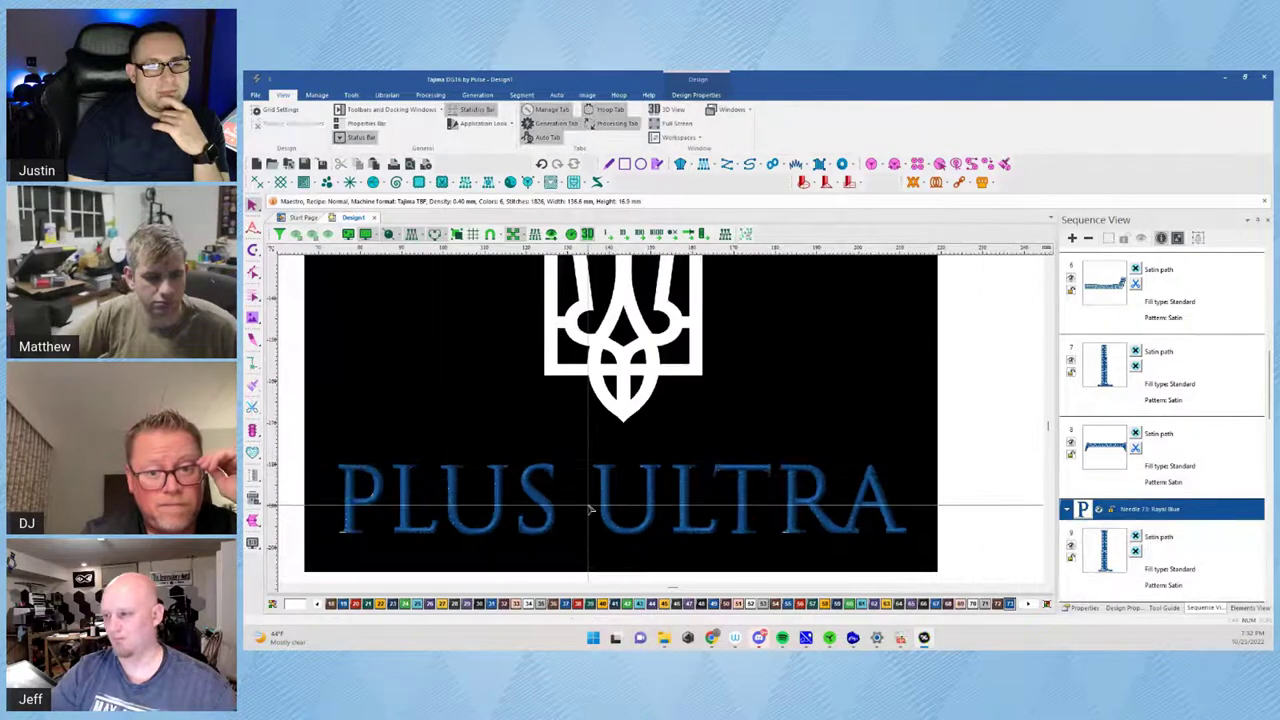
{"action": "scroll", "coordinate": [591, 510], "scroll_direction": "down", "scroll_amount": 1}
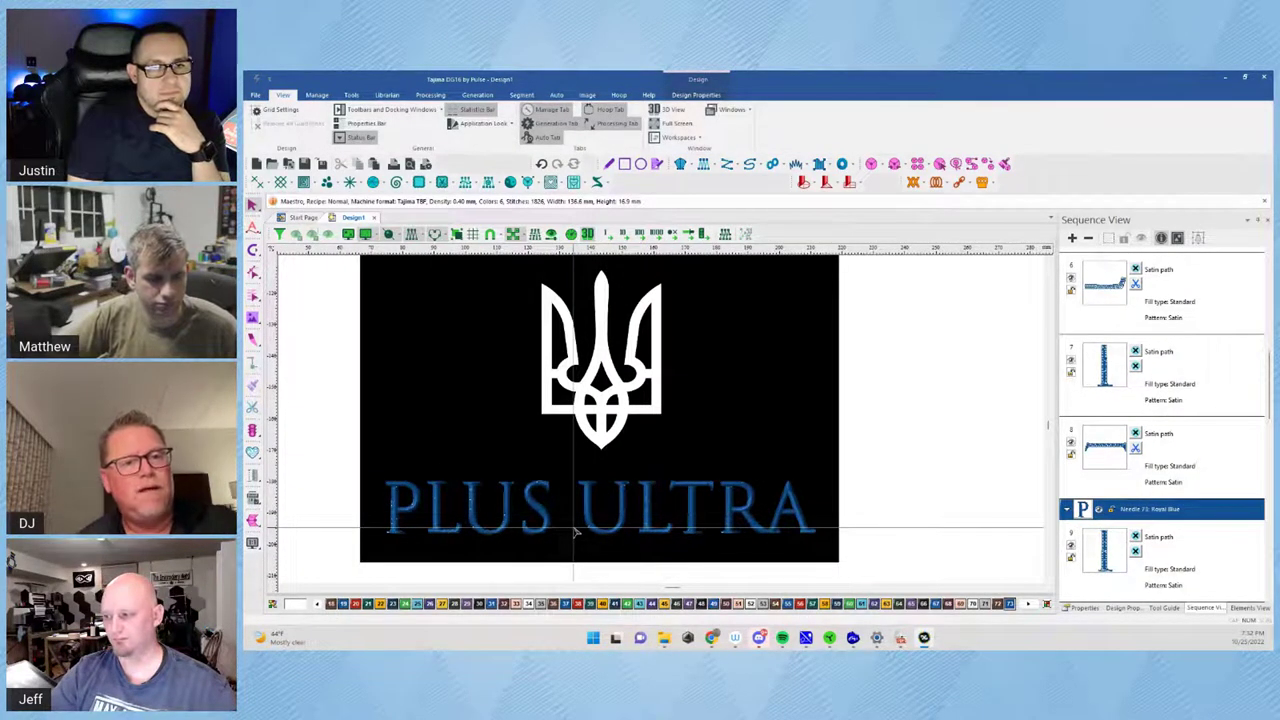
{"action": "scroll", "coordinate": [575, 532], "scroll_direction": "up", "scroll_amount": 1}
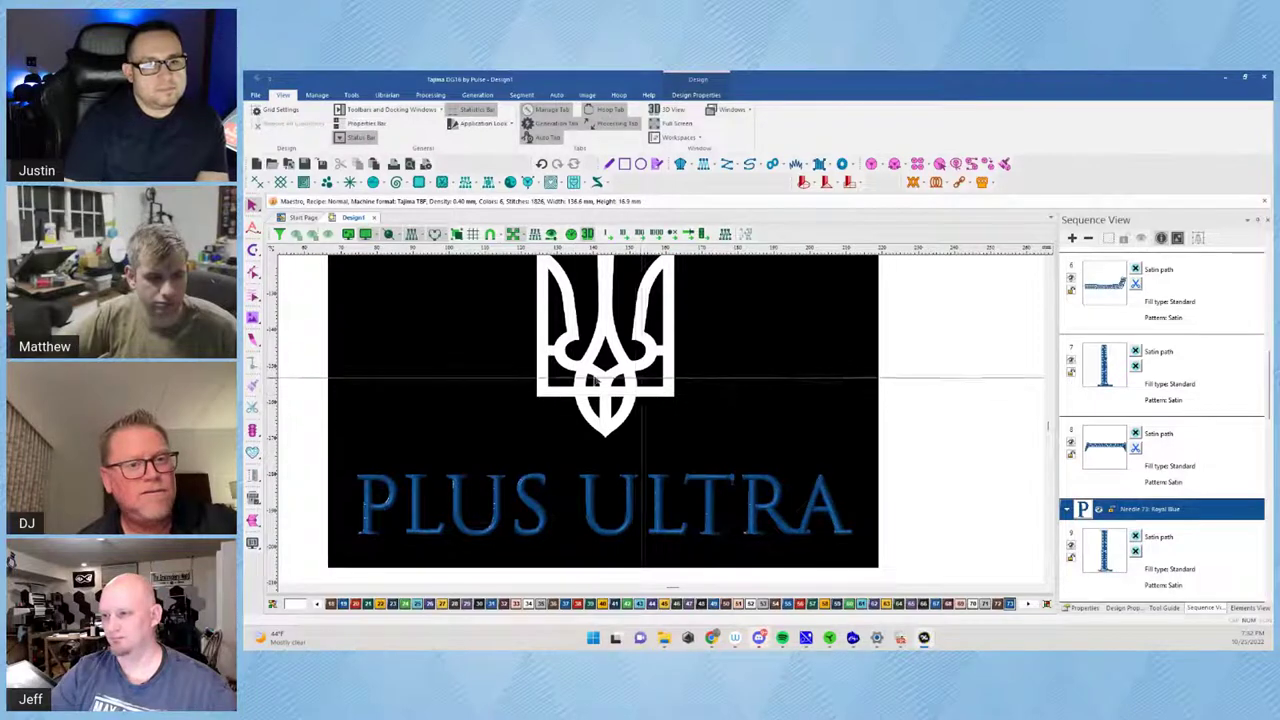
{"action": "scroll", "coordinate": [617, 361], "scroll_direction": "down", "scroll_amount": 1}
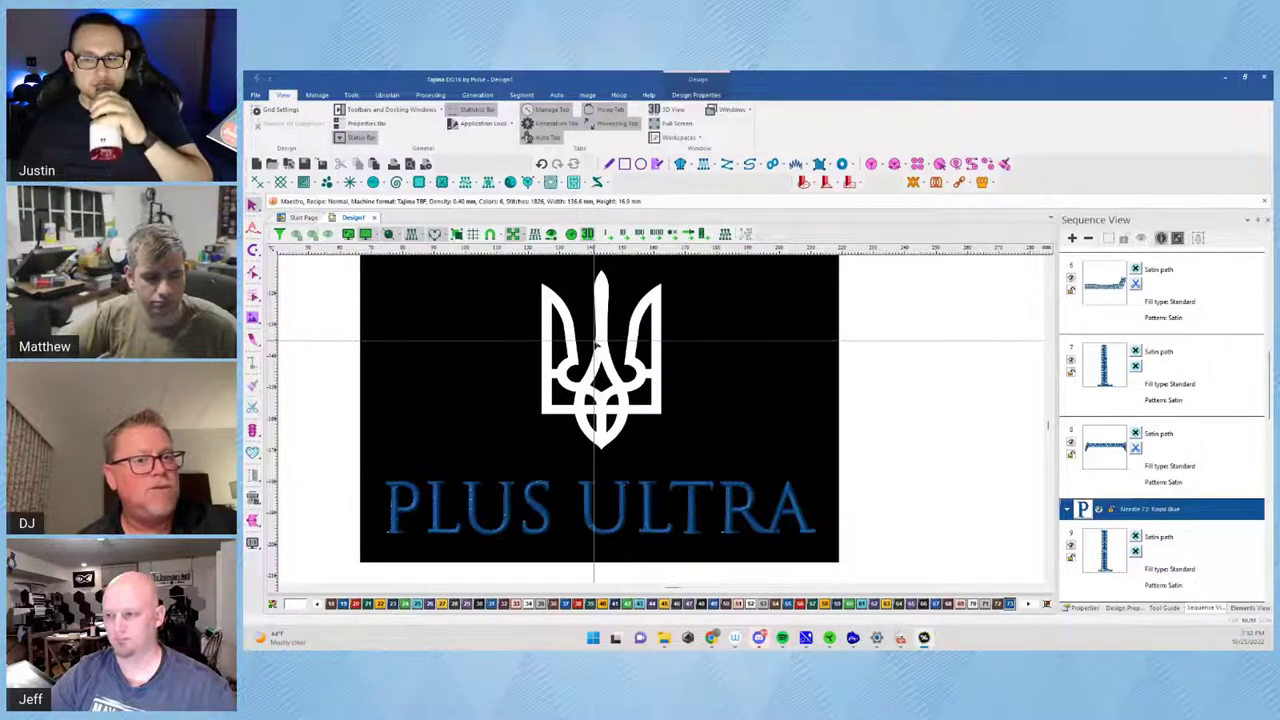
{"action": "left_click", "coordinate": [749, 164]}
{"action": "scroll", "coordinate": [605, 430], "scroll_direction": "up", "scroll_amount": 4}
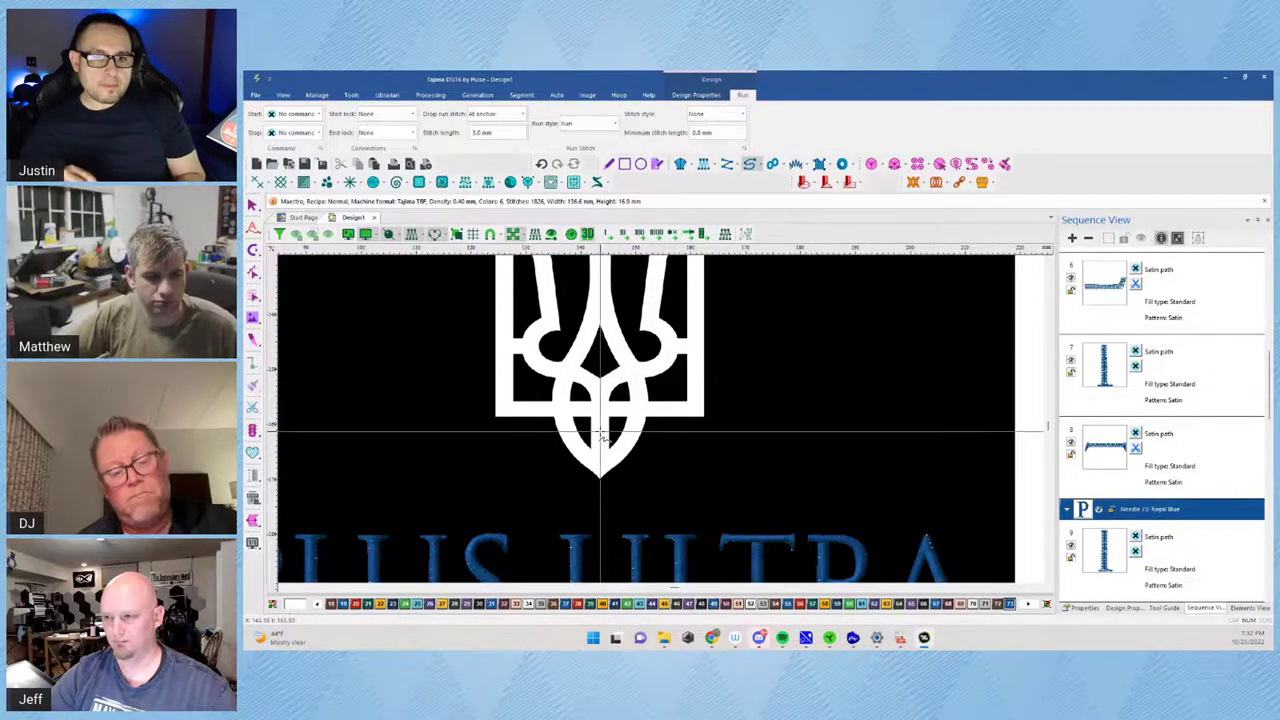
{"action": "left_click", "coordinate": [600, 461]}
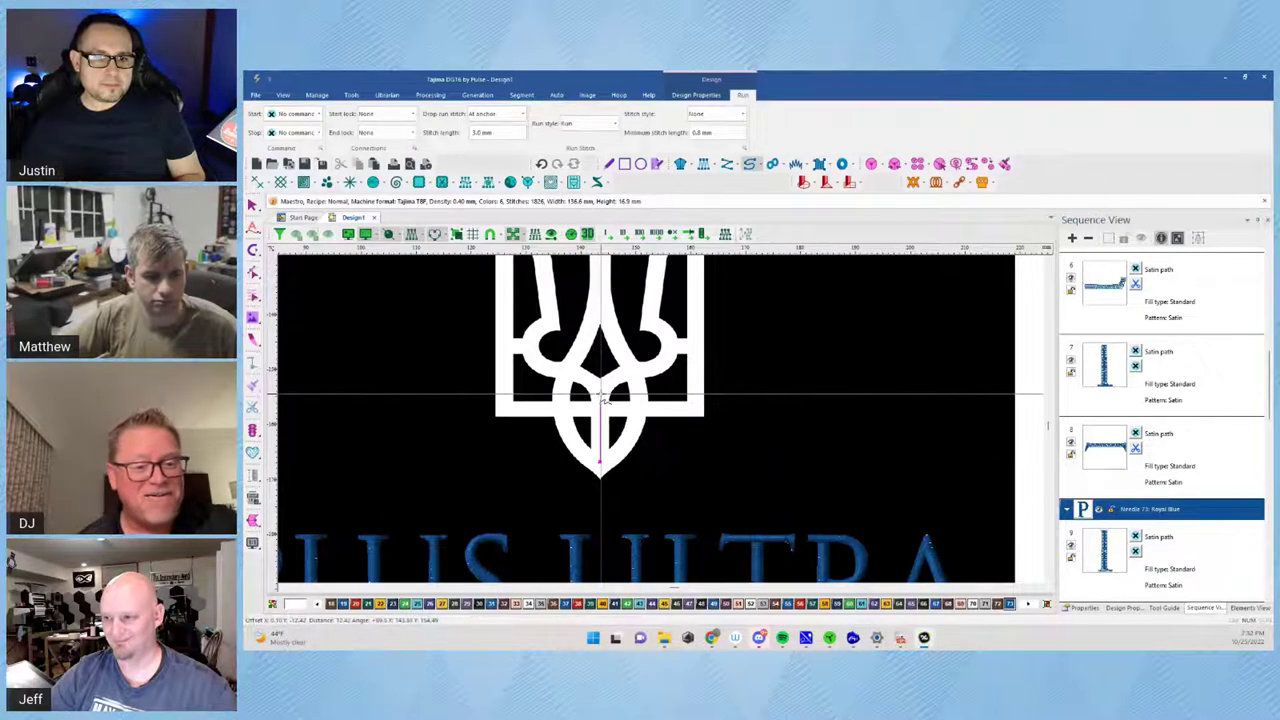
{"action": "left_click", "coordinate": [600, 393]}
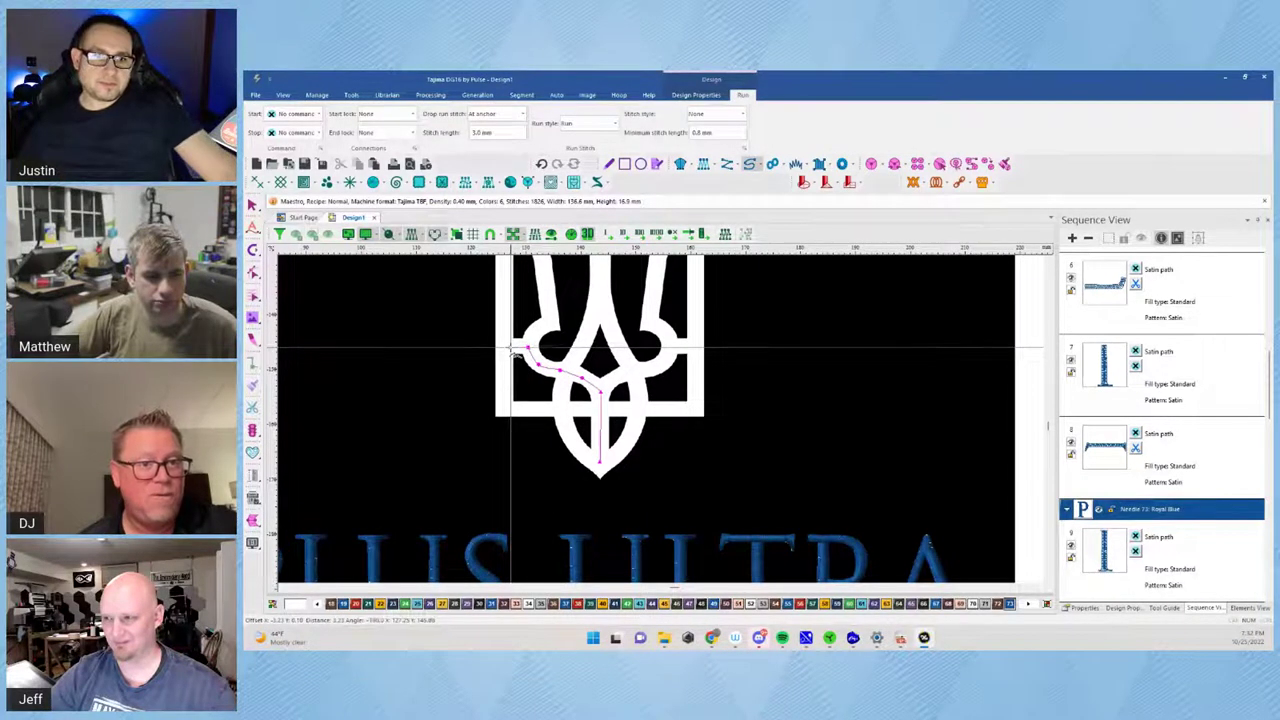
{"action": "left_click", "coordinate": [510, 345]}
{"action": "key", "text": "Return"}
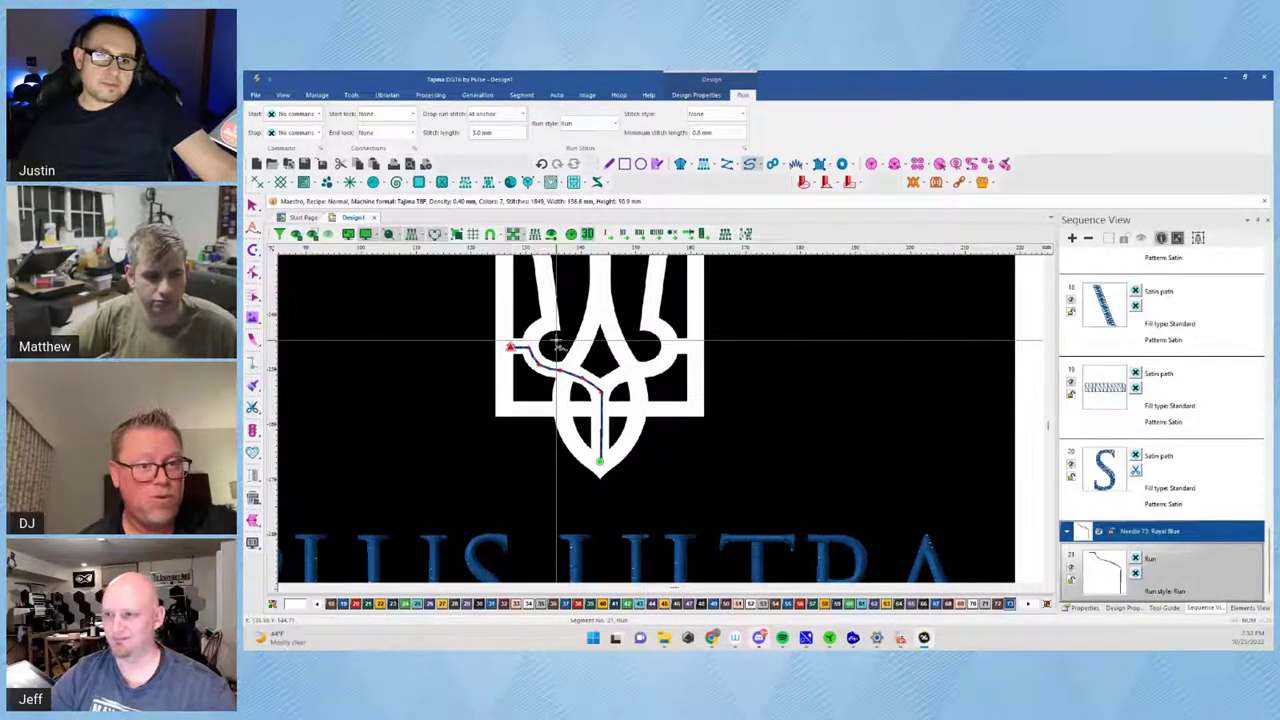
Digitize the short horizontal bar between the trident's left frame and the left curve as a satin column
{"action": "left_click", "coordinate": [688, 166]}
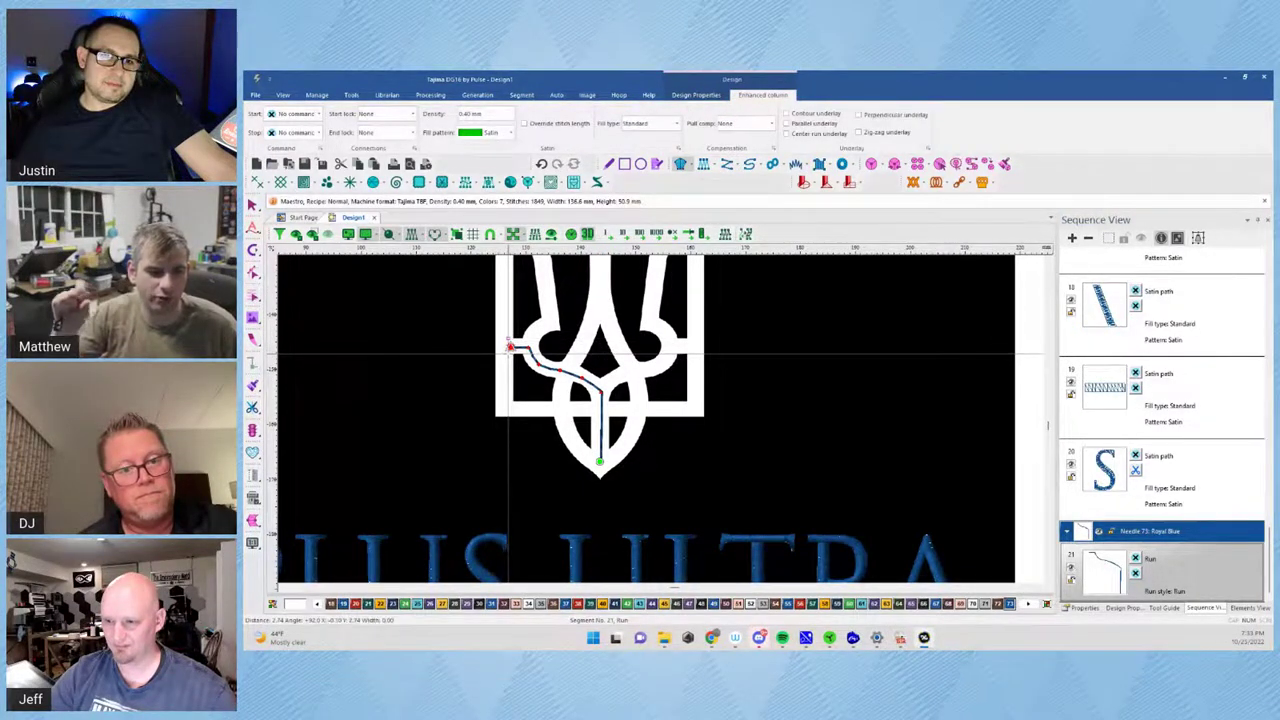
{"action": "left_click", "coordinate": [527, 352]}
{"action": "right_click", "coordinate": [527, 352]}
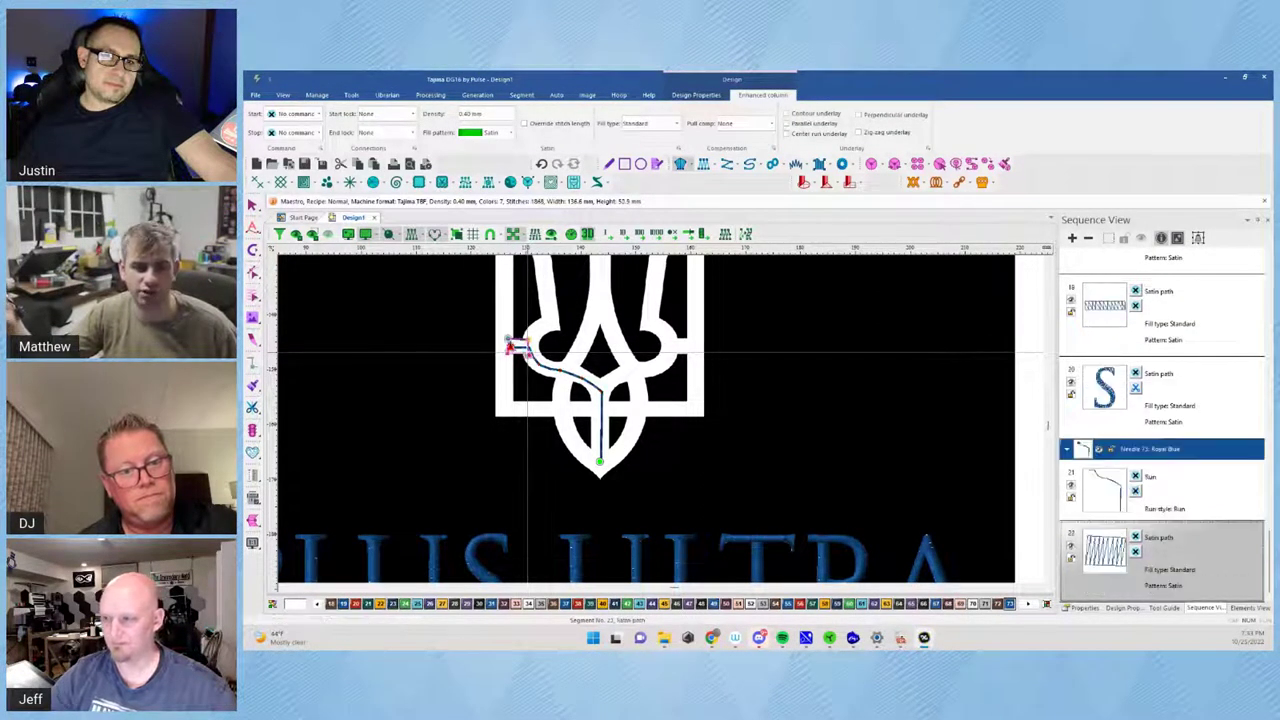
Draw a run stitch path from the short left bar back along the left curve to the trident's centre line
{"action": "scroll", "coordinate": [586, 371], "scroll_direction": "down", "scroll_amount": 2}
{"action": "scroll", "coordinate": [588, 371], "scroll_direction": "up", "scroll_amount": 2}
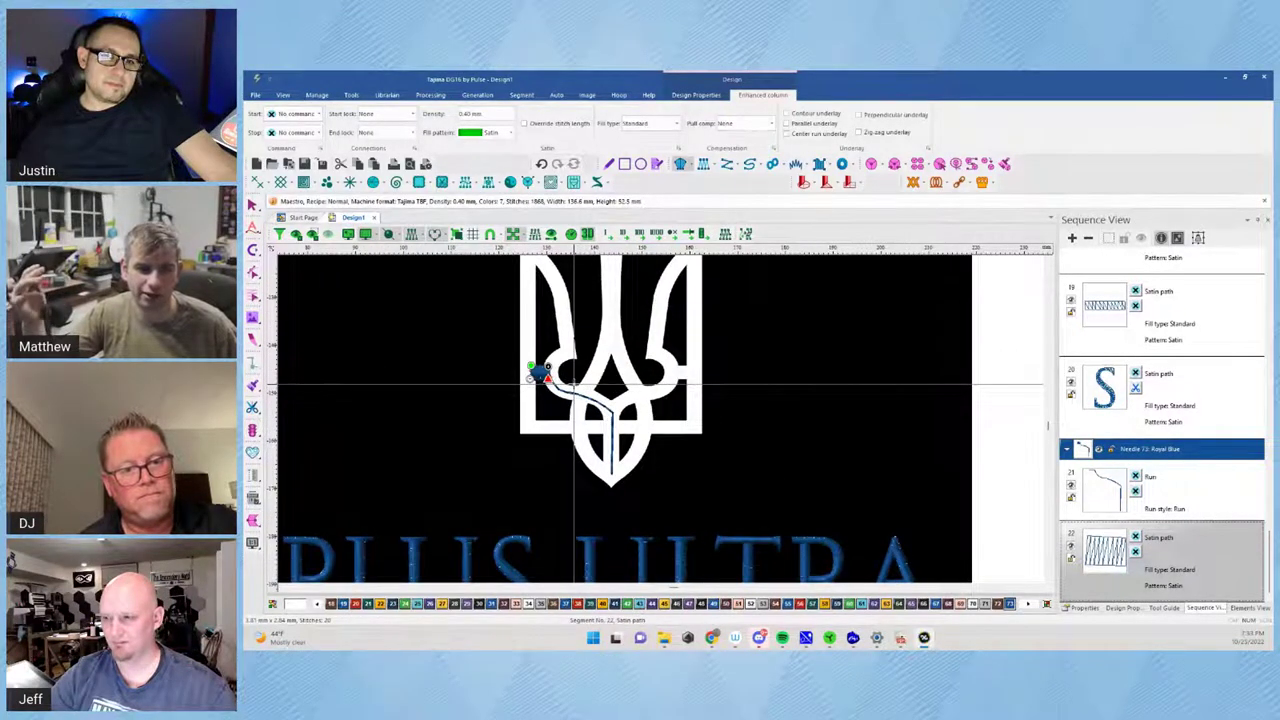
{"action": "scroll", "coordinate": [575, 383], "scroll_direction": "up", "scroll_amount": 1}
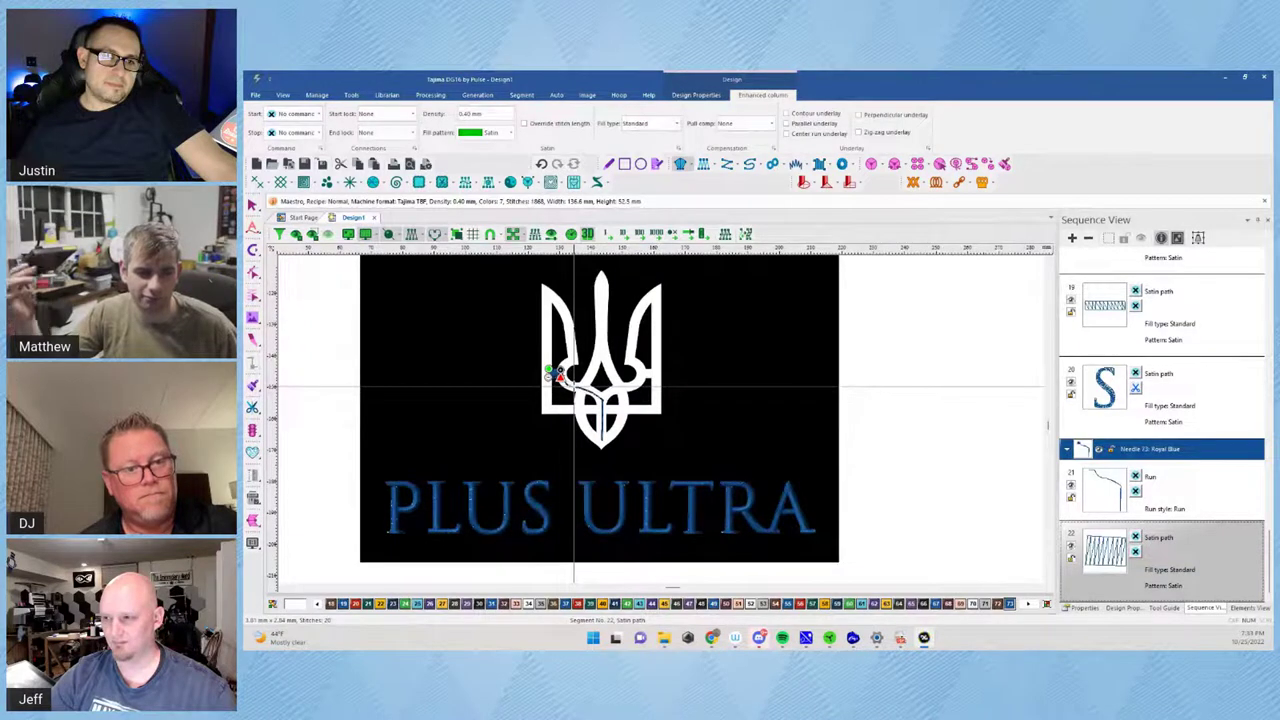
{"action": "scroll", "coordinate": [574, 385], "scroll_direction": "up", "scroll_amount": 4}
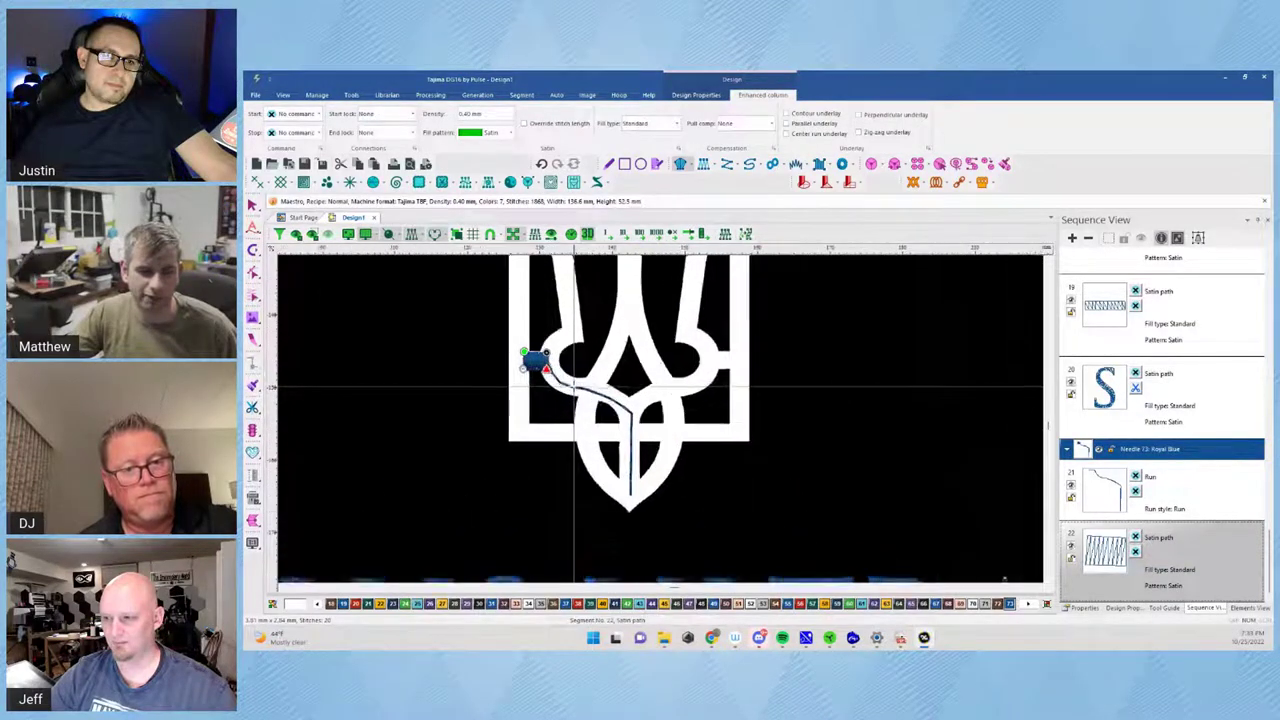
{"action": "left_click", "coordinate": [749, 166]}
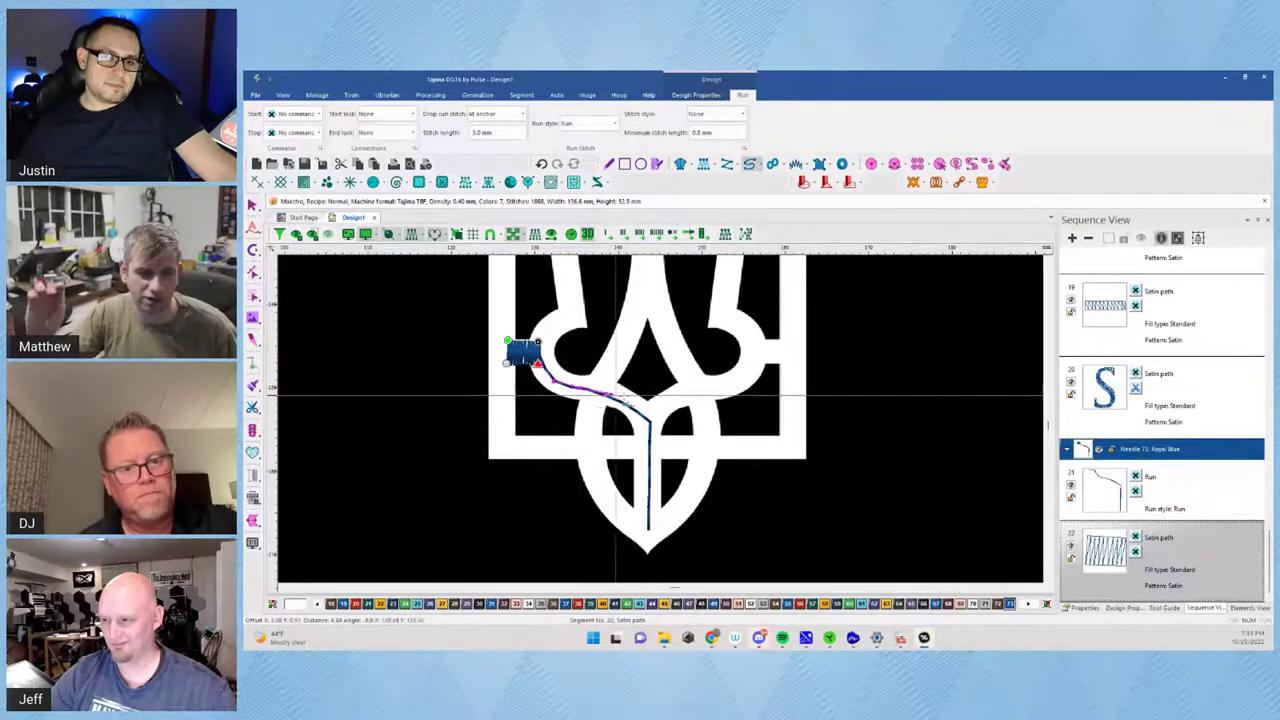
{"action": "left_click", "coordinate": [648, 425]}
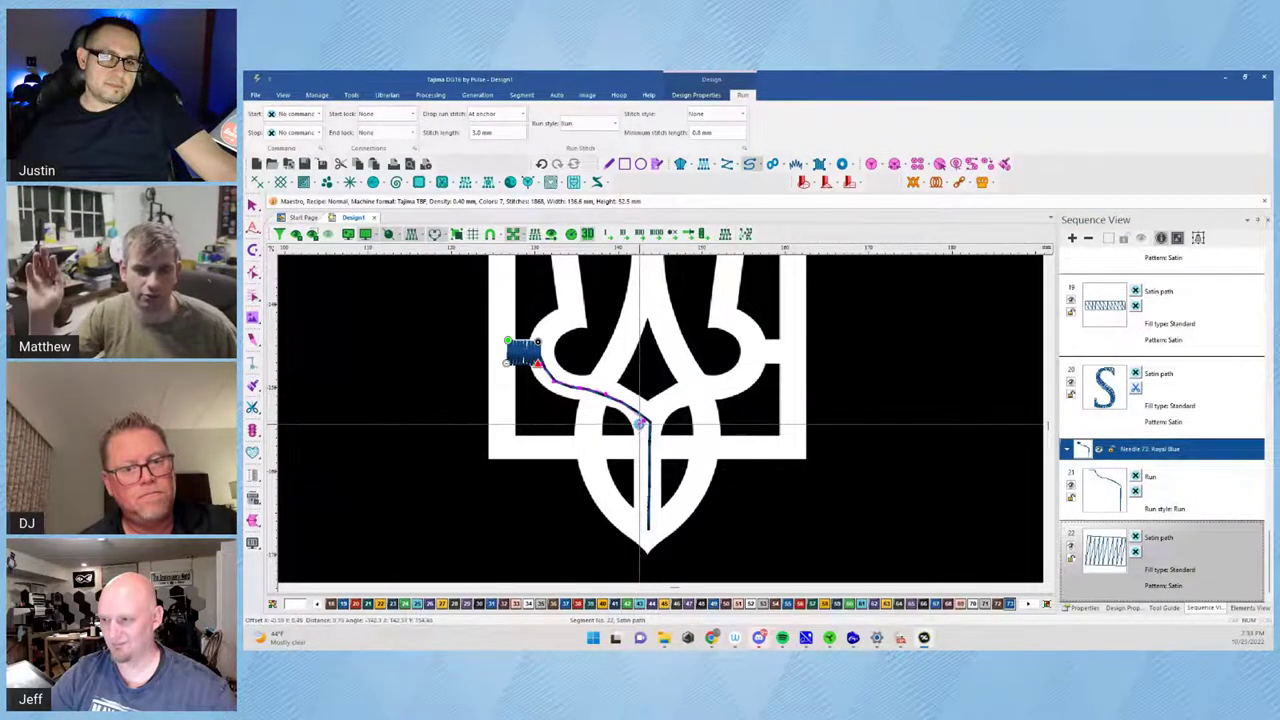
{"action": "key", "text": "Return"}
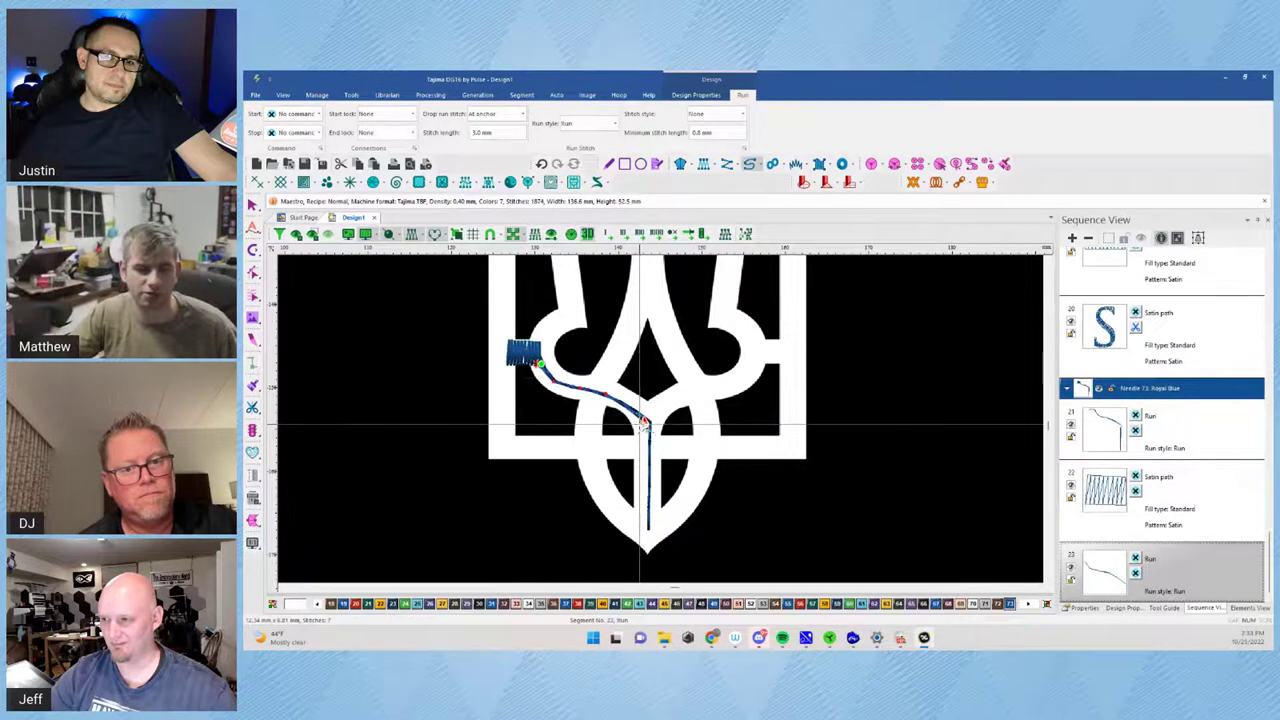
Digitize the left inner curve as one satin column, from the trident's centre around the bend and up to the base of the left tip
{"action": "left_click", "coordinate": [680, 165]}
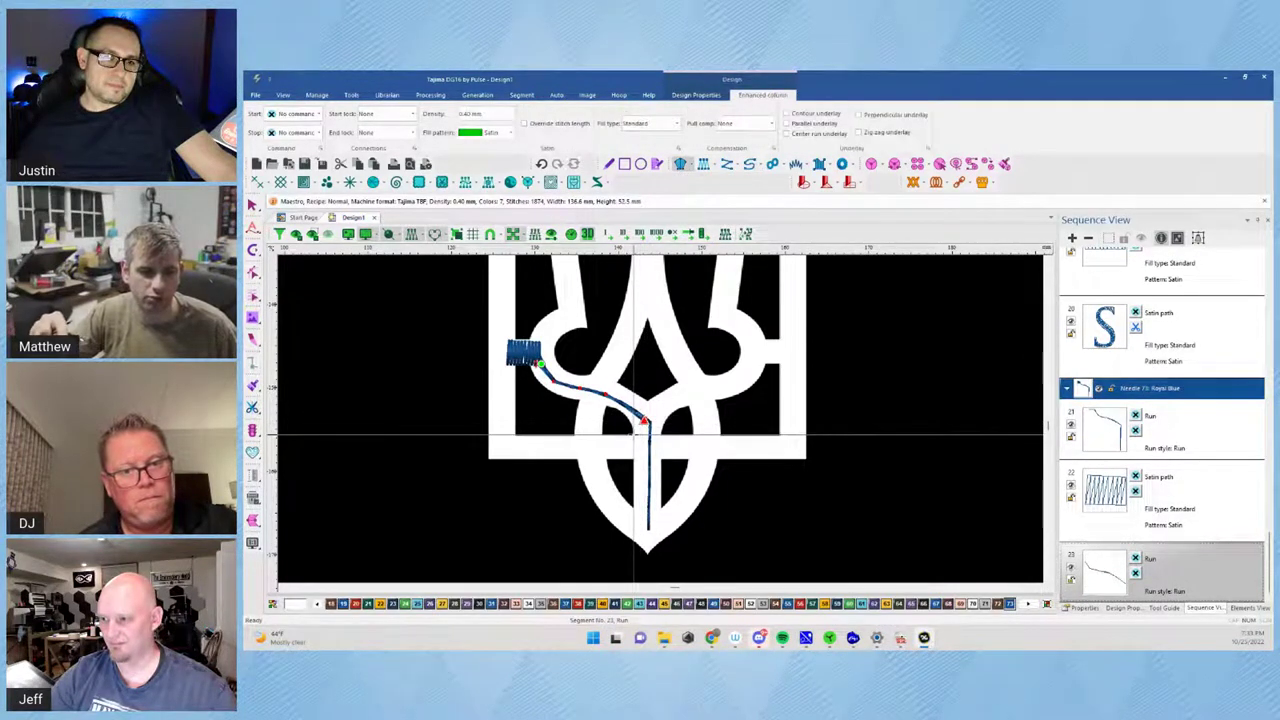
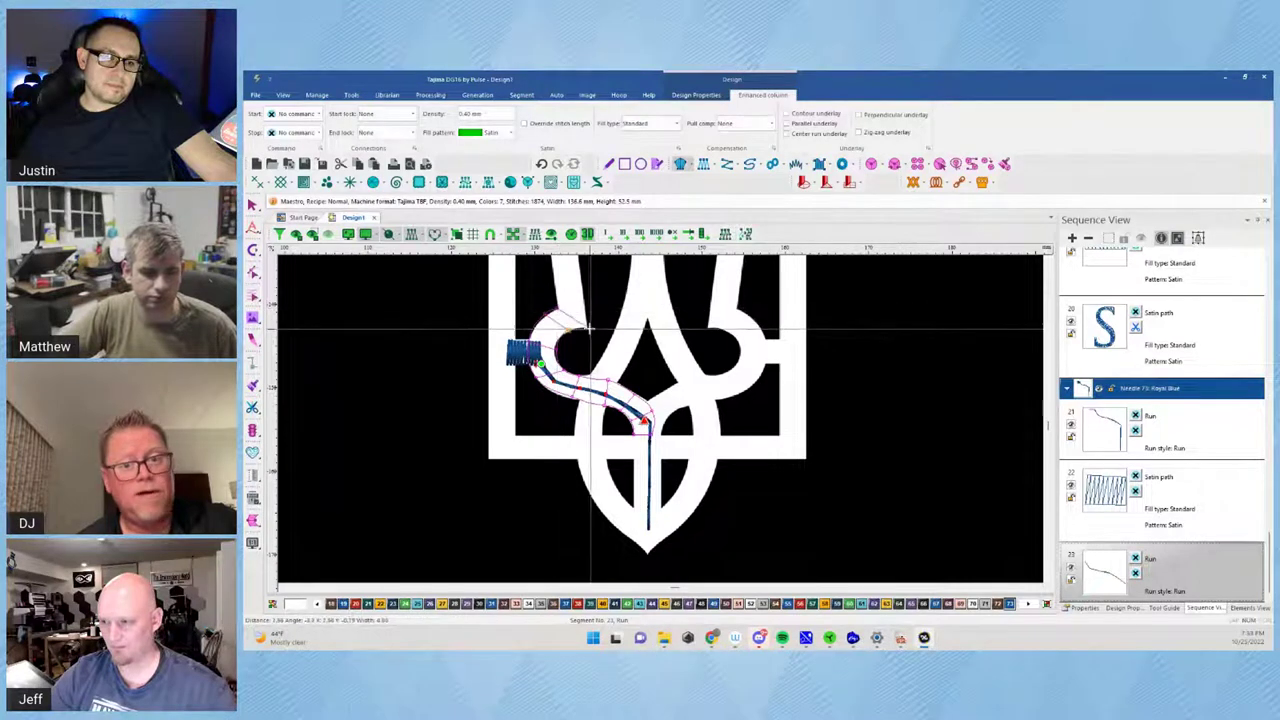
{"action": "left_click_drag", "start_coordinate": [604, 290], "coordinate": [598, 393]}
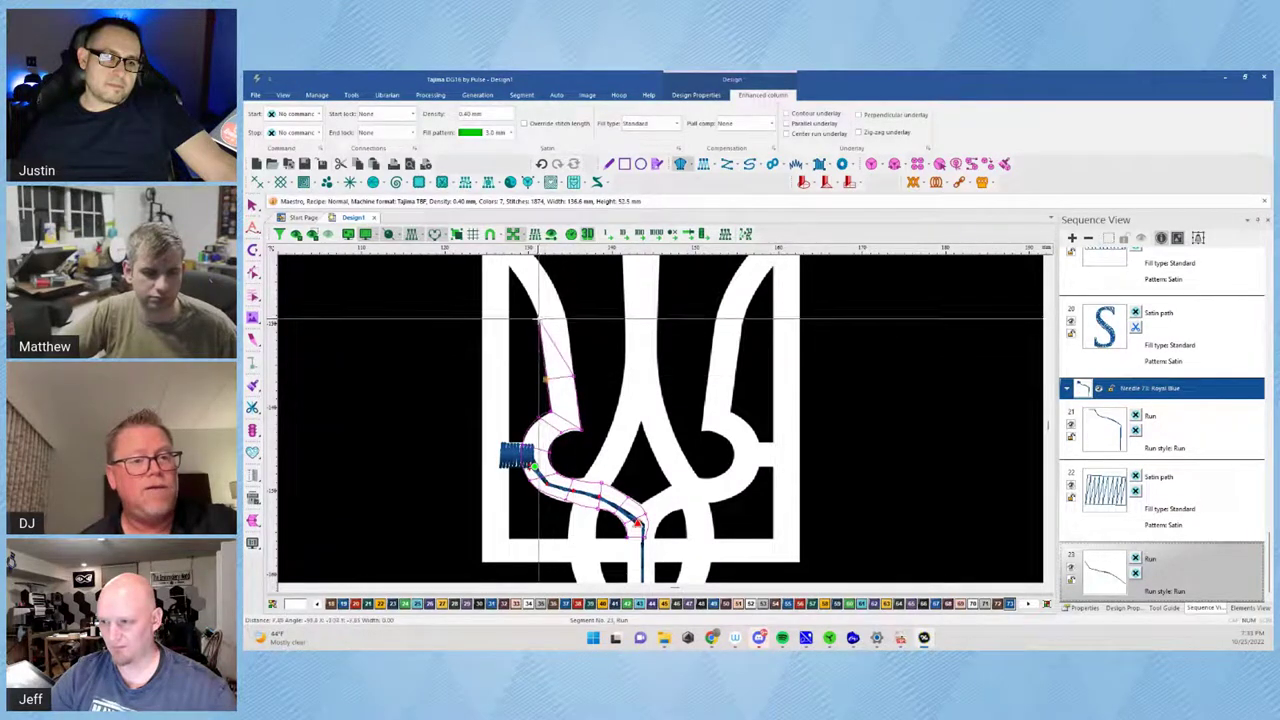
{"action": "left_click", "coordinate": [539, 323]}
{"action": "left_click", "coordinate": [566, 316]}
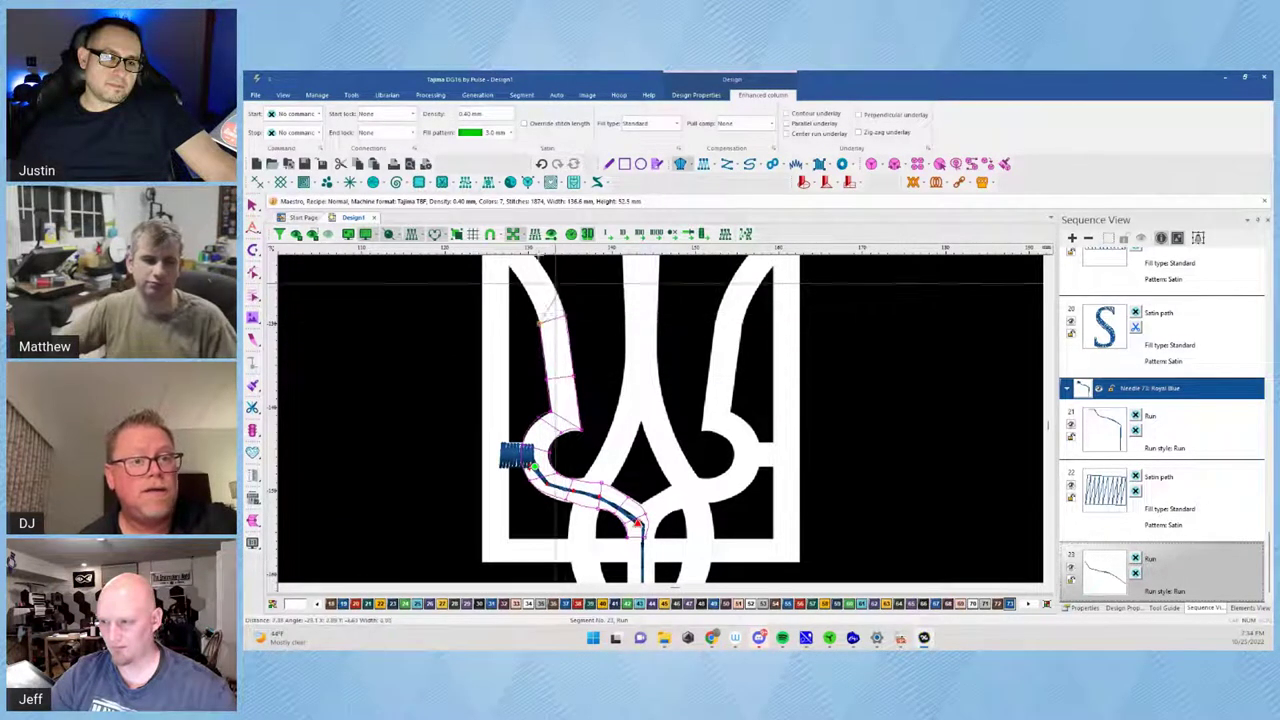
{"action": "key", "text": "p"}
{"action": "scroll", "coordinate": [541, 294], "scroll_direction": "up", "scroll_amount": 1}
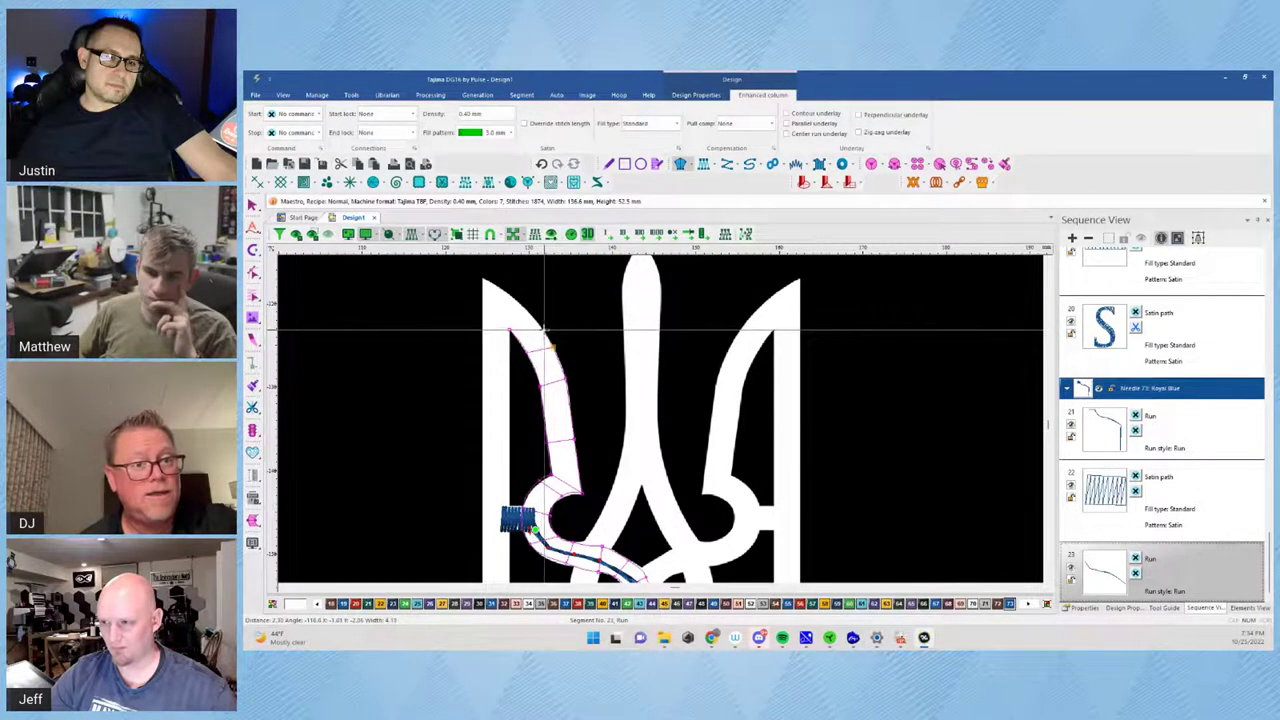
{"action": "key", "text": "Return"}
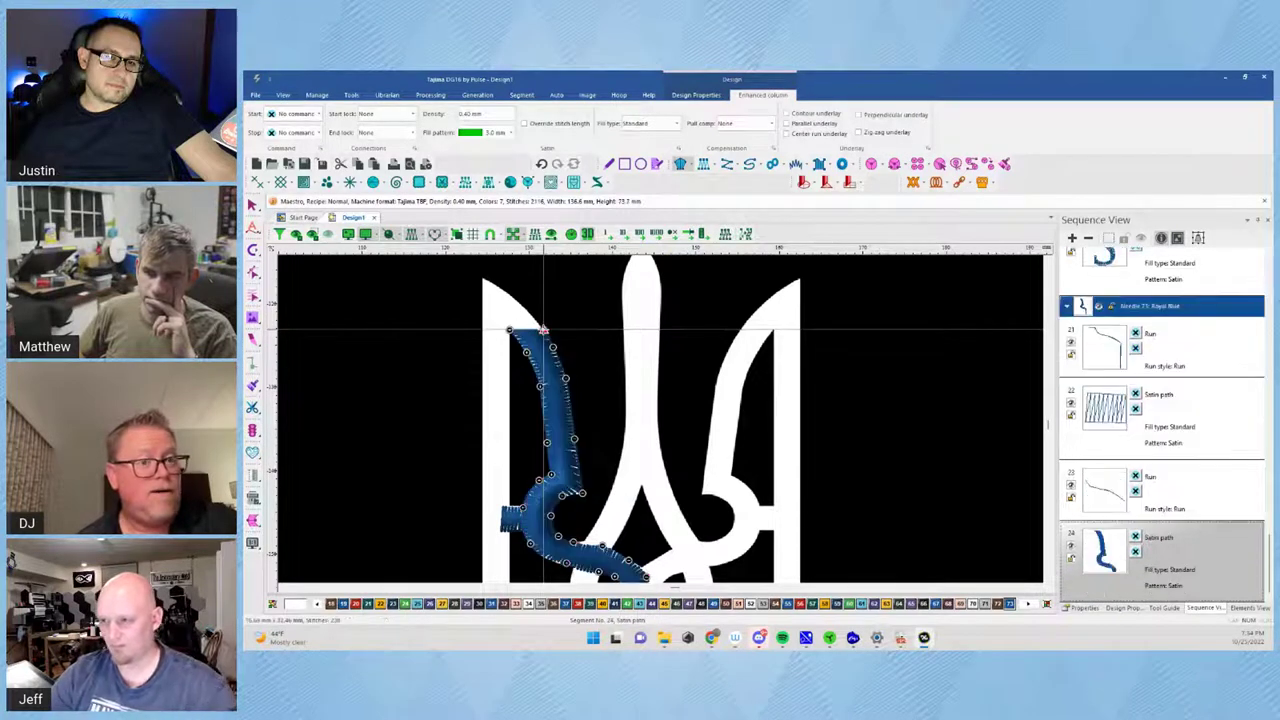
Digitize the pointed tip of the left prong as a separate satin segment running up from its base
{"action": "left_click", "coordinate": [483, 330]}
{"action": "left_click", "coordinate": [543, 329]}
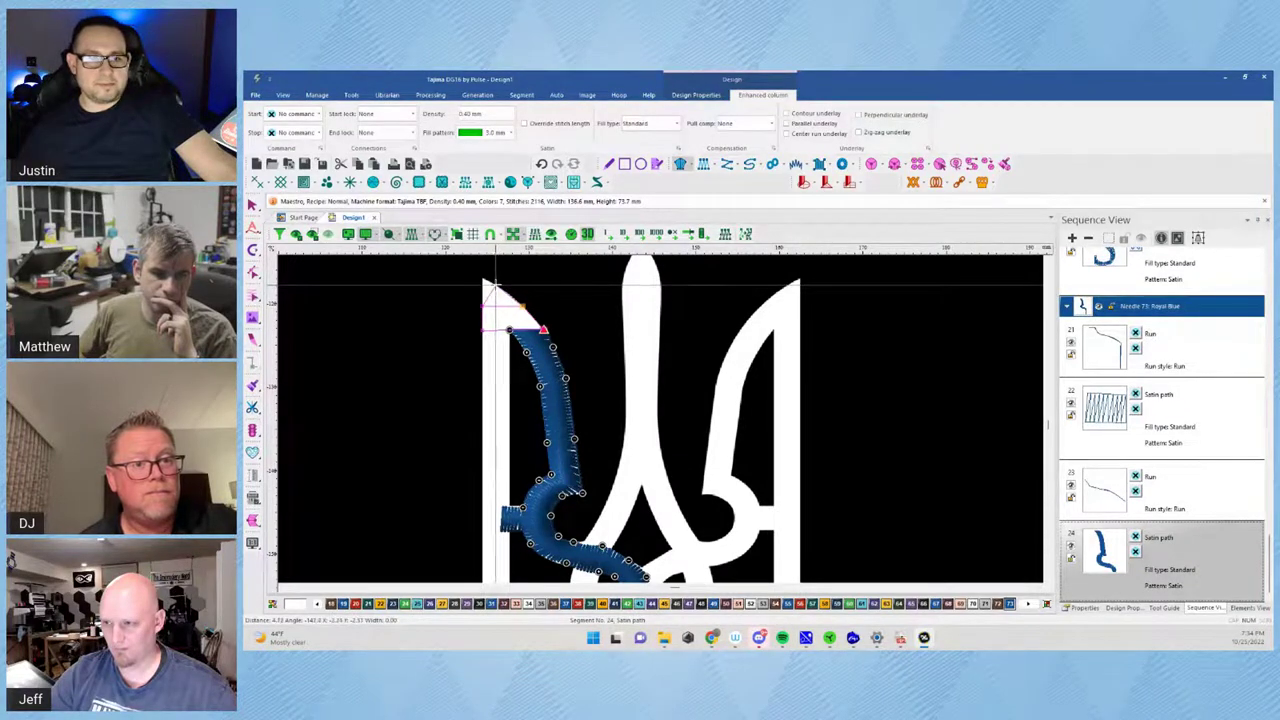
{"action": "left_click", "coordinate": [484, 285]}
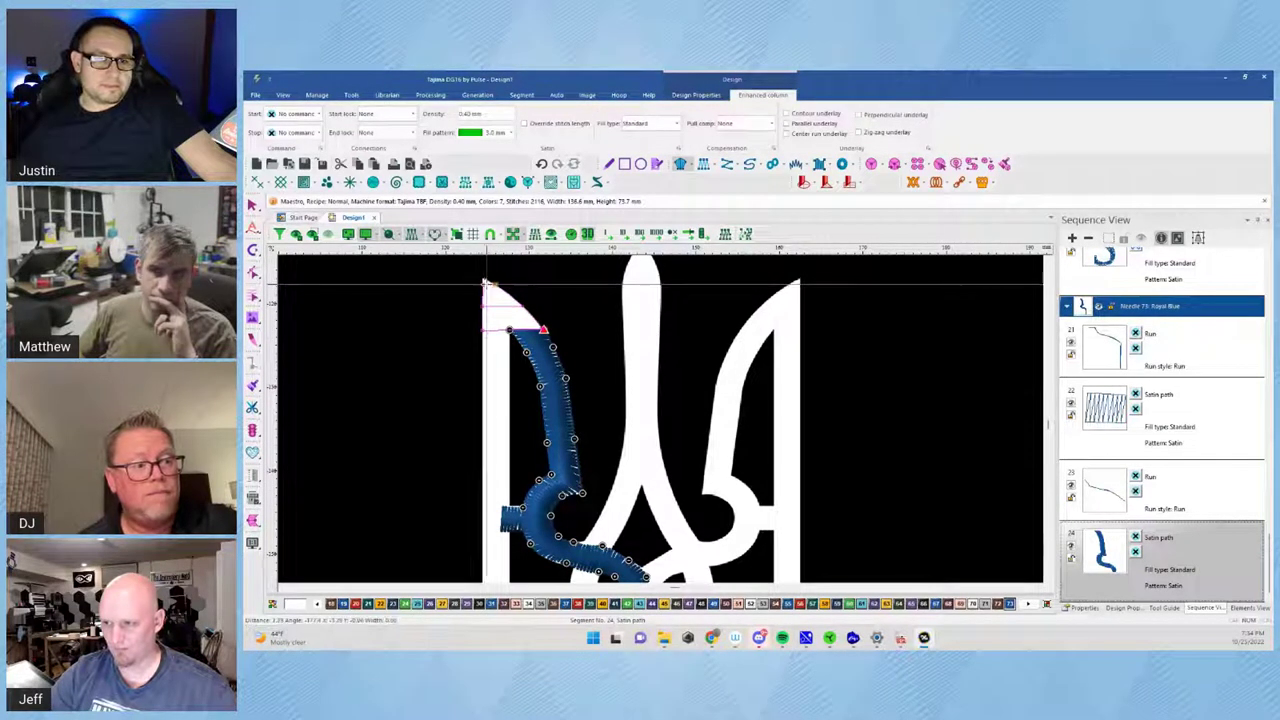
{"action": "key", "text": "Return"}
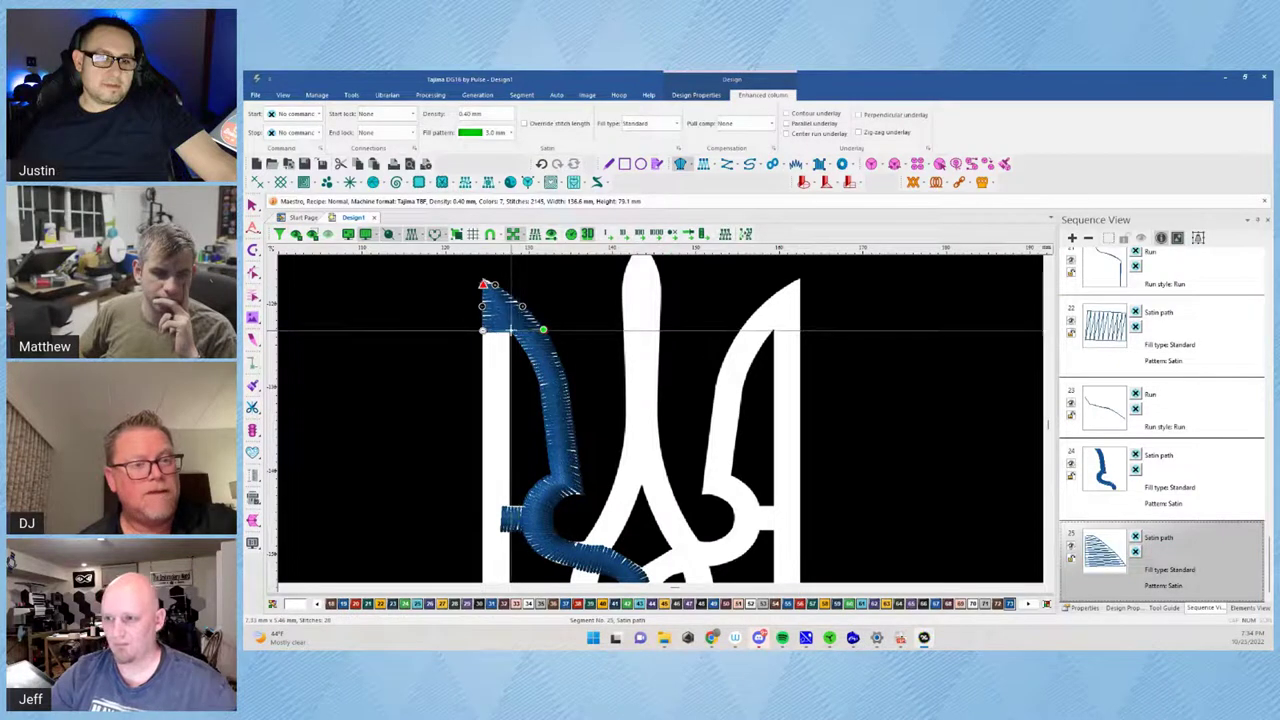
Digitize the trident's left frame as an L-shaped satin column, down the outer side and along the base to the centre stem
{"action": "scroll", "coordinate": [483, 330], "scroll_direction": "down", "scroll_amount": 5}
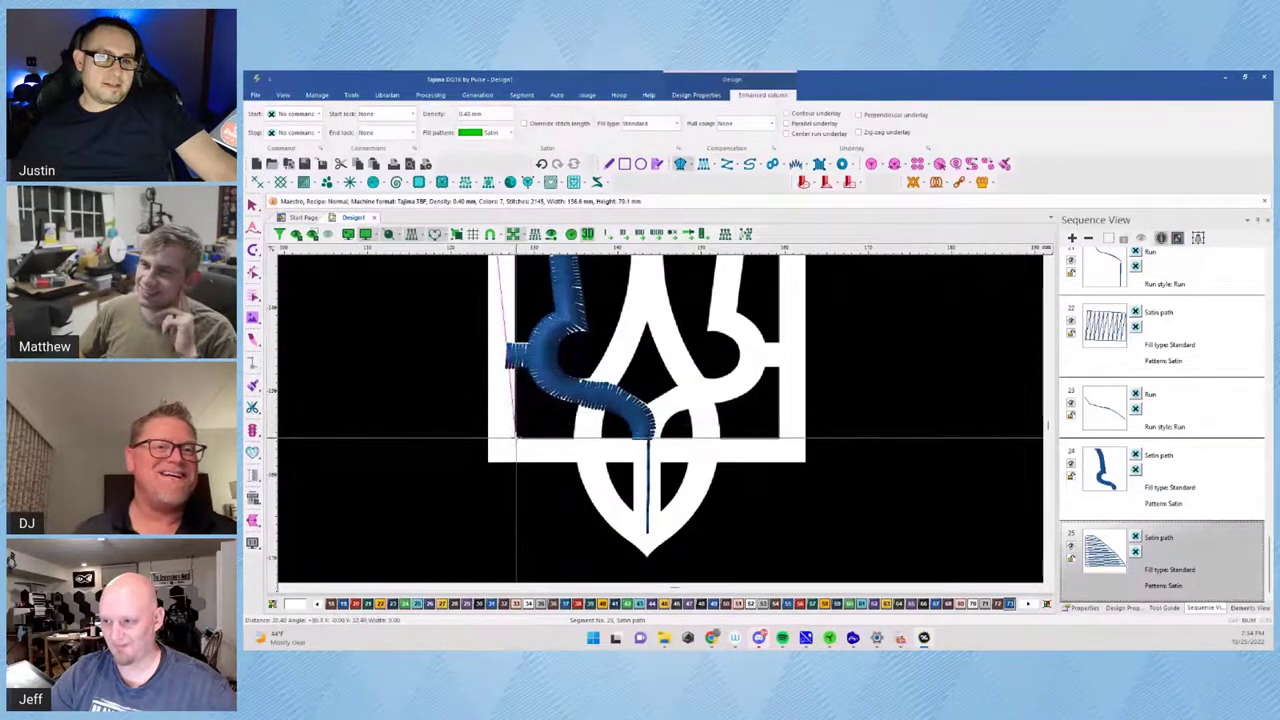
{"action": "left_click", "coordinate": [515, 440]}
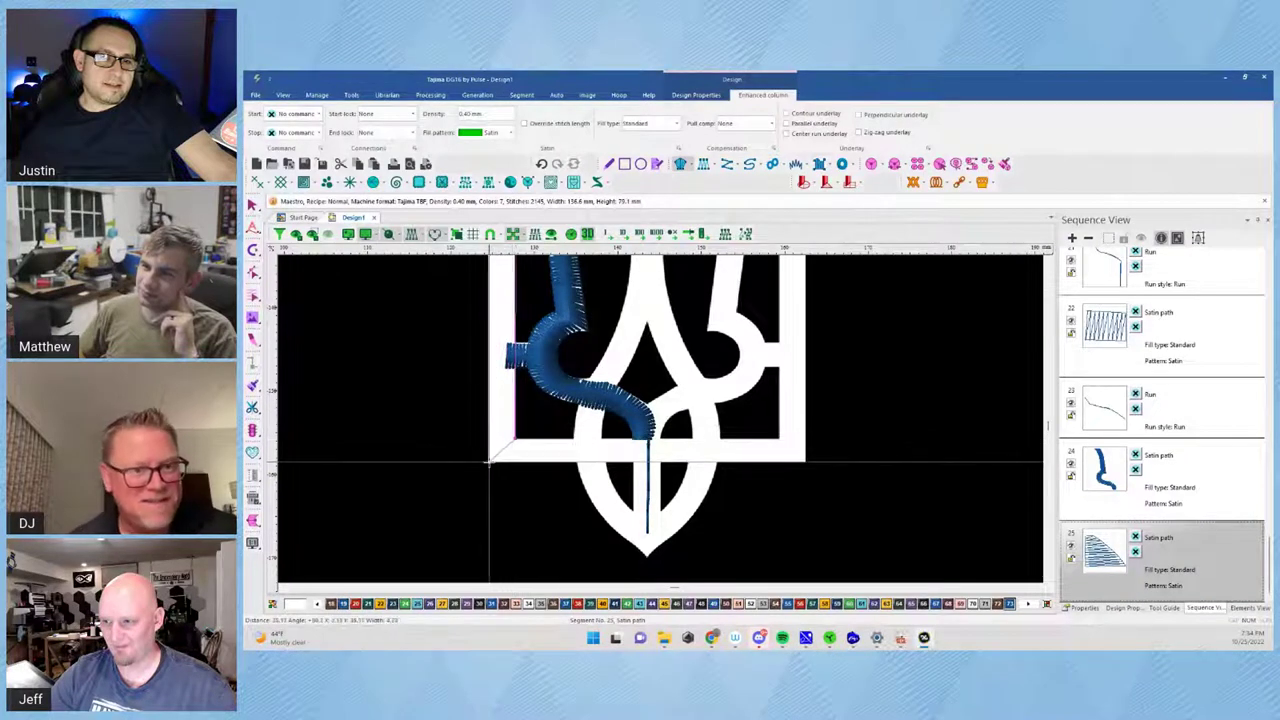
{"action": "left_click", "coordinate": [489, 461]}
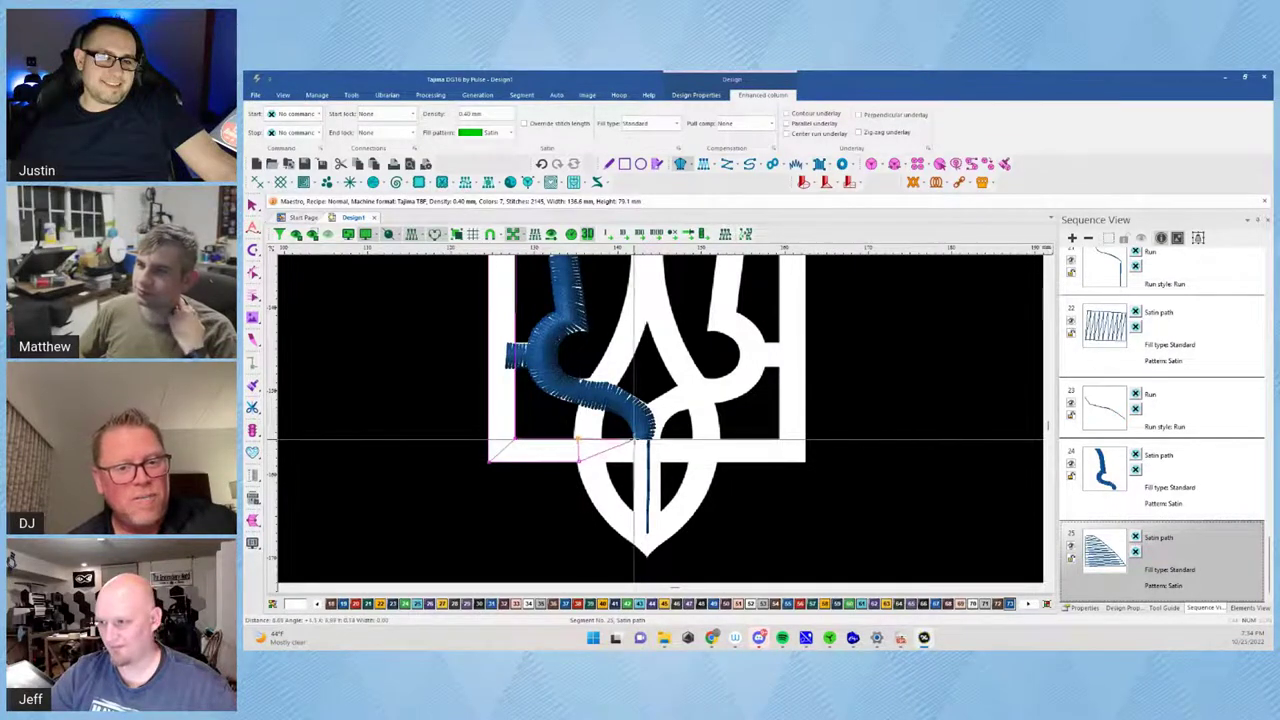
{"action": "left_click", "coordinate": [633, 461]}
{"action": "key", "text": "Return"}
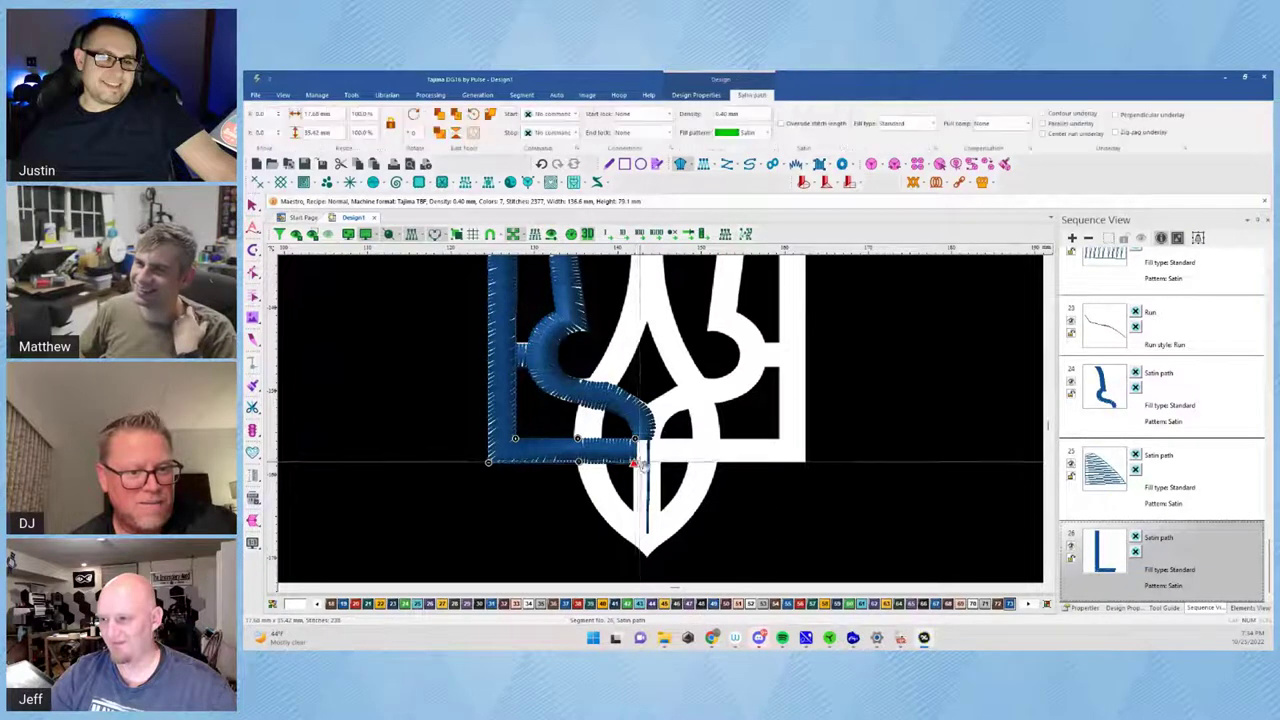
Draw a run stitch path from the frame's base at the centre stem, along the right curve, to the right frame bar
{"action": "left_click", "coordinate": [750, 166]}
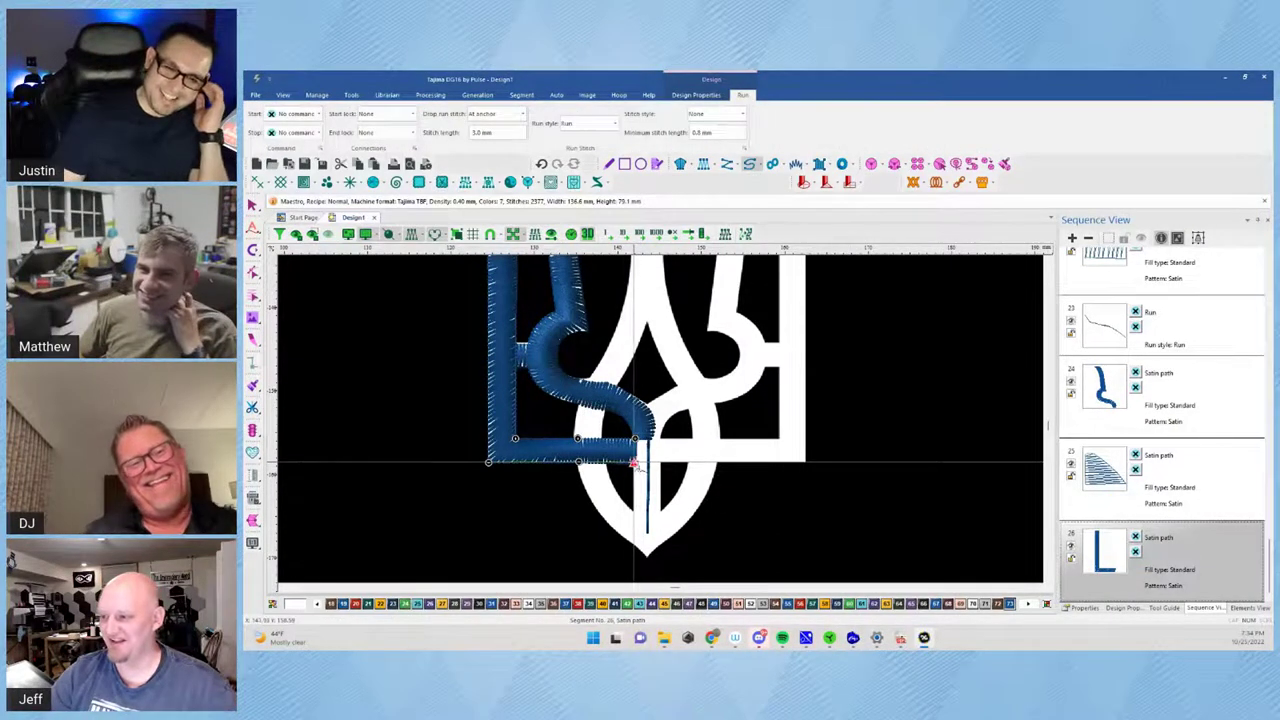
{"action": "left_click", "coordinate": [655, 425]}
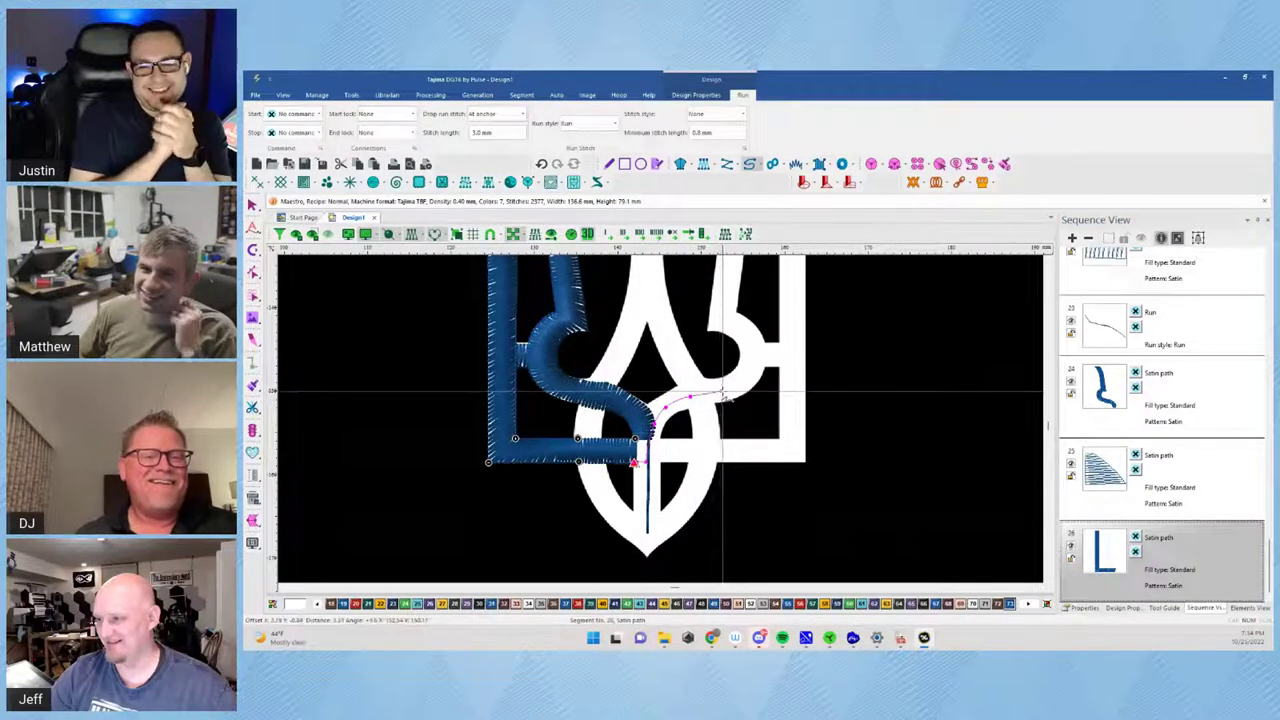
{"action": "left_click", "coordinate": [780, 356]}
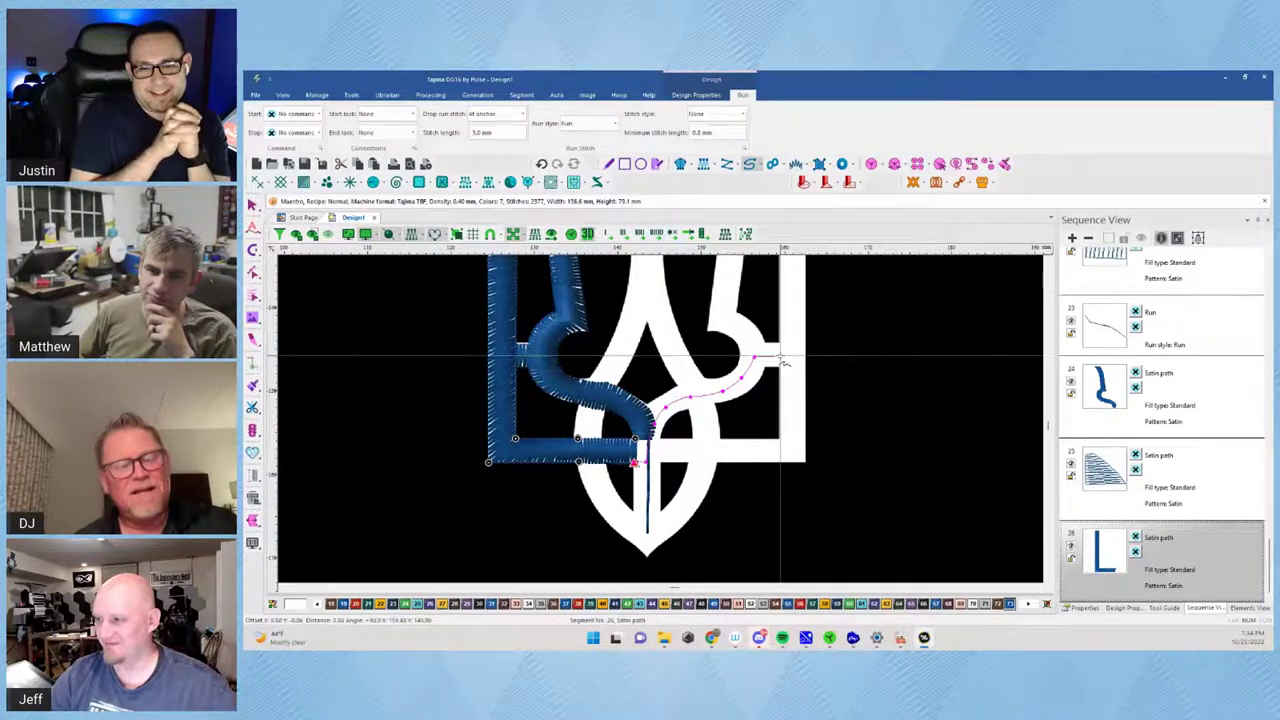
{"action": "right_click", "coordinate": [780, 356]}
Move the stop point of the left prong tip's satin segment to the outer corner of its base
{"action": "scroll", "coordinate": [785, 377], "scroll_direction": "down", "scroll_amount": 3}
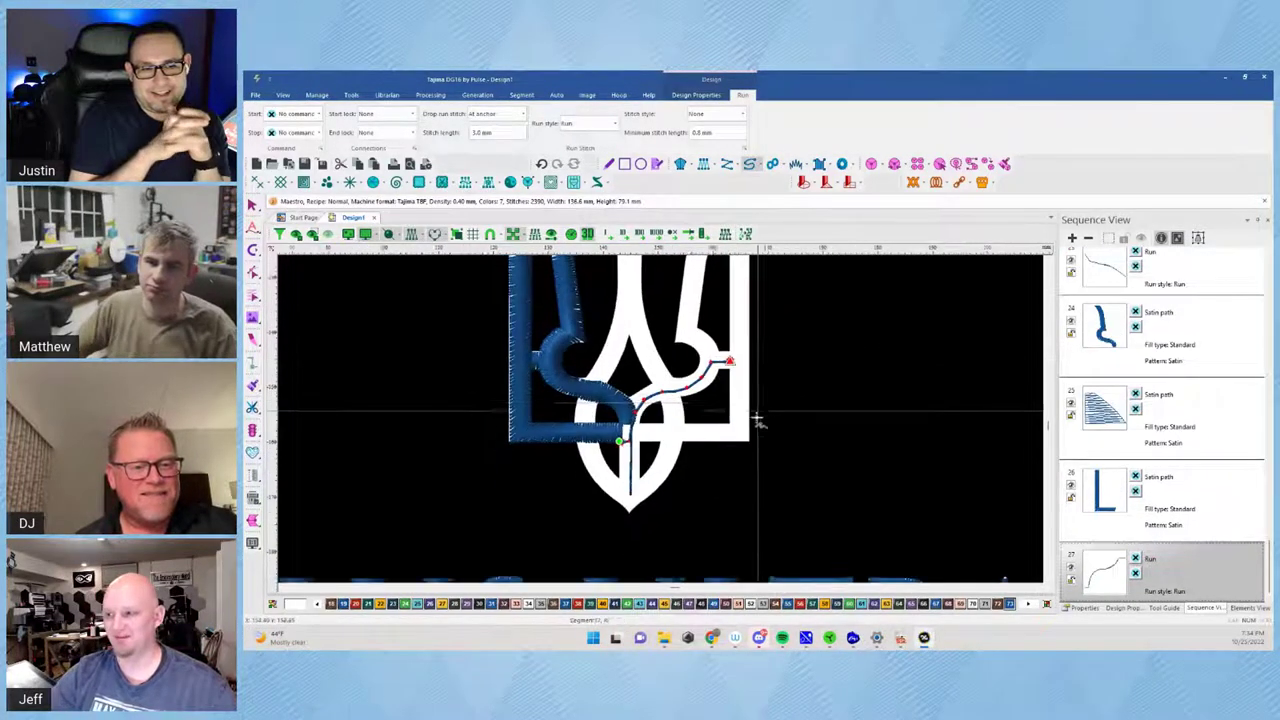
{"action": "key", "text": "s"}
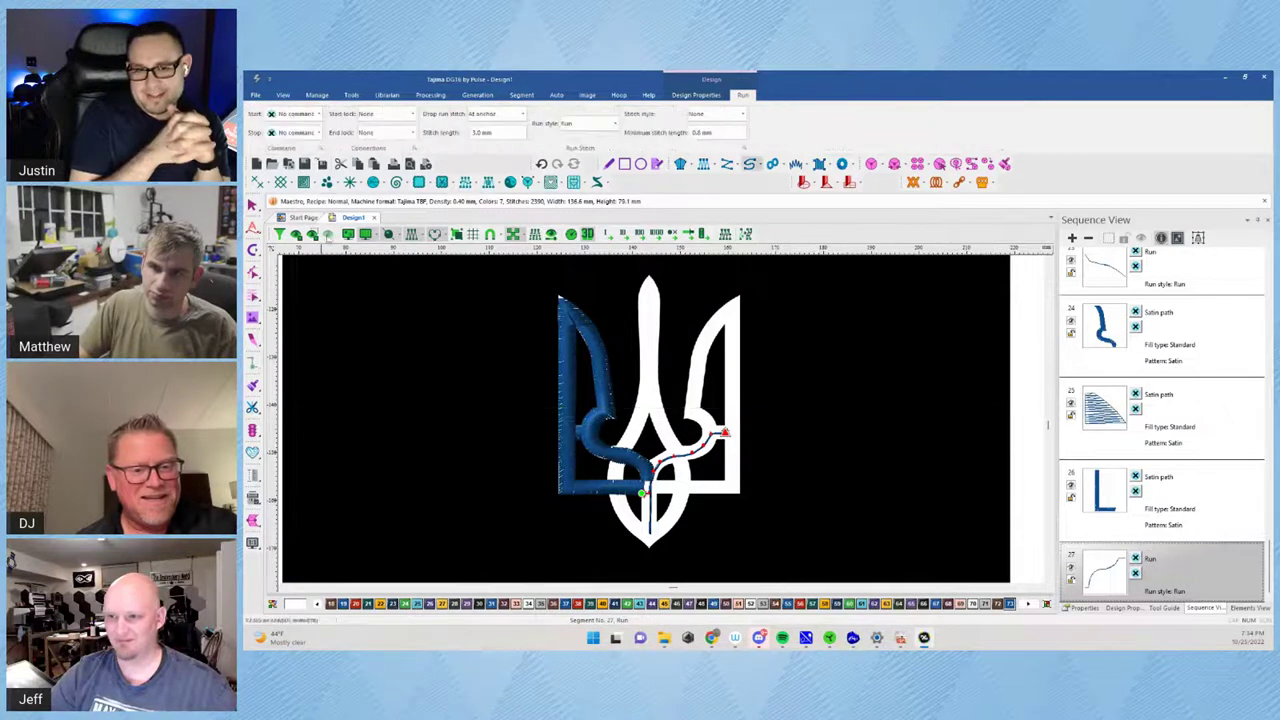
{"action": "left_click", "coordinate": [252, 205]}
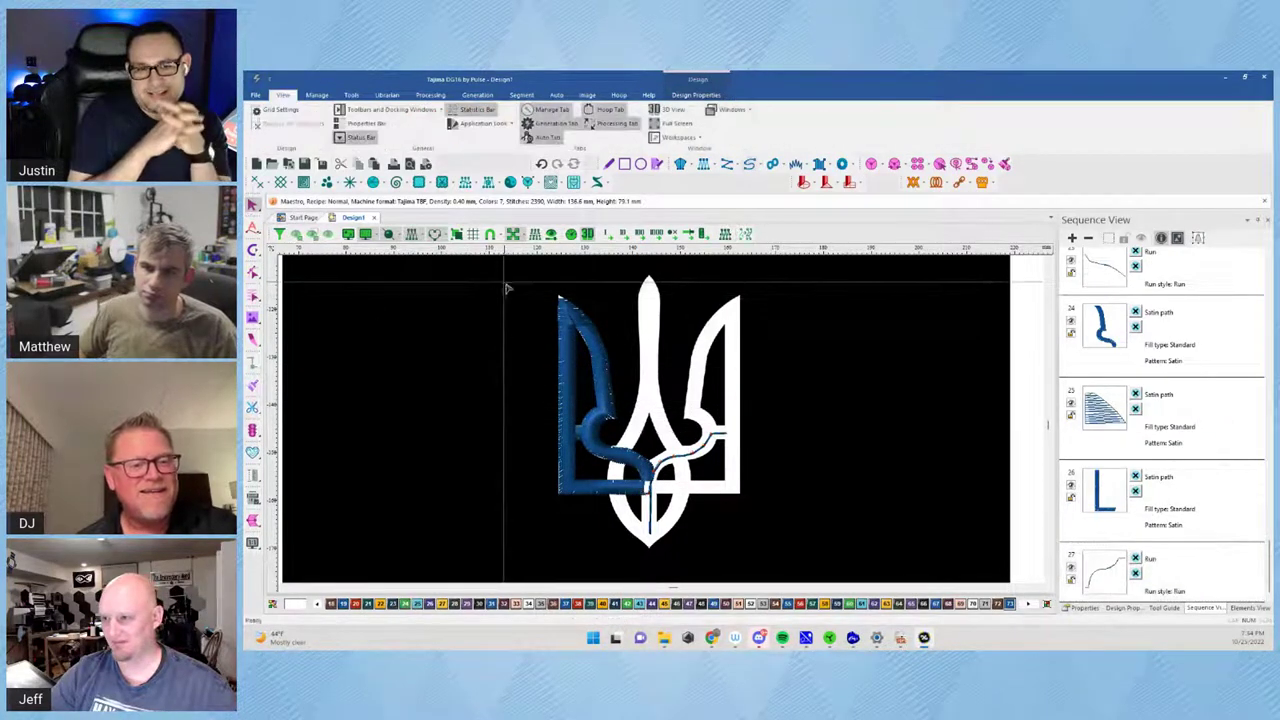
{"action": "left_click", "coordinate": [573, 322]}
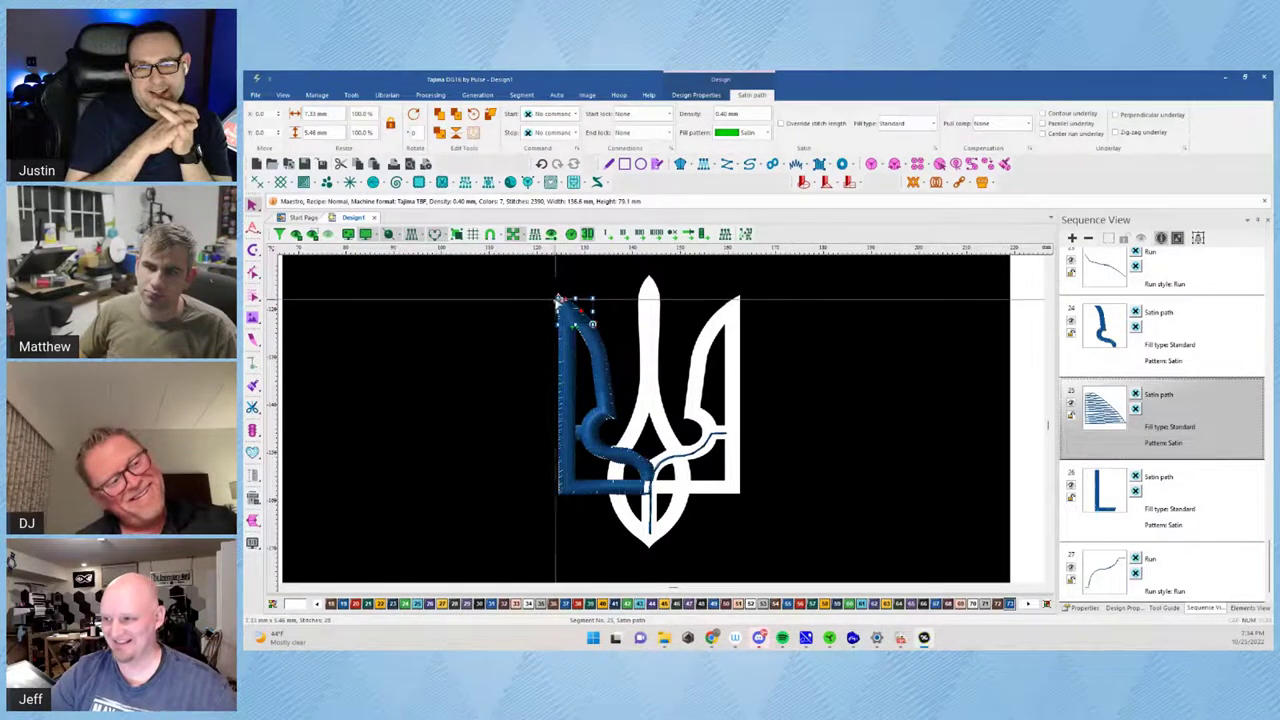
{"action": "scroll", "coordinate": [561, 298], "scroll_direction": "up", "scroll_amount": 3}
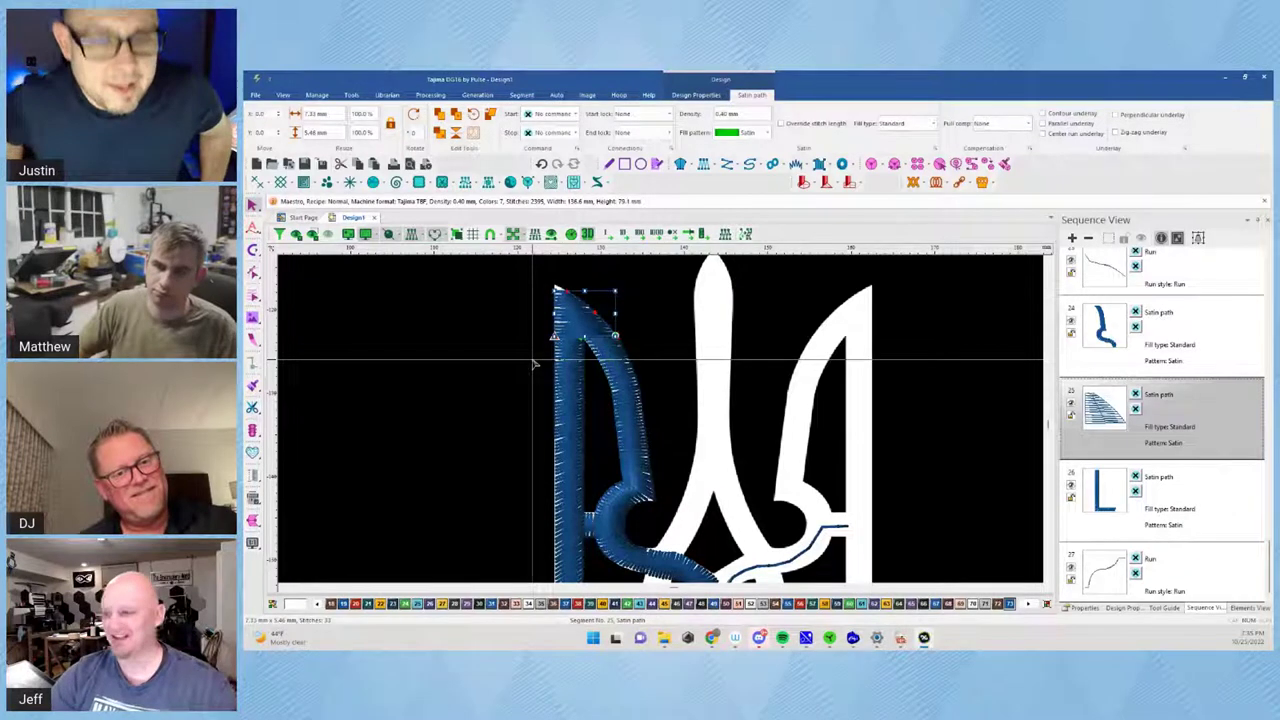
{"action": "left_click", "coordinate": [676, 412]}
Select all segments of the finished left half, leaving out the first run that comes up from the emblem's base
{"action": "scroll", "coordinate": [676, 414], "scroll_direction": "down", "scroll_amount": 3}
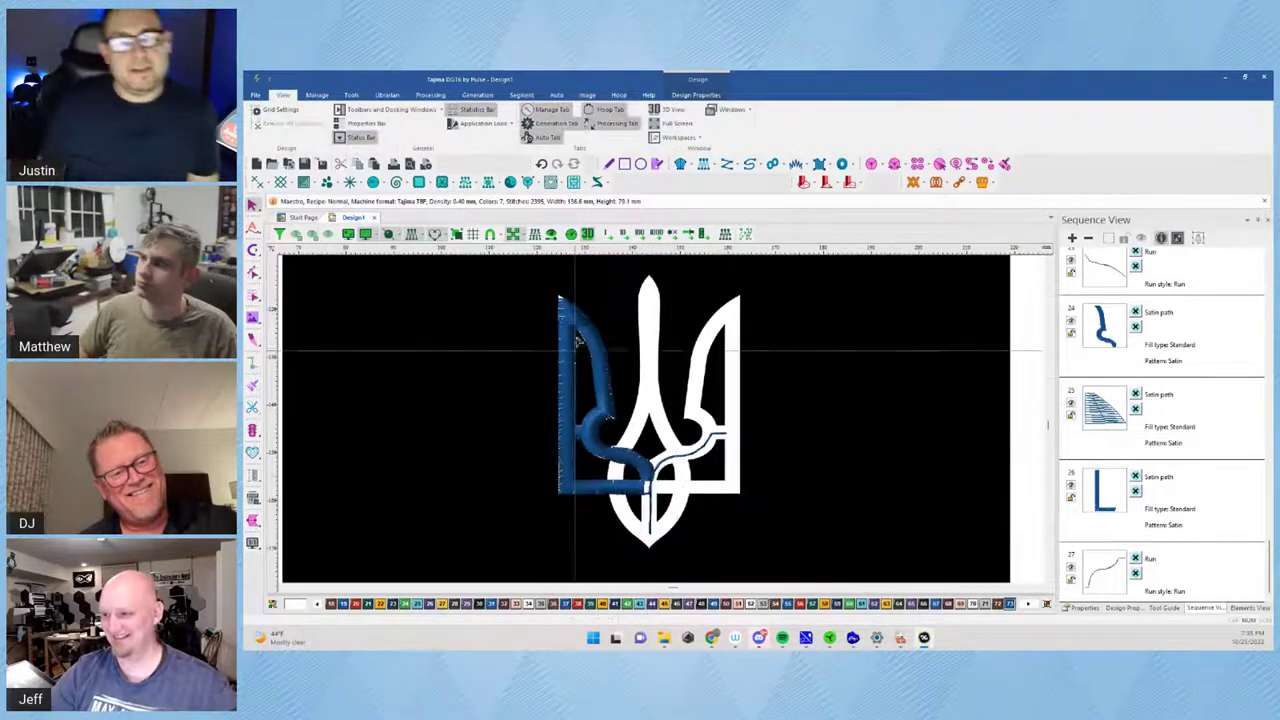
{"action": "left_click_drag", "start_coordinate": [531, 286], "coordinate": [645, 495]}
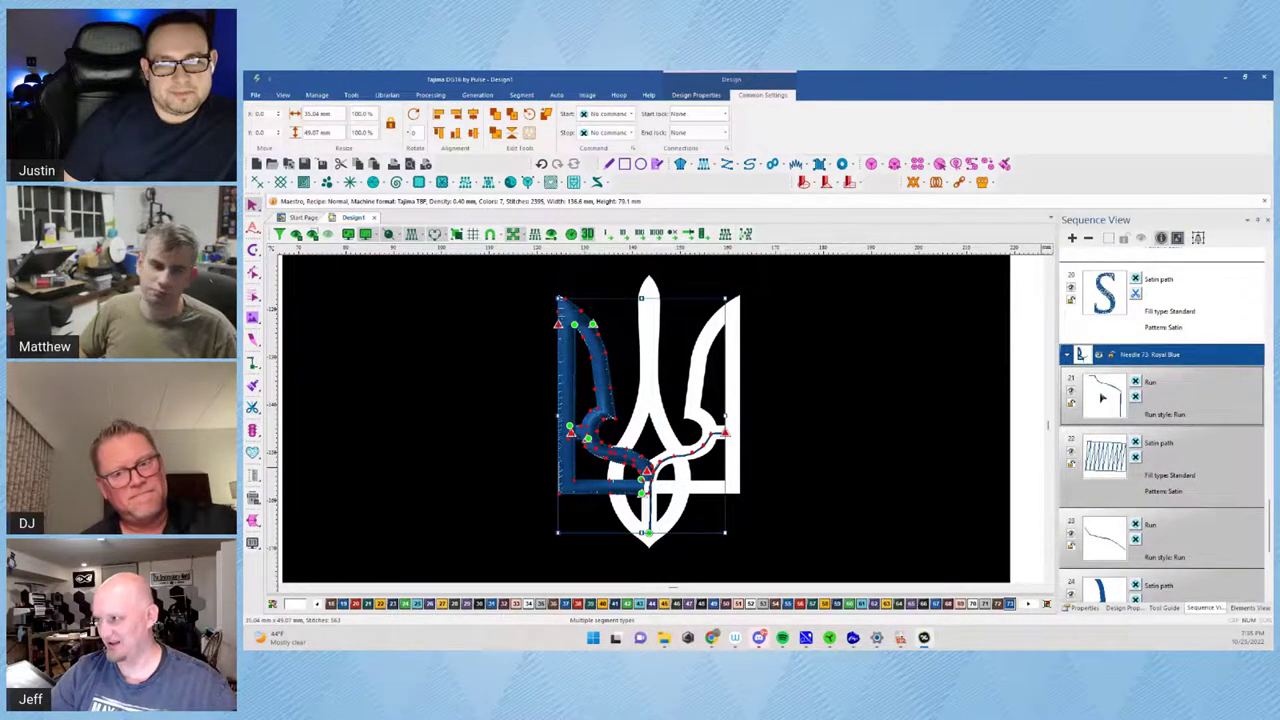
{"action": "scroll", "coordinate": [1160, 430], "scroll_direction": "down", "scroll_amount": 2}
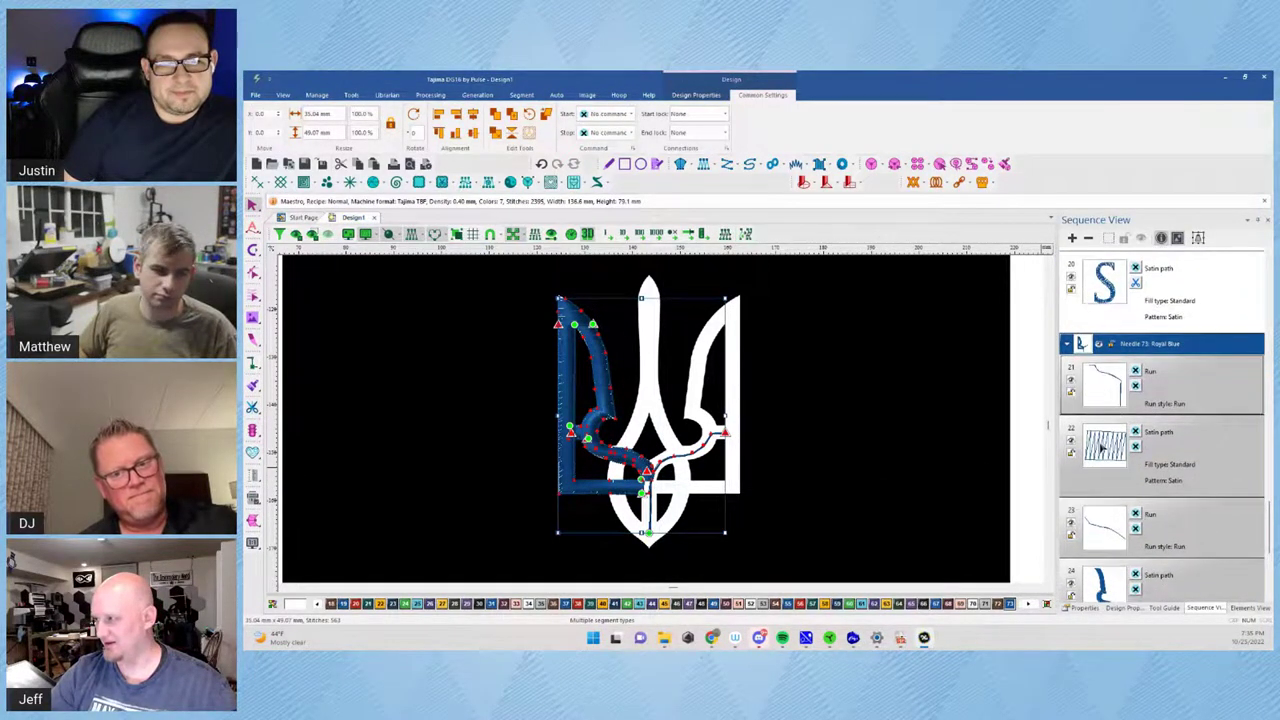
{"action": "left_click", "coordinate": [1177, 362]}
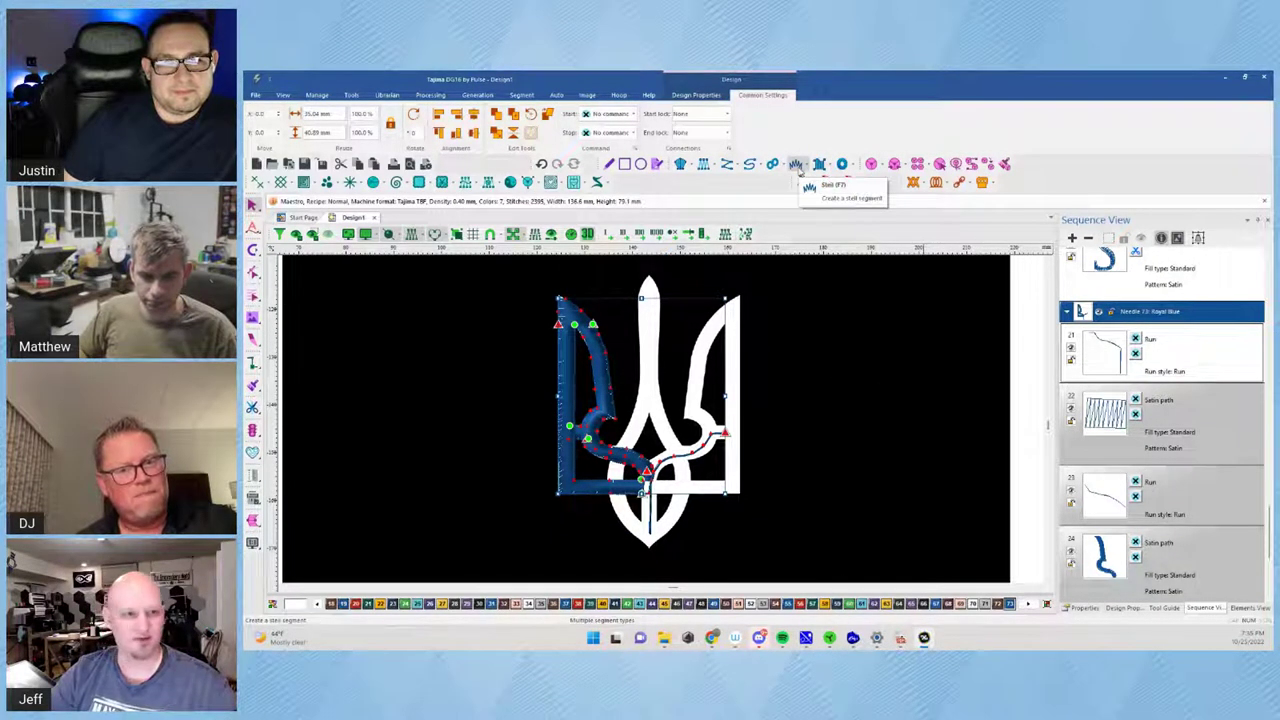
{"action": "scroll", "coordinate": [1147, 486], "scroll_direction": "down", "scroll_amount": 5}
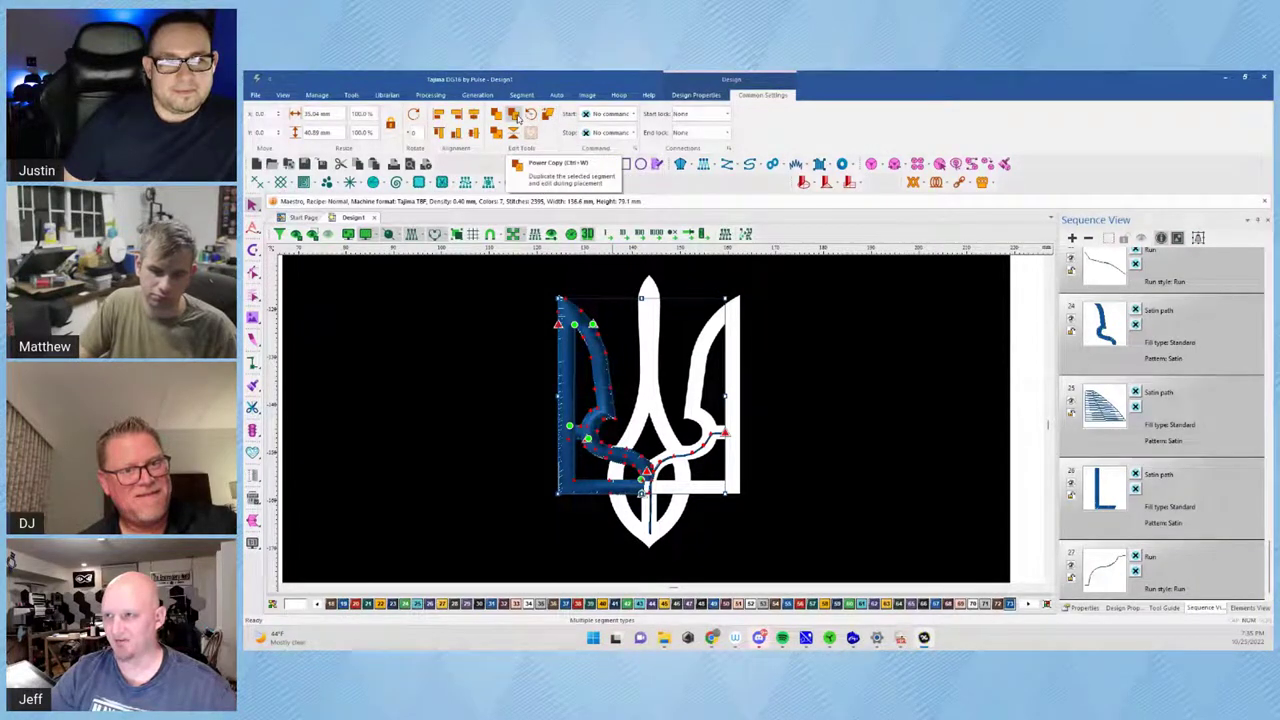
Try to reflect the selected left-half segments across the vertical axis at their left edge
{"action": "right_click", "coordinate": [607, 372]}
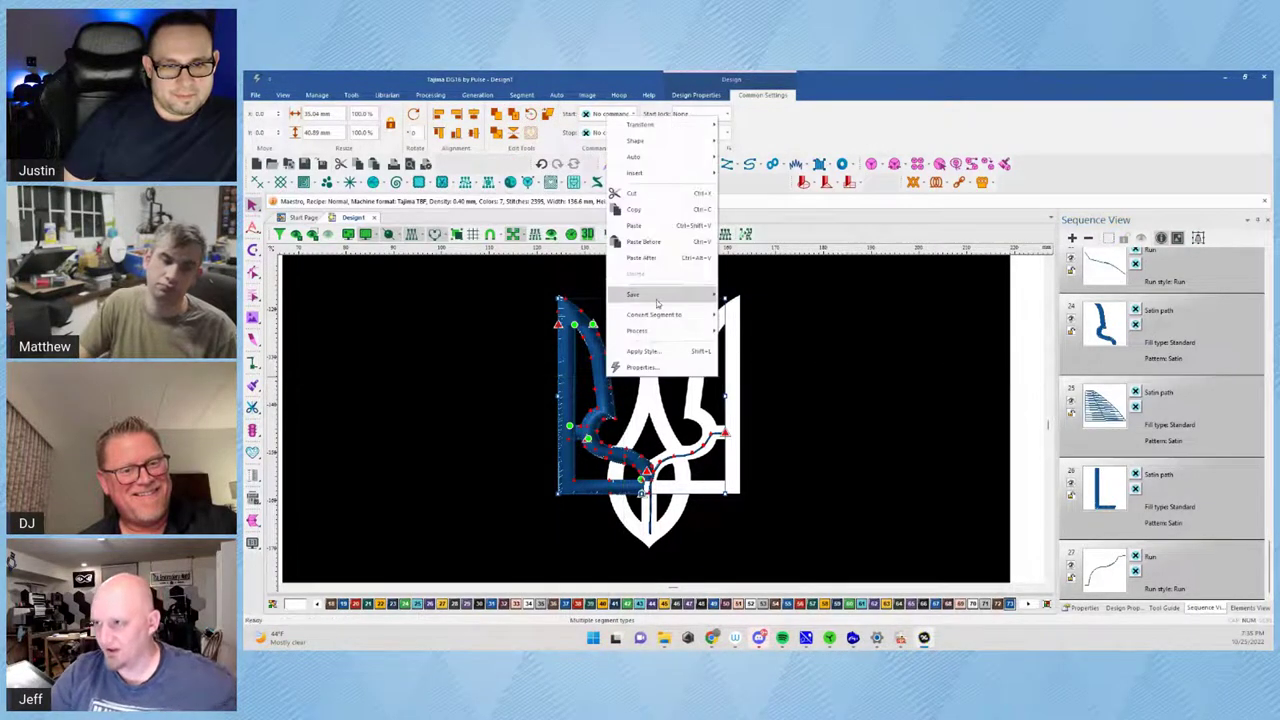
{"action": "mouse_move", "coordinate": [667, 130]}
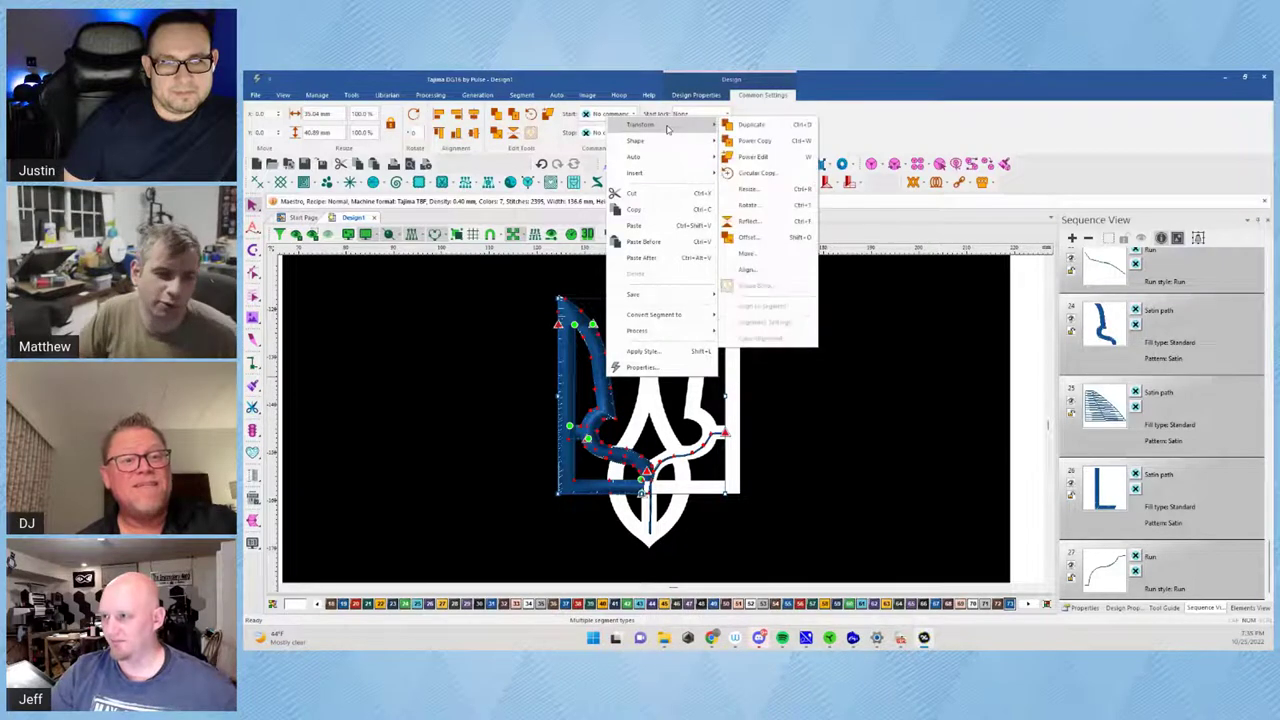
{"action": "left_click", "coordinate": [787, 224]}
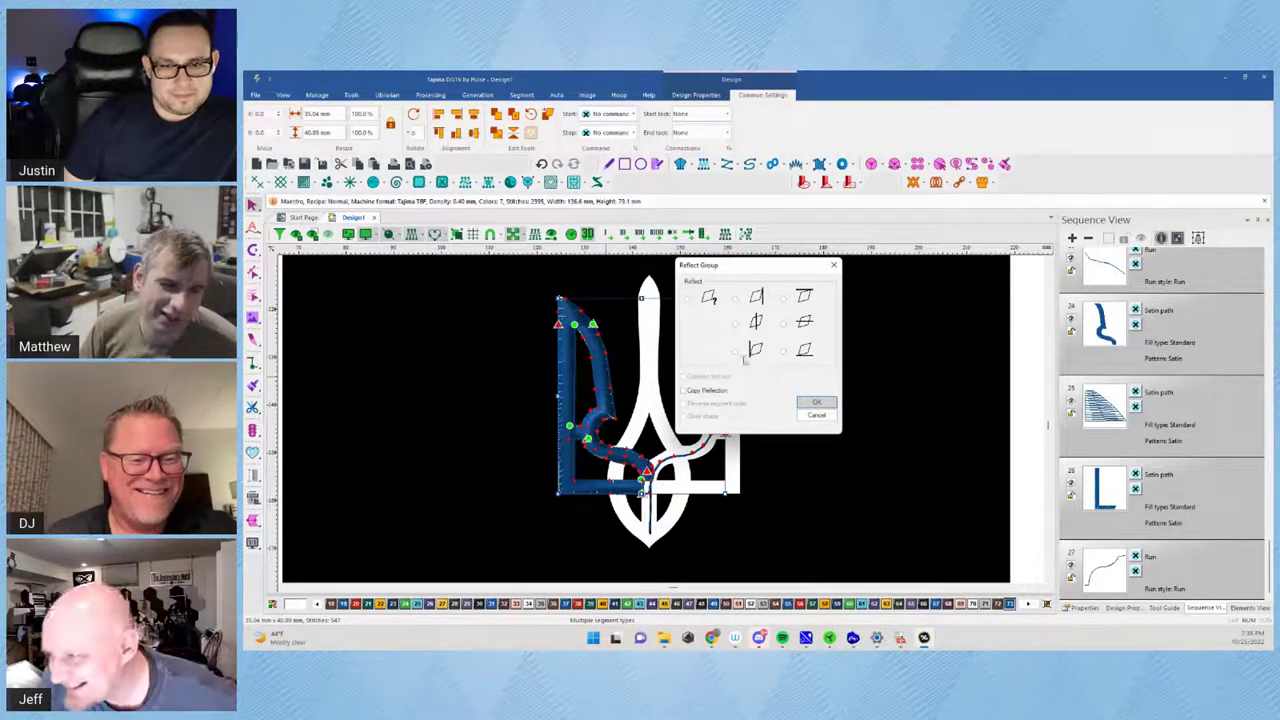
{"action": "left_click", "coordinate": [817, 404]}
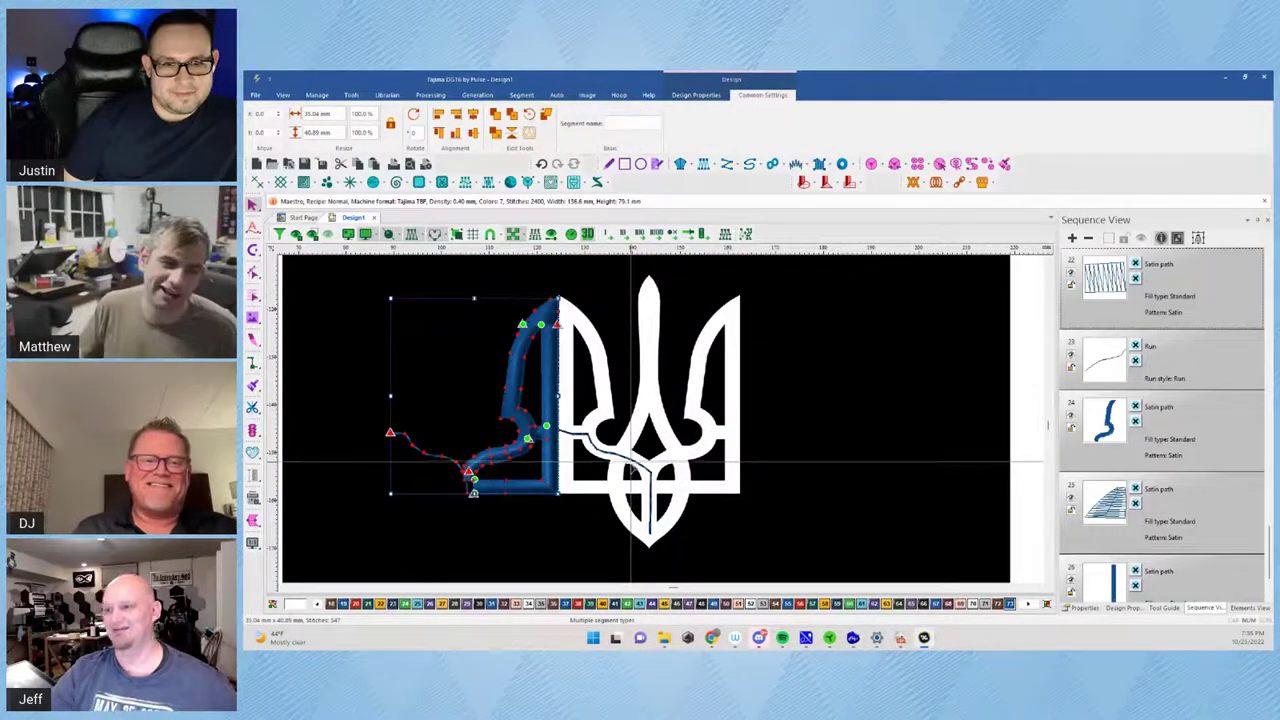
{"action": "key", "text": "ctrl+z"}
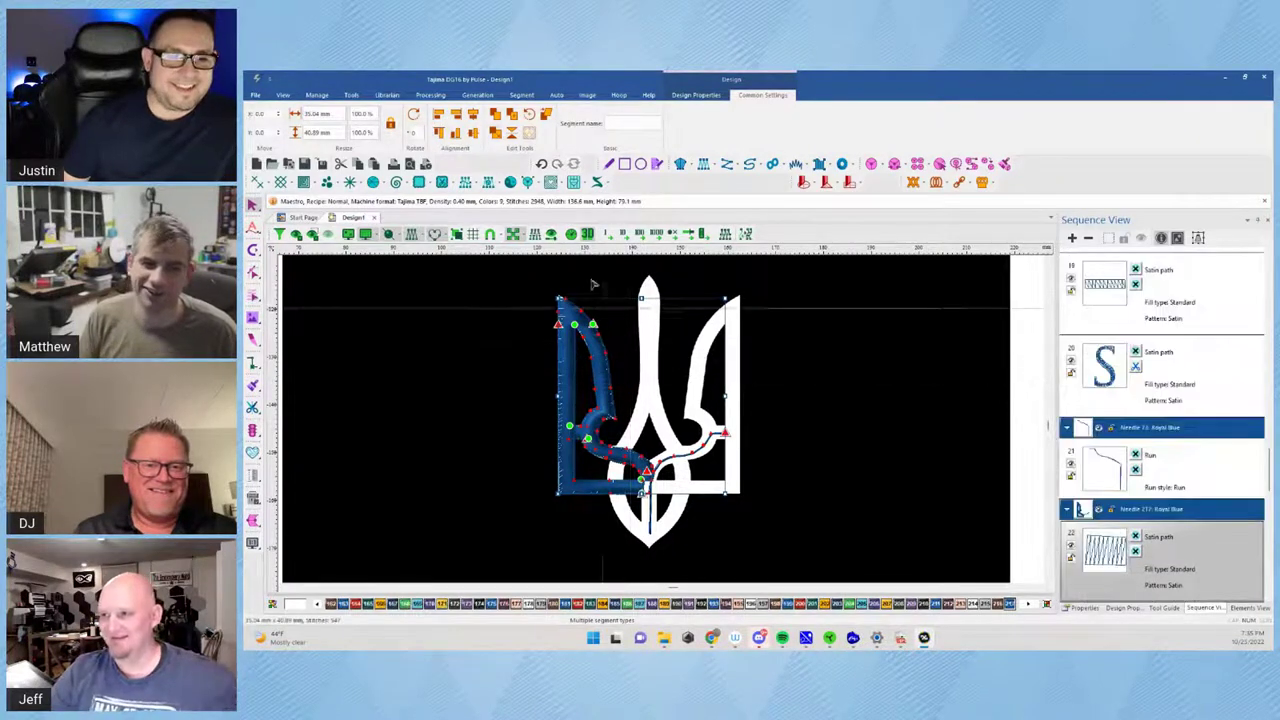
Duplicate the selected left-half segments and reflect them across the vertical axis at their right edge
{"action": "right_click", "coordinate": [605, 366]}
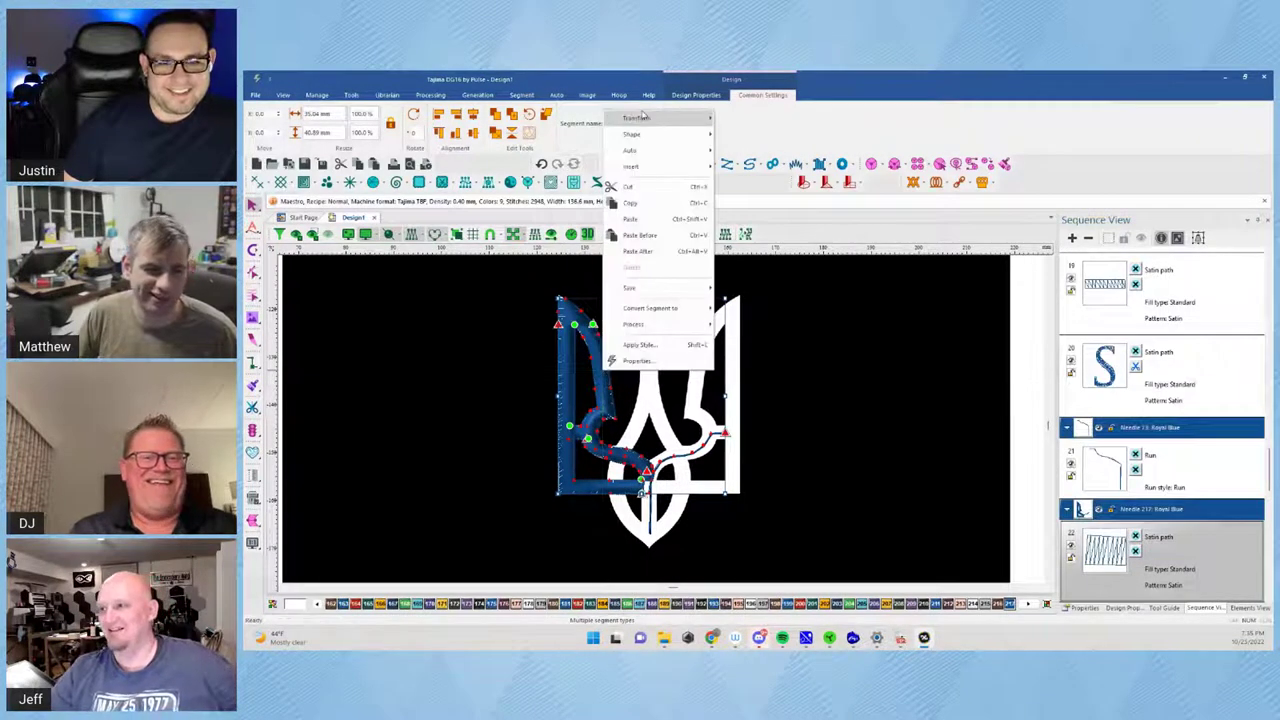
{"action": "mouse_move", "coordinate": [646, 122]}
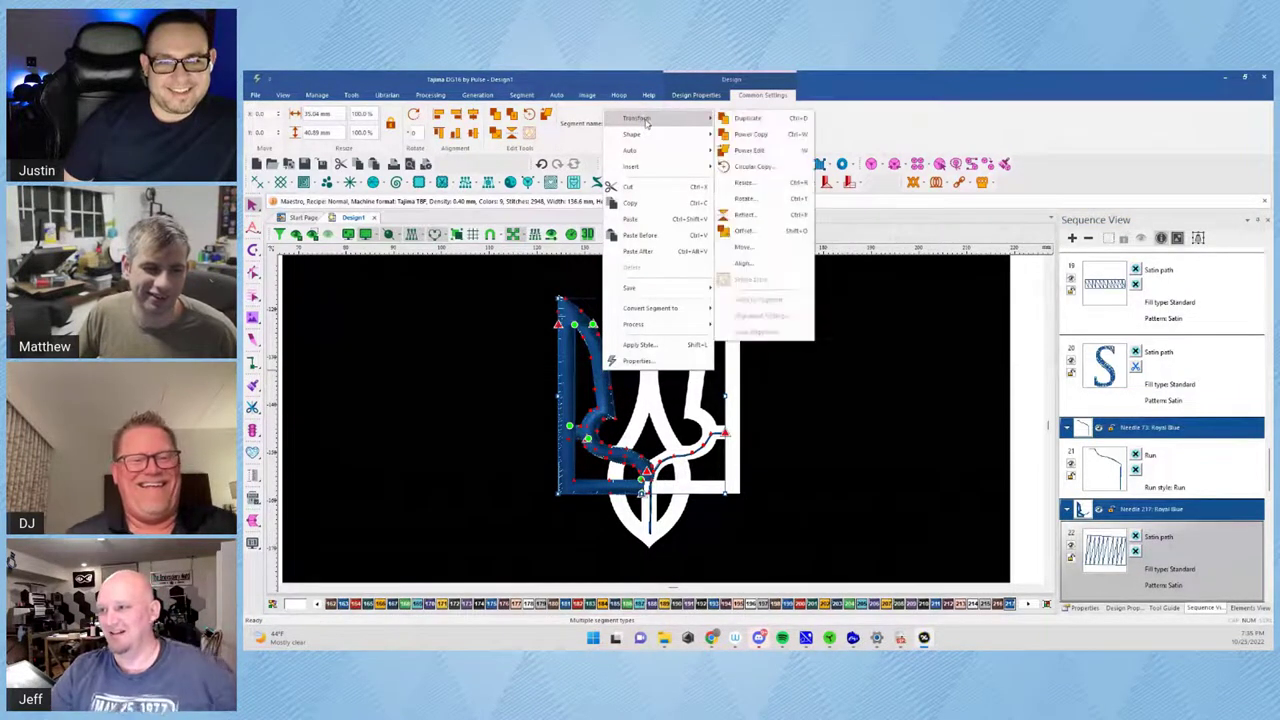
{"action": "left_click", "coordinate": [762, 215]}
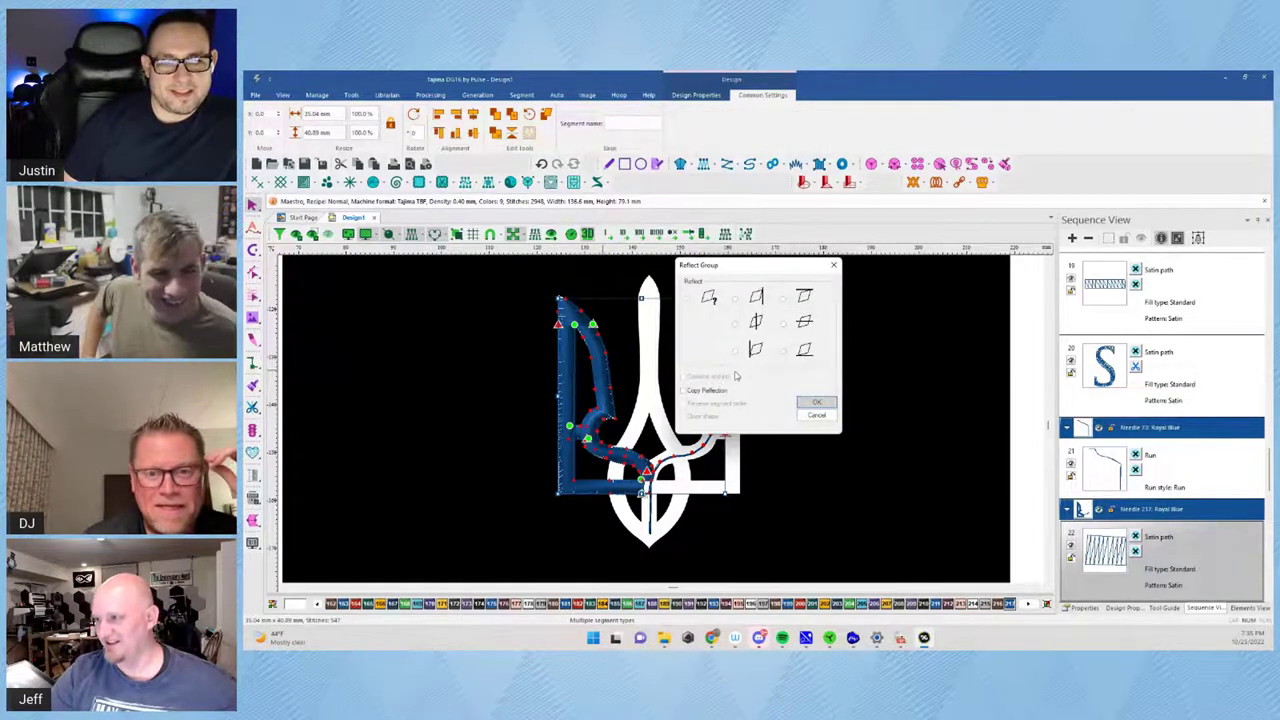
{"action": "left_click", "coordinate": [828, 402]}
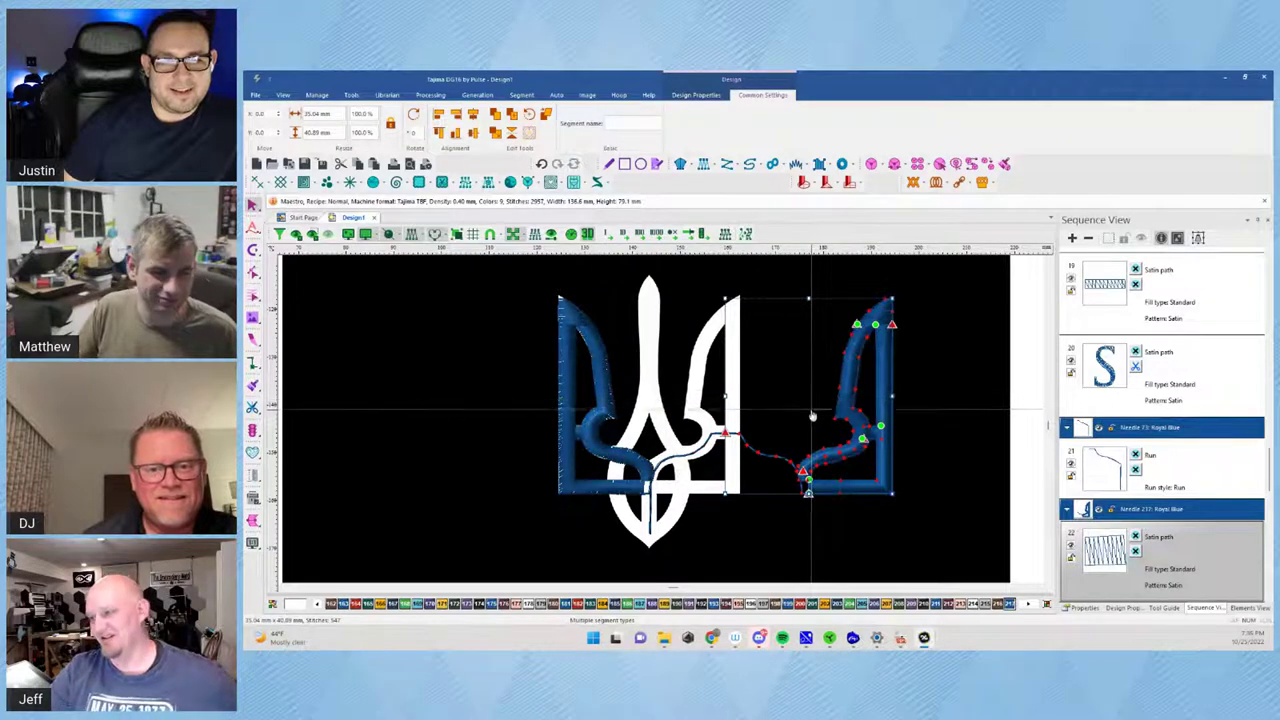
Delete the mirrored connecting run and move the mirrored half onto the trident's right side
{"action": "left_click", "coordinate": [779, 455]}
{"action": "left_click", "coordinate": [768, 458]}
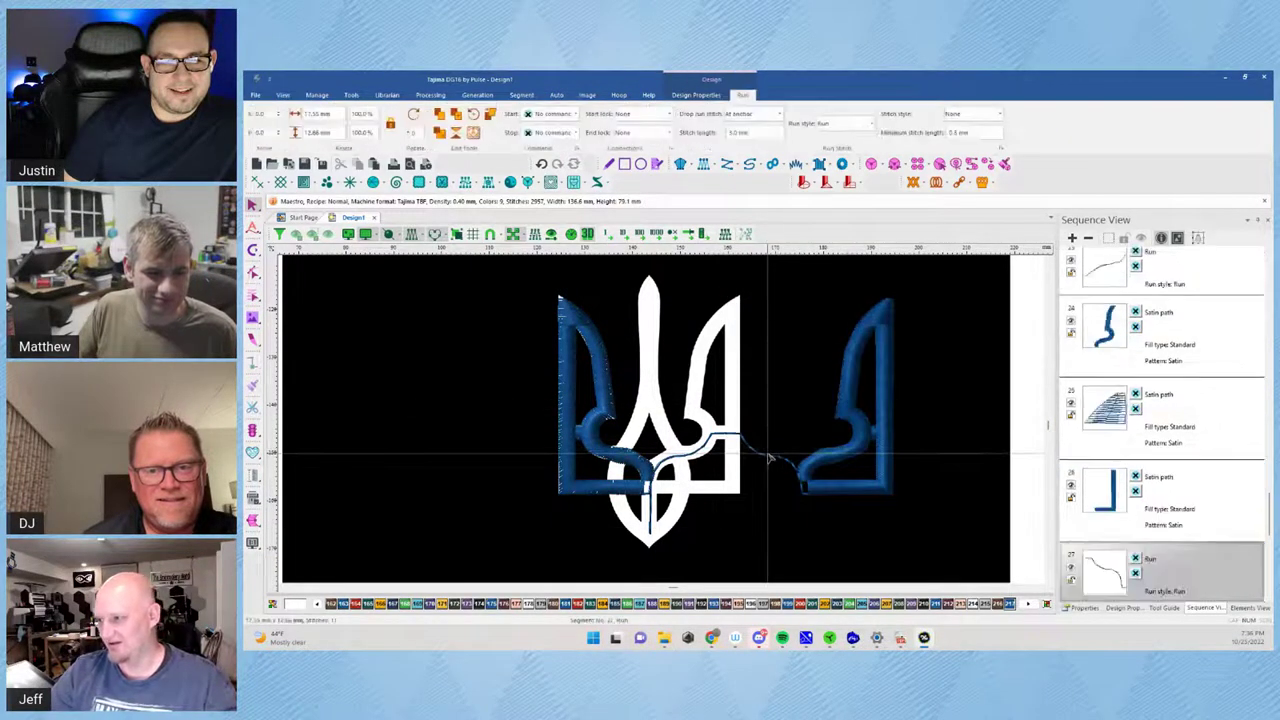
{"action": "key", "text": "Delete"}
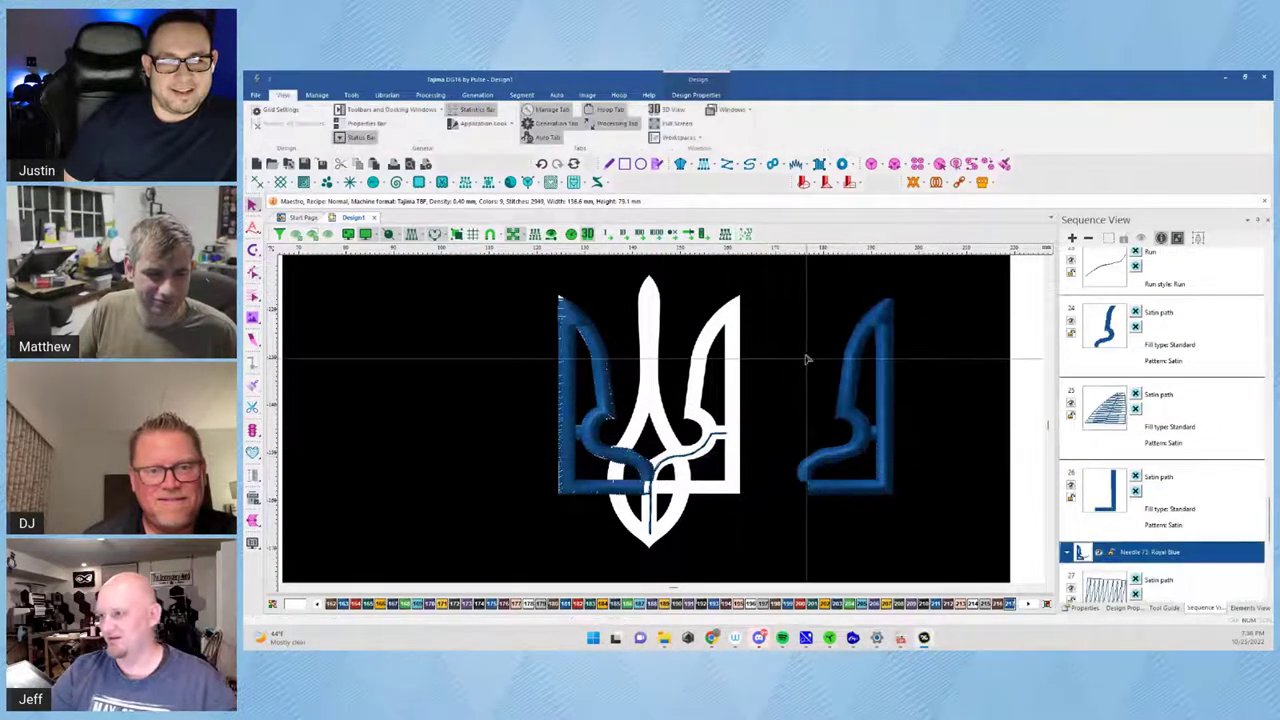
{"action": "left_click_drag", "start_coordinate": [751, 268], "coordinate": [738, 494]}
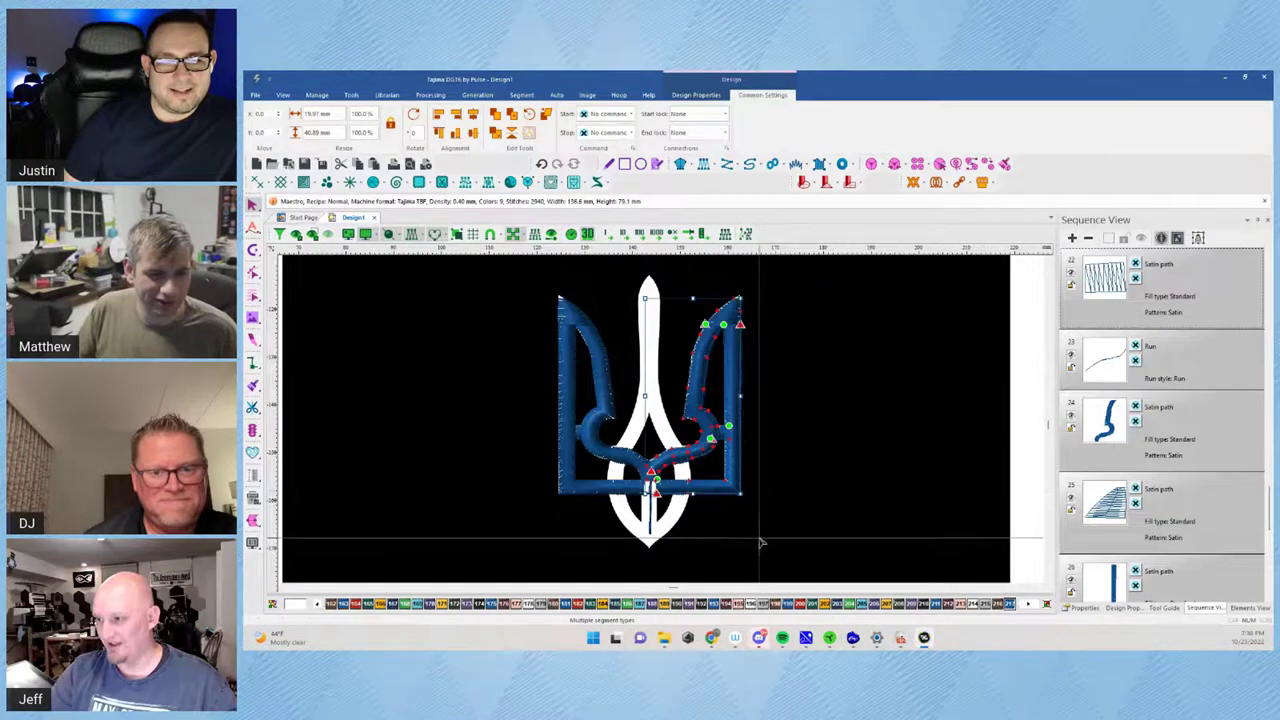
{"action": "left_click", "coordinate": [714, 543]}
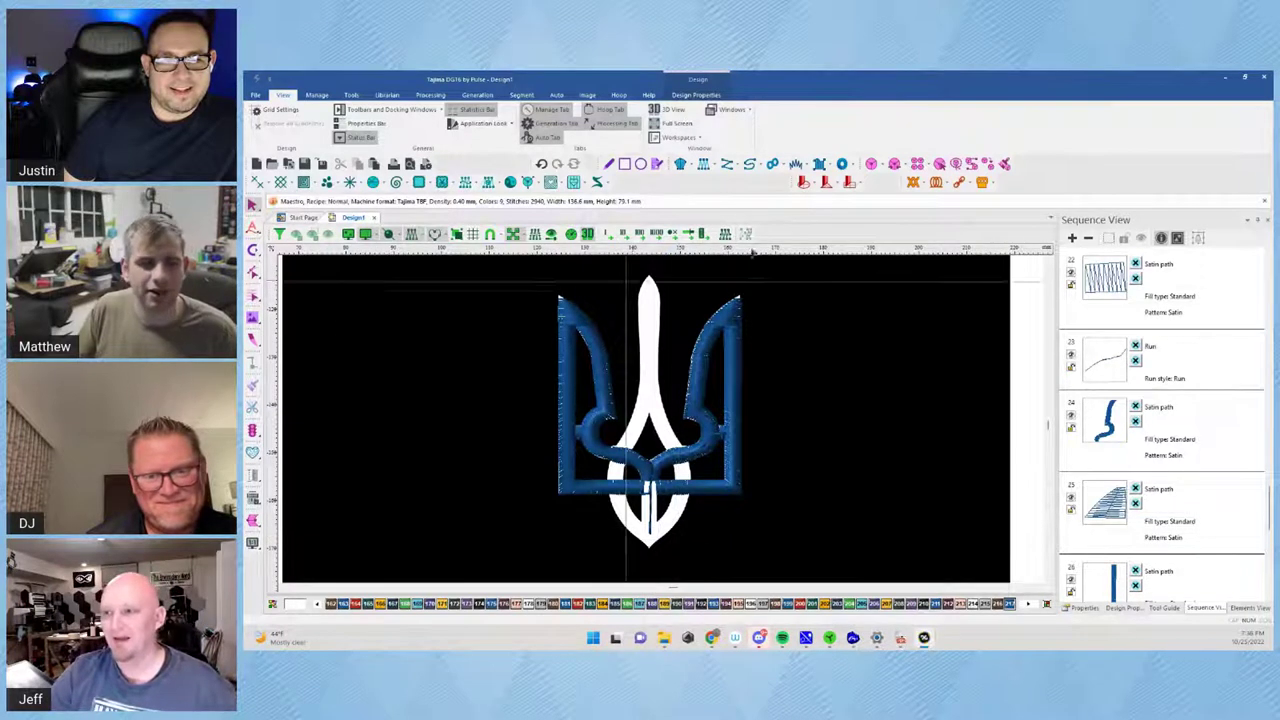
Digitize the lower centre stem as a satin column about 3.5 mm wide and 10.5 mm long, down from the frame's base
{"action": "left_click", "coordinate": [680, 165]}
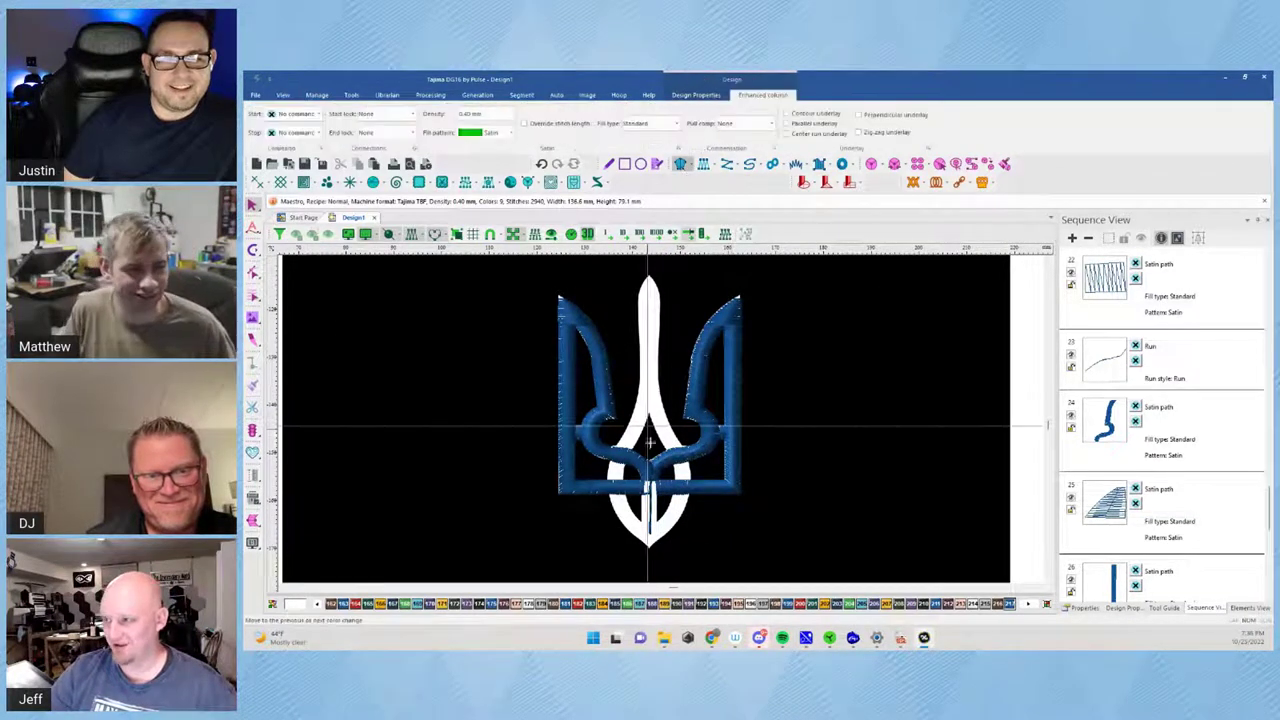
{"action": "scroll", "coordinate": [660, 470], "scroll_direction": "up", "scroll_amount": 3}
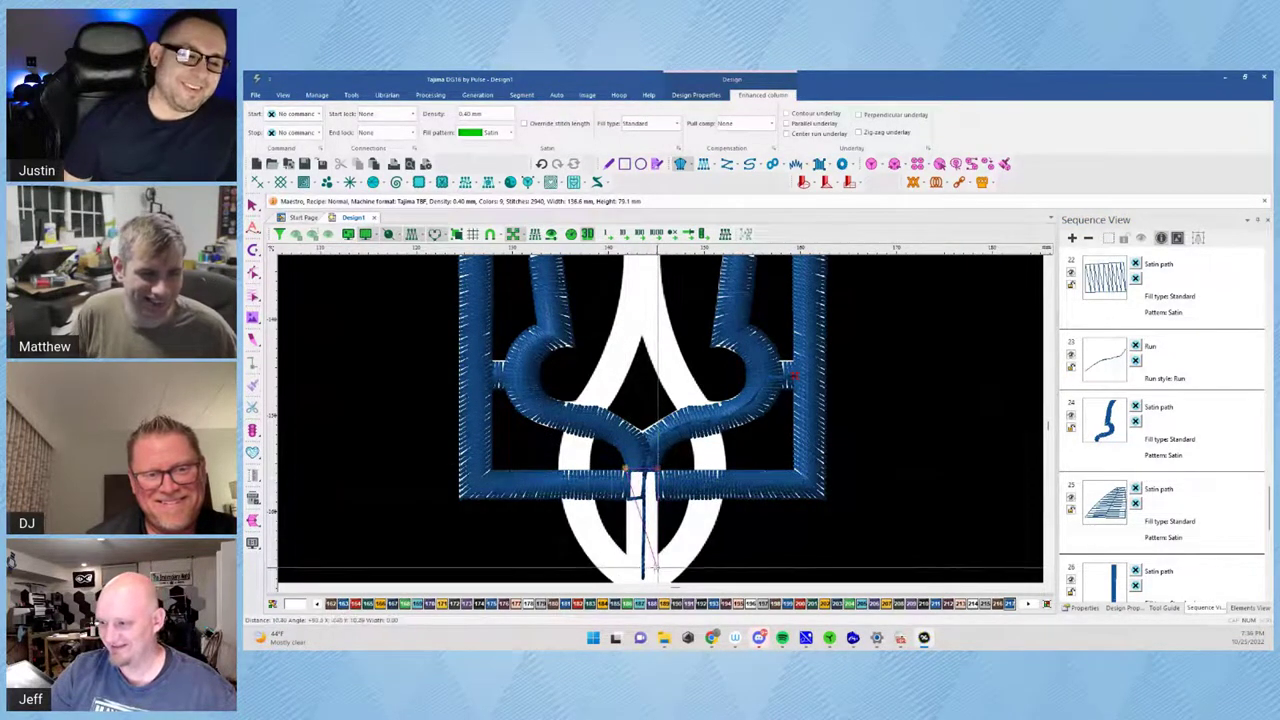
{"action": "left_click", "coordinate": [657, 568]}
{"action": "left_click", "coordinate": [624, 568]}
{"action": "right_click", "coordinate": [624, 567]}
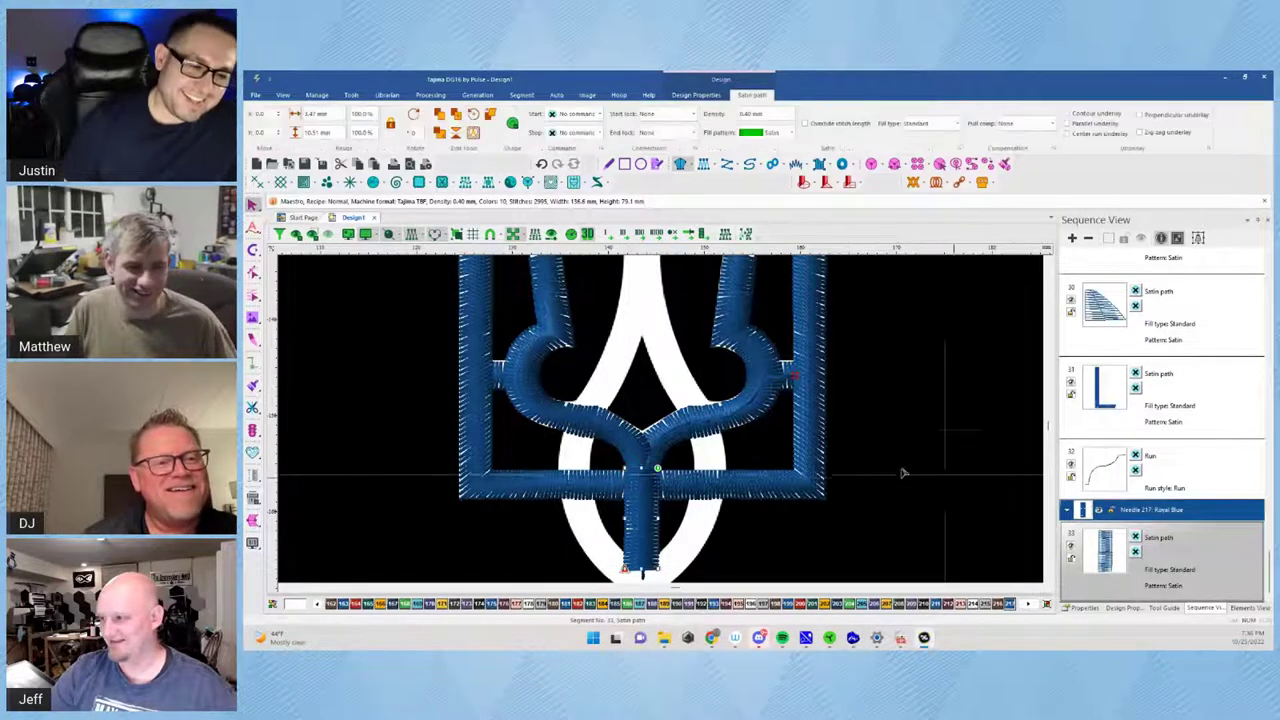
Delete the leftover run from the centre stem along the right curve to the right frame bar, just before the stem's satin column
{"action": "left_click", "coordinate": [780, 382]}
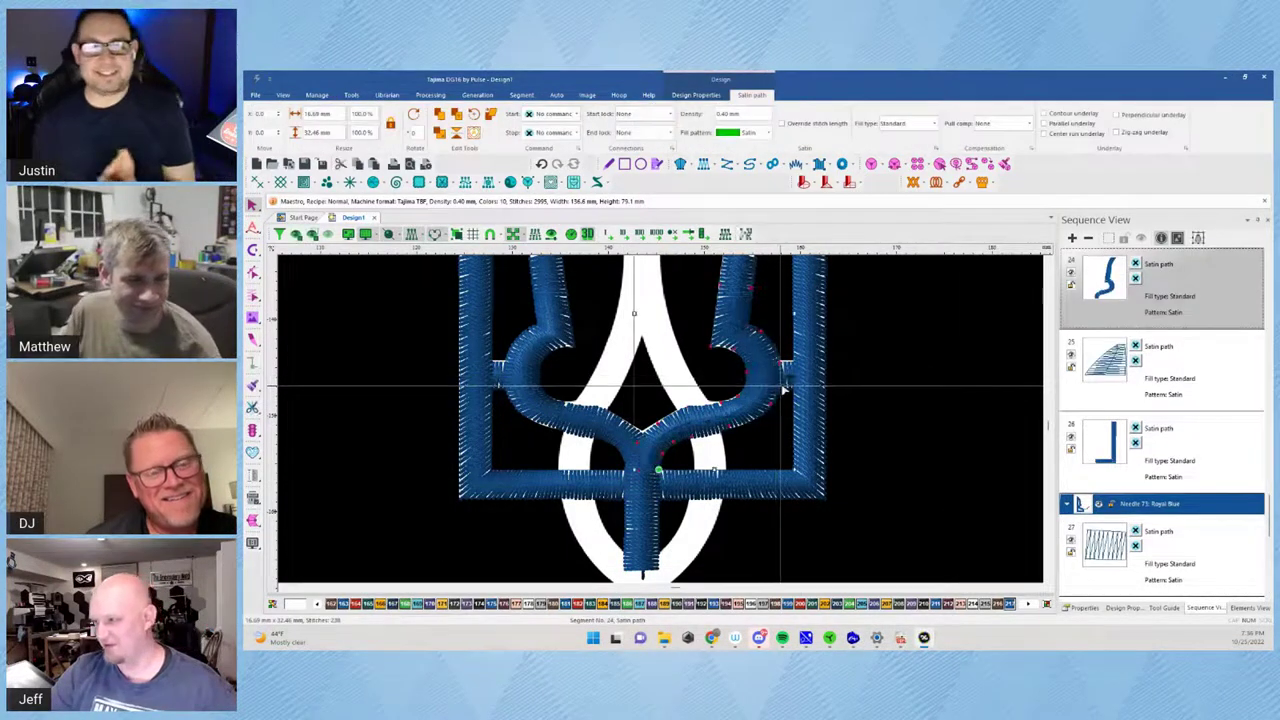
{"action": "left_click", "coordinate": [960, 470]}
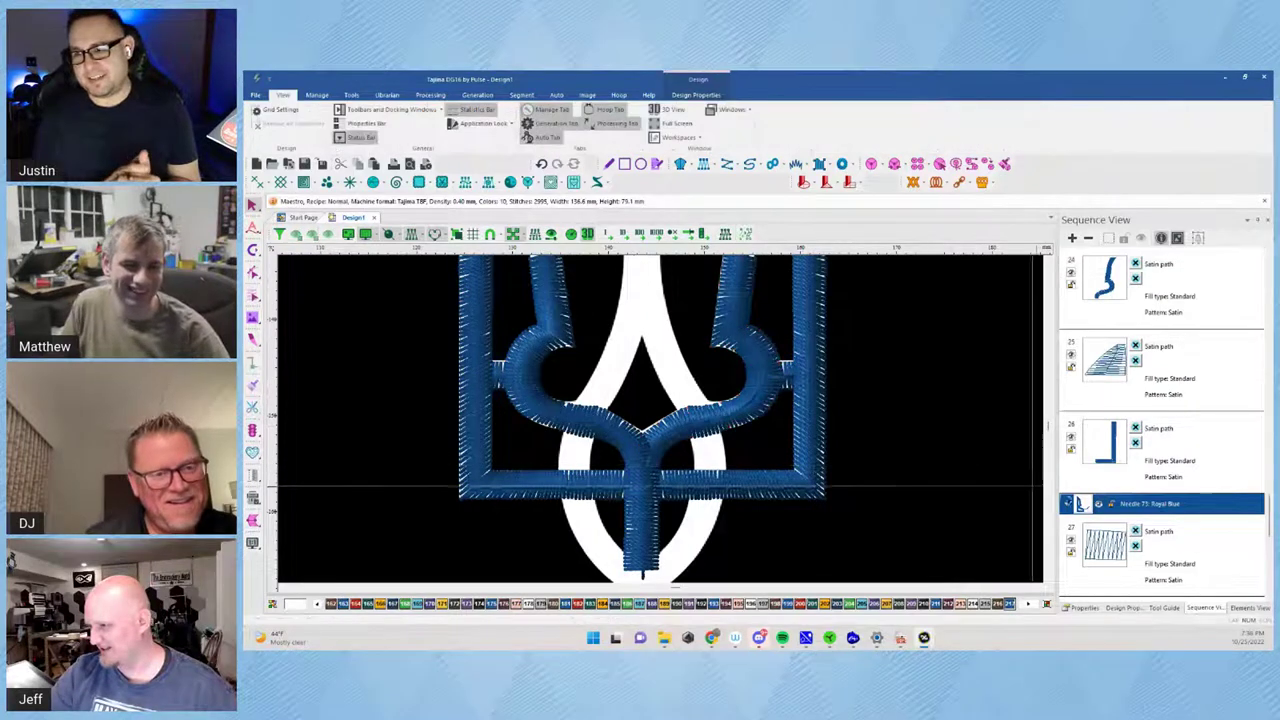
{"action": "scroll", "coordinate": [1123, 527], "scroll_direction": "down", "scroll_amount": 3}
{"action": "scroll", "coordinate": [1114, 550], "scroll_direction": "down", "scroll_amount": 4}
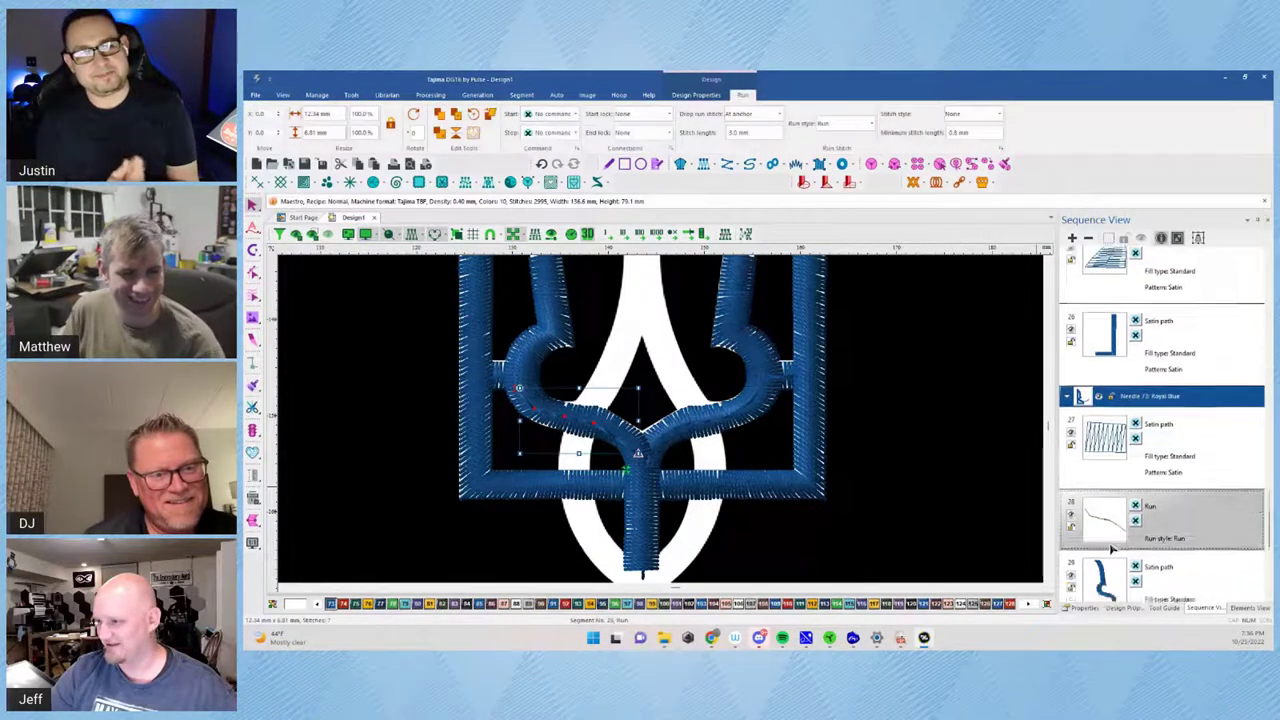
{"action": "scroll", "coordinate": [1111, 548], "scroll_direction": "down", "scroll_amount": 2}
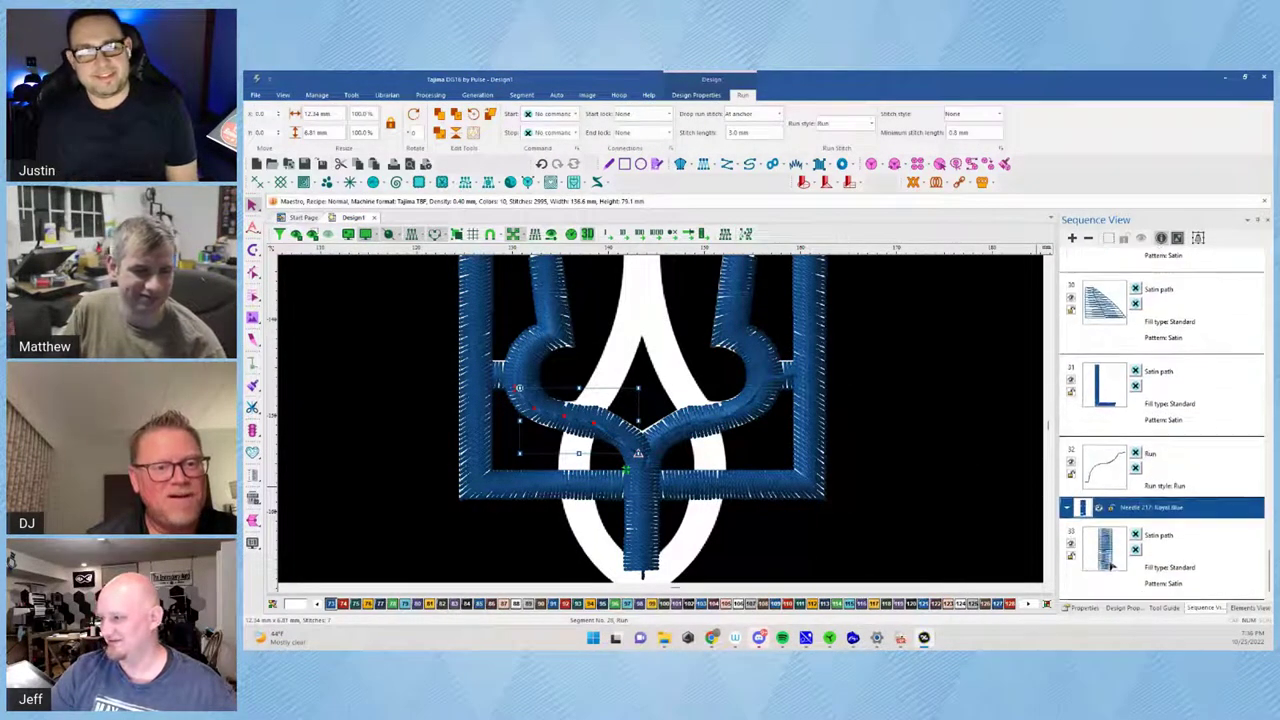
{"action": "left_click", "coordinate": [1114, 461]}
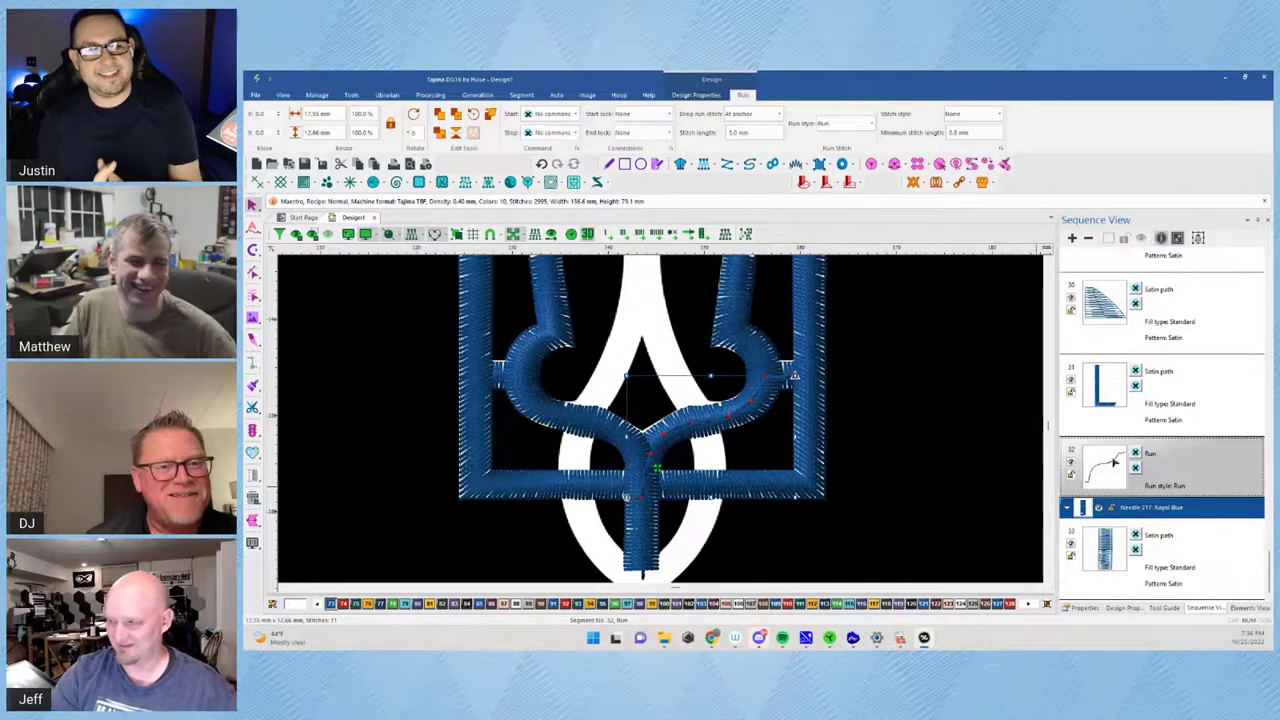
{"action": "key", "text": "Delete"}
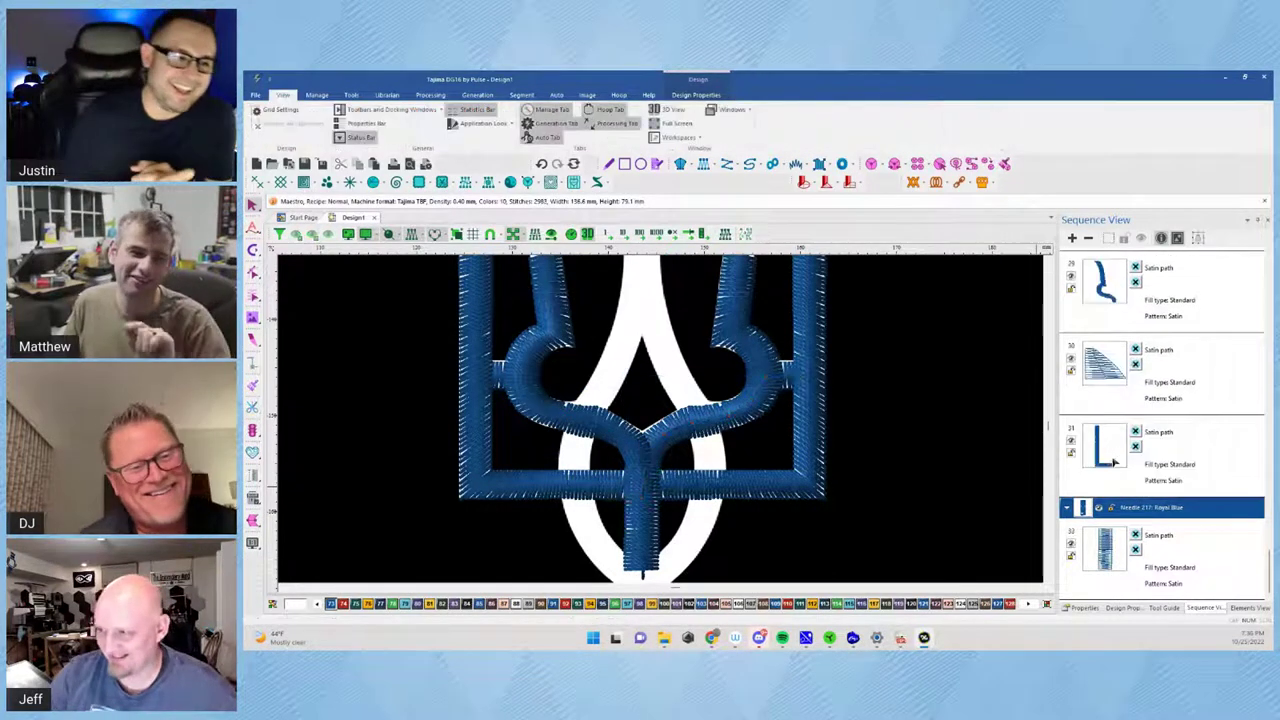
Start a satin path for the left loop, tracing its outer edge from the bottom tip up to the central prong's base
{"action": "scroll", "coordinate": [655, 488], "scroll_direction": "down", "scroll_amount": 5}
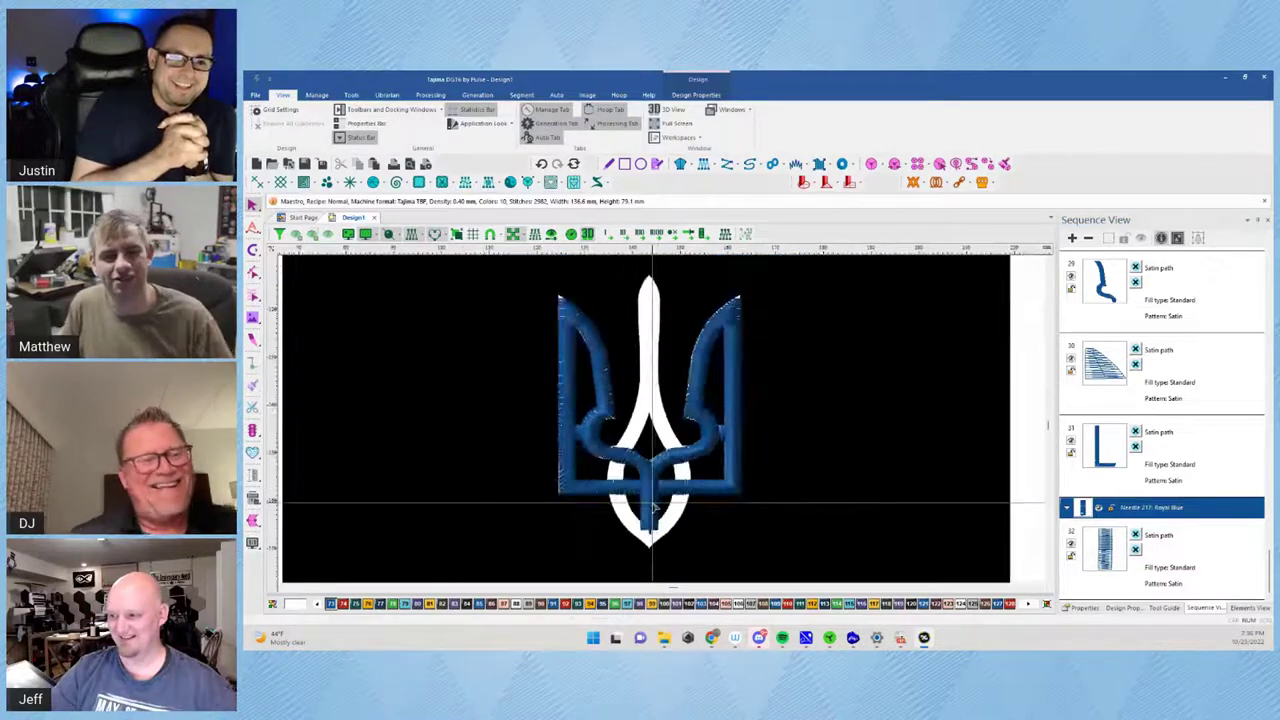
{"action": "scroll", "coordinate": [654, 501], "scroll_direction": "up", "scroll_amount": 4}
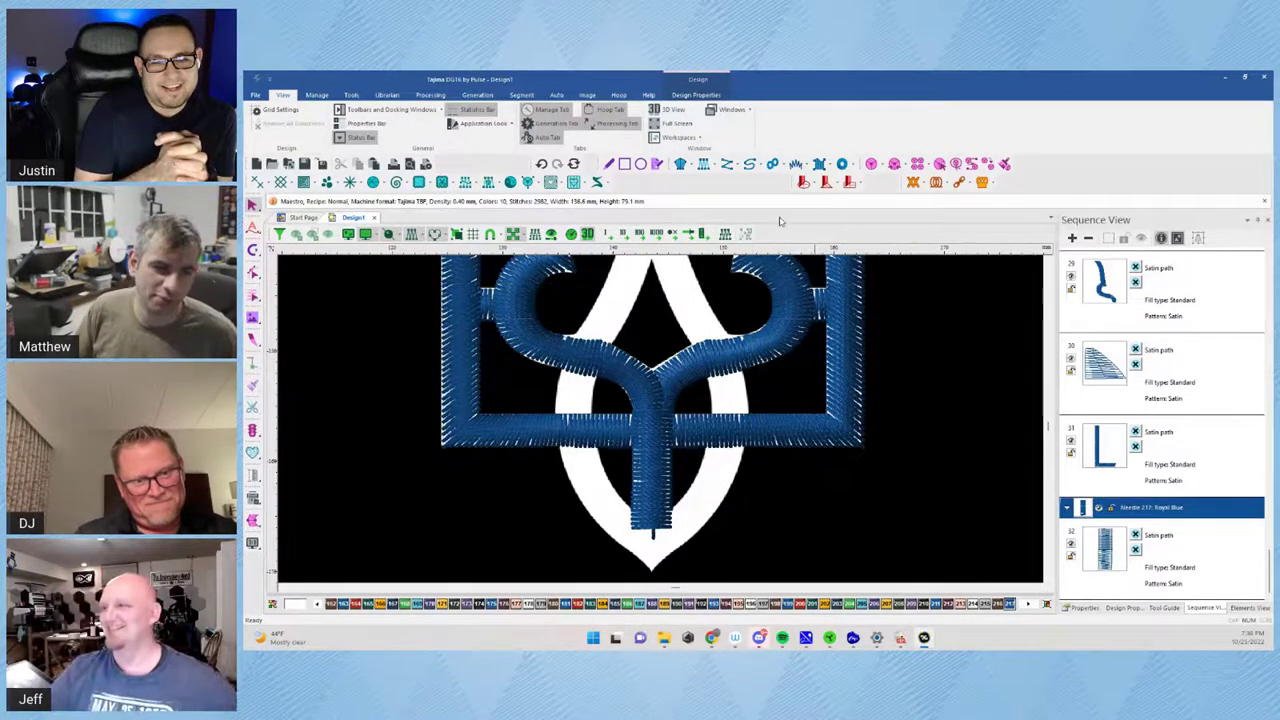
{"action": "left_click", "coordinate": [820, 165]}
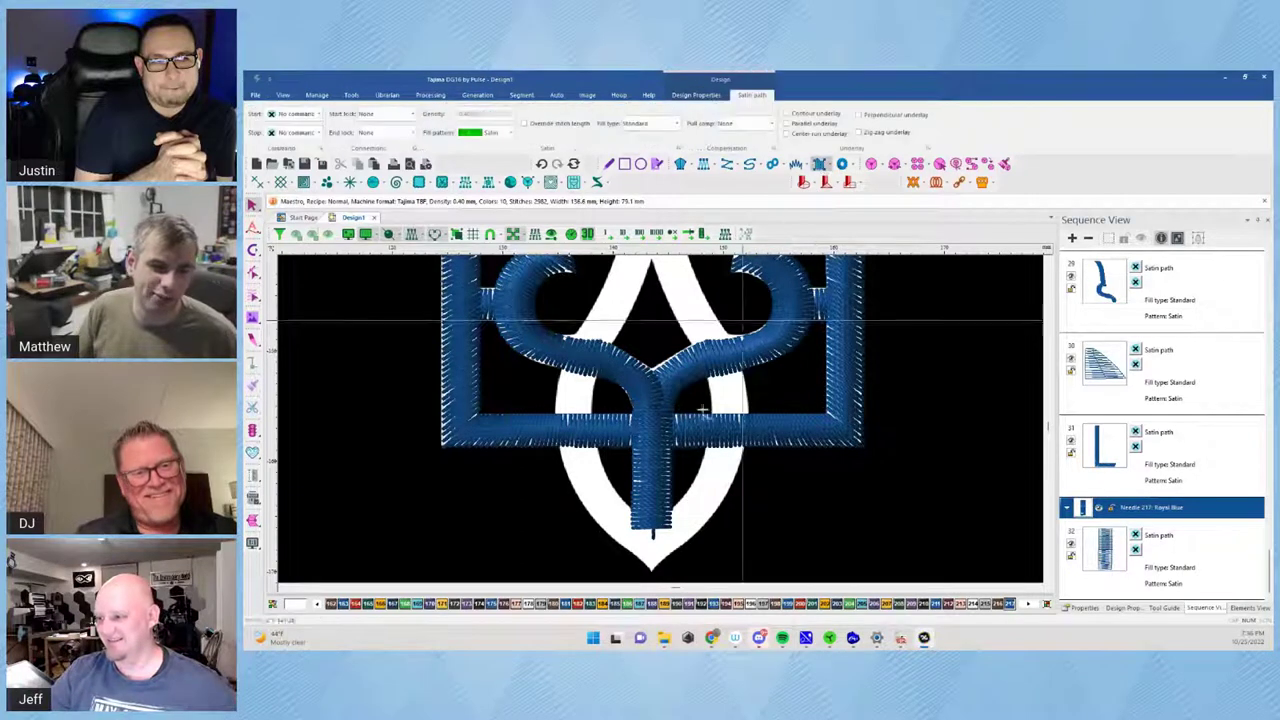
{"action": "left_click", "coordinate": [650, 568]}
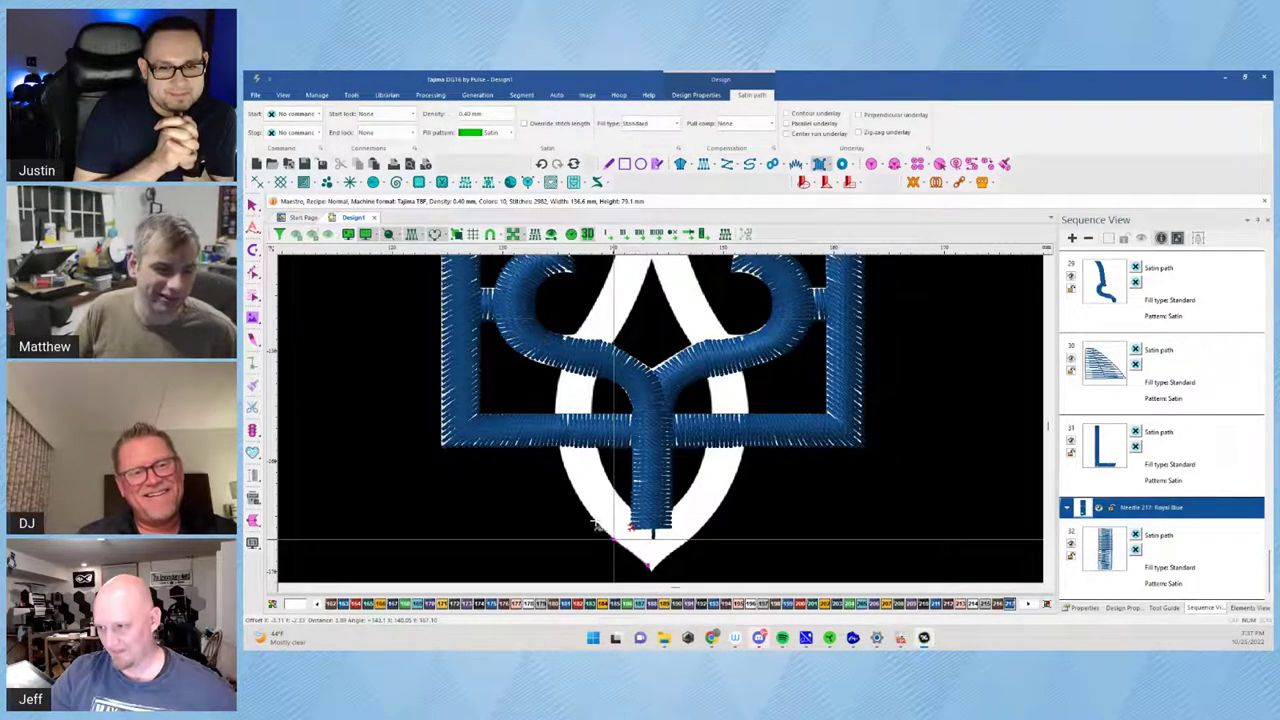
{"action": "left_click", "coordinate": [584, 508]}
{"action": "left_click", "coordinate": [558, 440]}
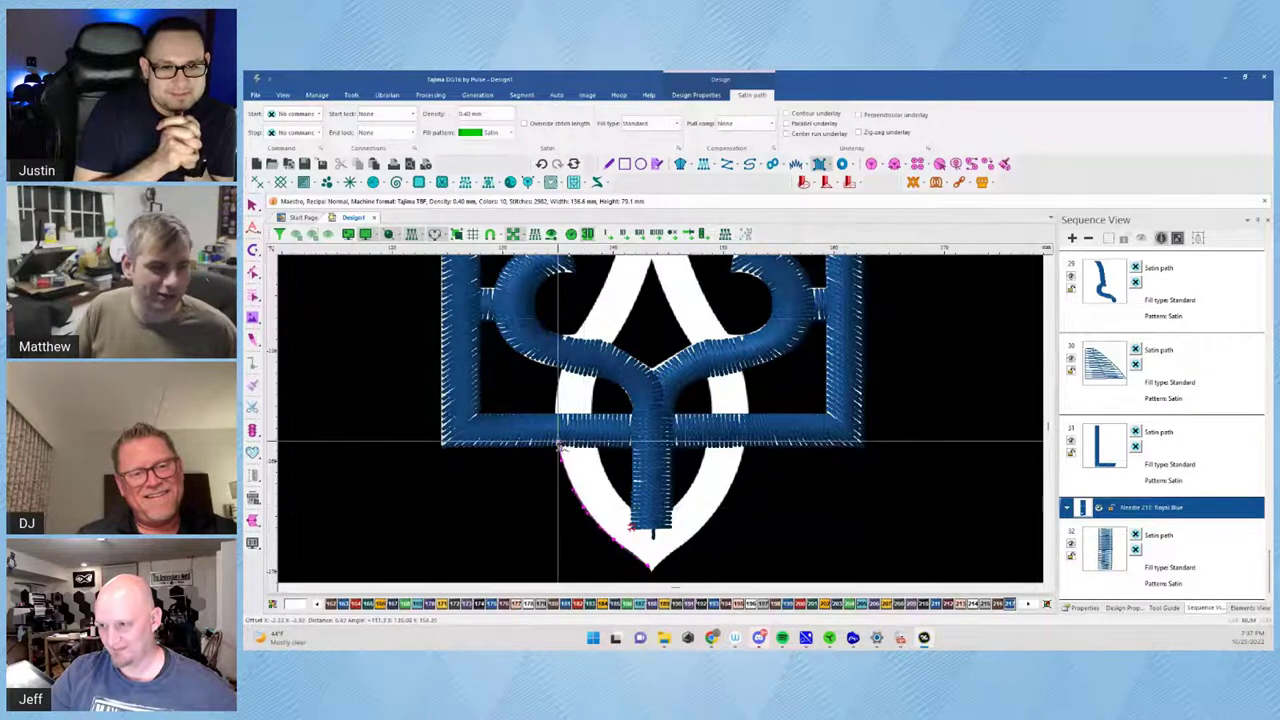
{"action": "left_click", "coordinate": [556, 398]}
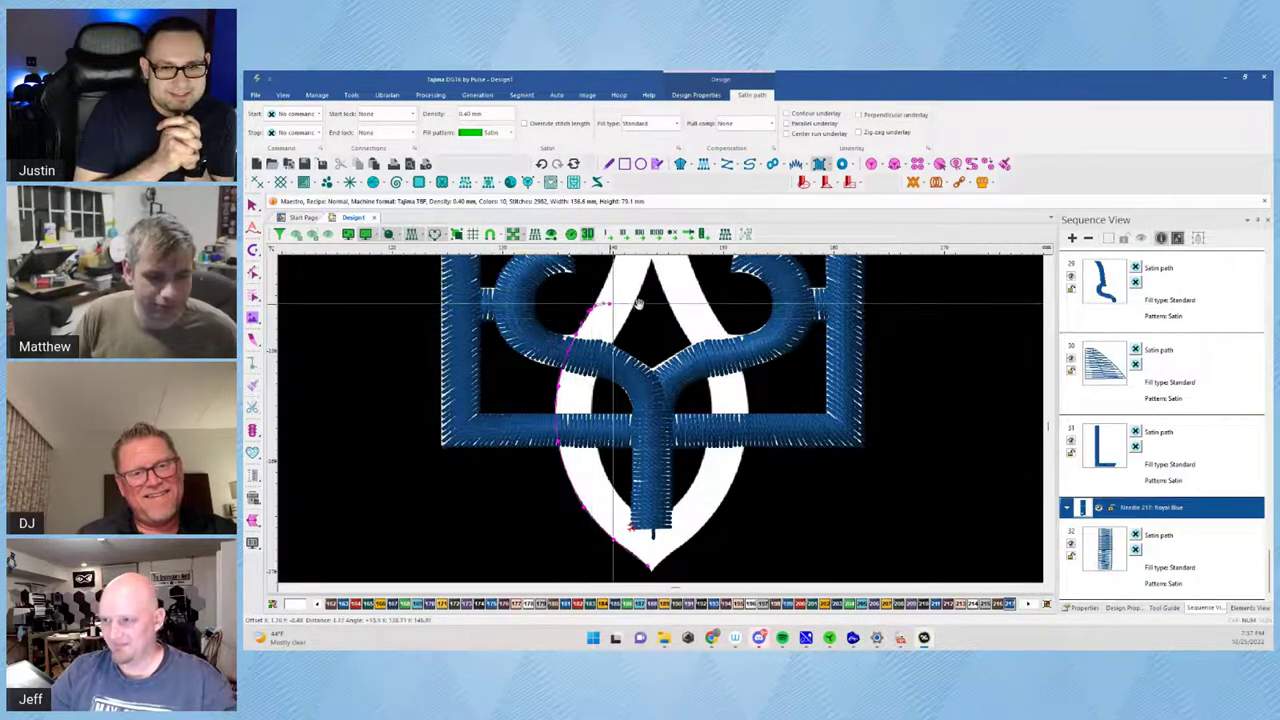
{"action": "left_click_drag", "start_coordinate": [638, 301], "coordinate": [552, 417]}
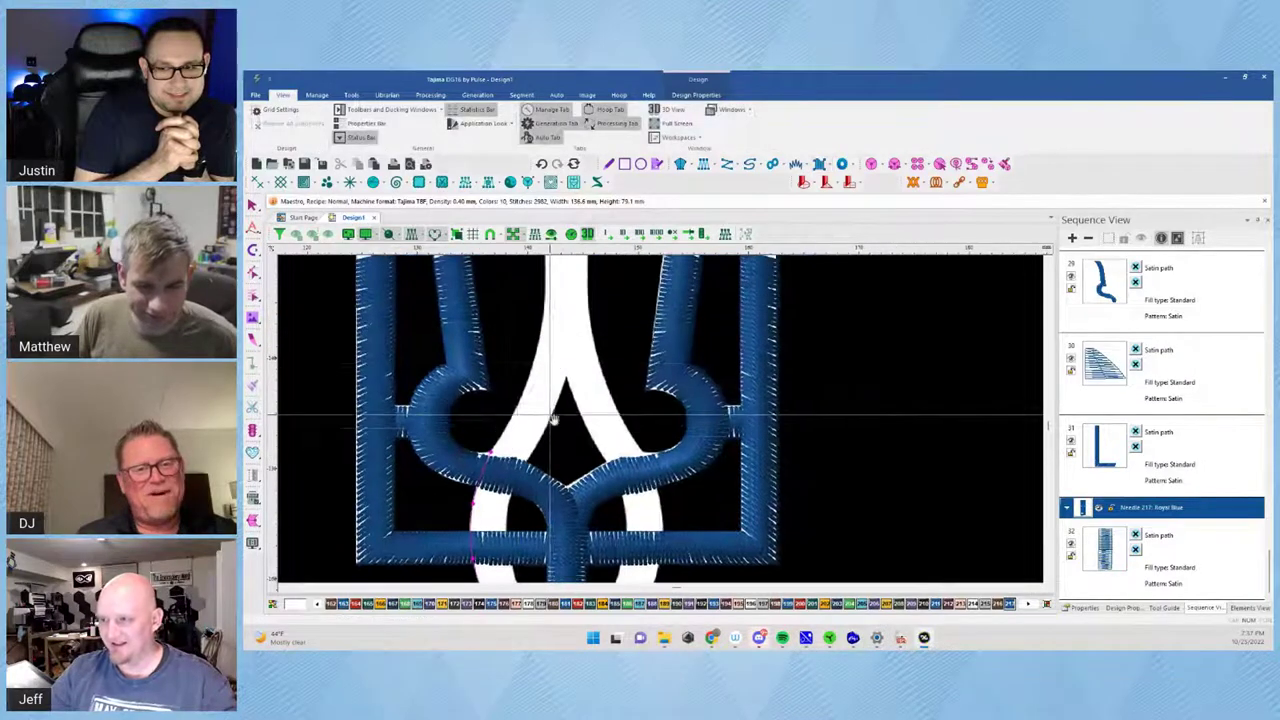
{"action": "left_click", "coordinate": [534, 362]}
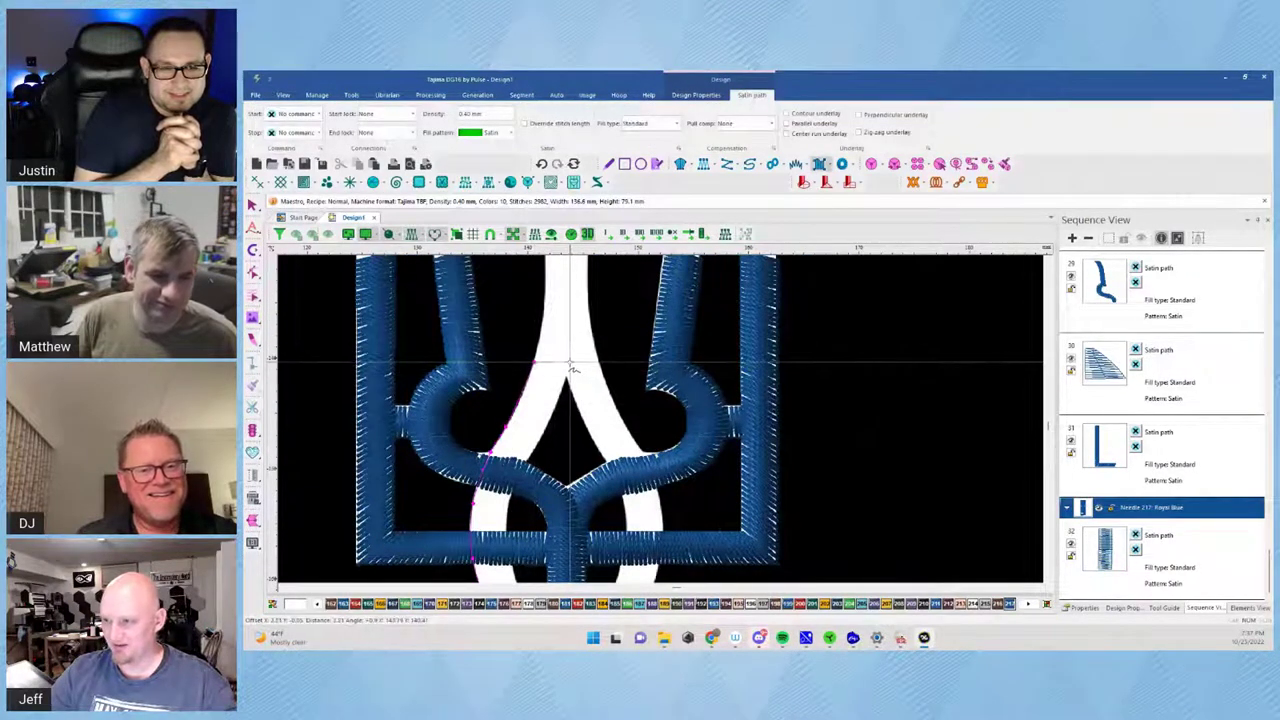
Trace the left loop's inner edge back down to the tip, completing an outline about 10.1 mm wide and 29.1 mm high
{"action": "left_click", "coordinate": [569, 362]}
{"action": "left_click", "coordinate": [568, 364]}
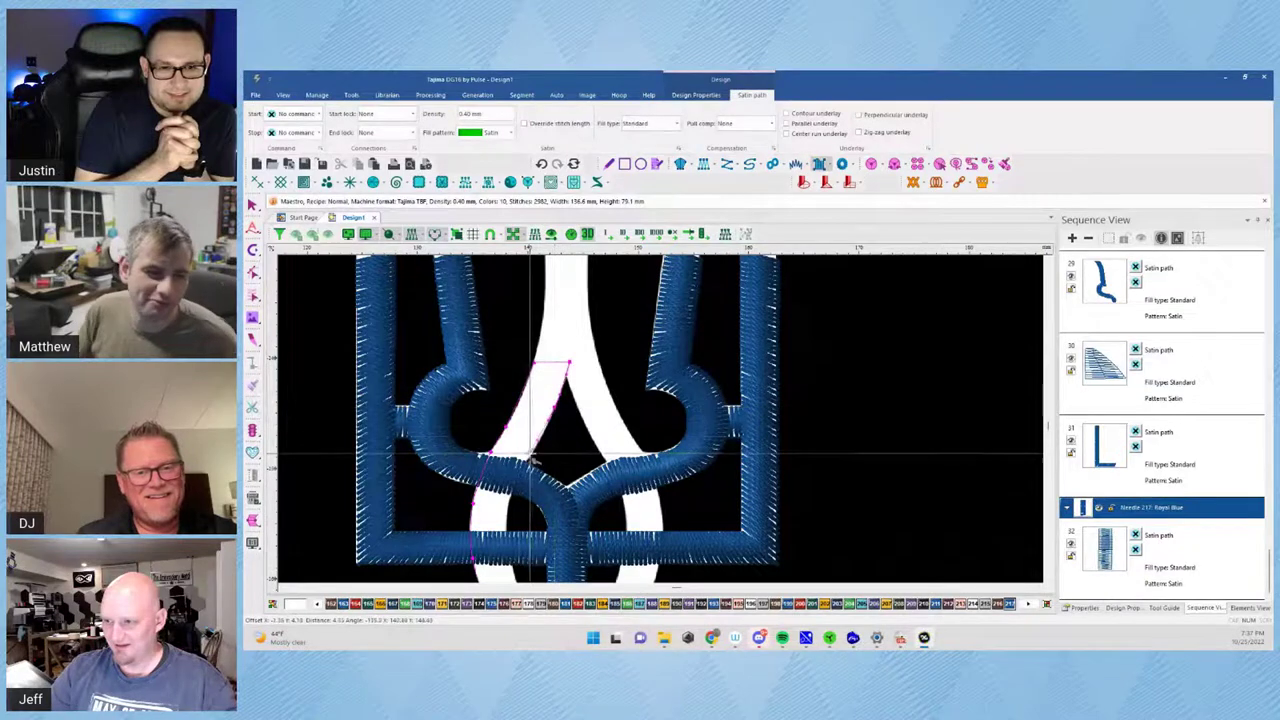
{"action": "left_click", "coordinate": [509, 543]}
{"action": "left_click_drag", "start_coordinate": [564, 559], "coordinate": [541, 435]}
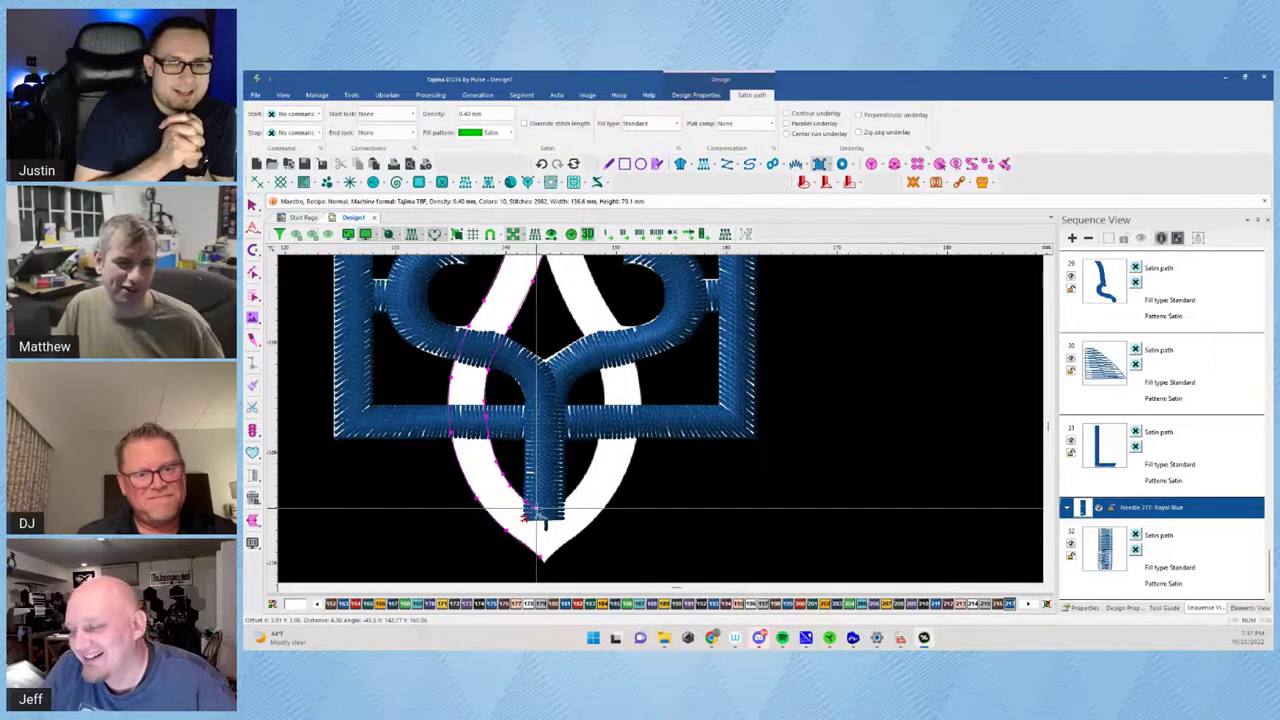
{"action": "left_click", "coordinate": [536, 508]}
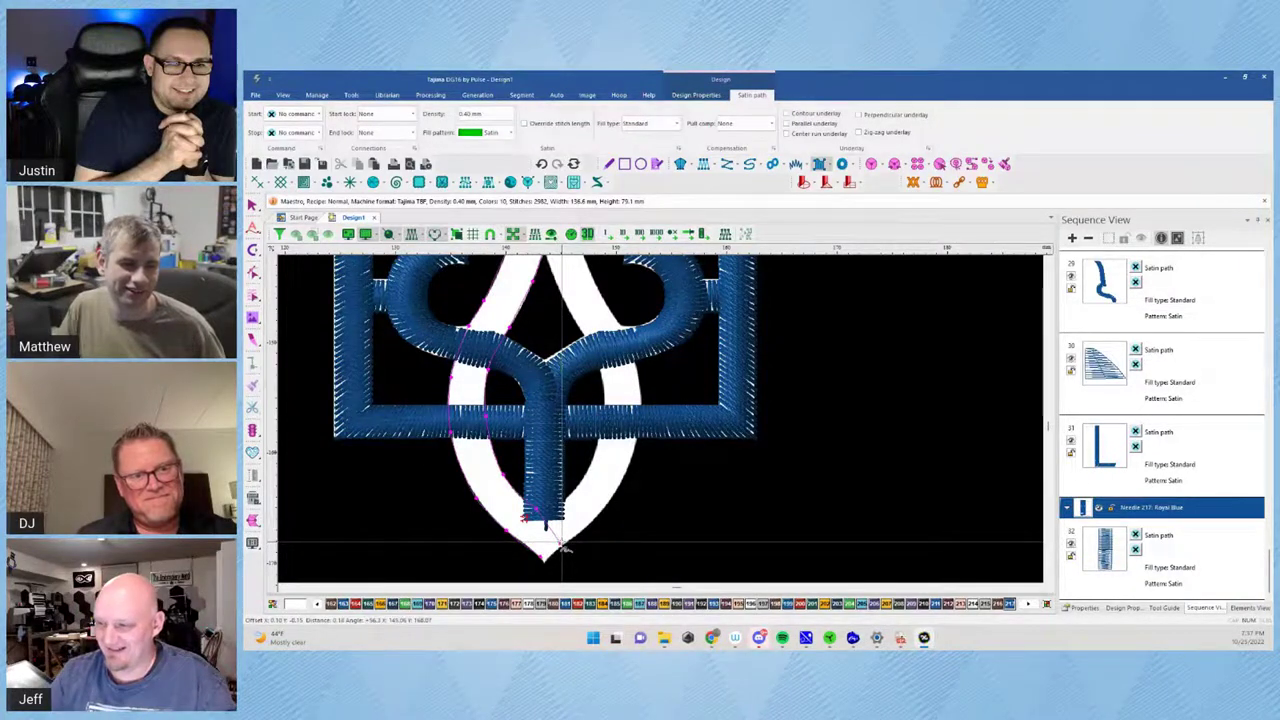
{"action": "key", "text": "Return"}
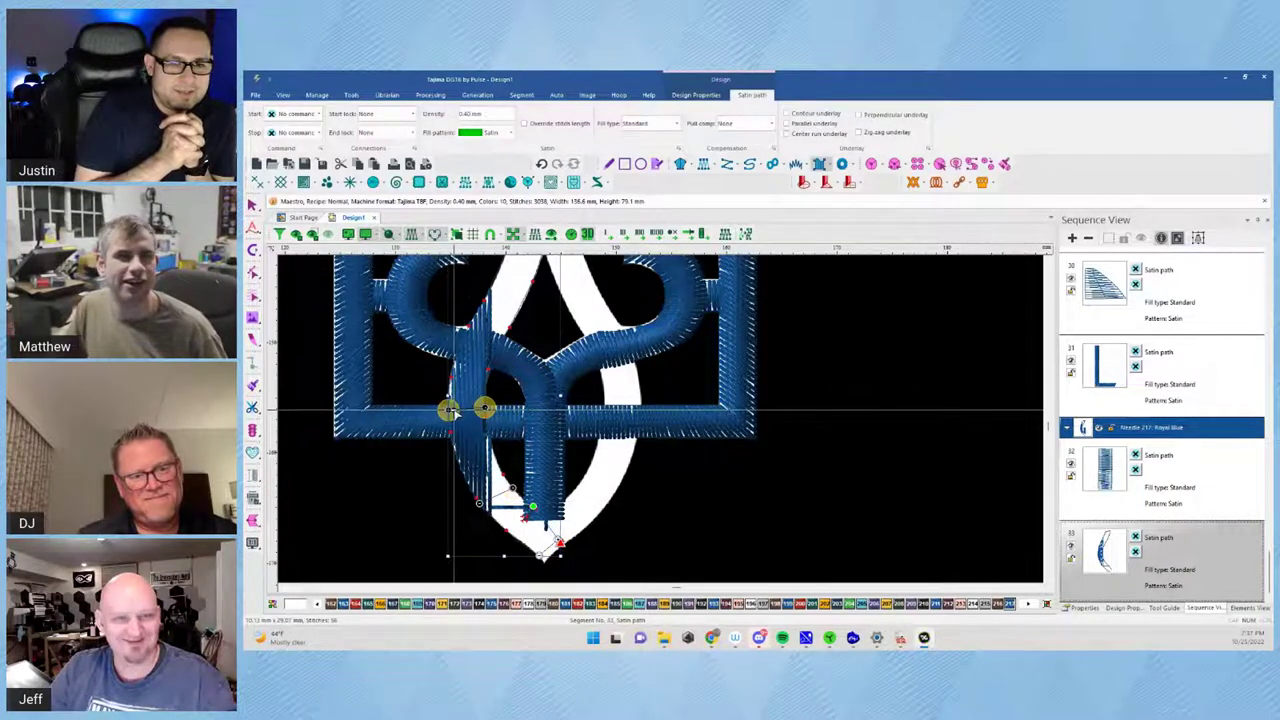
Place stitch angle lines across the left loop's middle and upper end, and generate its satin stitches along the curve
{"action": "left_click", "coordinate": [474, 408]}
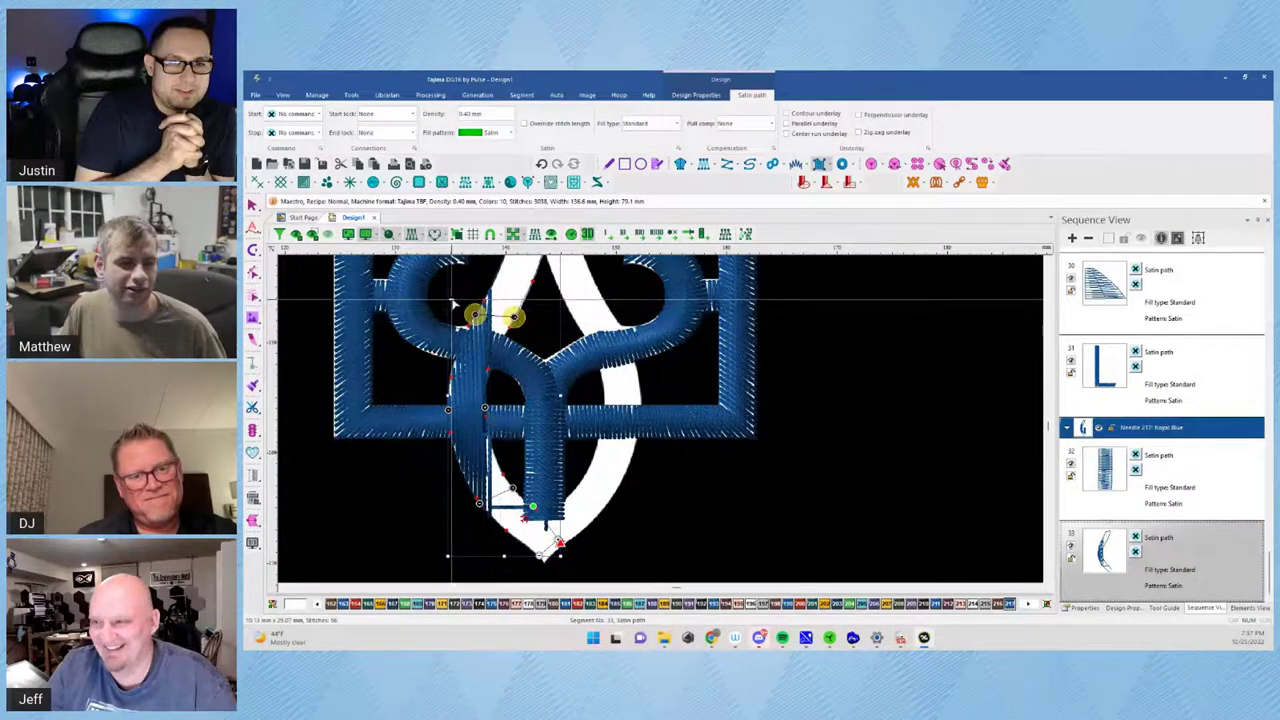
{"action": "scroll", "coordinate": [484, 298], "scroll_direction": "up", "scroll_amount": 4}
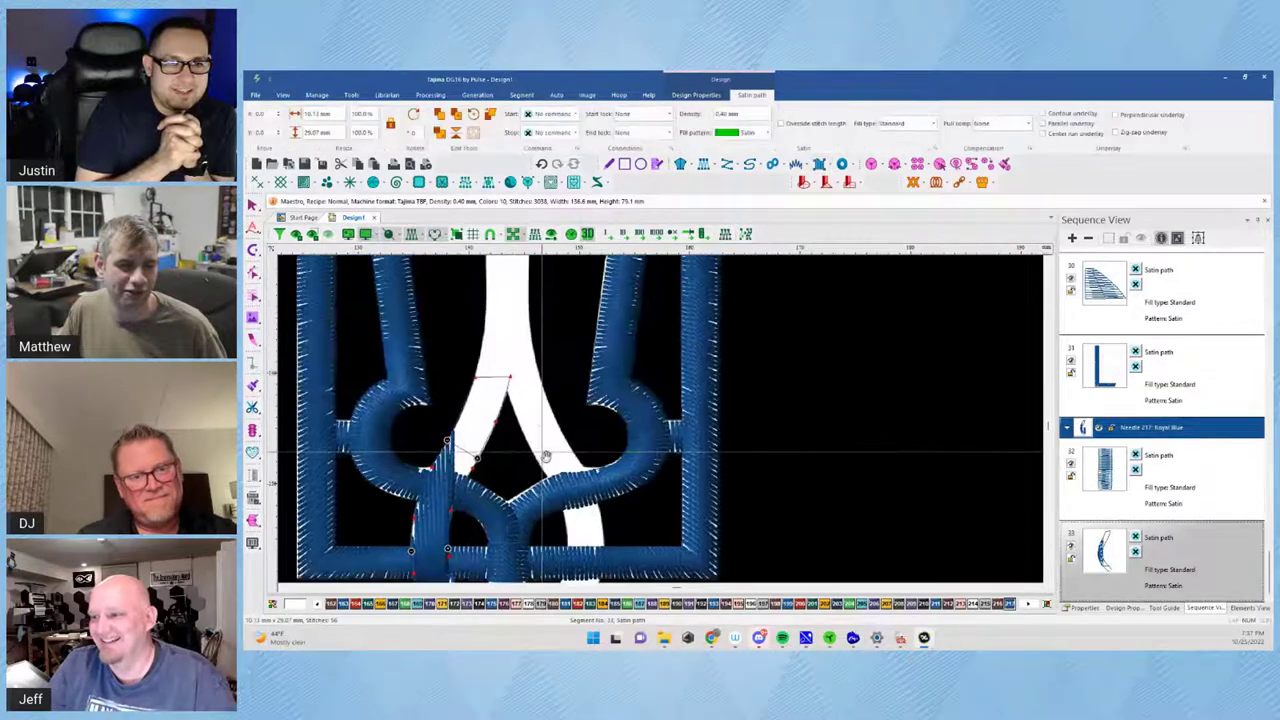
{"action": "left_click_drag", "start_coordinate": [510, 380], "coordinate": [472, 384]}
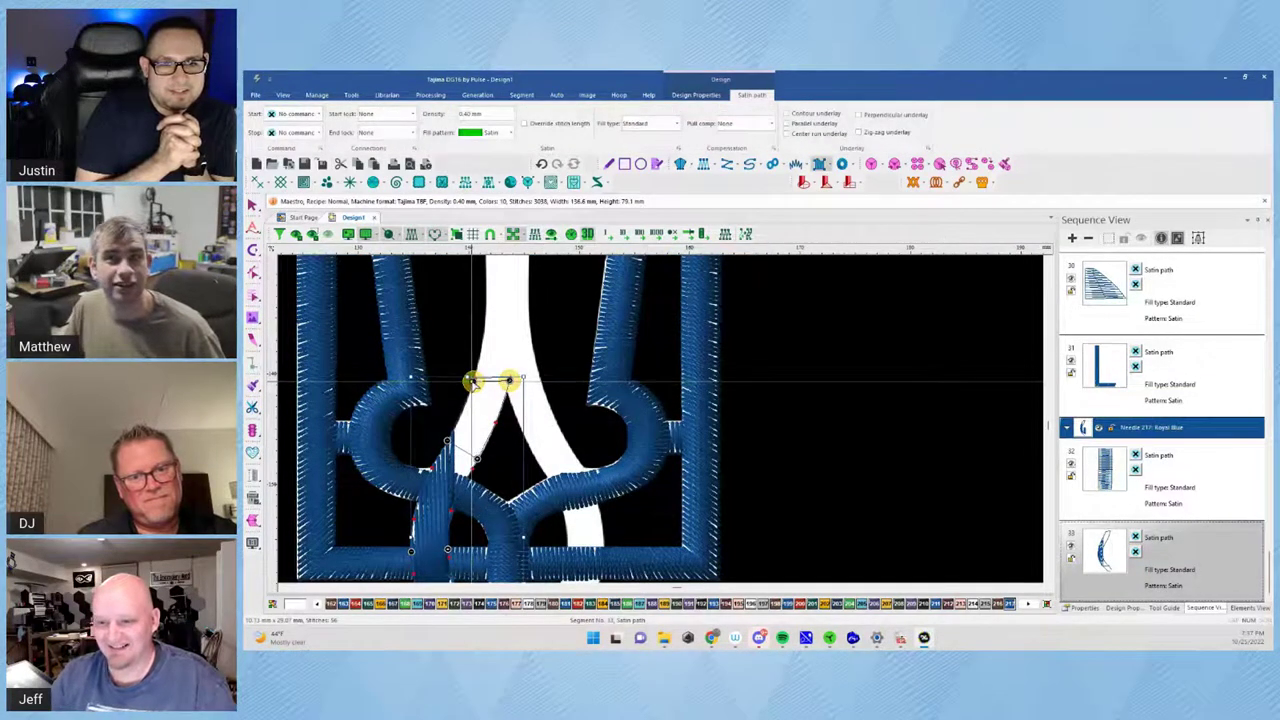
{"action": "right_click", "coordinate": [473, 382]}
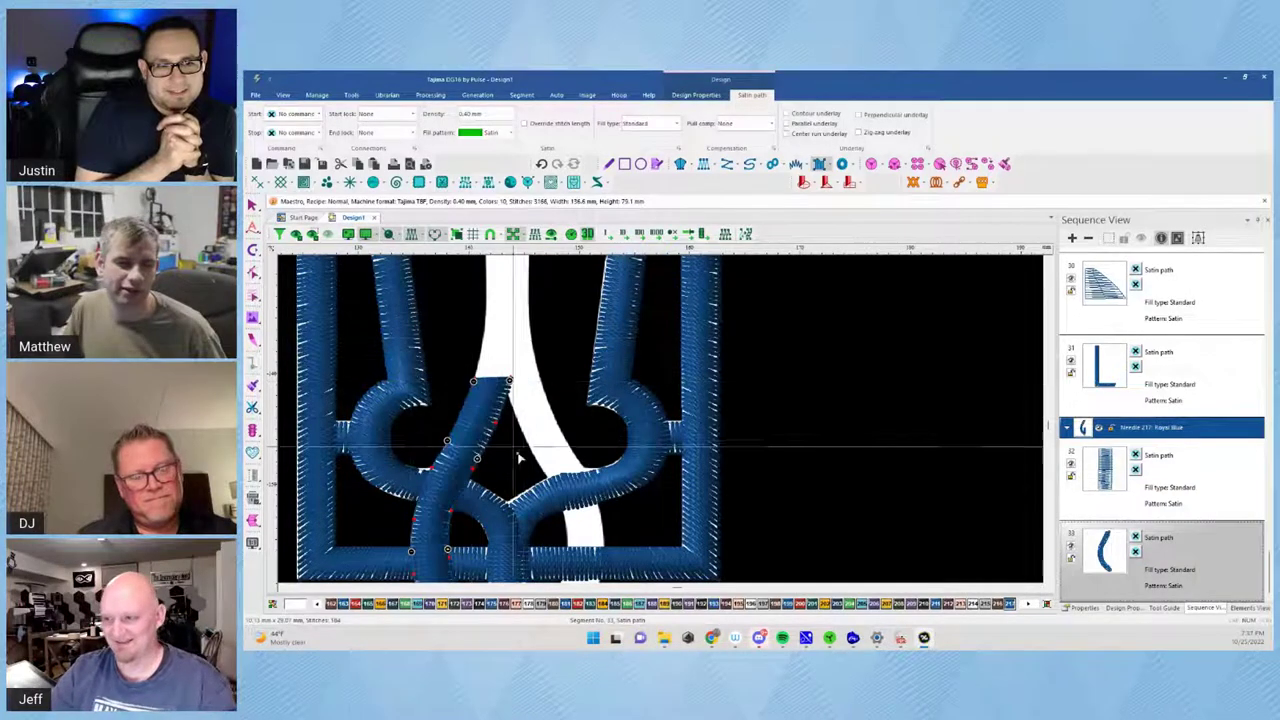
Reshape the left loop's bottom end just above the artwork's tip, making the column about 28.2 mm high
{"action": "left_click_drag", "start_coordinate": [525, 497], "coordinate": [543, 333]}
{"action": "scroll", "coordinate": [524, 530], "scroll_direction": "up", "scroll_amount": 3}
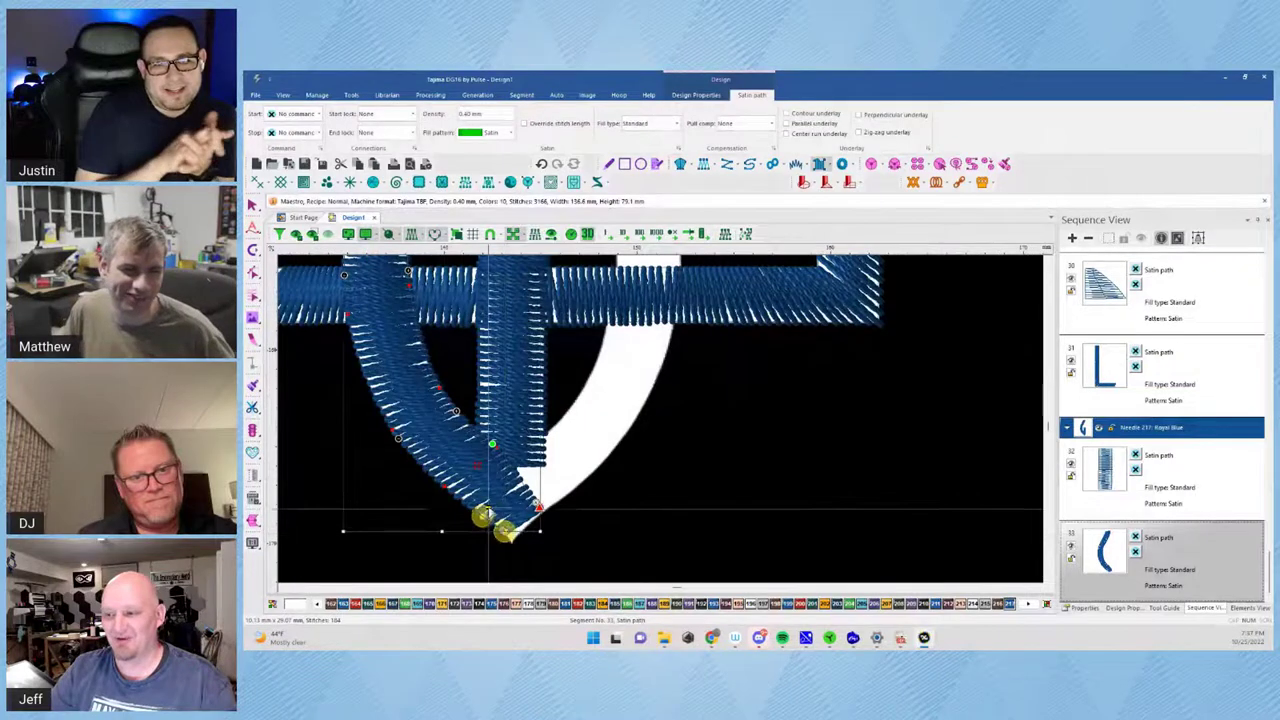
{"action": "key", "text": "Return"}
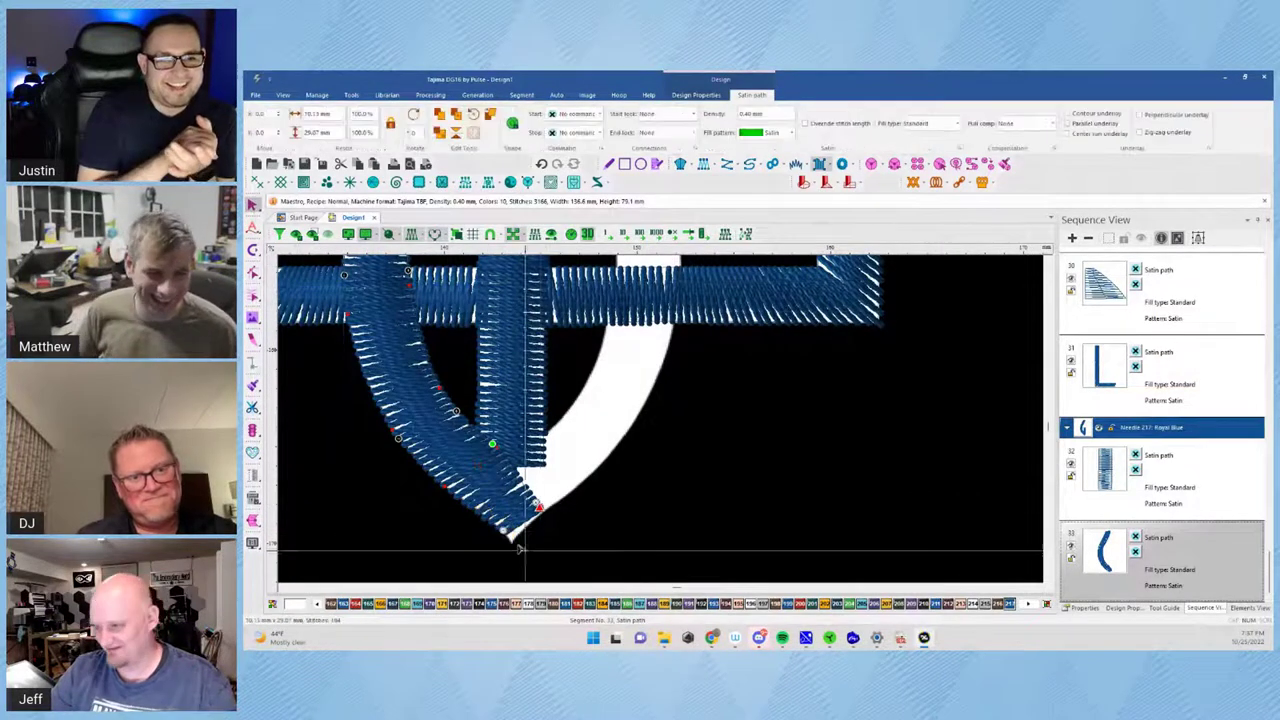
{"action": "mouse_move", "coordinate": [500, 531]}
{"action": "left_mouse_down"}
{"action": "mouse_move", "coordinate": [483, 515]}
{"action": "mouse_move", "coordinate": [543, 520]}
{"action": "mouse_move", "coordinate": [540, 509]}
{"action": "left_mouse_up"}
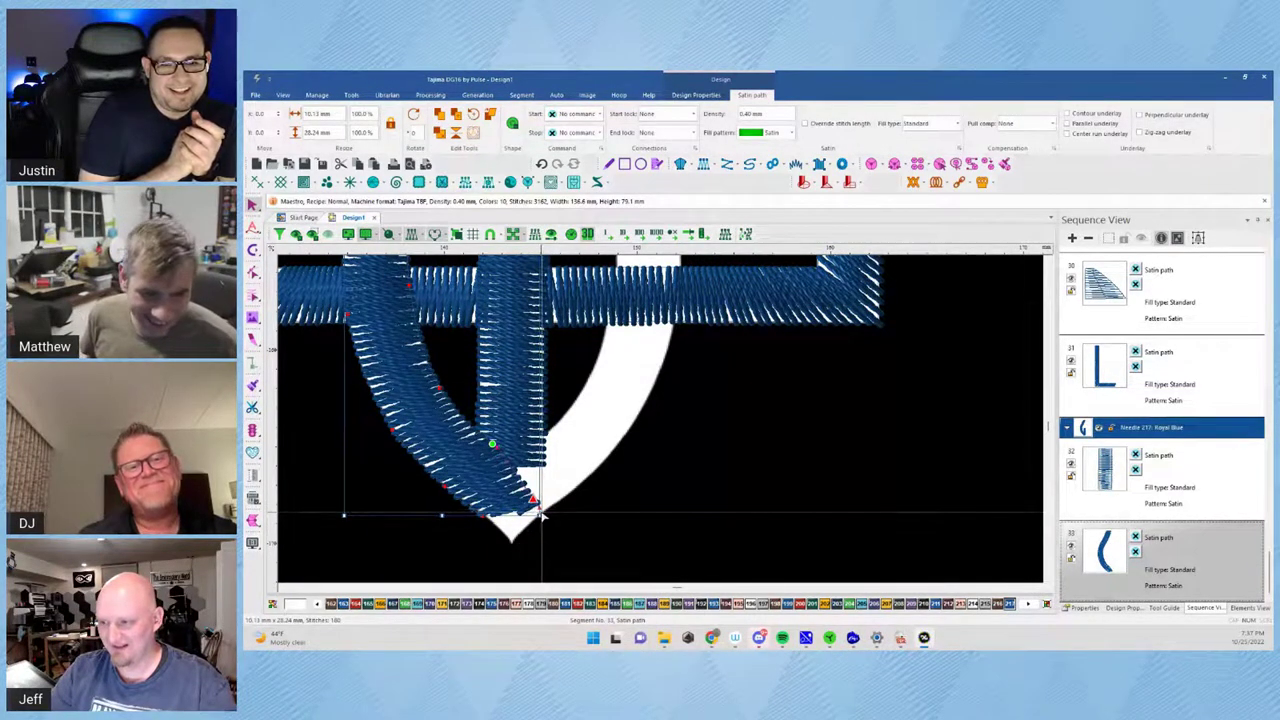
{"action": "key", "text": "Escape"}
Start a satin path for the right loop, tracing its inner edge from the bottom tip up to the left loop's upper end
{"action": "scroll", "coordinate": [547, 521], "scroll_direction": "down", "scroll_amount": 3}
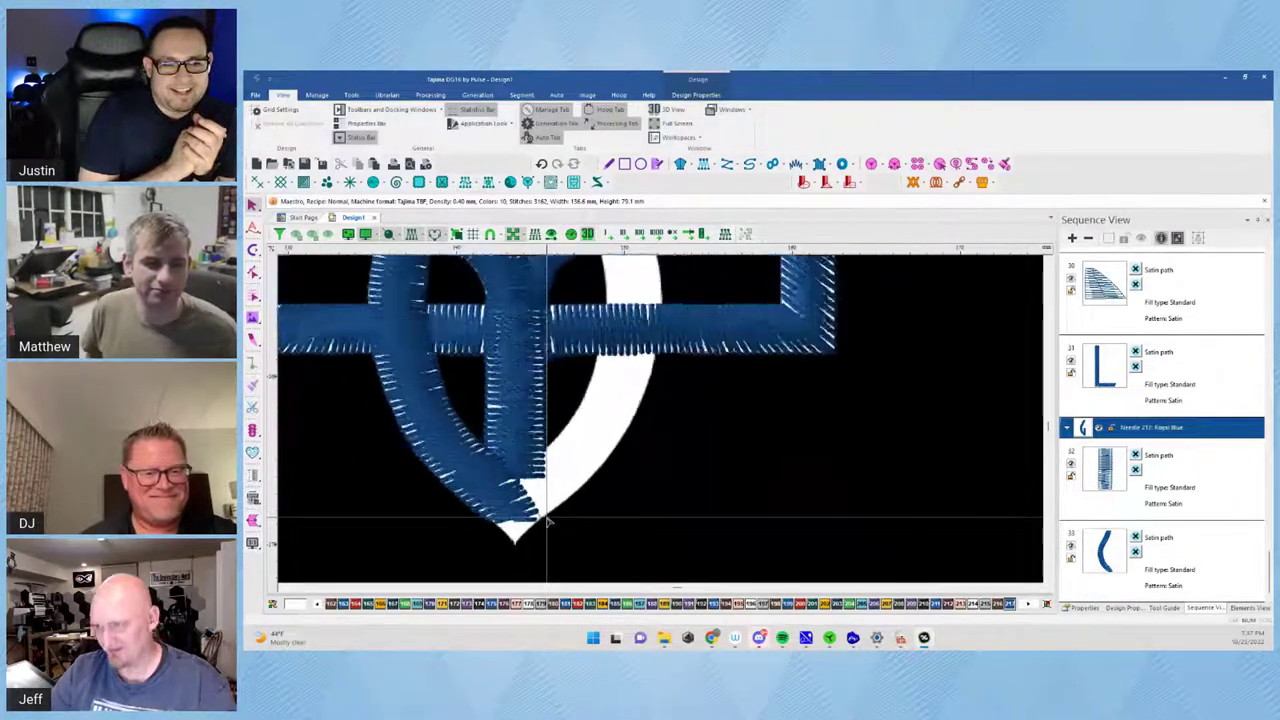
{"action": "scroll", "coordinate": [608, 510], "scroll_direction": "down", "scroll_amount": 2}
{"action": "scroll", "coordinate": [694, 555], "scroll_direction": "up", "scroll_amount": 2}
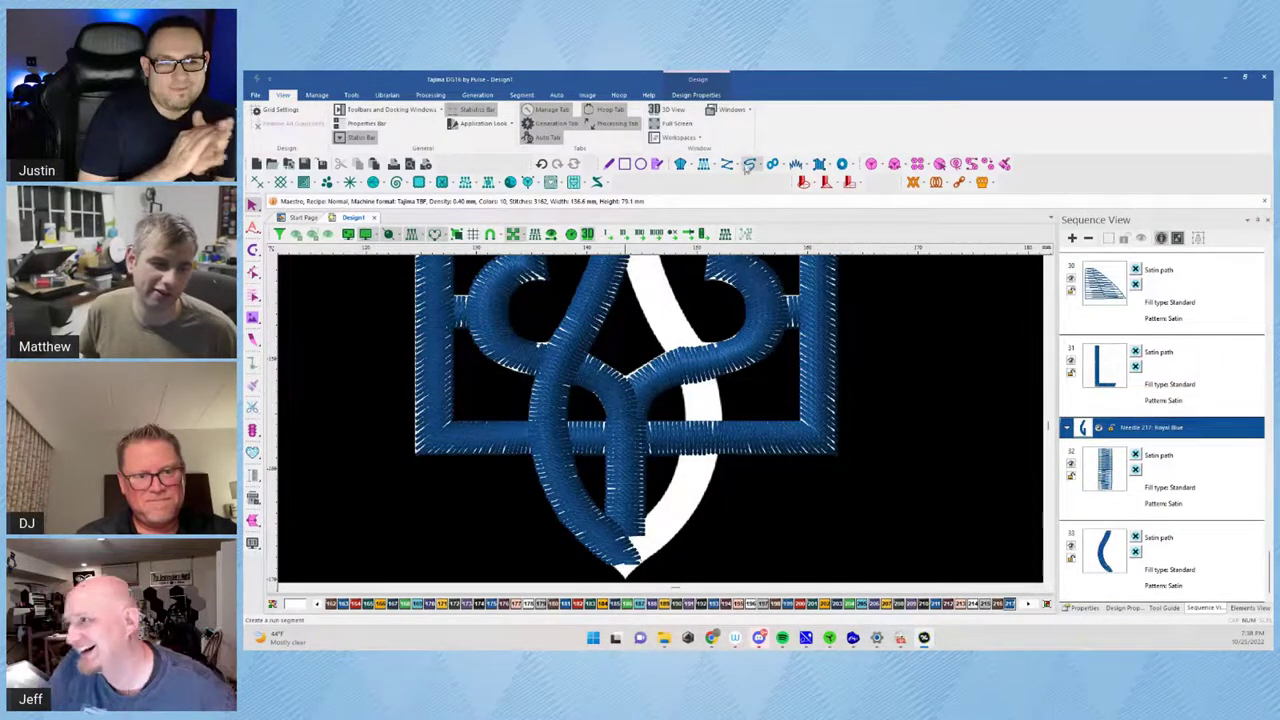
{"action": "left_click", "coordinate": [819, 163]}
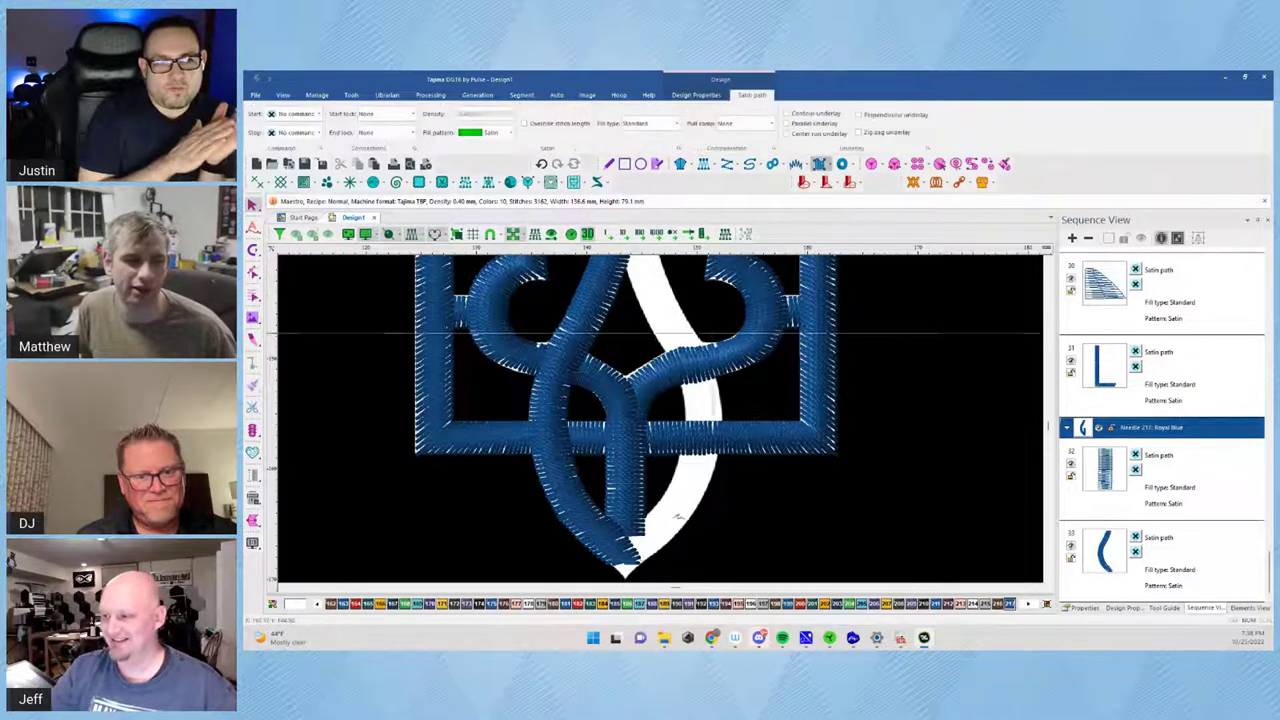
{"action": "left_click", "coordinate": [610, 565]}
{"action": "left_click", "coordinate": [626, 533]}
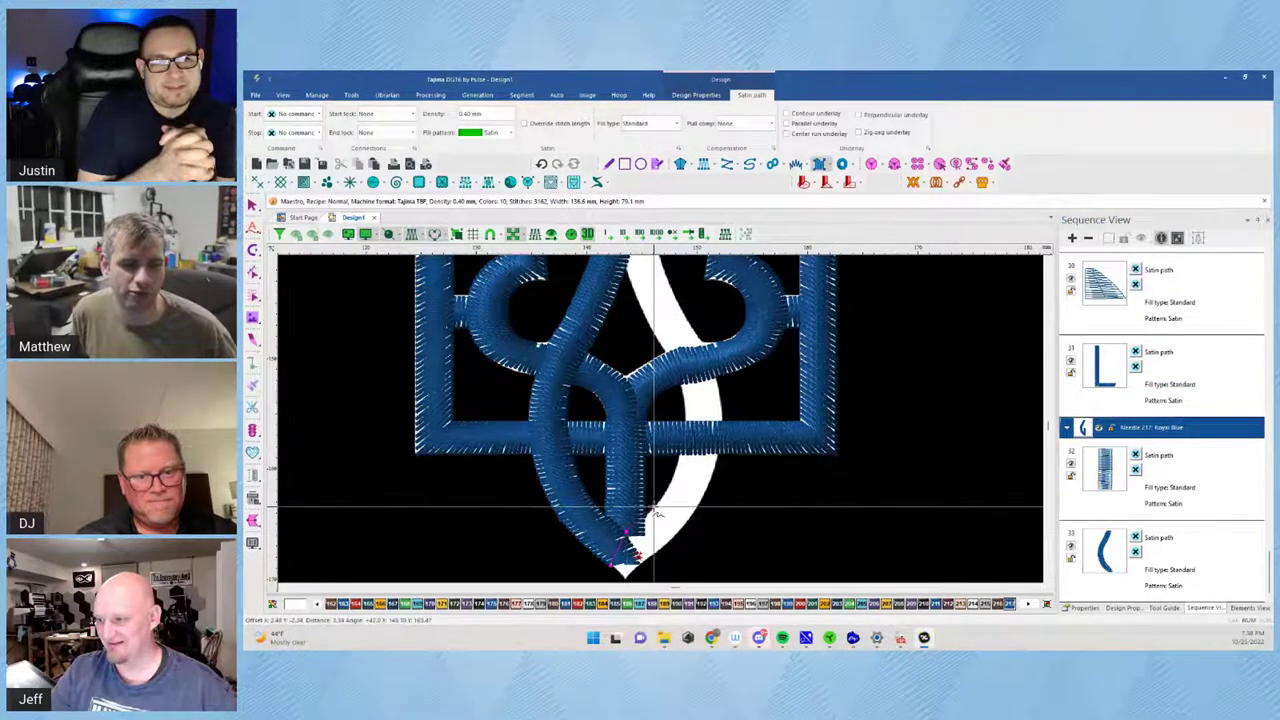
{"action": "left_click", "coordinate": [654, 507]}
{"action": "left_click", "coordinate": [676, 467]}
{"action": "left_click", "coordinate": [684, 397]}
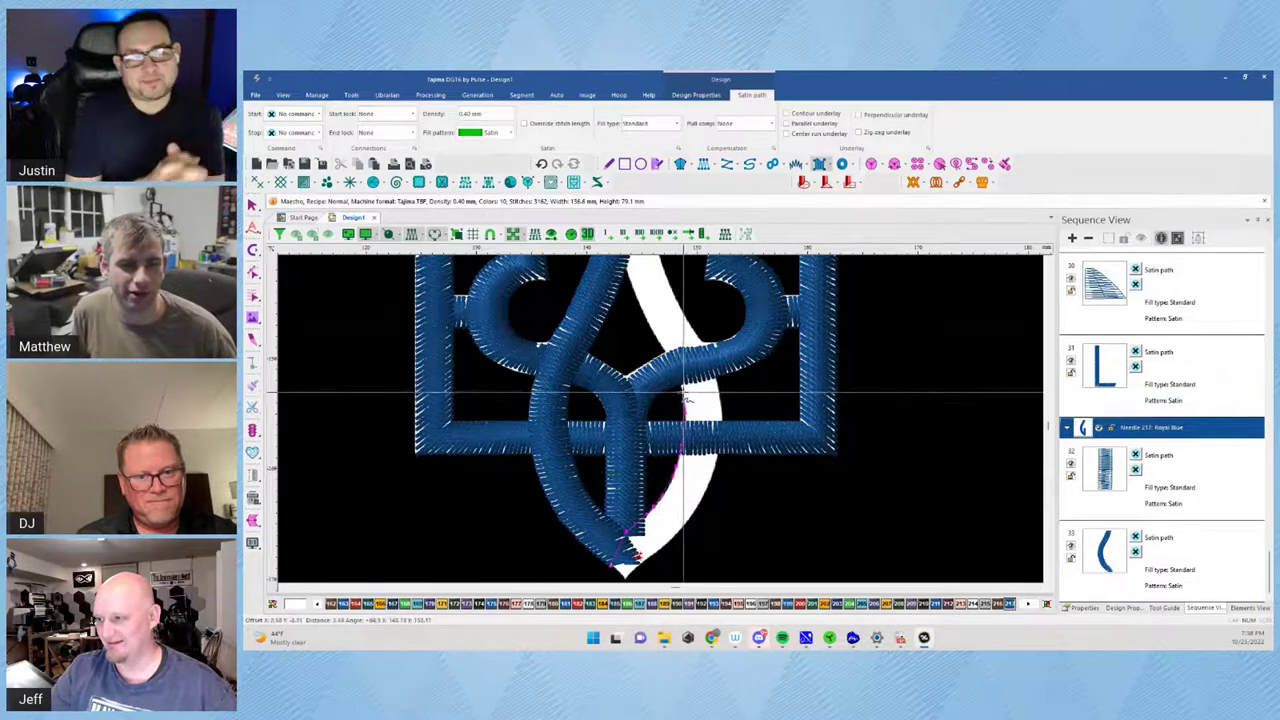
{"action": "left_click", "coordinate": [665, 351]}
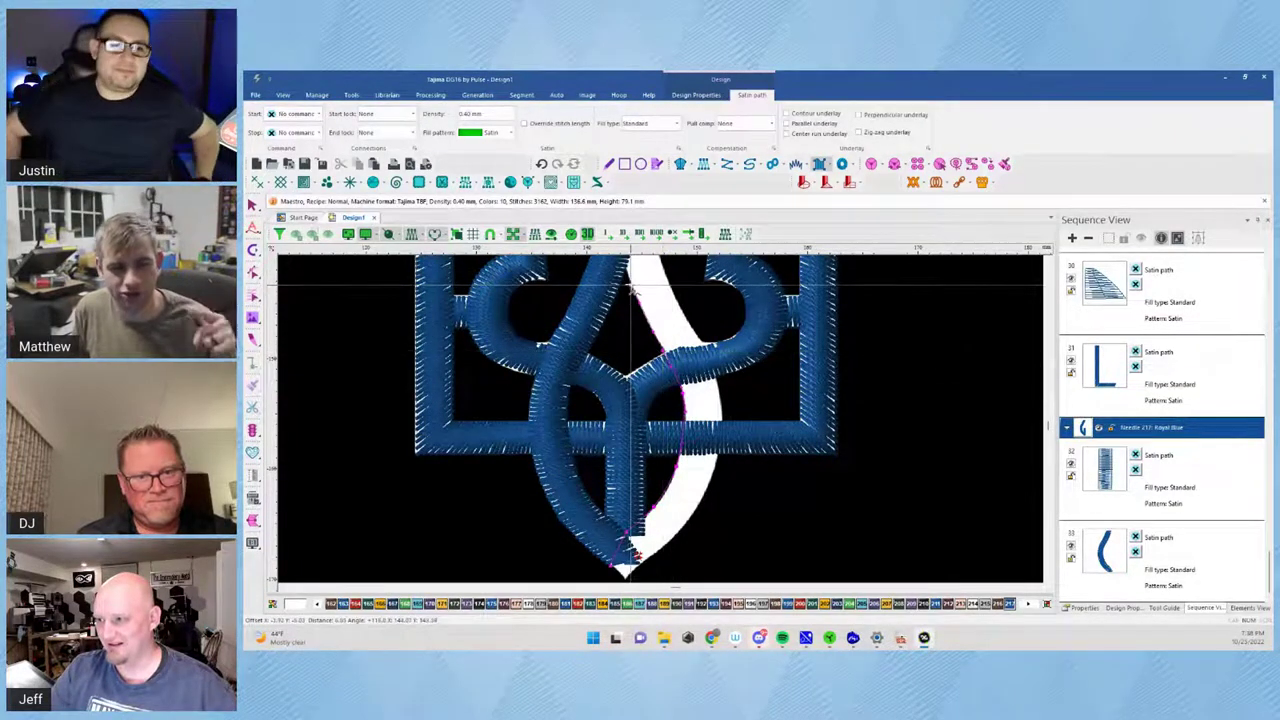
{"action": "left_click", "coordinate": [630, 285]}
{"action": "left_click_drag", "start_coordinate": [634, 282], "coordinate": [606, 343]}
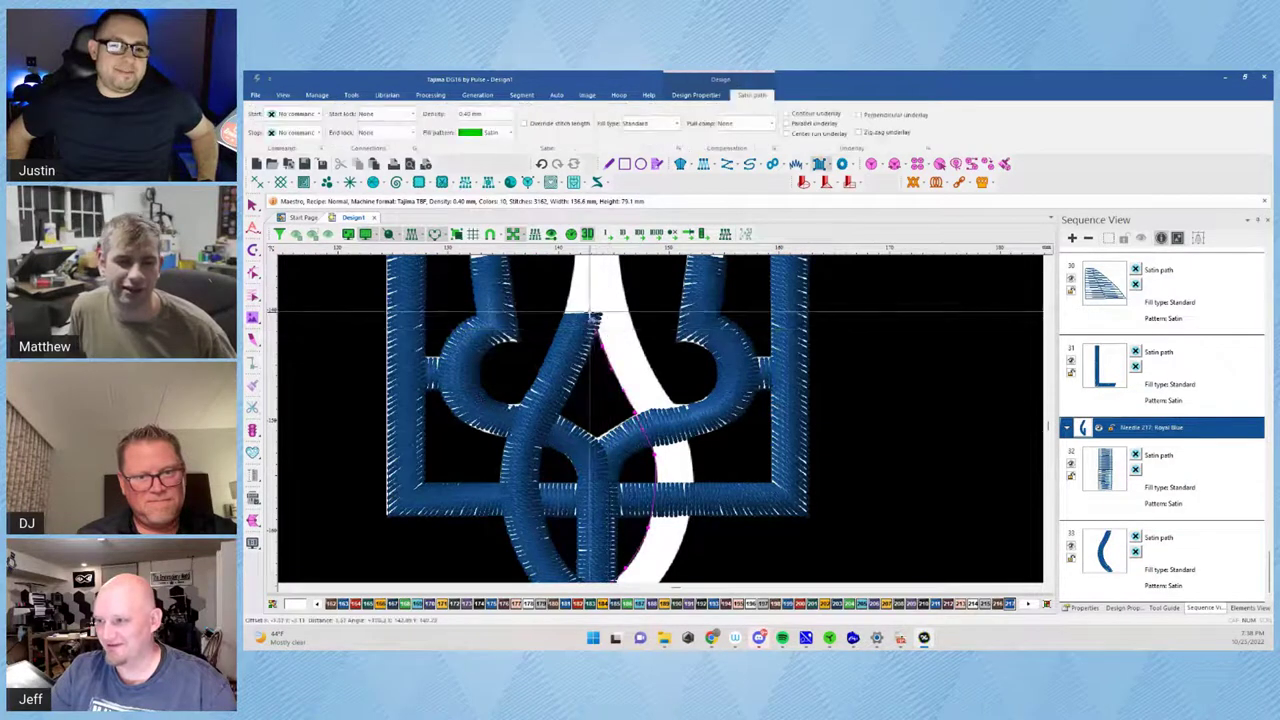
{"action": "left_click", "coordinate": [596, 316]}
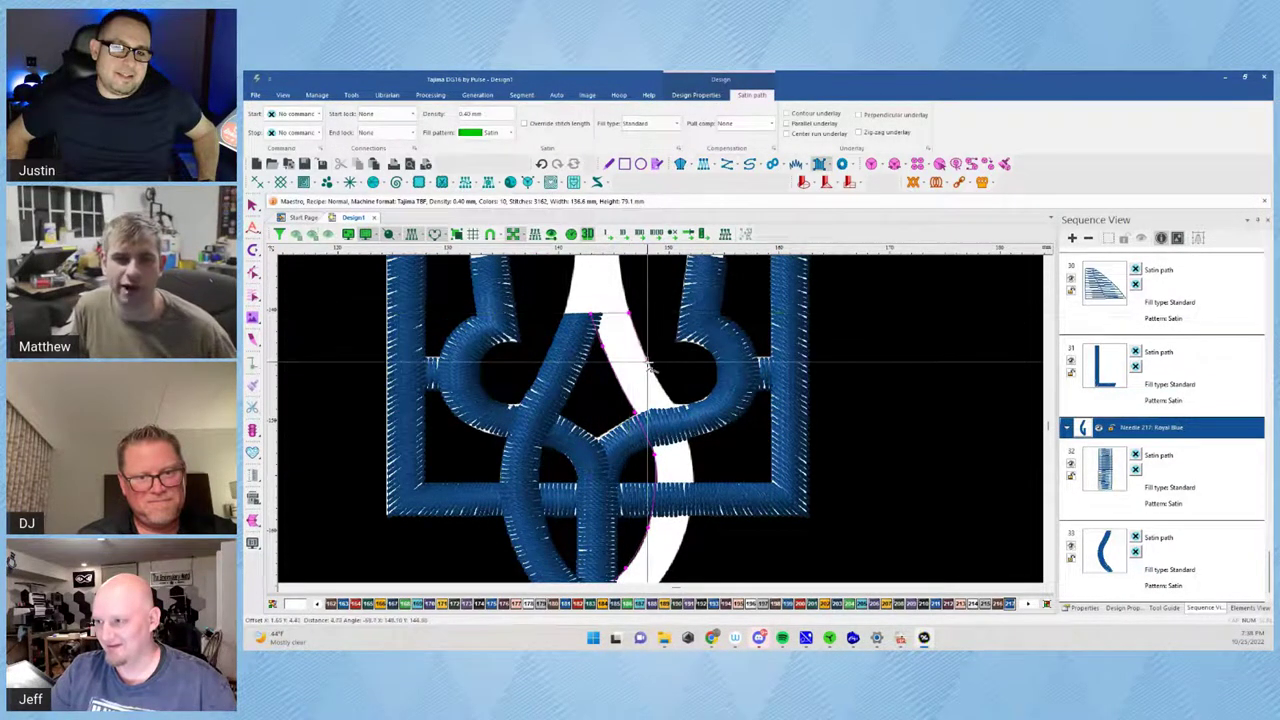
Trace the right loop's outer edge back down to the tip, completing an outline about 10 mm wide and 28.6 mm high
{"action": "left_click", "coordinate": [668, 397]}
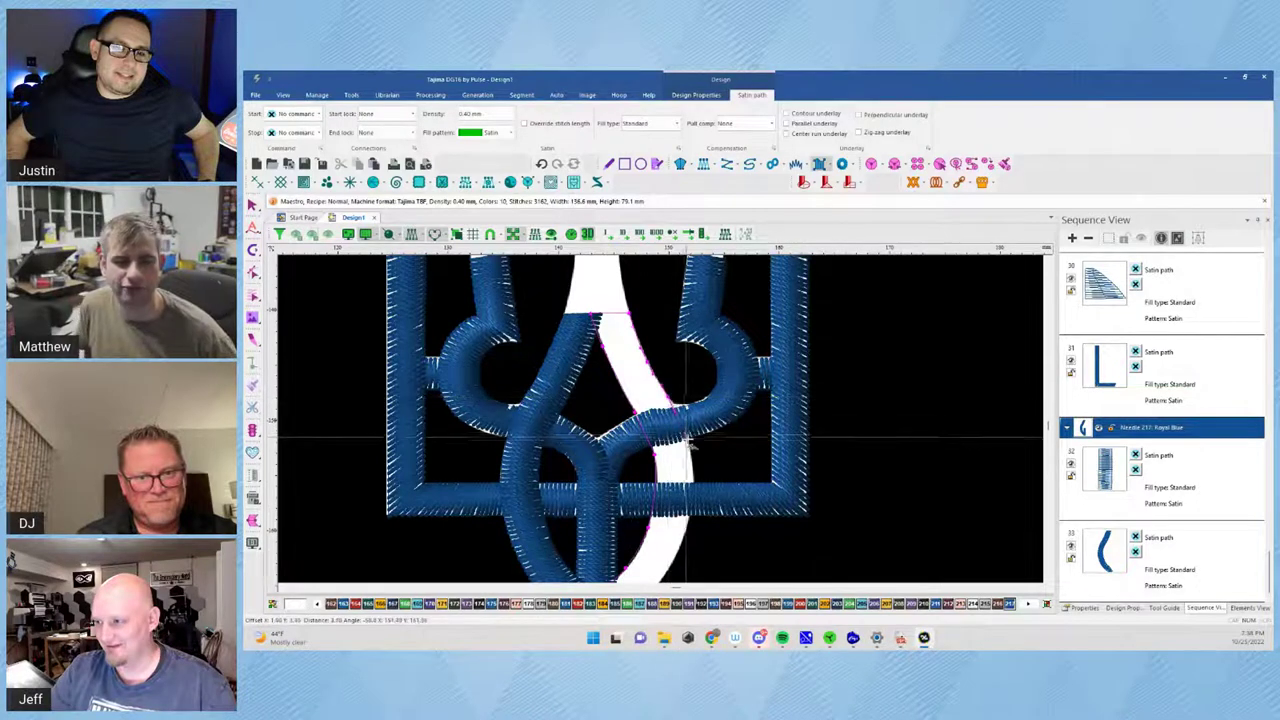
{"action": "left_click", "coordinate": [688, 441]}
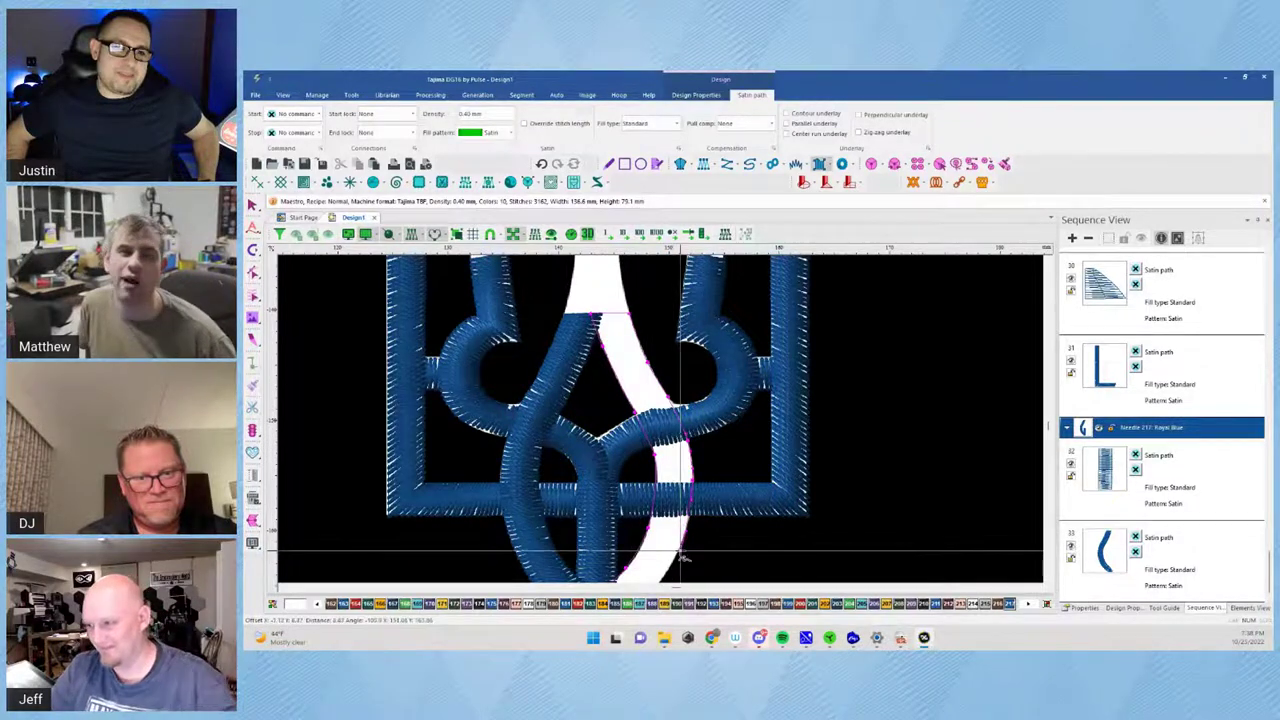
{"action": "left_click_drag", "start_coordinate": [692, 556], "coordinate": [729, 383]}
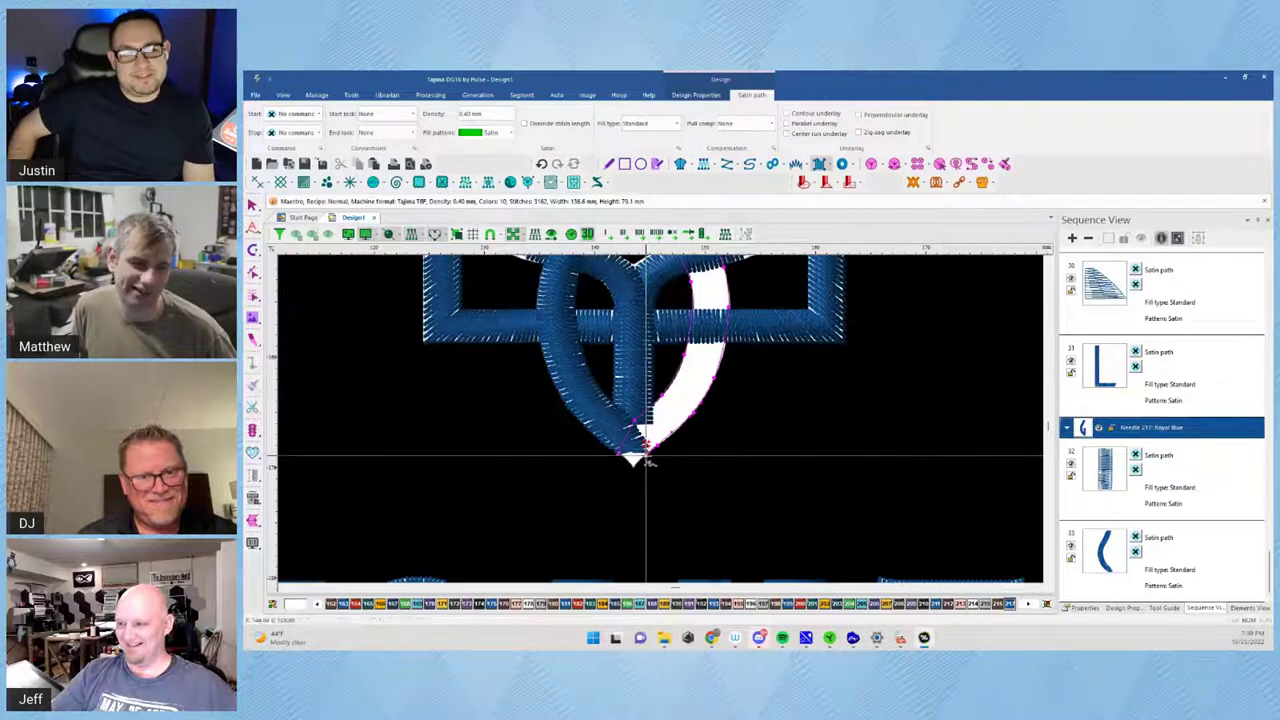
{"action": "key", "text": "Return"}
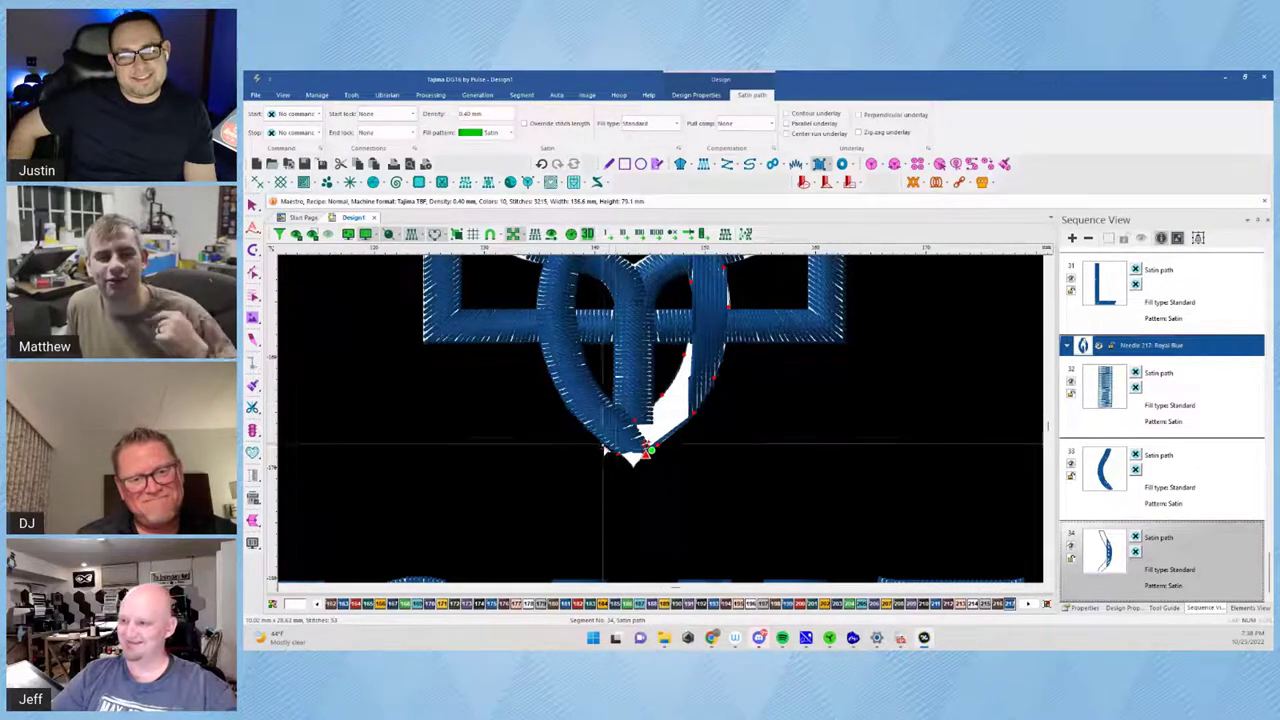
Place stitch angle lines across the right loop from its bottom tip to its upper end, and generate its satin stitches
{"action": "left_click", "coordinate": [646, 452]}
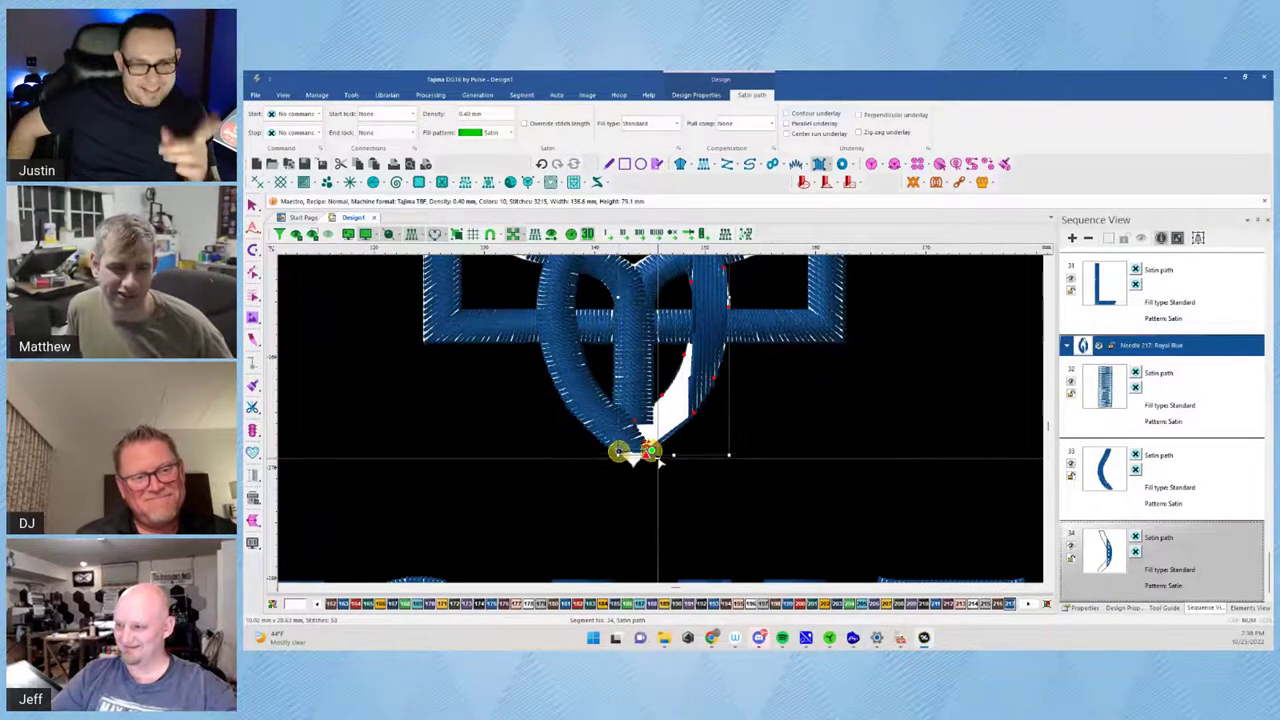
{"action": "left_click", "coordinate": [643, 413]}
{"action": "left_click", "coordinate": [673, 431]}
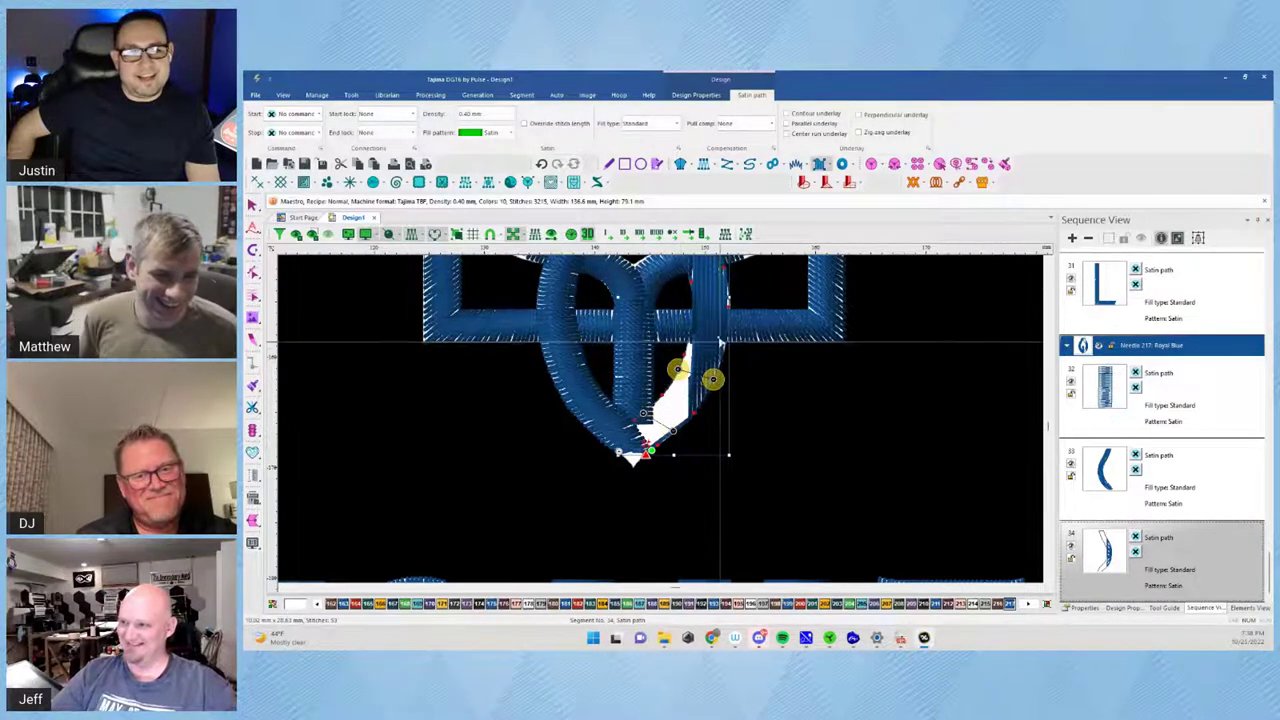
{"action": "left_click_drag", "start_coordinate": [772, 302], "coordinate": [804, 432]}
{"action": "left_click", "coordinate": [706, 381]}
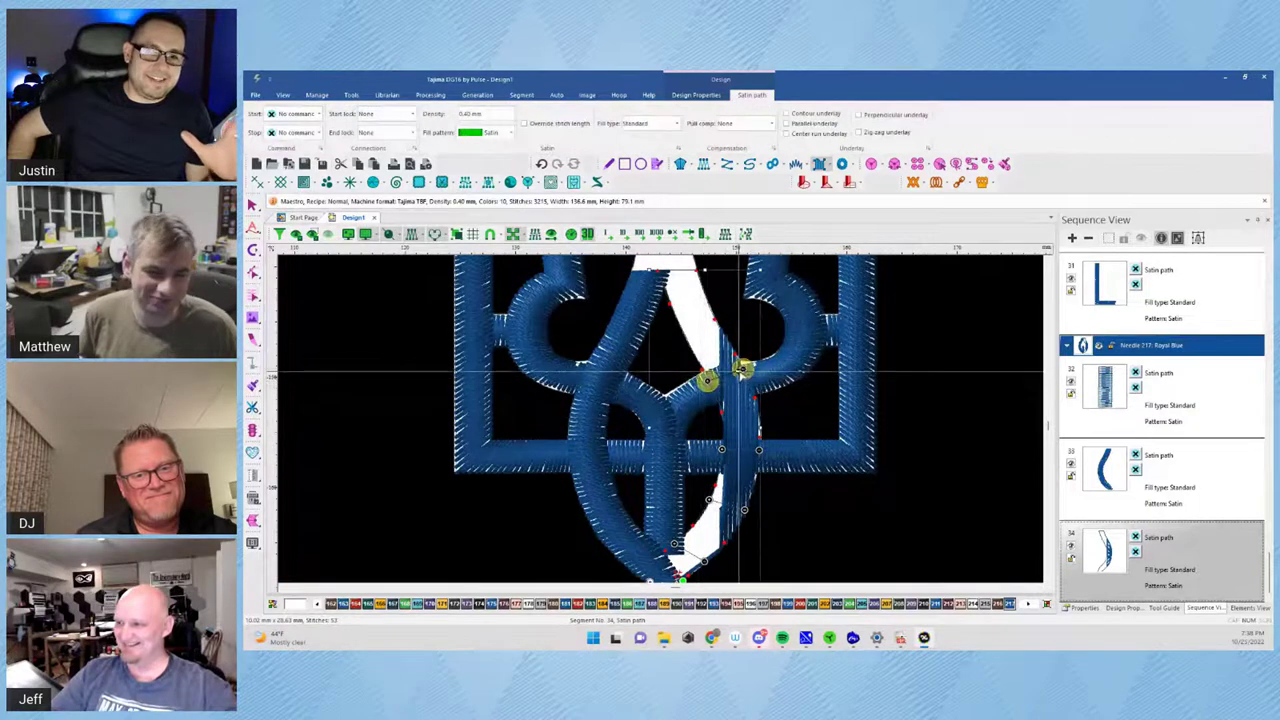
{"action": "left_click", "coordinate": [708, 313]}
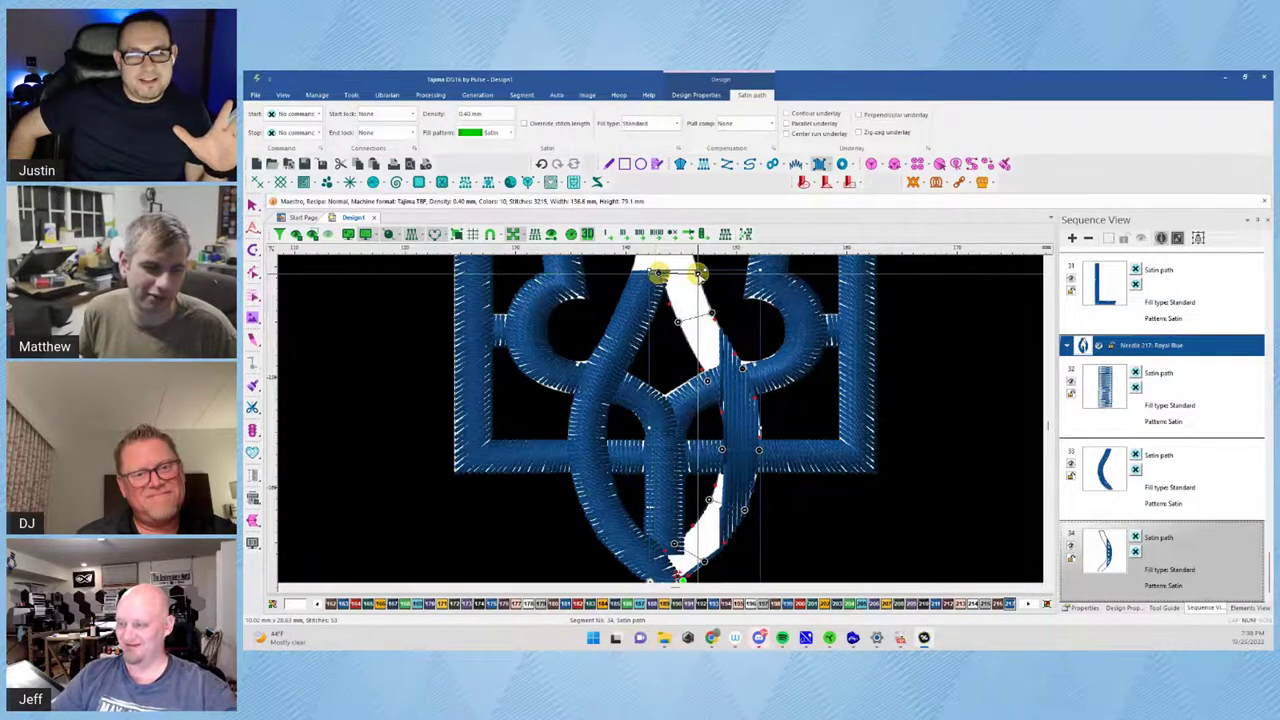
{"action": "left_click", "coordinate": [698, 272]}
{"action": "key", "text": "Return"}
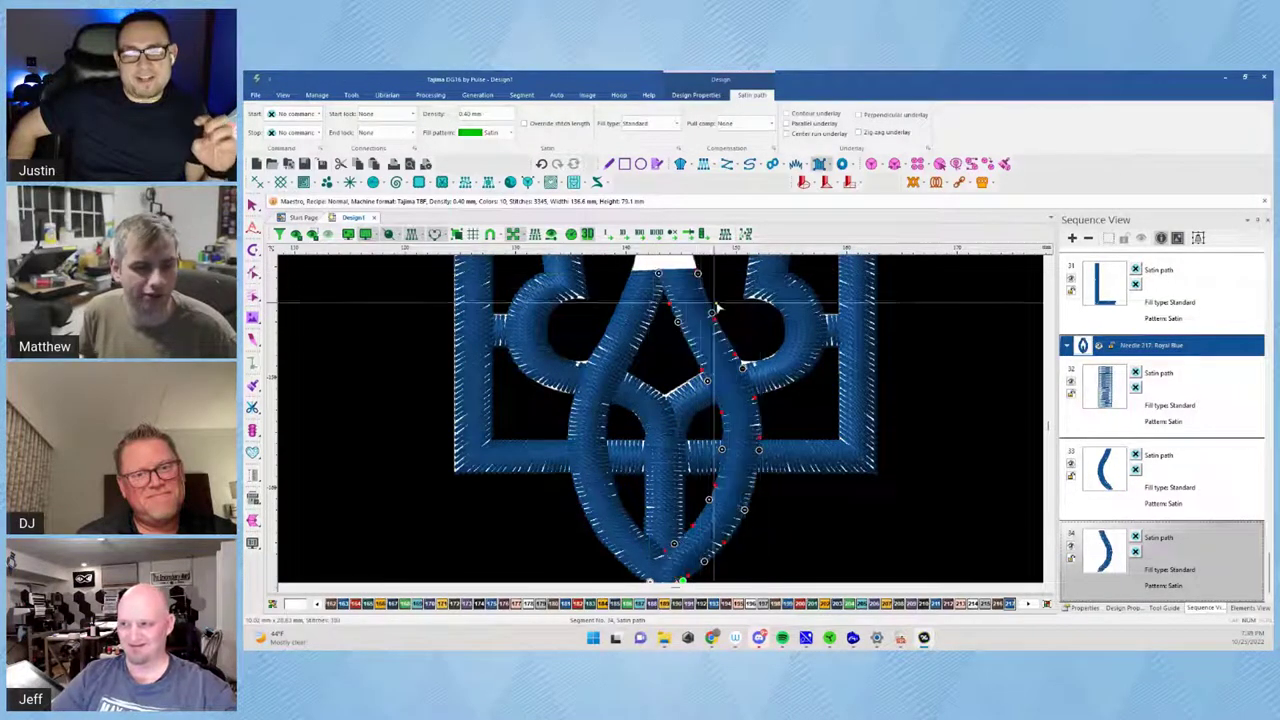
{"action": "scroll", "coordinate": [680, 381], "scroll_direction": "down", "scroll_amount": 2}
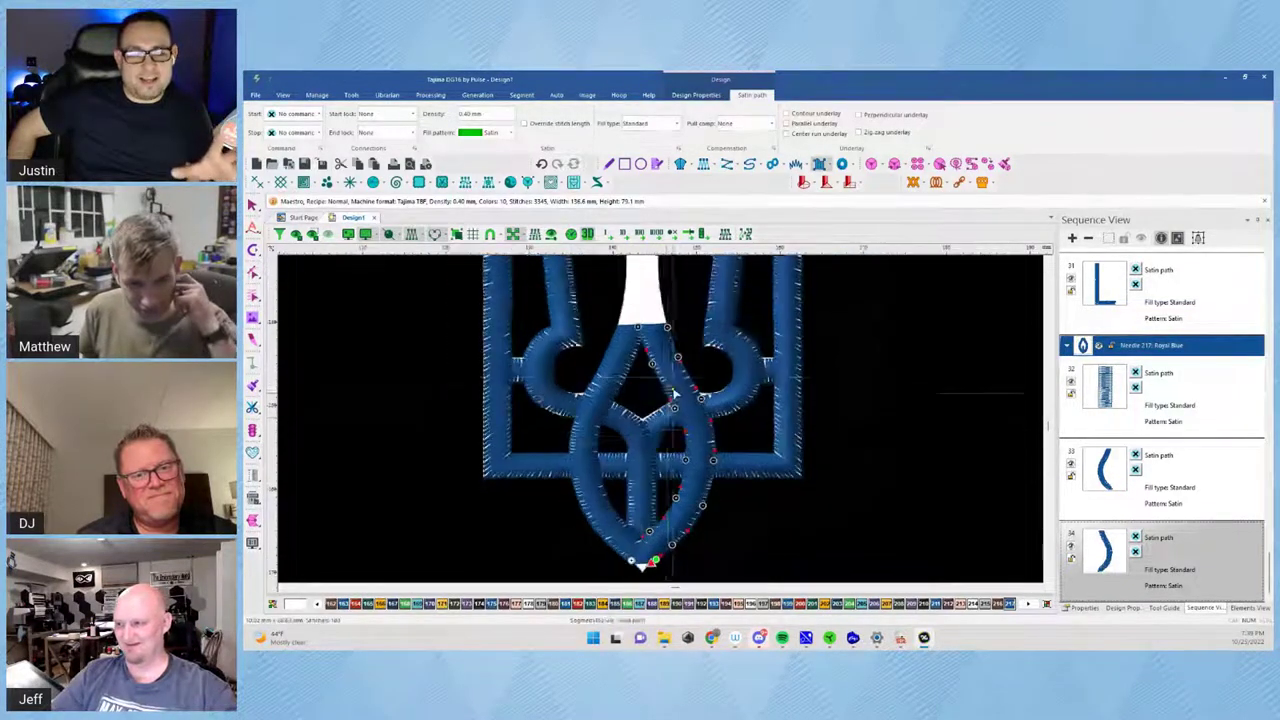
{"action": "scroll", "coordinate": [652, 321], "scroll_direction": "up", "scroll_amount": 2}
{"action": "scroll", "coordinate": [645, 365], "scroll_direction": "down", "scroll_amount": 2}
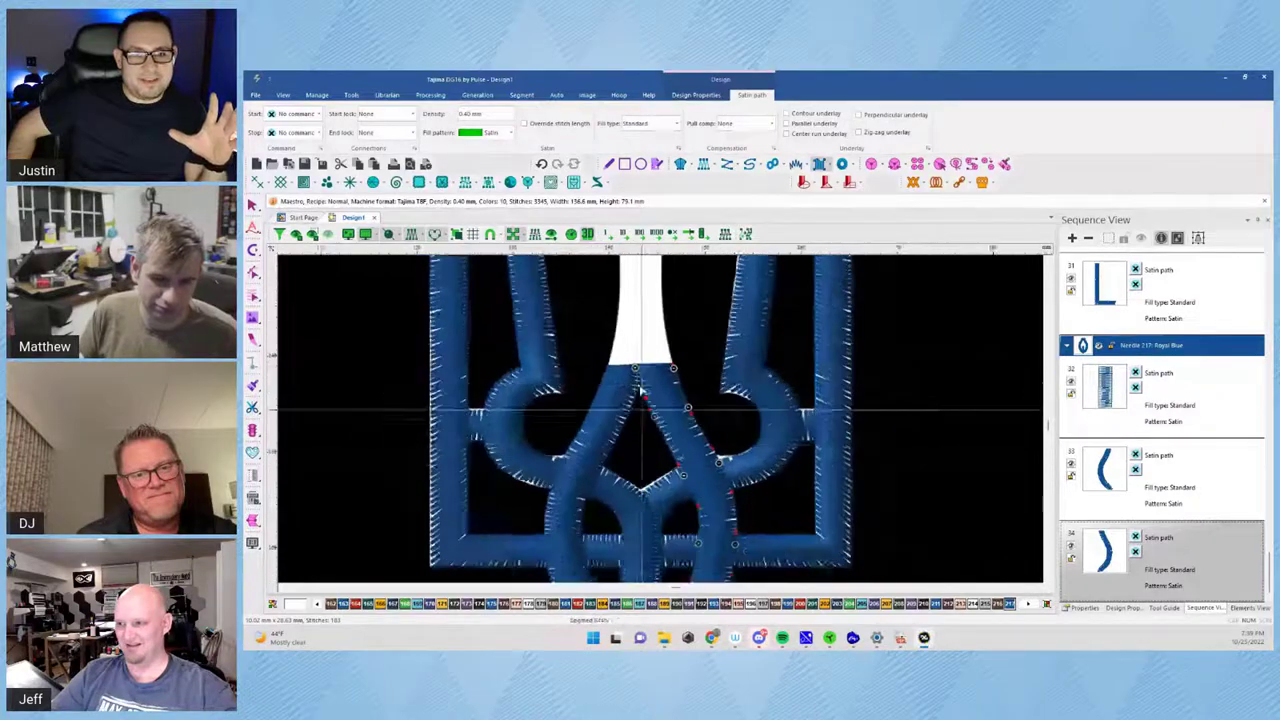
{"action": "scroll", "coordinate": [640, 356], "scroll_direction": "up", "scroll_amount": 1}
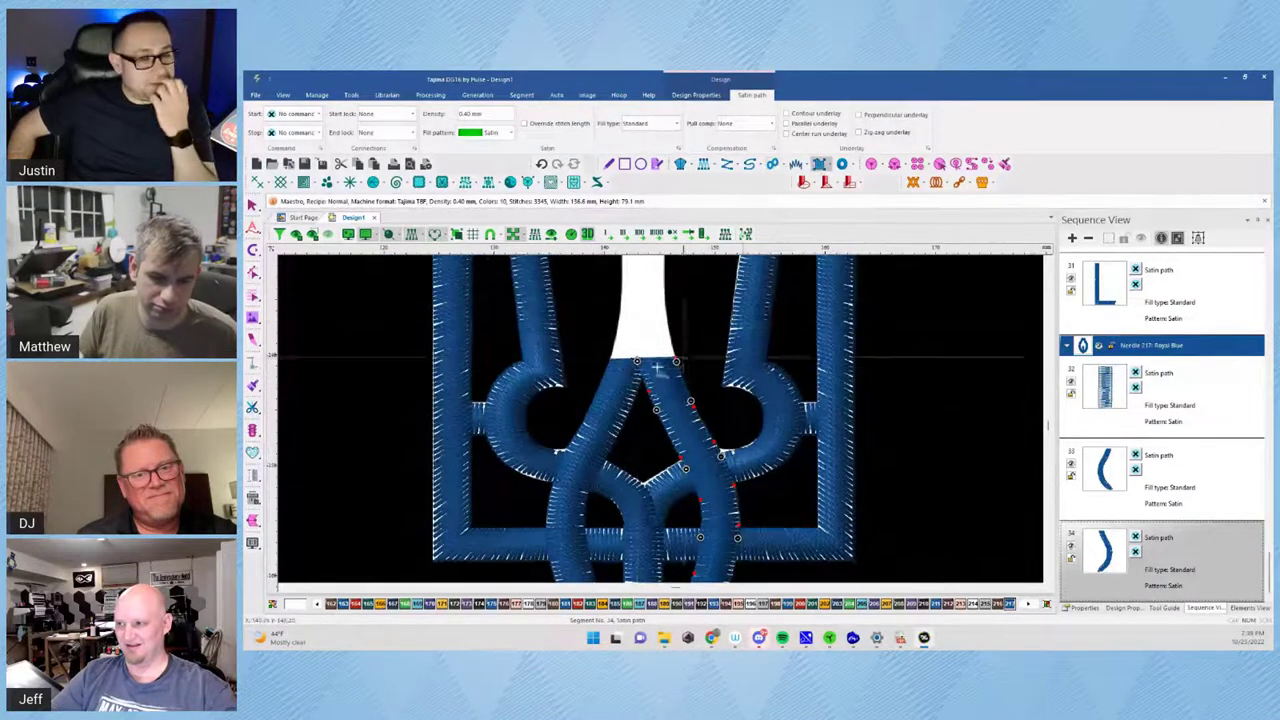
{"action": "left_click", "coordinate": [609, 359]}
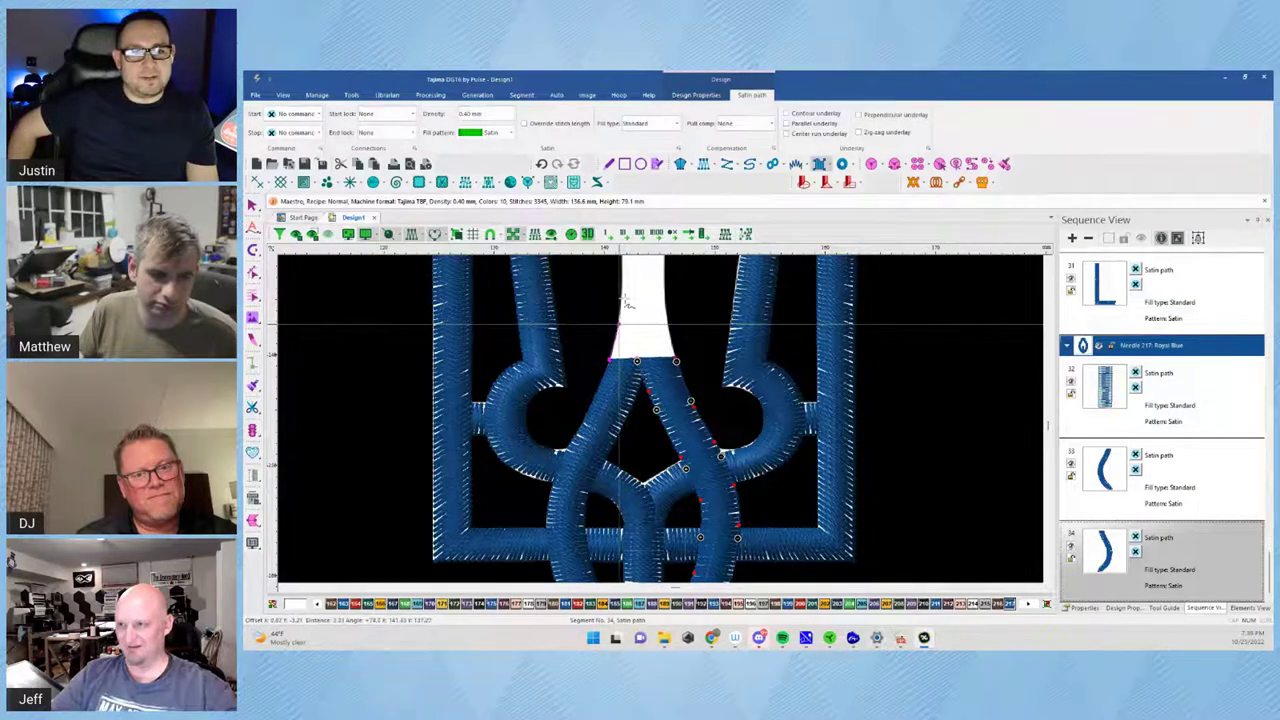
{"action": "left_click_drag", "start_coordinate": [619, 324], "coordinate": [620, 439]}
{"action": "left_click", "coordinate": [621, 289]}
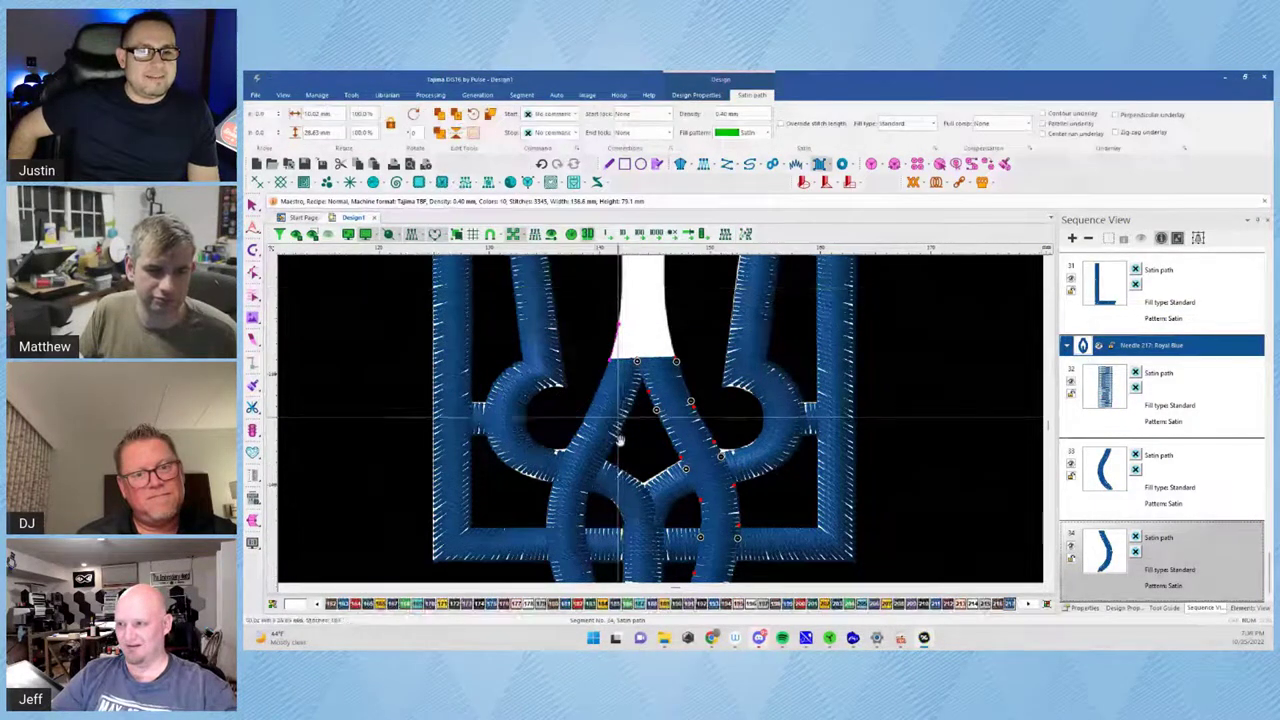
{"action": "mouse_move", "coordinate": [616, 368]}
{"action": "left_mouse_down"}
{"action": "mouse_move", "coordinate": [612, 285]}
{"action": "mouse_move", "coordinate": [650, 255]}
{"action": "mouse_move", "coordinate": [634, 444]}
{"action": "left_mouse_up"}
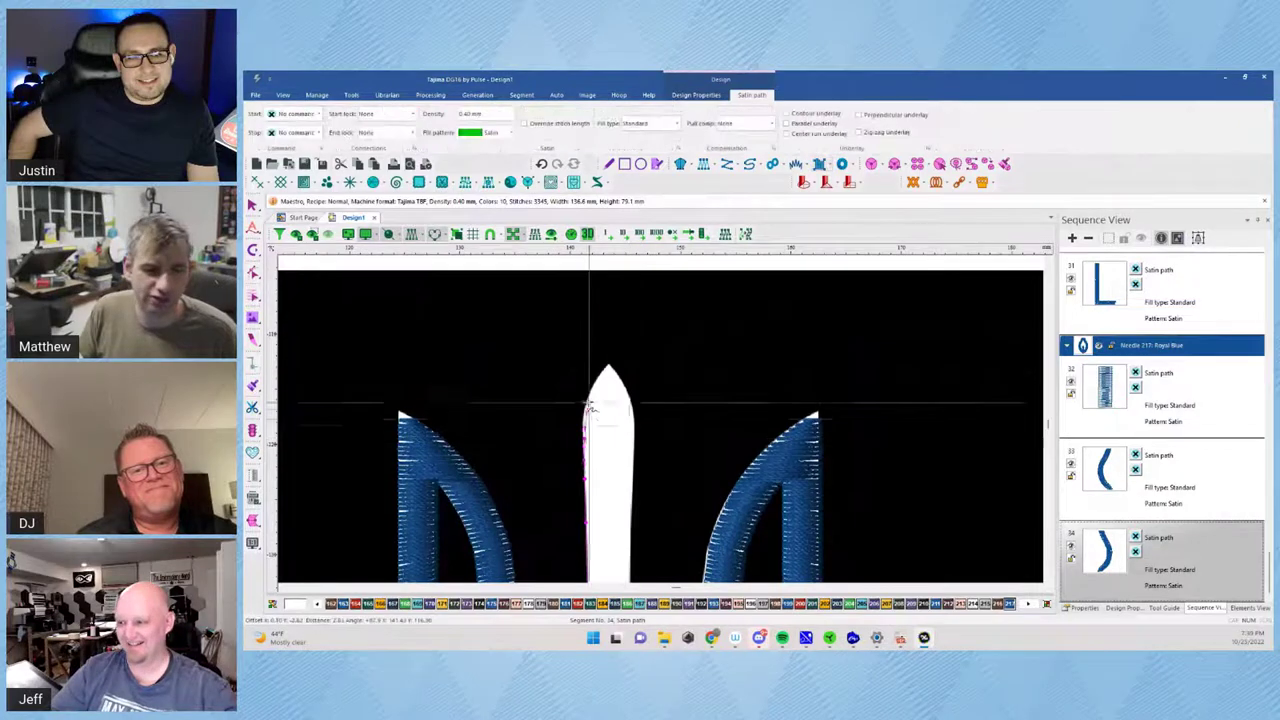
{"action": "left_click", "coordinate": [584, 415]}
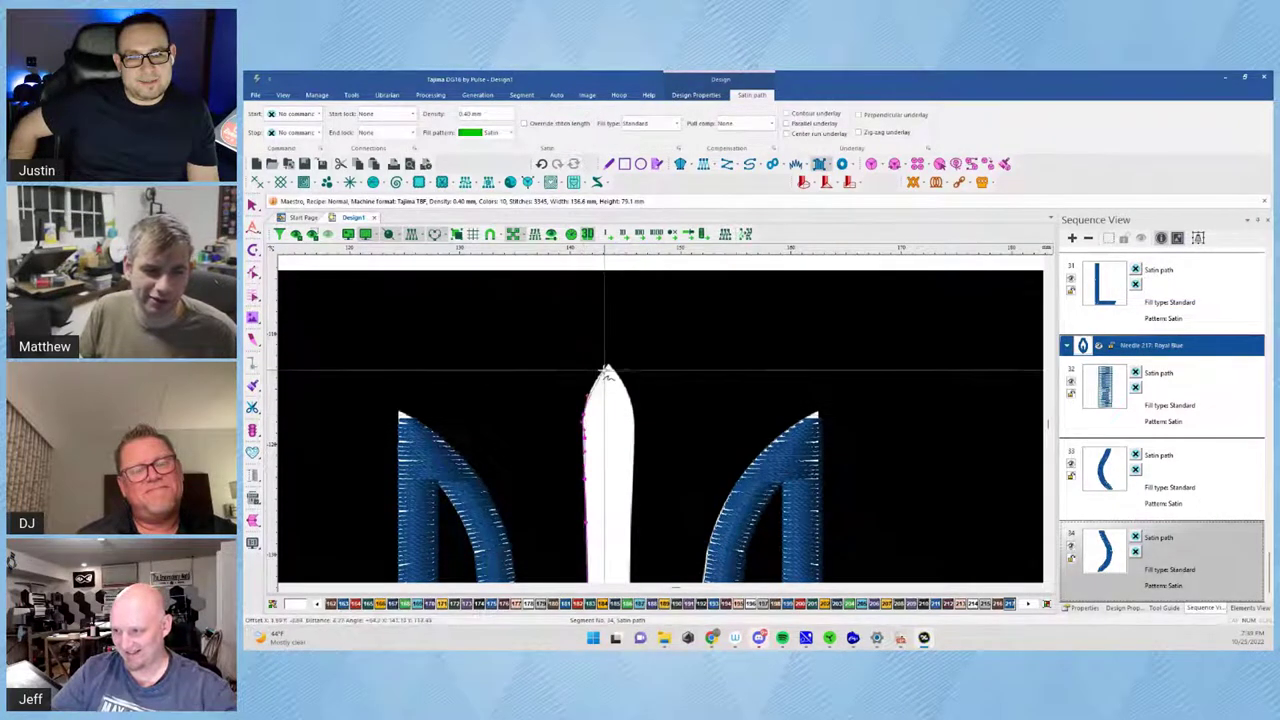
{"action": "left_click", "coordinate": [593, 386]}
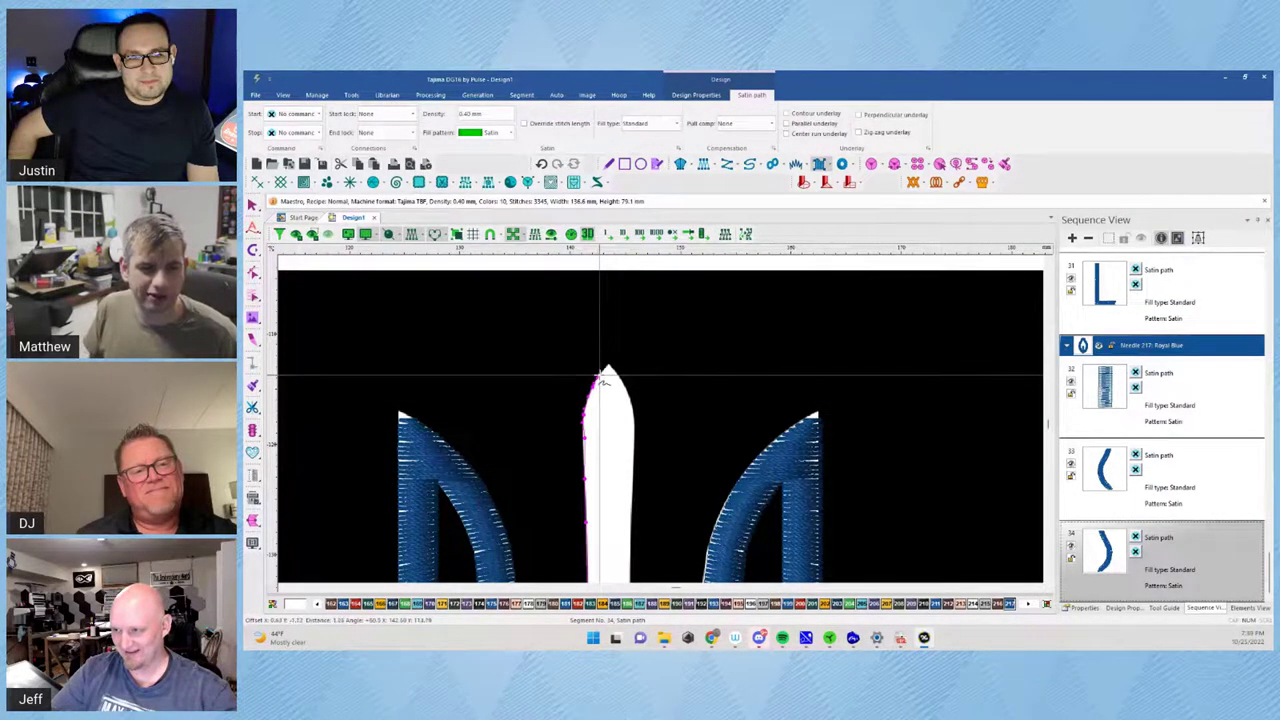
{"action": "left_click", "coordinate": [597, 375]}
{"action": "key", "text": "Return"}
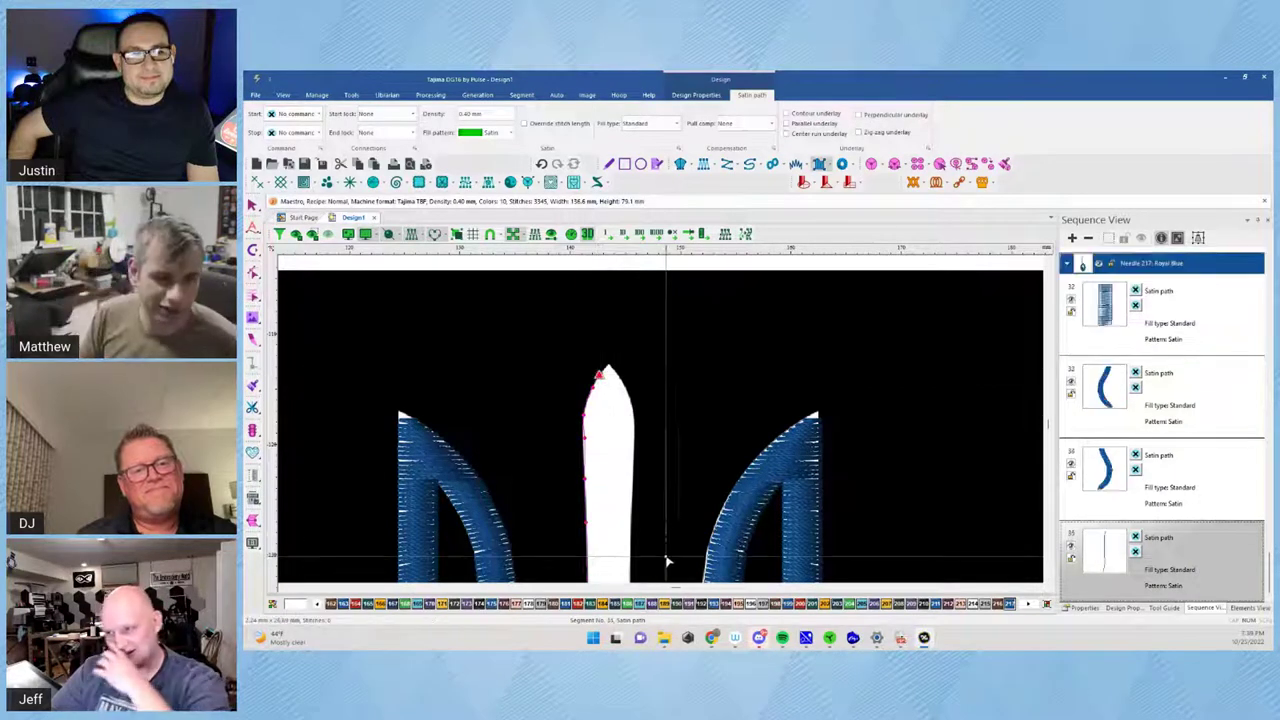
{"action": "key", "text": "ctrl+z"}
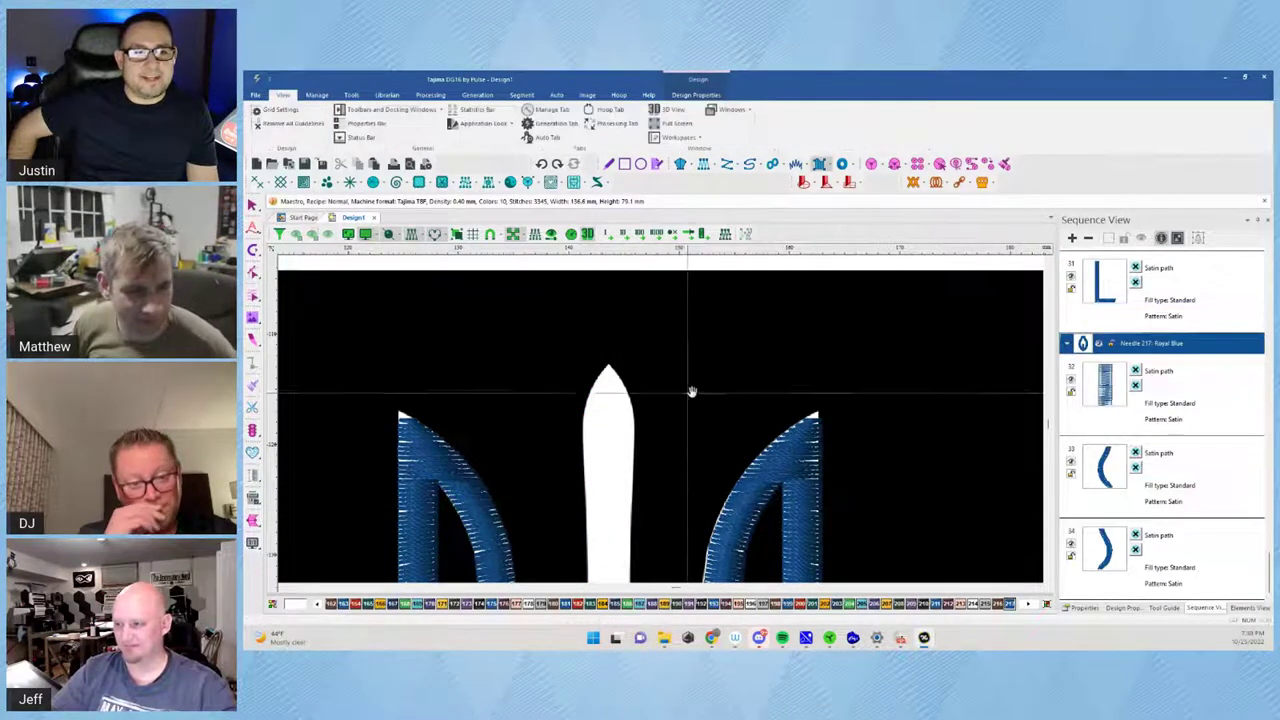
Trace a satin path around the centre prong, up one edge, across the tip and down the other, about 6.2 mm wide and 27.3 mm high
{"action": "scroll", "coordinate": [691, 391], "scroll_direction": "down", "scroll_amount": 3}
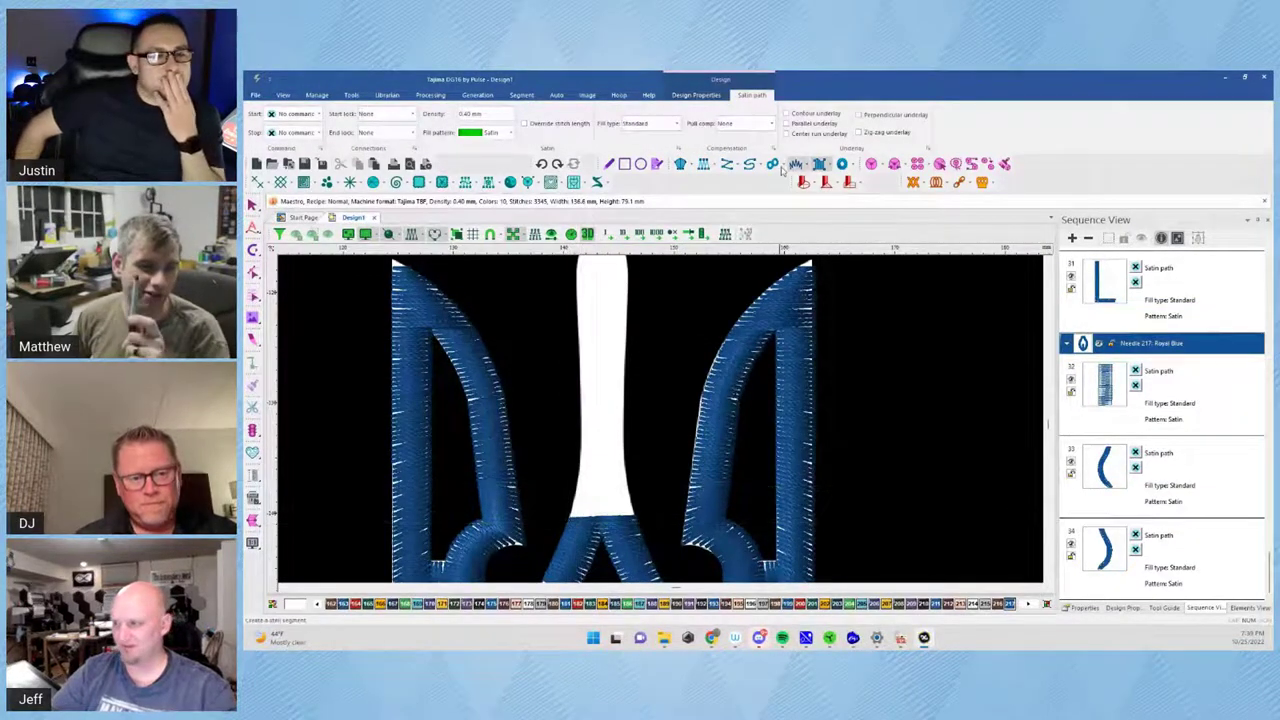
{"action": "left_click", "coordinate": [568, 519]}
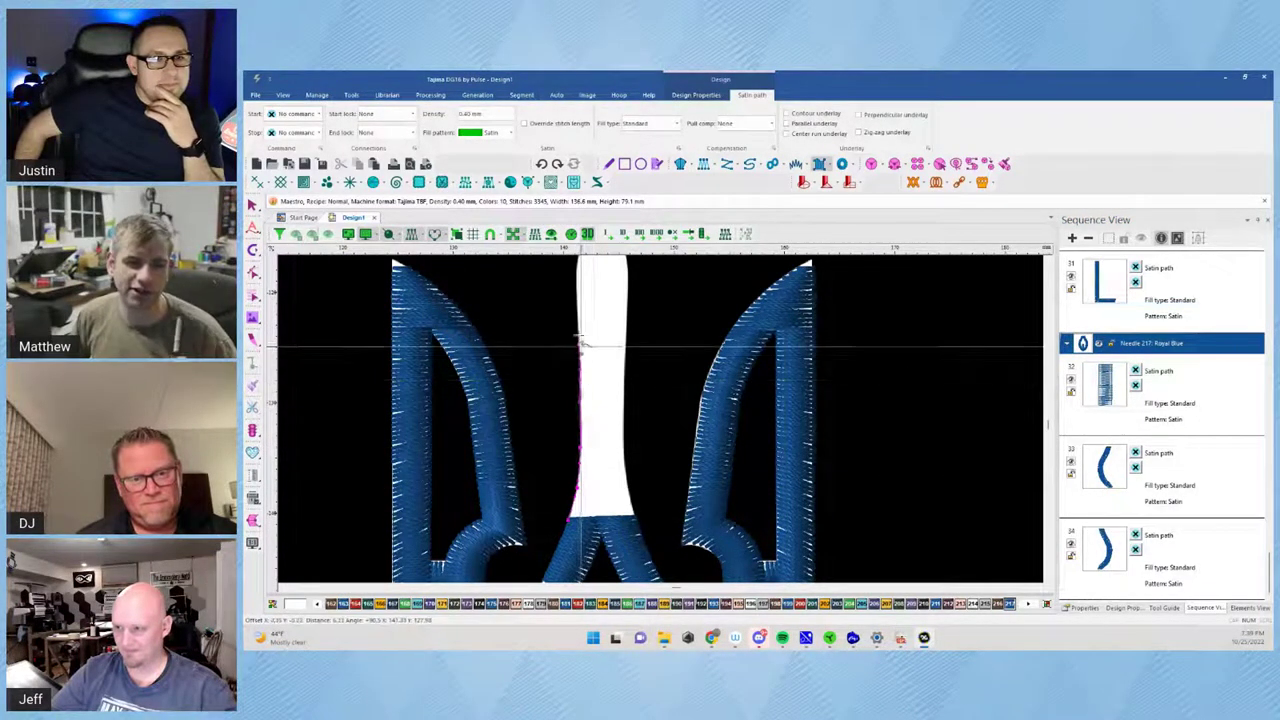
{"action": "left_click", "coordinate": [575, 277]}
{"action": "left_click_drag", "start_coordinate": [593, 276], "coordinate": [564, 384]}
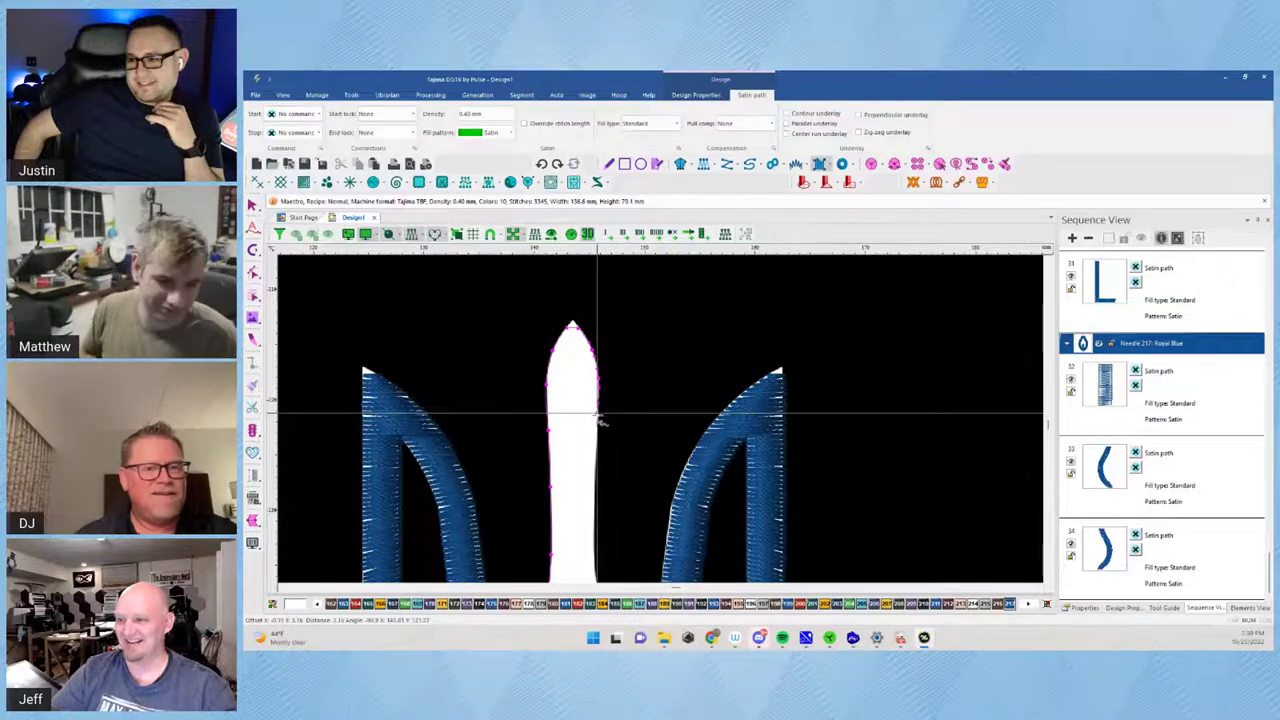
{"action": "left_click", "coordinate": [596, 451]}
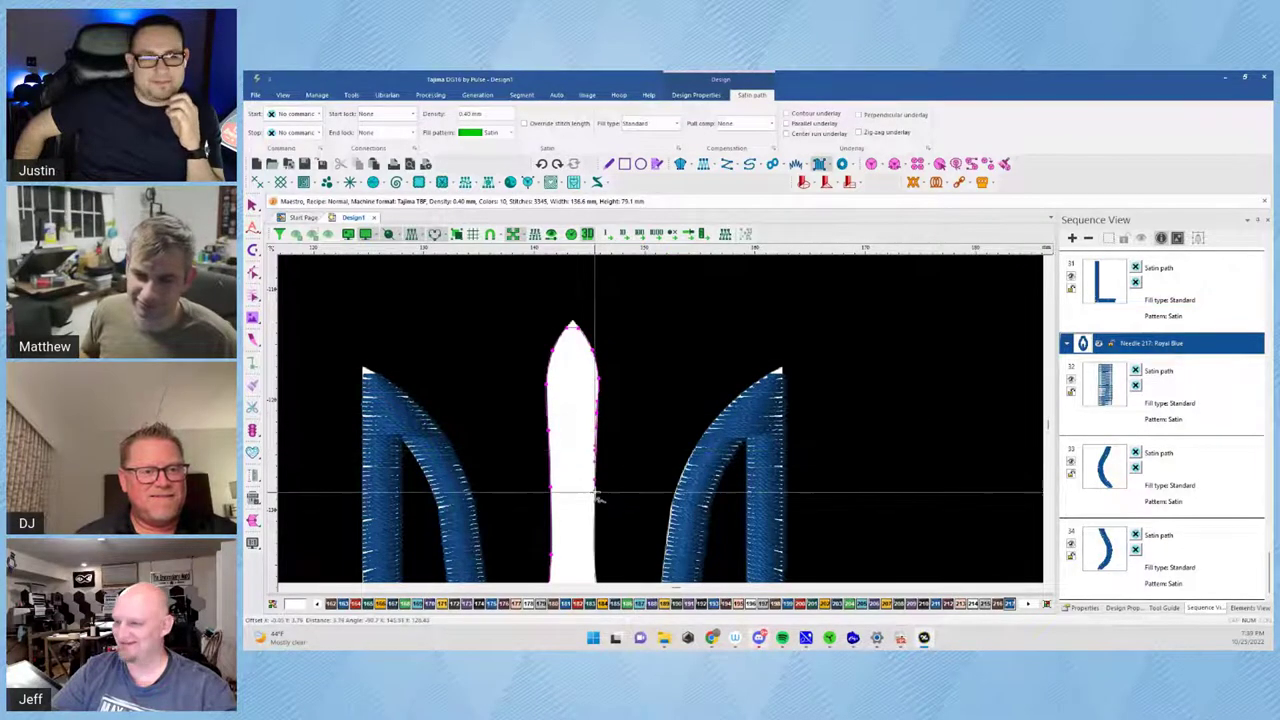
{"action": "key", "text": "p"}
{"action": "scroll", "coordinate": [604, 493], "scroll_direction": "up", "scroll_amount": 2}
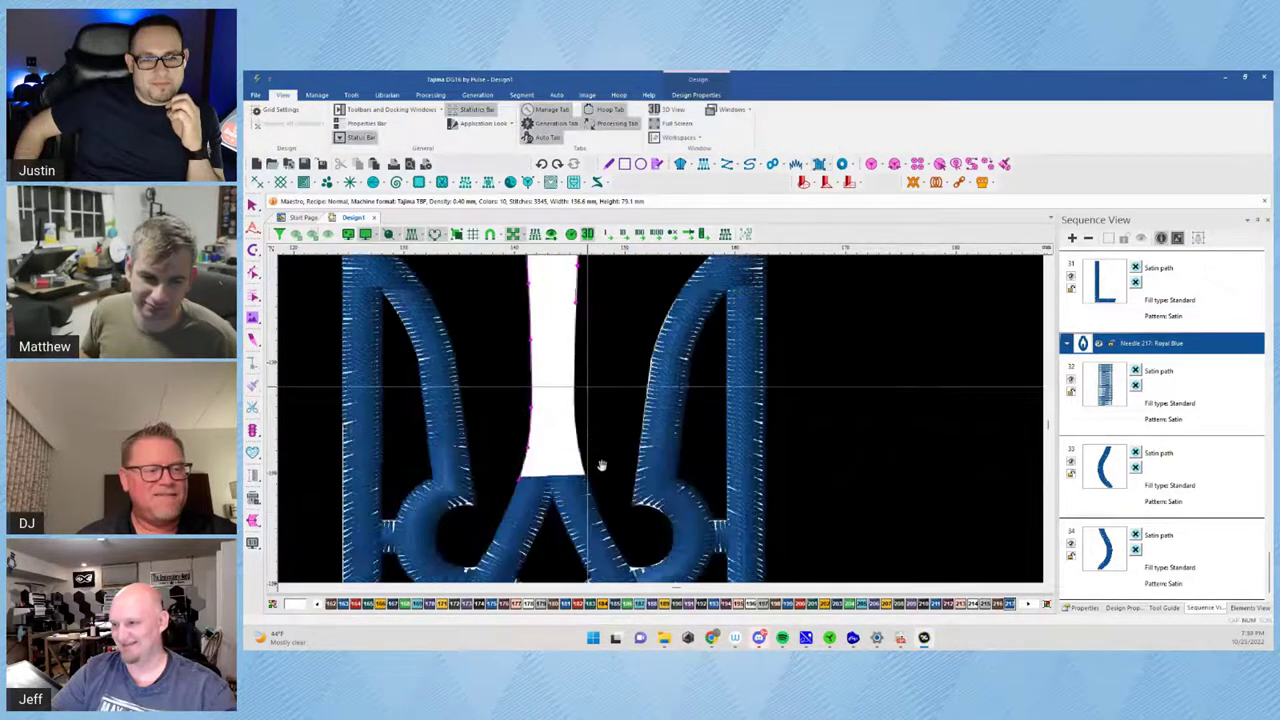
{"action": "left_click", "coordinate": [580, 435]}
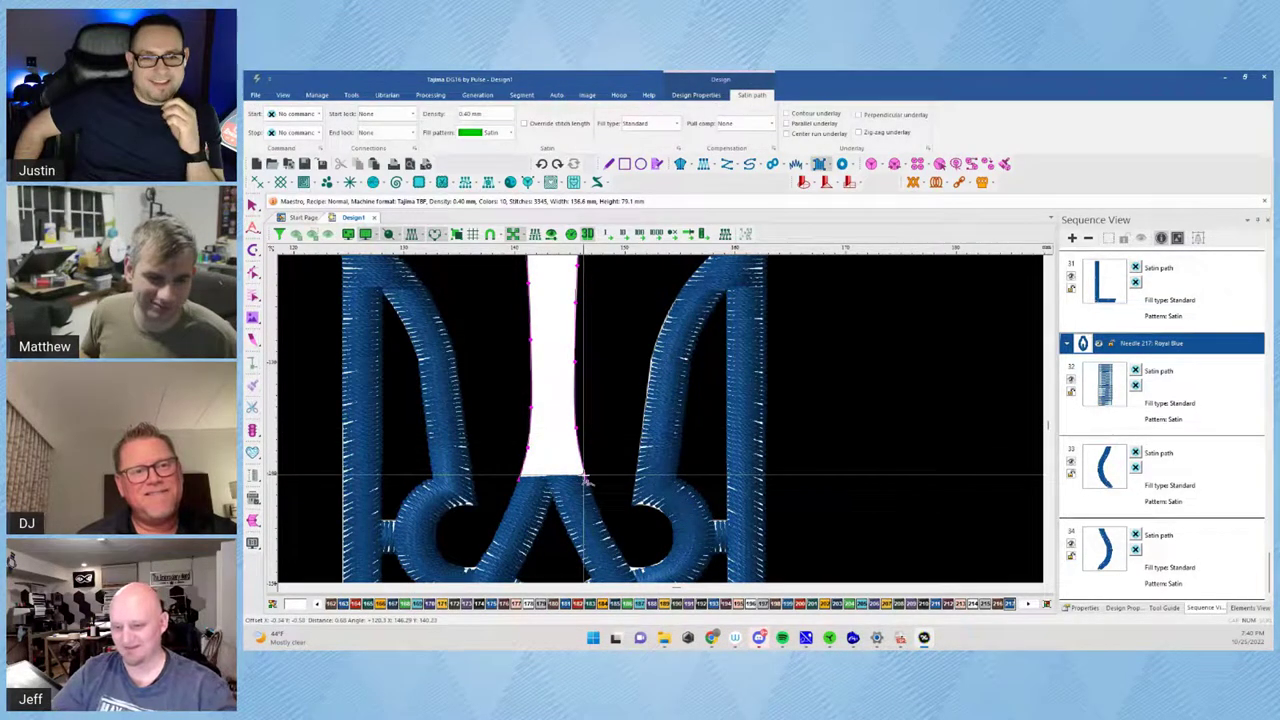
{"action": "key", "text": "Return"}
Place stitch angle lines across the centre prong's base, lower shaft, widest part and tip, and generate its satin stitches
{"action": "left_click", "coordinate": [586, 479]}
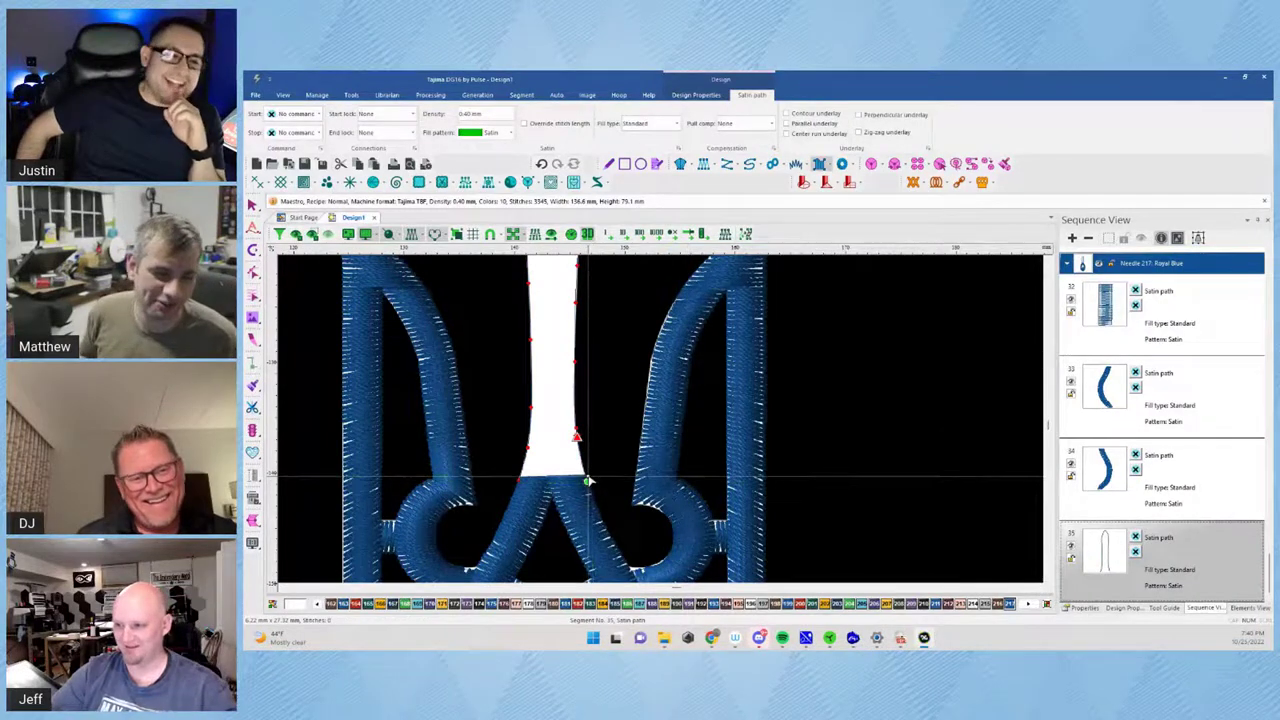
{"action": "left_click", "coordinate": [519, 478]}
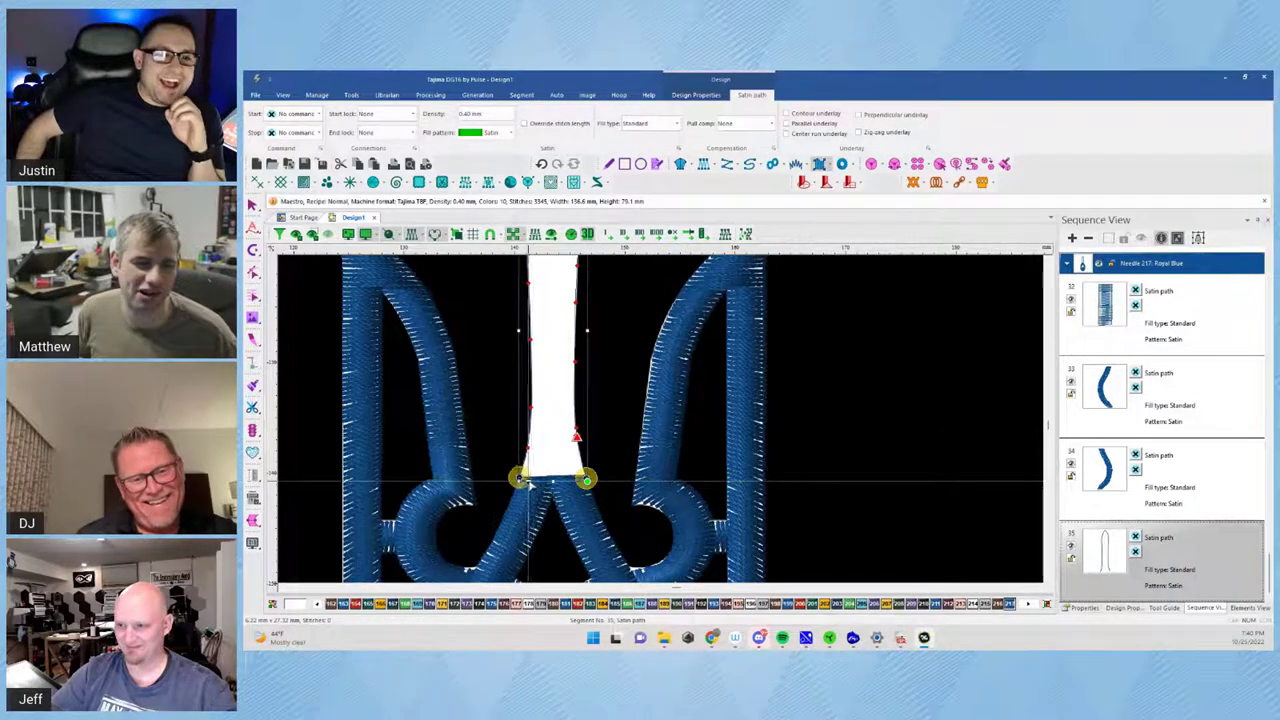
{"action": "left_click", "coordinate": [577, 426]}
{"action": "left_click", "coordinate": [530, 426]}
{"action": "scroll", "coordinate": [638, 364], "scroll_direction": "up", "scroll_amount": 3}
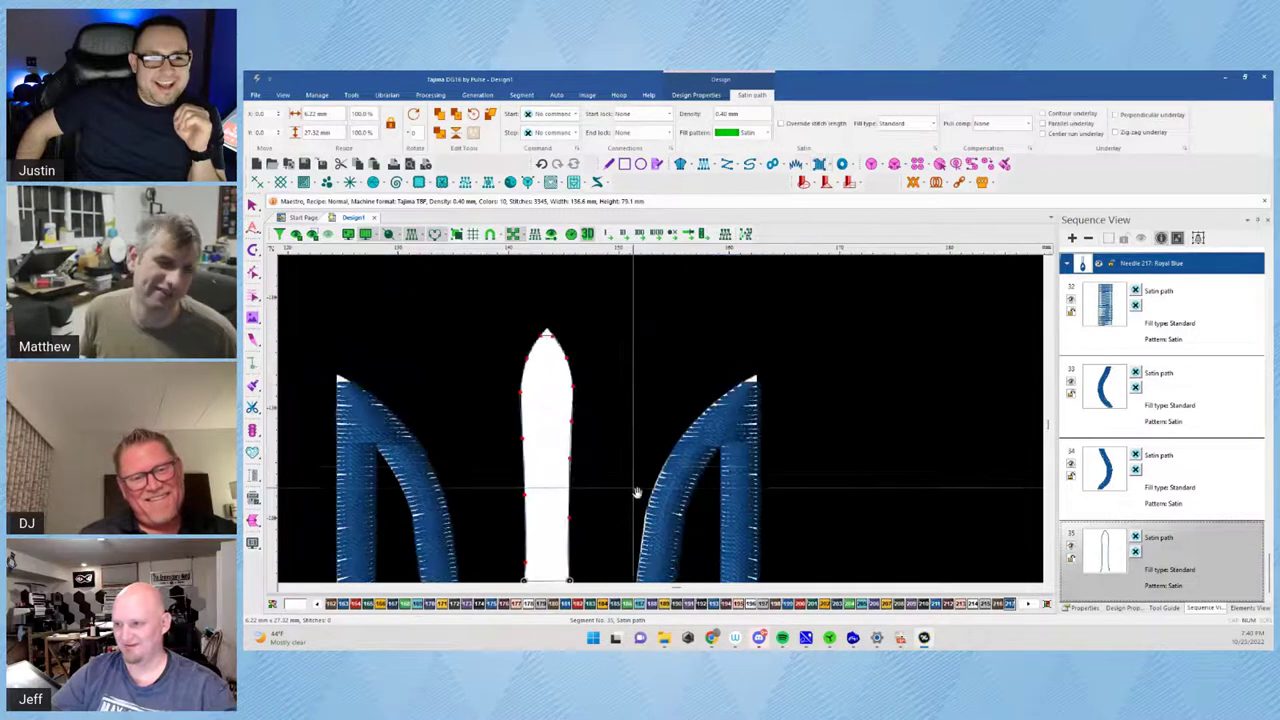
{"action": "left_click", "coordinate": [571, 408]}
{"action": "left_click", "coordinate": [520, 408]}
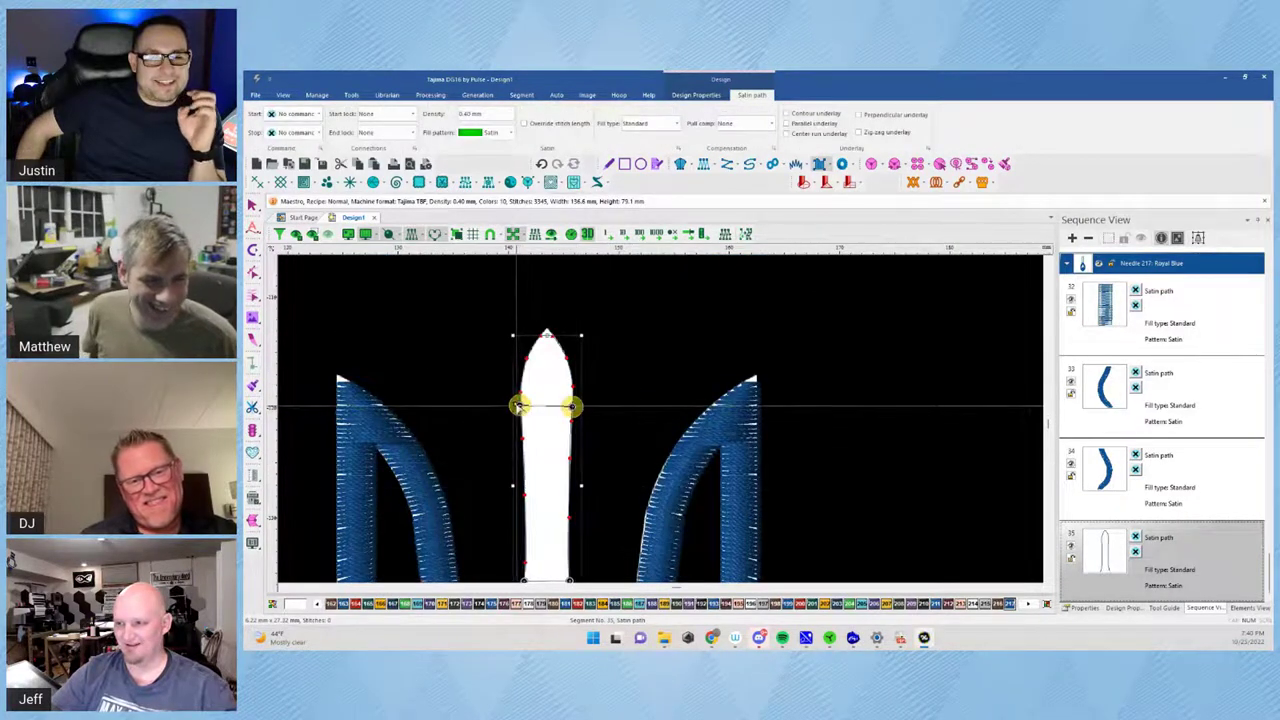
{"action": "left_click", "coordinate": [556, 339]}
{"action": "left_click", "coordinate": [533, 342]}
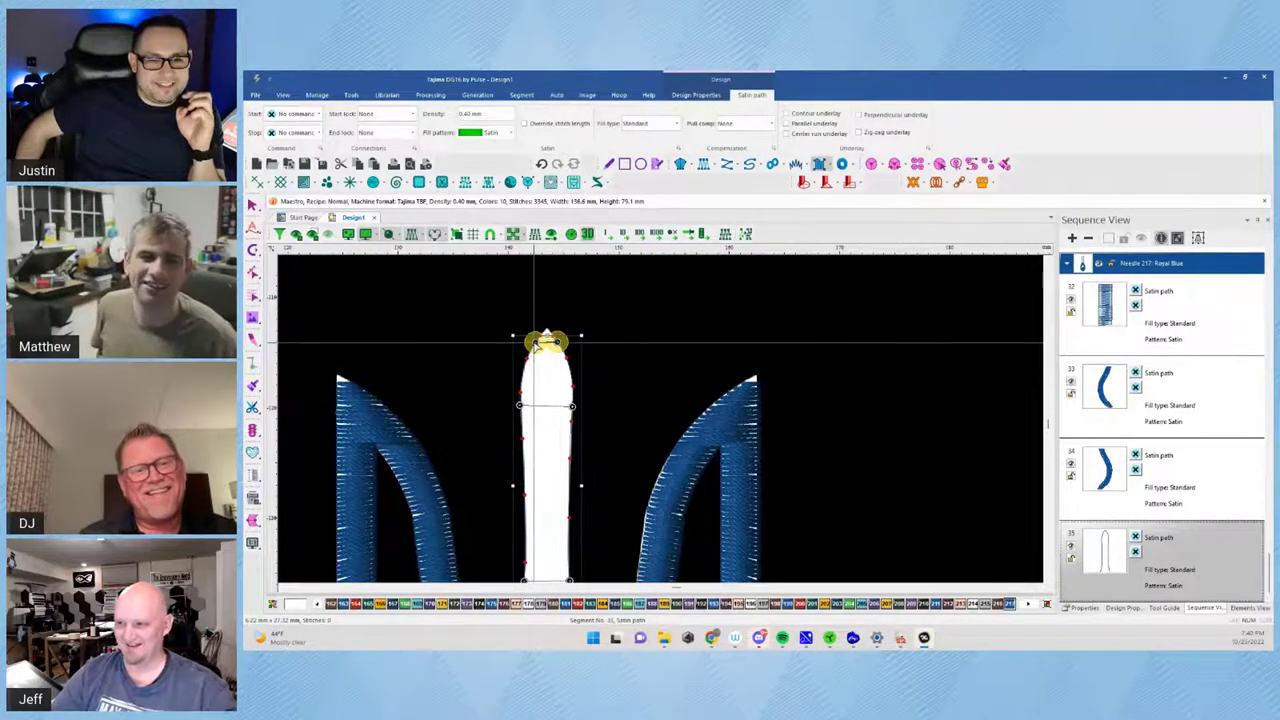
{"action": "key", "text": "Return"}
Show the whole logo and clear the selection of the centre prong
{"action": "scroll", "coordinate": [680, 459], "scroll_direction": "down", "scroll_amount": 5}
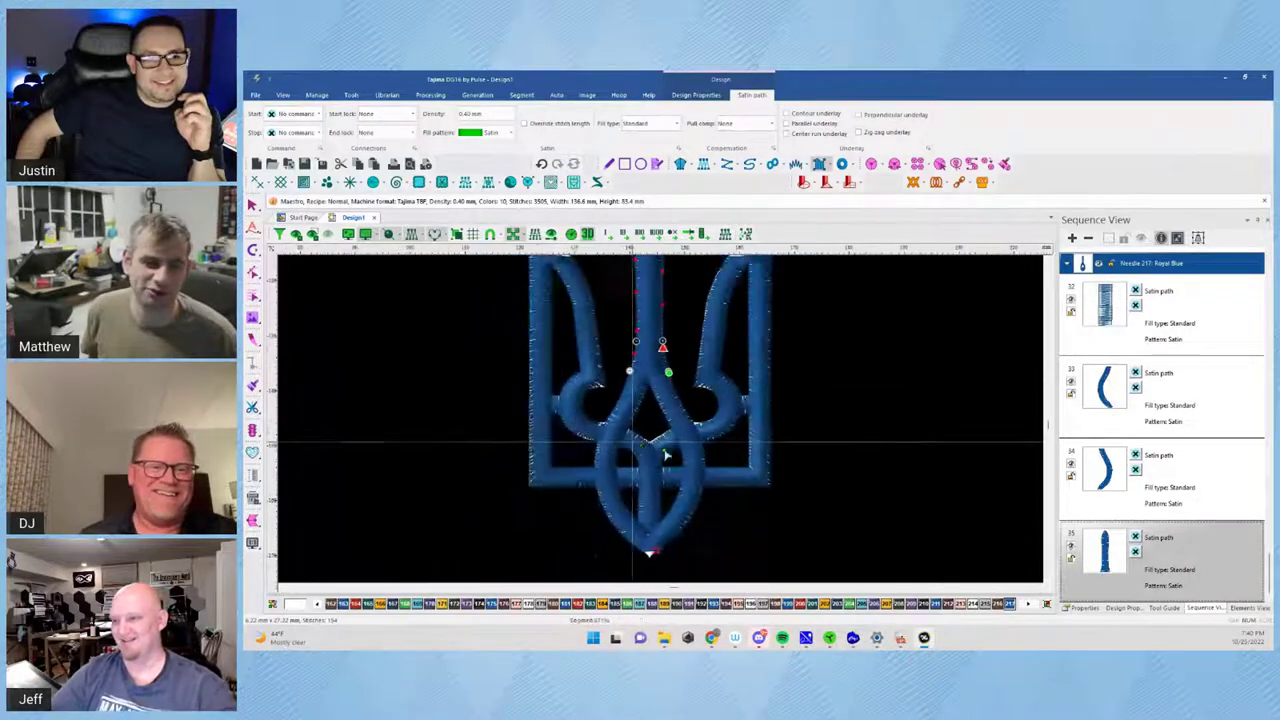
{"action": "scroll", "coordinate": [680, 459], "scroll_direction": "down", "scroll_amount": 2}
{"action": "scroll", "coordinate": [630, 378], "scroll_direction": "up", "scroll_amount": 1}
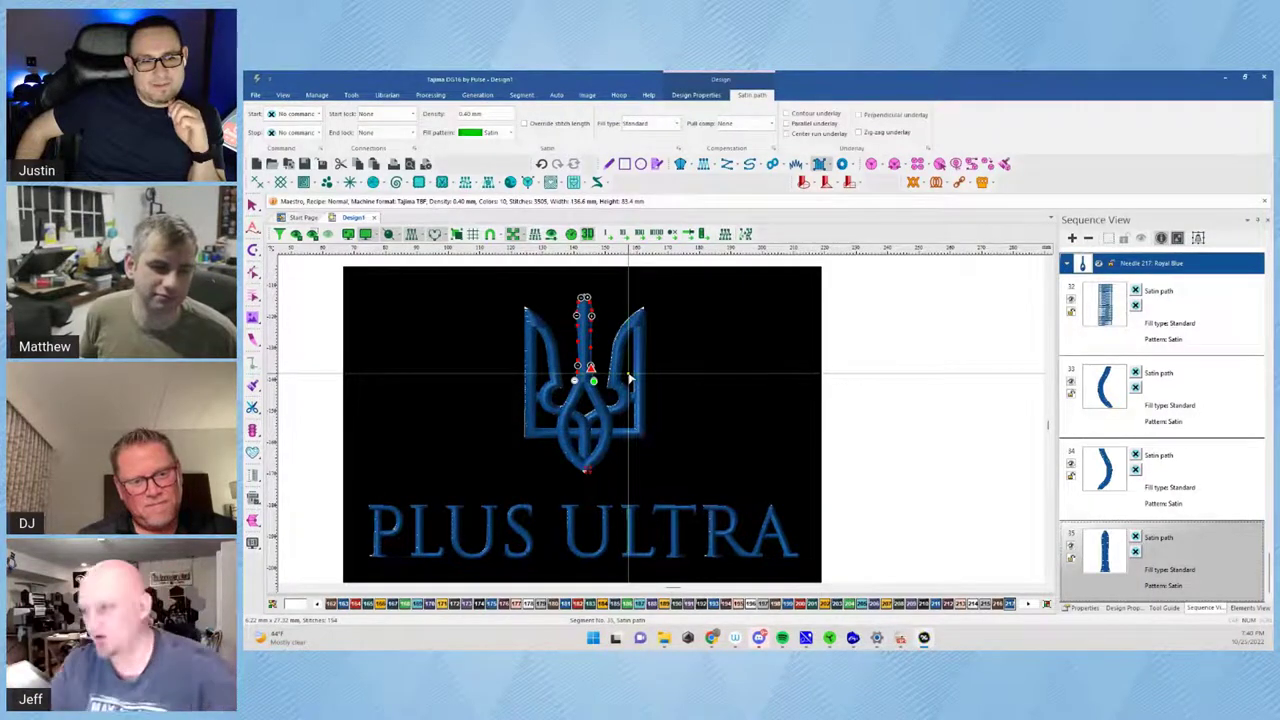
{"action": "scroll", "coordinate": [576, 327], "scroll_direction": "down", "scroll_amount": 1}
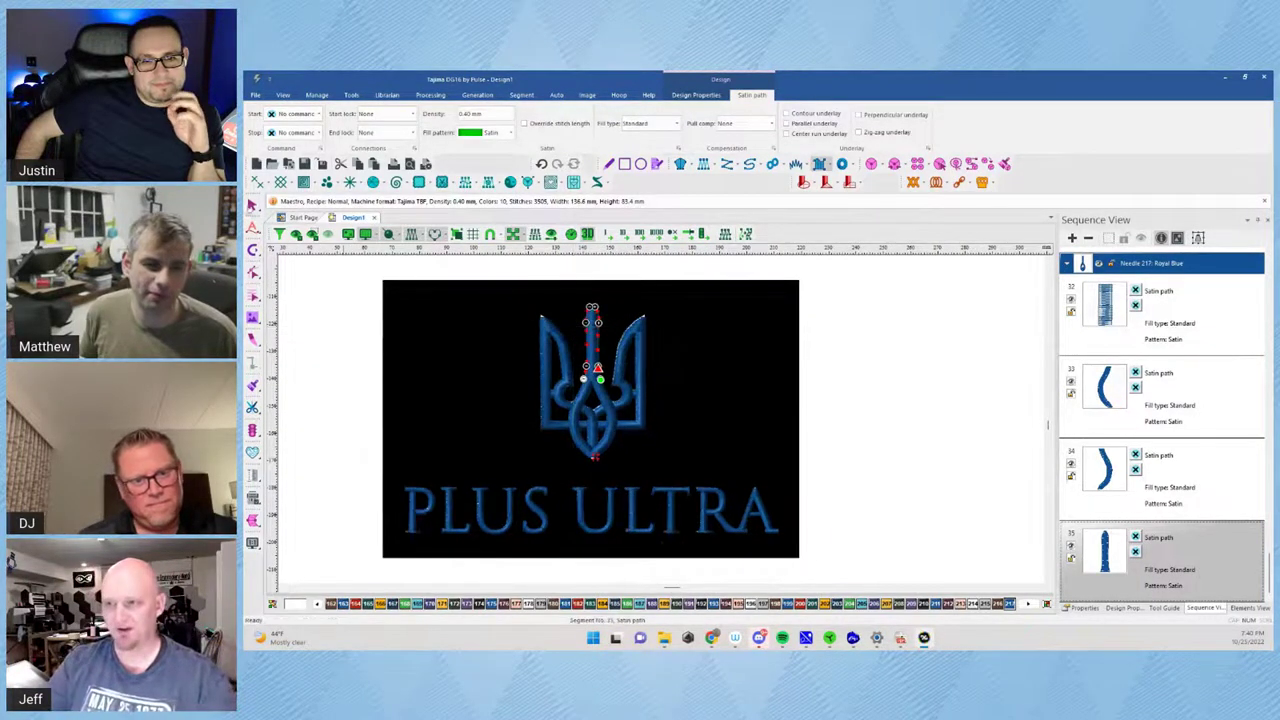
{"action": "left_click", "coordinate": [346, 335]}
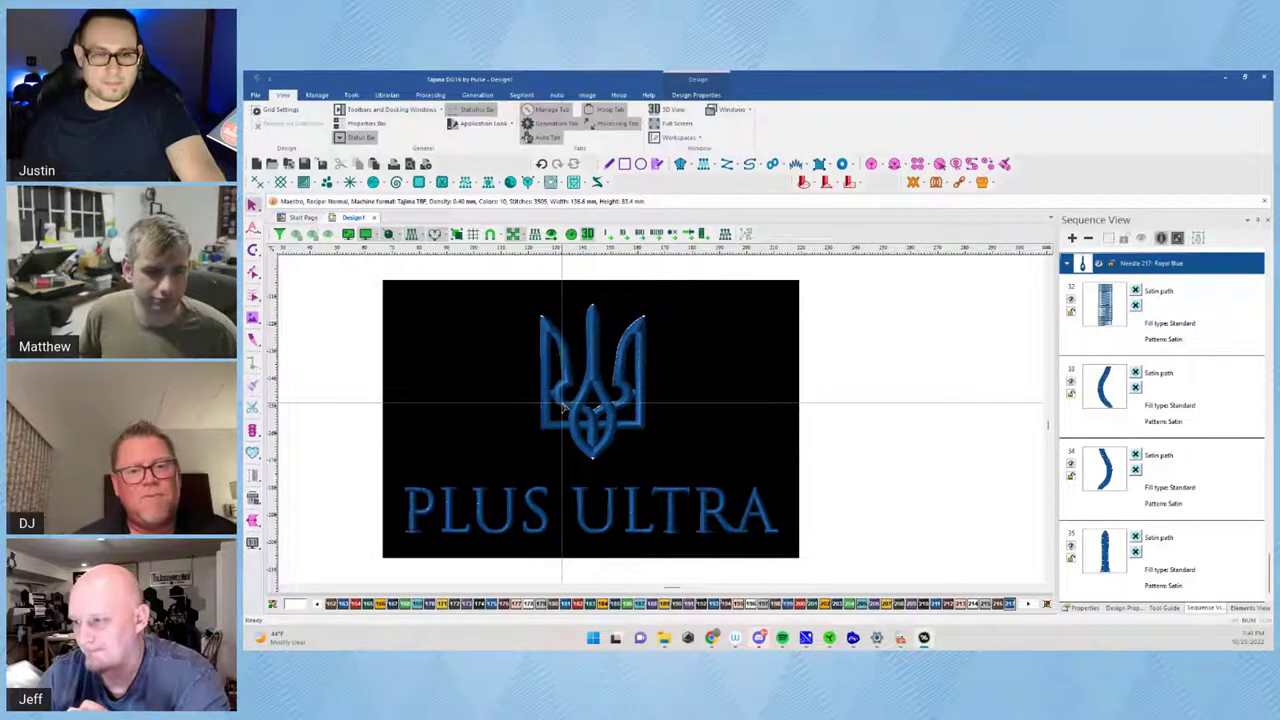
{"action": "left_click", "coordinate": [676, 516]}
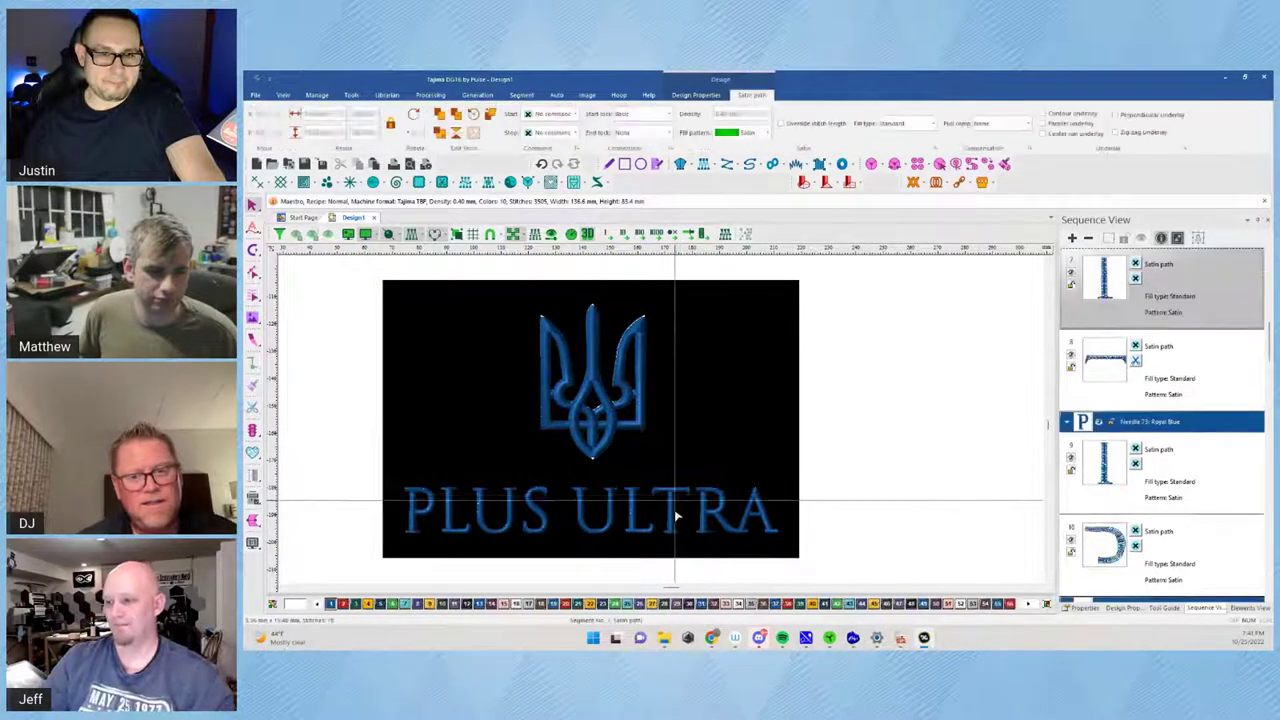
{"action": "left_click", "coordinate": [677, 520]}
{"action": "left_click_drag", "start_coordinate": [652, 462], "coordinate": [689, 535]}
{"action": "key", "text": "Escape"}
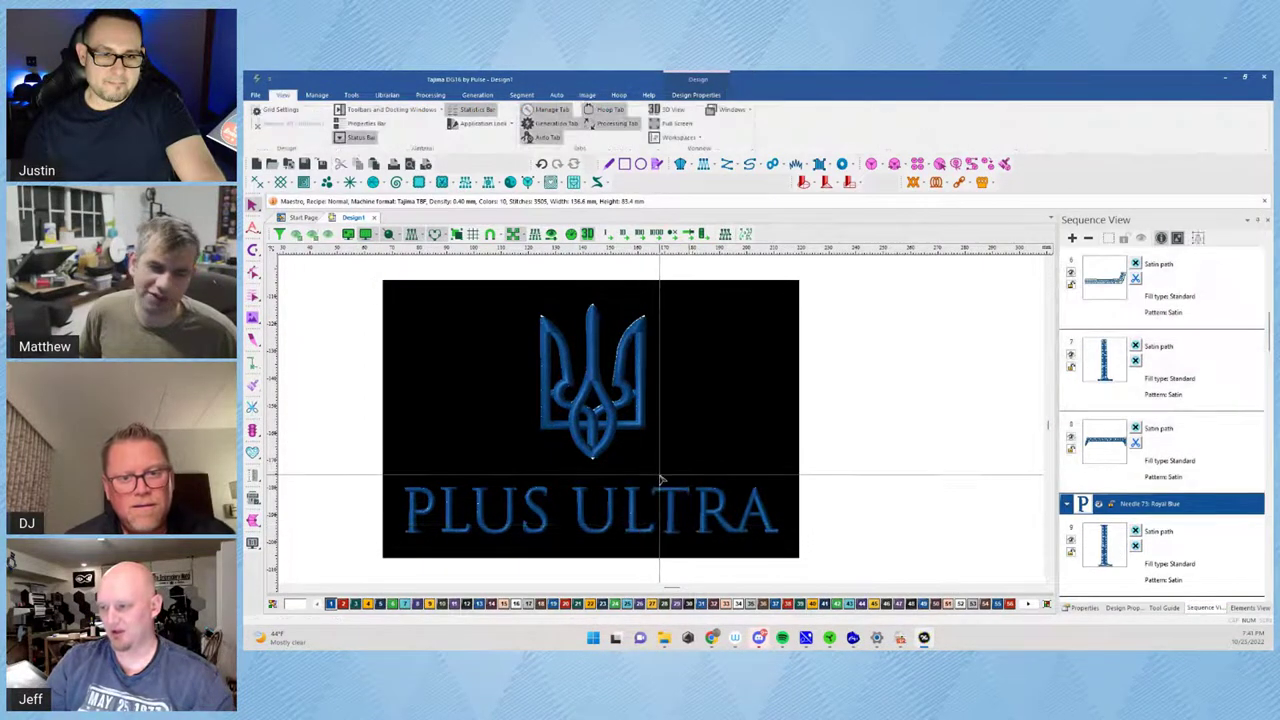
Select the stem and crossbar segments of the T in ULTRA and combine them into one satin path
{"action": "left_click_drag", "start_coordinate": [660, 476], "coordinate": [681, 531]}
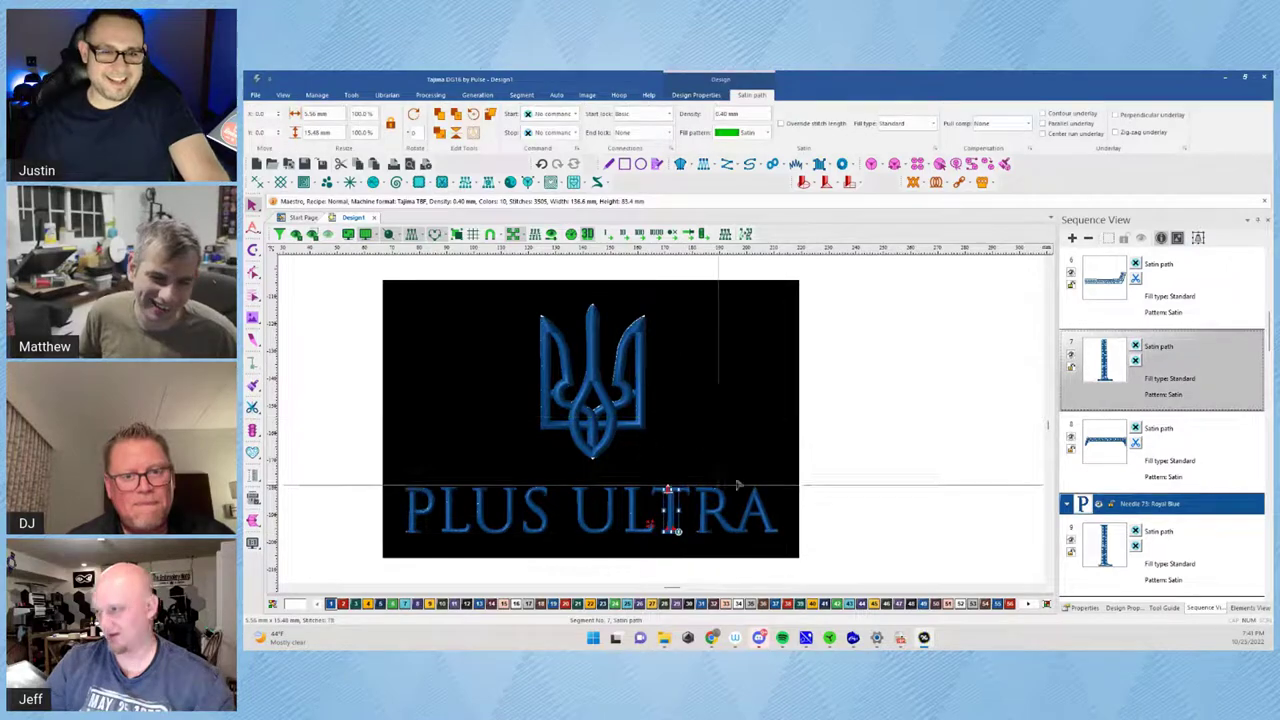
{"action": "left_click", "coordinate": [1106, 447], "text": "ctrl"}
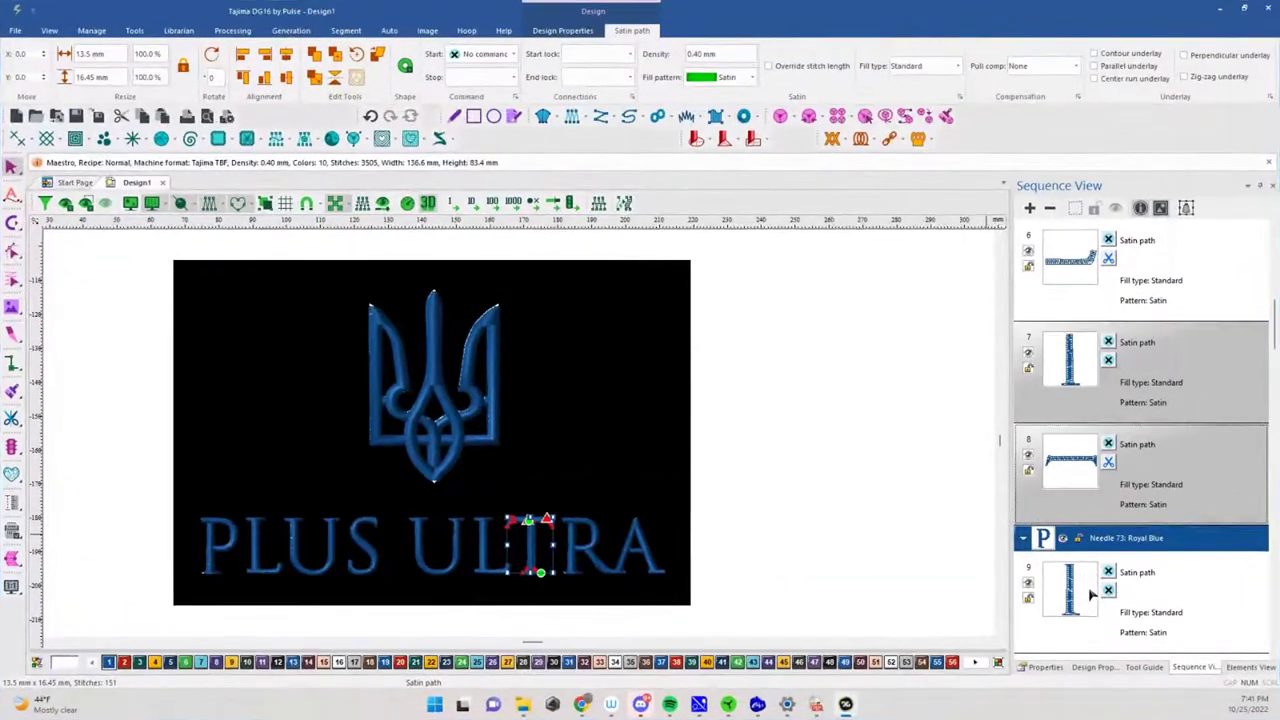
{"action": "left_click", "coordinate": [1122, 549], "text": "ctrl"}
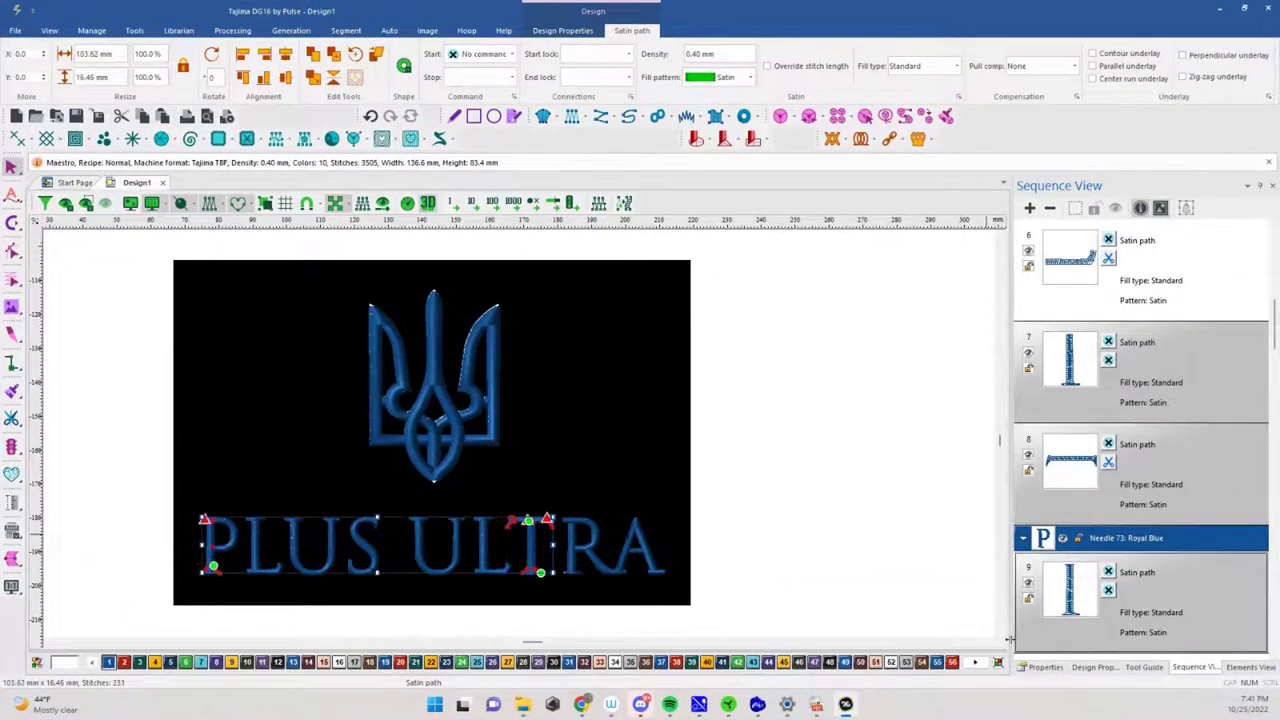
{"action": "left_click", "coordinate": [1093, 603], "text": "ctrl"}
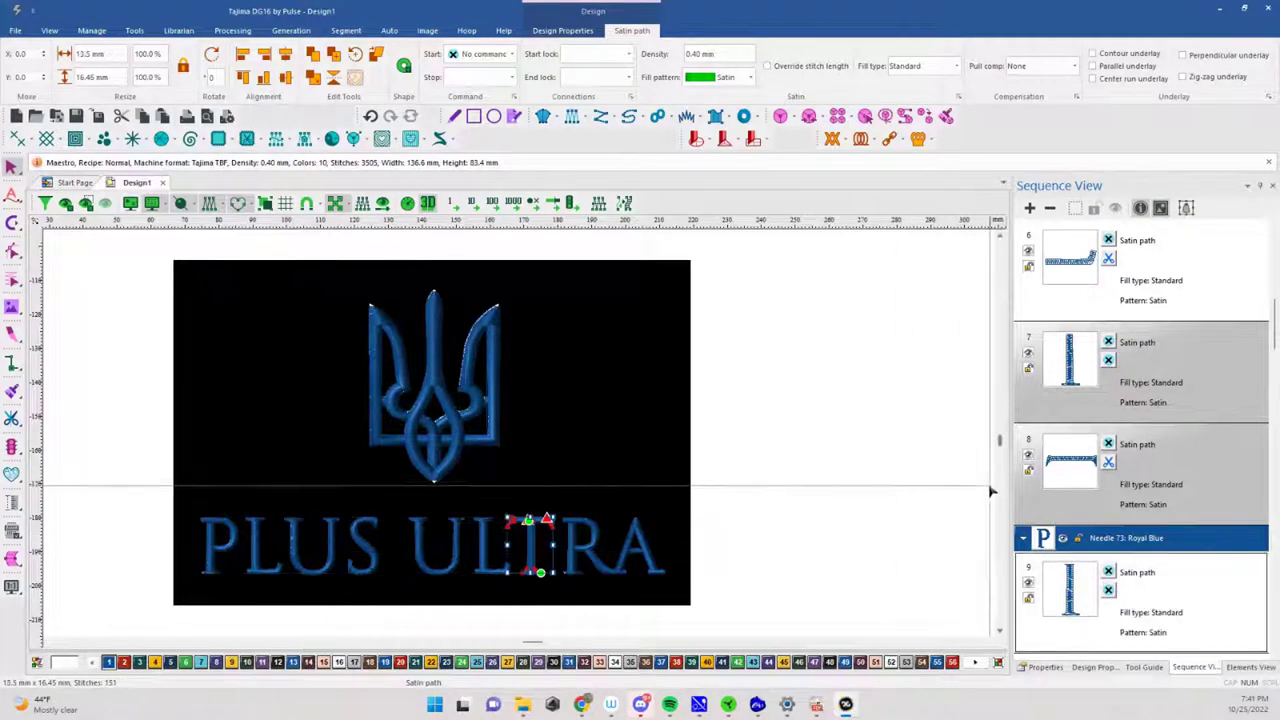
{"action": "scroll", "coordinate": [651, 492], "scroll_direction": "down", "scroll_amount": 2}
{"action": "scroll", "coordinate": [571, 520], "scroll_direction": "down", "scroll_amount": 2}
{"action": "scroll", "coordinate": [523, 506], "scroll_direction": "up", "scroll_amount": 3}
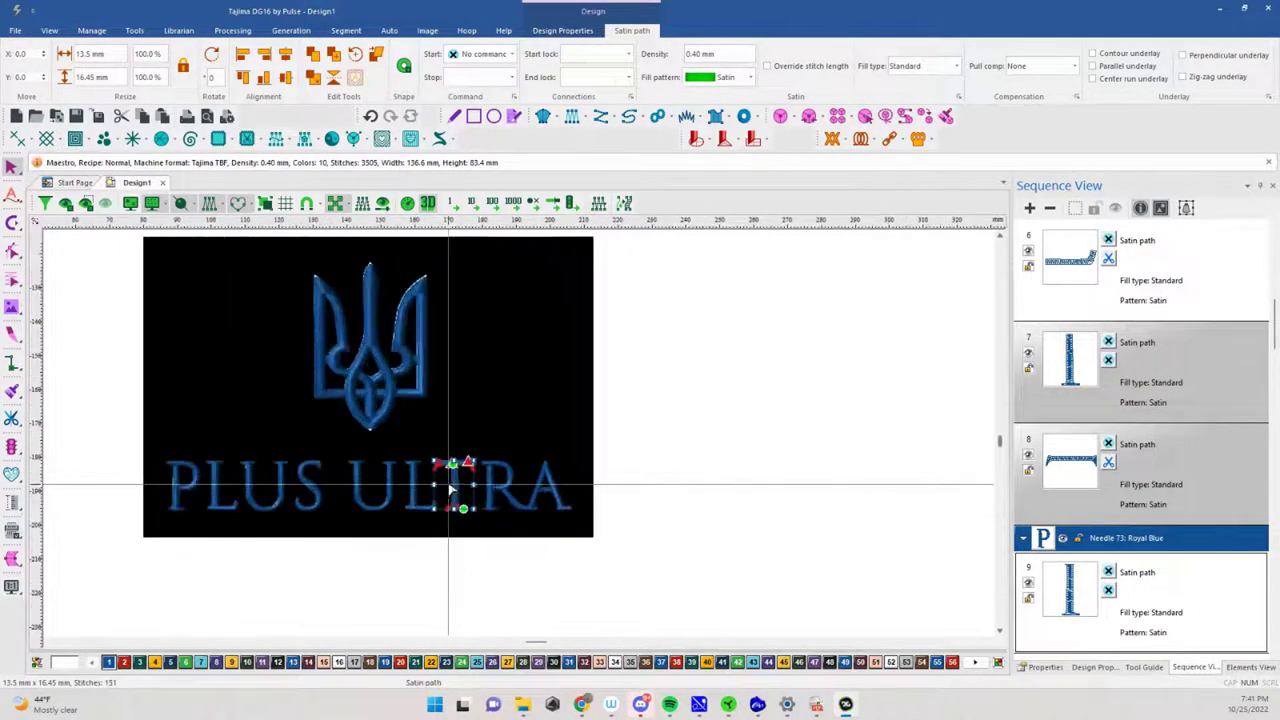
{"action": "scroll", "coordinate": [450, 488], "scroll_direction": "up", "scroll_amount": 2}
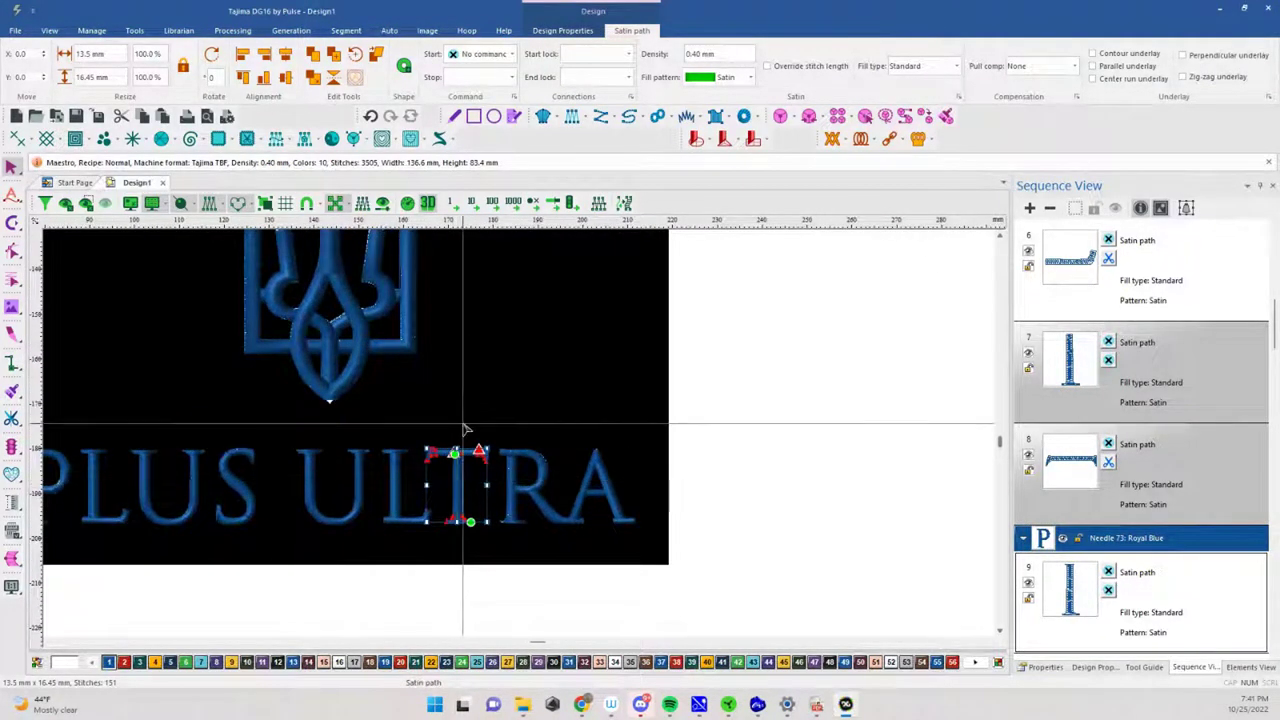
{"action": "right_click", "coordinate": [456, 488]}
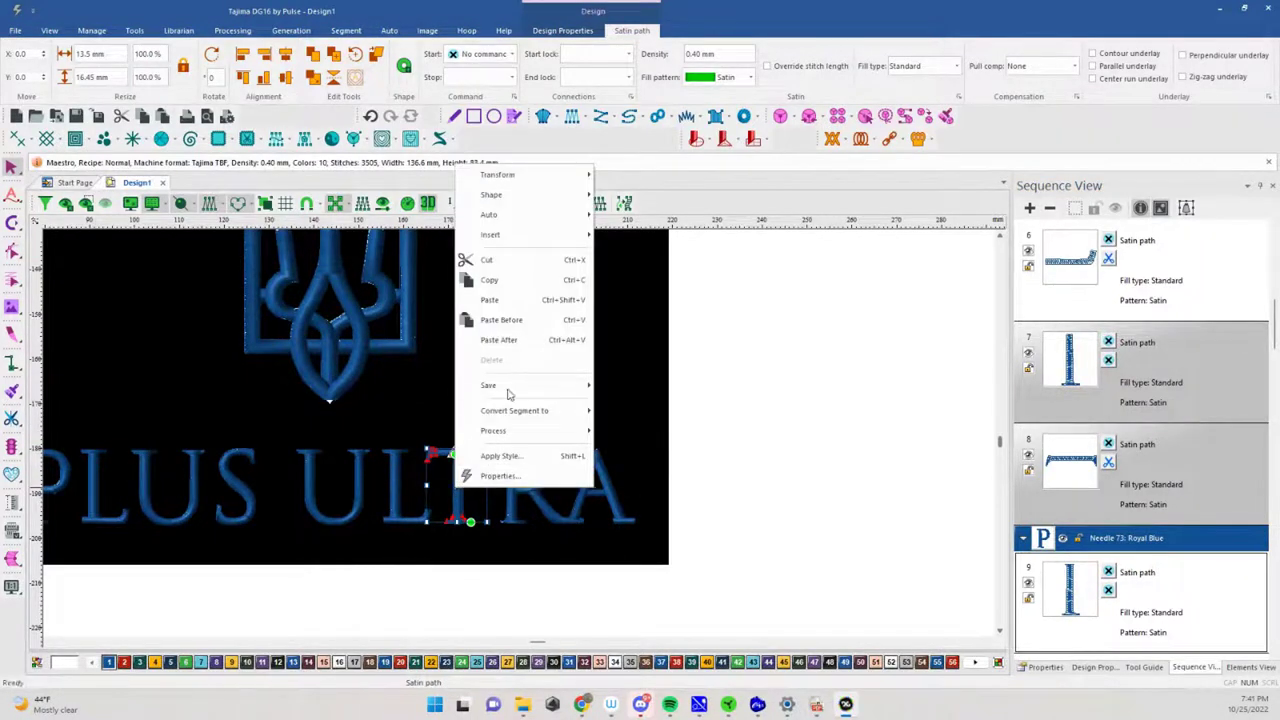
{"action": "mouse_move", "coordinate": [510, 386]}
{"action": "mouse_move", "coordinate": [512, 411]}
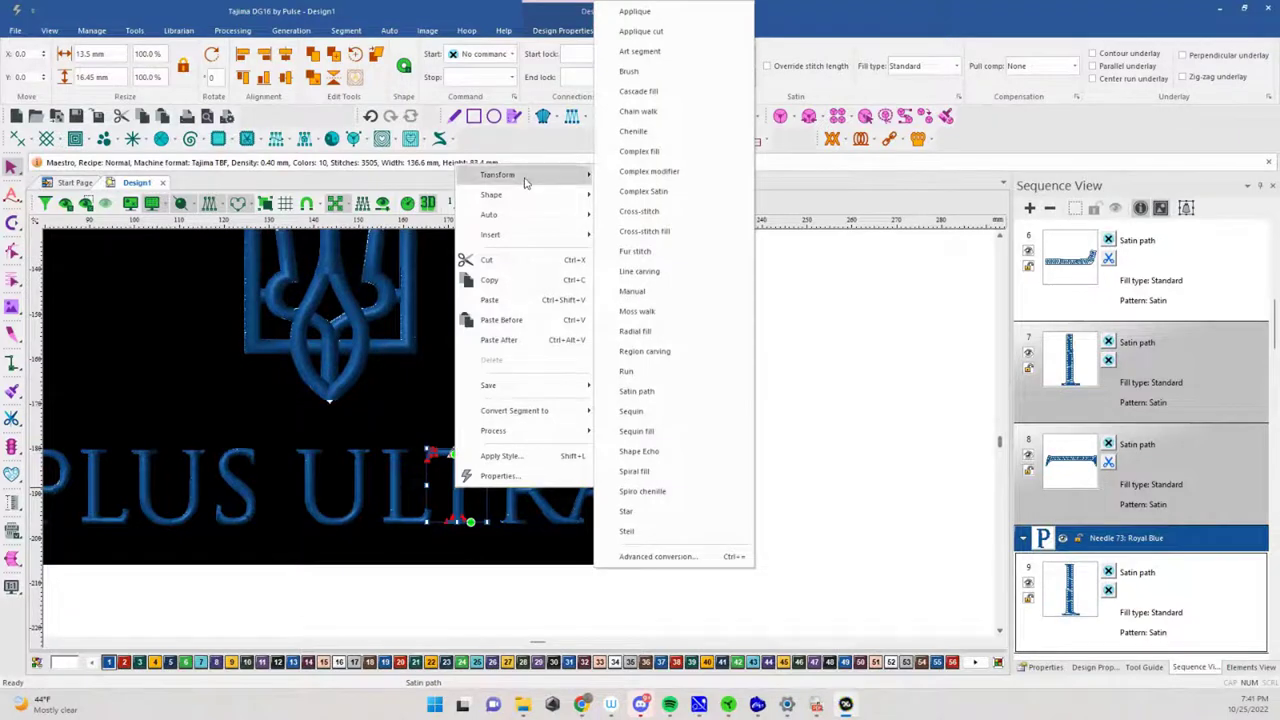
{"action": "mouse_move", "coordinate": [531, 194]}
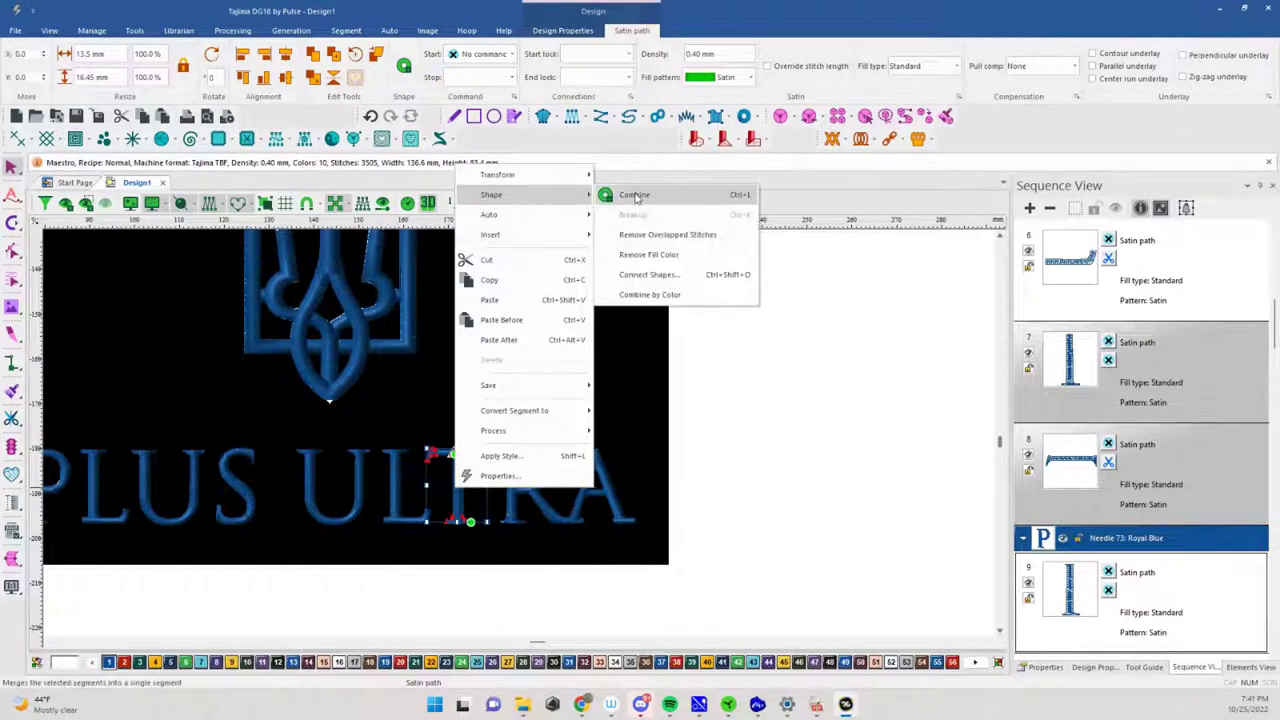
{"action": "left_click", "coordinate": [622, 194]}
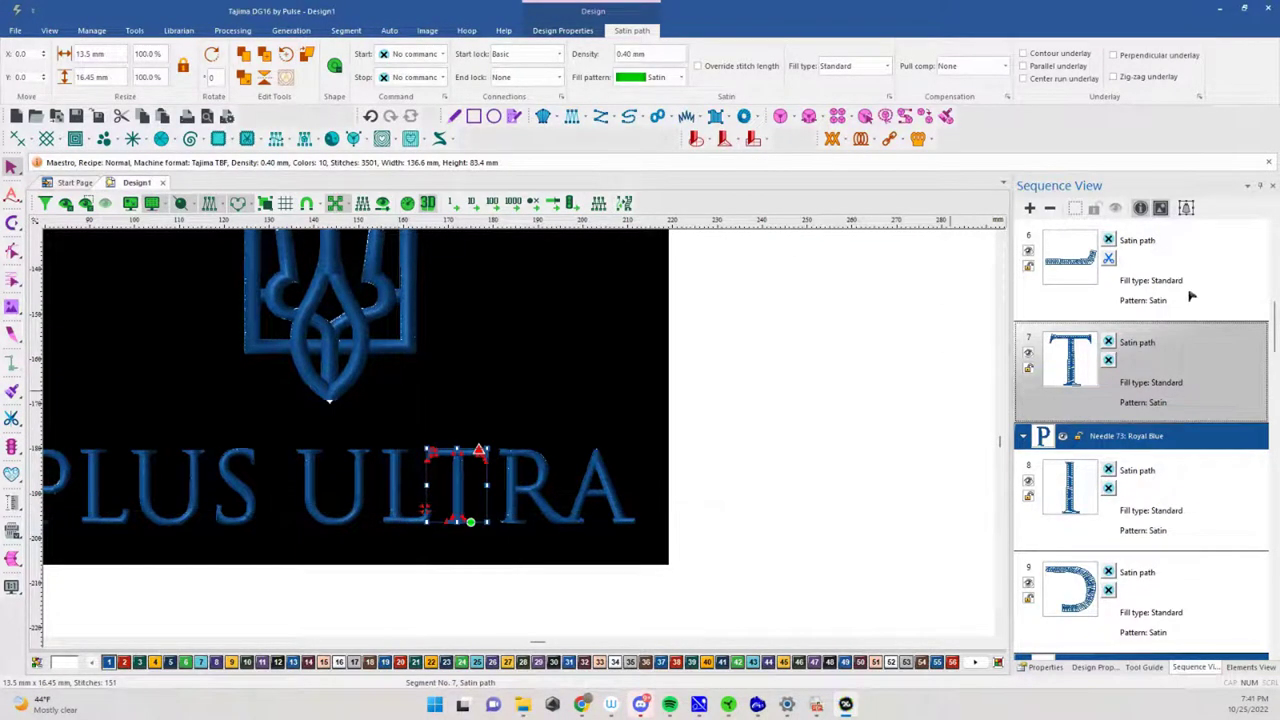
Examine the combined T's quality control and Fill Gap settings, and inspect its stitches where the crossbar meets the stem
{"action": "left_click", "coordinate": [1046, 667]}
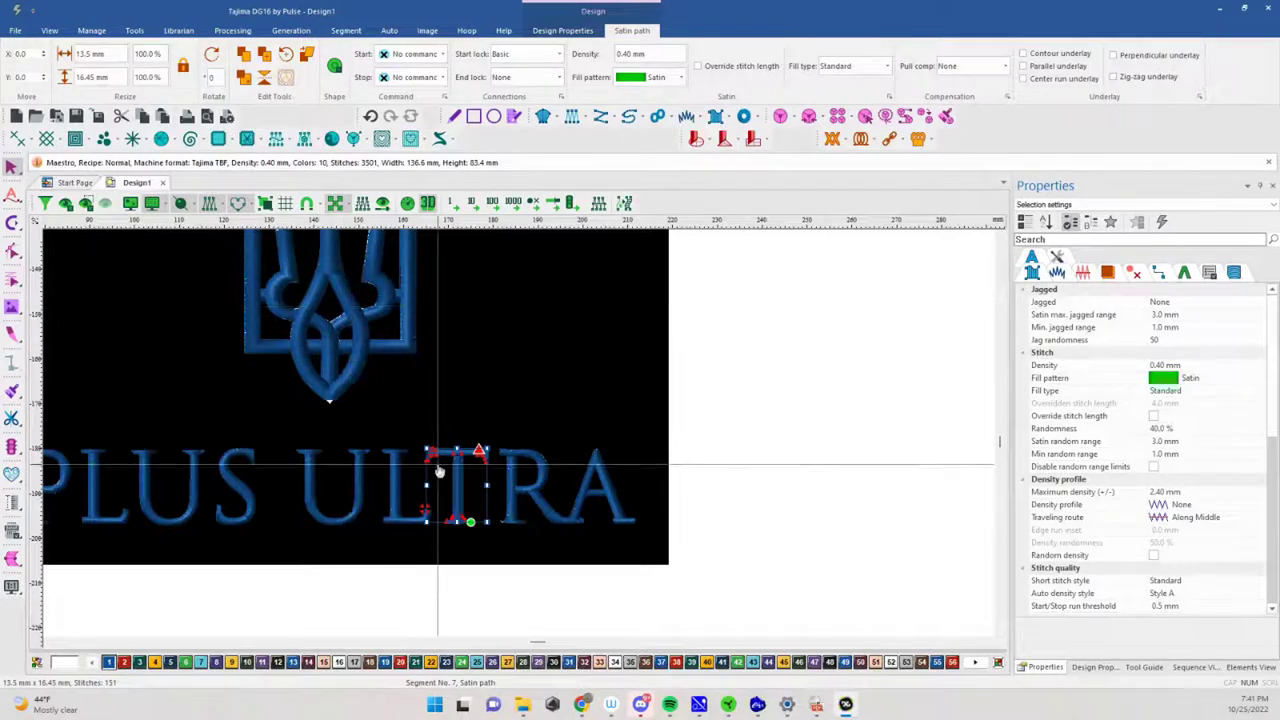
{"action": "double_click", "coordinate": [459, 485]}
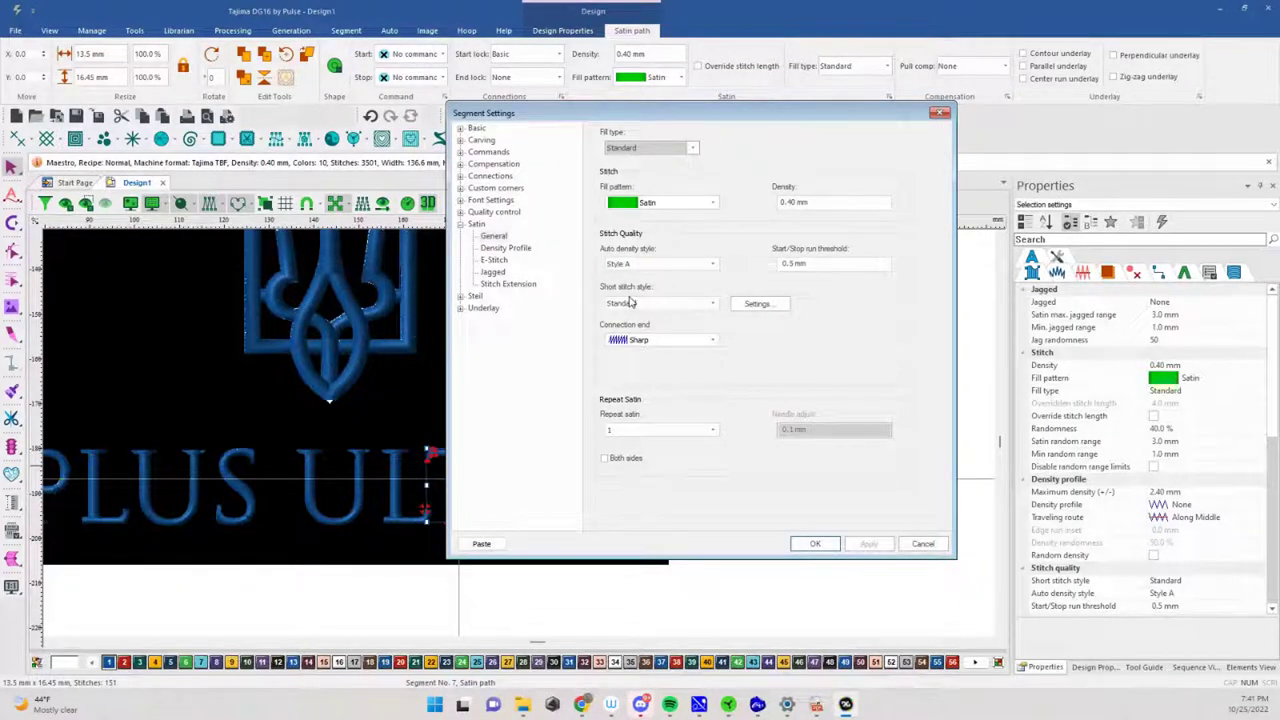
{"action": "left_click", "coordinate": [460, 213]}
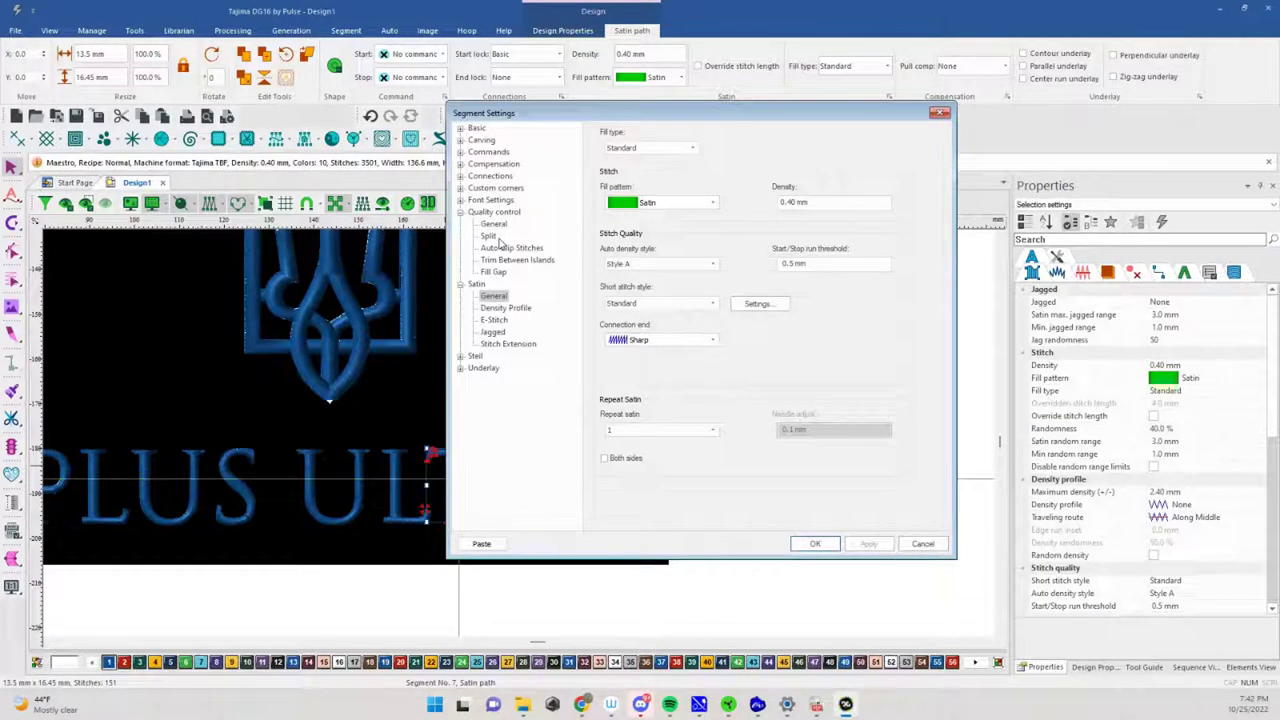
{"action": "left_click", "coordinate": [495, 226]}
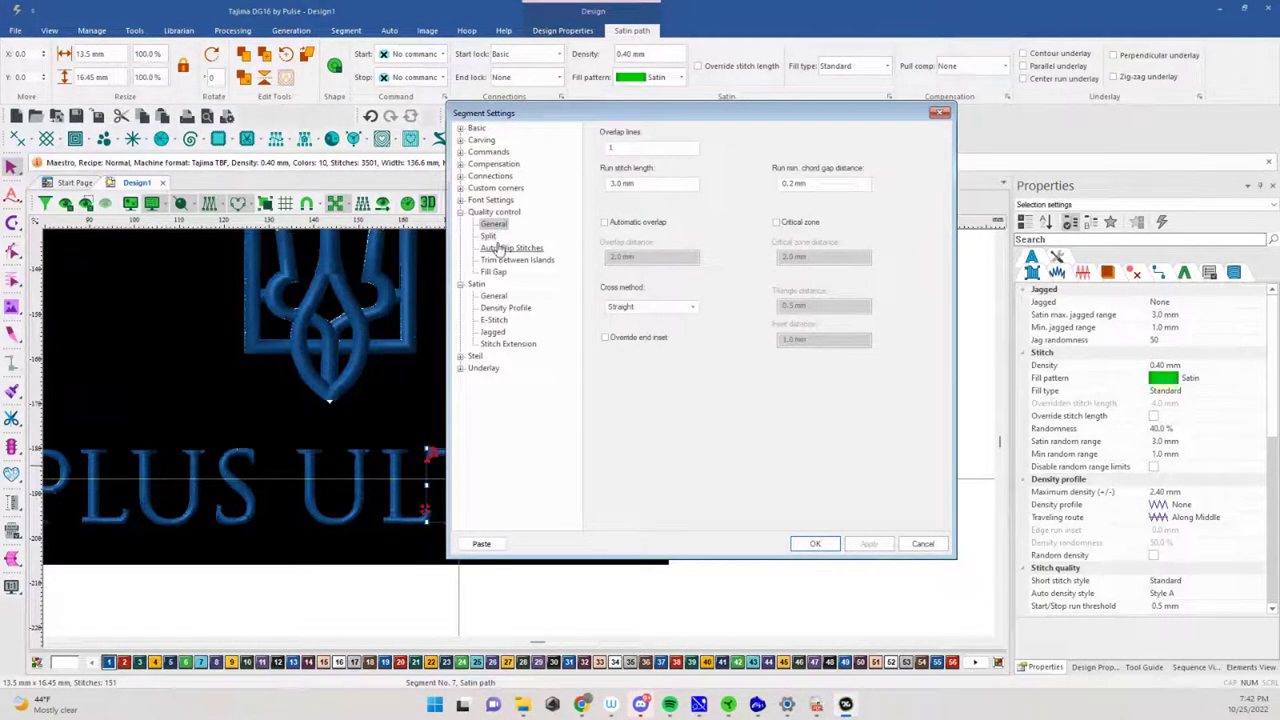
{"action": "left_click", "coordinate": [490, 214]}
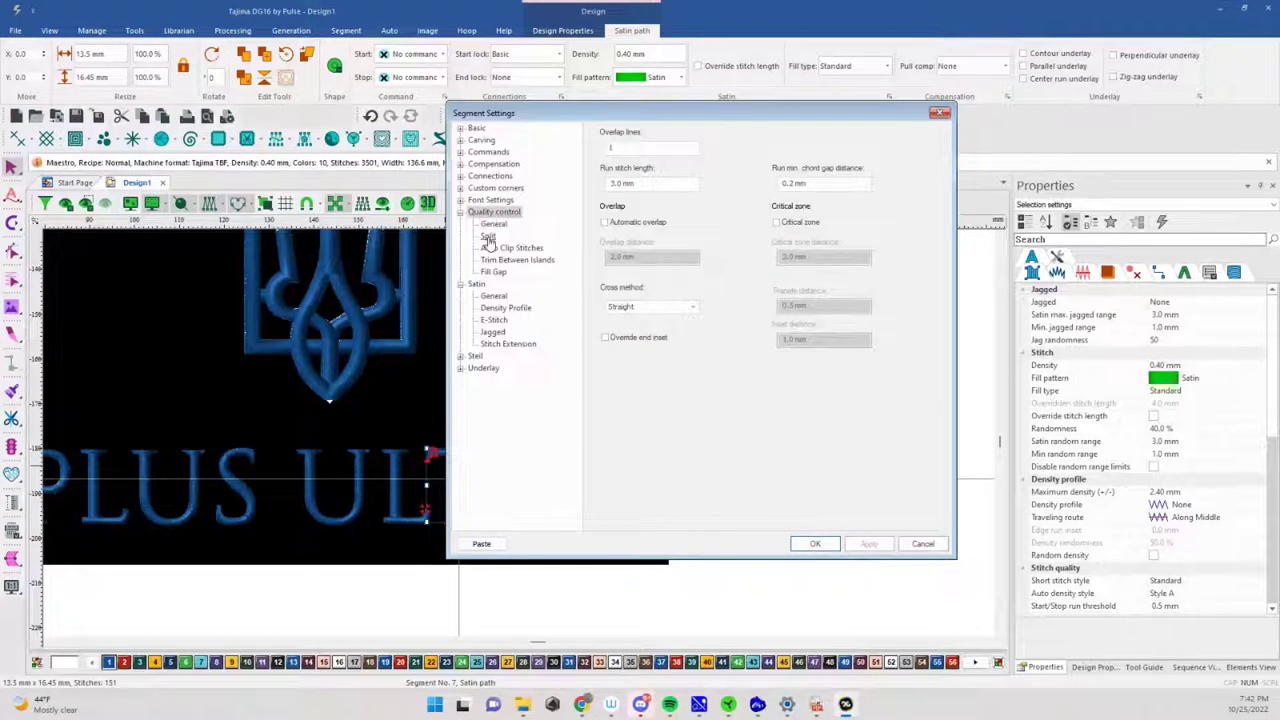
{"action": "left_click", "coordinate": [496, 273]}
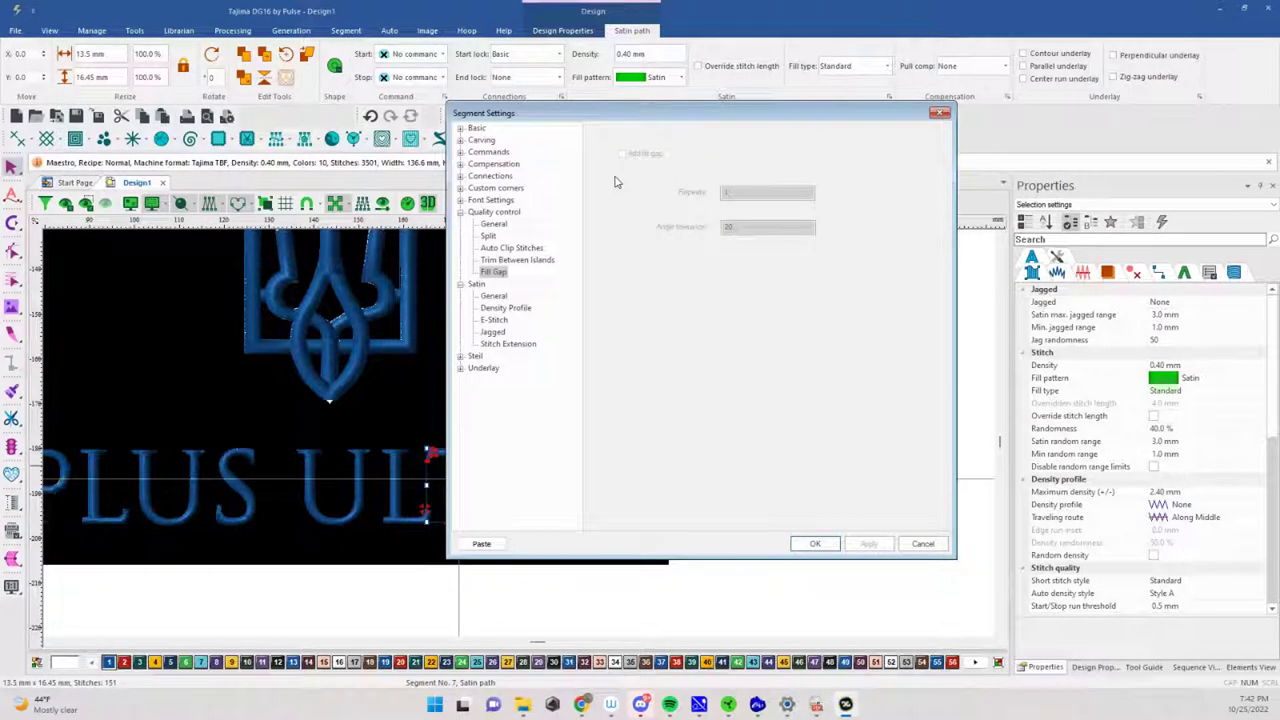
{"action": "left_click", "coordinate": [903, 545]}
{"action": "scroll", "coordinate": [465, 465], "scroll_direction": "up", "scroll_amount": 2}
{"action": "scroll", "coordinate": [465, 465], "scroll_direction": "up", "scroll_amount": 6}
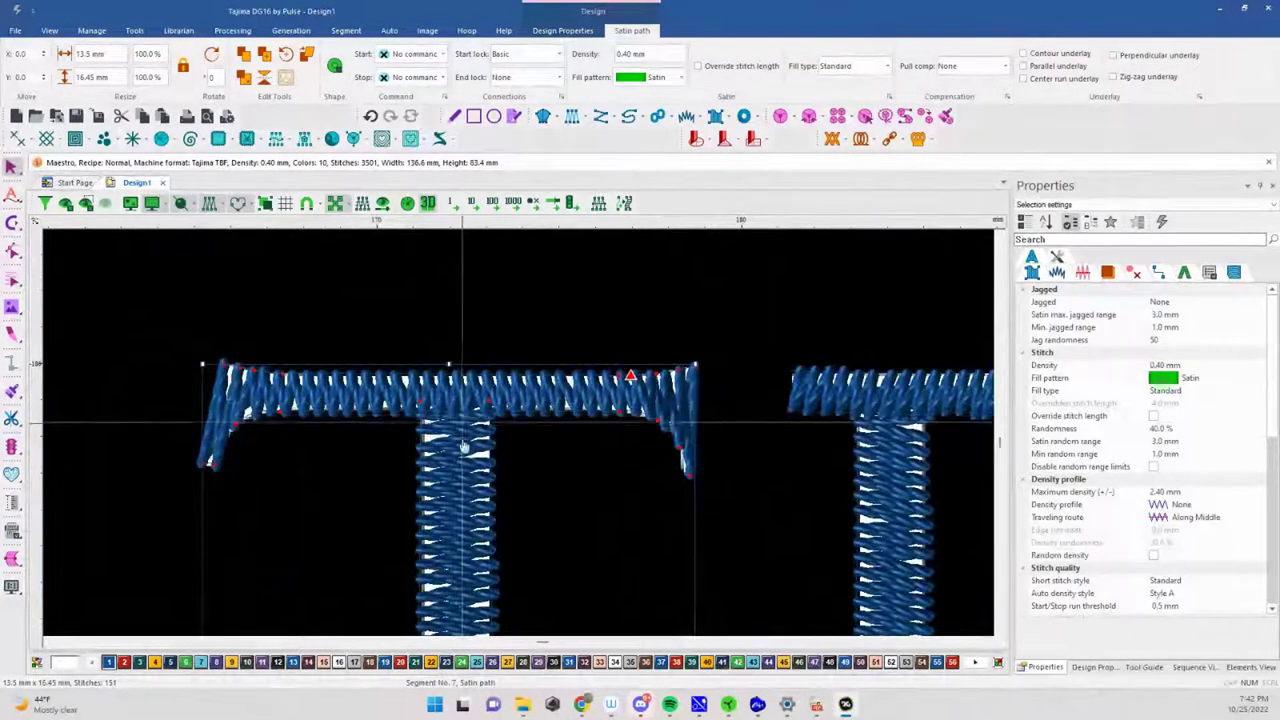
{"action": "scroll", "coordinate": [451, 515], "scroll_direction": "down", "scroll_amount": 3}
{"action": "scroll", "coordinate": [451, 526], "scroll_direction": "down", "scroll_amount": 1}
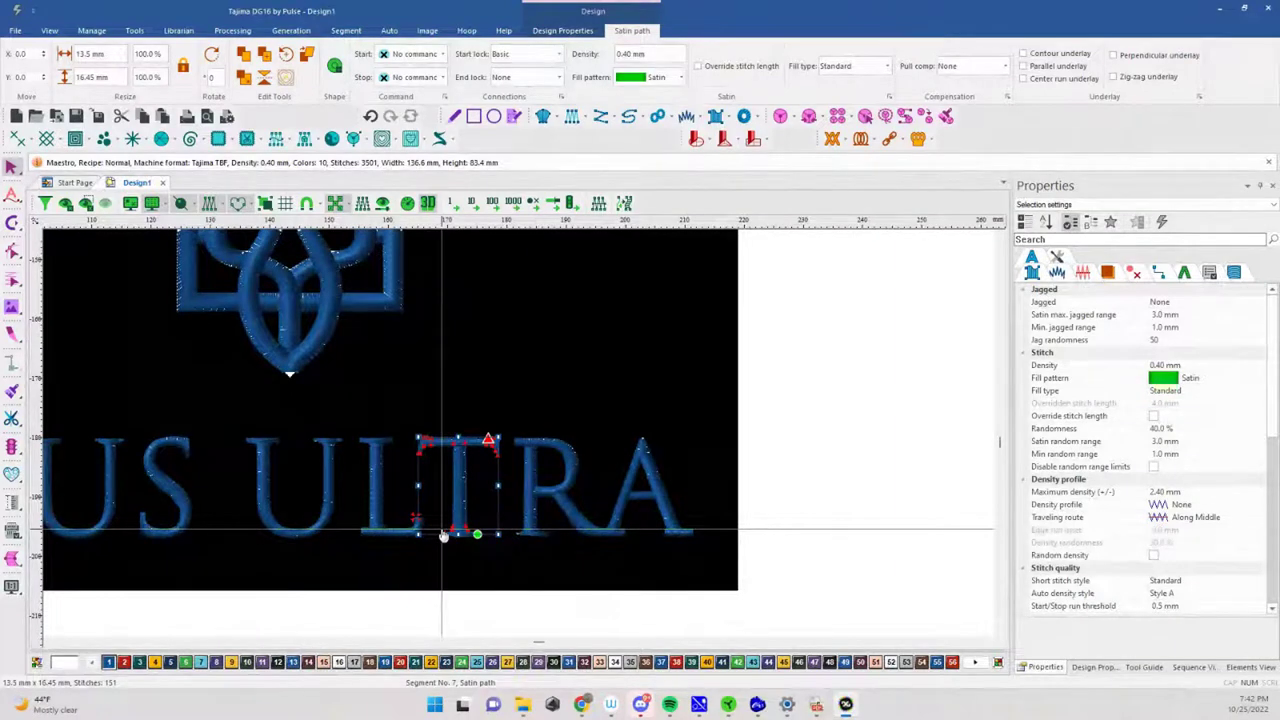
{"action": "scroll", "coordinate": [444, 536], "scroll_direction": "down", "scroll_amount": 1}
{"action": "scroll", "coordinate": [444, 536], "scroll_direction": "down", "scroll_amount": 2}
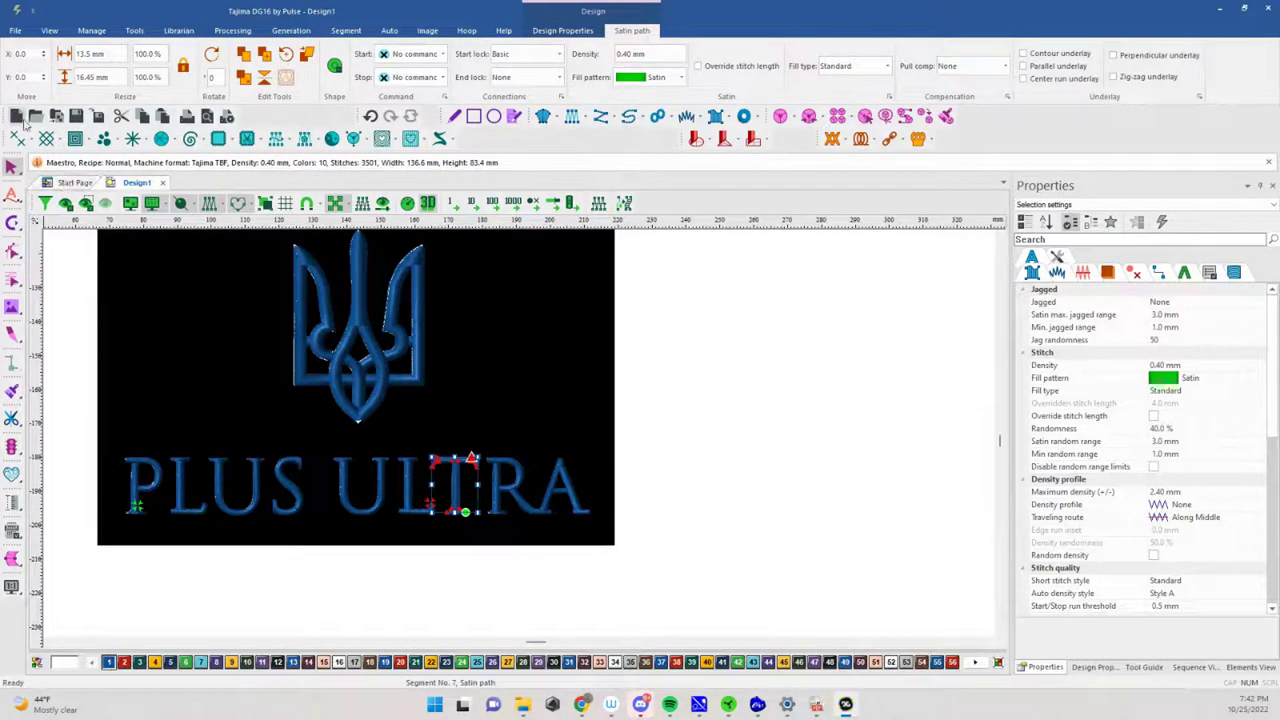
Create a new design and draw a horizontal text baseline about 83 mm long
{"action": "key", "text": "ctrl+n"}
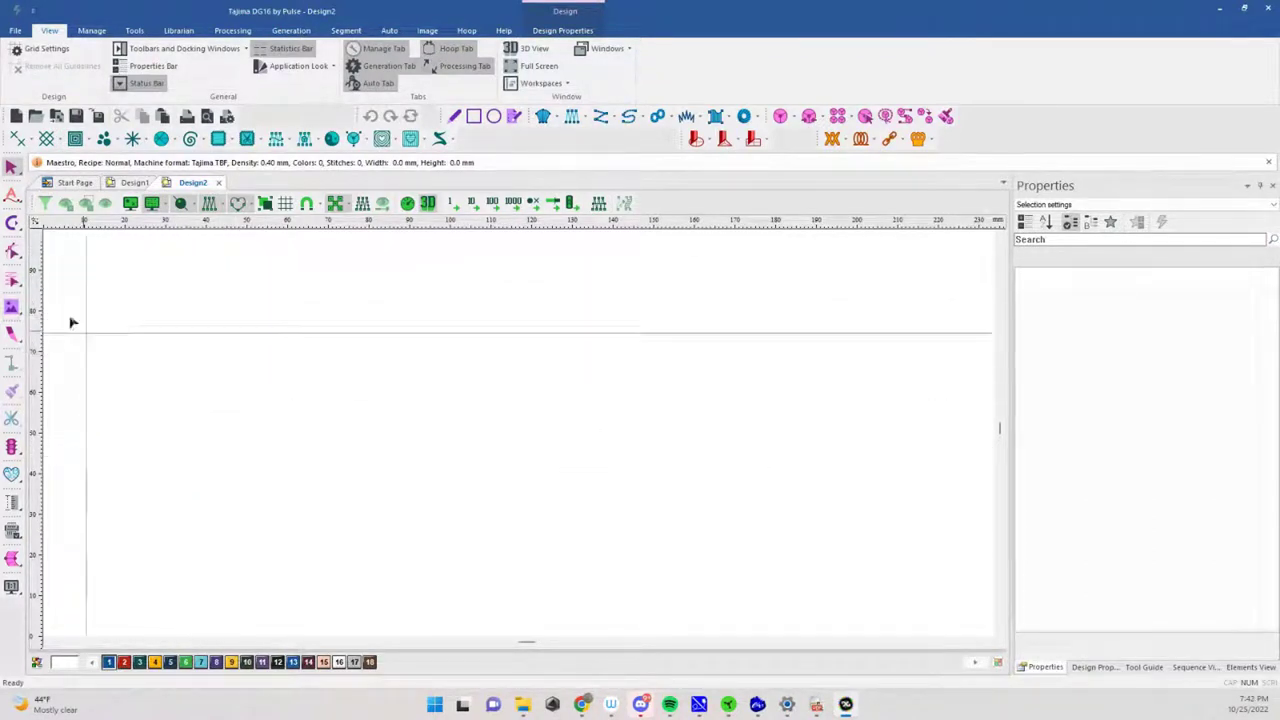
{"action": "left_click", "coordinate": [13, 199]}
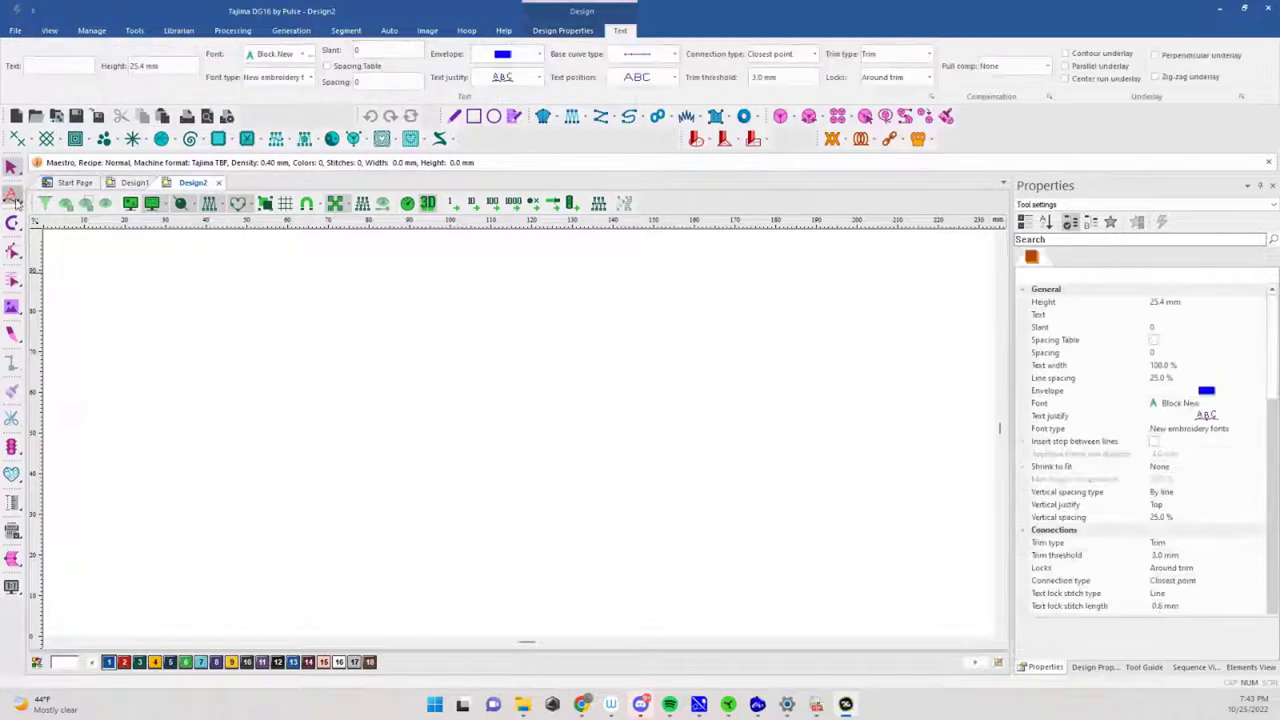
{"action": "left_click", "coordinate": [290, 386]}
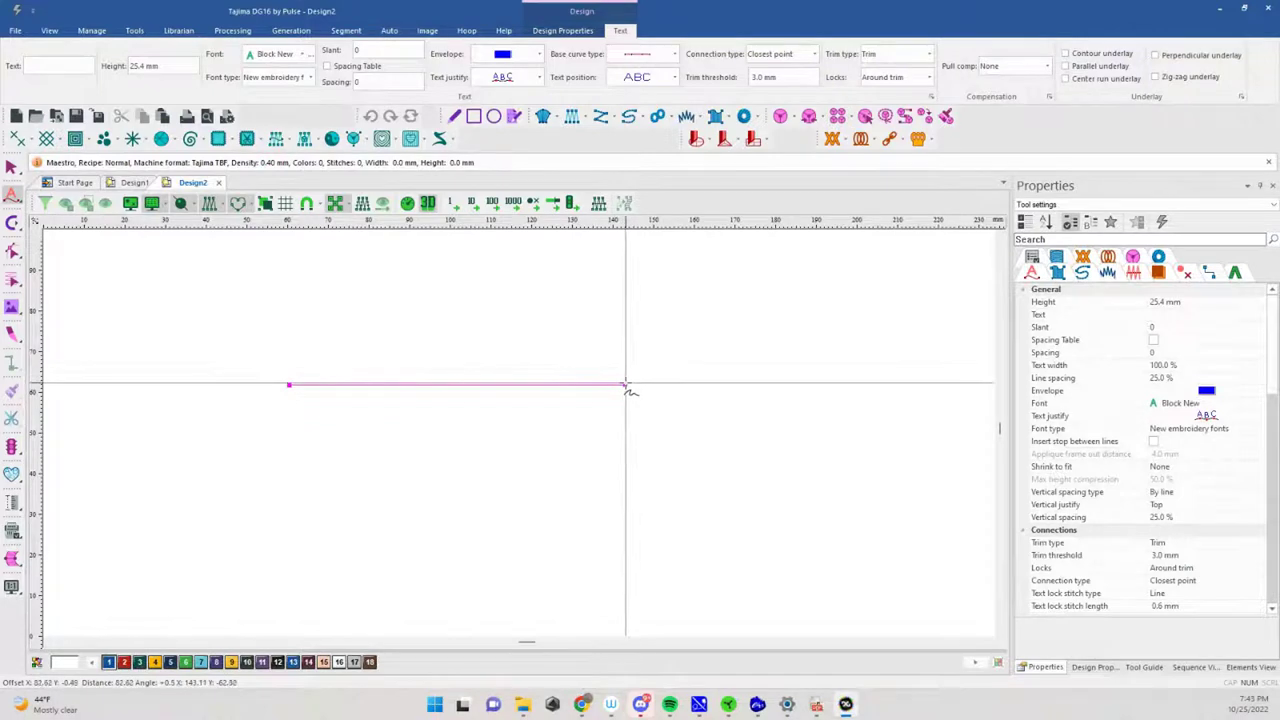
{"action": "left_click", "coordinate": [625, 385]}
{"action": "right_click", "coordinate": [555, 469]}
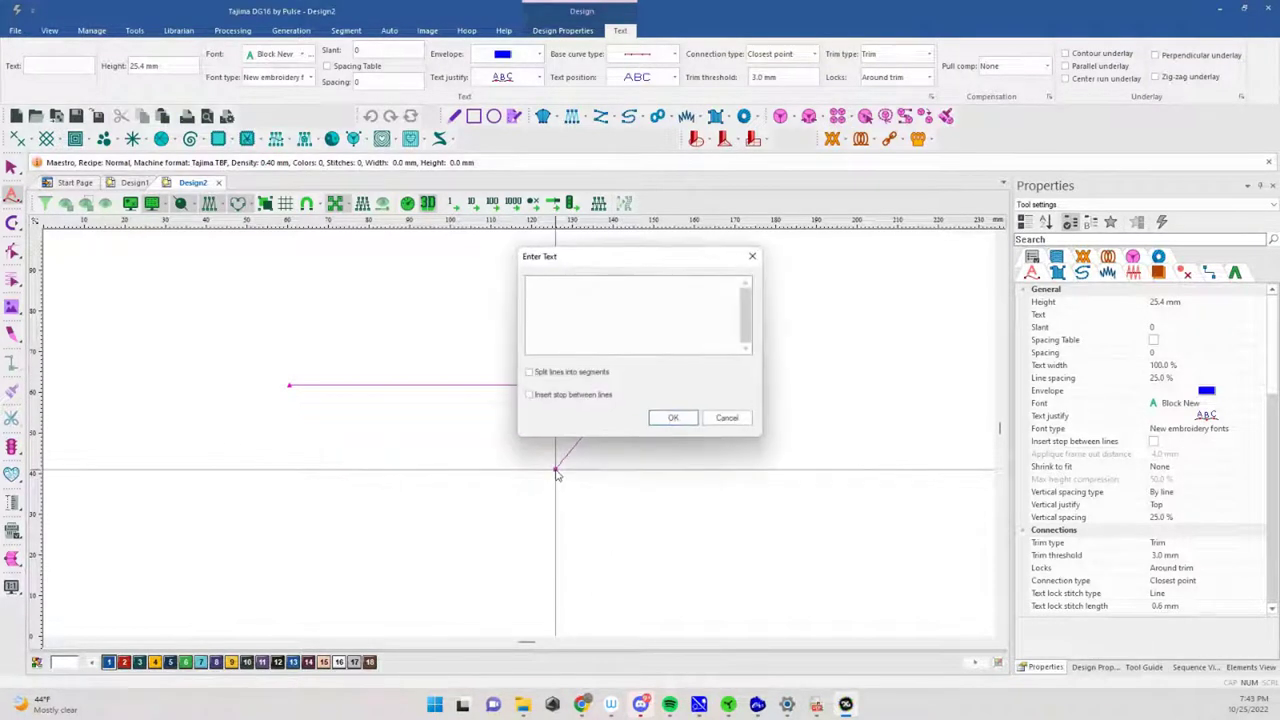
Enter "Embroidery Nerd" as the text on the baseline, in the Block New font at 25.4 mm height
{"action": "type", "text": "H"}
{"action": "type", "text": "Elim"}
{"action": "type", "text": "idery Nerd"}
{"action": "key", "text": "Return"}
{"action": "left_click", "coordinate": [668, 418]}
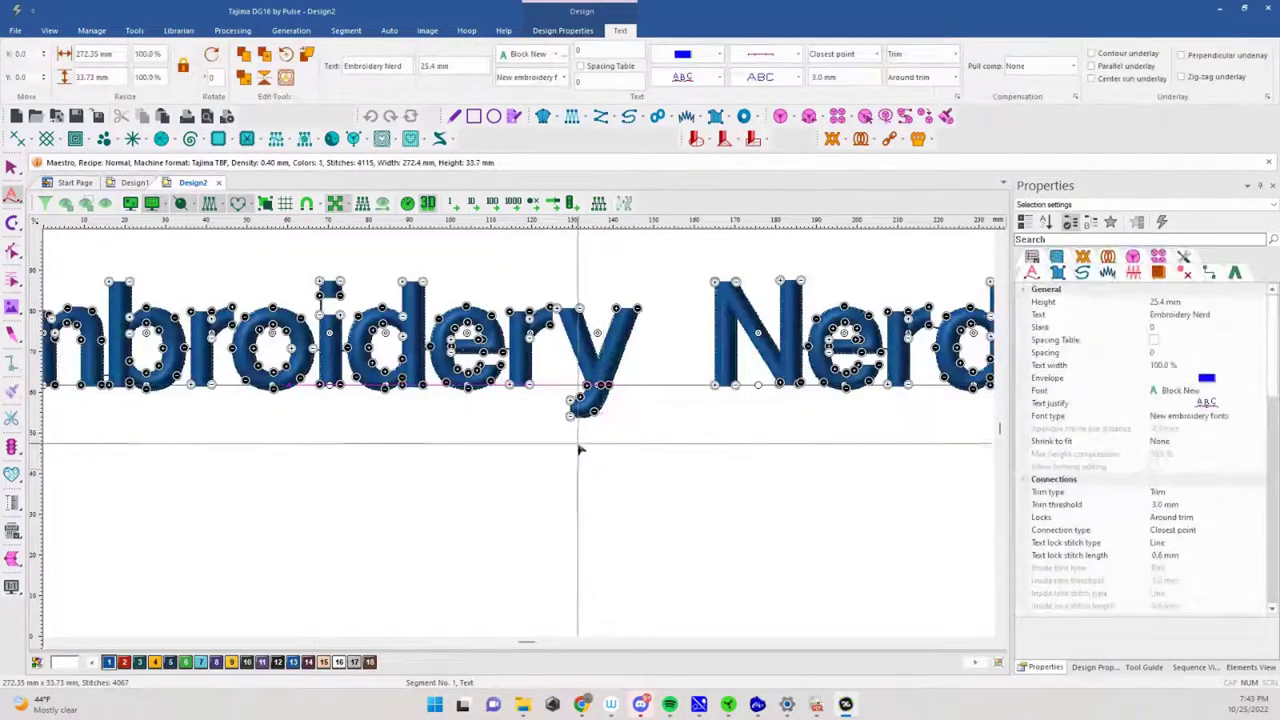
{"action": "scroll", "coordinate": [578, 445], "scroll_direction": "down", "scroll_amount": 2}
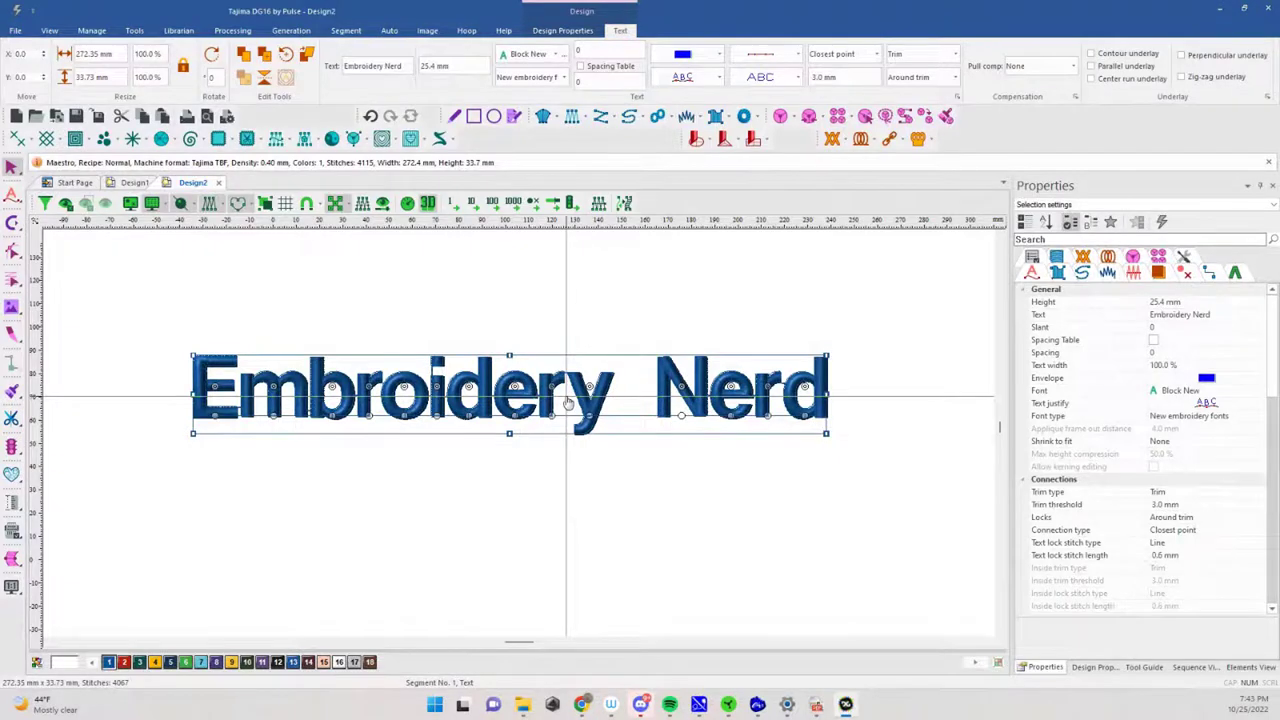
Check the Fill Gap settings under quality control for the Embroidery Nerd text, leaving them unchanged
{"action": "double_click", "coordinate": [567, 402]}
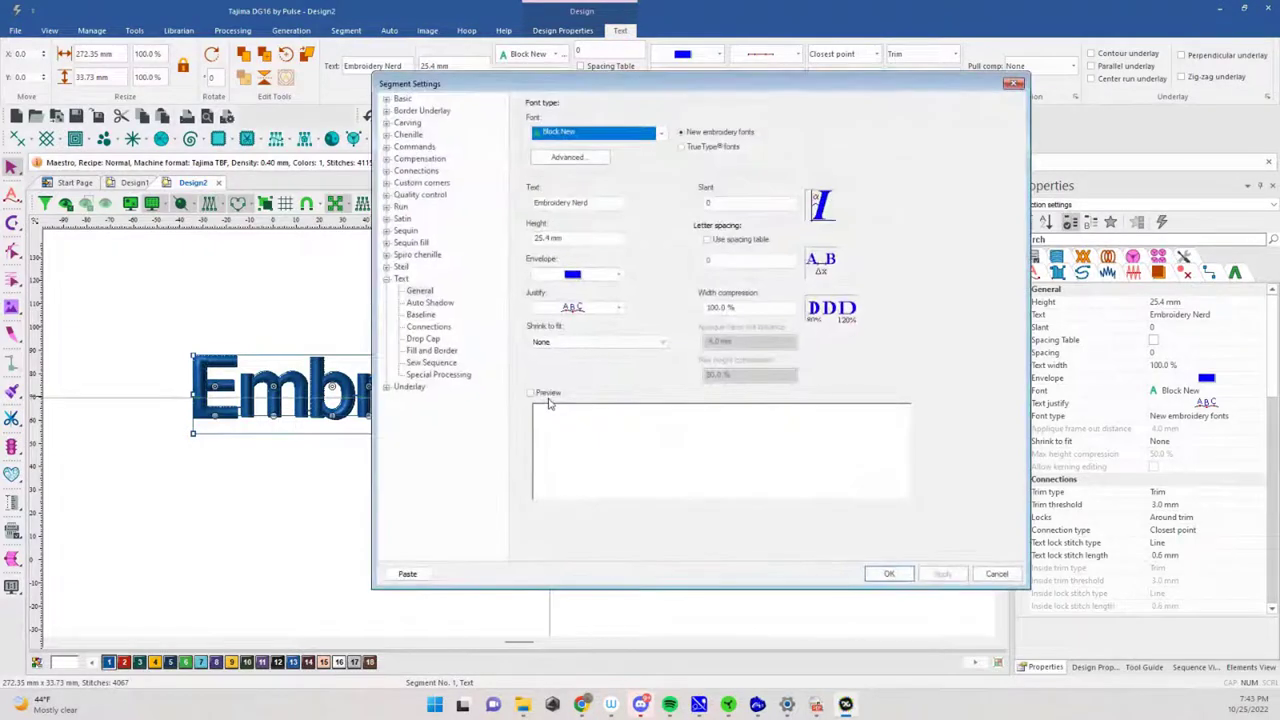
{"action": "left_click", "coordinate": [419, 194]}
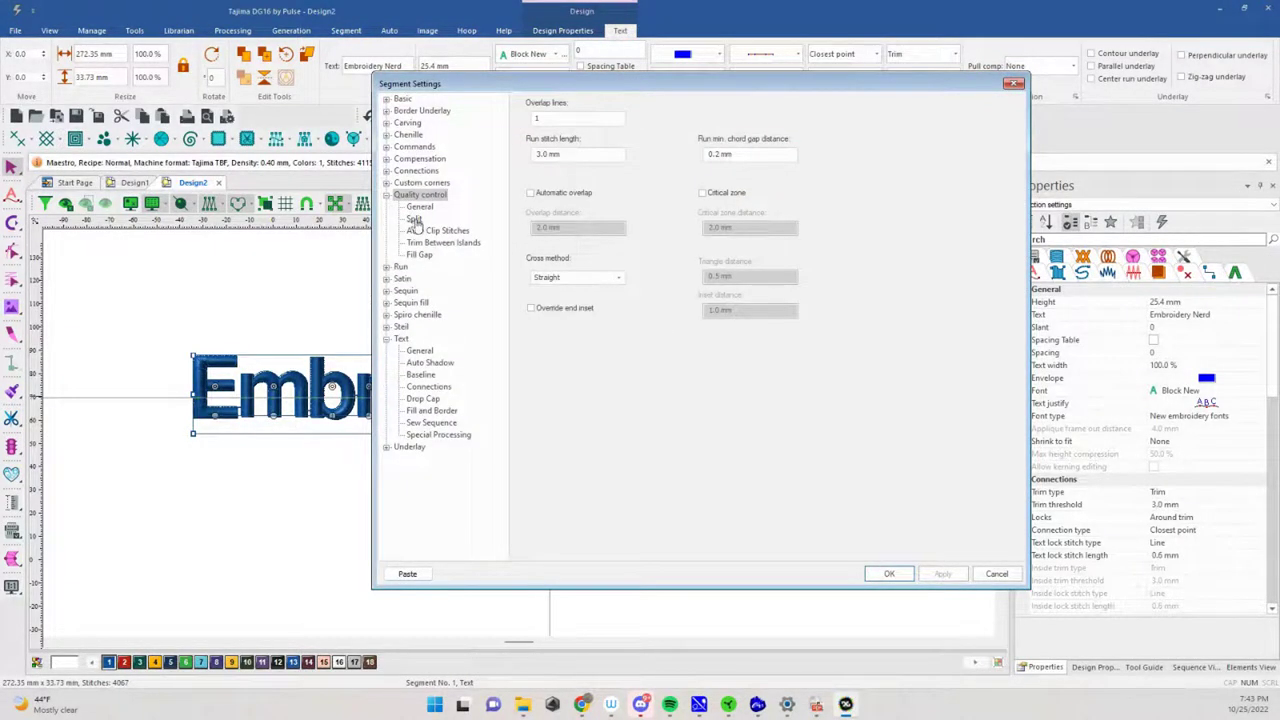
{"action": "left_click", "coordinate": [424, 257]}
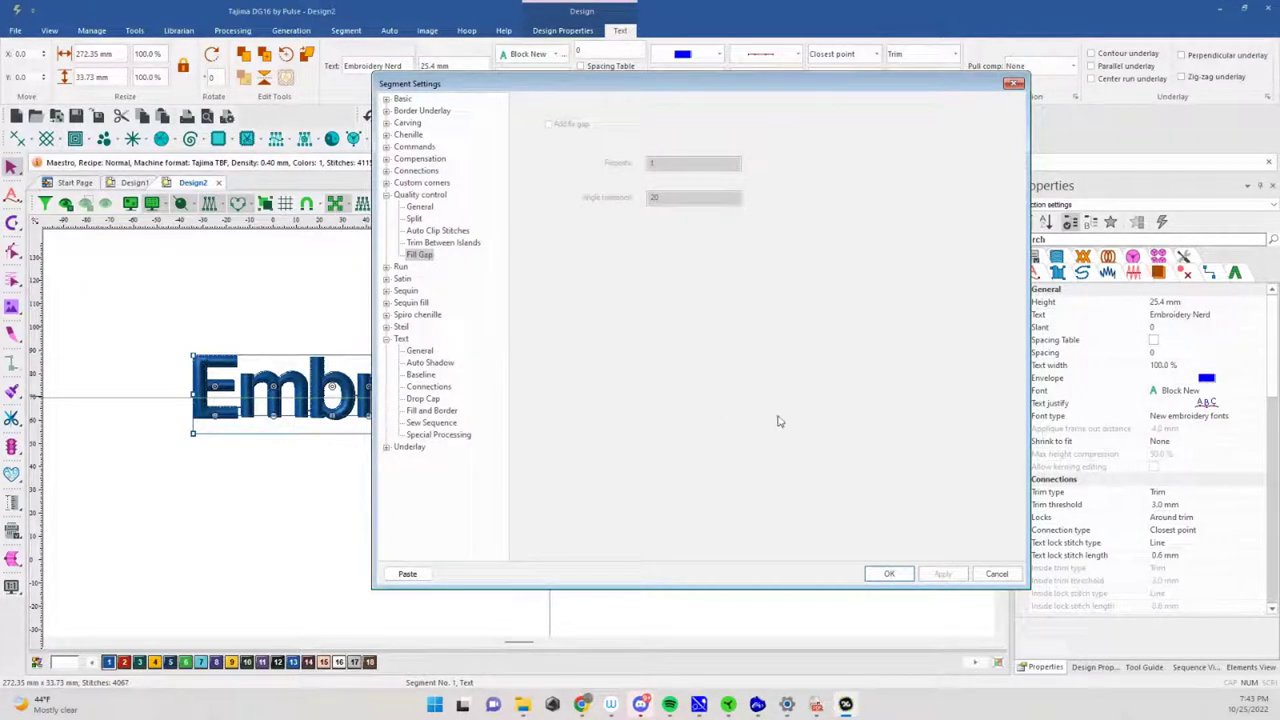
{"action": "left_click", "coordinate": [996, 574]}
Turn on Automatic overlap in the general quality control settings of the Embroidery Nerd text
{"action": "right_click", "coordinate": [438, 398]}
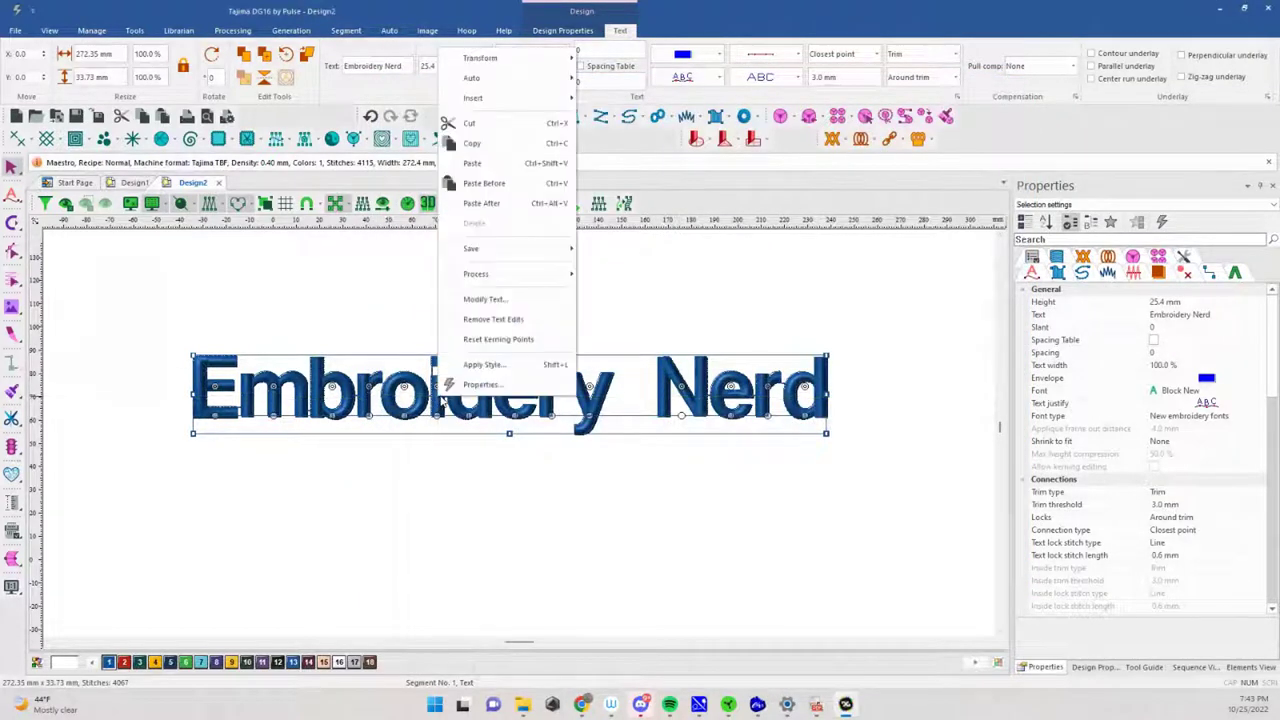
{"action": "mouse_move", "coordinate": [548, 63]}
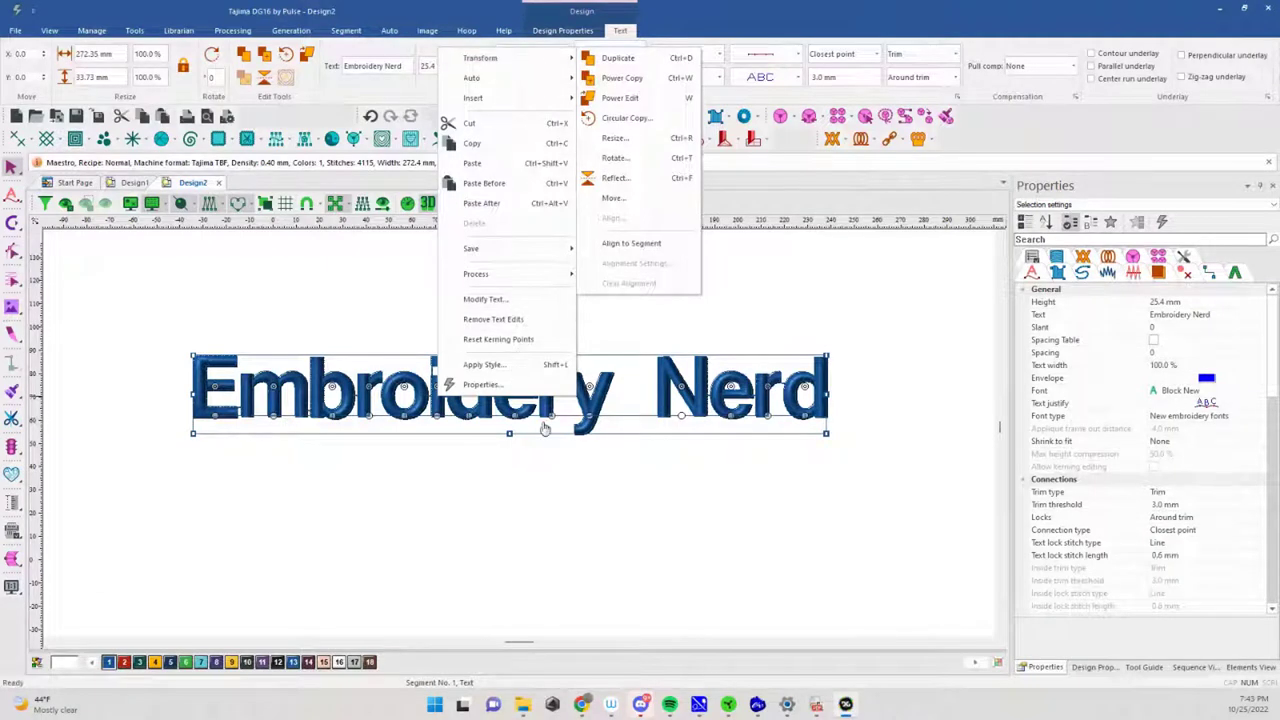
{"action": "mouse_move", "coordinate": [516, 281]}
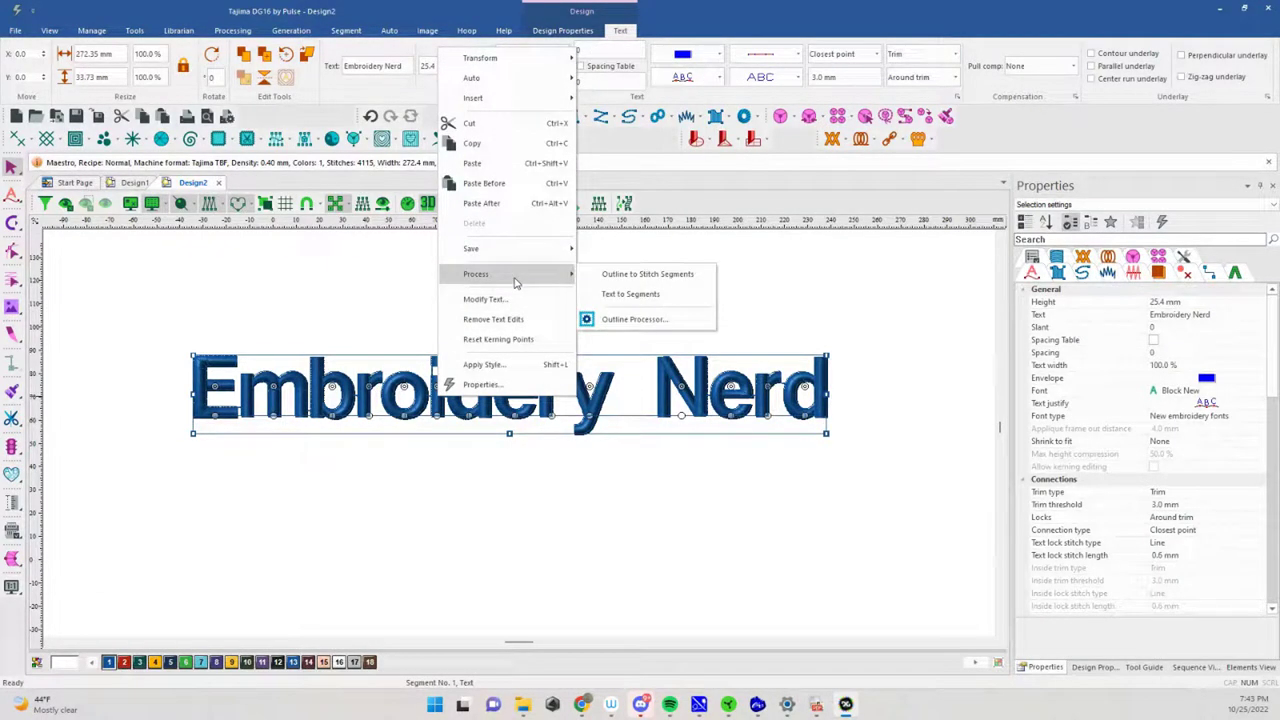
{"action": "left_click", "coordinate": [515, 385]}
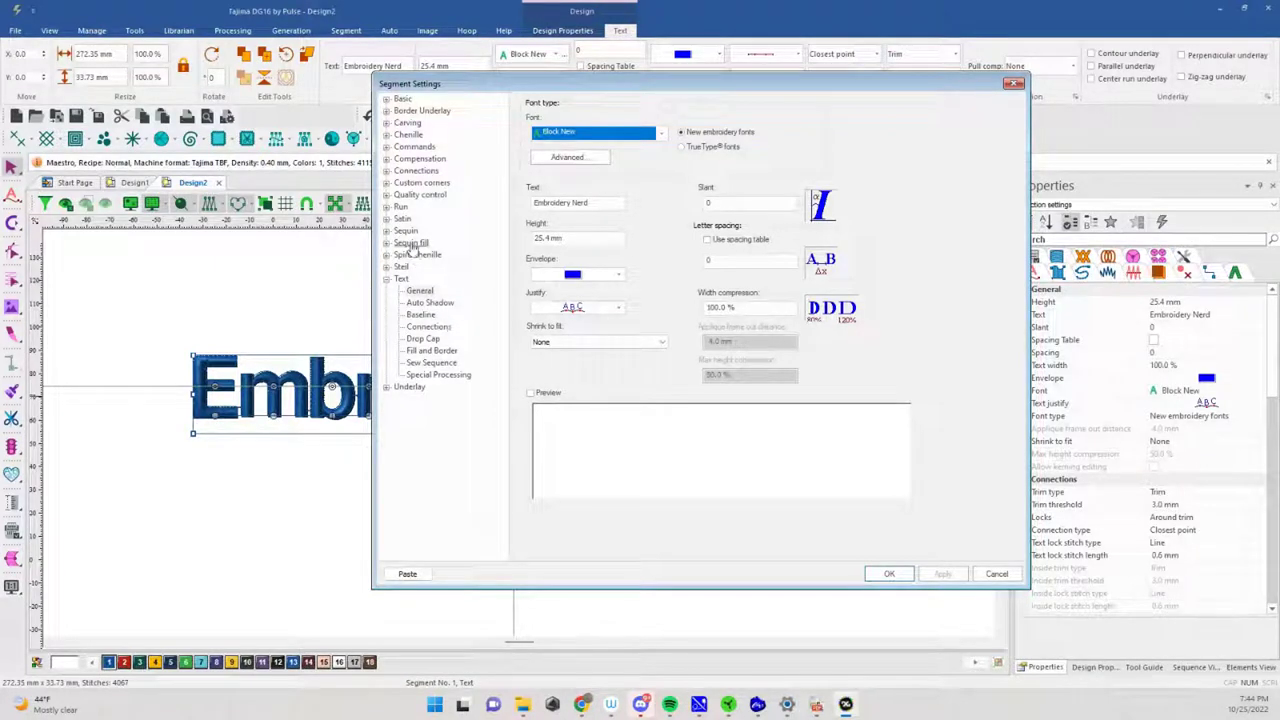
{"action": "left_click", "coordinate": [419, 195]}
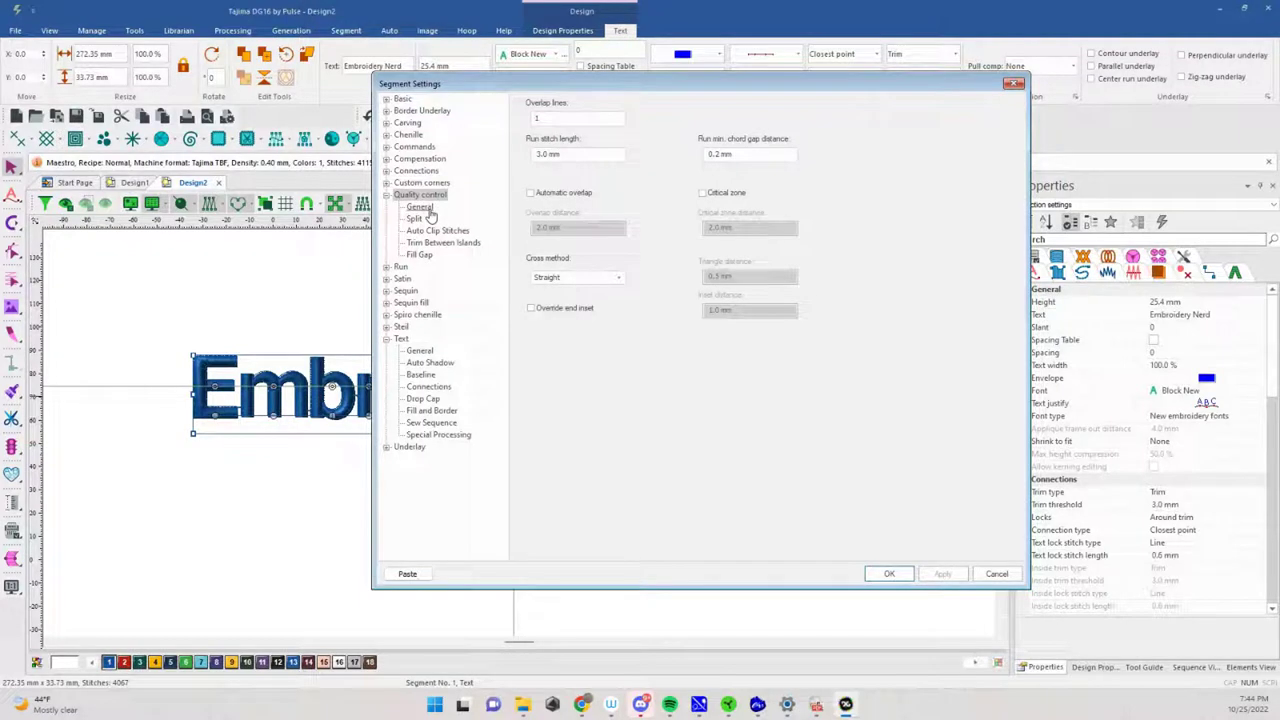
{"action": "left_click", "coordinate": [531, 192]}
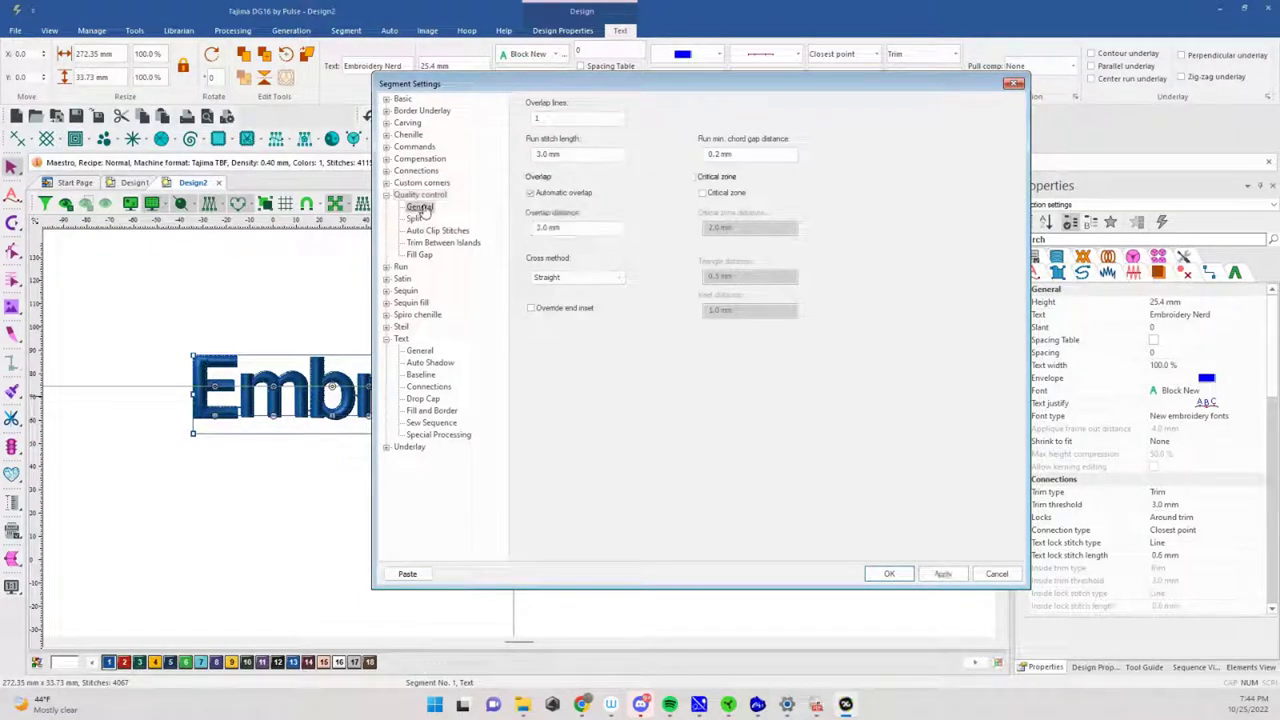
Enable Add fix gap in the text's Fill Gap settings with an angle tolerance of 20, and apply the changes
{"action": "left_click", "coordinate": [419, 254]}
{"action": "left_click", "coordinate": [548, 124]}
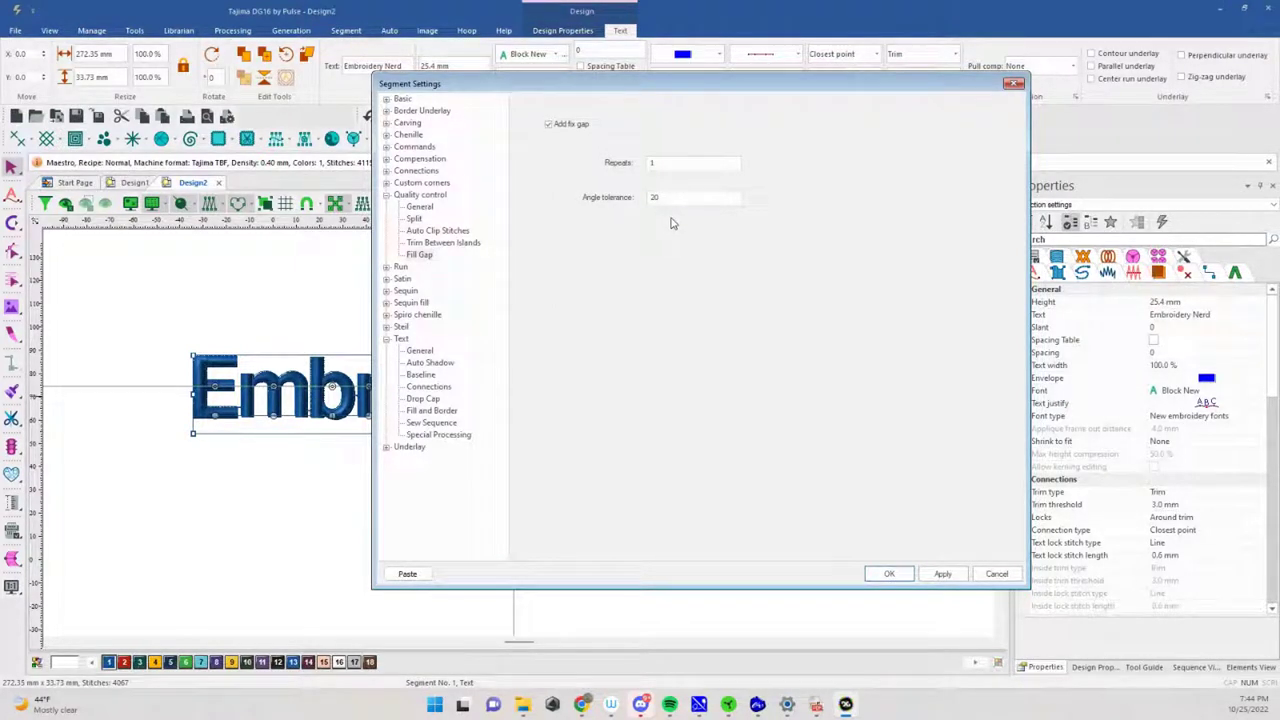
{"action": "left_click", "coordinate": [942, 574]}
{"action": "left_click_drag", "start_coordinate": [676, 163], "coordinate": [503, 148]}
{"action": "left_click", "coordinate": [940, 573]}
{"action": "left_click", "coordinate": [901, 580]}
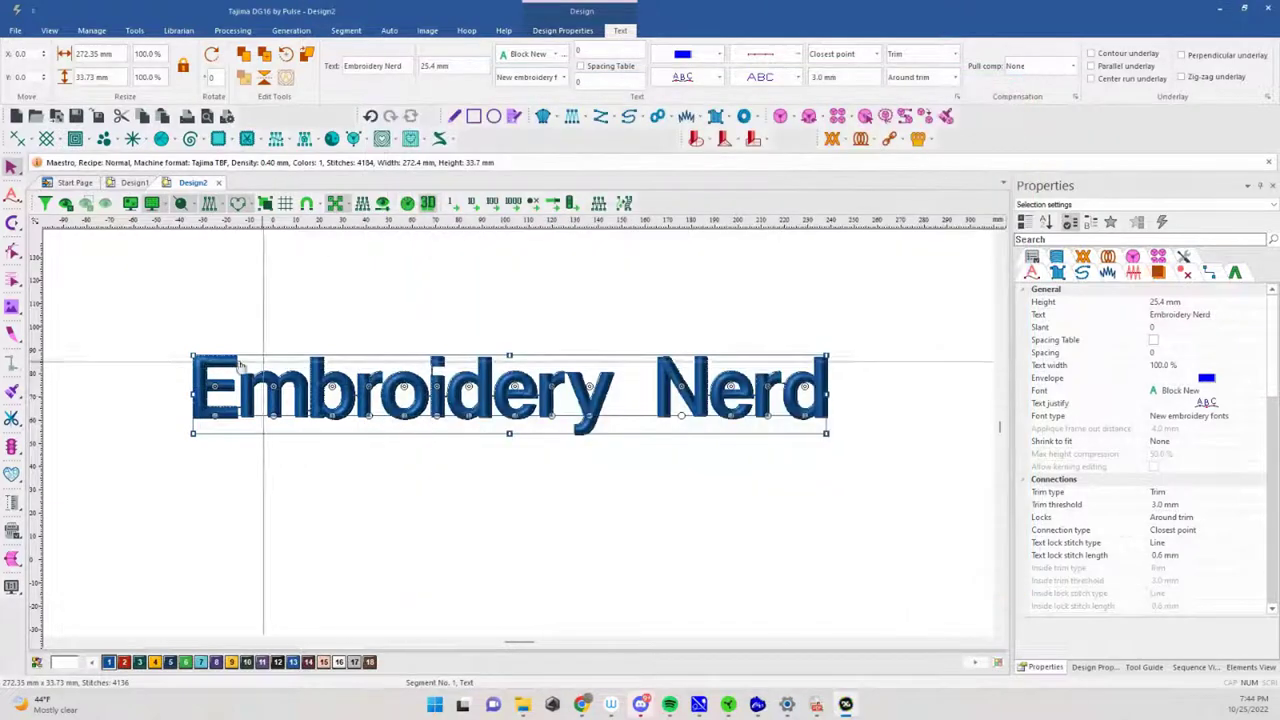
Inspect the letters' stitches up close, switching the 3D stitch display off and back on
{"action": "scroll", "coordinate": [423, 400], "scroll_direction": "up", "scroll_amount": 8}
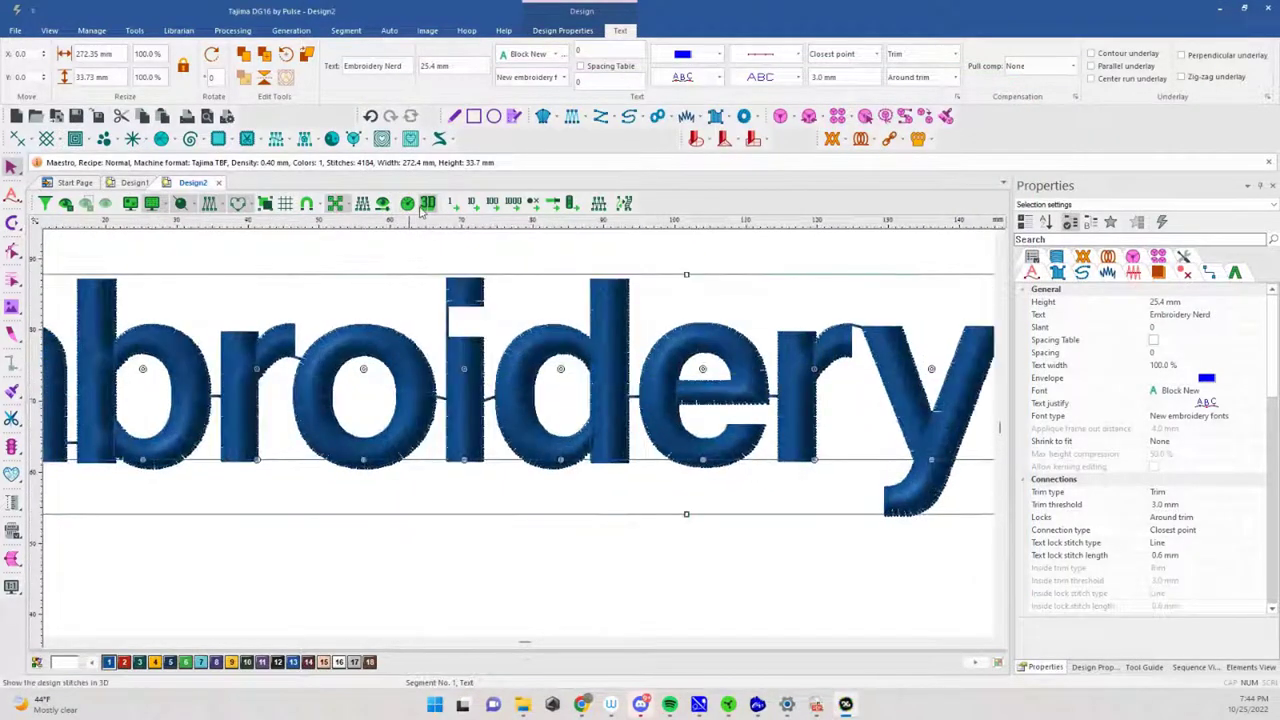
{"action": "left_click", "coordinate": [427, 203]}
{"action": "left_click", "coordinate": [429, 203]}
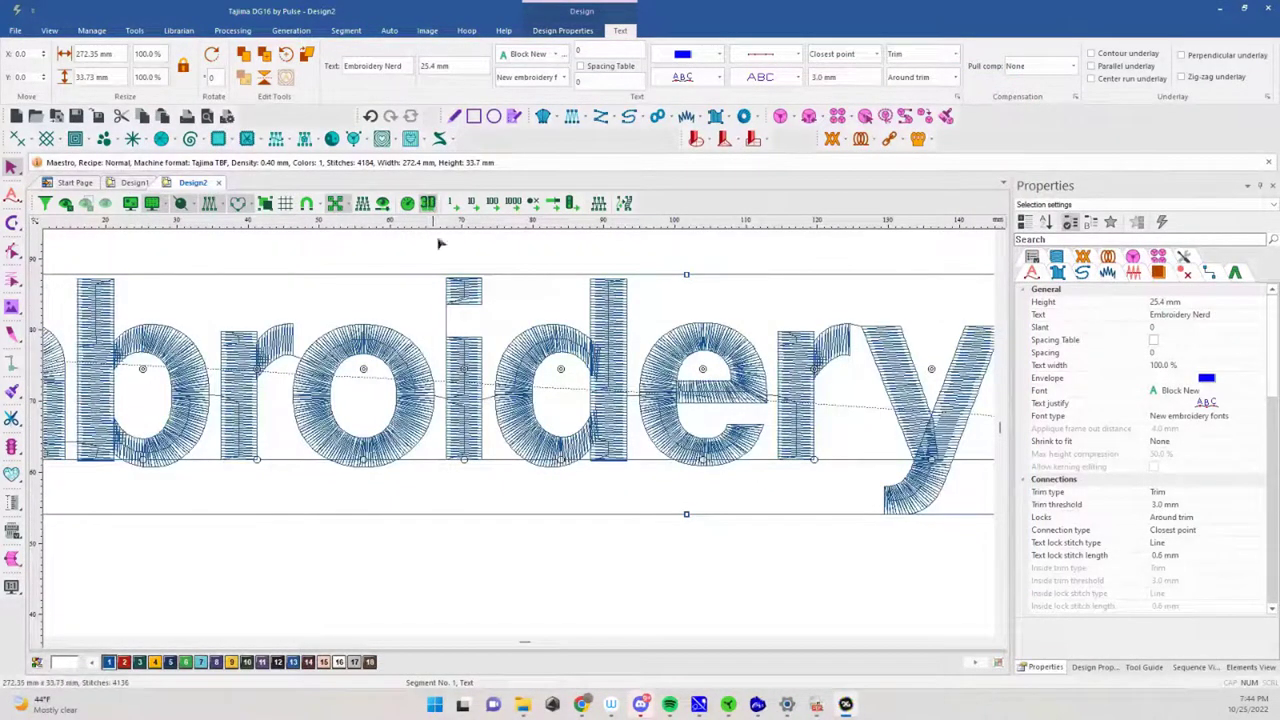
{"action": "scroll", "coordinate": [449, 405], "scroll_direction": "down", "scroll_amount": 2}
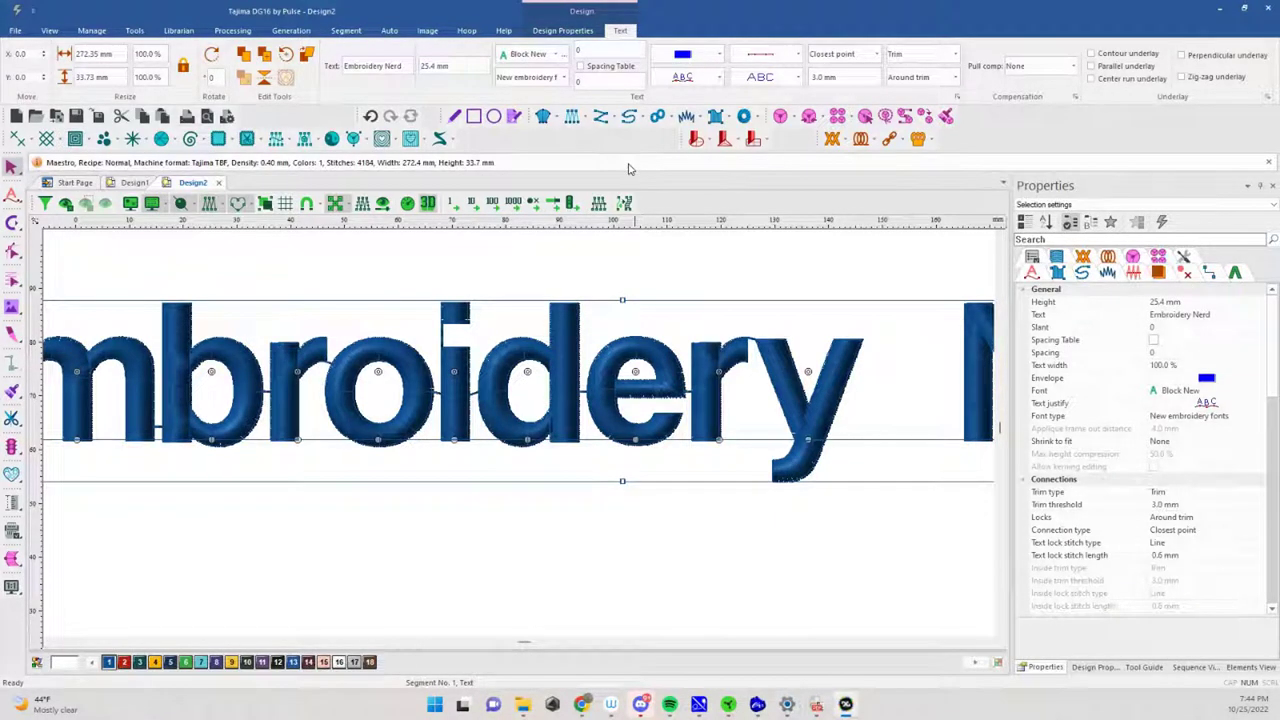
Open the stitch simulation for the whole Embroidery Nerd text and play back the start of its sew-out
{"action": "left_click", "coordinate": [407, 203]}
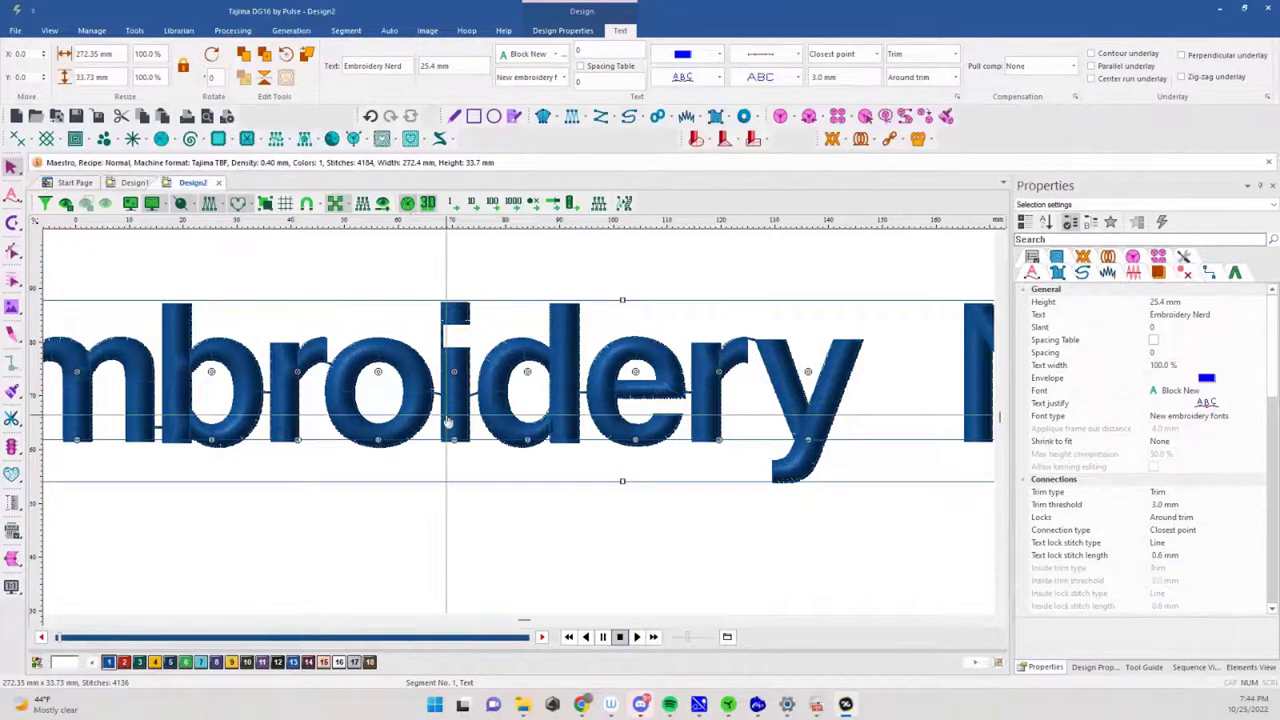
{"action": "scroll", "coordinate": [448, 422], "scroll_direction": "down", "scroll_amount": 2}
{"action": "left_click", "coordinate": [542, 637]}
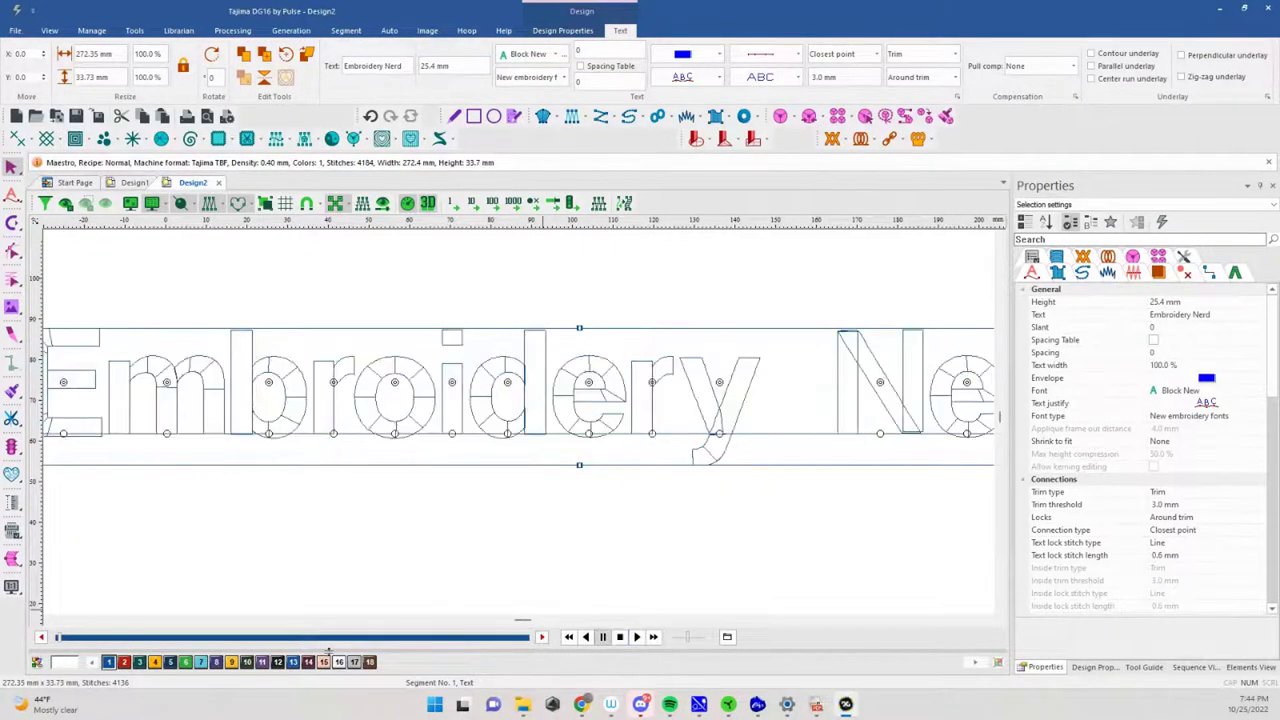
{"action": "scroll", "coordinate": [400, 457], "scroll_direction": "down", "scroll_amount": 1}
{"action": "scroll", "coordinate": [472, 468], "scroll_direction": "down", "scroll_amount": 1}
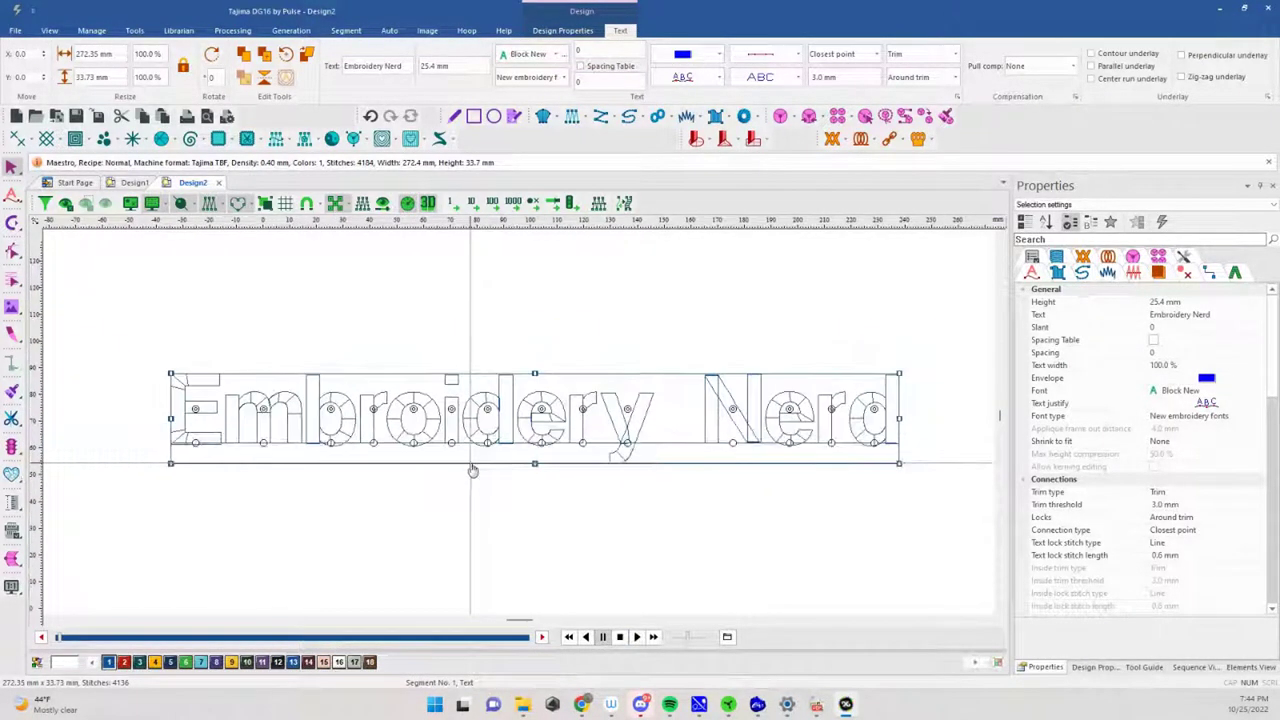
{"action": "scroll", "coordinate": [508, 500], "scroll_direction": "down", "scroll_amount": 1}
{"action": "scroll", "coordinate": [536, 528], "scroll_direction": "up", "scroll_amount": 2}
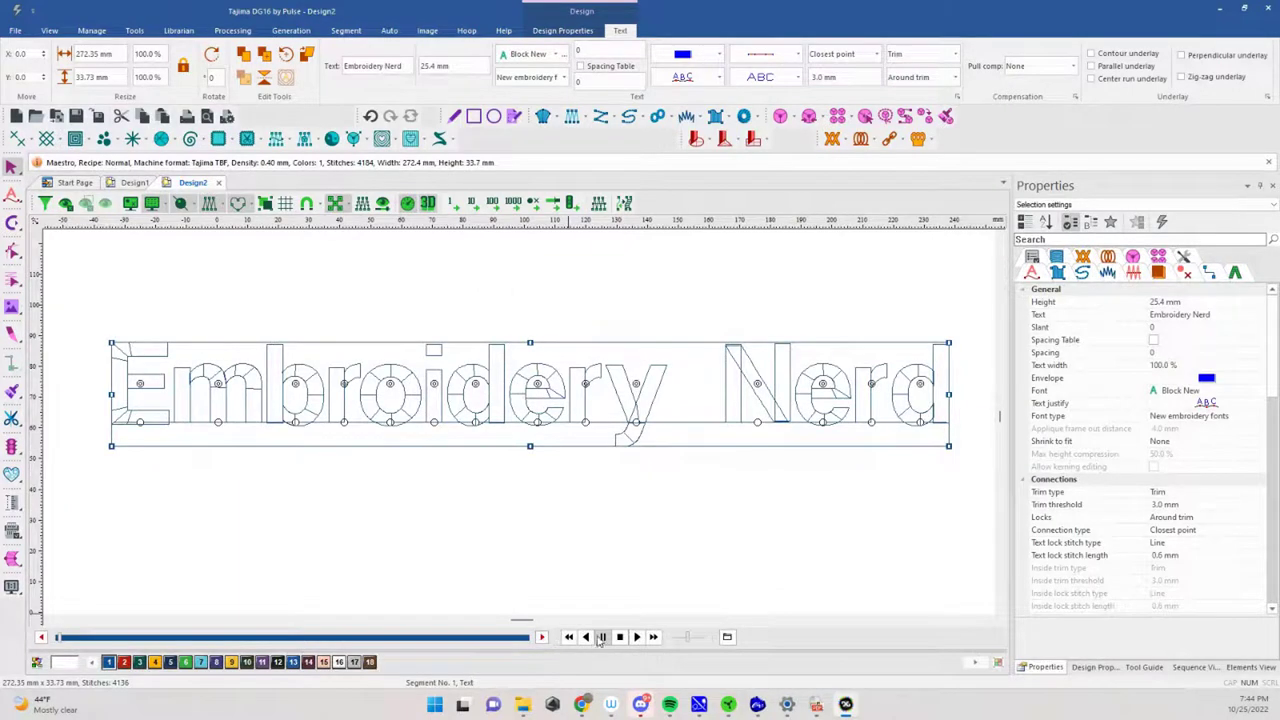
{"action": "left_click", "coordinate": [636, 638]}
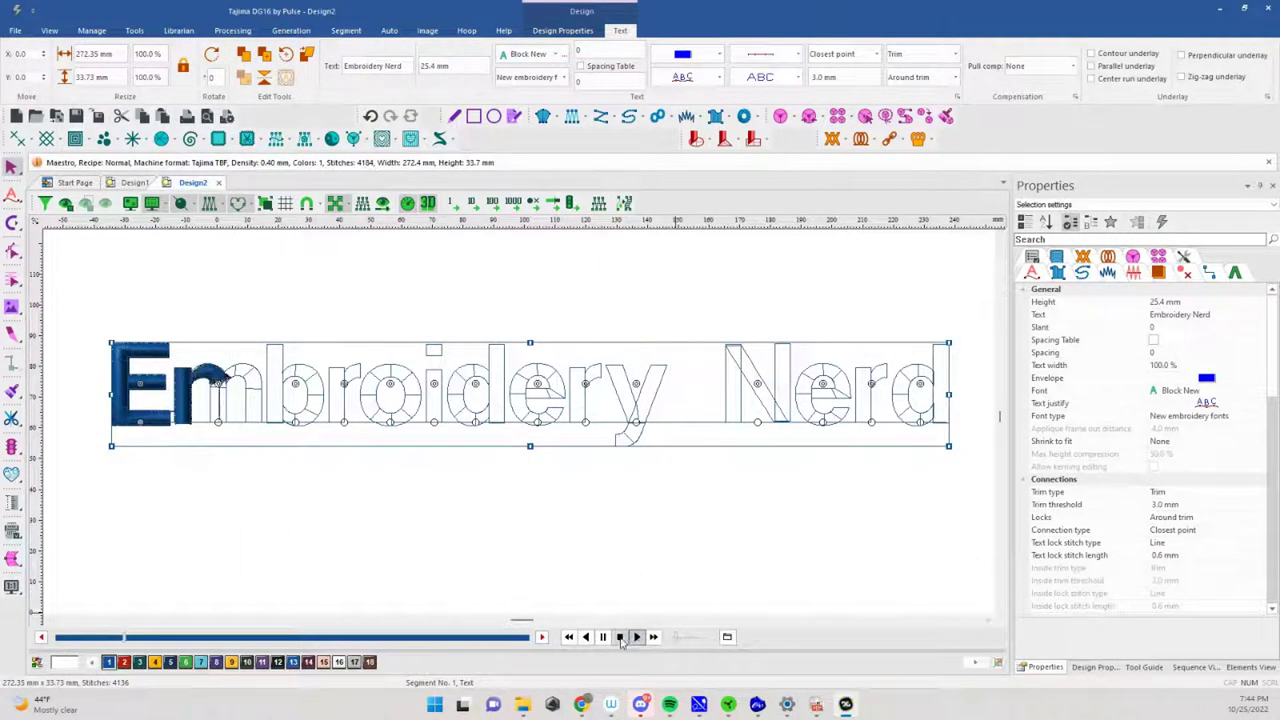
{"action": "left_click", "coordinate": [587, 637]}
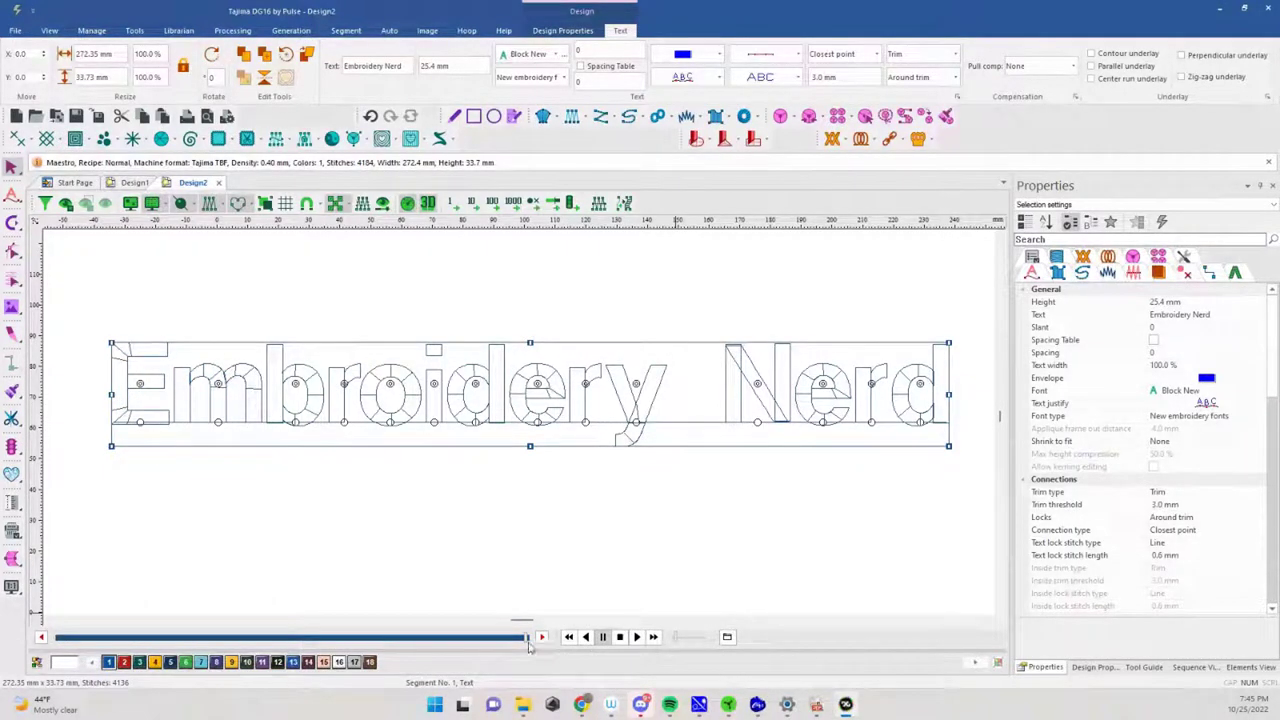
Move the simulation through the E's middle bar and the start of its stem, viewing the stitches up close
{"action": "left_click_drag", "start_coordinate": [527, 646], "coordinate": [65, 638]}
{"action": "scroll", "coordinate": [141, 378], "scroll_direction": "up", "scroll_amount": 8}
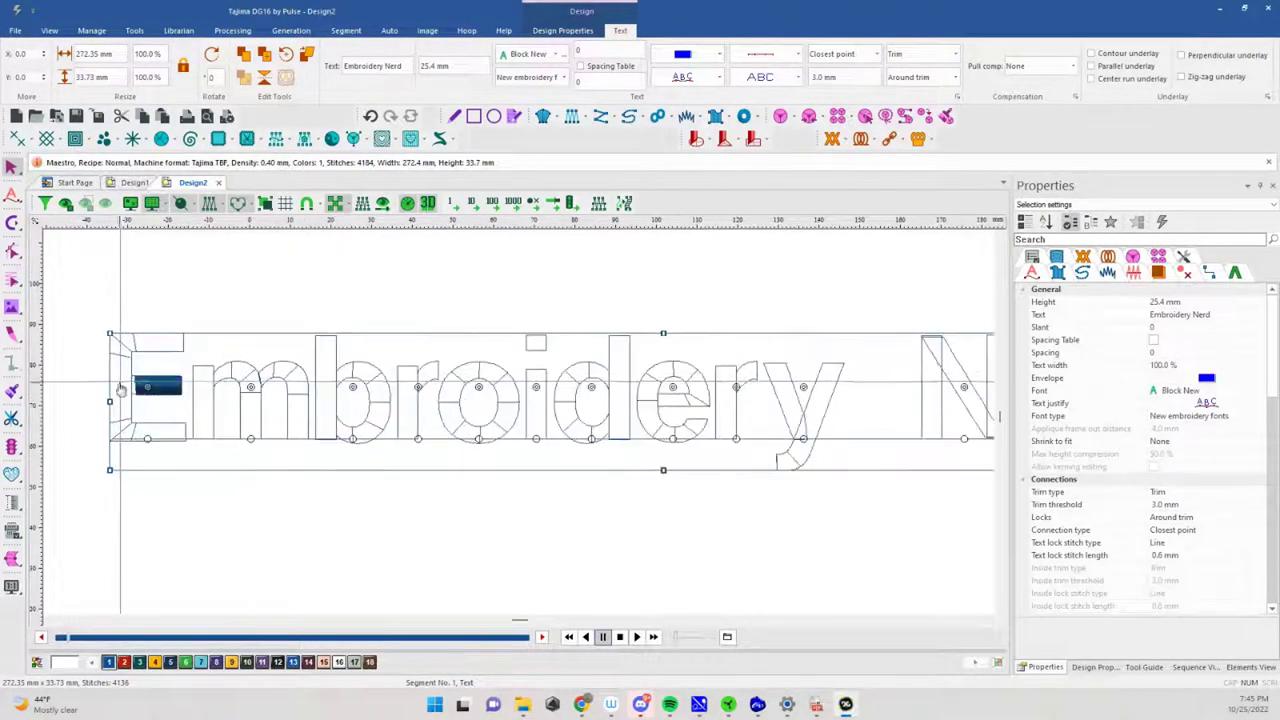
{"action": "scroll", "coordinate": [80, 377], "scroll_direction": "up", "scroll_amount": 2}
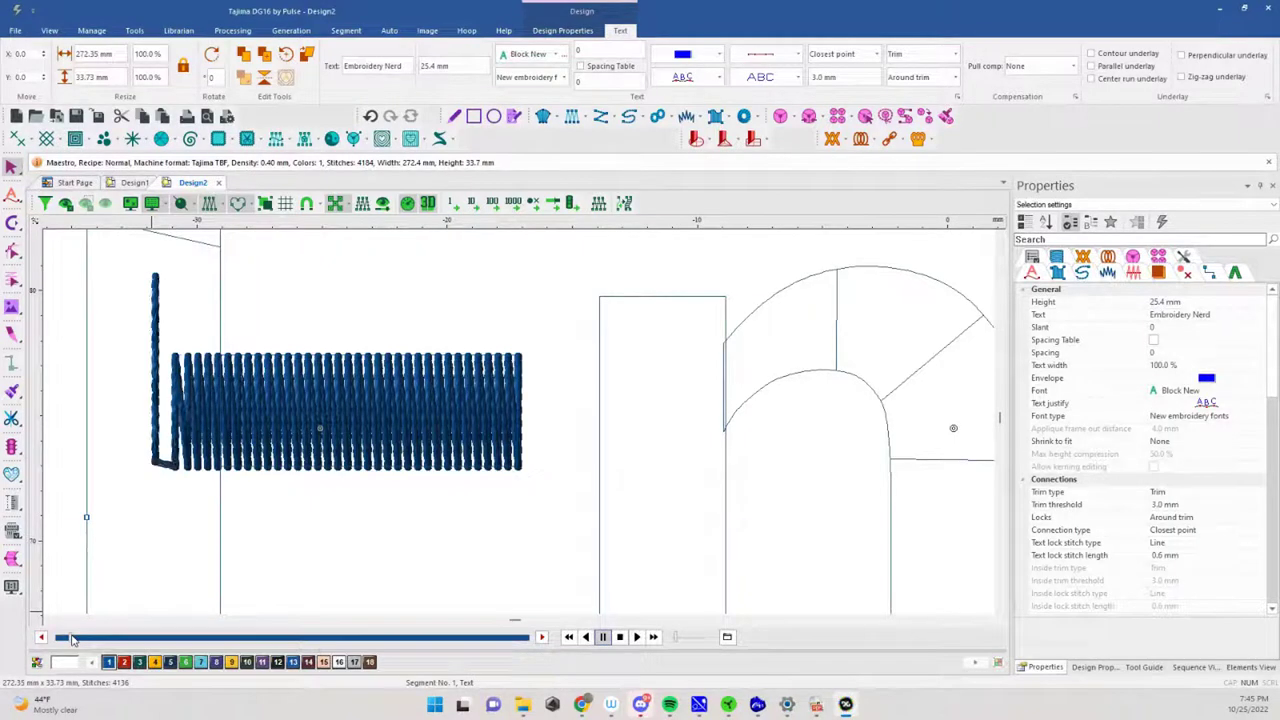
{"action": "left_click_drag", "start_coordinate": [71, 635], "coordinate": [71, 634]}
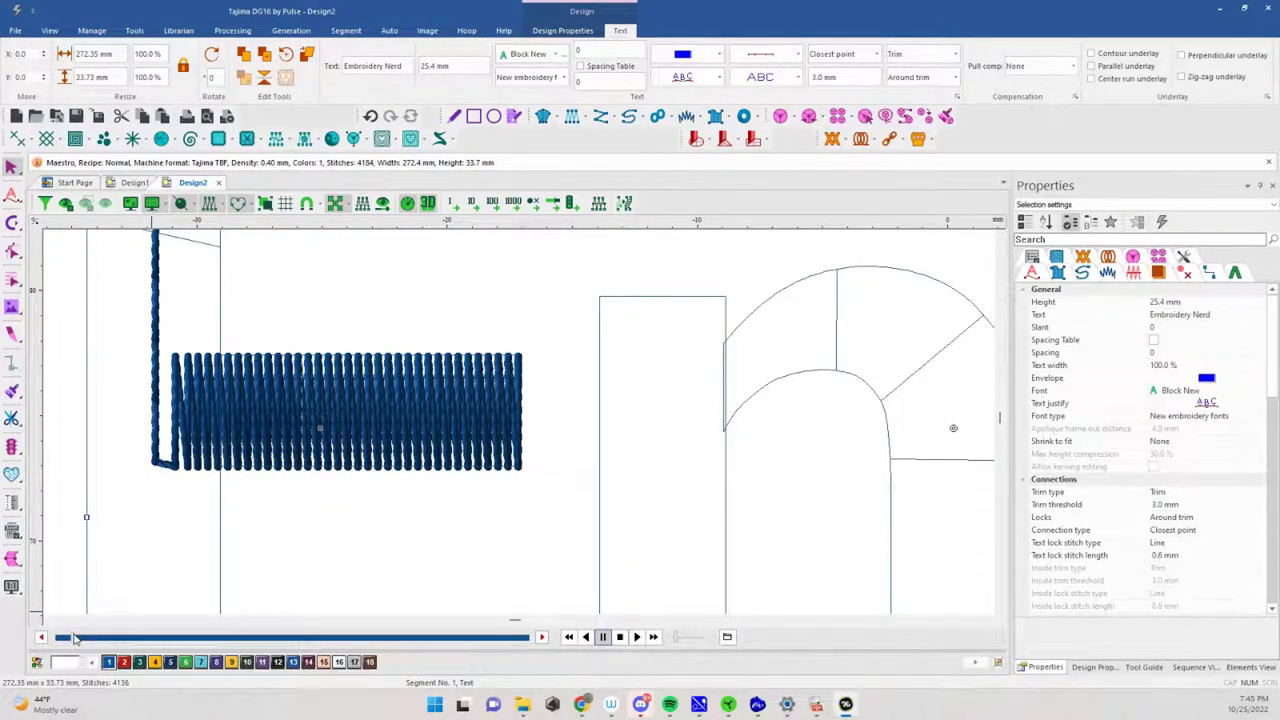
{"action": "left_click_drag", "start_coordinate": [84, 638], "coordinate": [84, 637]}
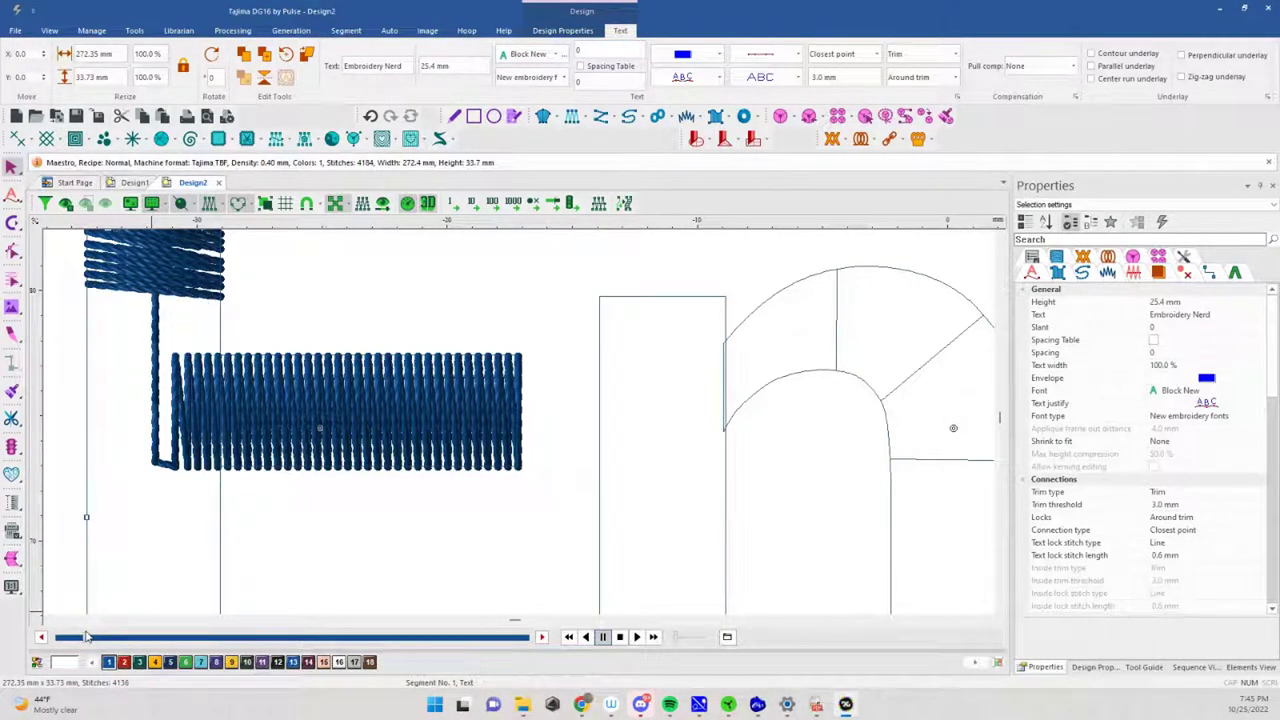
Advance the simulation one stitch at a time as the E's stem sews down over its middle bar
{"action": "left_click", "coordinate": [542, 637]}
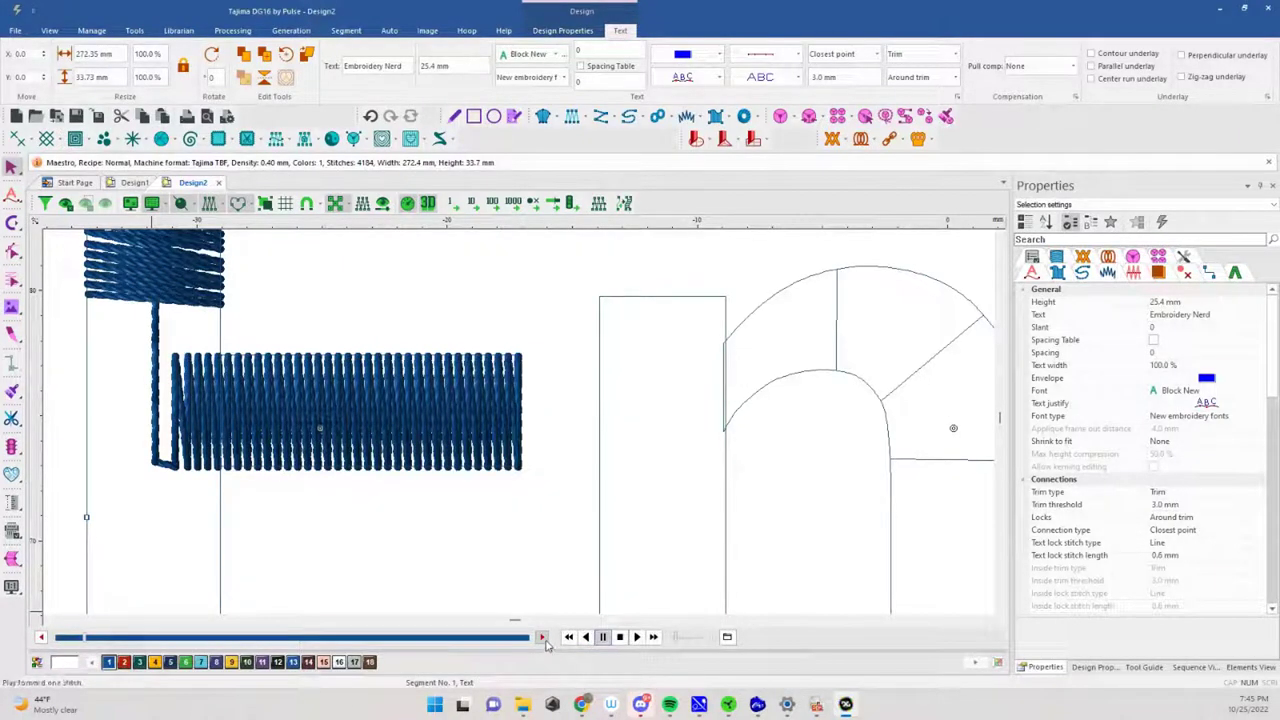
{"action": "left_click", "coordinate": [542, 637]}
{"action": "left_click", "coordinate": [542, 637]}
{"action": "left_click", "coordinate": [542, 637]}
{"action": "left_click", "coordinate": [545, 642]}
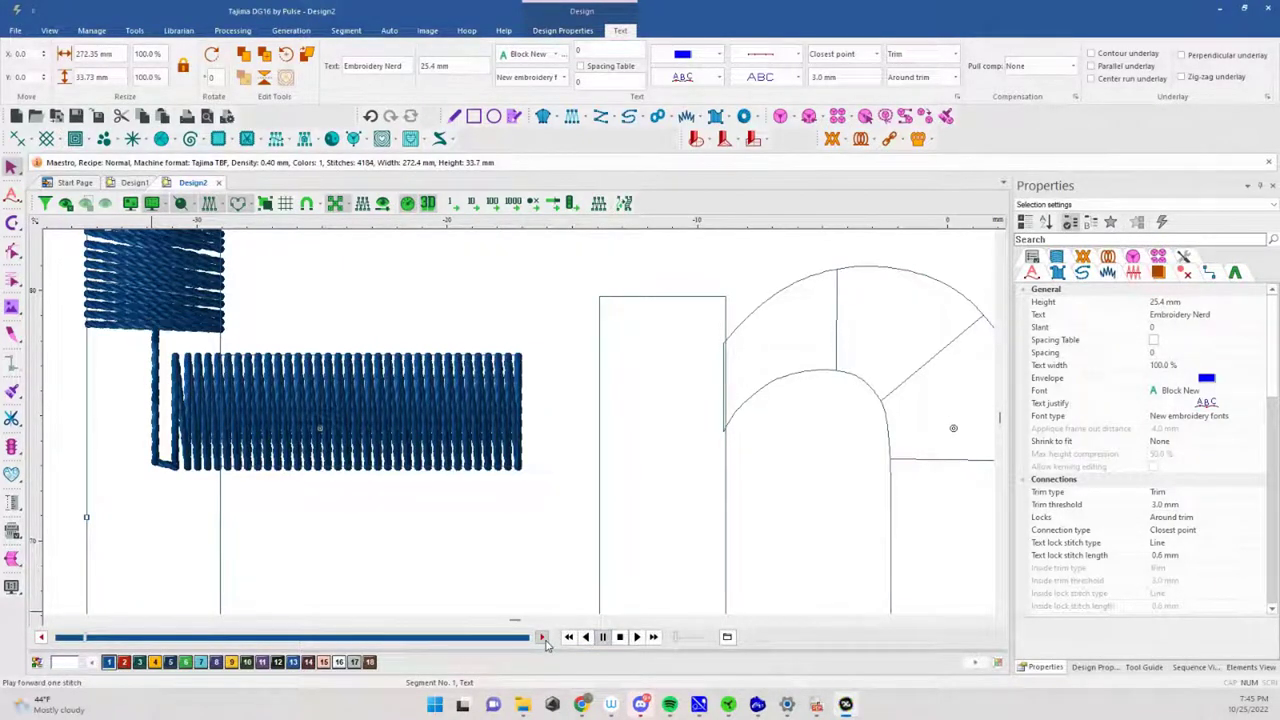
{"action": "left_click", "coordinate": [545, 642]}
{"action": "left_click", "coordinate": [545, 642]}
{"action": "left_click", "coordinate": [545, 642]}
{"action": "left_click", "coordinate": [545, 642]}
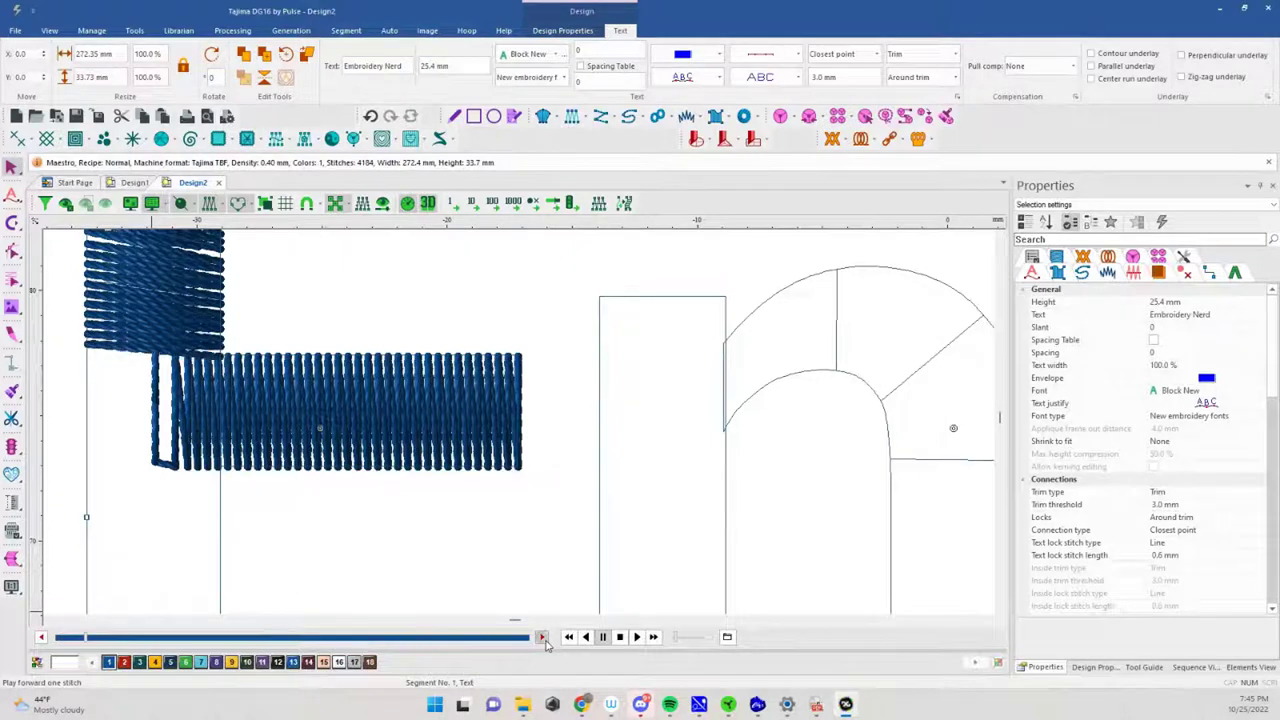
{"action": "left_click", "coordinate": [545, 642]}
{"action": "left_click", "coordinate": [545, 642]}
{"action": "left_click", "coordinate": [545, 642]}
{"action": "left_click", "coordinate": [545, 642]}
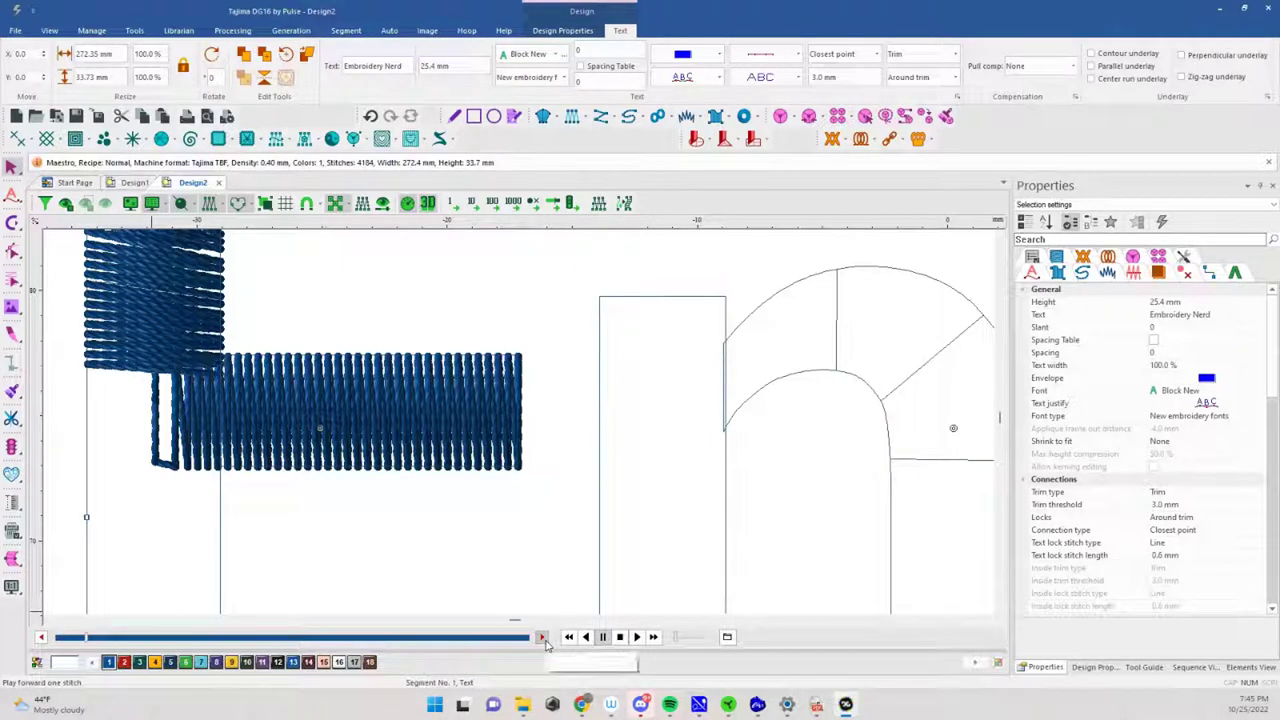
{"action": "left_click", "coordinate": [545, 642]}
{"action": "left_click", "coordinate": [545, 642]}
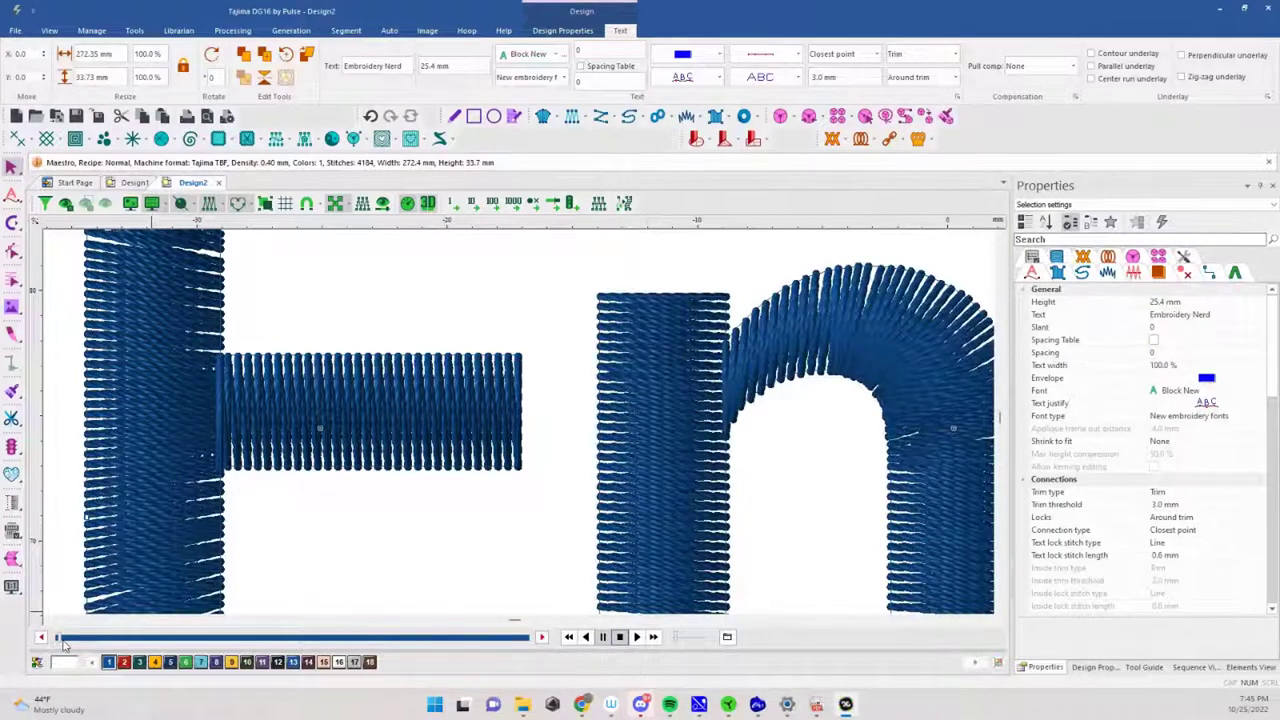
Return the simulation to the E's middle bar and step through its final stitches into the travel run up the stem
{"action": "left_click_drag", "start_coordinate": [60, 638], "coordinate": [71, 639]}
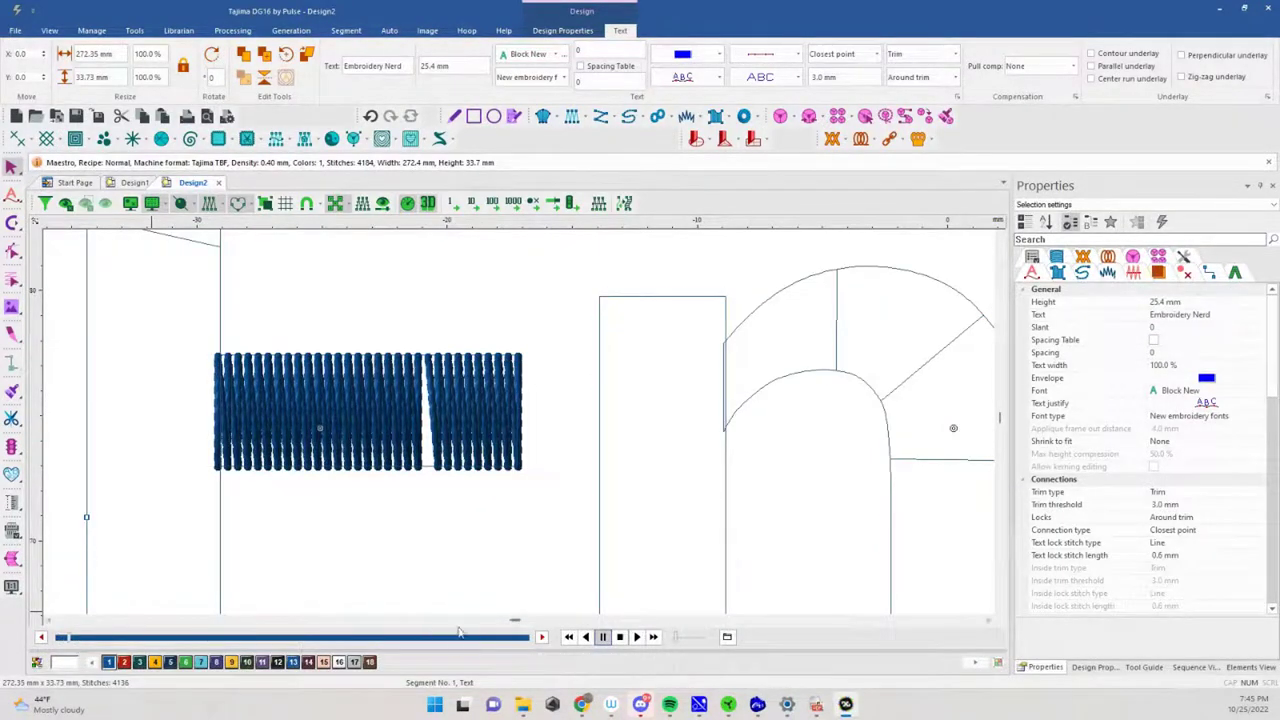
{"action": "left_click", "coordinate": [543, 637]}
{"action": "left_click", "coordinate": [543, 637]}
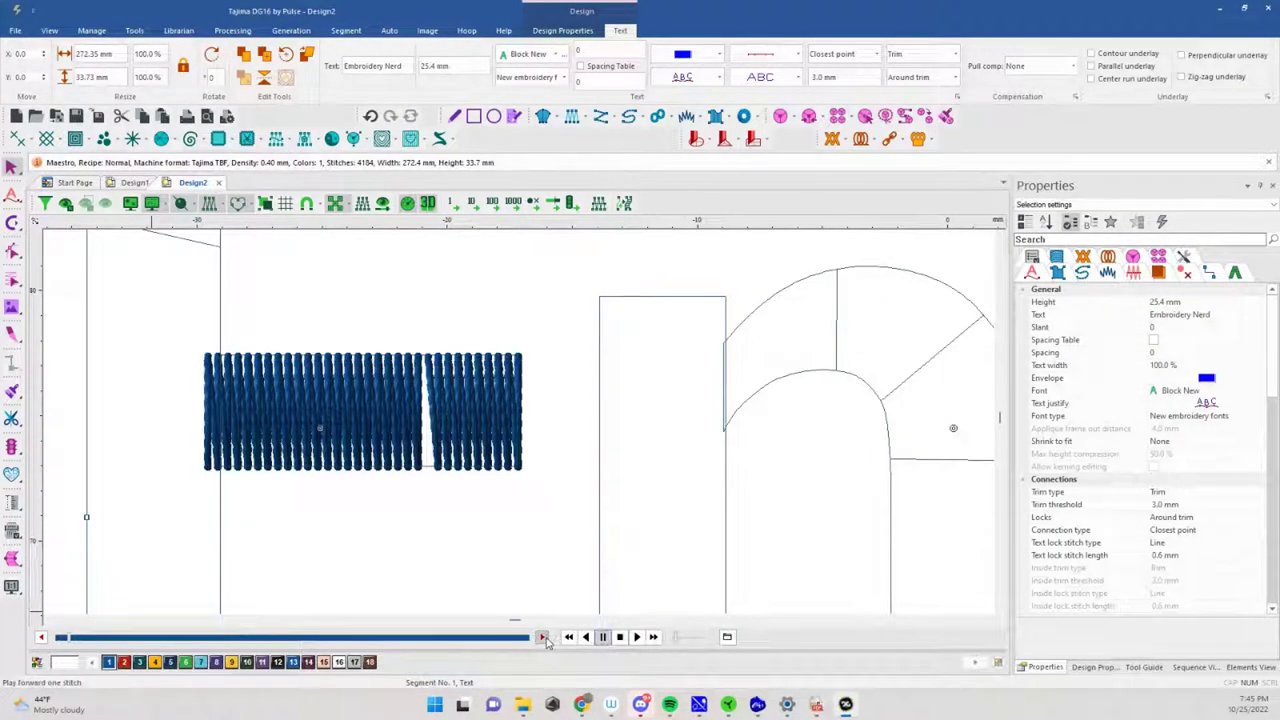
{"action": "left_click", "coordinate": [543, 637]}
{"action": "left_click", "coordinate": [543, 637]}
{"action": "left_click", "coordinate": [543, 637]}
{"action": "left_click", "coordinate": [543, 637]}
{"action": "left_click", "coordinate": [543, 637]}
{"action": "left_click", "coordinate": [543, 637]}
{"action": "left_click", "coordinate": [545, 638]}
{"action": "left_click", "coordinate": [545, 638]}
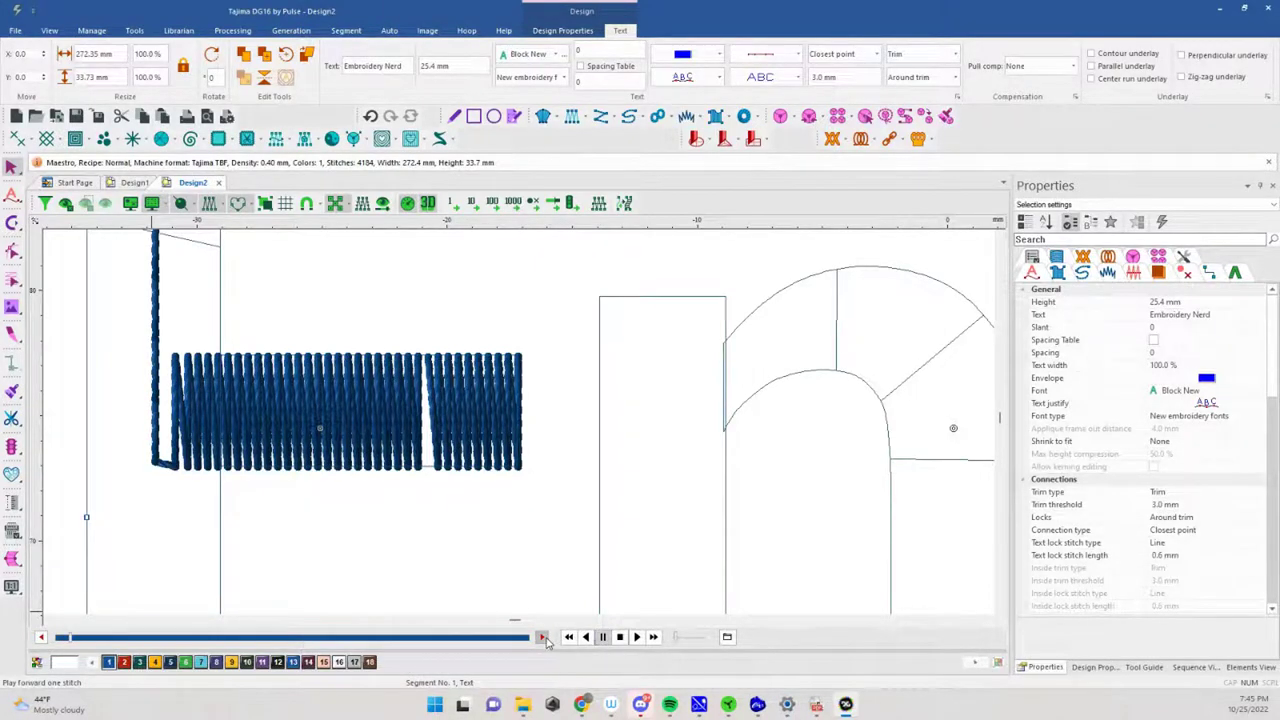
{"action": "left_click", "coordinate": [545, 639]}
Switch to stitch editing mode and replay the E's stem stitch by stitch down past the end of its middle bar
{"action": "key", "text": "s"}
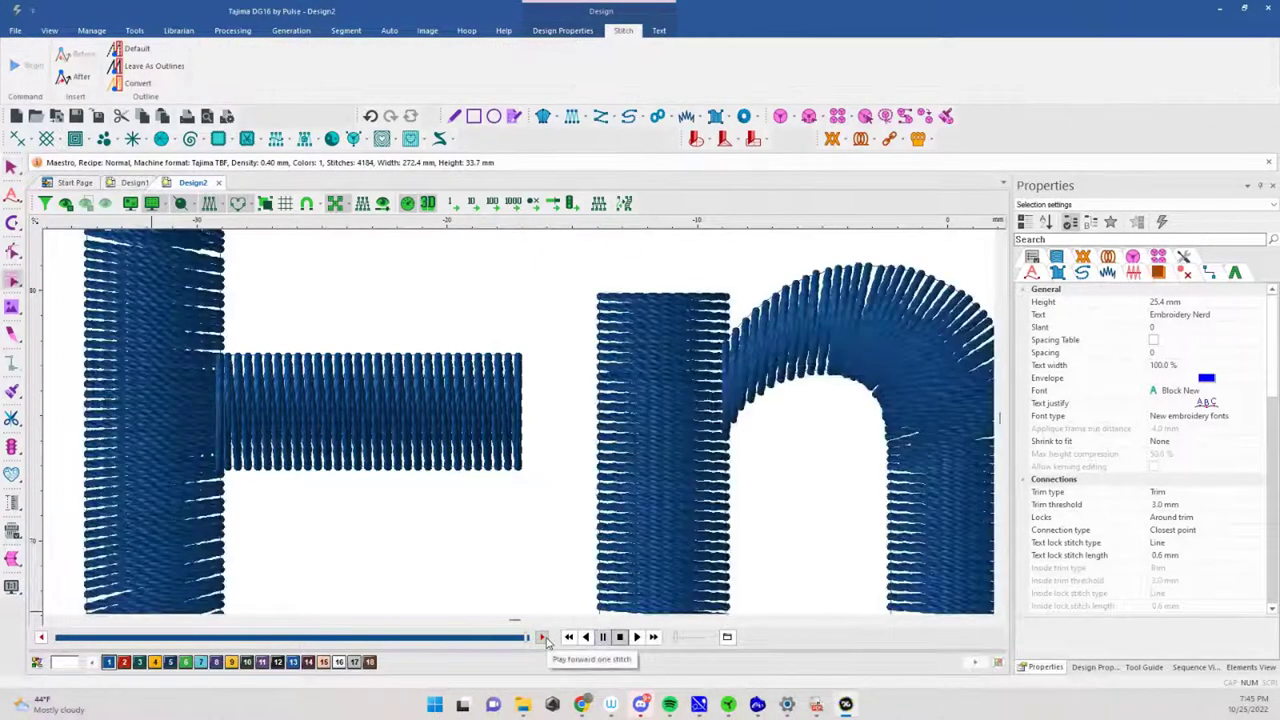
{"action": "left_click", "coordinate": [546, 640]}
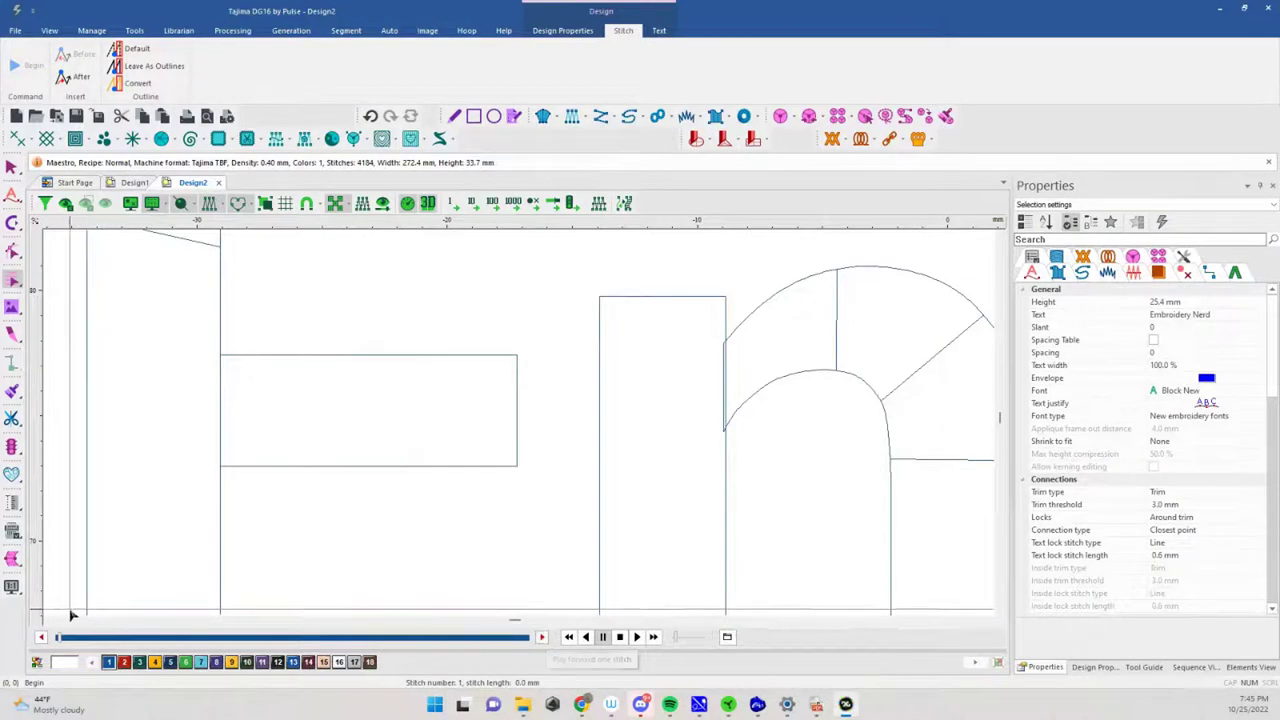
{"action": "left_click_drag", "start_coordinate": [61, 637], "coordinate": [84, 641]}
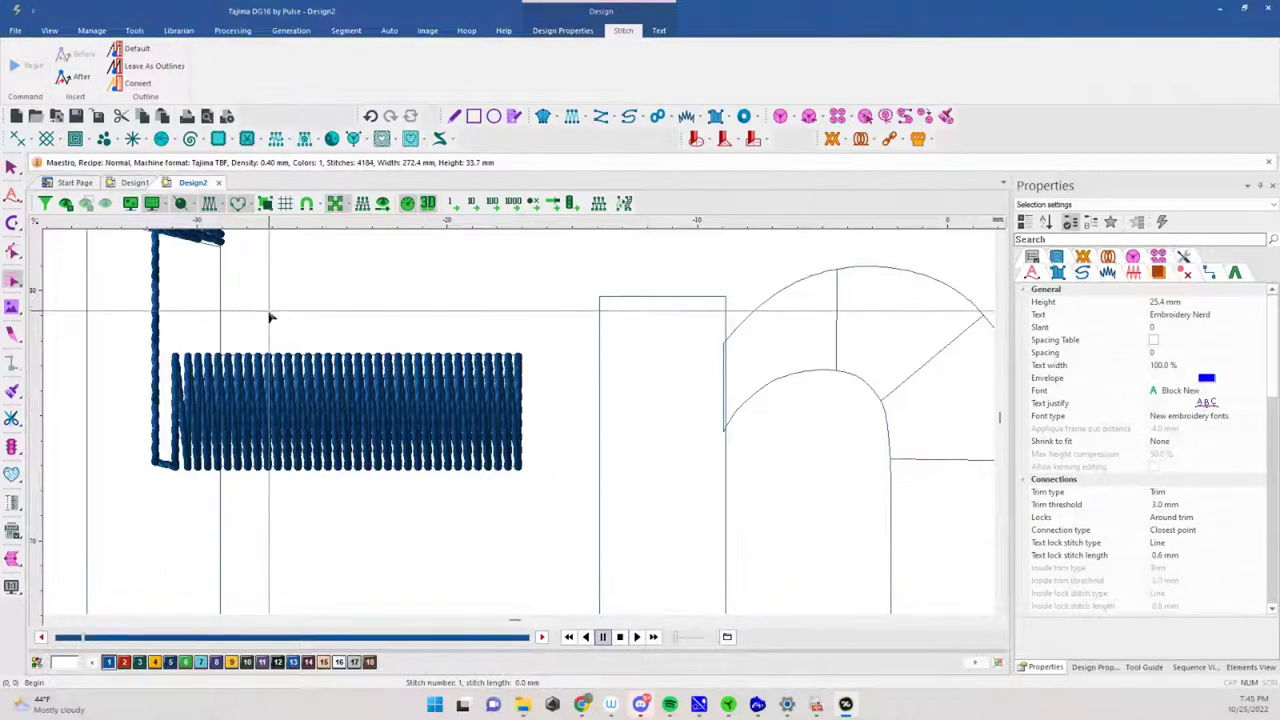
{"action": "left_click", "coordinate": [543, 639]}
{"action": "left_click", "coordinate": [543, 639]}
{"action": "left_click", "coordinate": [543, 639]}
{"action": "left_click", "coordinate": [543, 639]}
{"action": "left_click", "coordinate": [543, 639]}
{"action": "left_click", "coordinate": [543, 639]}
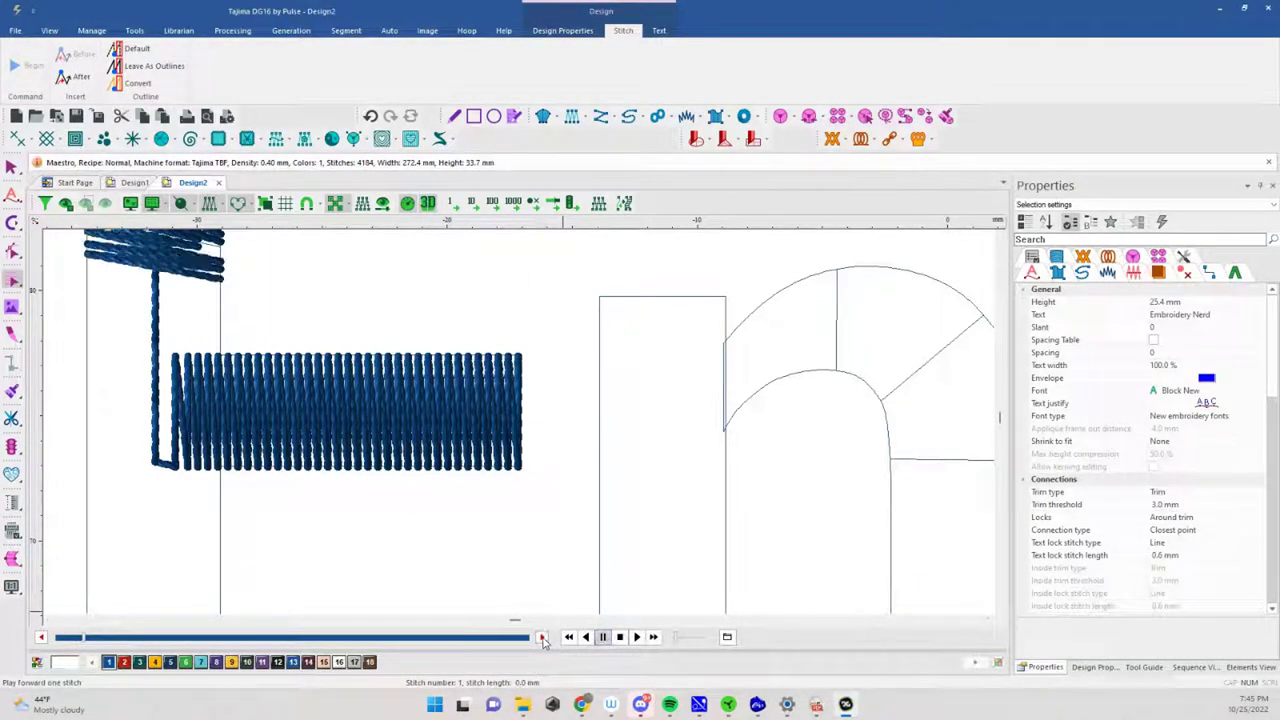
{"action": "left_click", "coordinate": [543, 639]}
{"action": "left_click", "coordinate": [543, 639]}
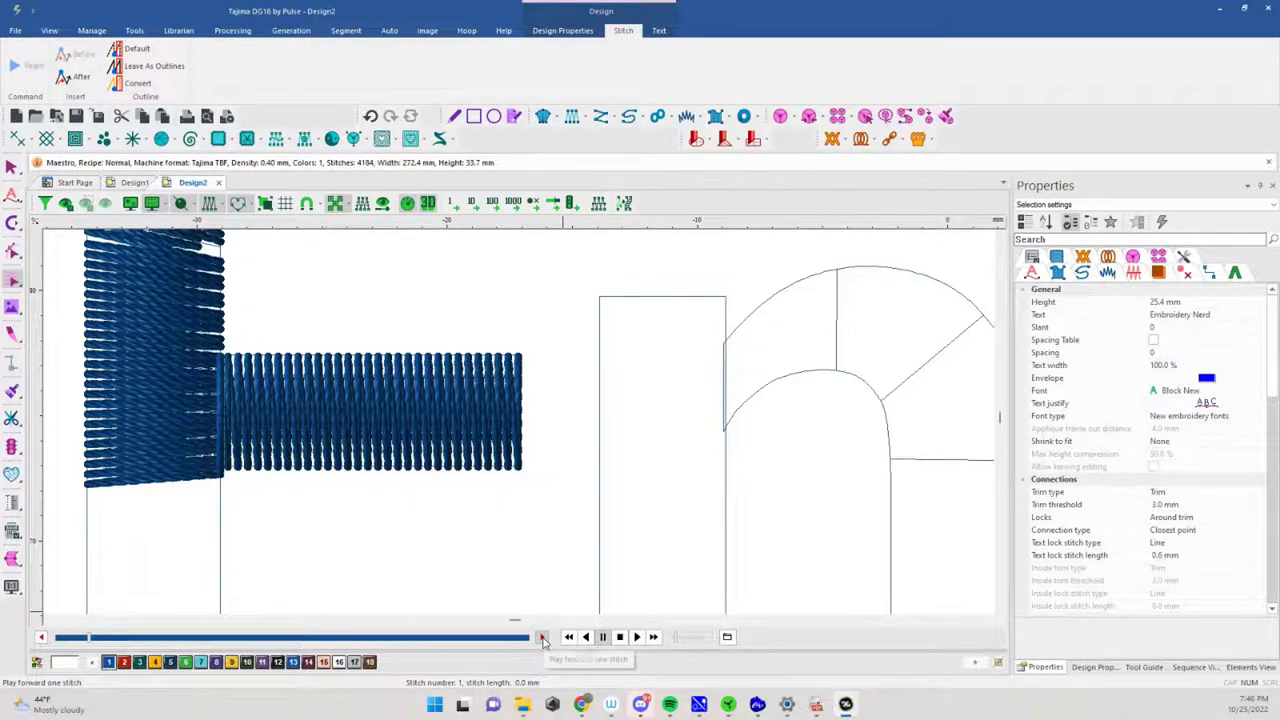
Step the simulation back and forward to examine the gap-filling stitches where the E's middle bar meets the stem
{"action": "left_click", "coordinate": [42, 638]}
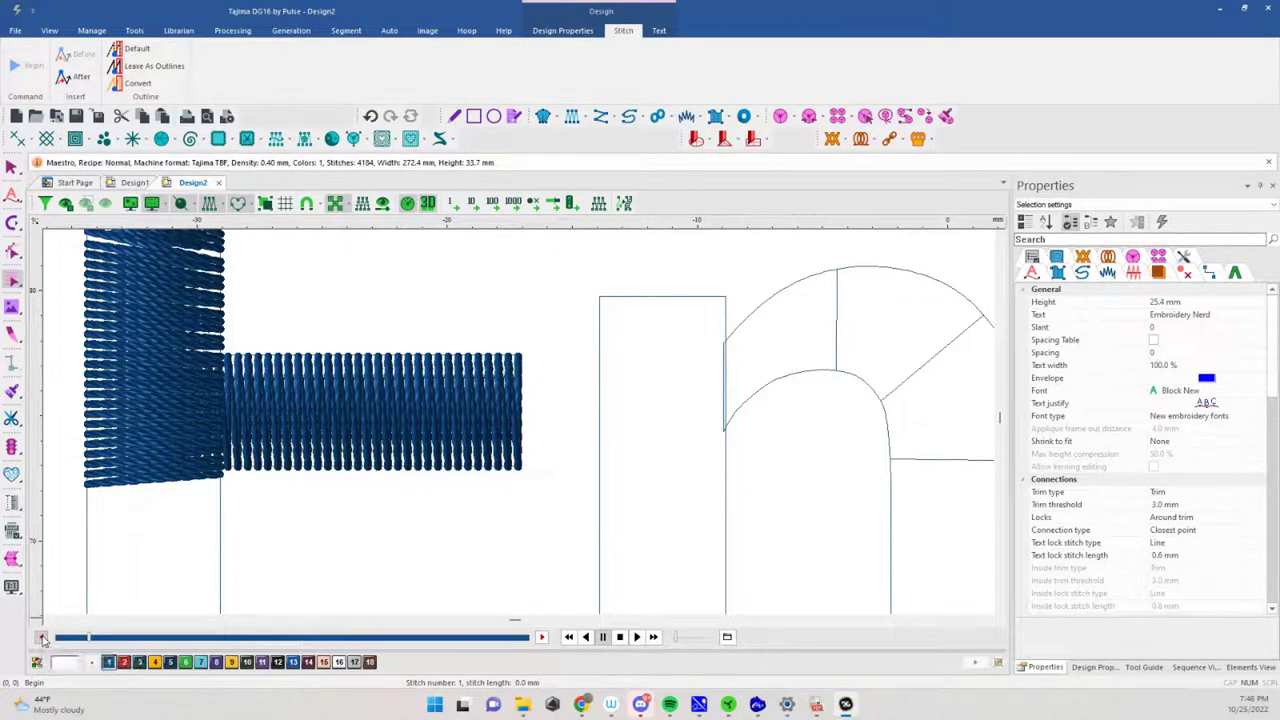
{"action": "left_click", "coordinate": [541, 638]}
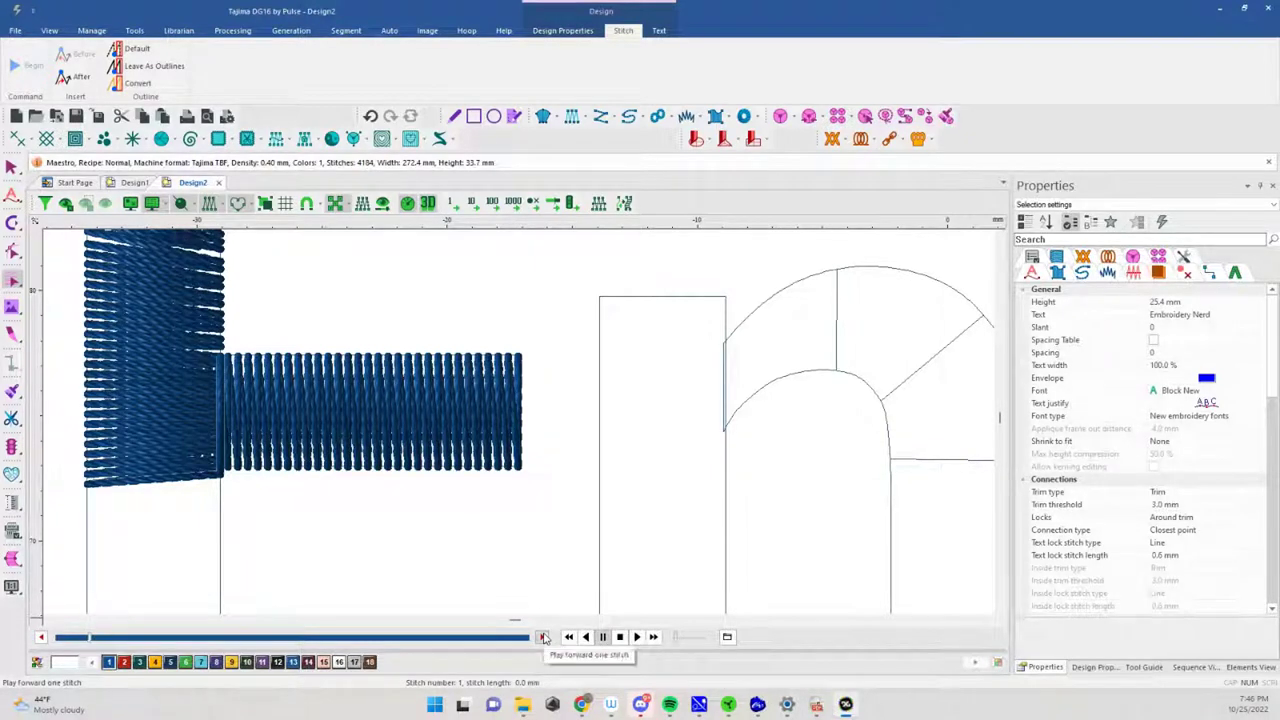
{"action": "left_click", "coordinate": [544, 637]}
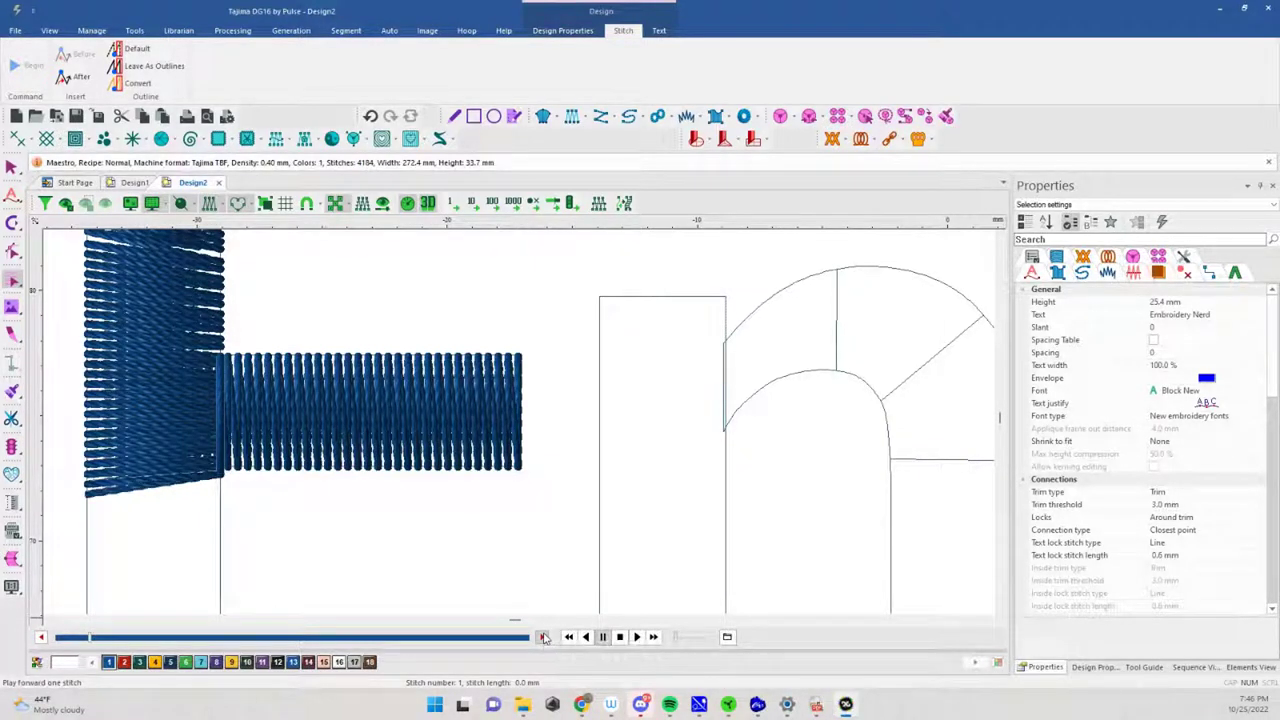